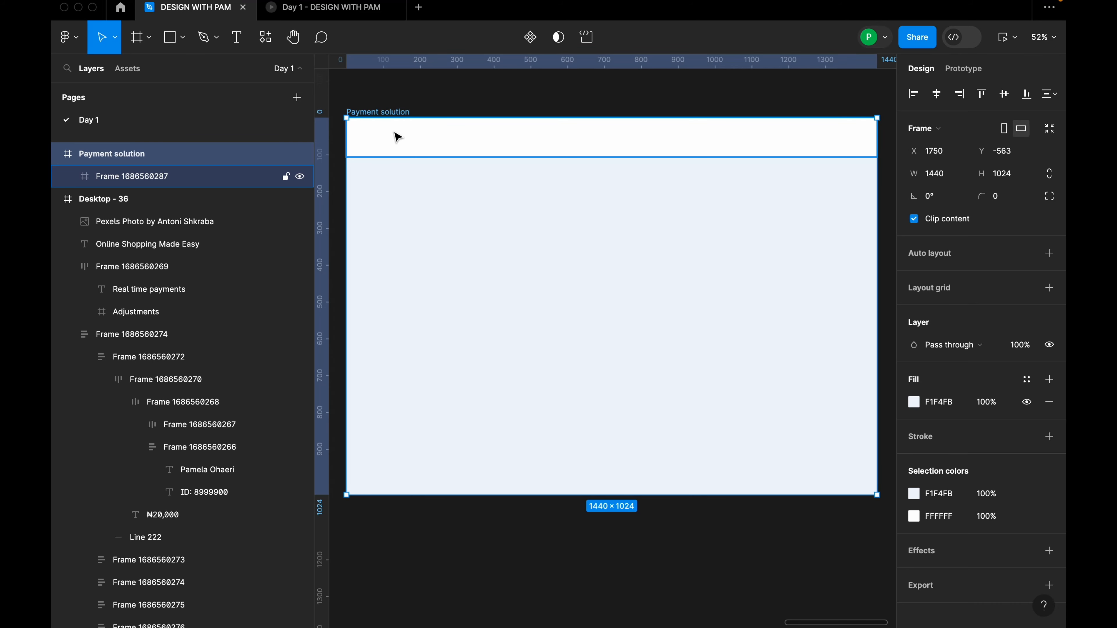
# Change the Payment solution header strip's height from 106 to 90.
pyautogui.click(396, 138)
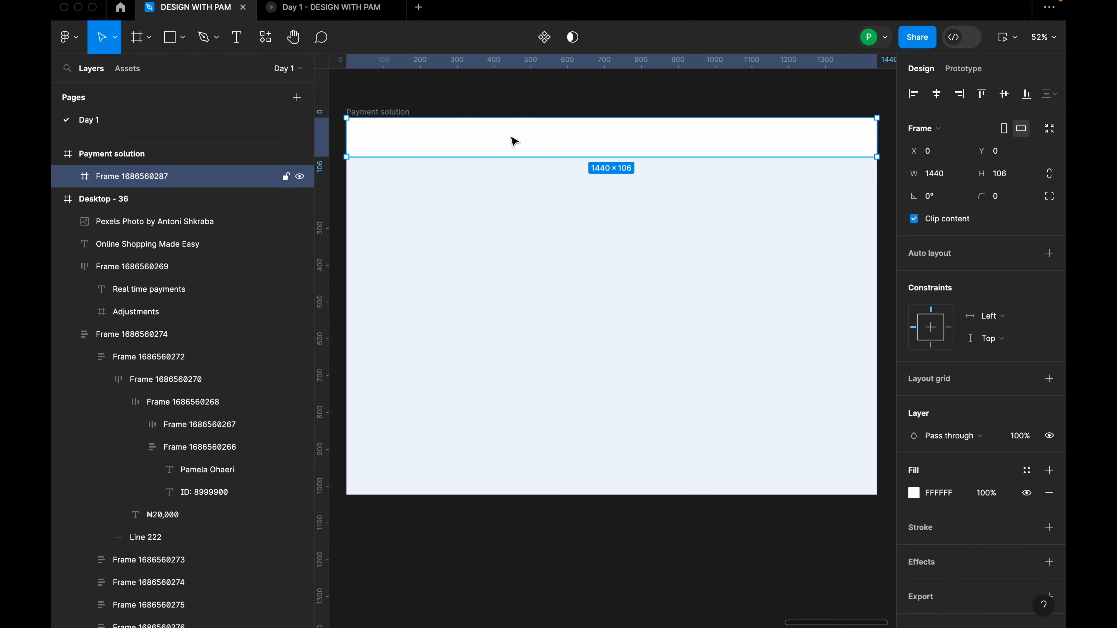
pyautogui.click(1021, 181)
pyautogui.write('90')
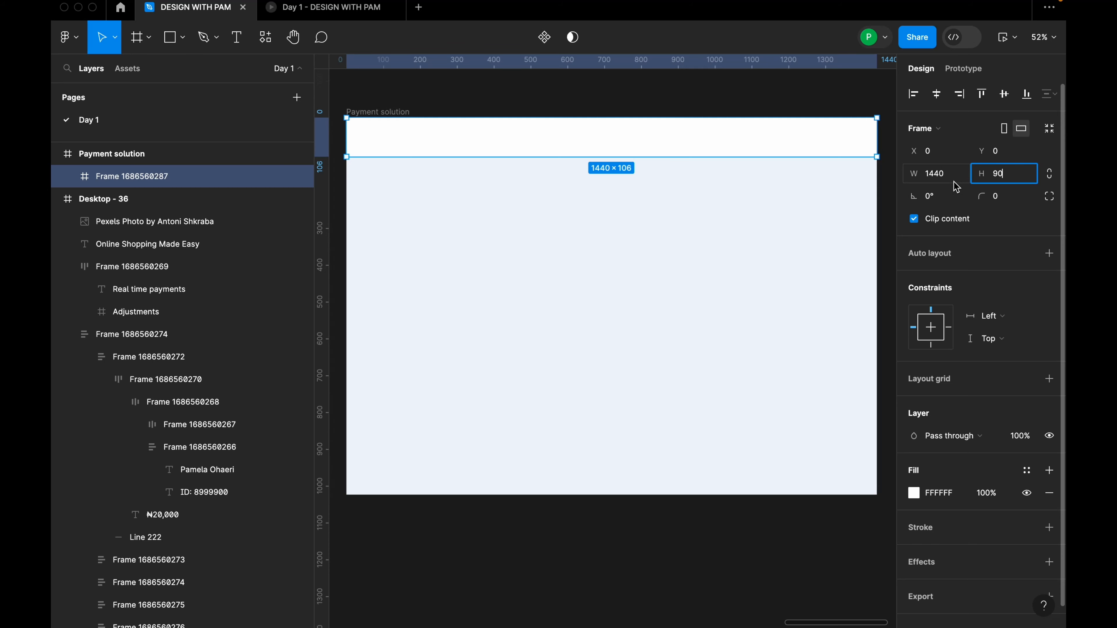
pyautogui.press('Return')
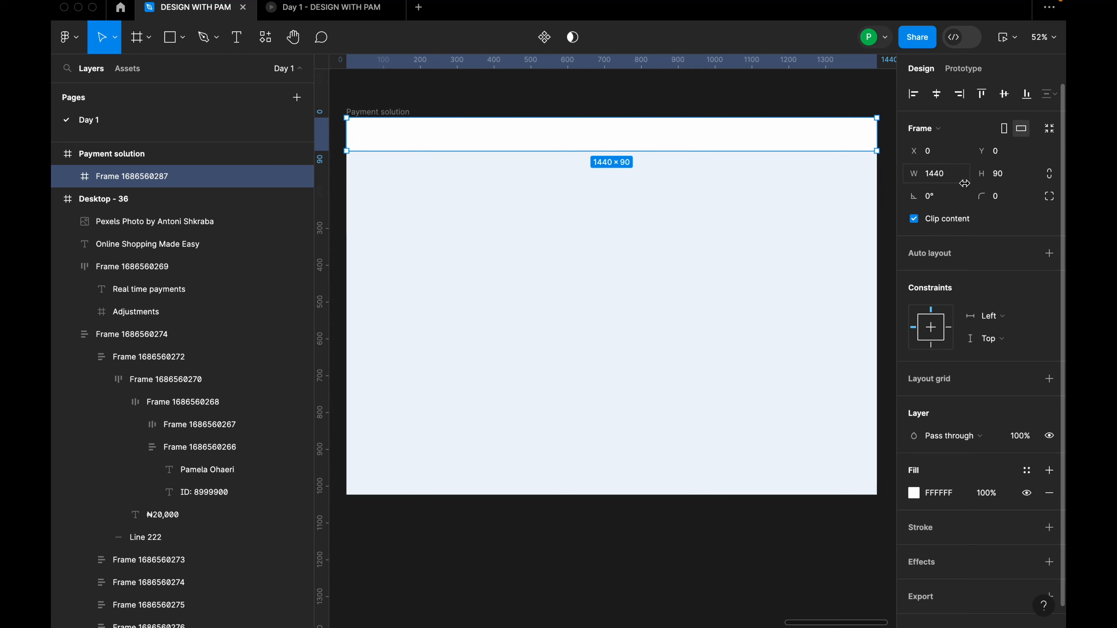
pyautogui.click(724, 220)
# Reselect the header strip to check its new 90 height.
pyautogui.scroll(-2, 709, 201)
pyautogui.scroll(-1, 708, 200)
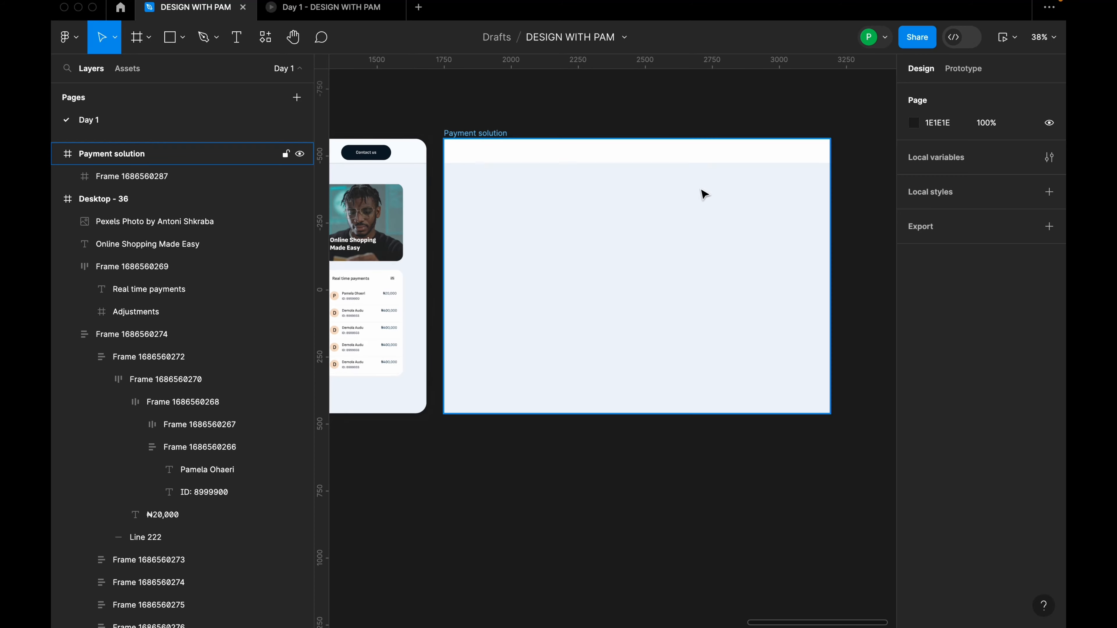
pyautogui.click(702, 162)
pyautogui.scroll(2, 729, 159)
pyautogui.scroll(1, 708, 158)
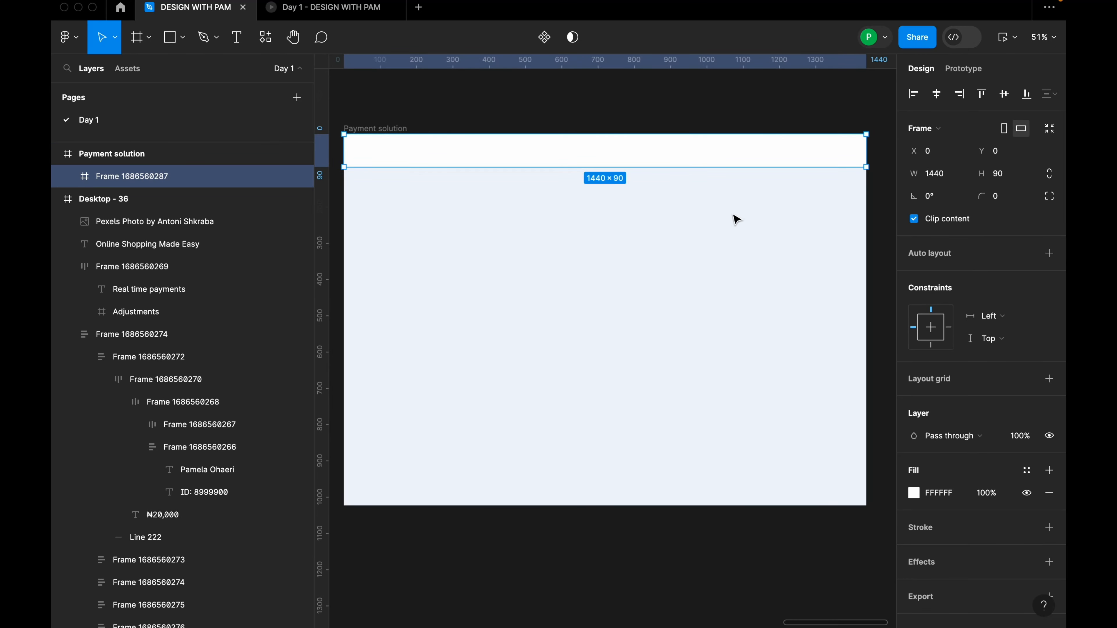
pyautogui.click(733, 220)
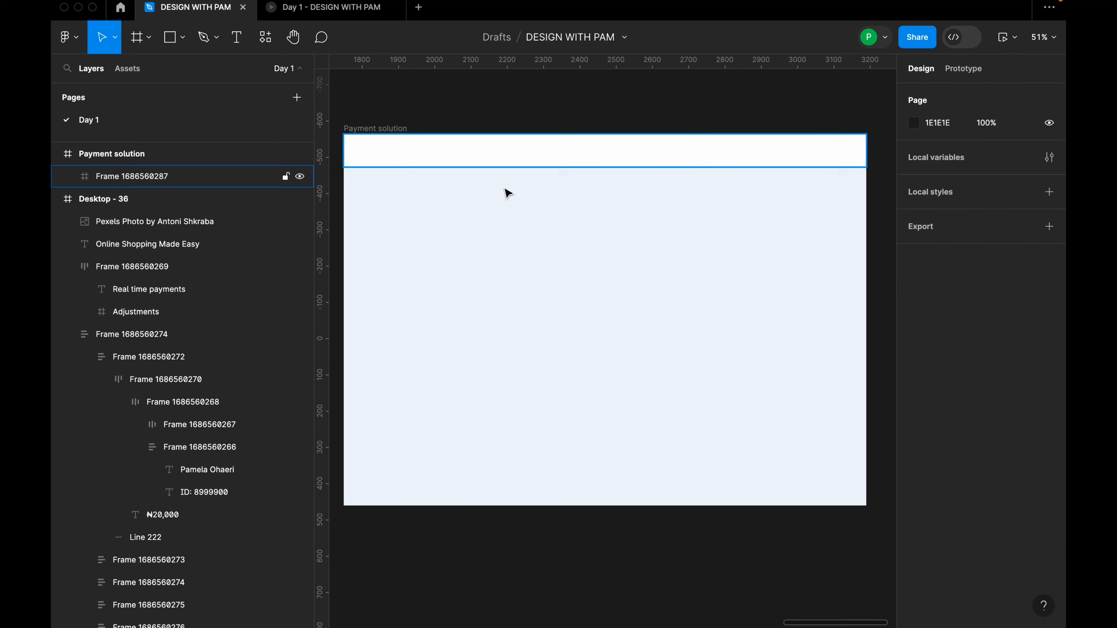
pyautogui.scroll(-5, 580, 211)
pyautogui.scroll(6, 469, 207)
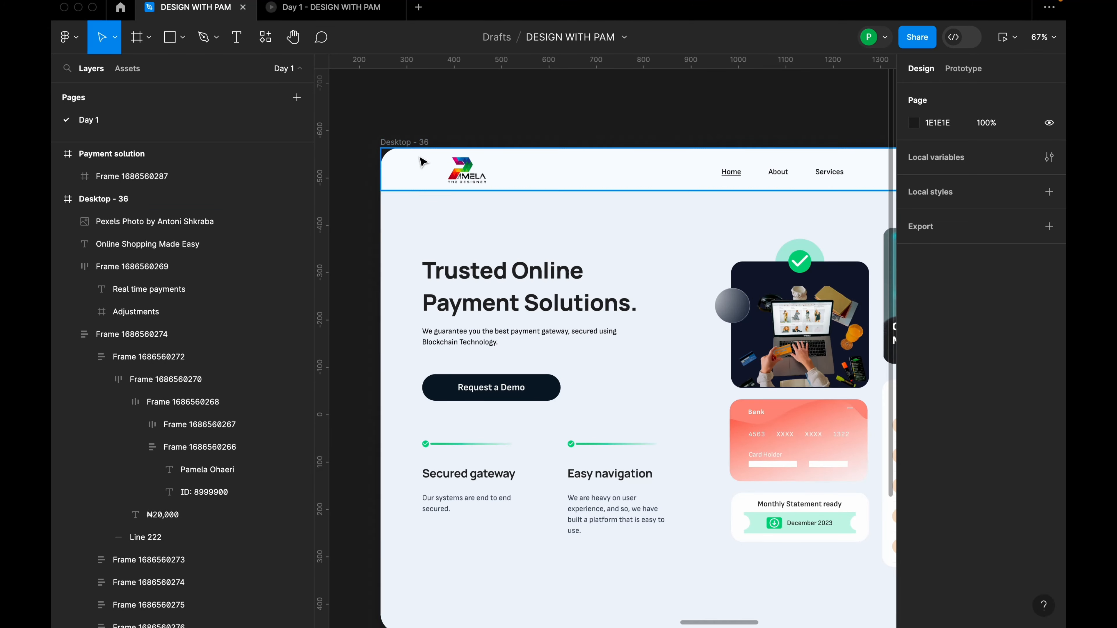
# Select the logo image in the Desktop-36 header for copying.
pyautogui.scroll(-4, 469, 207)
pyautogui.click(442, 167)
pyautogui.click(443, 169)
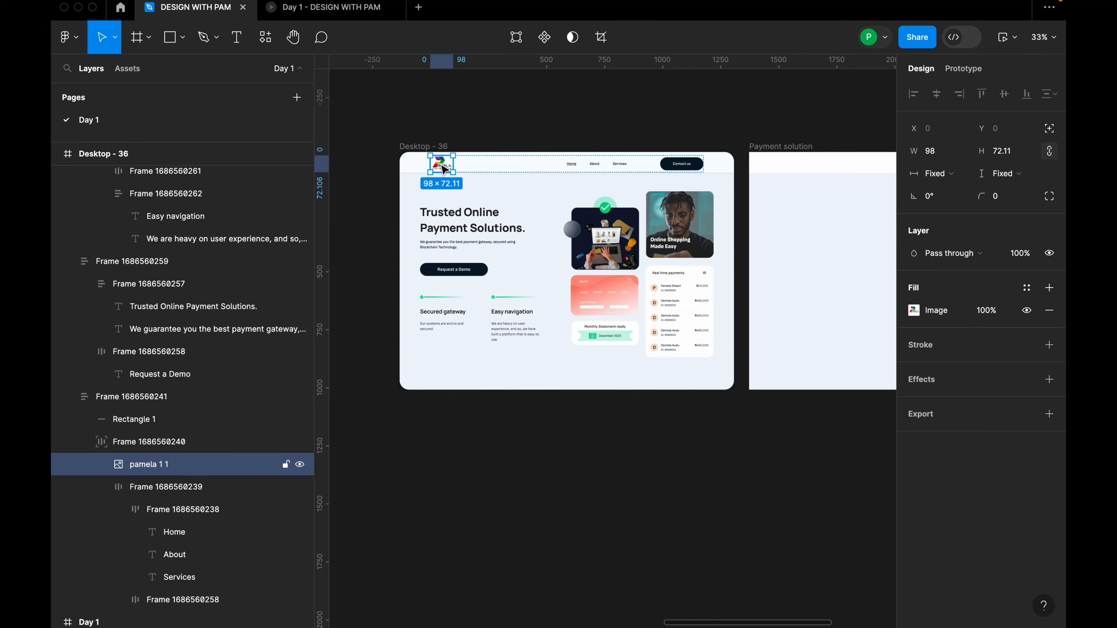
pyautogui.click(448, 130)
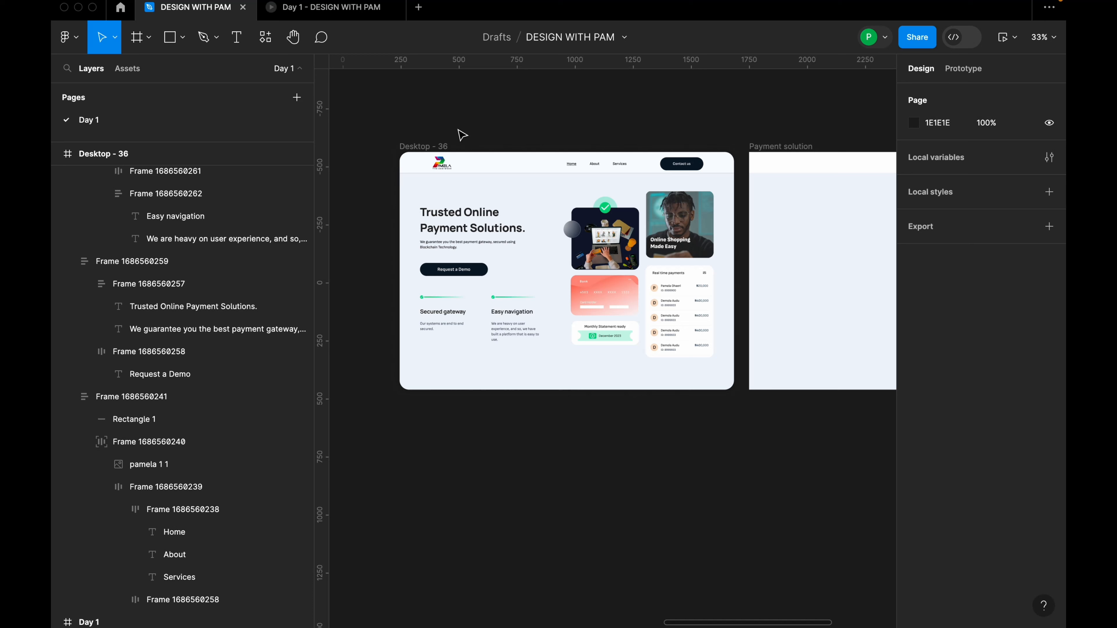
pyautogui.click(81, 48)
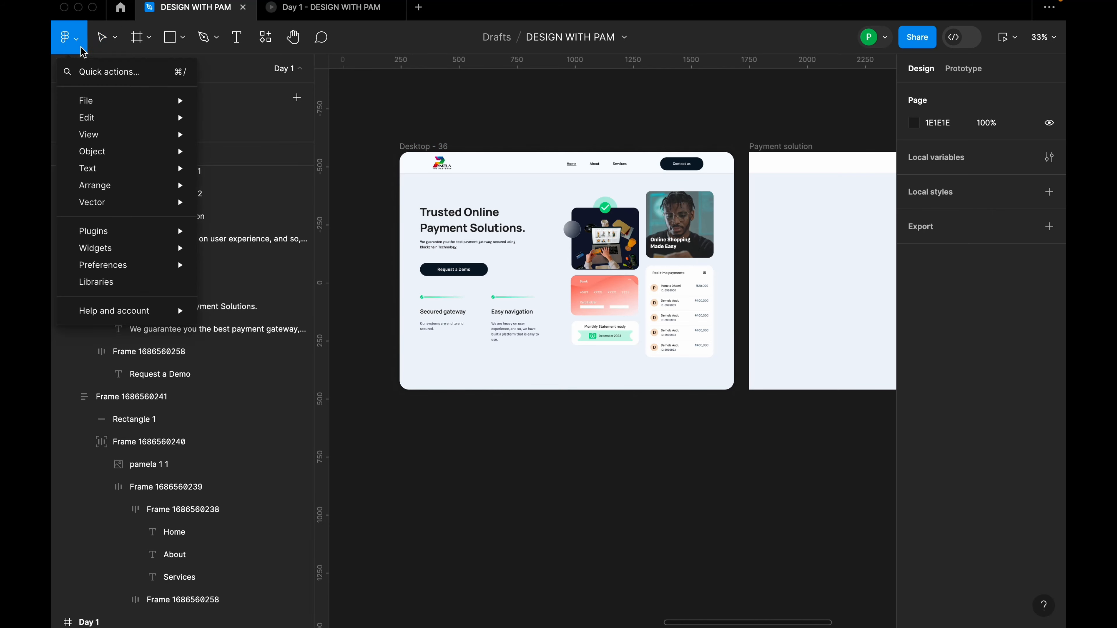
pyautogui.moveTo(87, 106)
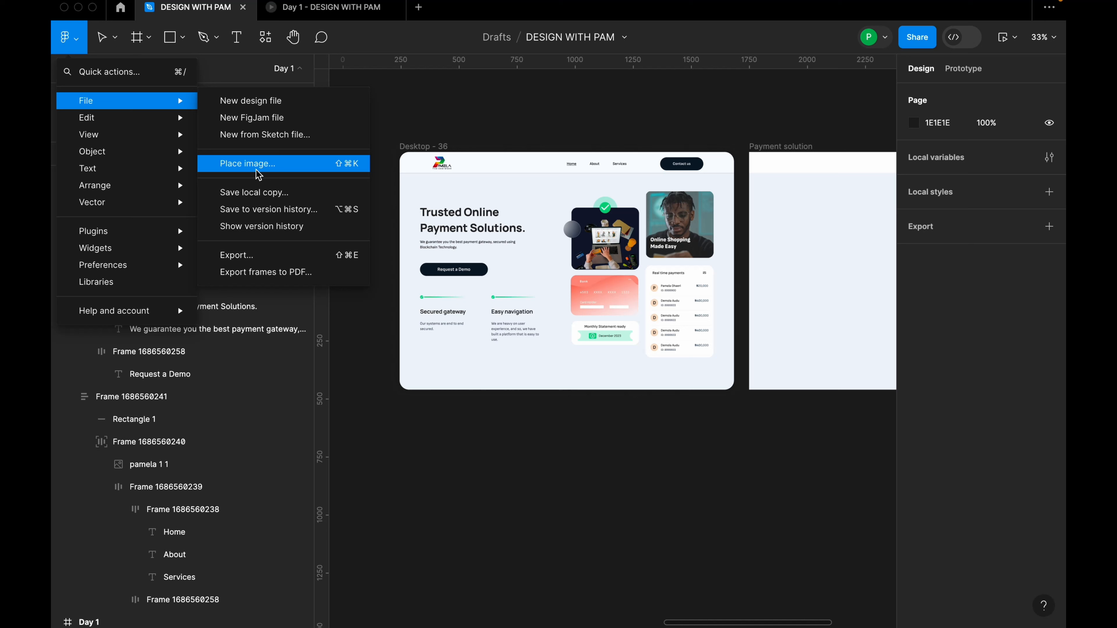
pyautogui.click(433, 110)
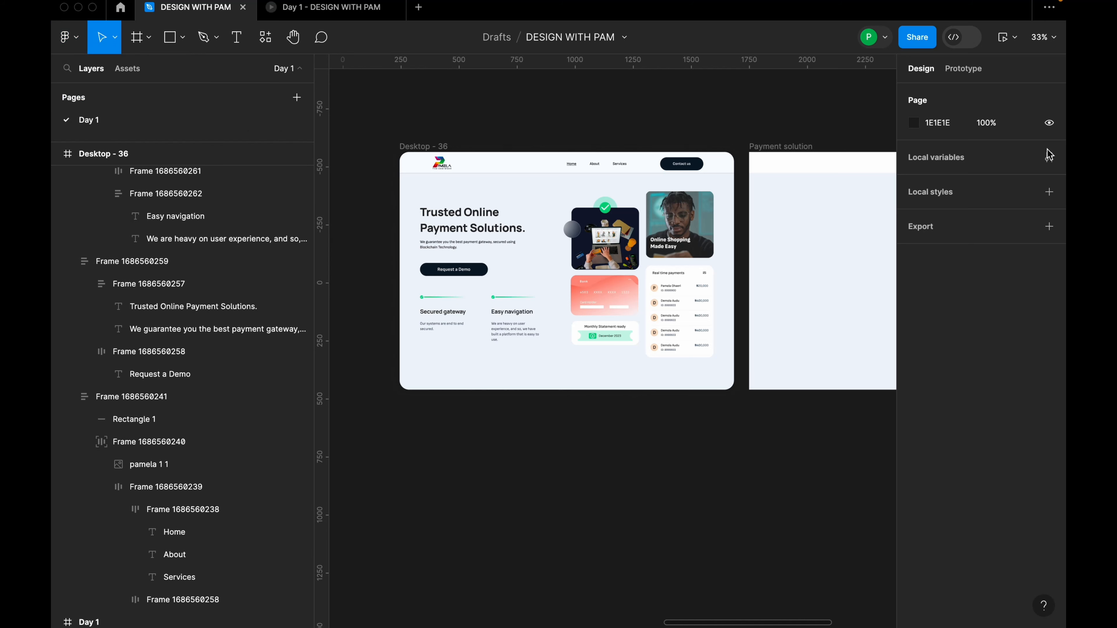
# Paste the logo into the Payment solution header and shift it right to X 112.
pyautogui.scroll(4, 843, 153)
pyautogui.click(560, 158)
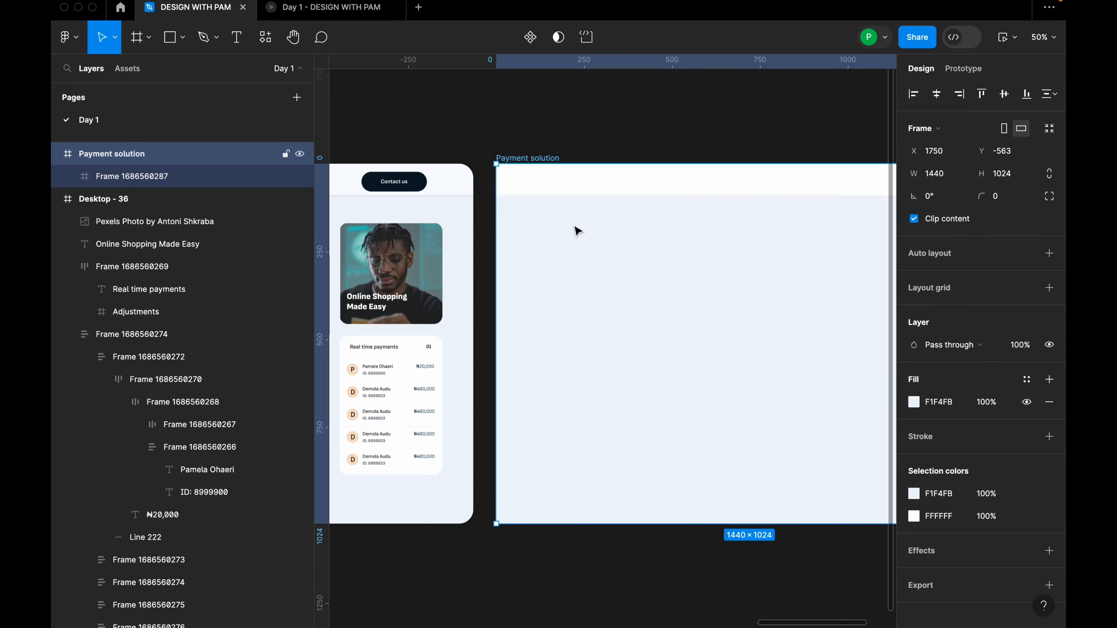
pyautogui.hotkey('ctrl', 'v')
pyautogui.moveTo(519, 178); pyautogui.dragTo(559, 183)
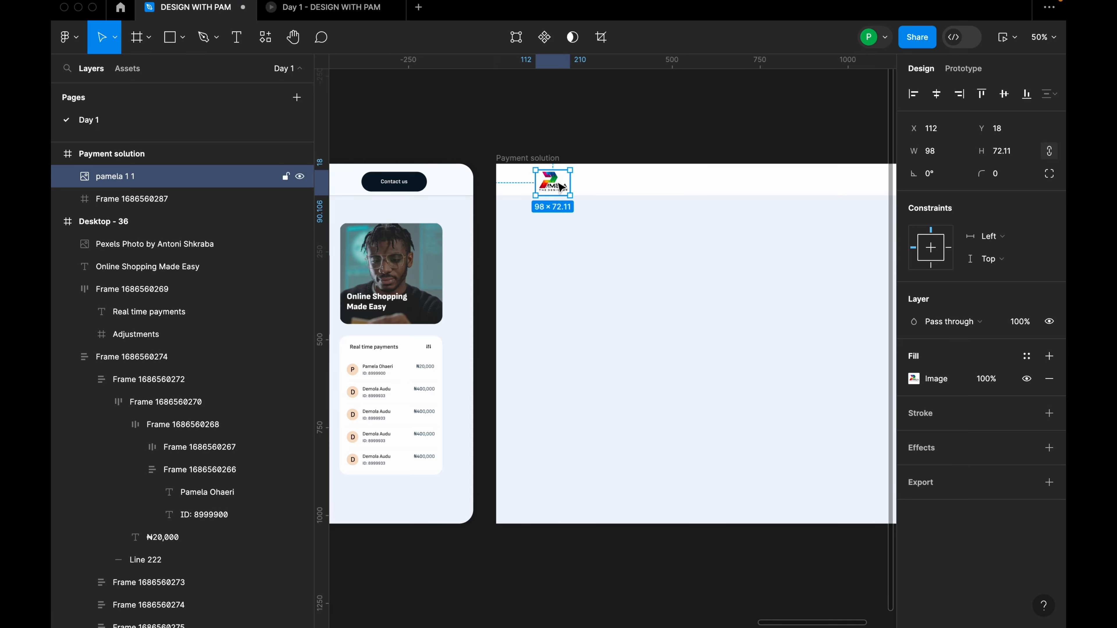
pyautogui.click(565, 156)
pyautogui.scroll(3, 550, 163)
pyautogui.scroll(-5, 432, 174)
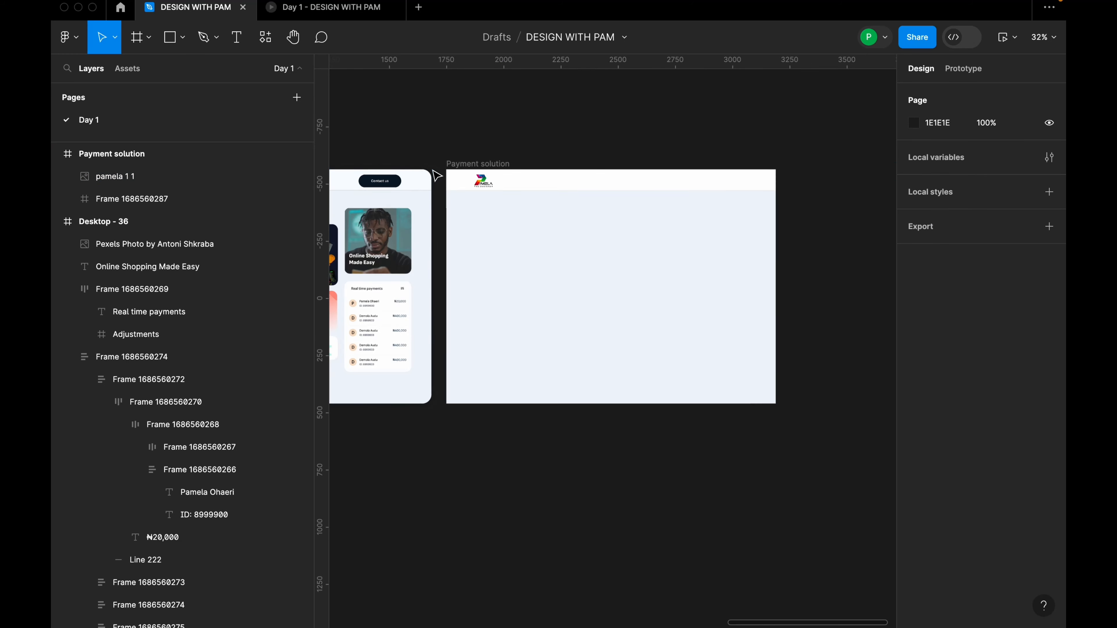
# Select the Payment solution header's logo, now measuring 72×53.
pyautogui.click(487, 163)
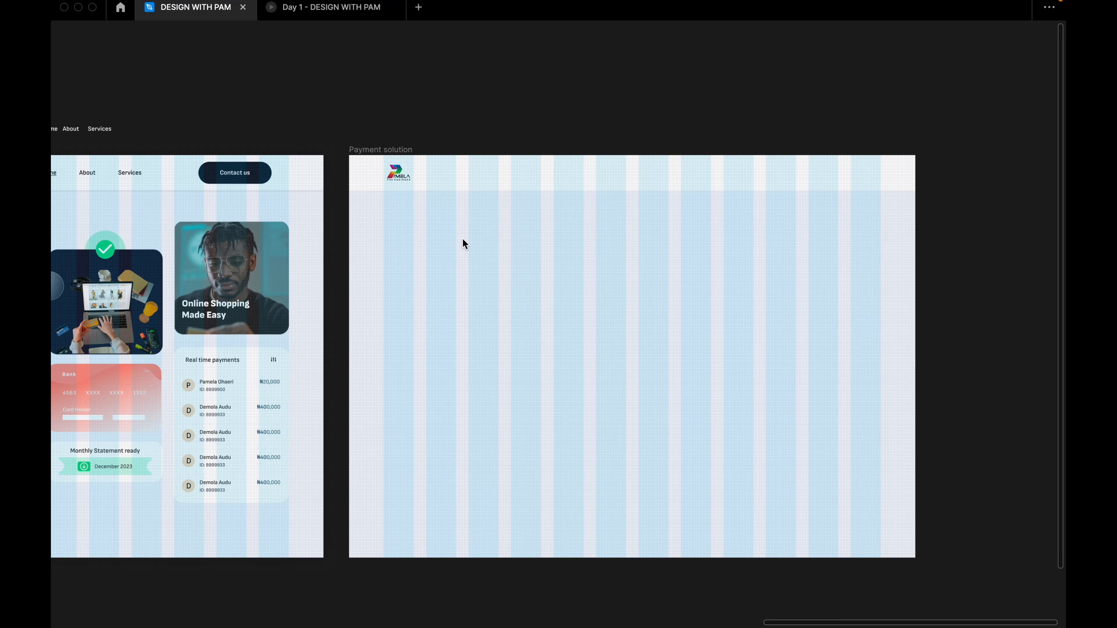
pyautogui.scroll(5, 399, 176)
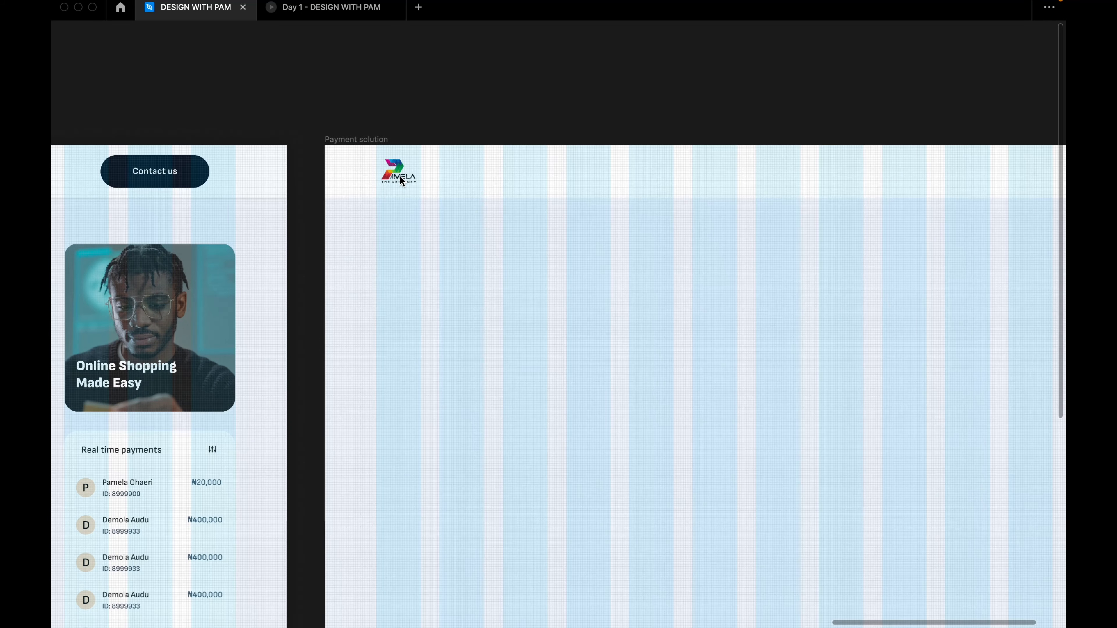
pyautogui.doubleClick(400, 176)
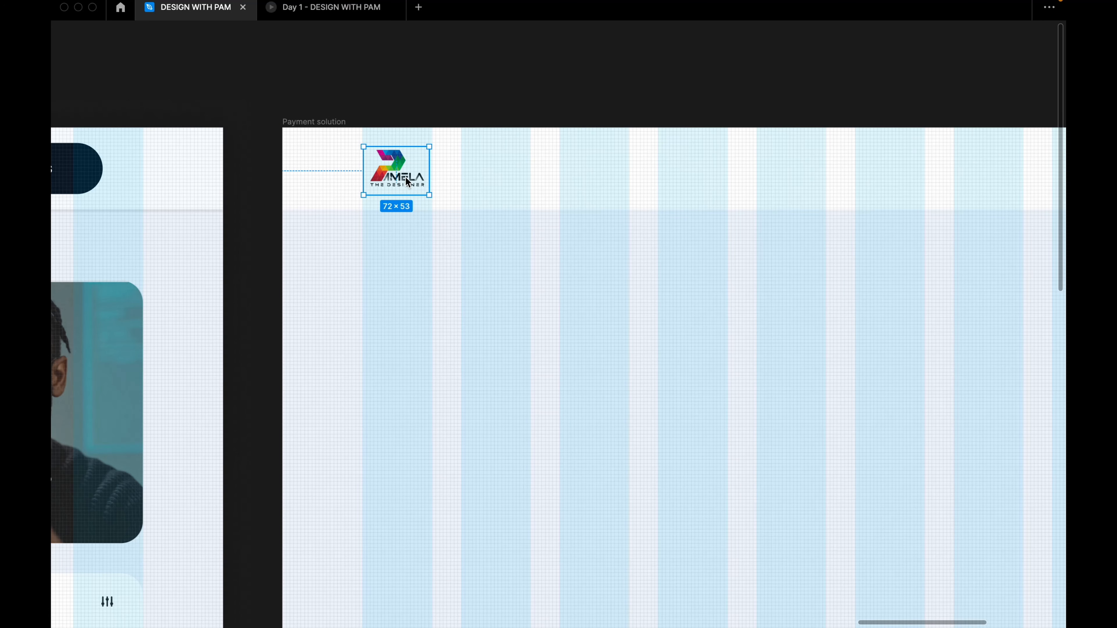
pyautogui.scroll(-5, 402, 174)
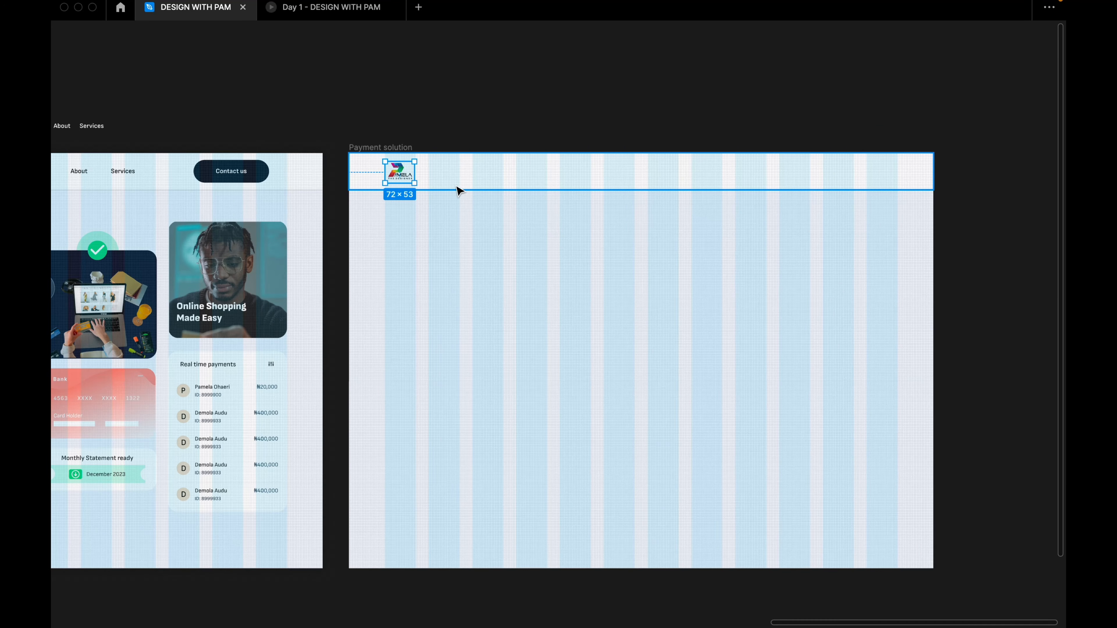
pyautogui.scroll(-3, 281, 206)
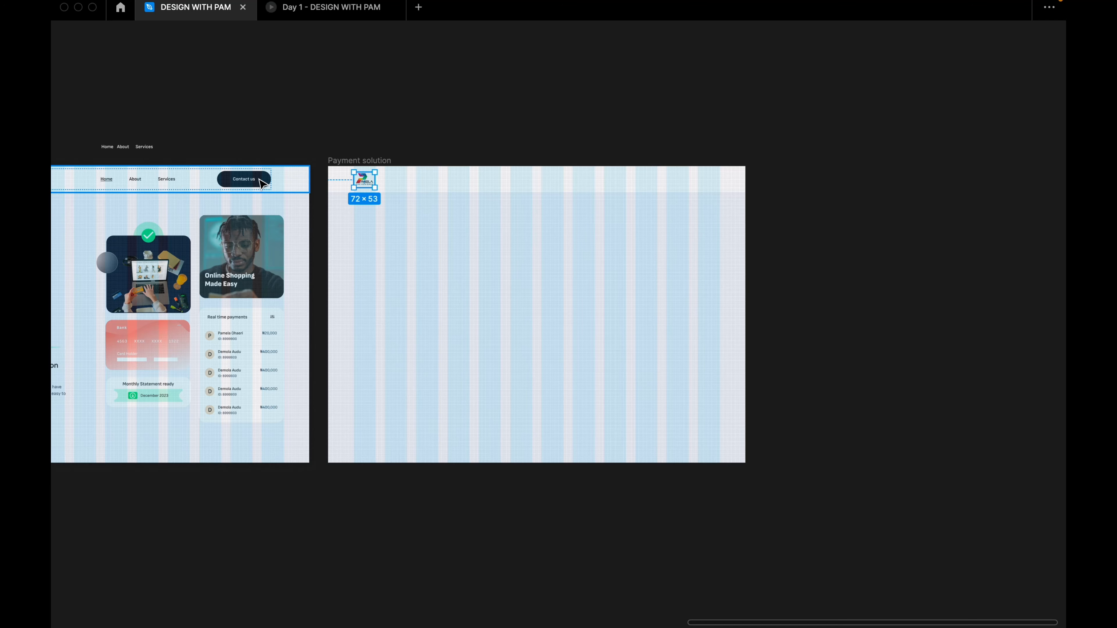
pyautogui.scroll(3, 596, 193)
# Start a new text box inside the Payment solution frame.
pyautogui.click(593, 239)
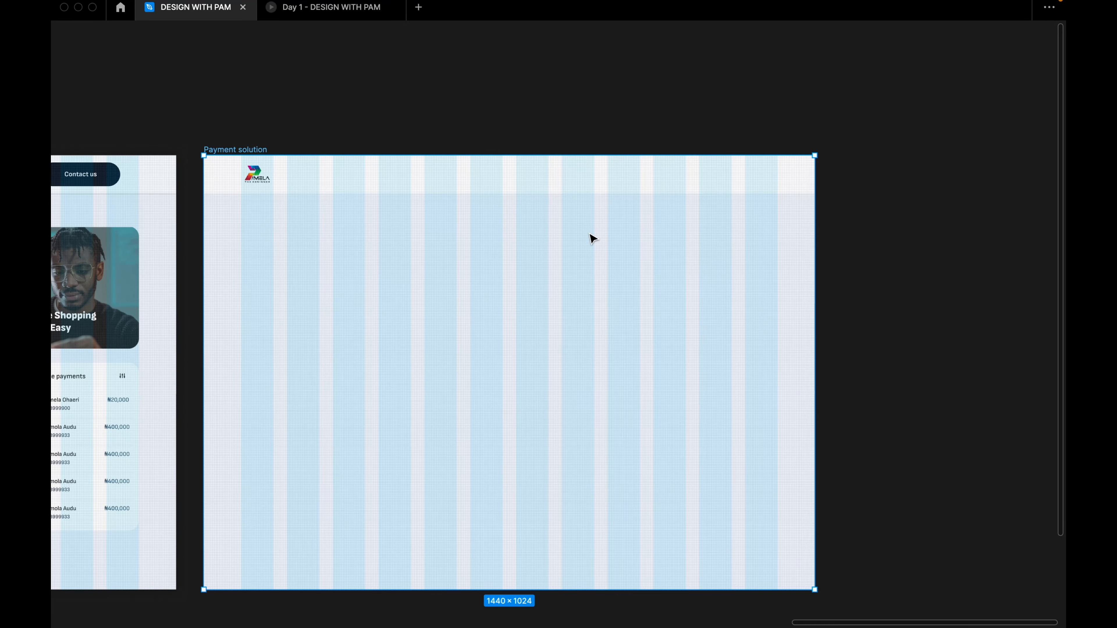
pyautogui.press('t')
pyautogui.click(552, 242)
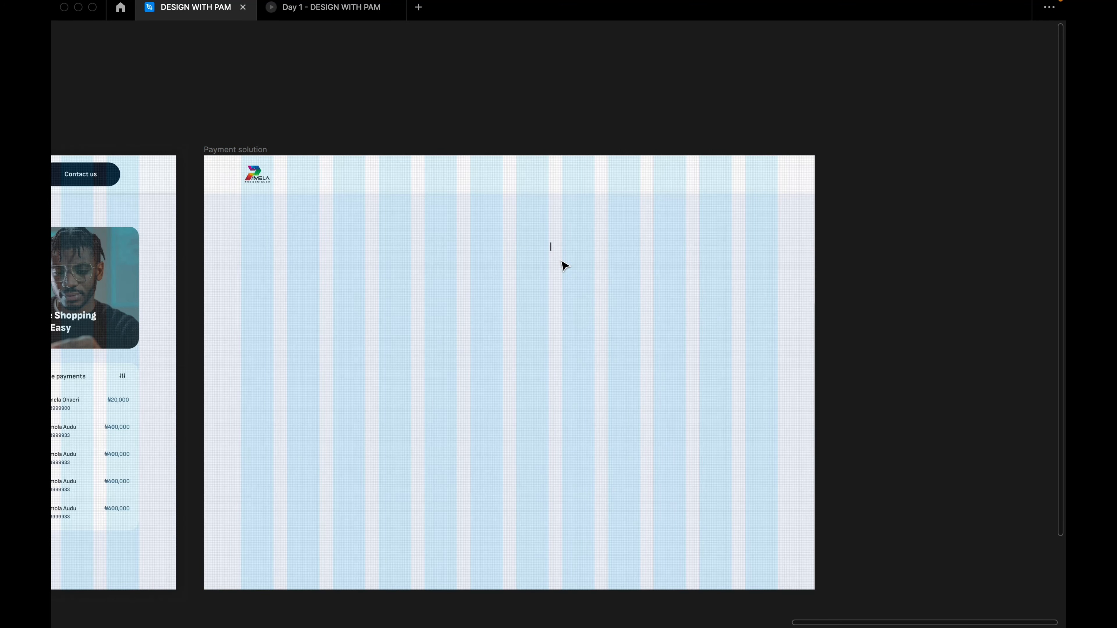
# Type a Home nav label and duplicate it to the right as About.
pyautogui.scroll(3, 559, 257)
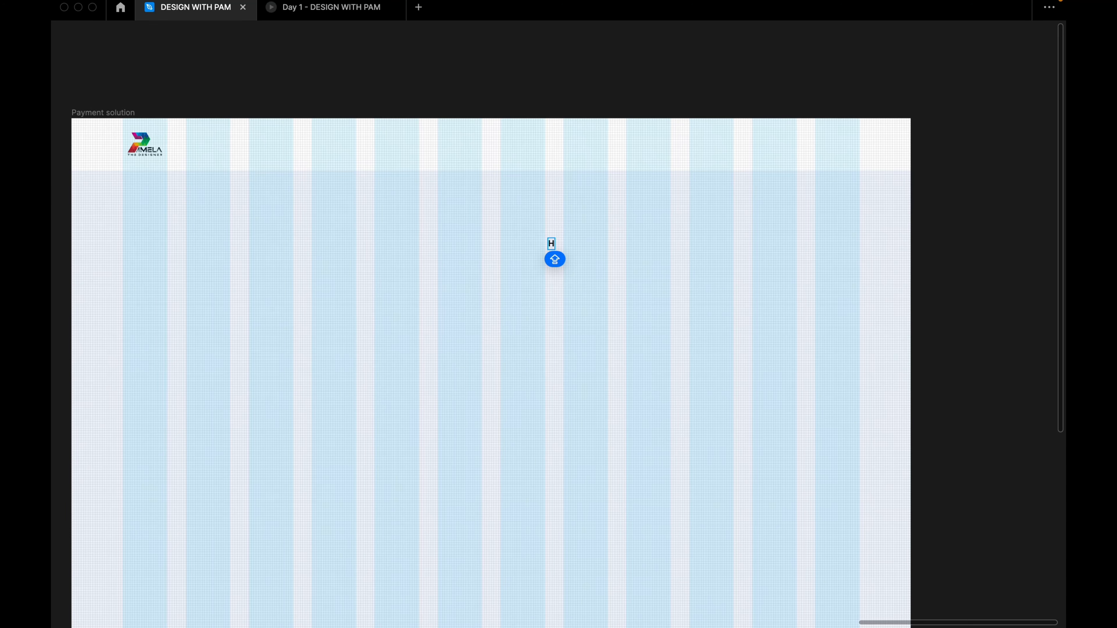
pyautogui.write('Home')
pyautogui.press('Escape')
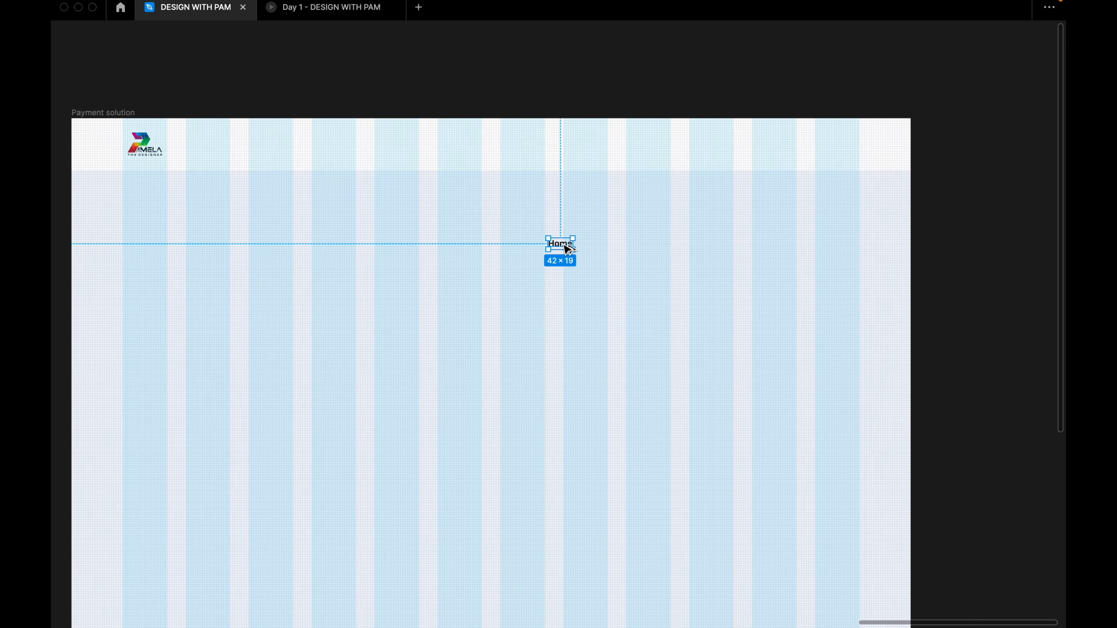
pyautogui.moveTo(567, 249); pyautogui.dragTo(603, 247)
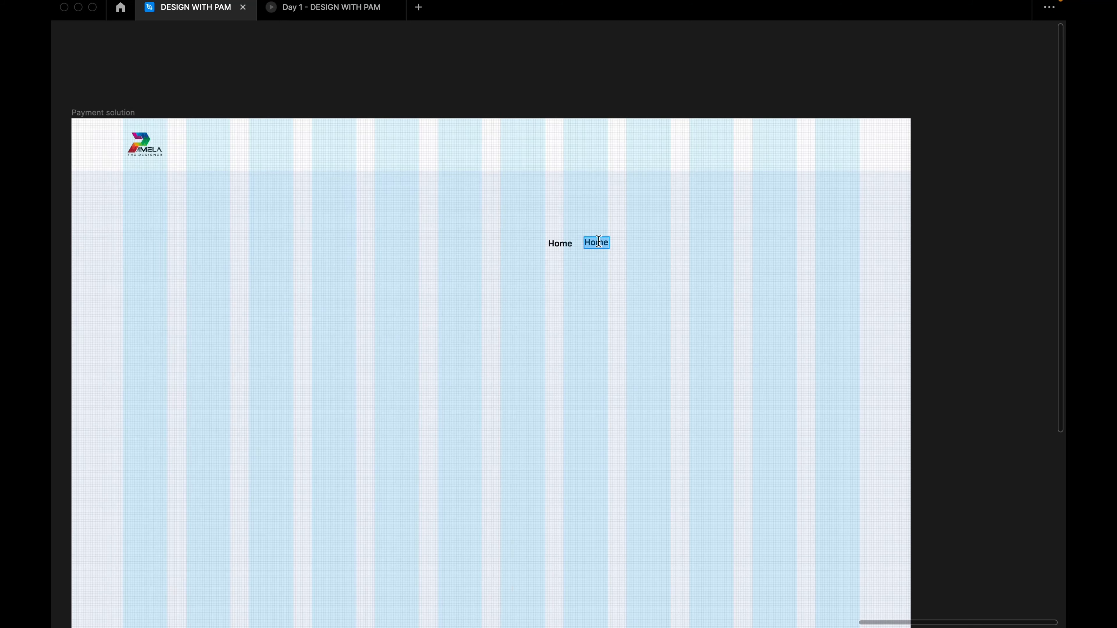
pyautogui.write('About')
pyautogui.press('Escape')
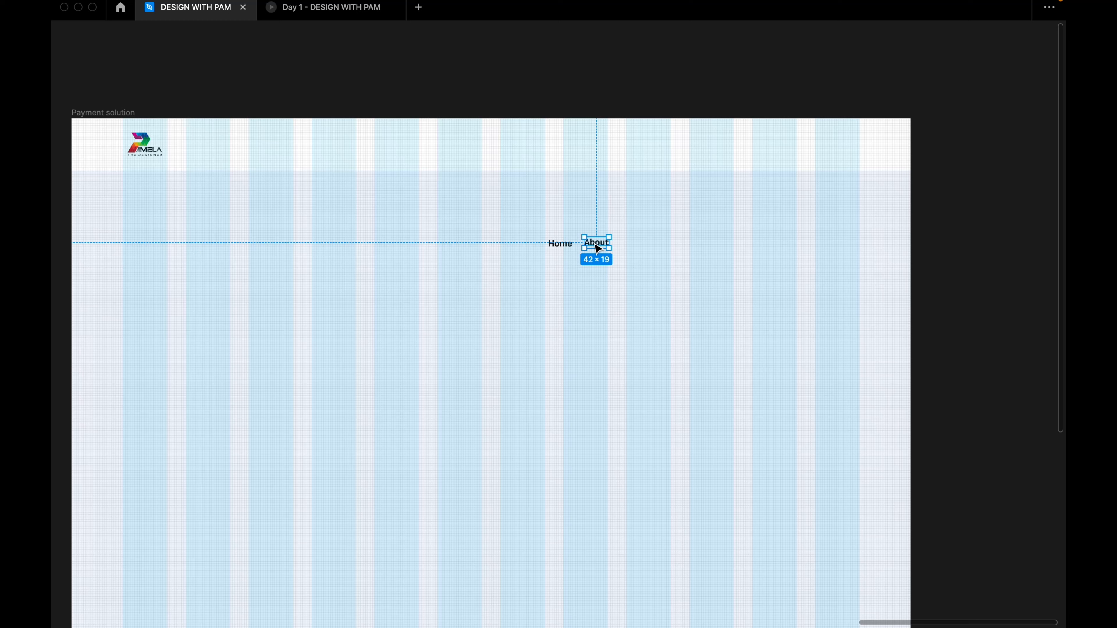
# Duplicate About further right and retype it as Services.
pyautogui.moveTo(599, 249); pyautogui.dragTo(650, 248)
pyautogui.doubleClick(645, 241)
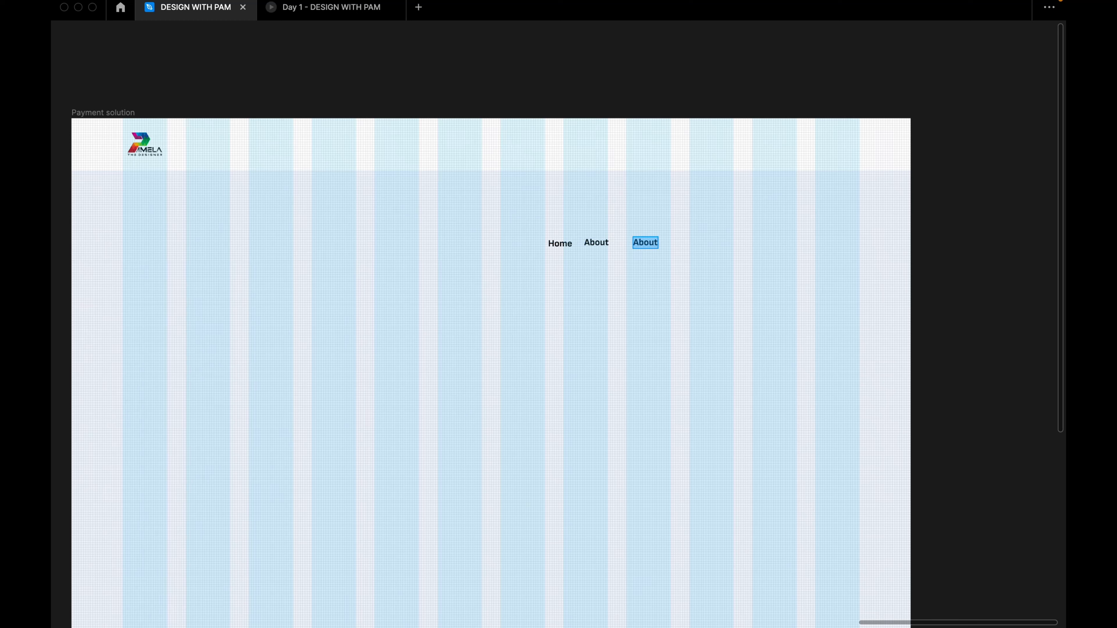
pyautogui.write('Services')
pyautogui.click(641, 325)
# Nudge the About label slightly down and bring the interface back.
pyautogui.click(598, 247)
pyautogui.moveTo(596, 245); pyautogui.dragTo(597, 246)
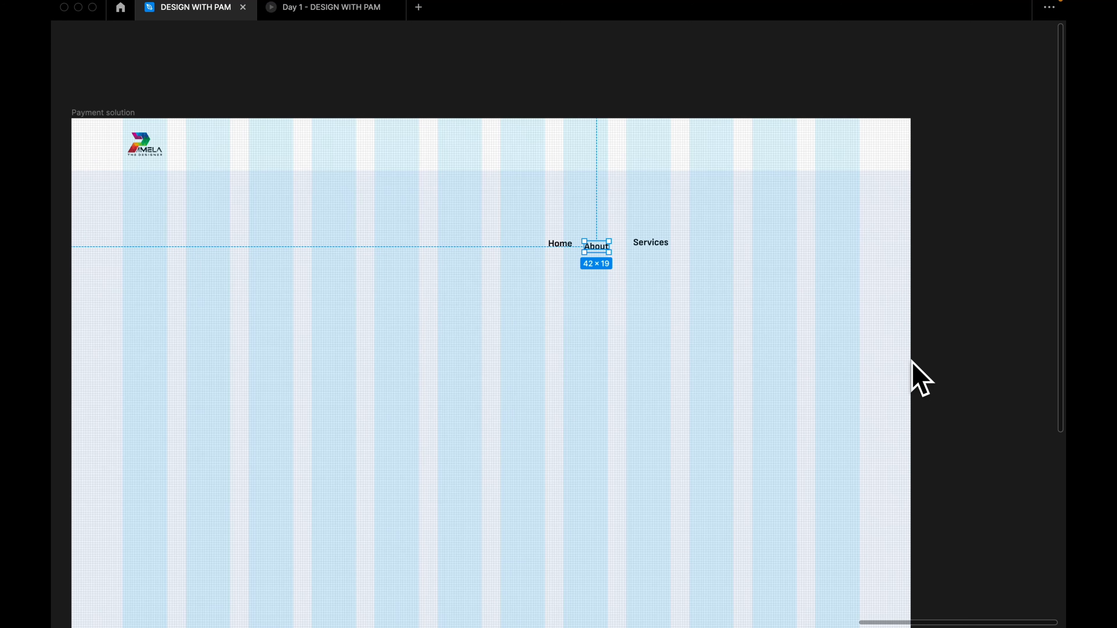
pyautogui.rightClick(584, 83)
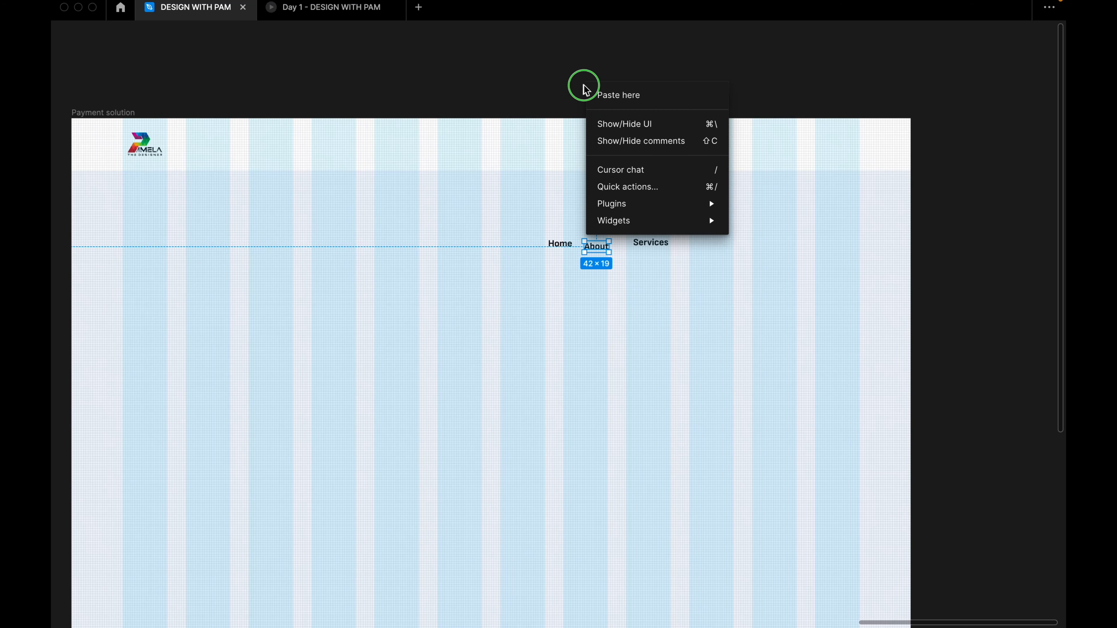
# Move the About label so it sits level with Home.
pyautogui.click(616, 127)
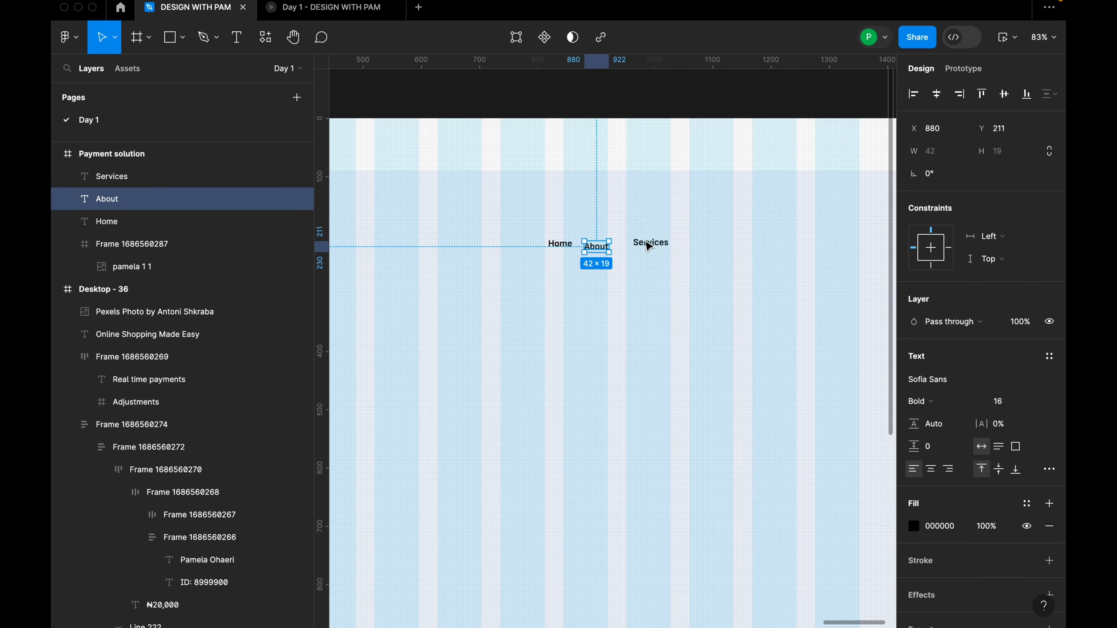
pyautogui.click(653, 243)
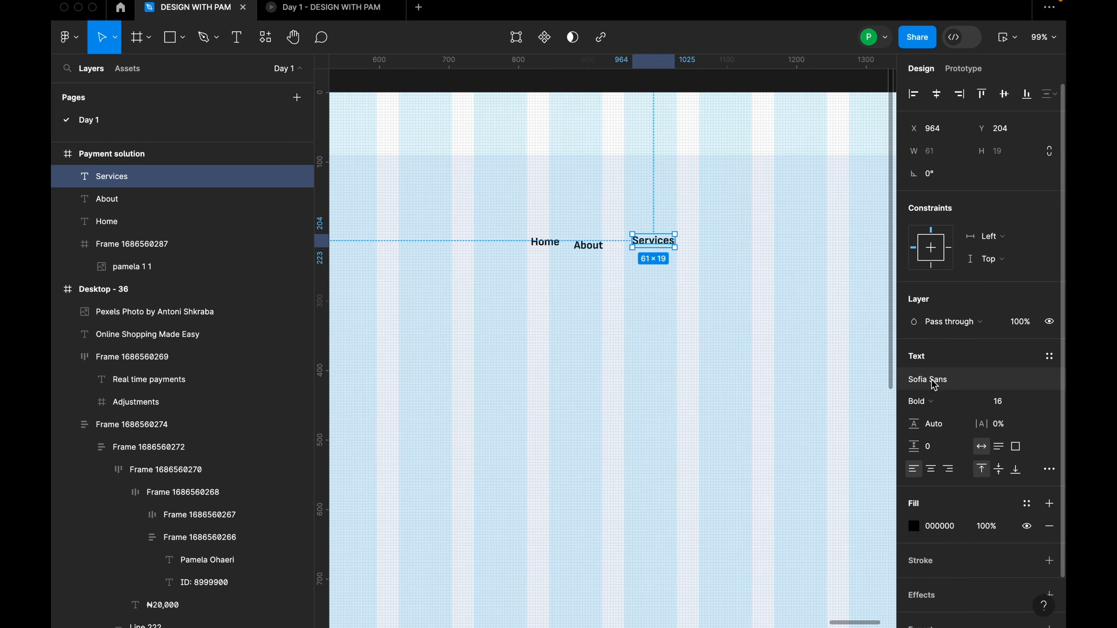
pyautogui.keyDown('shift'); pyautogui.click(576, 246); pyautogui.keyUp('shift')
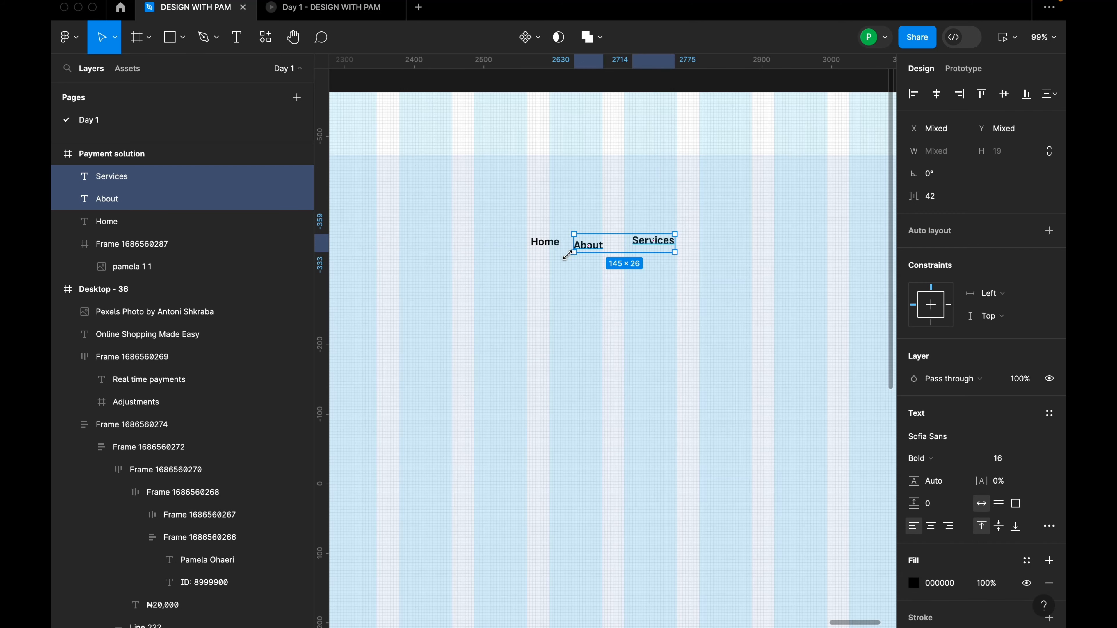
pyautogui.click(679, 308)
pyautogui.moveTo(596, 249); pyautogui.dragTo(648, 254)
# Set Home, About and Services to Sofia Sans SemiBold instead of Bold.
pyautogui.keyDown('shift'); pyautogui.click(588, 242); pyautogui.keyUp('shift')
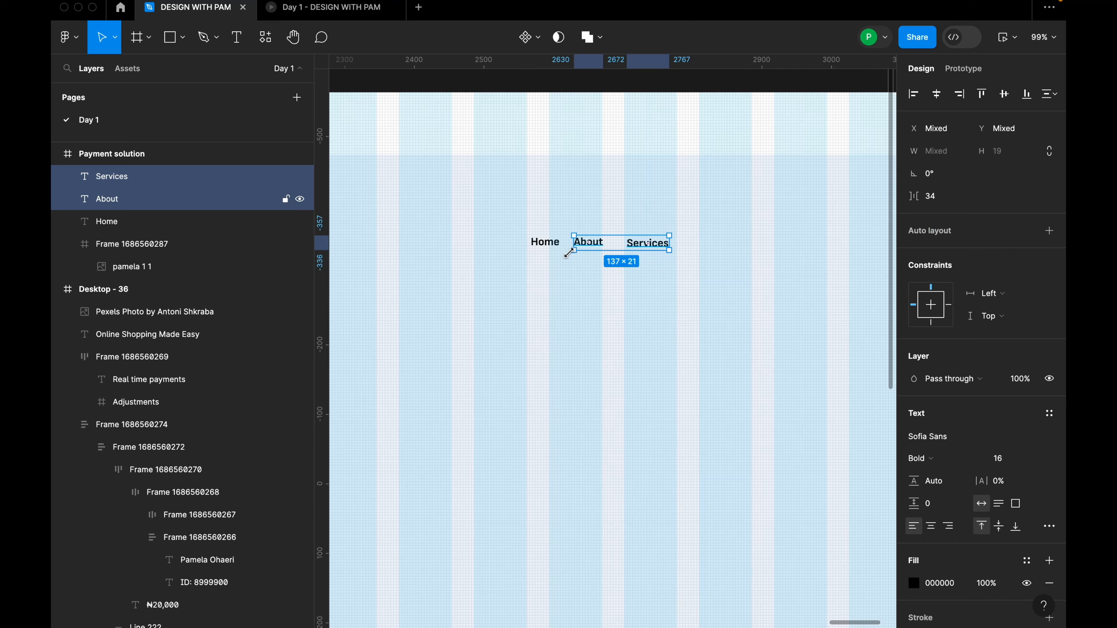
pyautogui.keyDown('shift'); pyautogui.click(545, 243); pyautogui.keyUp('shift')
pyautogui.click(960, 438)
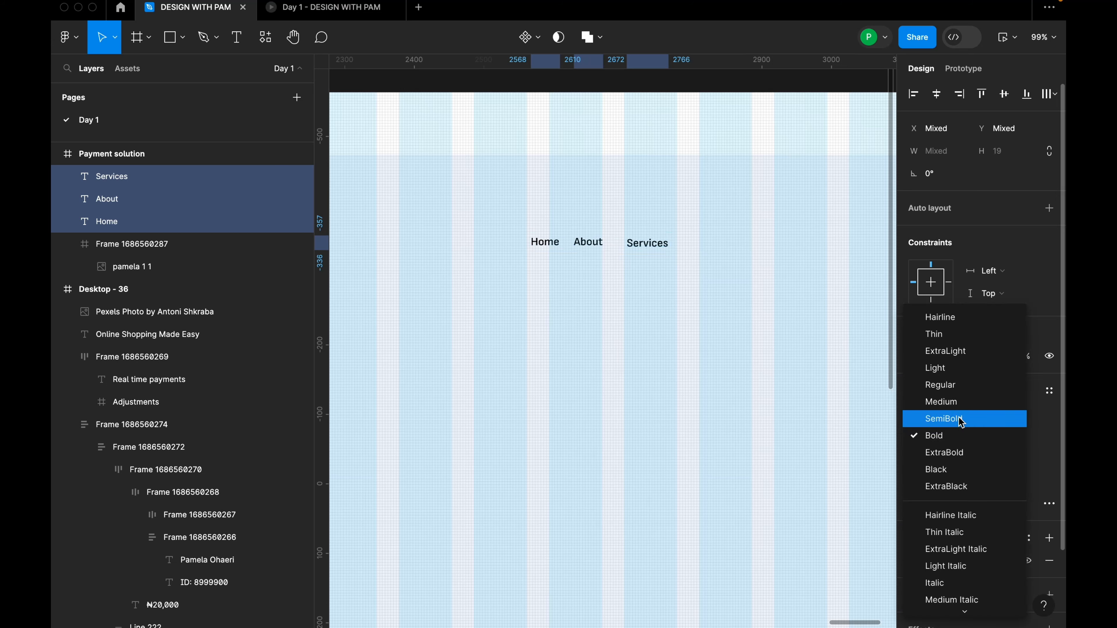
pyautogui.click(963, 421)
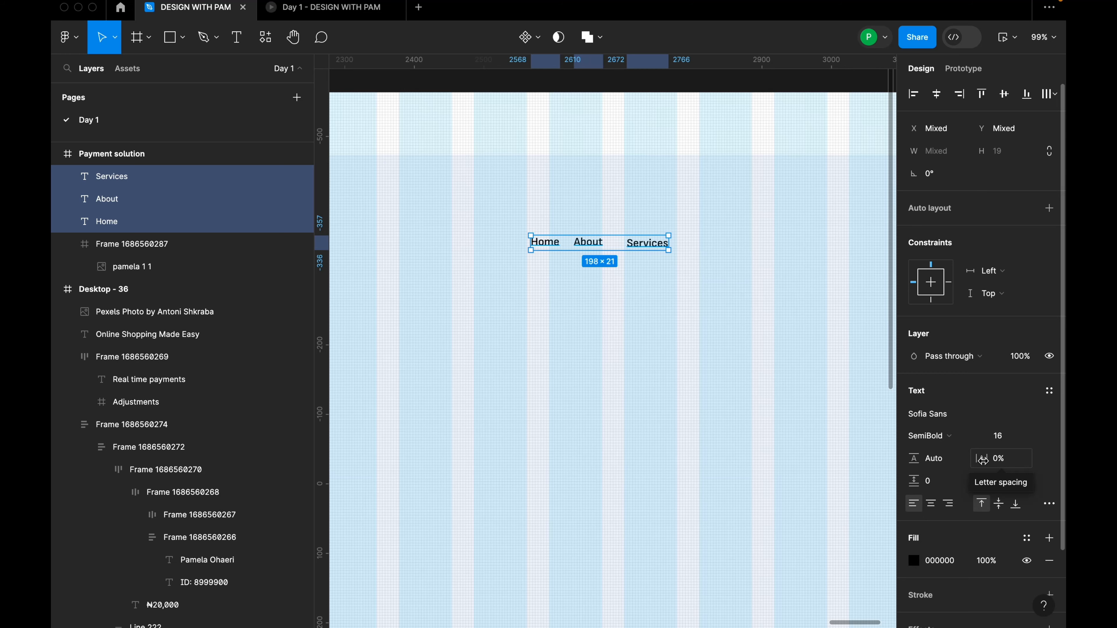
pyautogui.click(623, 357)
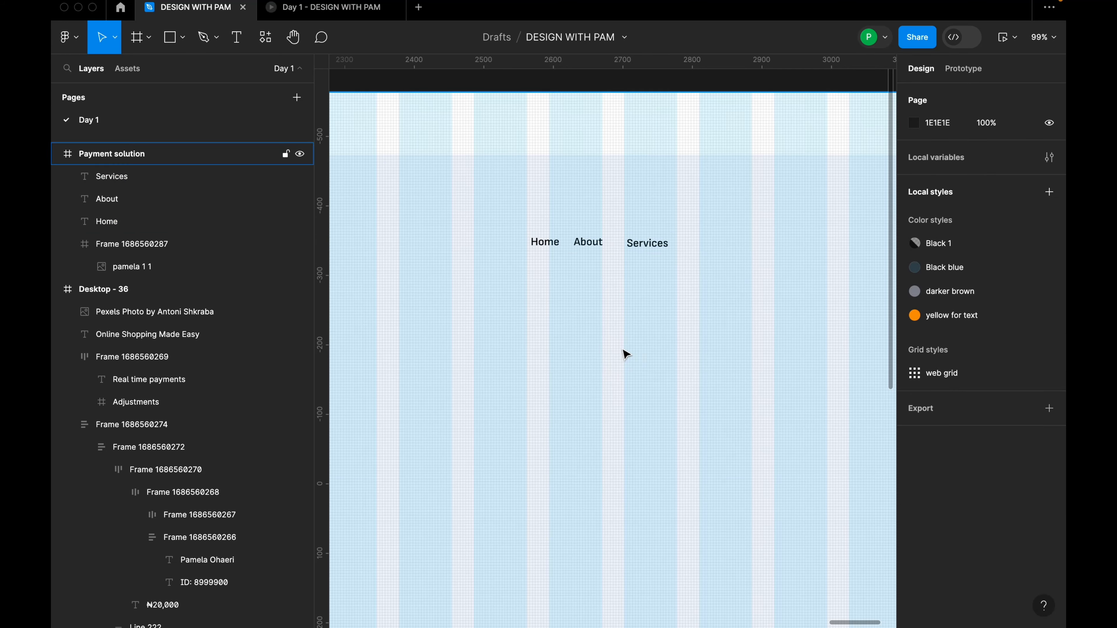
# Duplicate Services to its right and retype the copy as Contact us.
pyautogui.scroll(-5, 626, 354)
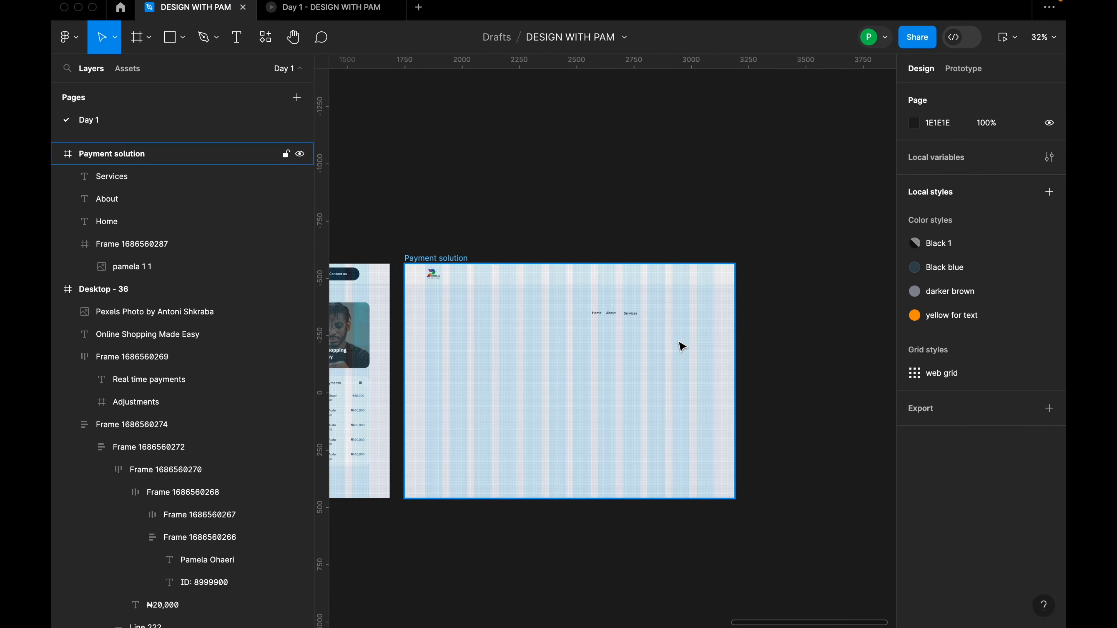
pyautogui.scroll(4, 678, 343)
pyautogui.click(634, 314)
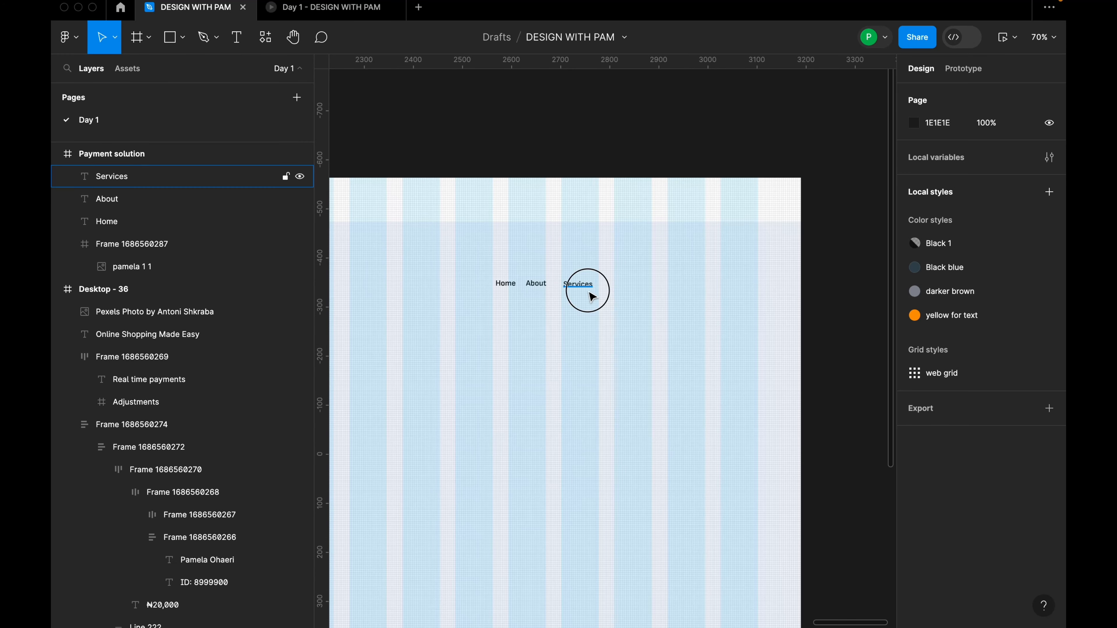
pyautogui.moveTo(585, 290); pyautogui.dragTo(634, 291)
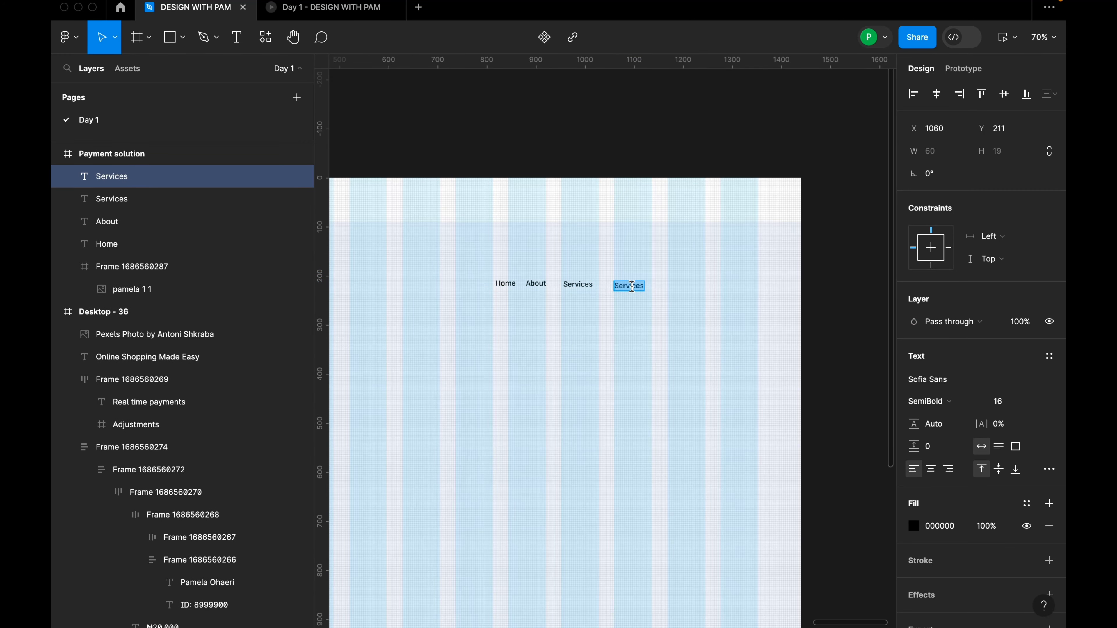
pyautogui.doubleClick(634, 291)
pyautogui.write('Contact us')
pyautogui.press('Escape')
# Wrap the Contact us label in a 96×39 auto-layout frame with 10 padding.
pyautogui.scroll(5, 648, 325)
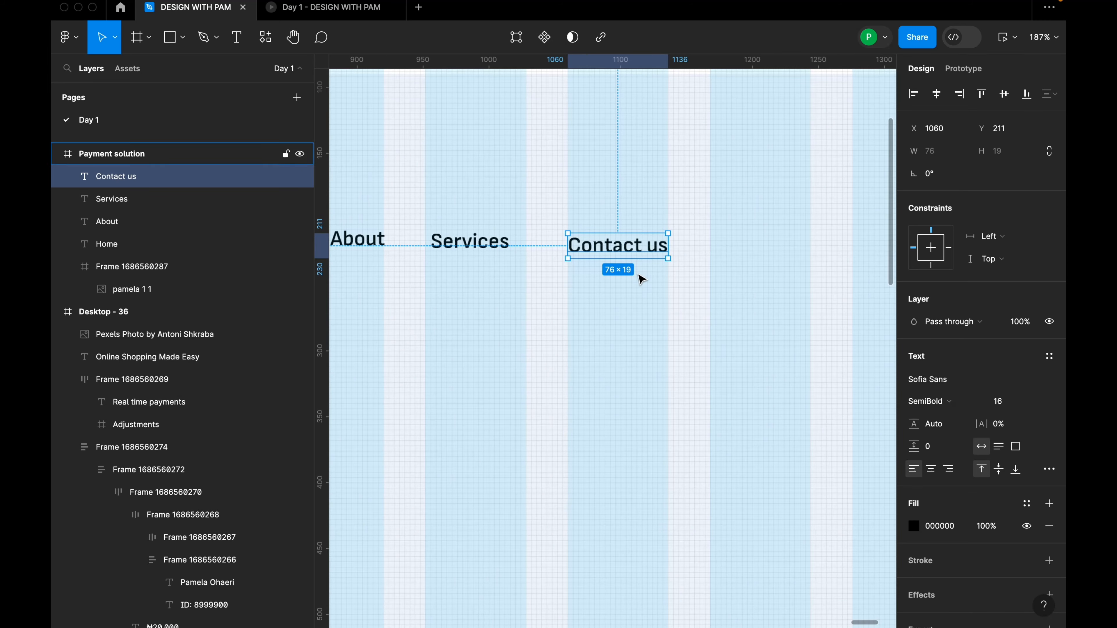
pyautogui.click(651, 290)
pyautogui.click(652, 257)
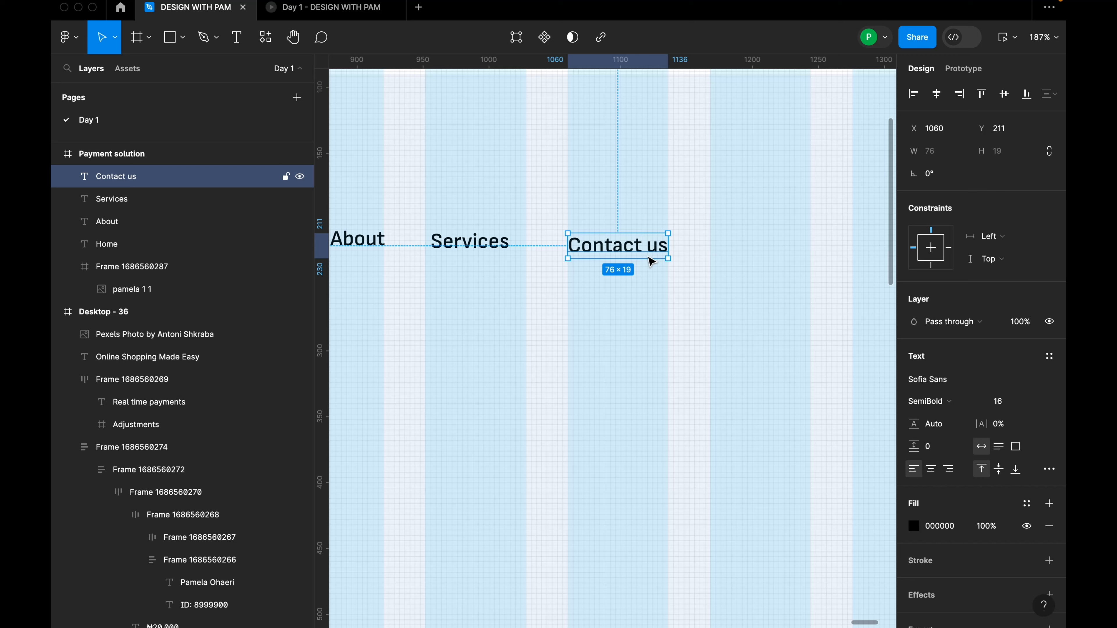
pyautogui.hotkey('shift', 'a')
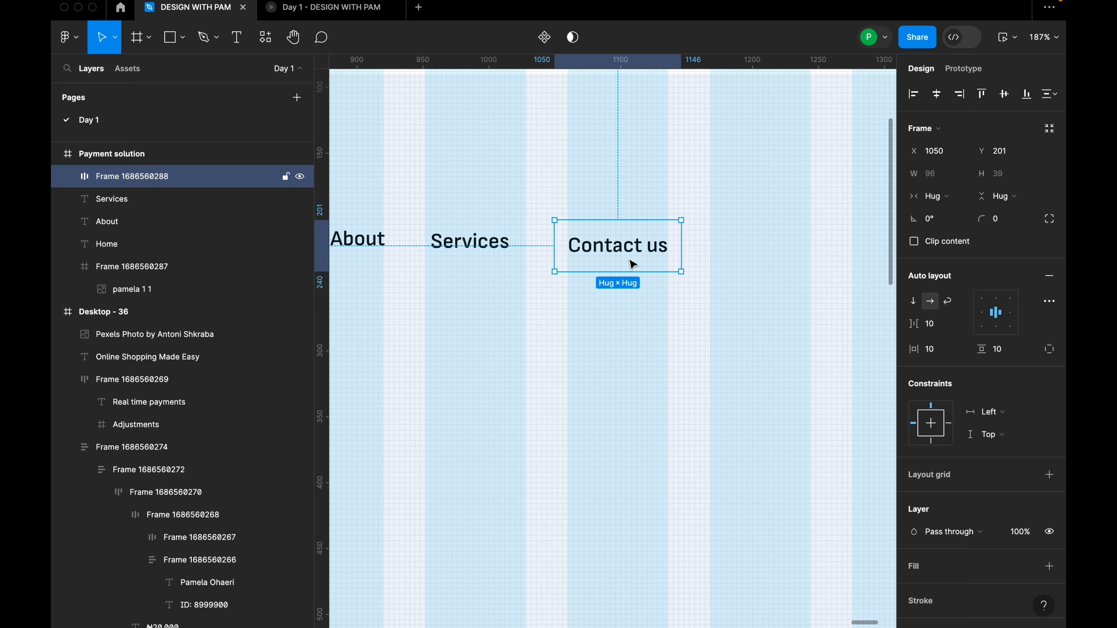
pyautogui.doubleClick(623, 250)
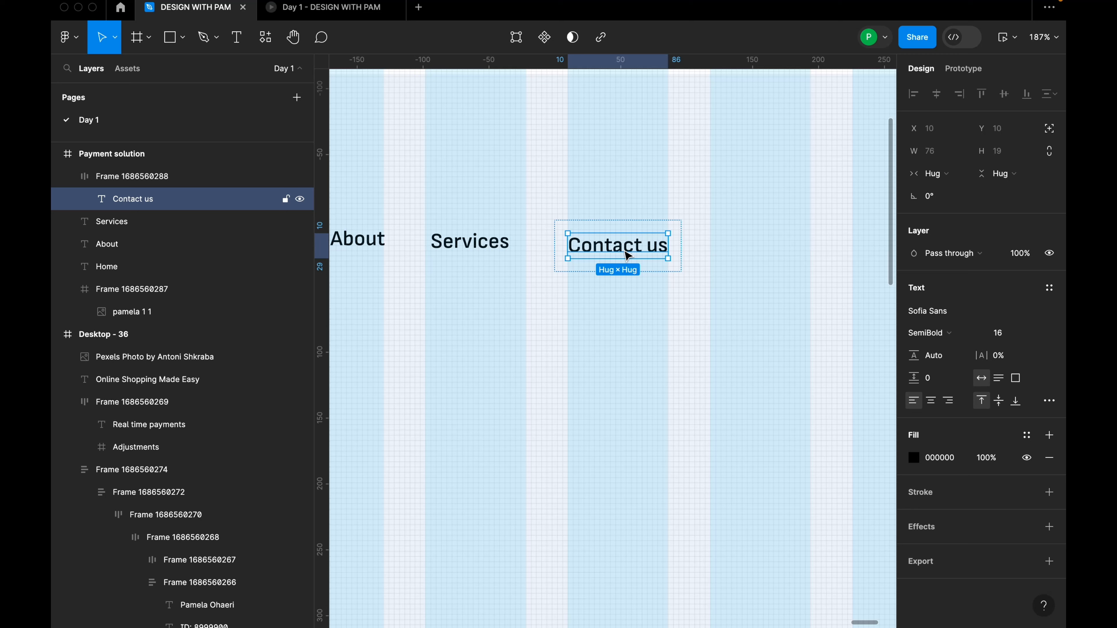
# Resize the Contact us frame to 52 tall and widen it to 162.
pyautogui.click(692, 299)
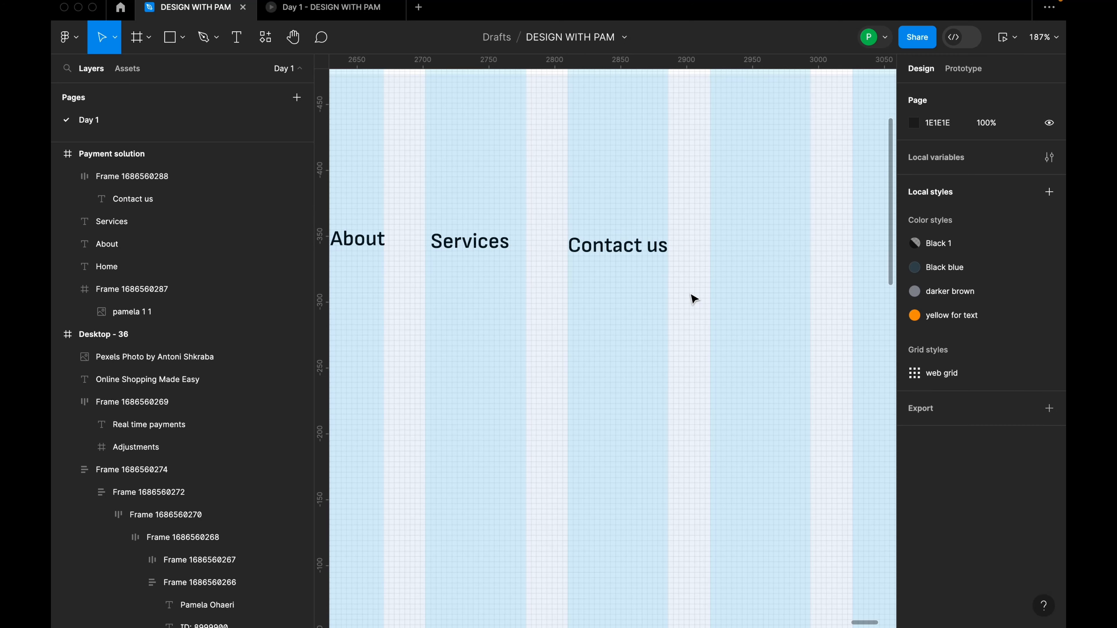
pyautogui.click(673, 252)
pyautogui.moveTo(650, 272); pyautogui.dragTo(653, 277)
pyautogui.click(1007, 176)
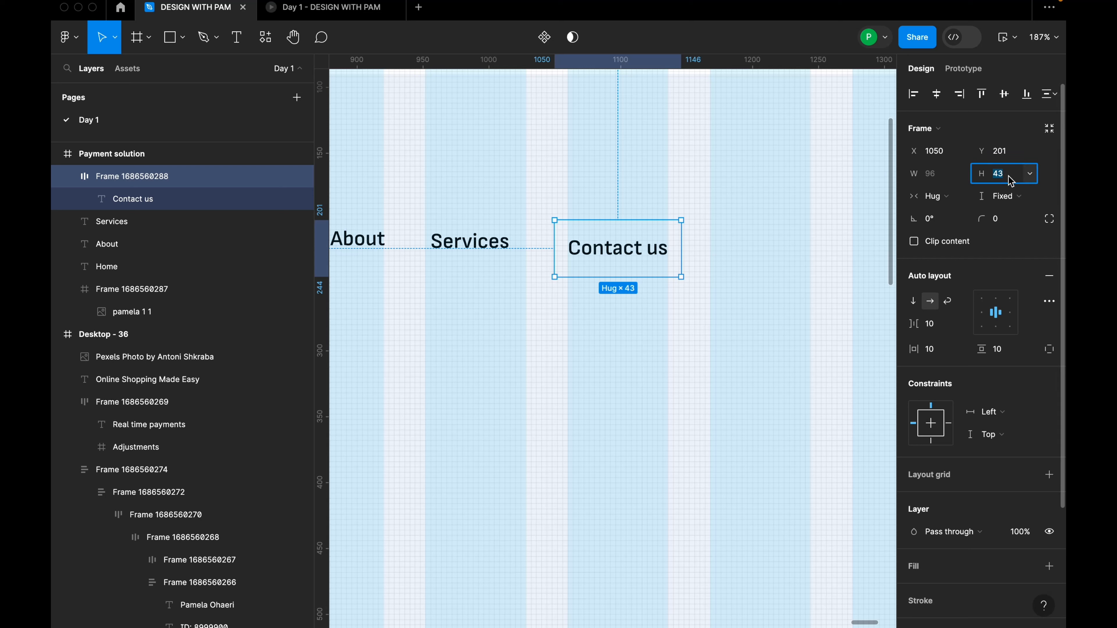
pyautogui.write('52')
pyautogui.press('Return')
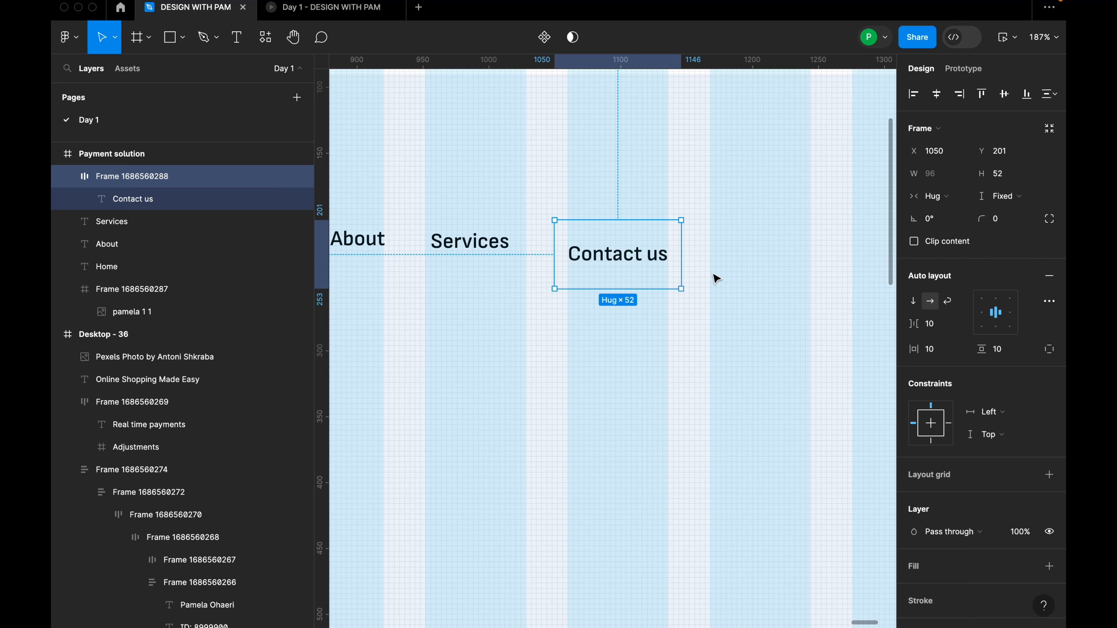
pyautogui.moveTo(681, 254); pyautogui.dragTo(769, 248)
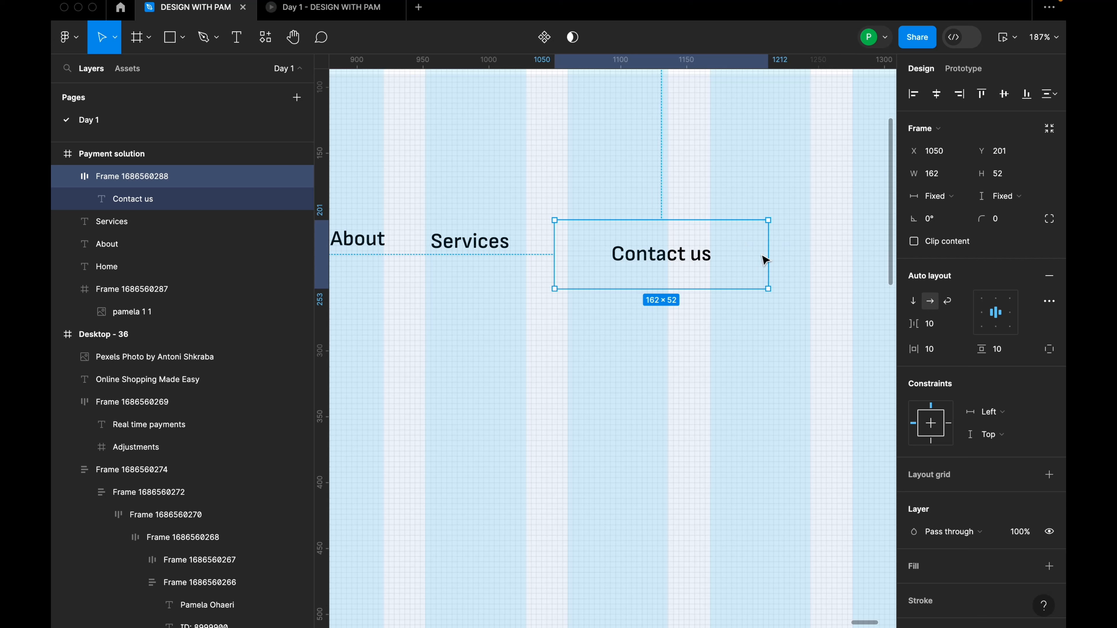
pyautogui.click(997, 229)
# Round the Contact us frame's corners to 24 and reselect it to reach Fill.
pyautogui.write('24')
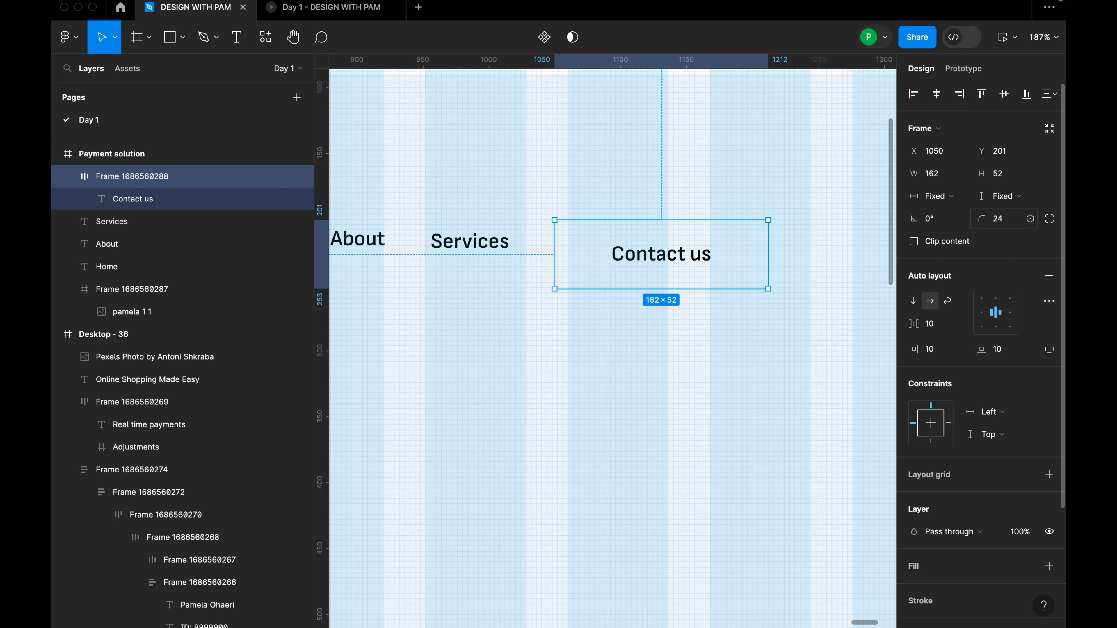
pyautogui.moveTo(780, 294); pyautogui.dragTo(739, 321)
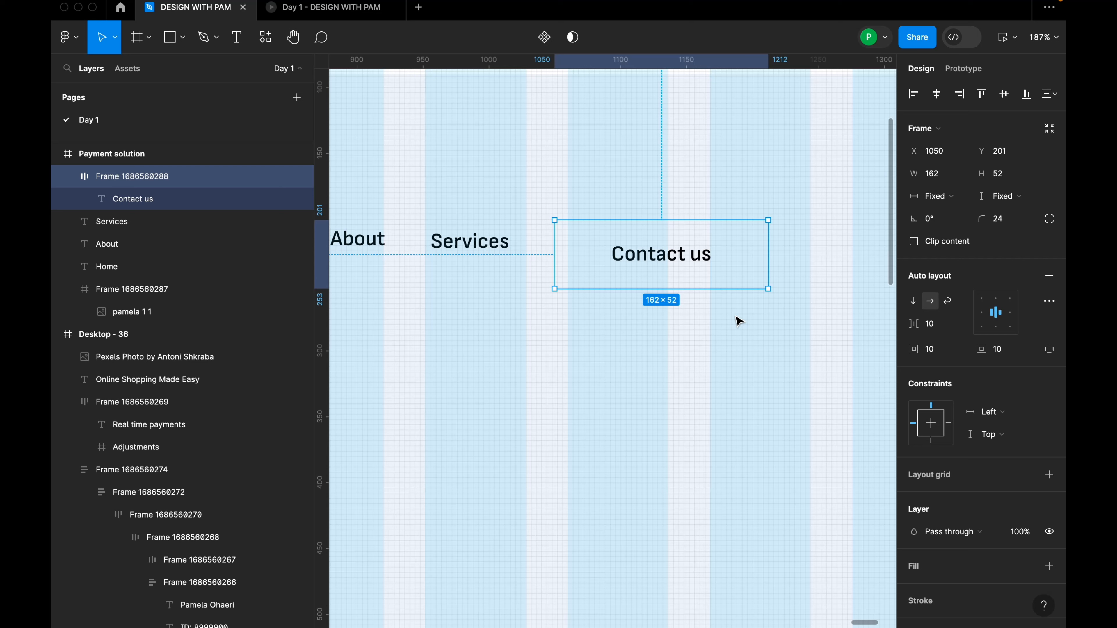
pyautogui.doubleClick(677, 269)
pyautogui.click(743, 253)
pyautogui.keyDown('ctrl'); pyautogui.scroll(-5, 750, 265); pyautogui.keyUp('ctrl')
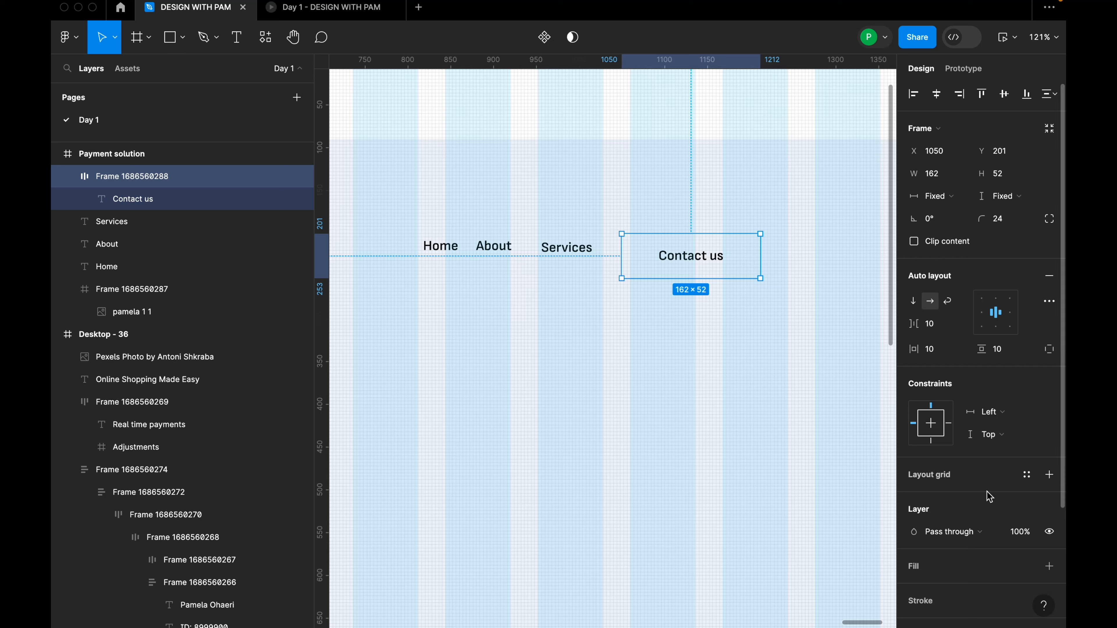
pyautogui.scroll(-3, 989, 496)
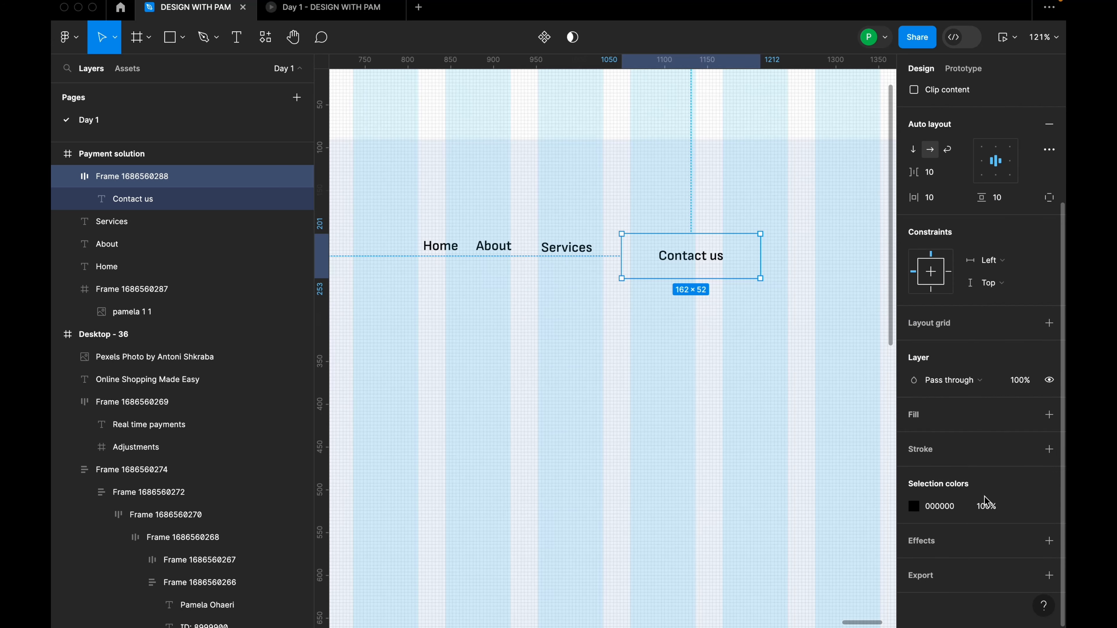
# Add a fill to the Contact us button, trying then detaching the Black 1 style.
pyautogui.click(1049, 415)
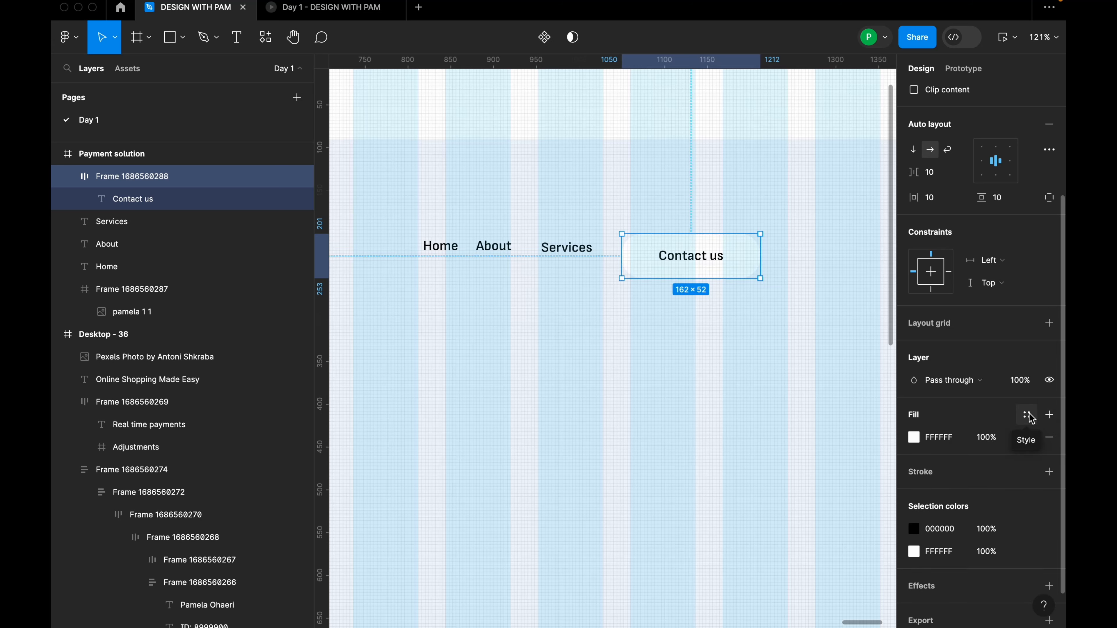
pyautogui.click(1027, 416)
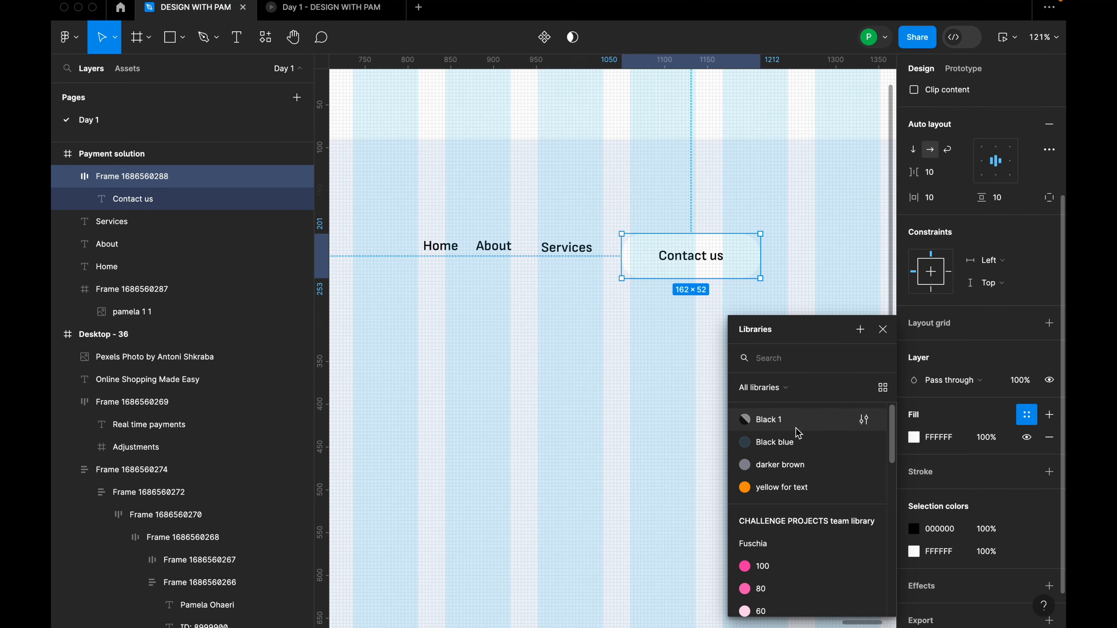
pyautogui.click(793, 426)
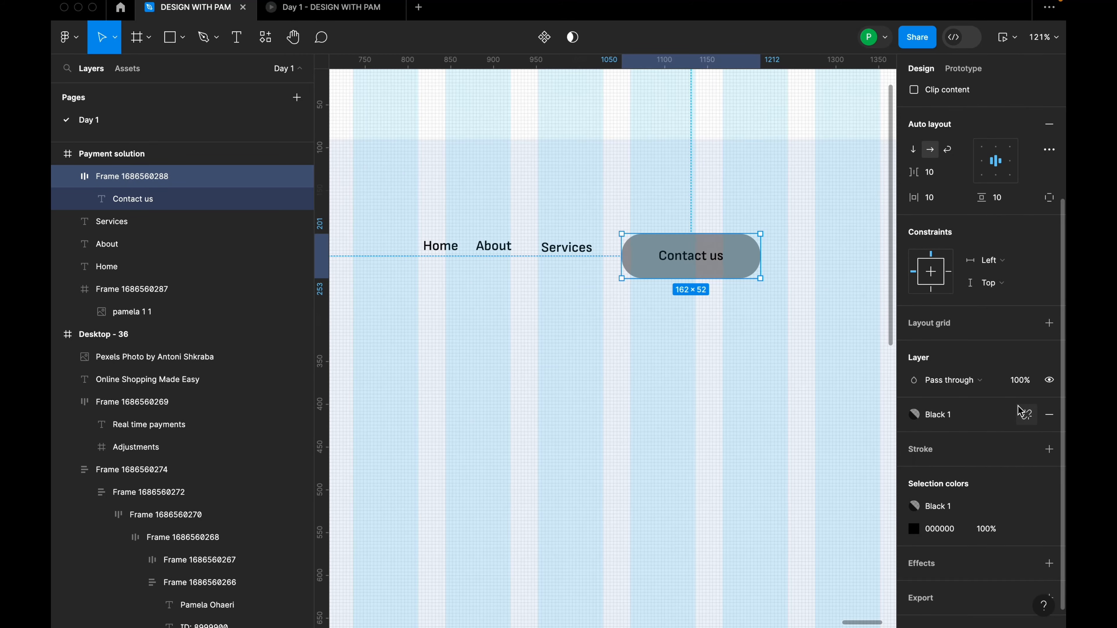
pyautogui.click(1027, 416)
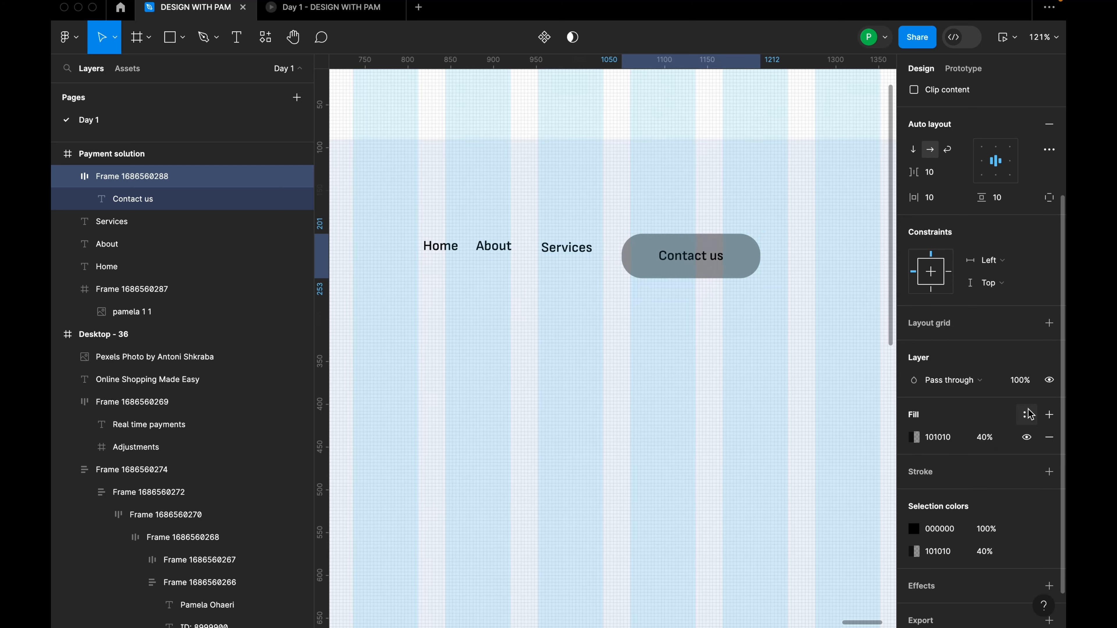
pyautogui.click(1026, 415)
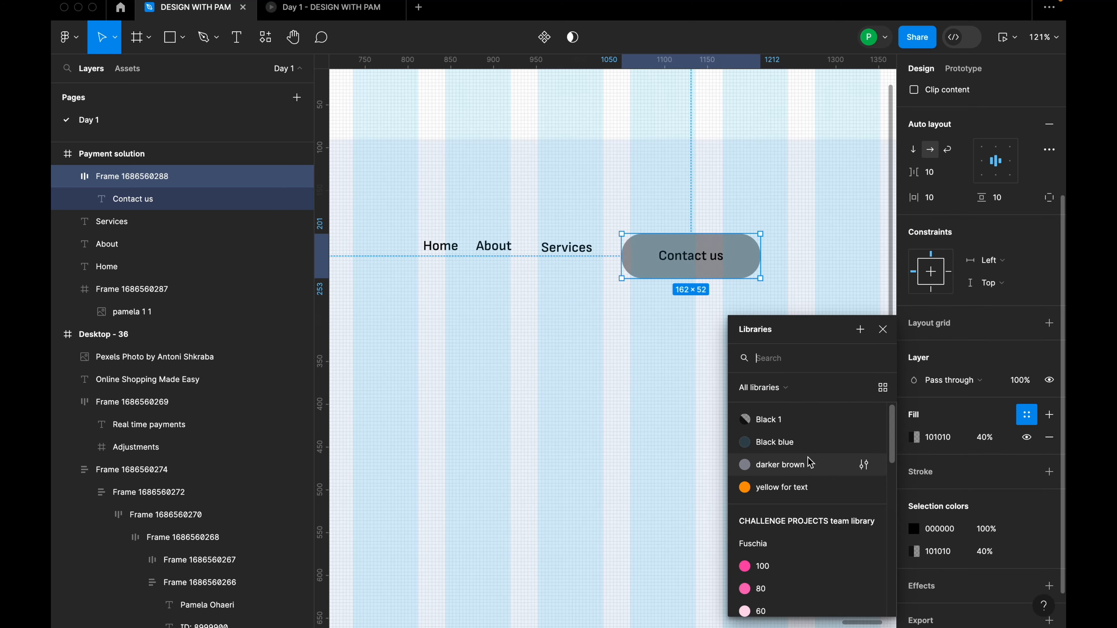
pyautogui.click(797, 426)
pyautogui.click(919, 415)
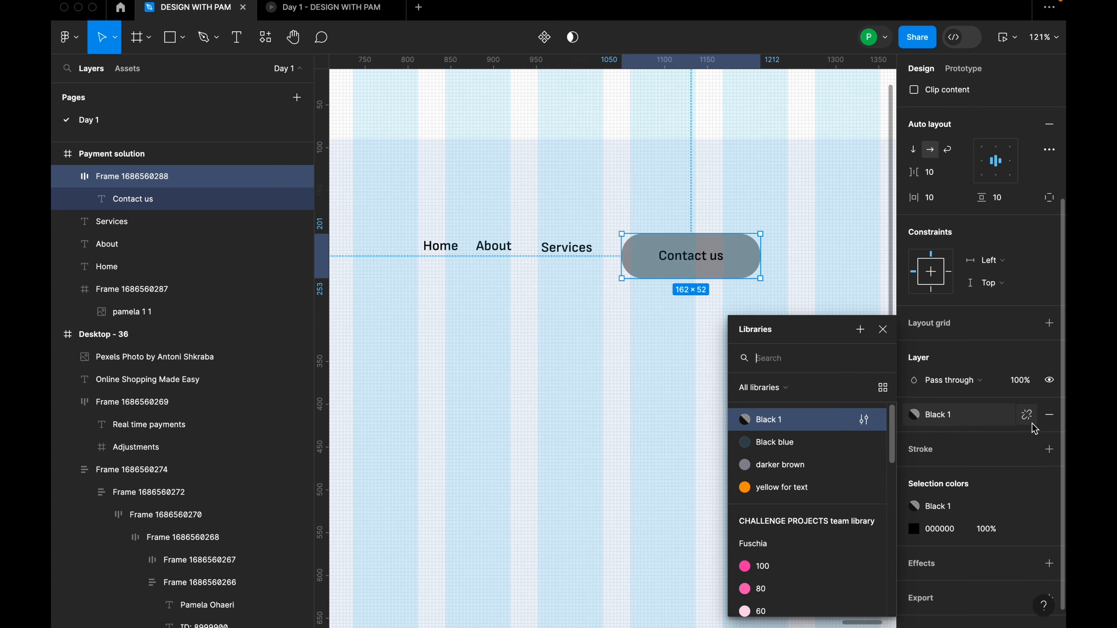
pyautogui.click(1028, 415)
# Raise the 101010 fill to 100% opacity and save it as colour style 'black 100%'.
pyautogui.click(913, 442)
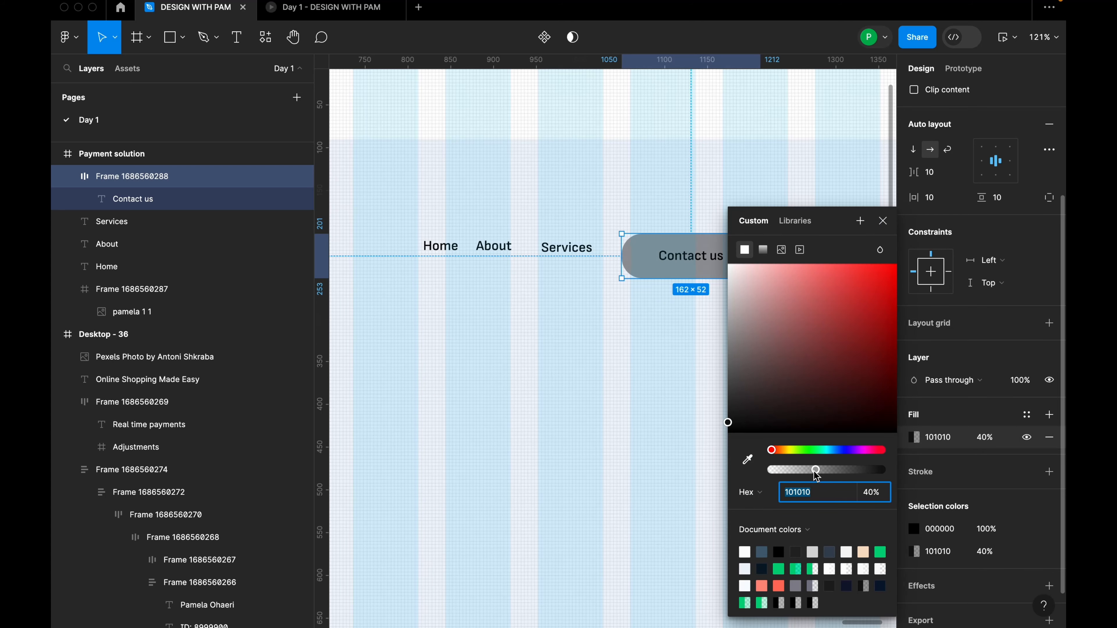
pyautogui.moveTo(813, 470); pyautogui.dragTo(884, 469)
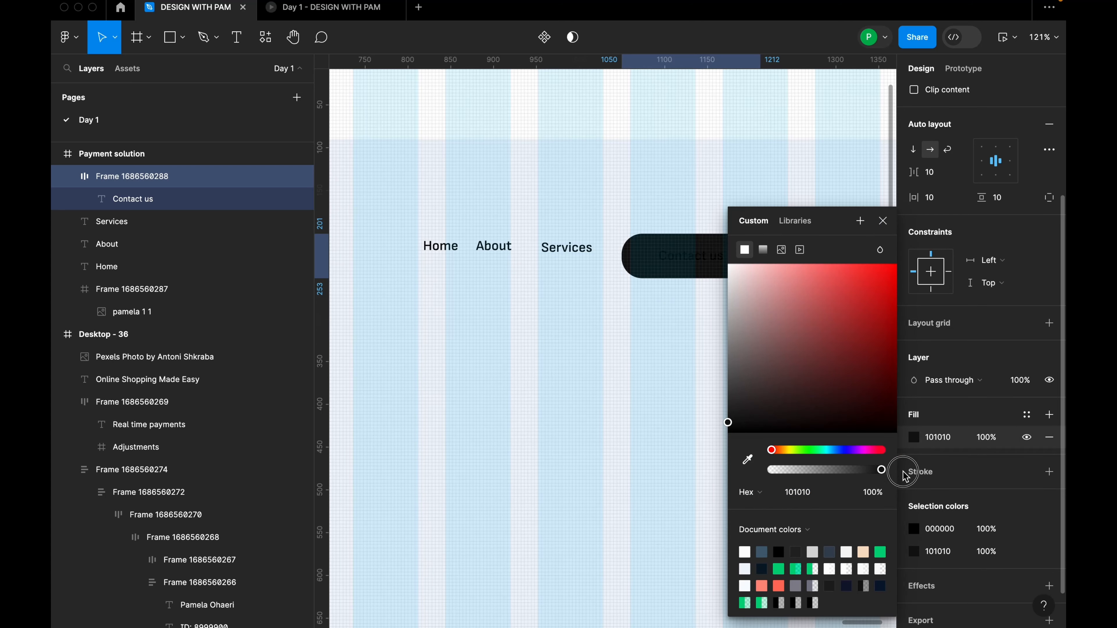
pyautogui.click(1027, 414)
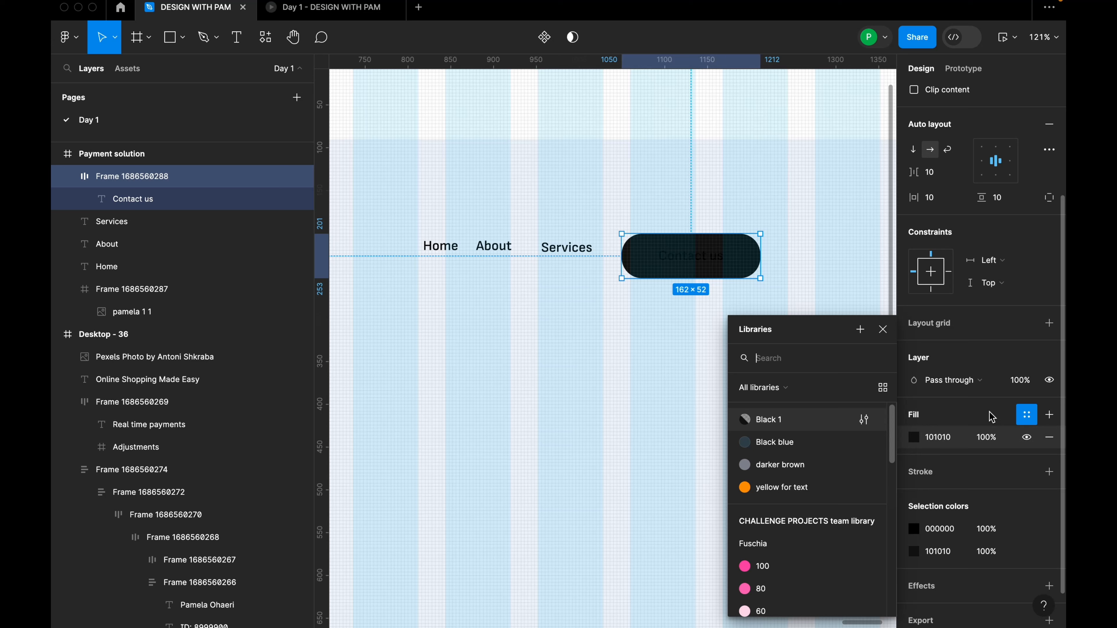
pyautogui.click(861, 330)
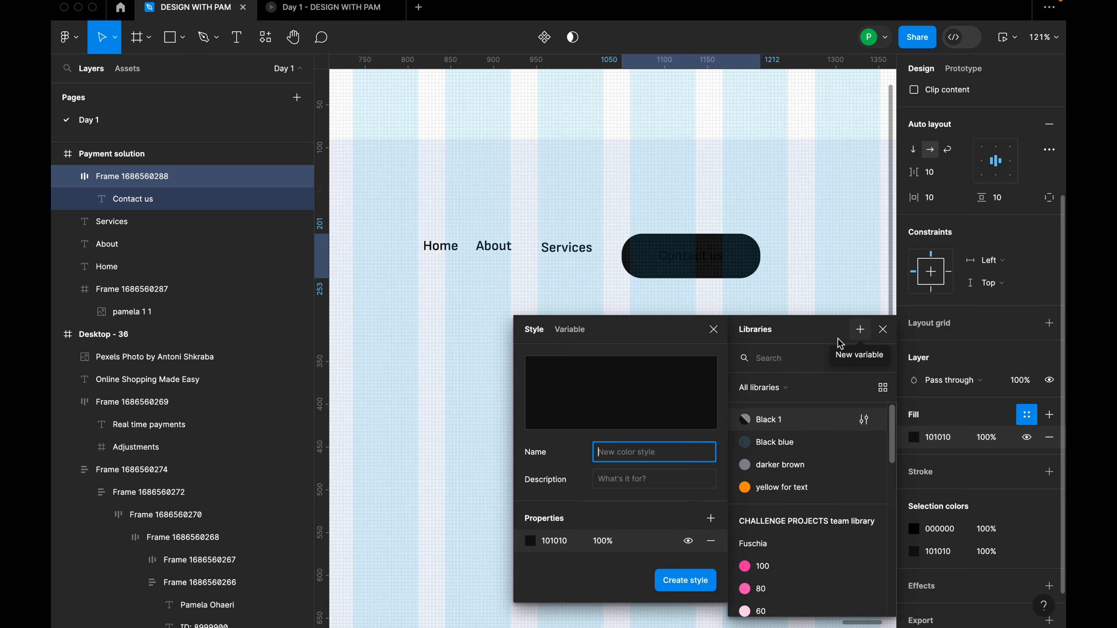
pyautogui.write('bla')
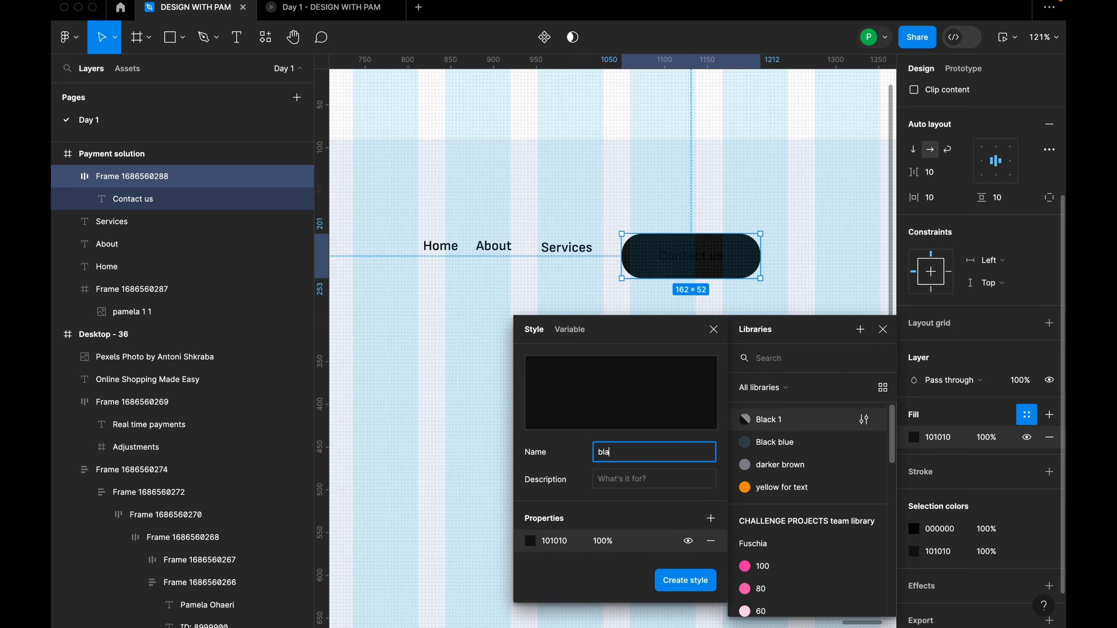
pyautogui.write('ck 100%')
pyautogui.press('Return')
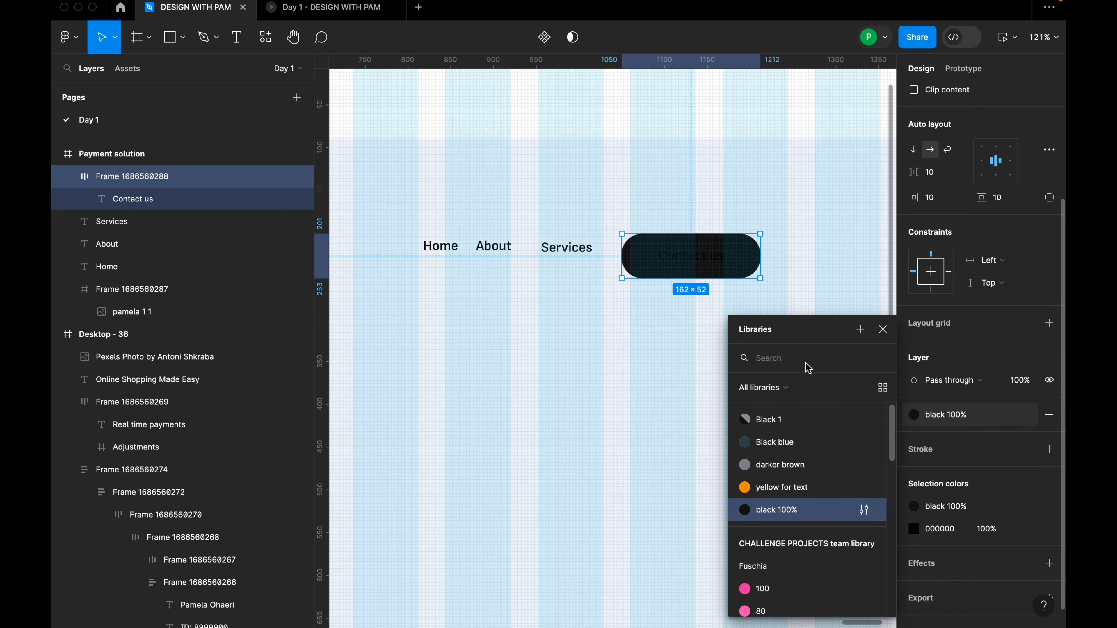
pyautogui.click(882, 329)
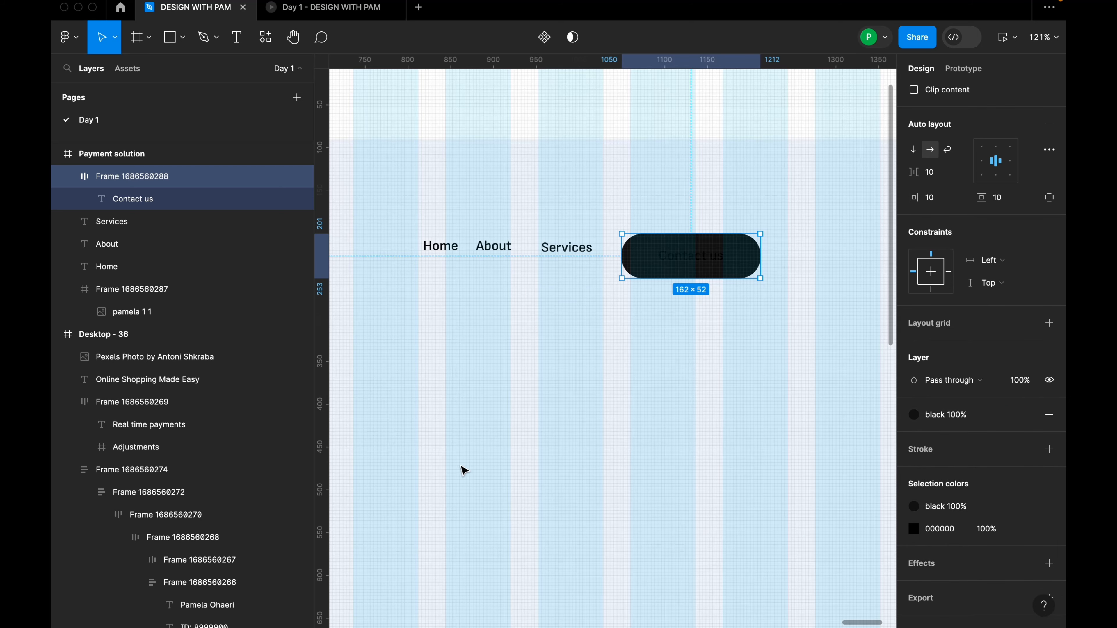
# Make the Contact us button text white (FFFFFF).
pyautogui.doubleClick(690, 260)
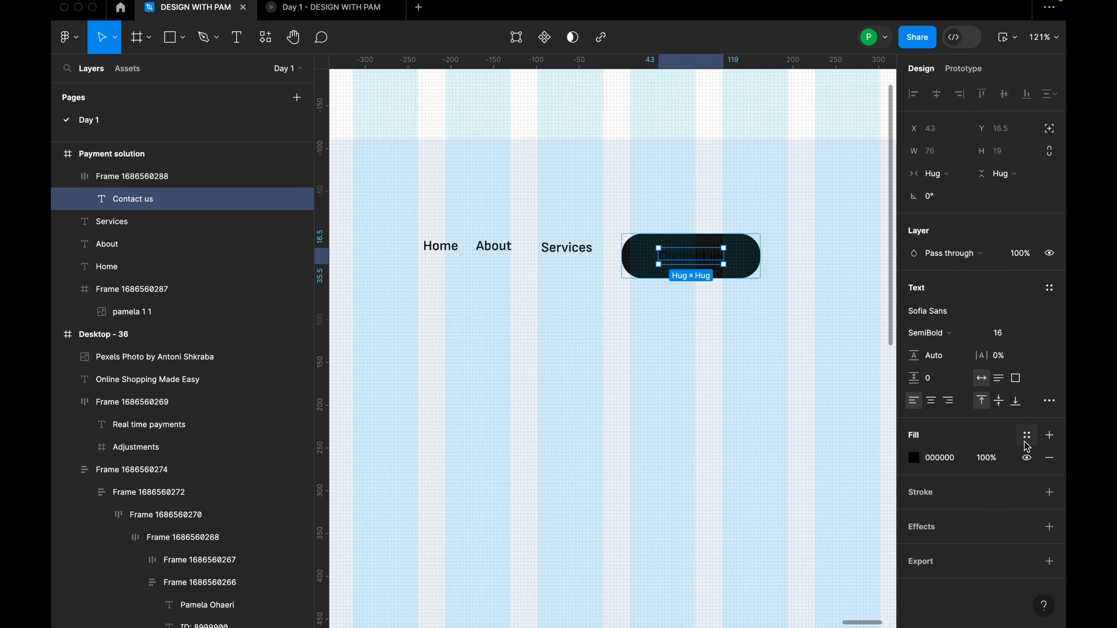
pyautogui.click(1026, 435)
pyautogui.click(914, 458)
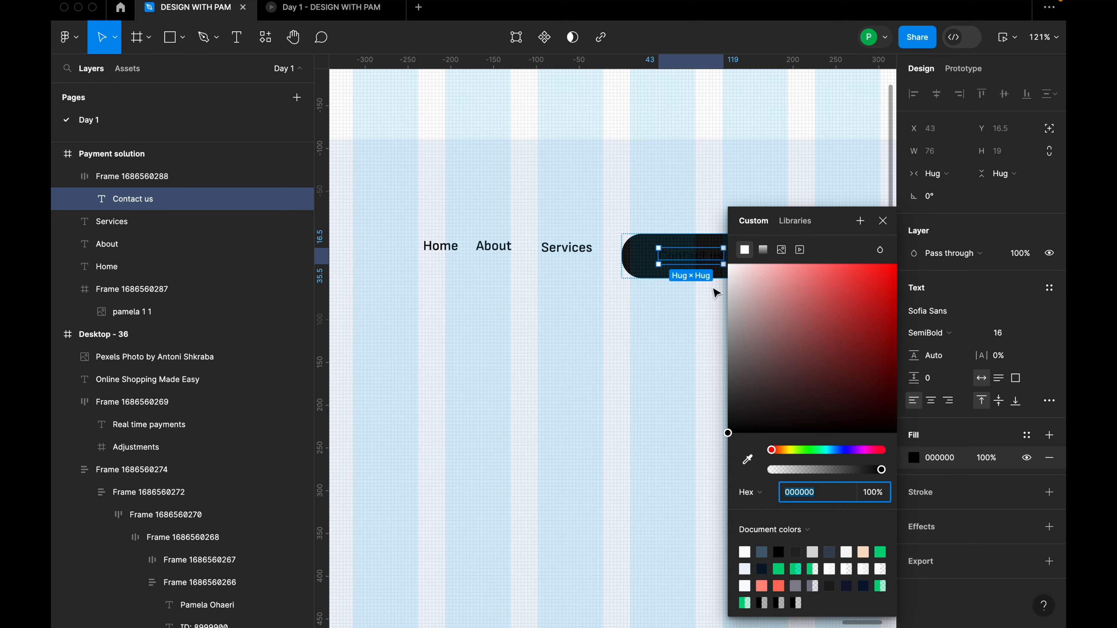
pyautogui.moveTo(737, 276); pyautogui.dragTo(716, 257)
pyautogui.click(628, 355)
# Apply the black 100% colour style to the Home, About and Services text.
pyautogui.click(567, 247)
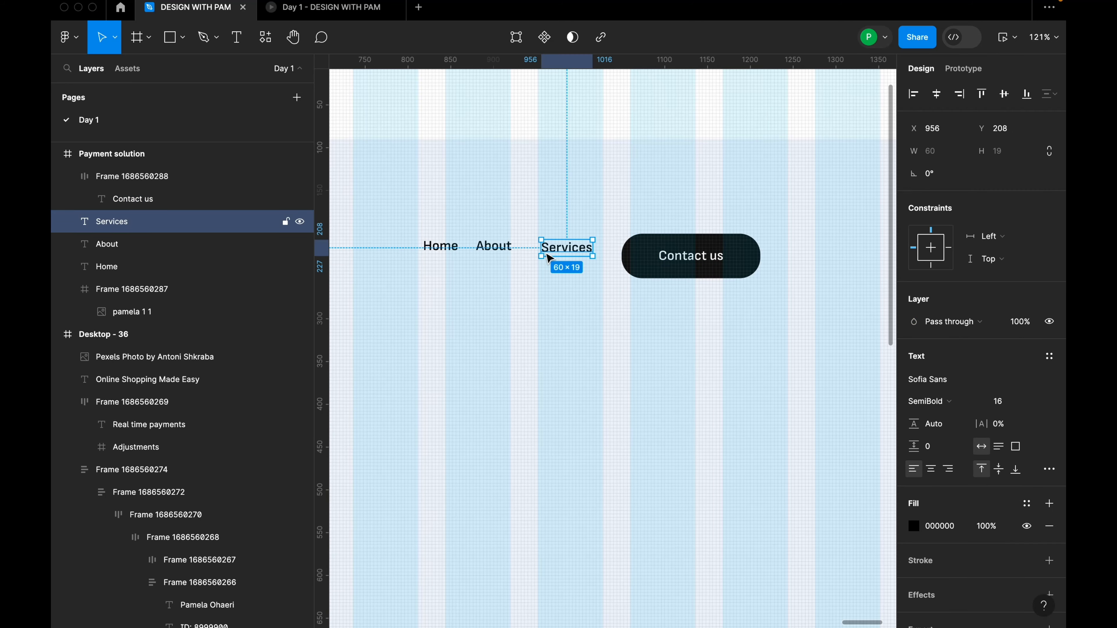
pyautogui.keyDown('shift'); pyautogui.click(493, 246); pyautogui.keyUp('shift')
pyautogui.keyDown('shift'); pyautogui.click(443, 252); pyautogui.keyUp('shift')
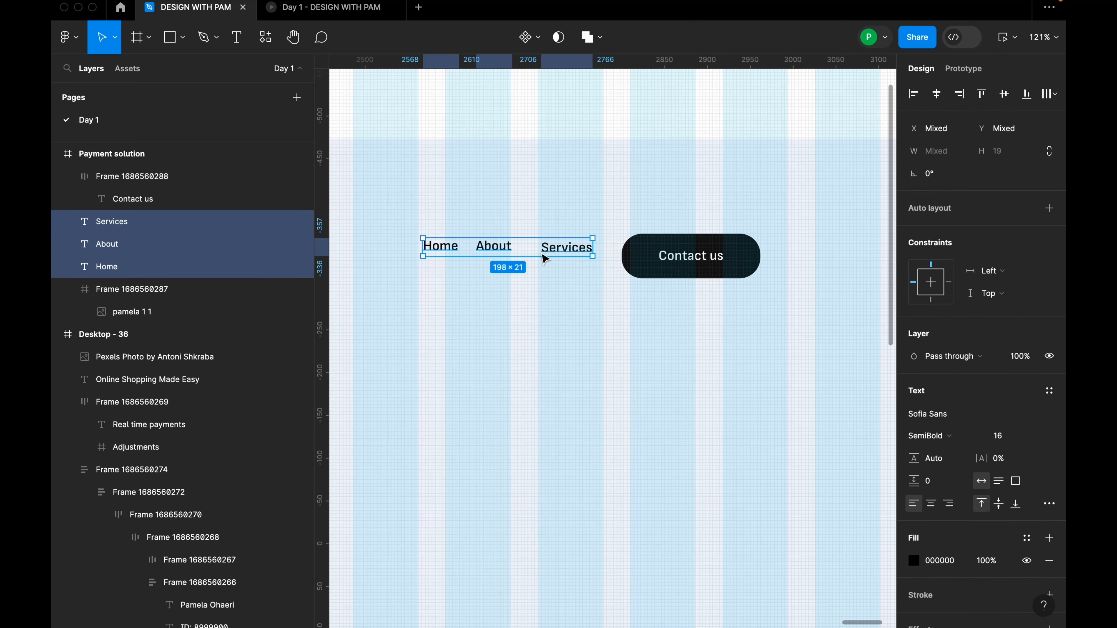
pyautogui.scroll(-2, 1016, 559)
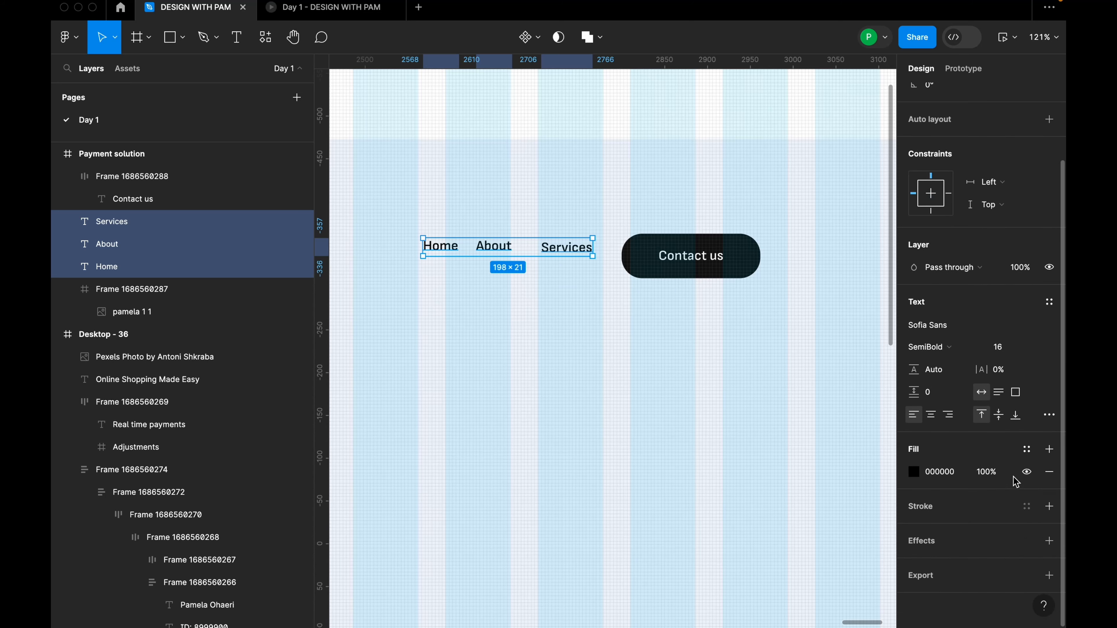
pyautogui.click(1026, 449)
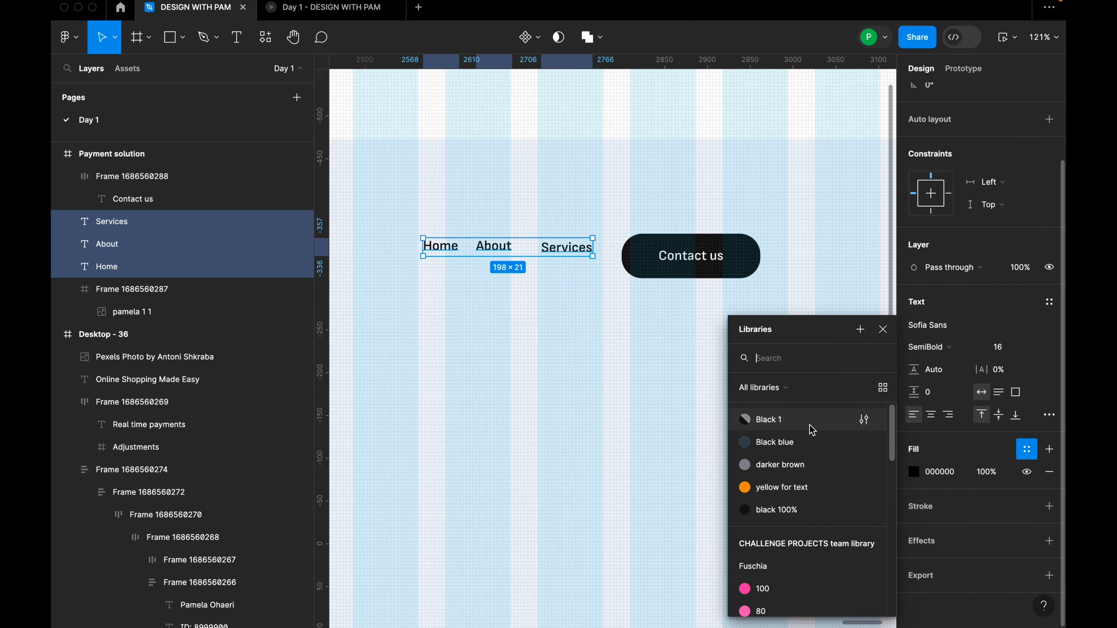
pyautogui.click(802, 510)
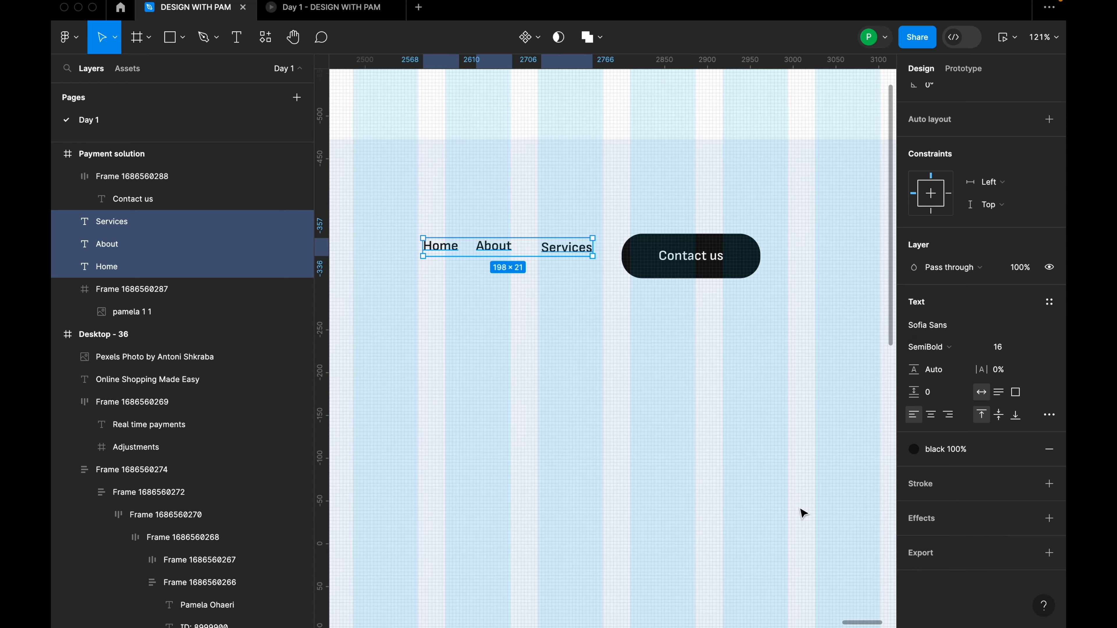
pyautogui.click(576, 371)
pyautogui.click(567, 247)
pyautogui.keyDown('shift'); pyautogui.click(494, 247); pyautogui.keyUp('shift')
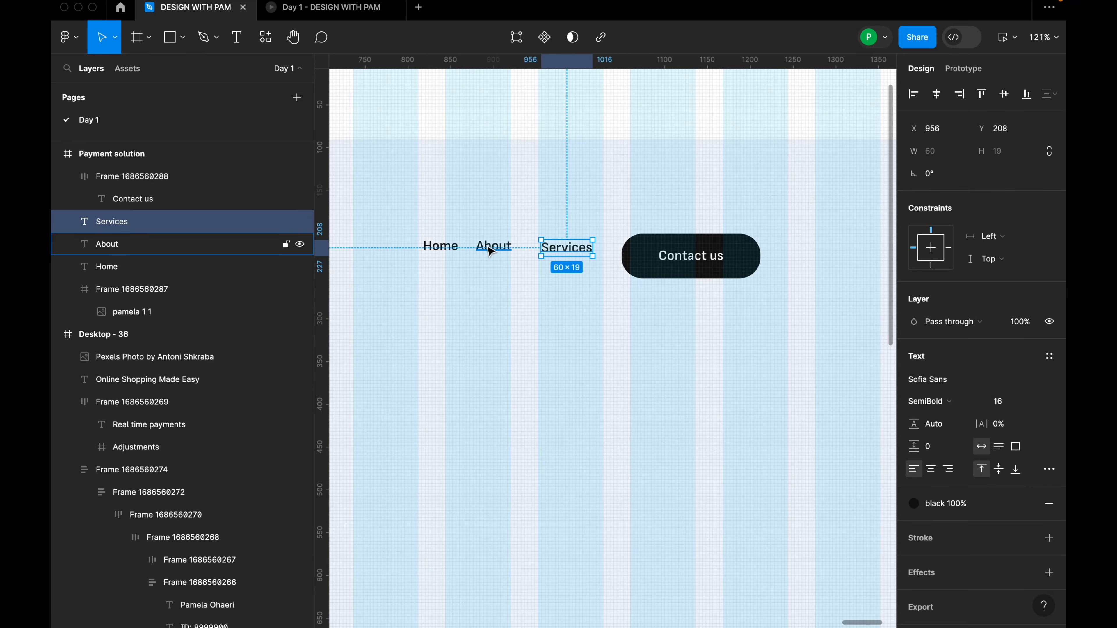
# Move the Home, About, Services links and the Contact us button up into the 1440×90 top frame.
pyautogui.click(668, 293)
pyautogui.scroll(-5, 641, 347)
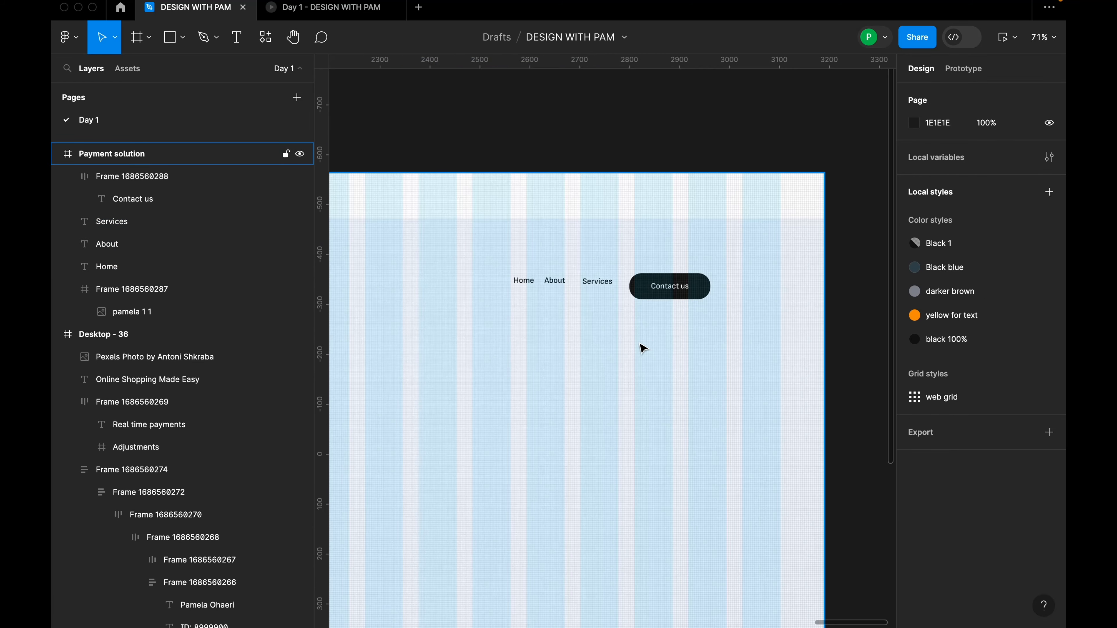
pyautogui.click(603, 293)
pyautogui.keyDown('shift'); pyautogui.click(567, 292); pyautogui.keyUp('shift')
pyautogui.keyDown('shift'); pyautogui.click(542, 292); pyautogui.keyUp('shift')
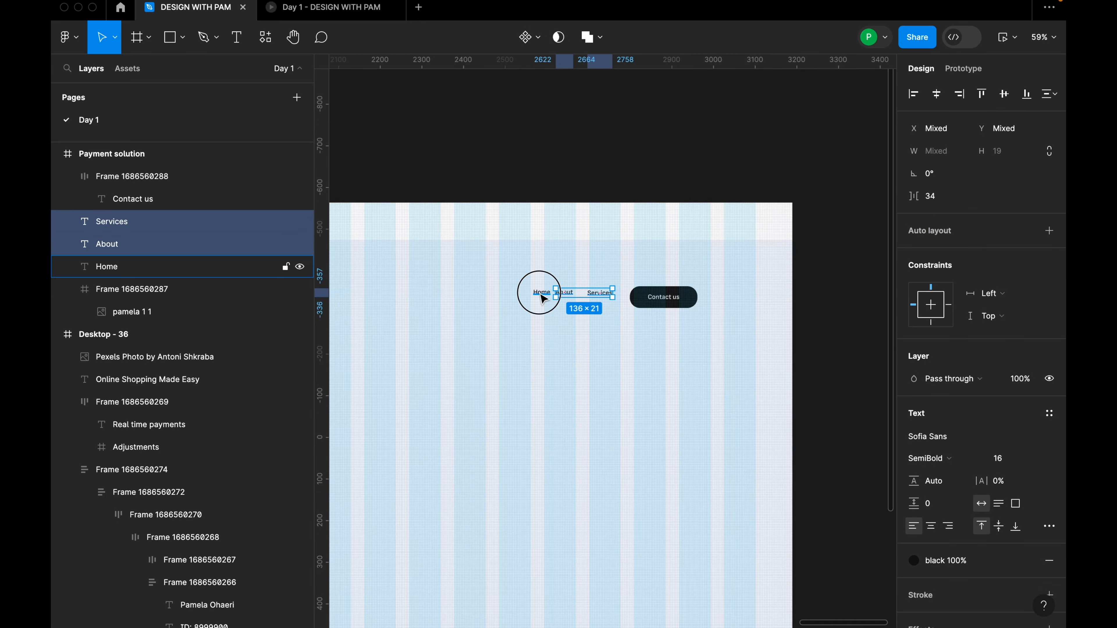
pyautogui.moveTo(591, 300); pyautogui.dragTo(610, 231)
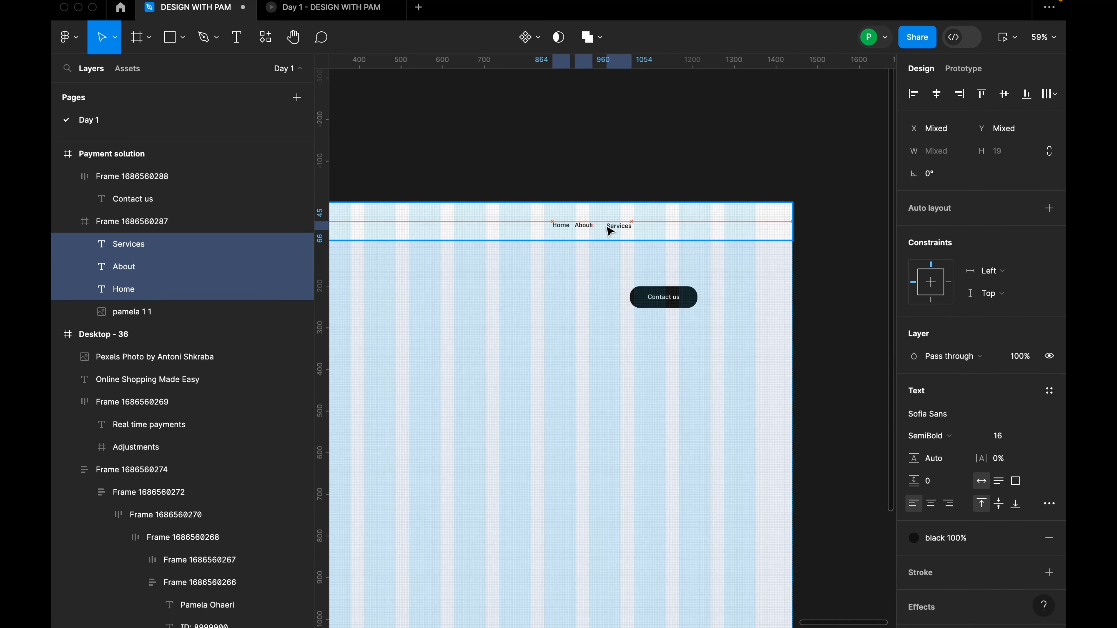
pyautogui.moveTo(689, 303); pyautogui.dragTo(724, 233)
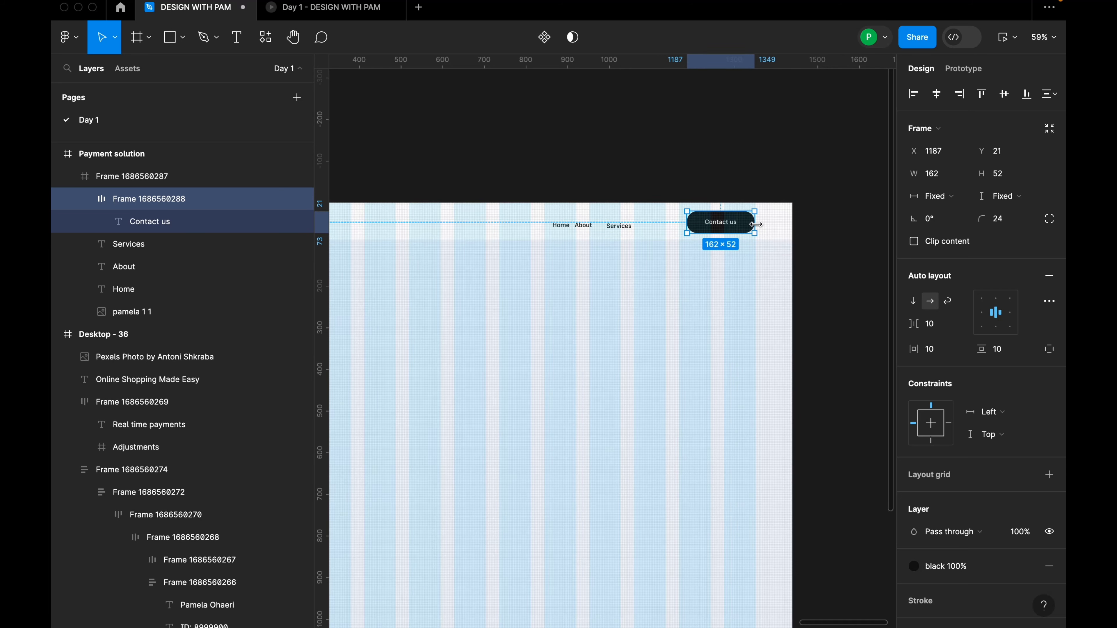
# Widen the Contact us button to 182 and give it 24 horizontal, 16 vertical padding.
pyautogui.scroll(5, 757, 224)
pyautogui.scroll(1, 757, 225)
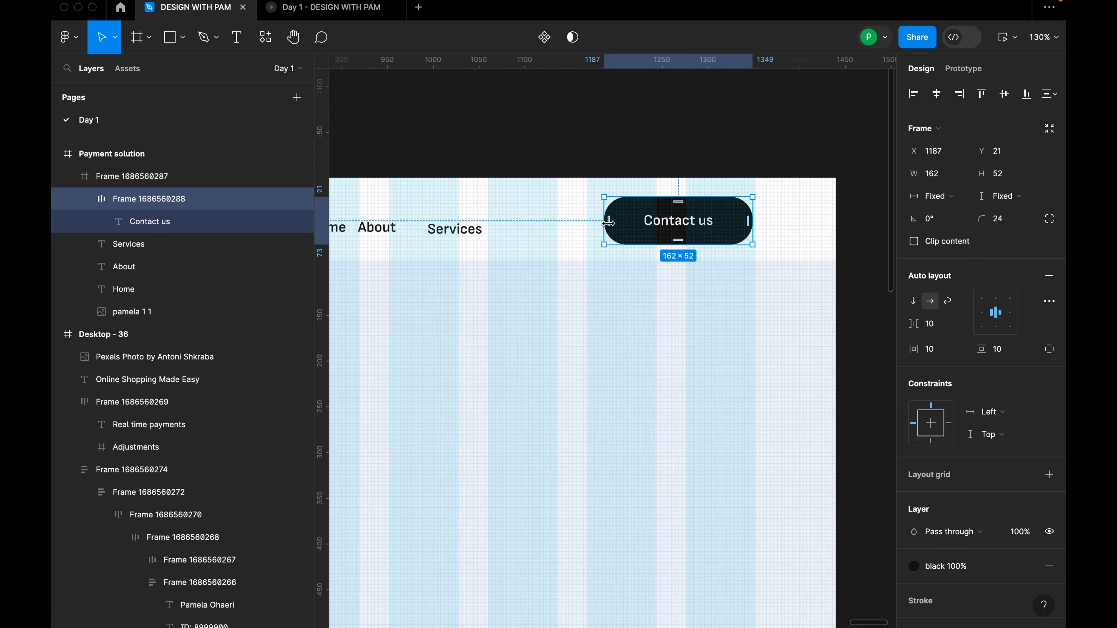
pyautogui.moveTo(606, 221); pyautogui.dragTo(585, 220)
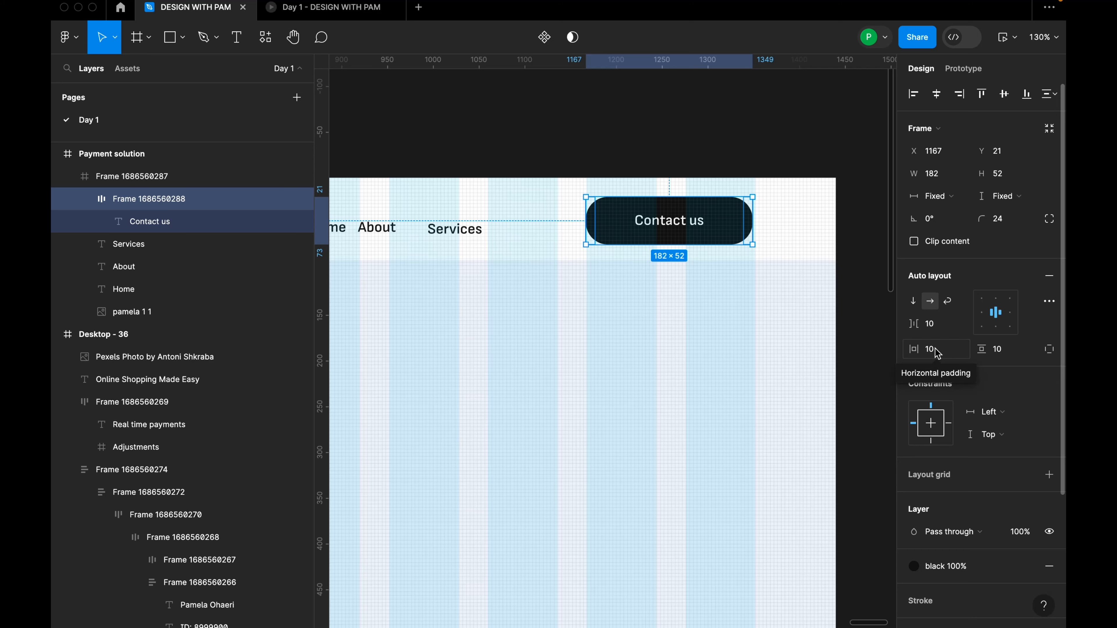
pyautogui.click(943, 352)
pyautogui.write('2')
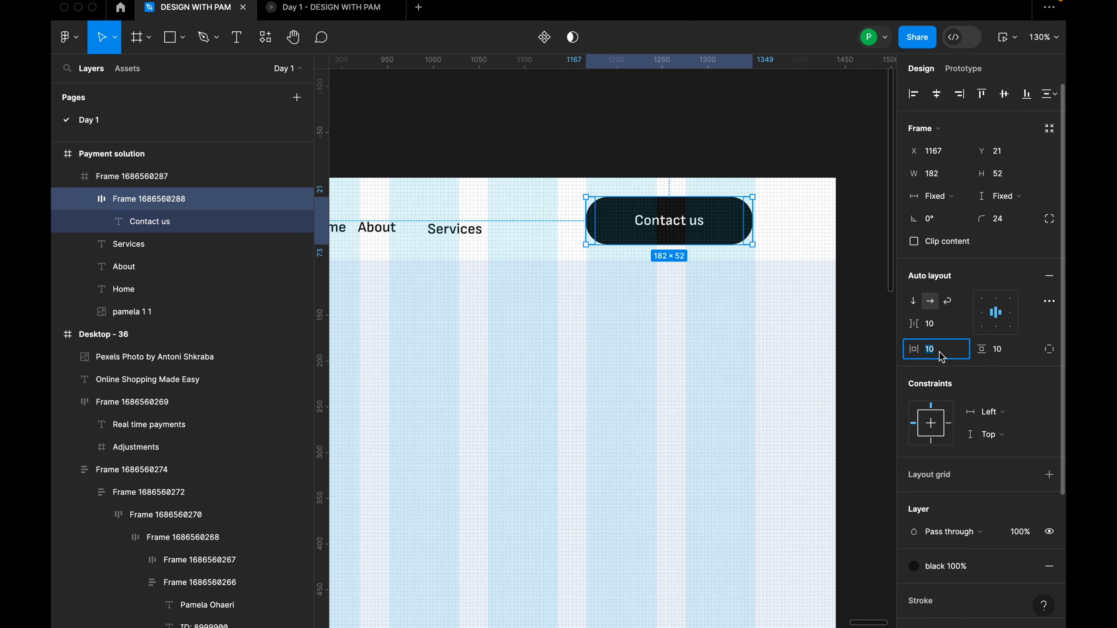
pyautogui.write('4')
pyautogui.press('Return')
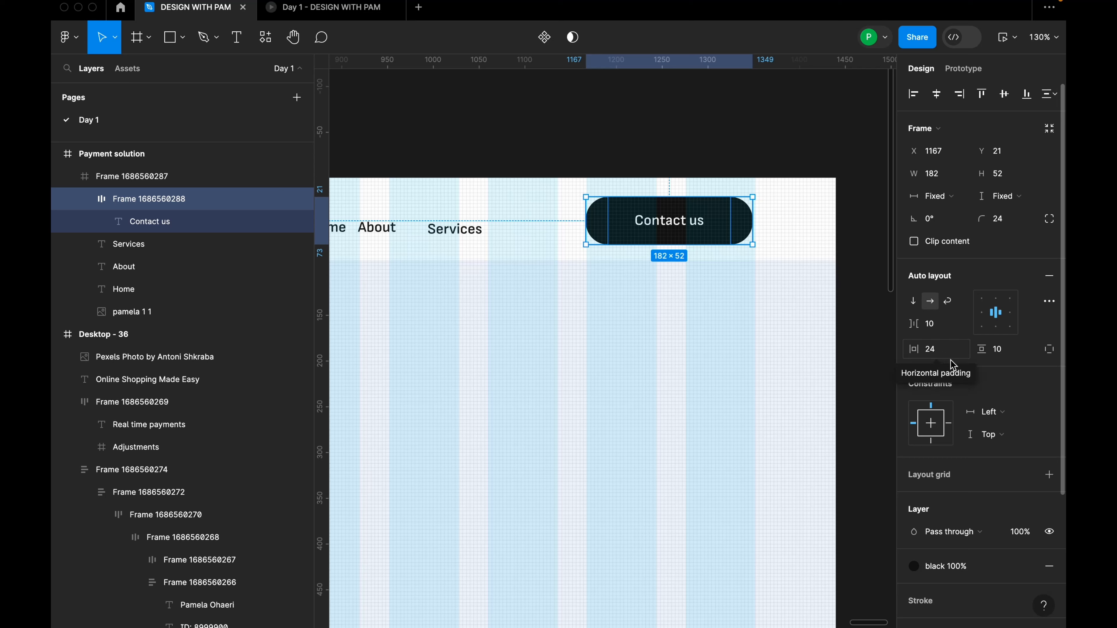
pyautogui.click(998, 350)
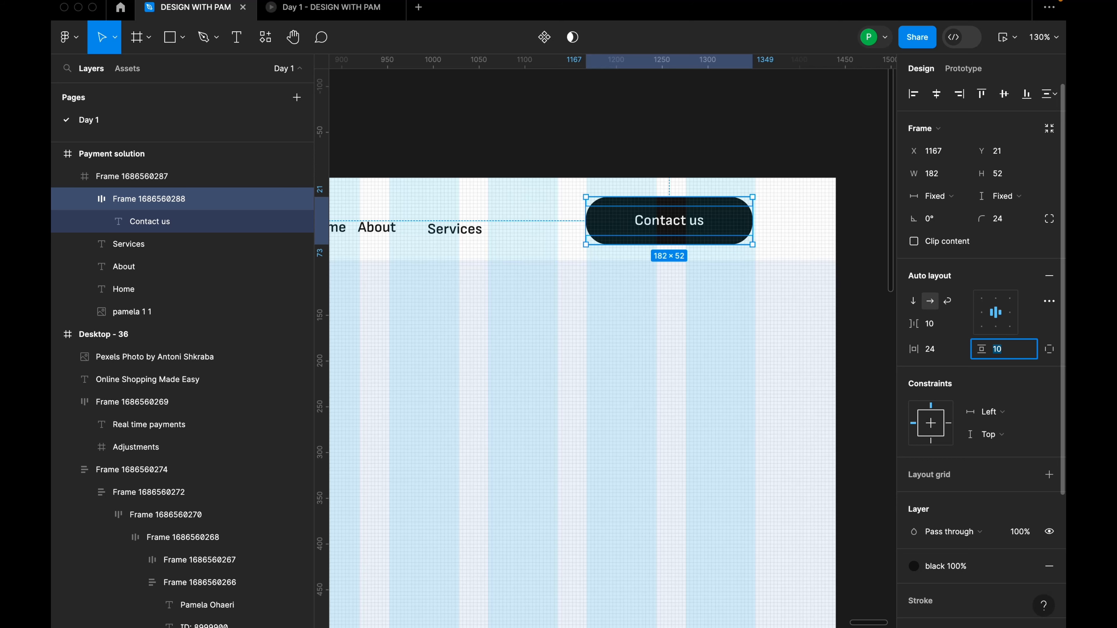
pyautogui.write('16')
pyautogui.press('Return')
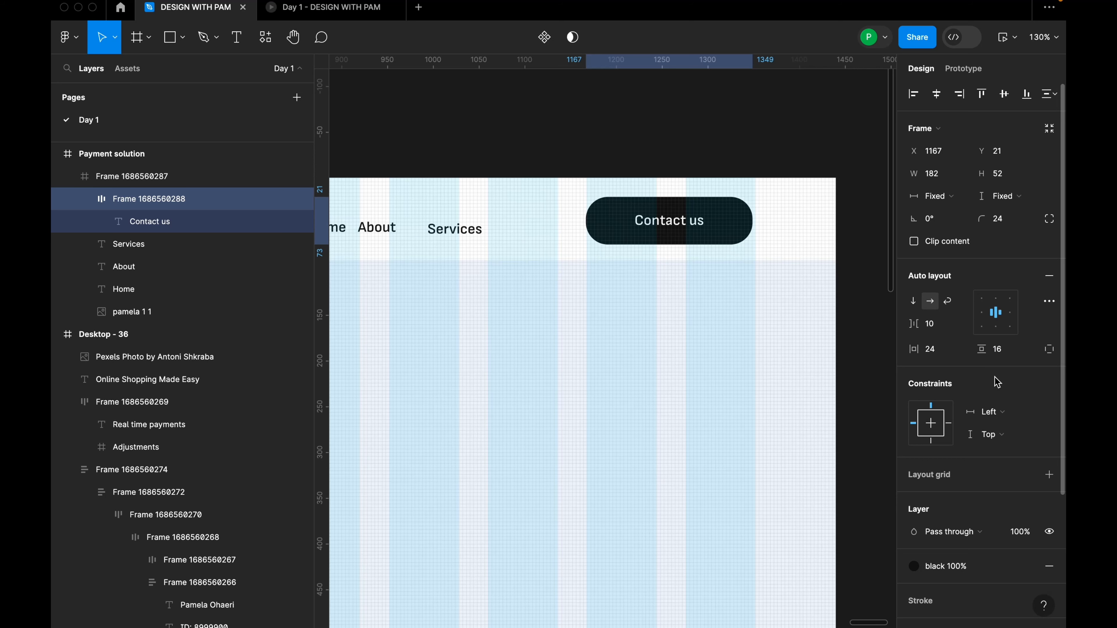
# Select the Services text inside the top nav frame.
pyautogui.click(768, 361)
pyautogui.scroll(-3, 743, 282)
pyautogui.click(733, 241)
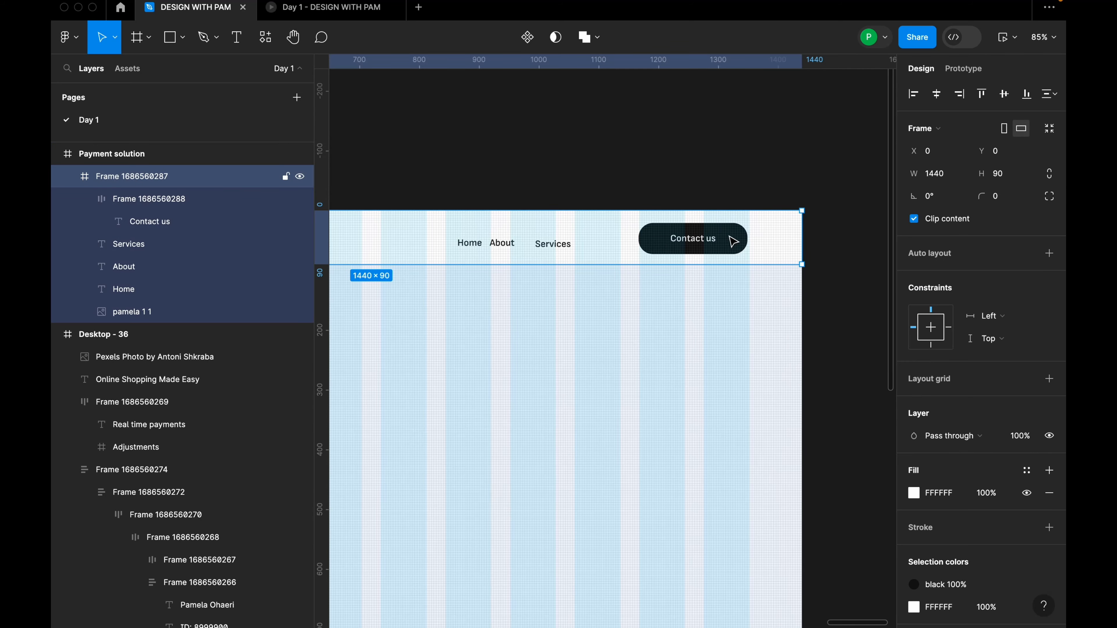
pyautogui.click(733, 241)
pyautogui.click(553, 243)
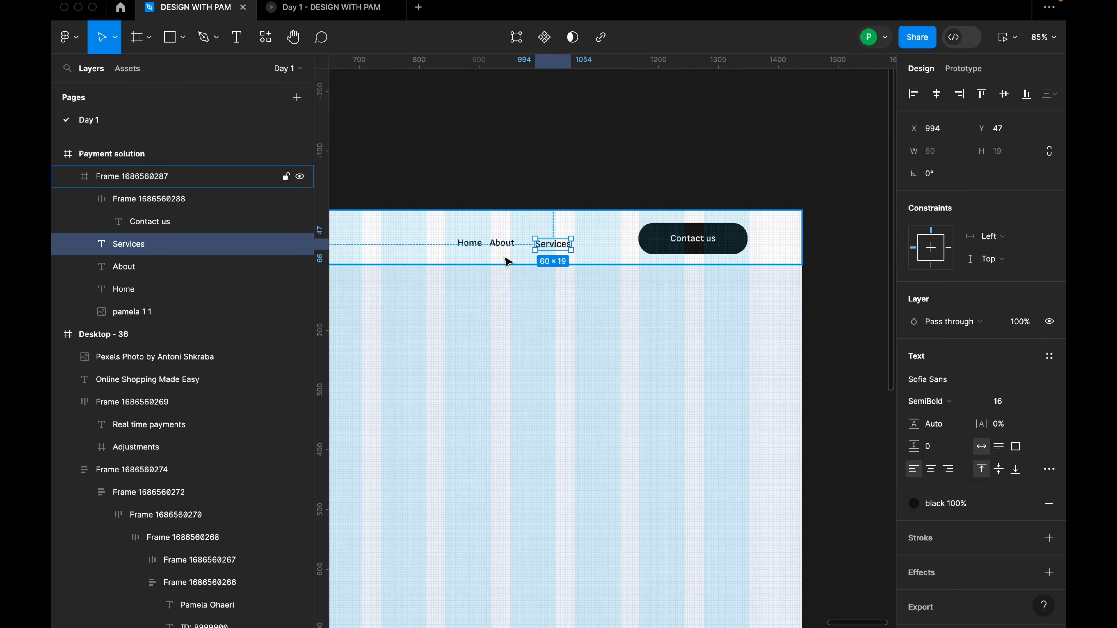
pyautogui.scroll(3, 508, 262)
# With the UI hidden, wrap Home, About and Services in a horizontal auto layout using Shift+A.
pyautogui.rightClick(525, 116)
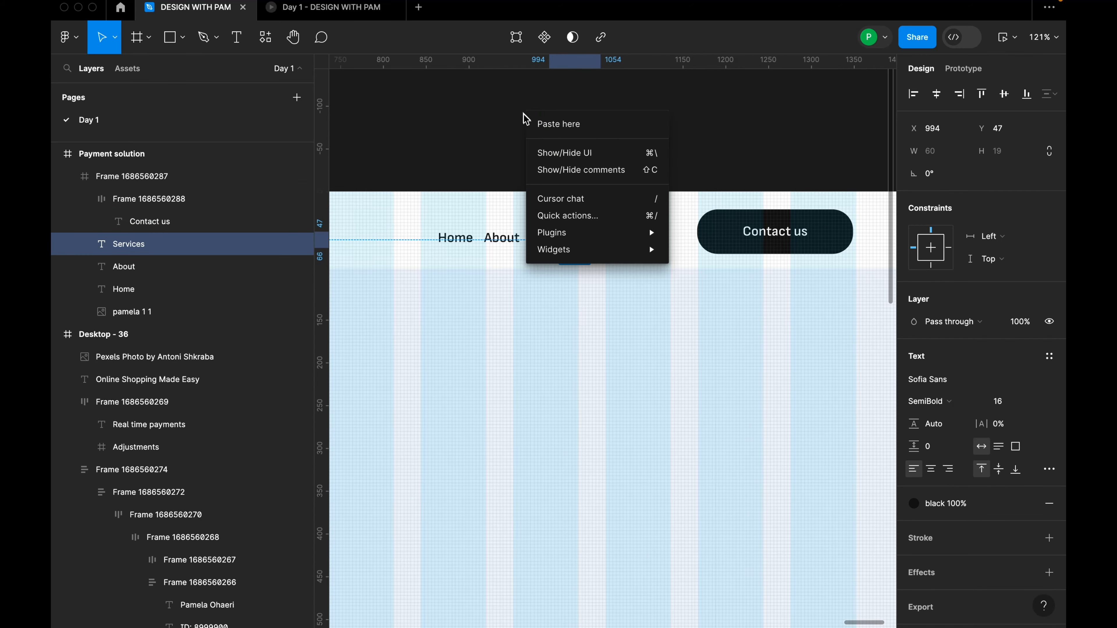
pyautogui.click(610, 149)
pyautogui.scroll(-3, 543, 256)
pyautogui.scroll(3, 545, 257)
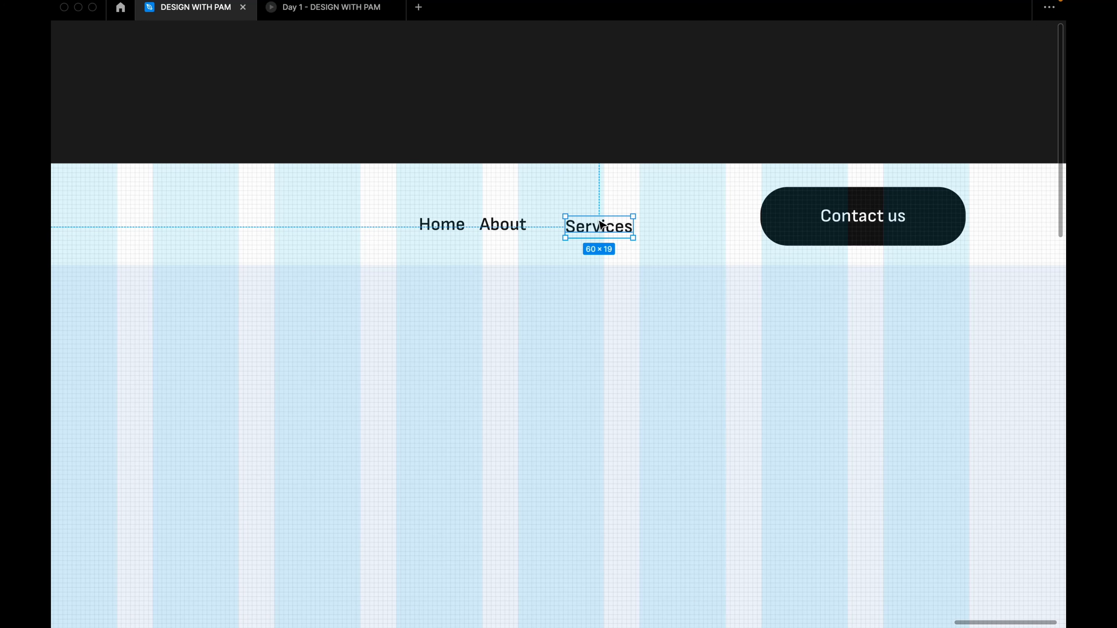
pyautogui.keyDown('shift'); pyautogui.click(502, 223); pyautogui.keyUp('shift')
pyautogui.keyDown('shift'); pyautogui.click(451, 225); pyautogui.keyUp('shift')
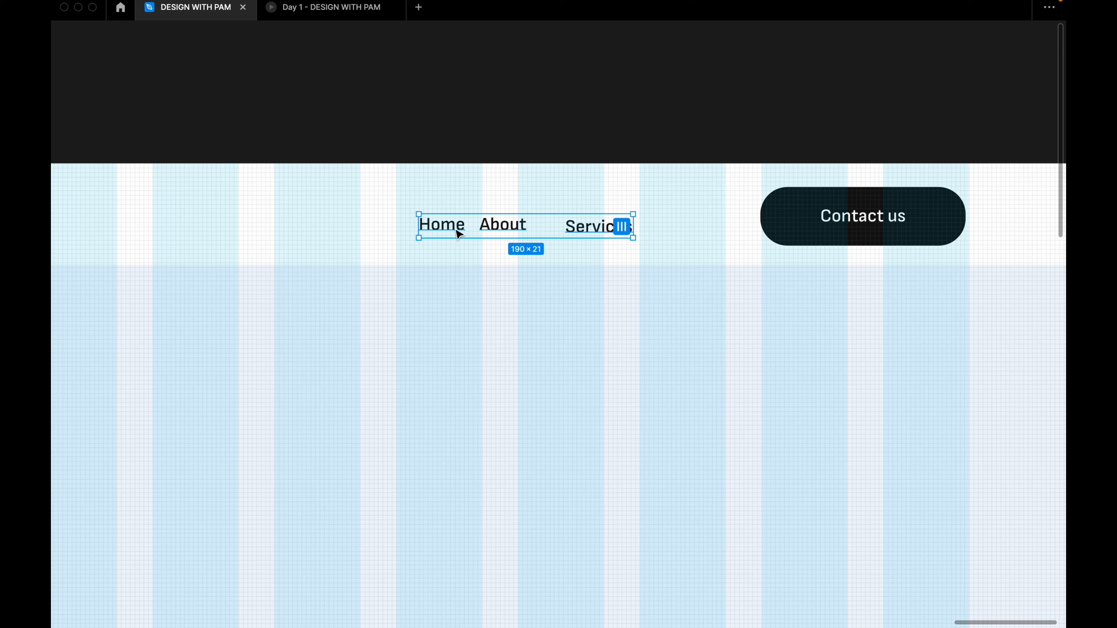
pyautogui.hotkey('shift', 'a')
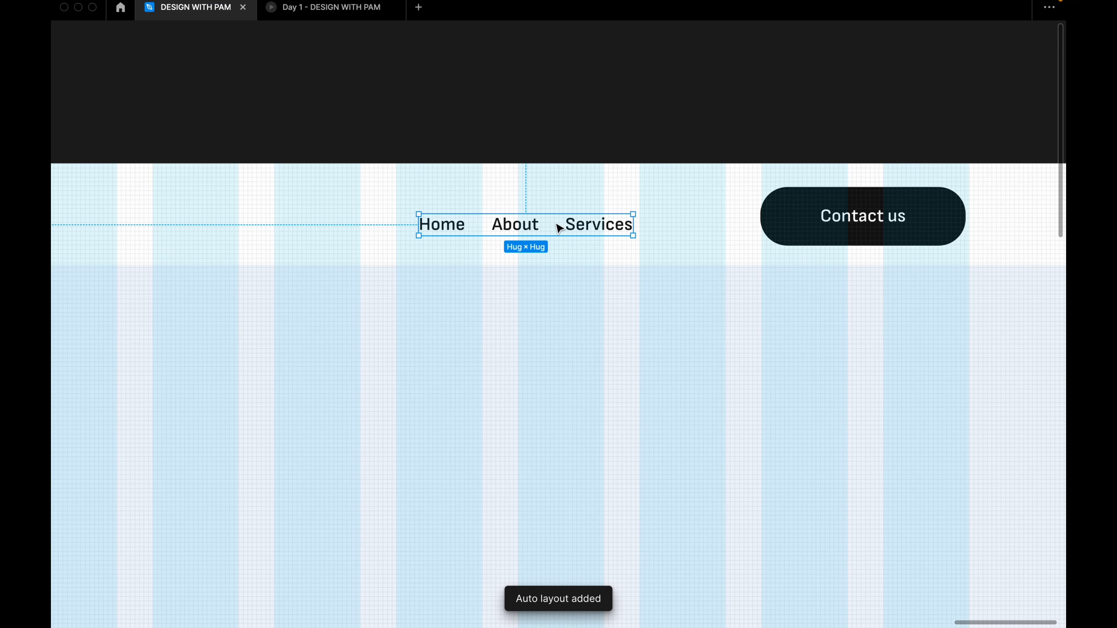
pyautogui.rightClick(490, 62)
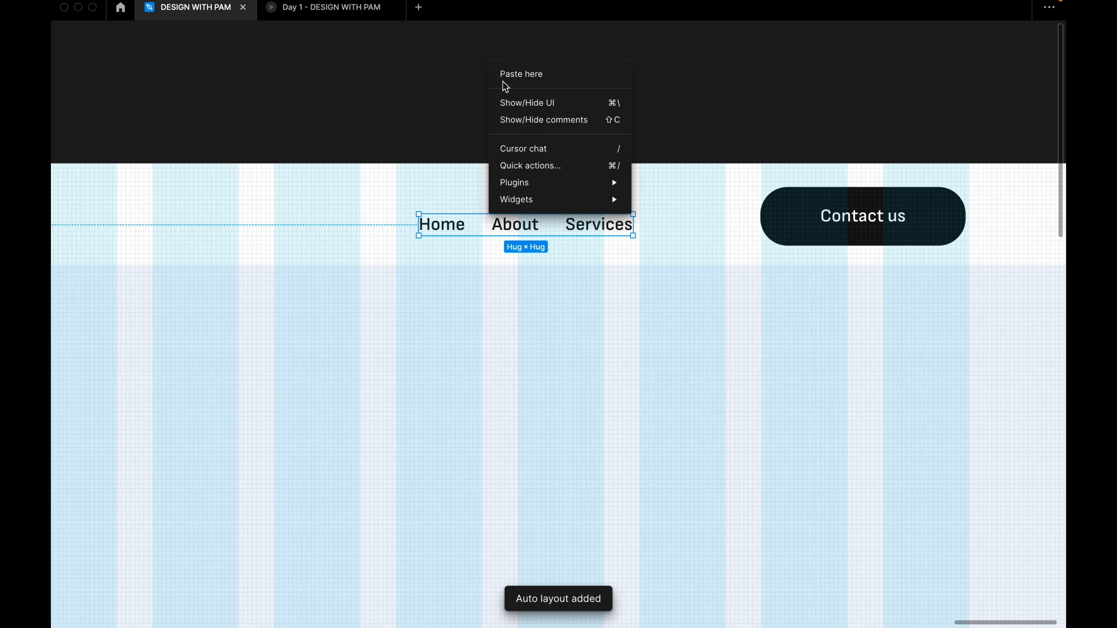
pyautogui.click(523, 103)
# Set the spacing between the nav links to 40.
pyautogui.click(947, 334)
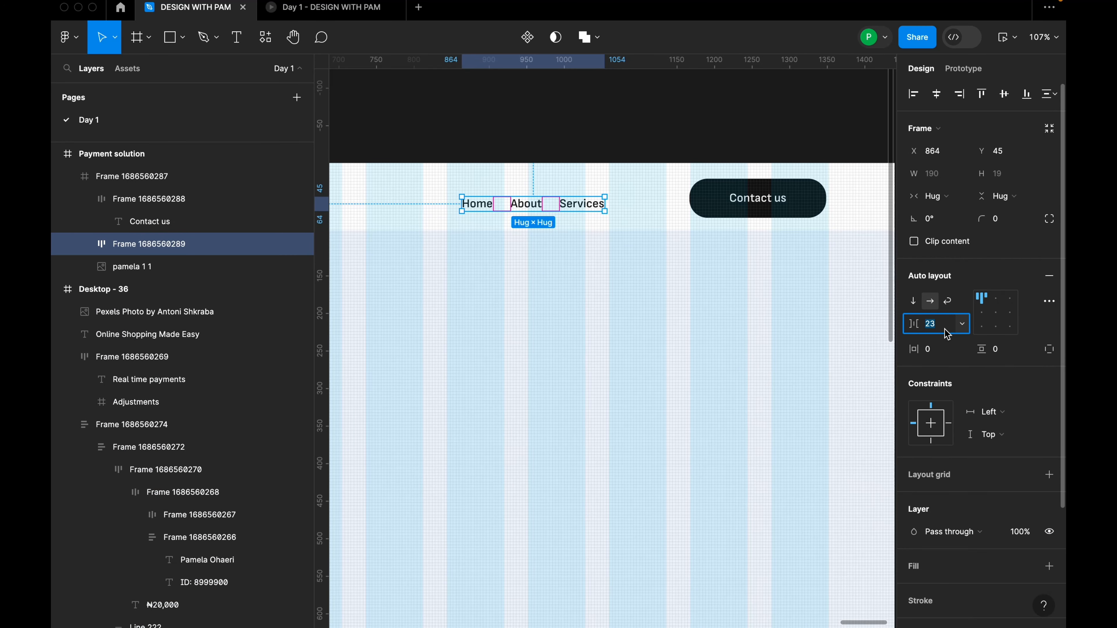
pyautogui.write('40')
pyautogui.press('Return')
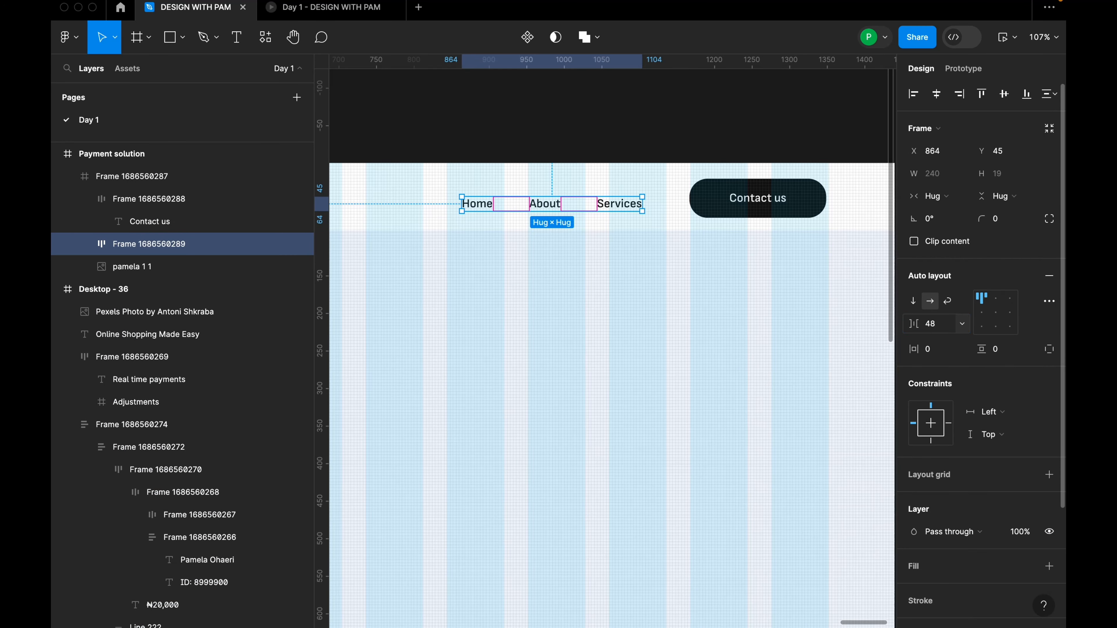
# Wrap the nav-link row and the Contact us button together in auto layout.
pyautogui.keyDown('shift'); pyautogui.click(748, 202); pyautogui.keyUp('shift')
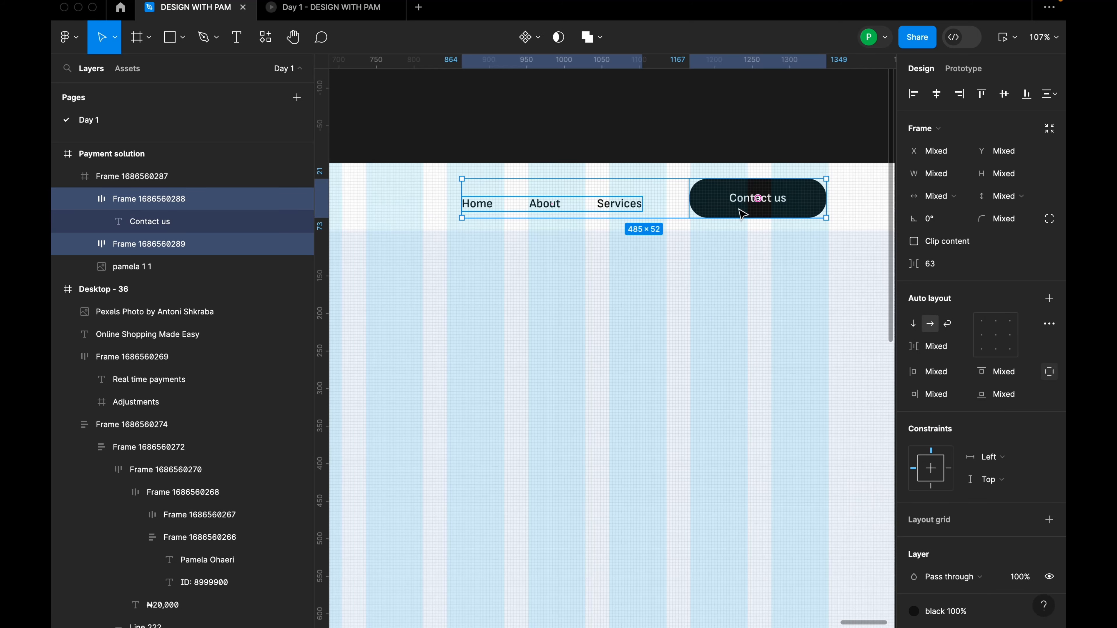
pyautogui.click(631, 250)
pyautogui.click(618, 204)
pyautogui.doubleClick(607, 207)
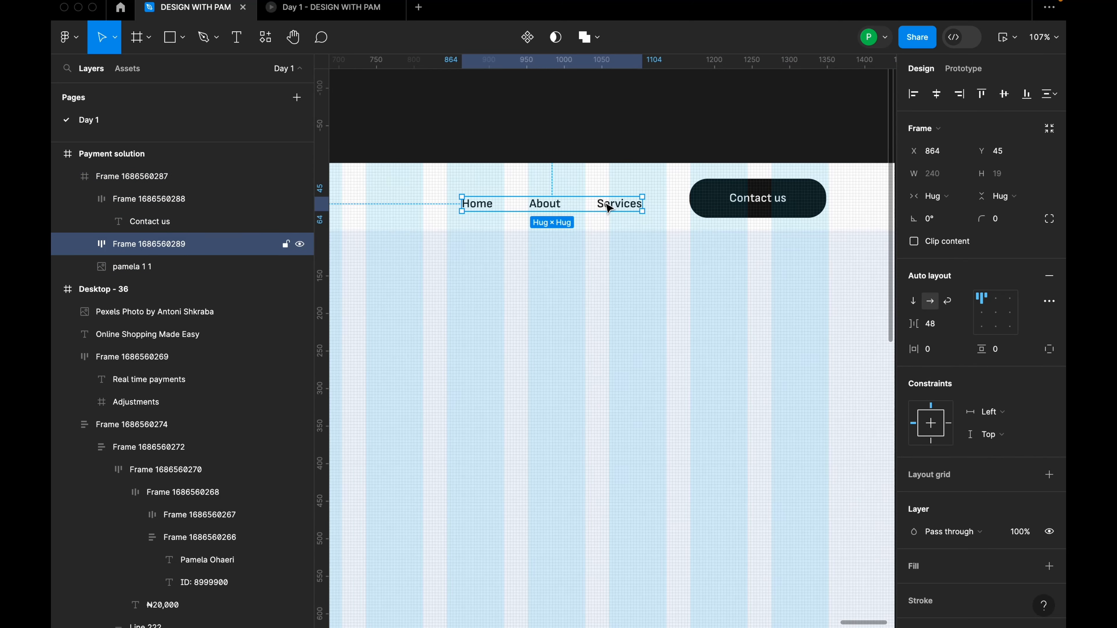
pyautogui.keyDown('shift'); pyautogui.click(704, 203); pyautogui.keyUp('shift')
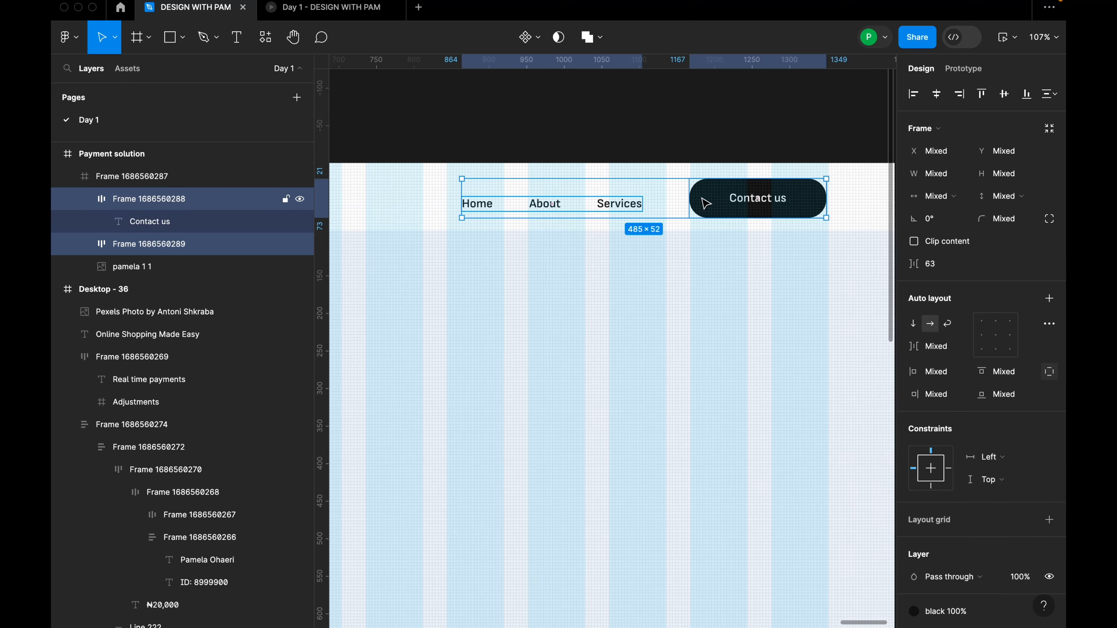
pyautogui.hotkey('shift', 'a')
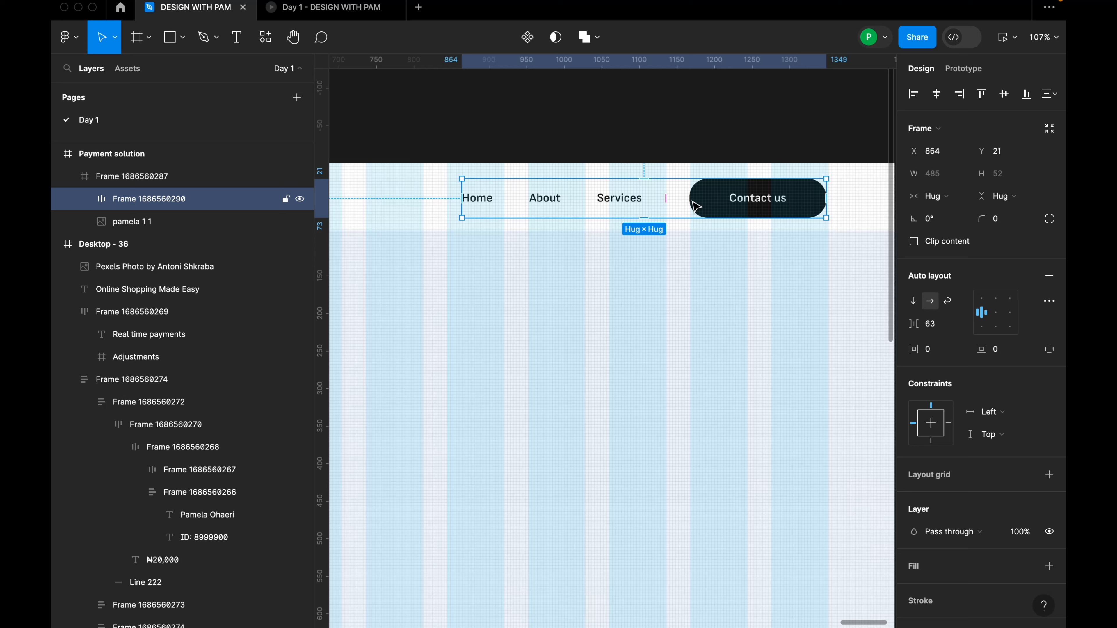
# Set the combined row's gap to 84 and shift it left to X 847.
pyautogui.click(945, 326)
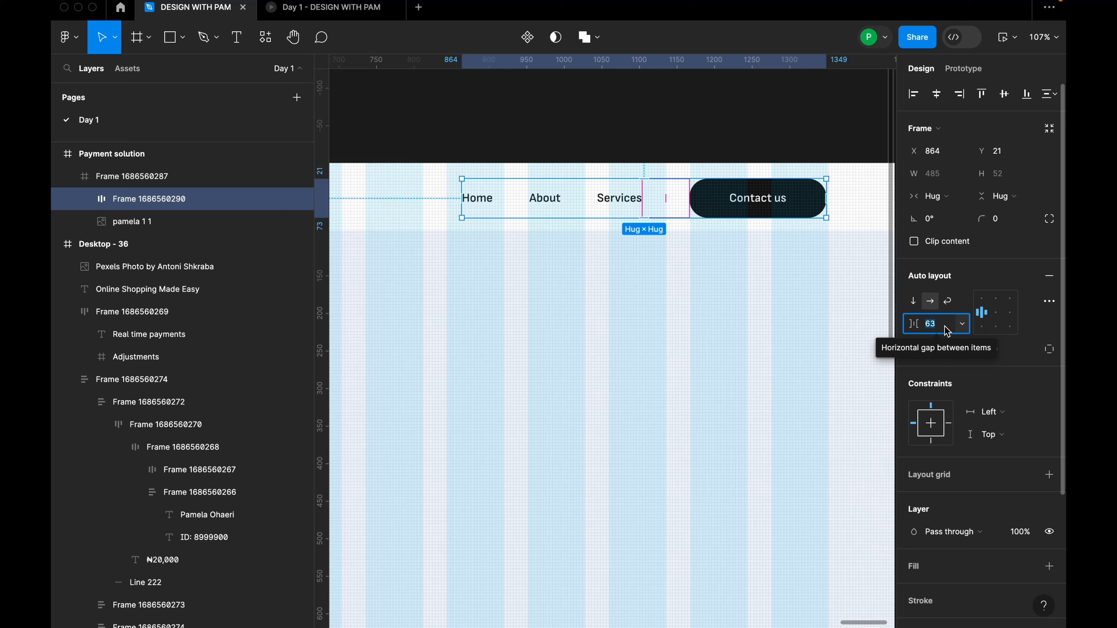
pyautogui.write('8')
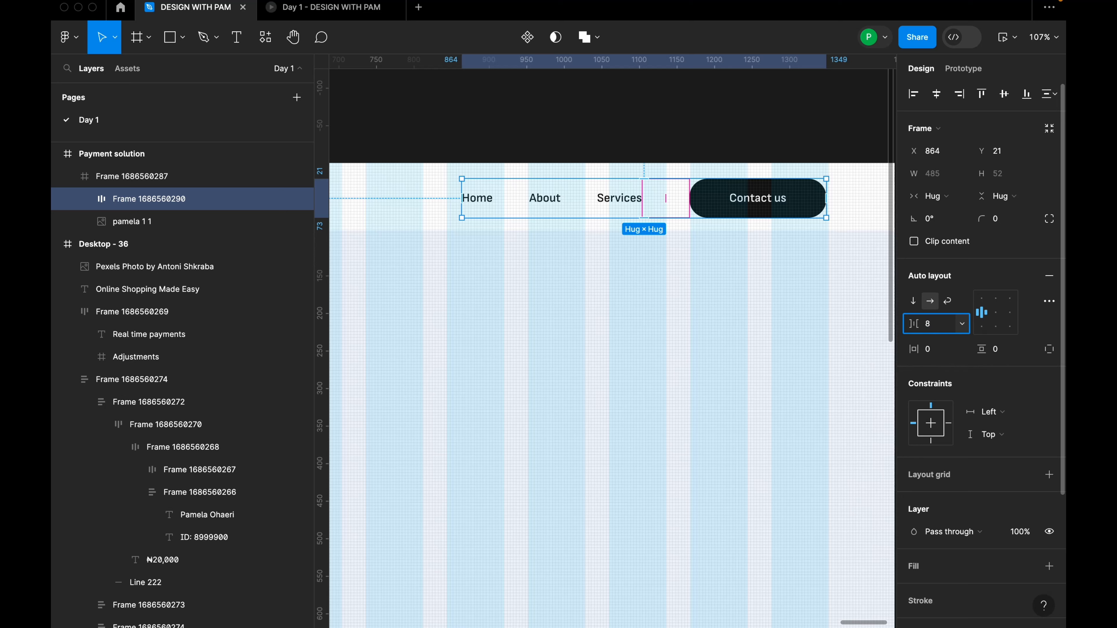
pyautogui.write('4')
pyautogui.press('Return')
pyautogui.click(766, 205)
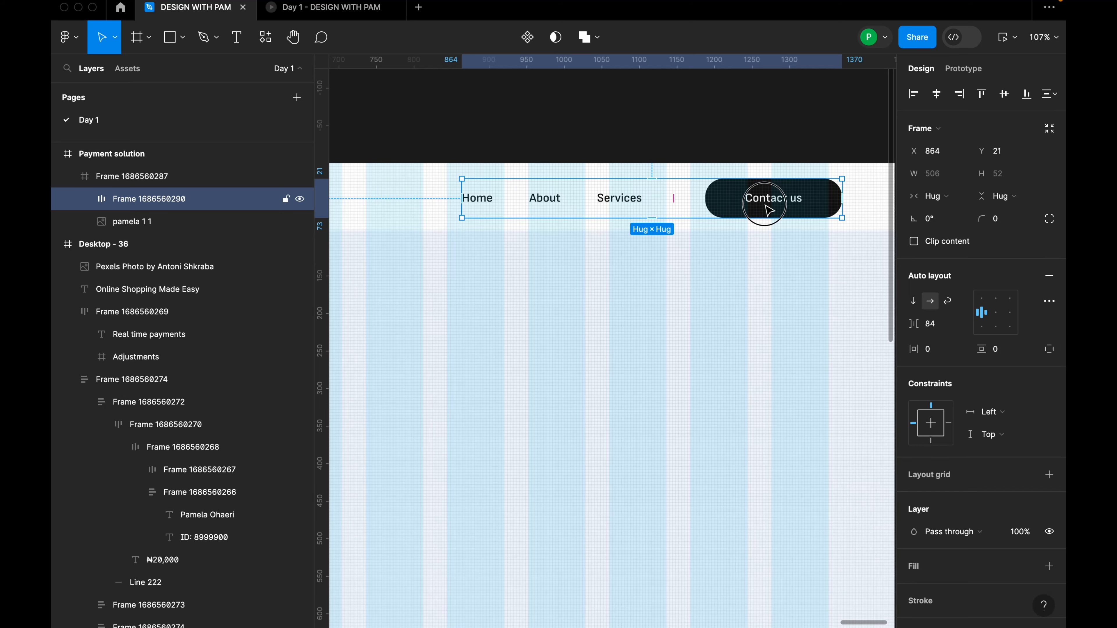
pyautogui.moveTo(765, 206); pyautogui.dragTo(752, 208)
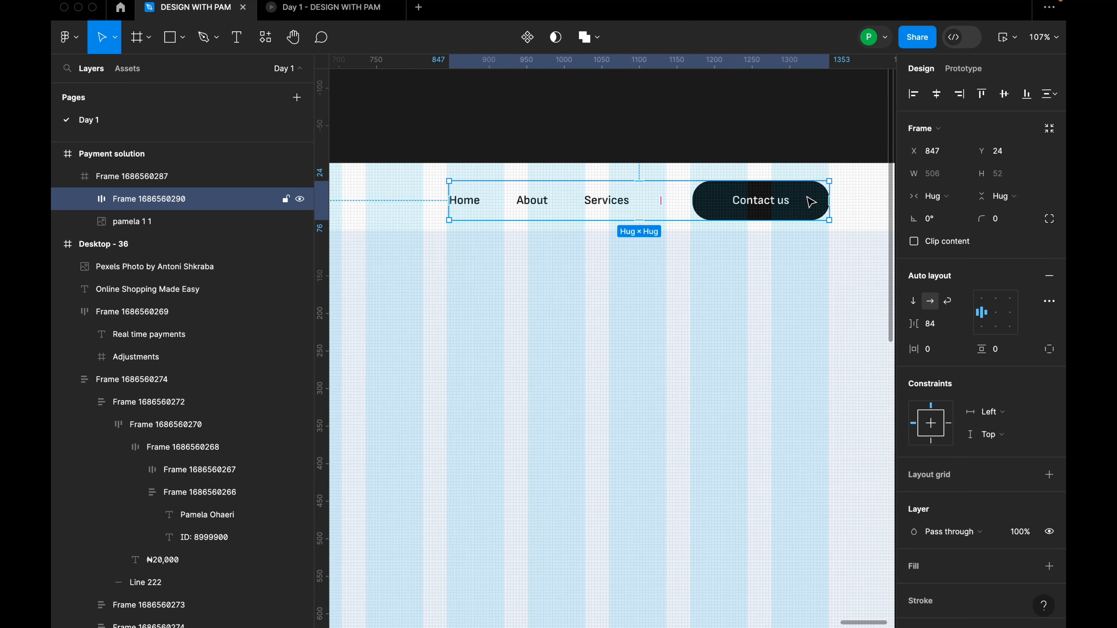
# Inspect the spacing of the reference navbar links in Desktop - 36.
pyautogui.scroll(5, 847, 189)
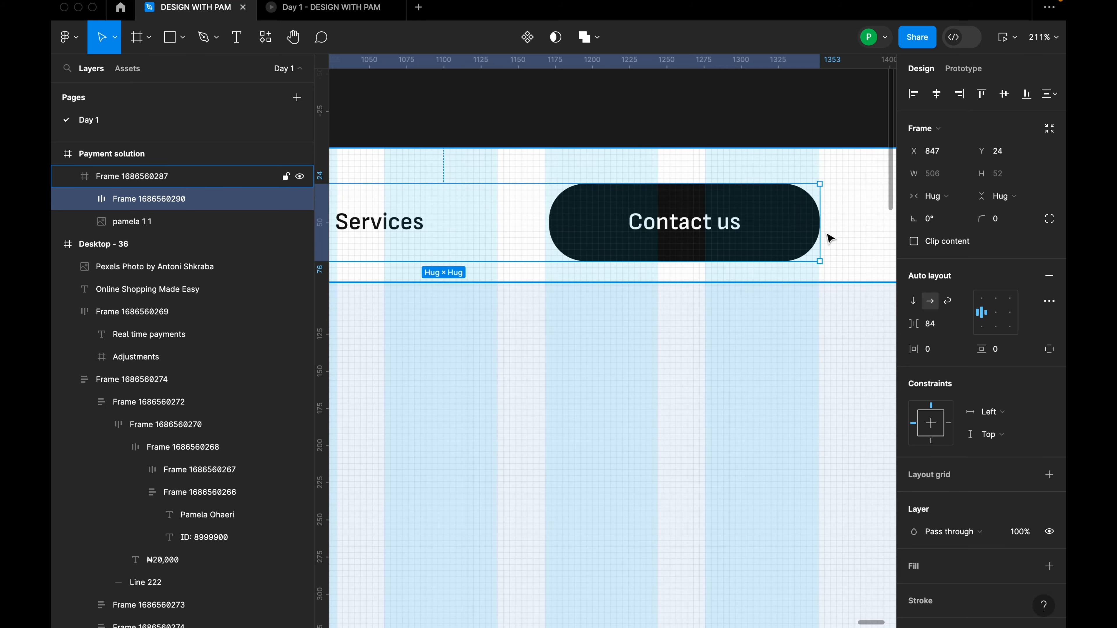
pyautogui.scroll(-6, 830, 239)
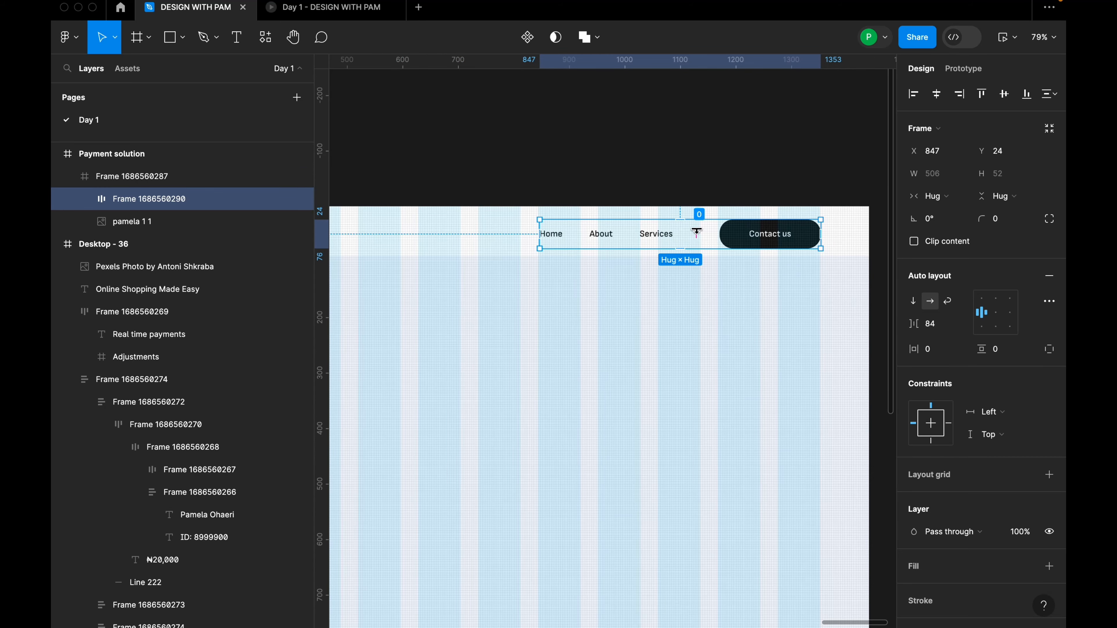
pyautogui.scroll(-2, 728, 273)
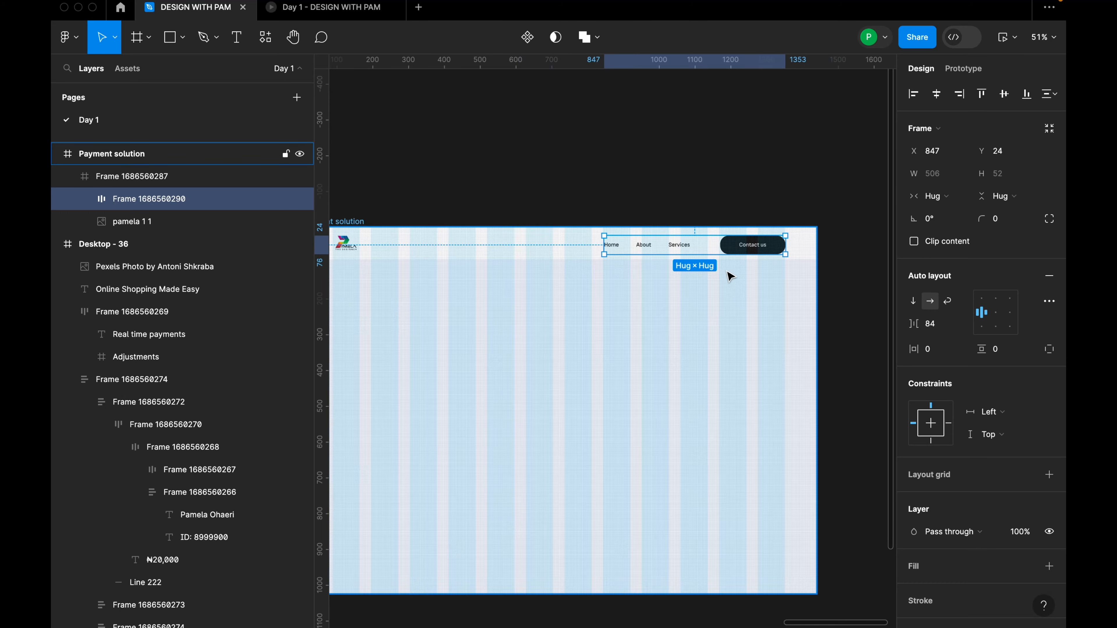
pyautogui.scroll(-5, 728, 275)
pyautogui.scroll(5, 474, 269)
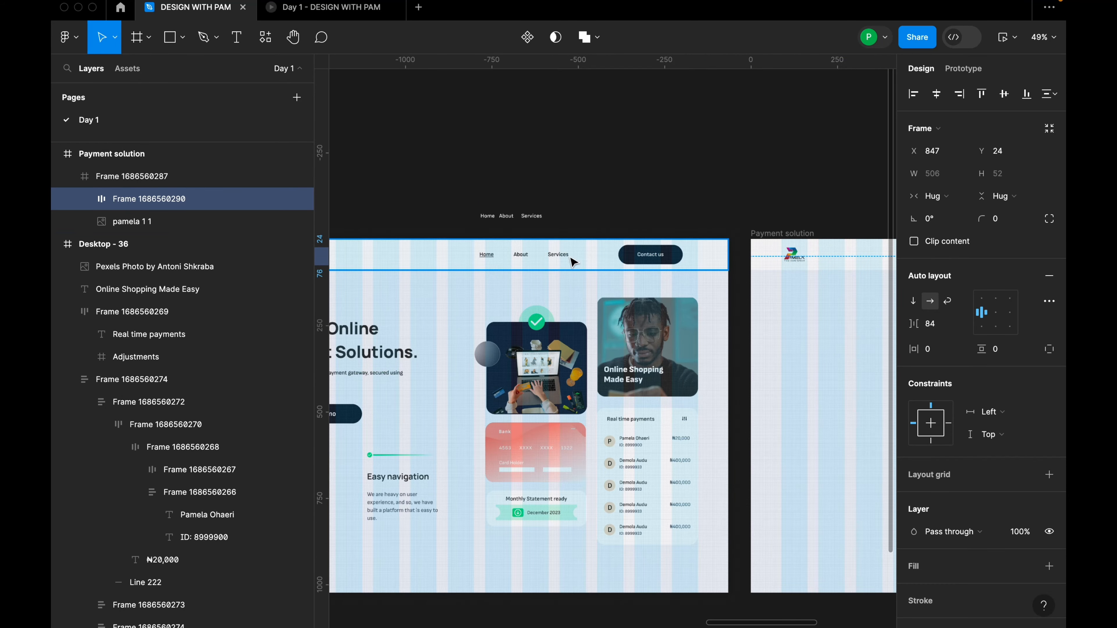
pyautogui.scroll(3, 574, 262)
pyautogui.click(596, 259)
pyautogui.click(594, 259)
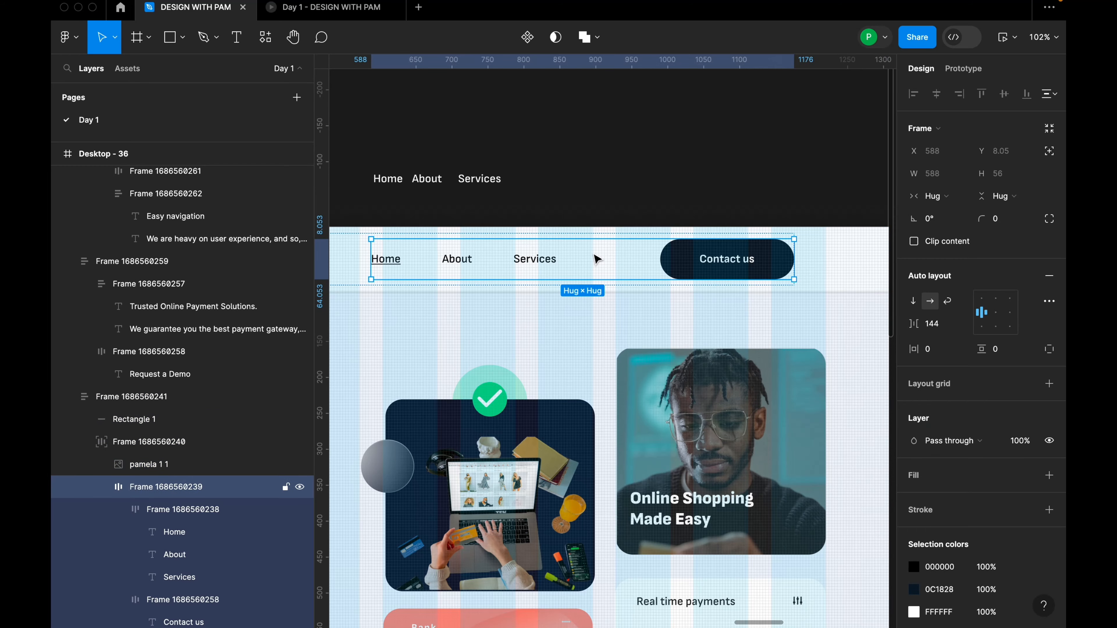
pyautogui.scroll(-5, 561, 224)
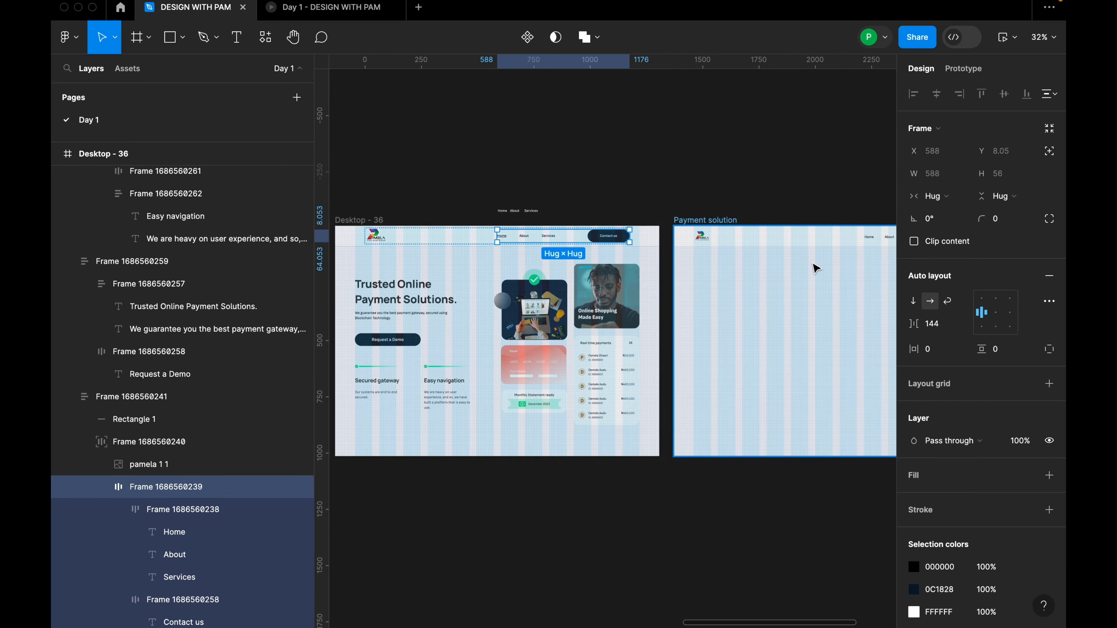
pyautogui.hscroll(10, 555, 236)
pyautogui.scroll(2, 741, 287)
pyautogui.scroll(5, 741, 287)
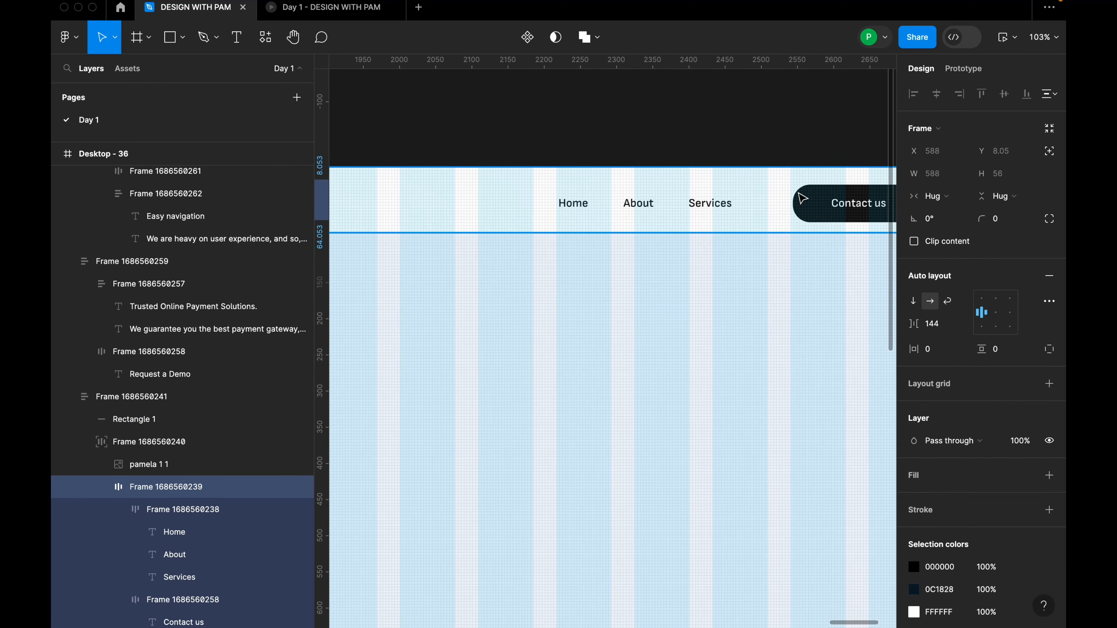
# Change the Payment solution nav row's gap to 120 and move it to X 809, Y 19.
pyautogui.click(747, 205)
pyautogui.click(950, 328)
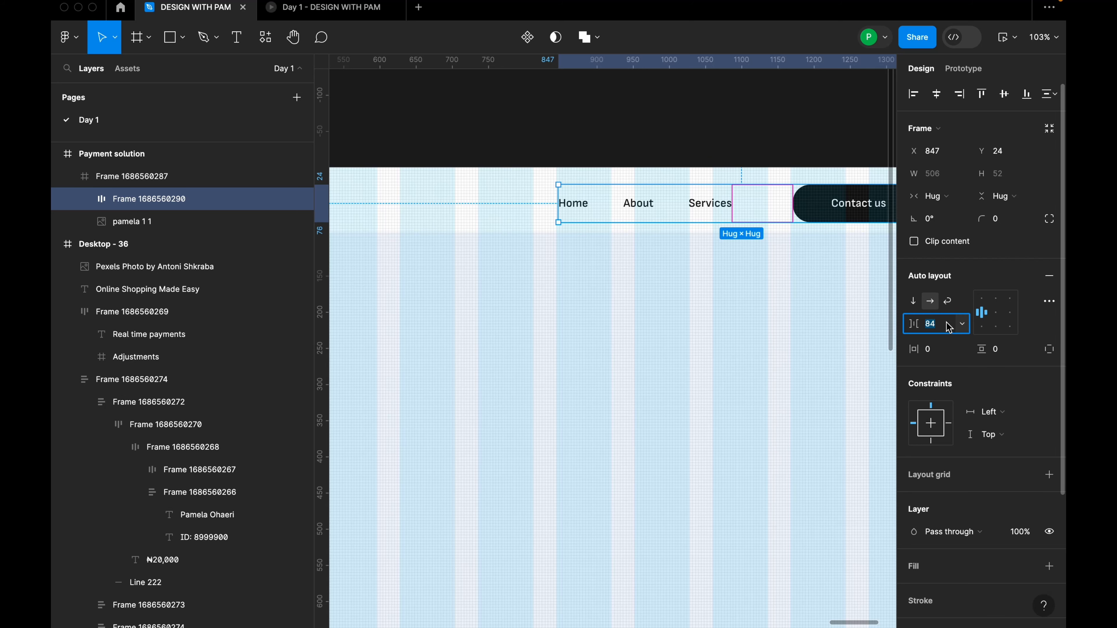
pyautogui.press('Return')
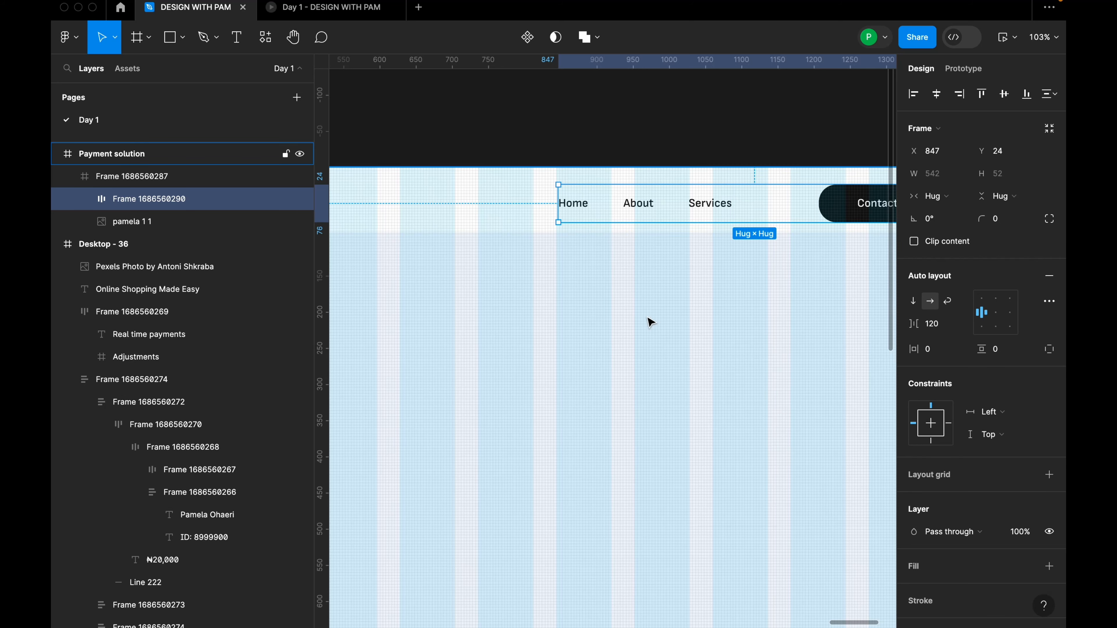
pyautogui.scroll(-3, 648, 320)
pyautogui.moveTo(831, 239); pyautogui.dragTo(801, 233)
# Reselect the nav row frame and hide the interface panels.
pyautogui.click(791, 271)
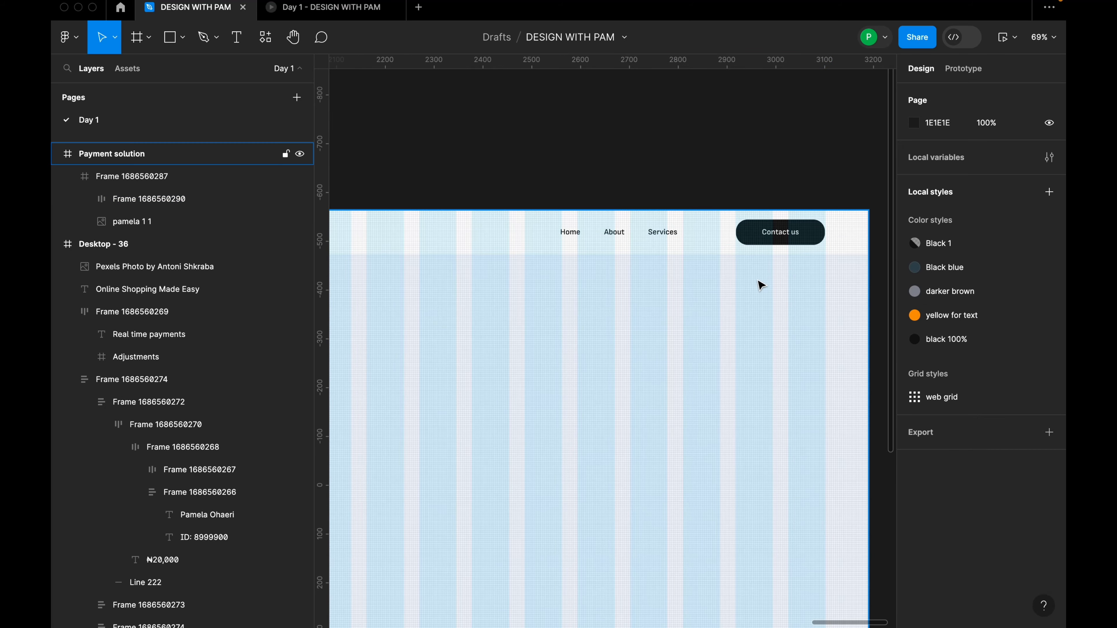
pyautogui.click(714, 234)
pyautogui.doubleClick(713, 234)
pyautogui.scroll(-4, 802, 251)
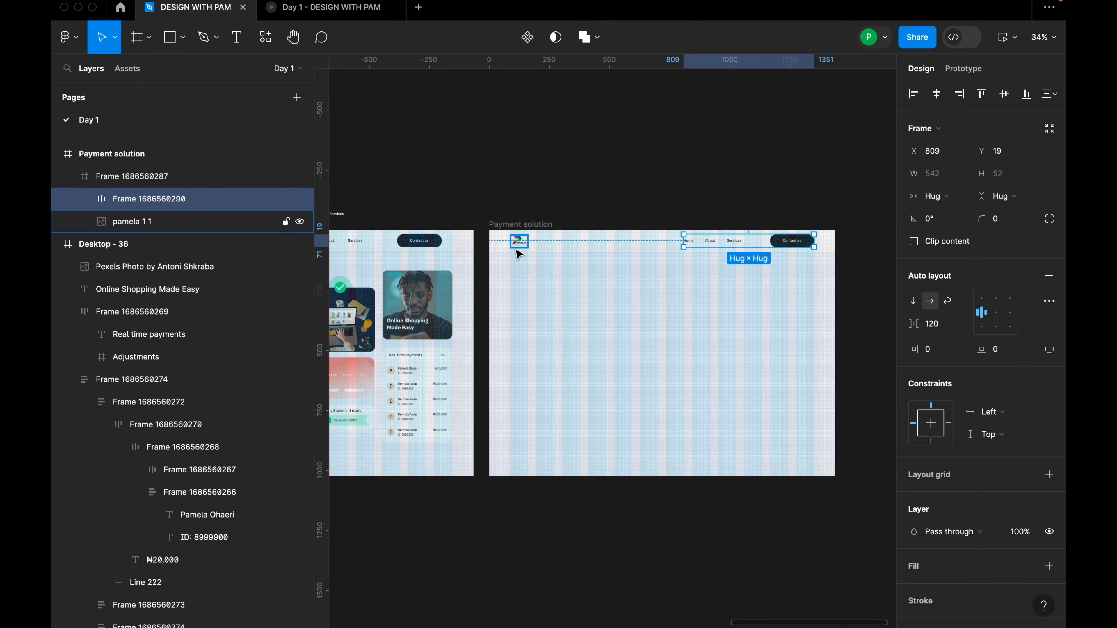
pyautogui.scroll(2, 780, 266)
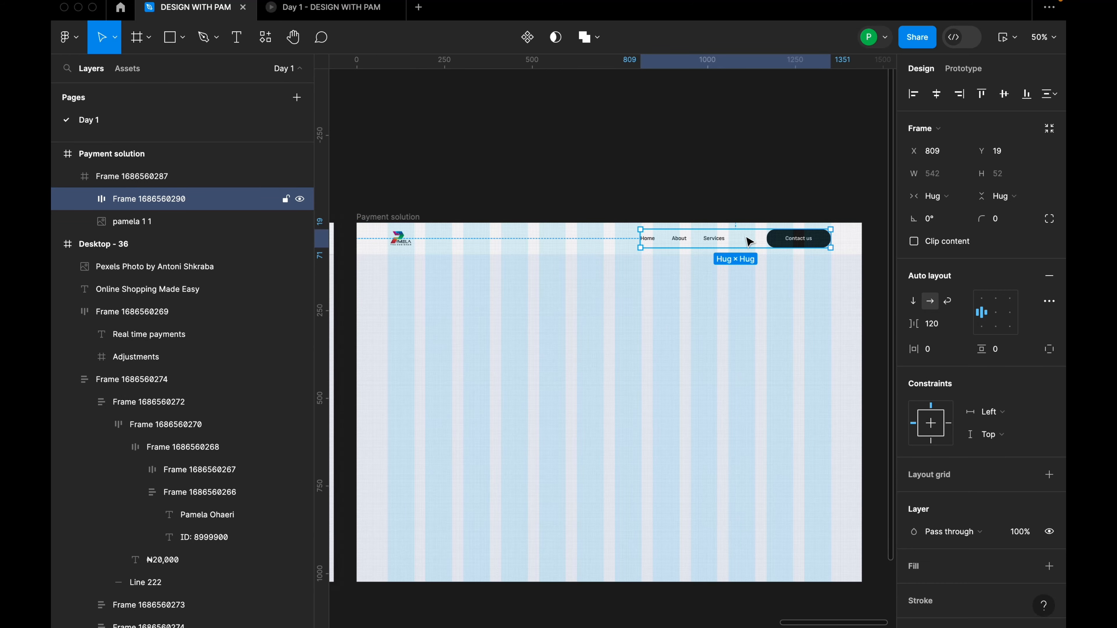
pyautogui.rightClick(506, 193)
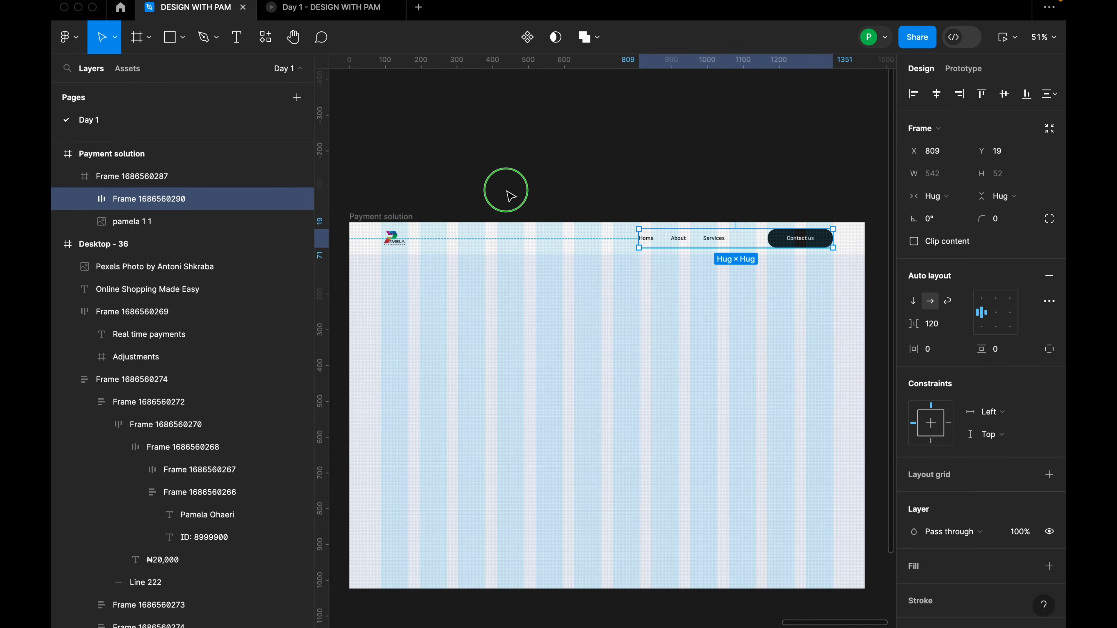
pyautogui.click(528, 227)
pyautogui.scroll(2, 744, 260)
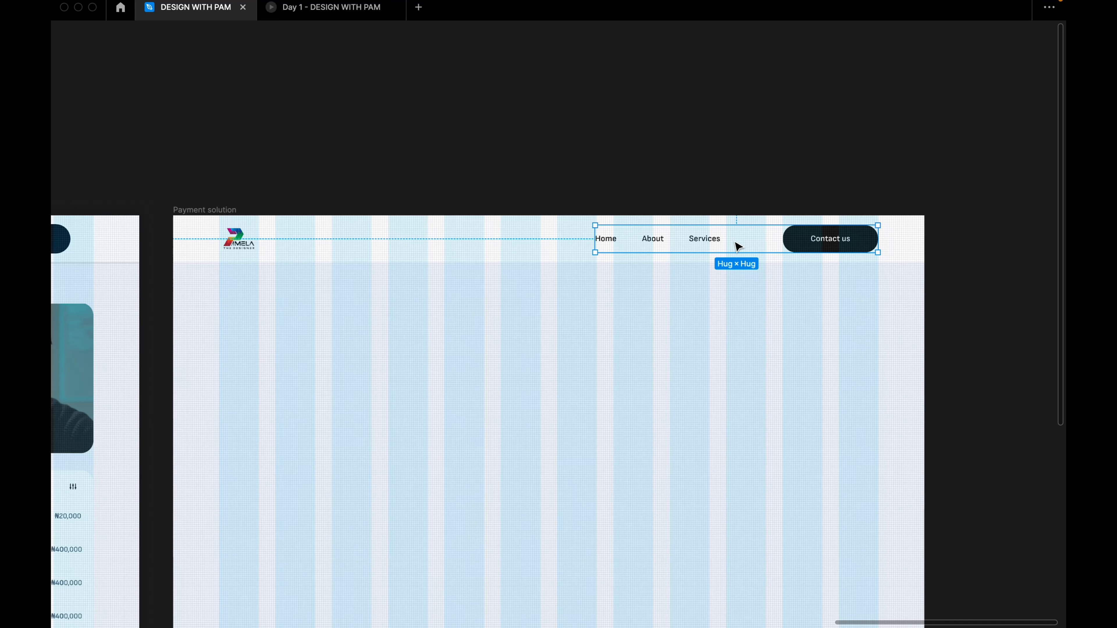
pyautogui.scroll(-1, 588, 217)
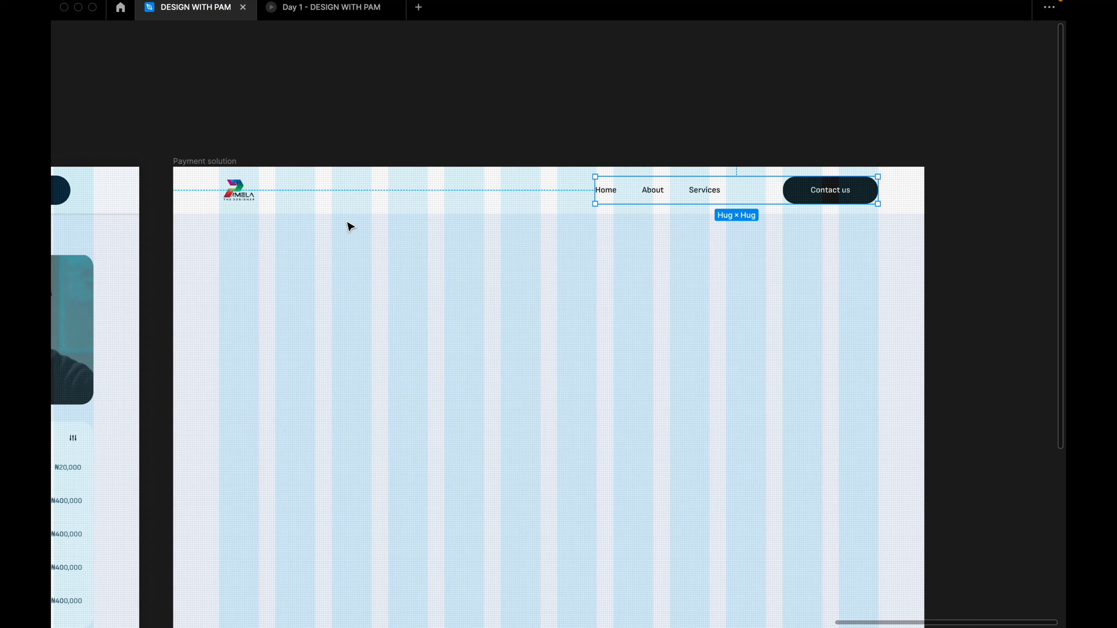
# Wrap the logo and nav row in one horizontal auto layout, then restore the panels.
pyautogui.keyDown('shift'); pyautogui.click(256, 201); pyautogui.keyUp('shift')
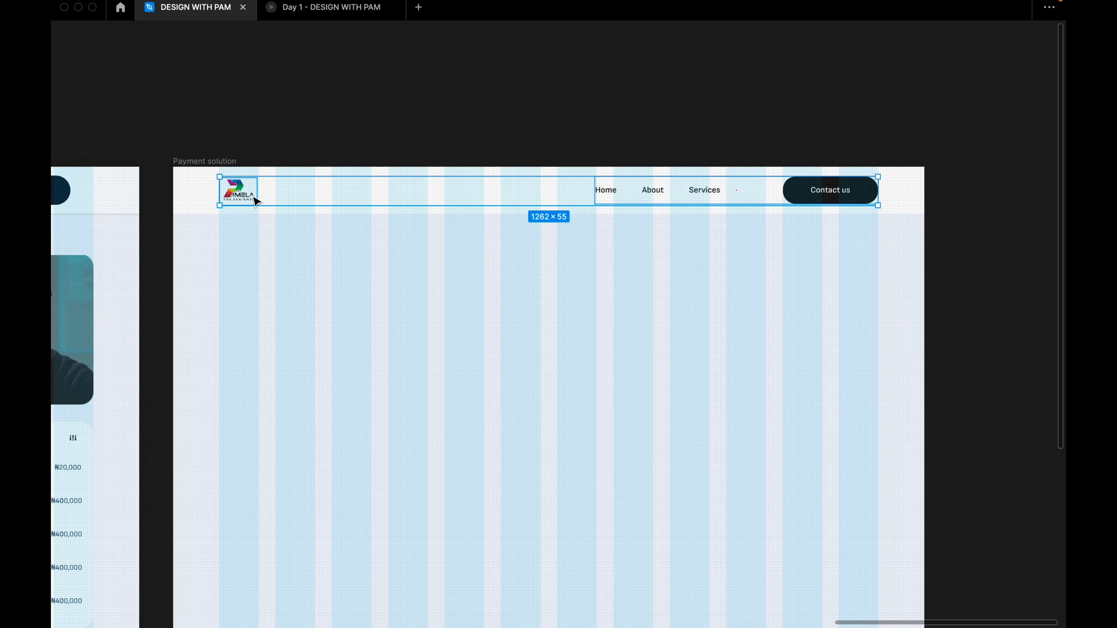
pyautogui.hotkey('shift', 'a')
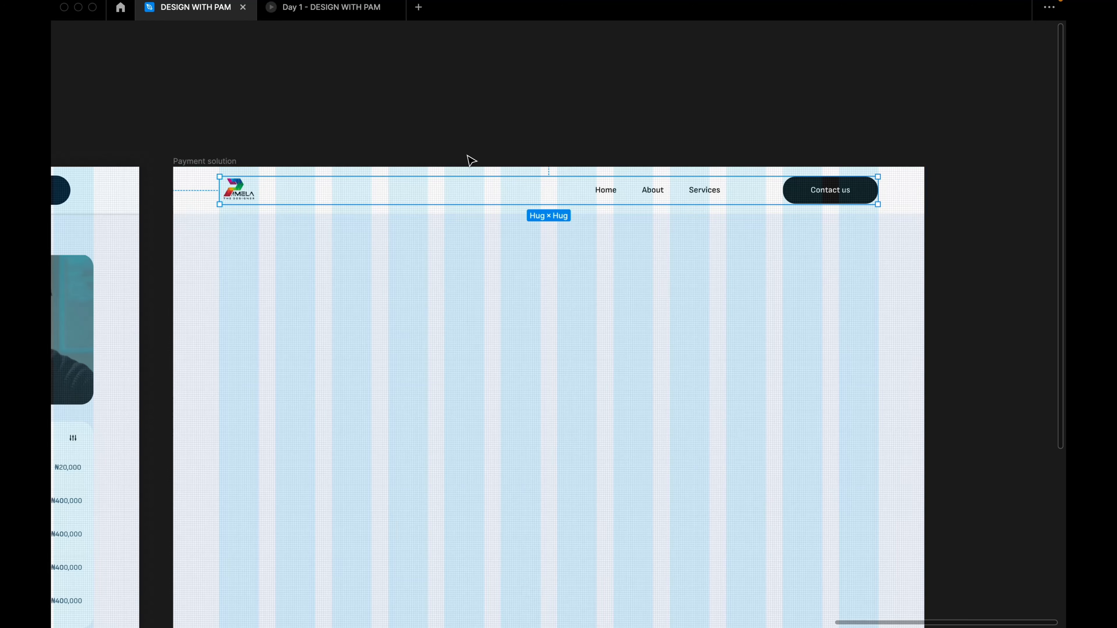
pyautogui.scroll(-3, 469, 160)
pyautogui.rightClick(483, 126)
pyautogui.click(514, 168)
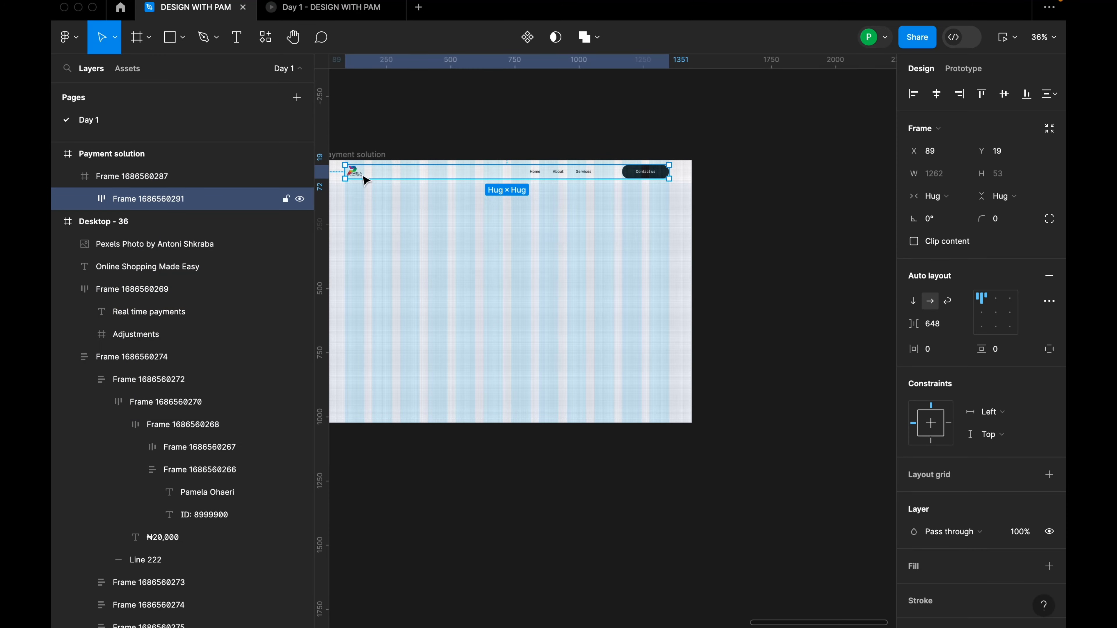
pyautogui.scroll(5, 344, 171)
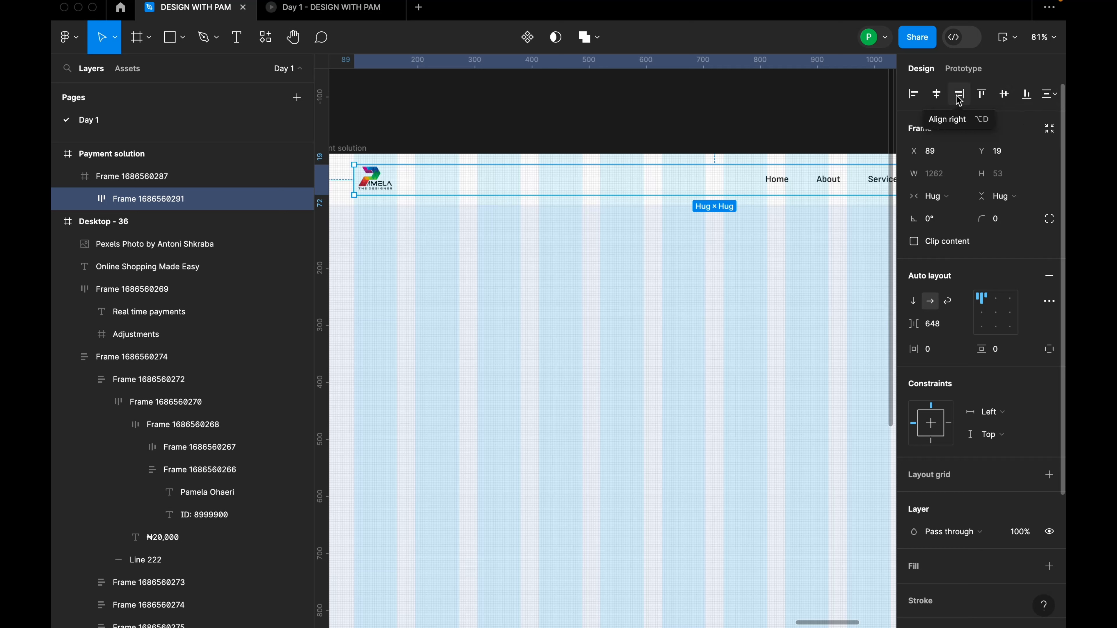
# Centre the header horizontally and vertically within the top bar.
pyautogui.click(937, 97)
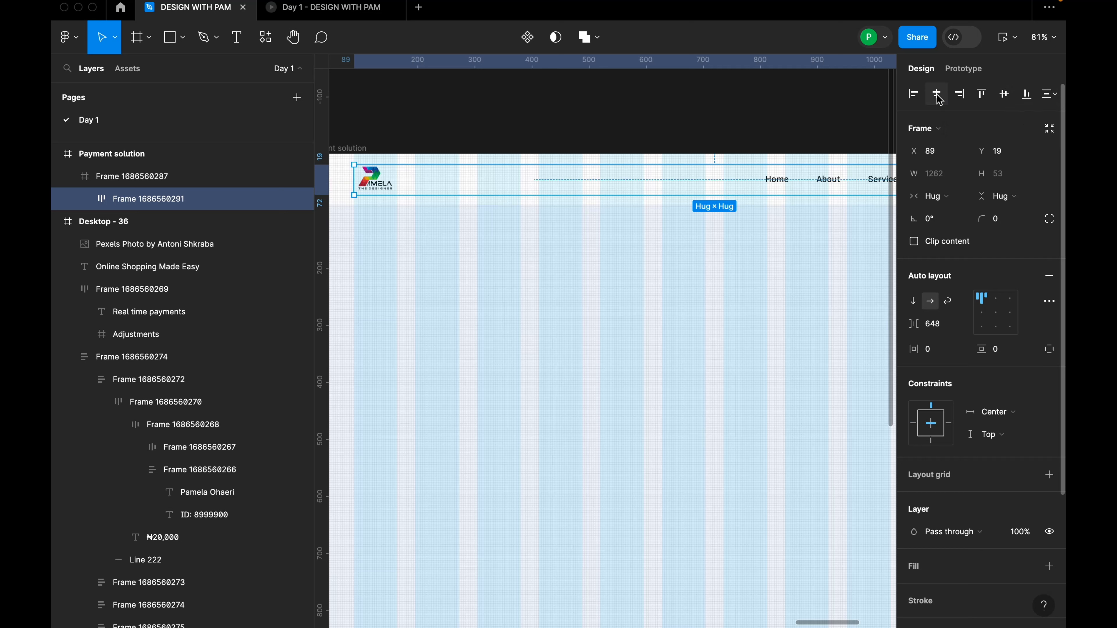
pyautogui.click(1003, 96)
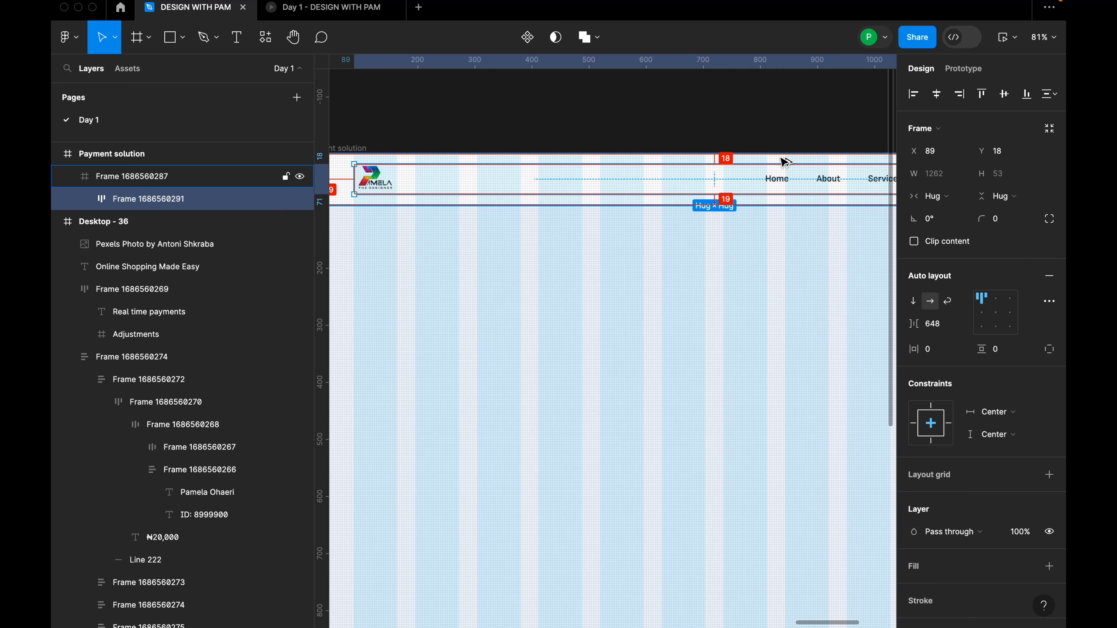
pyautogui.scroll(-5, 651, 195)
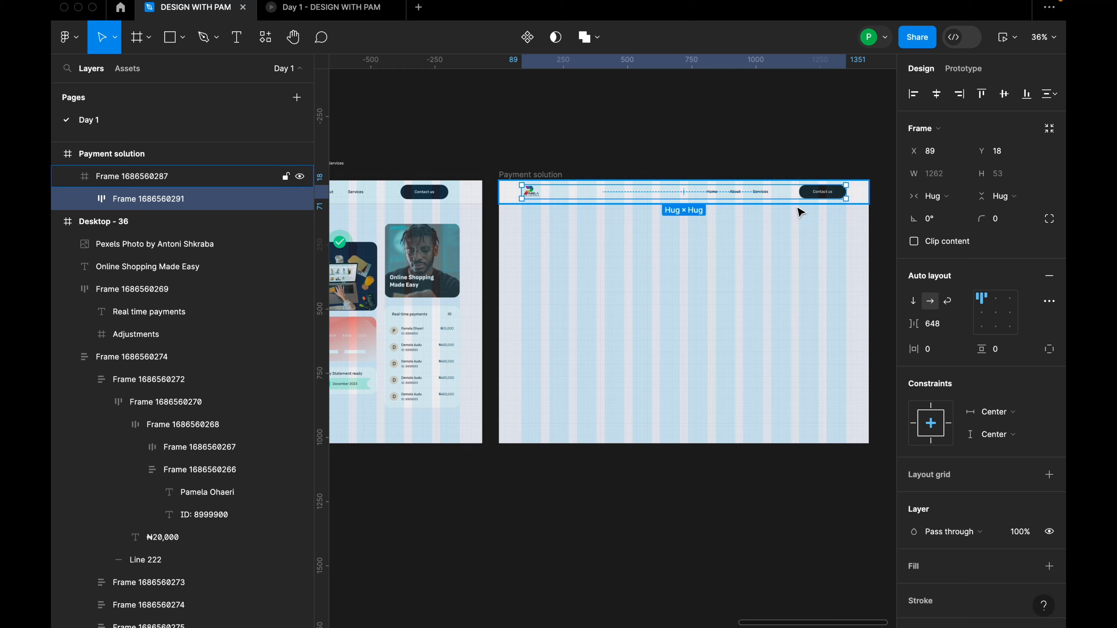
# Drill into the header to select the Contact us button frame.
pyautogui.press('Escape')
pyautogui.click(650, 150)
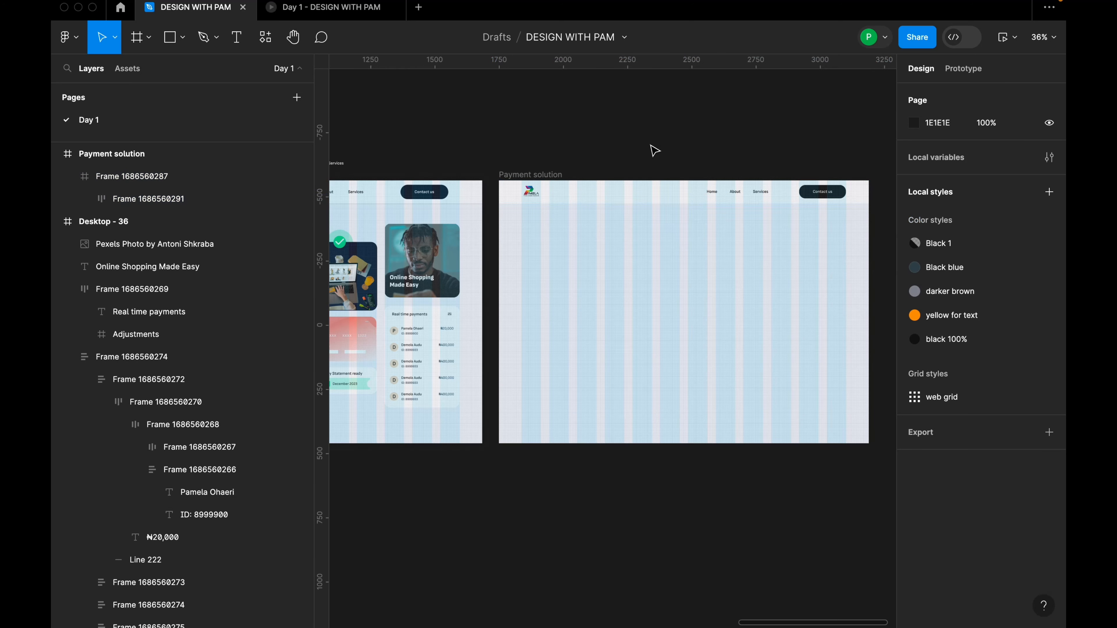
pyautogui.scroll(10, 831, 192)
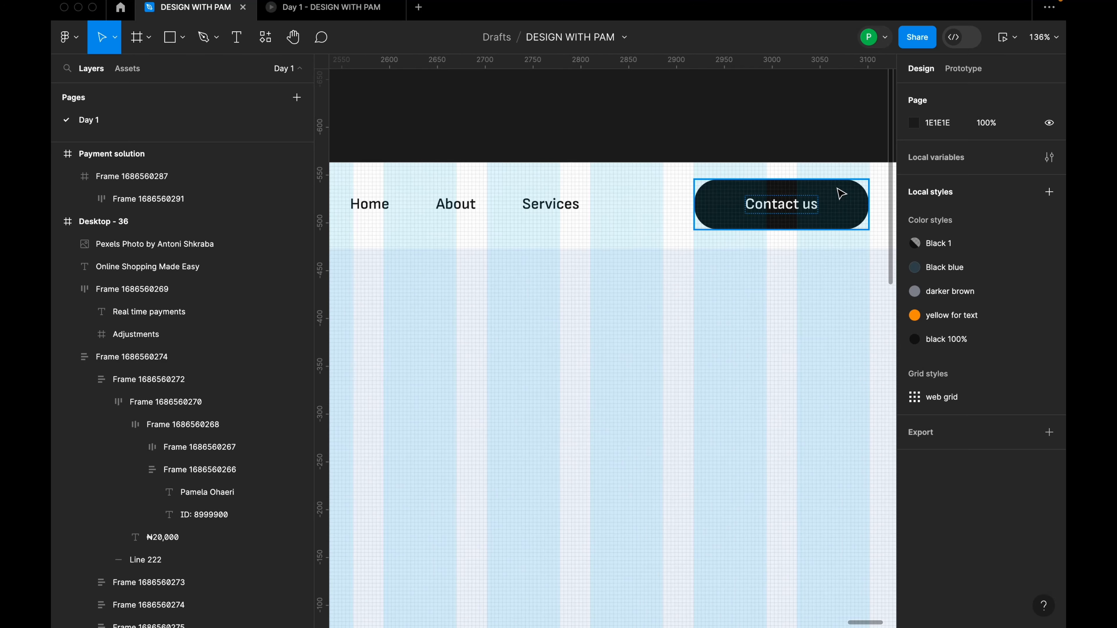
pyautogui.tripleClick(806, 207)
pyautogui.doubleClick(805, 208)
pyautogui.doubleClick(803, 211)
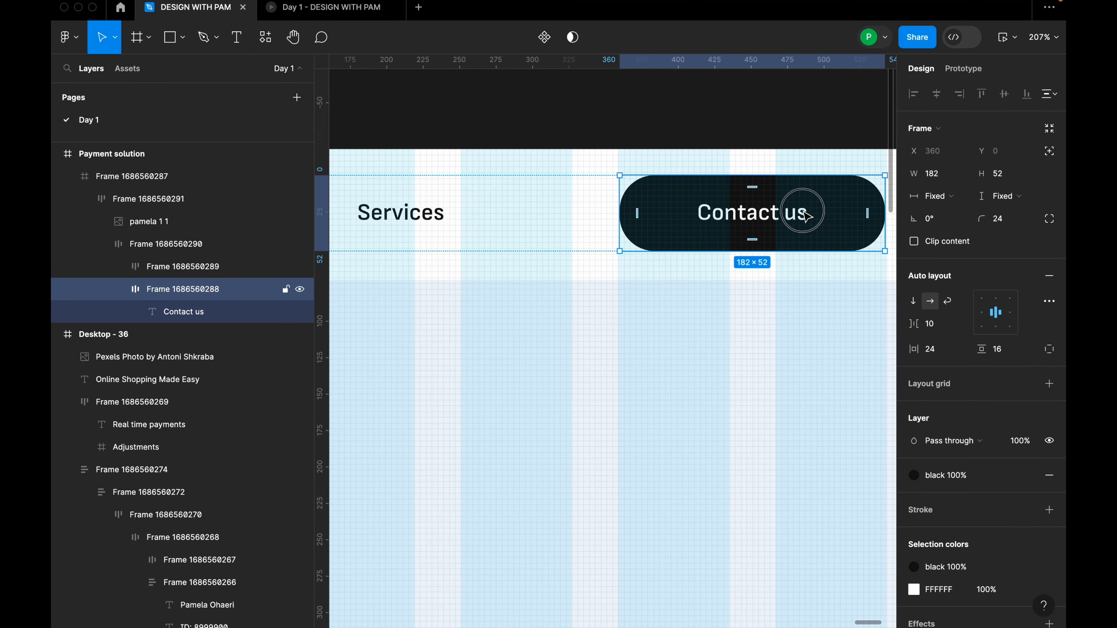
pyautogui.click(855, 220)
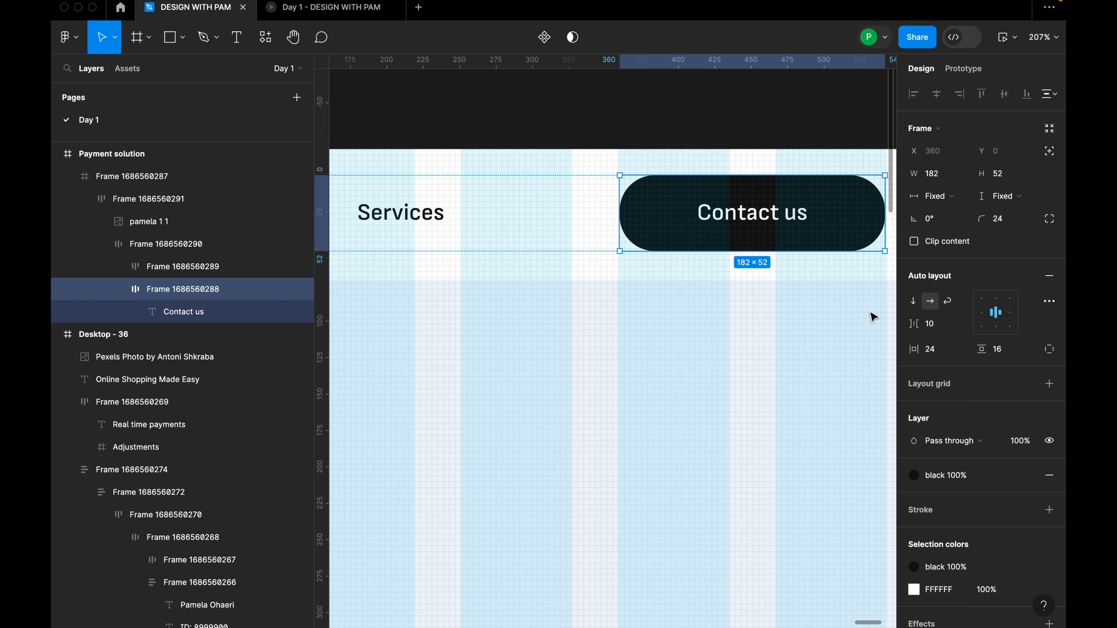
# Deselect and pan so both desktop frames are visible.
pyautogui.scroll(-10, 671, 282)
pyautogui.click(531, 229)
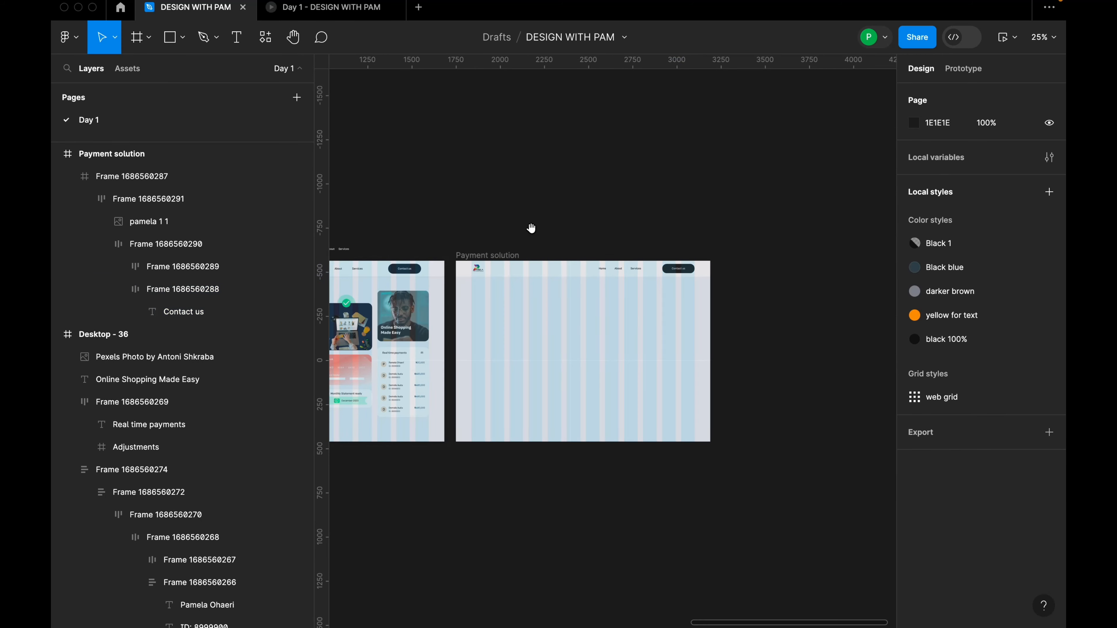
pyautogui.moveTo(531, 229); pyautogui.dragTo(631, 169)
# Hide toolbars and panels and pan so Desktop - 36 and Payment solution fill the screen.
pyautogui.rightClick(555, 157)
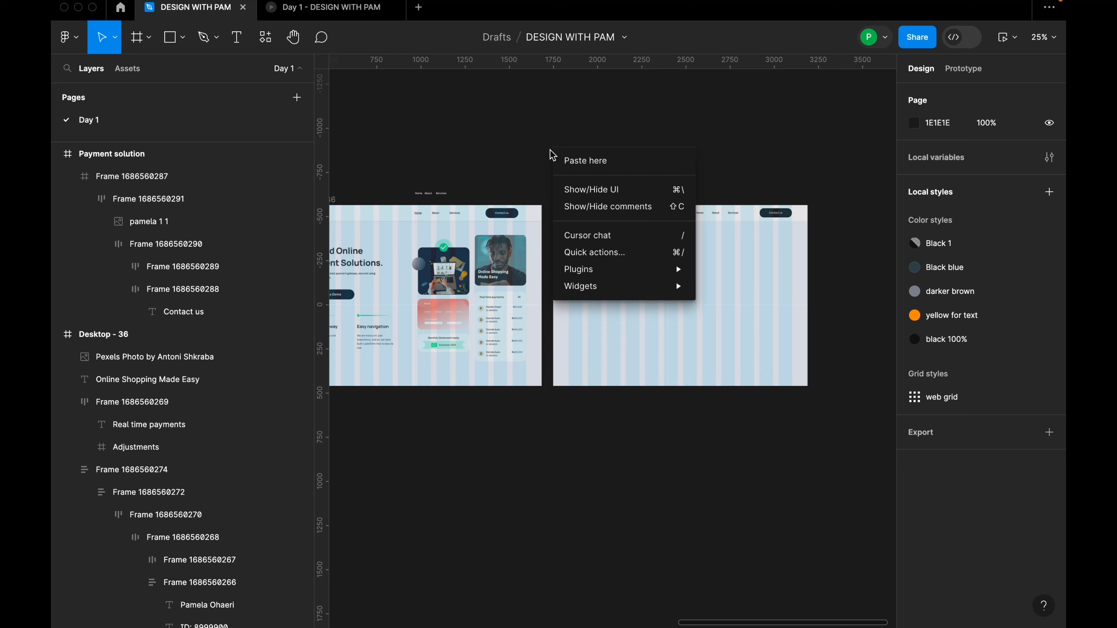
pyautogui.click(510, 170)
pyautogui.moveTo(509, 169); pyautogui.dragTo(526, 125)
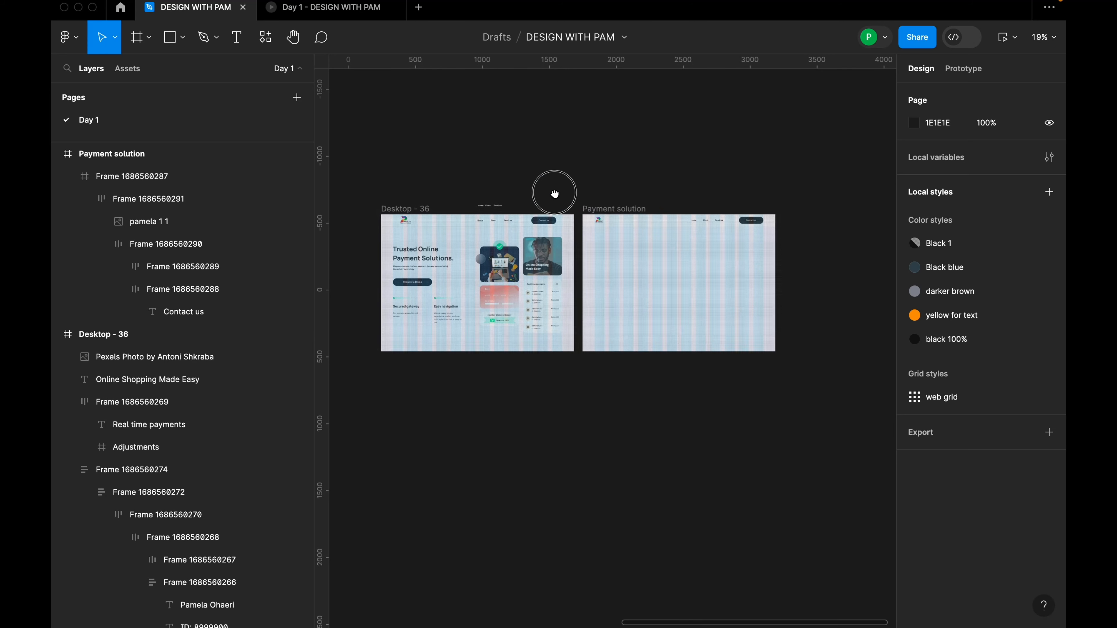
pyautogui.scroll(5, 554, 188)
pyautogui.rightClick(524, 137)
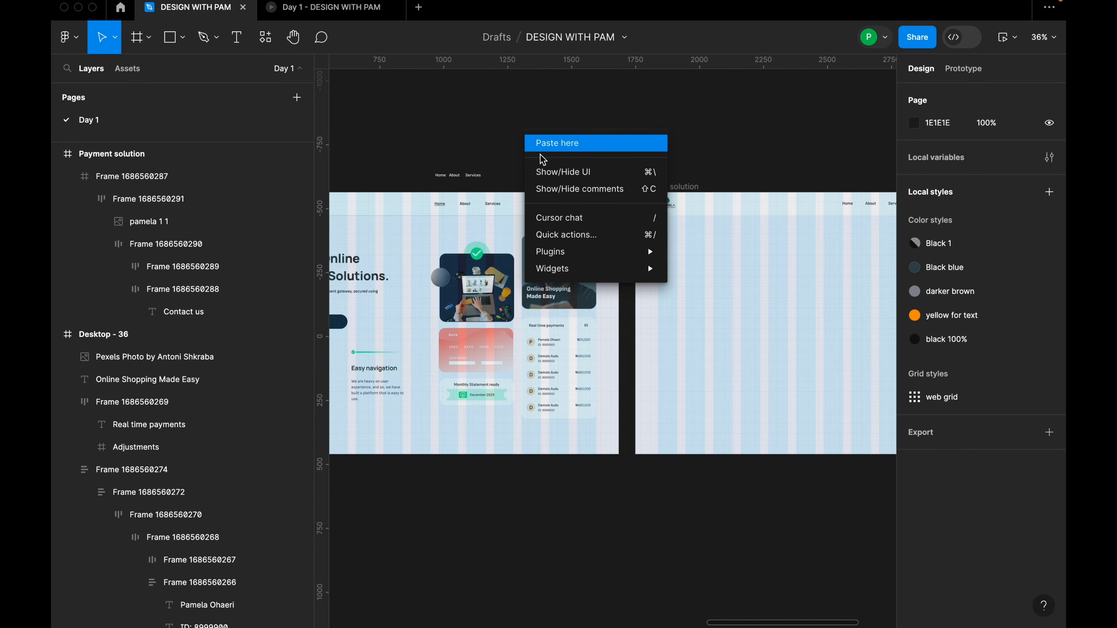
pyautogui.click(544, 172)
pyautogui.scroll(4, 661, 267)
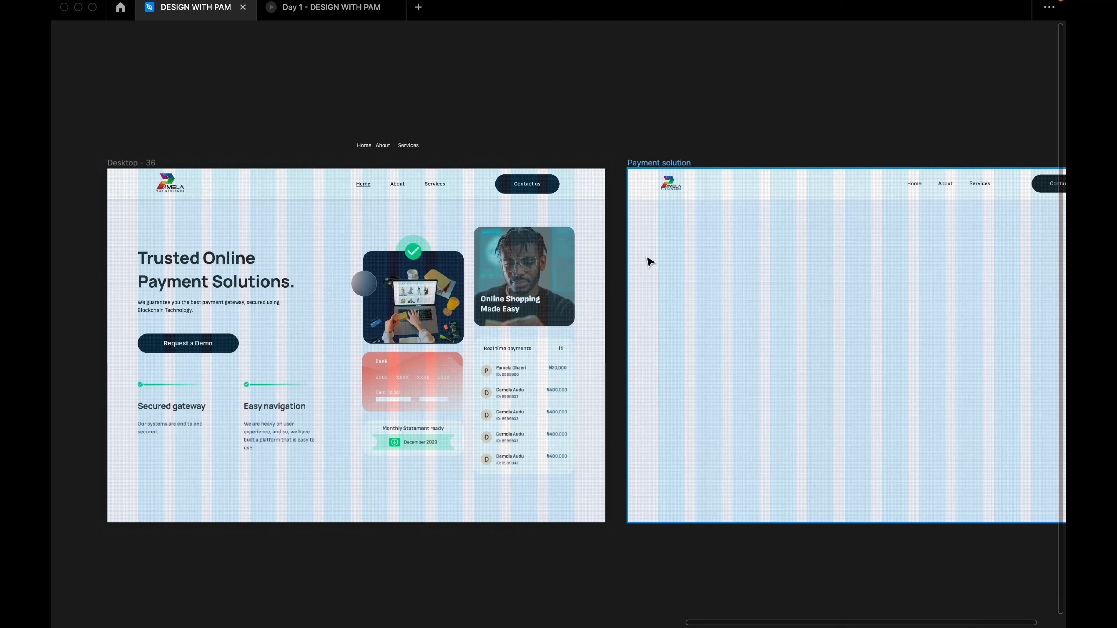
pyautogui.moveTo(708, 140); pyautogui.dragTo(677, 135)
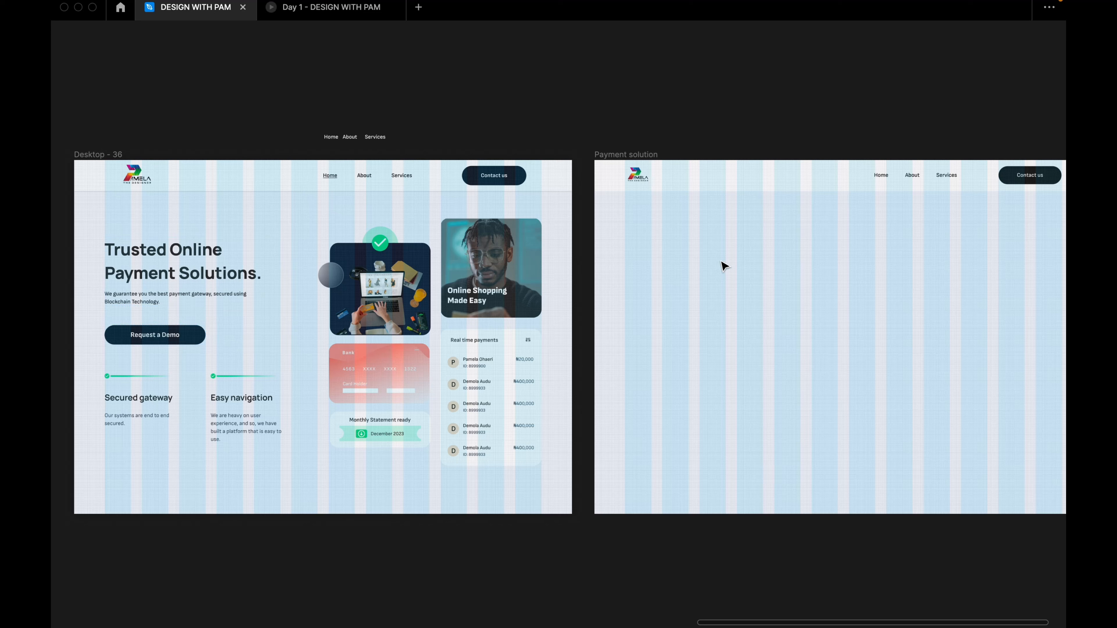
# Add a 'Trusted Online Payment Solution' text layer inside the Payment solution frame.
pyautogui.press('t')
pyautogui.click(654, 258)
pyautogui.click(656, 264)
pyautogui.write('Trusted Online Payment Solution')
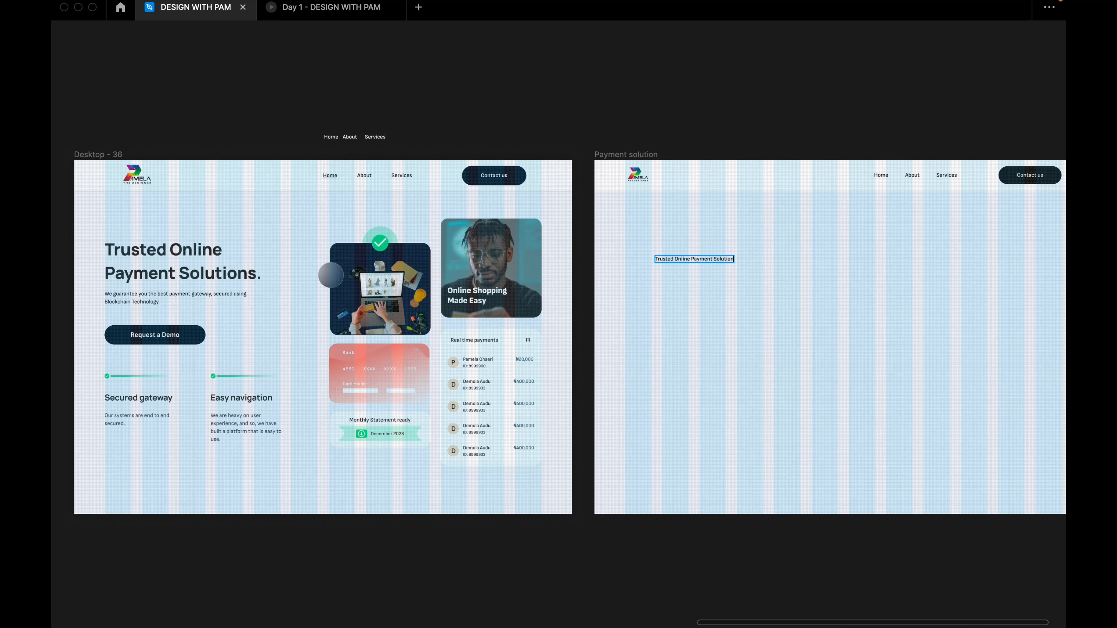
pyautogui.press('Escape')
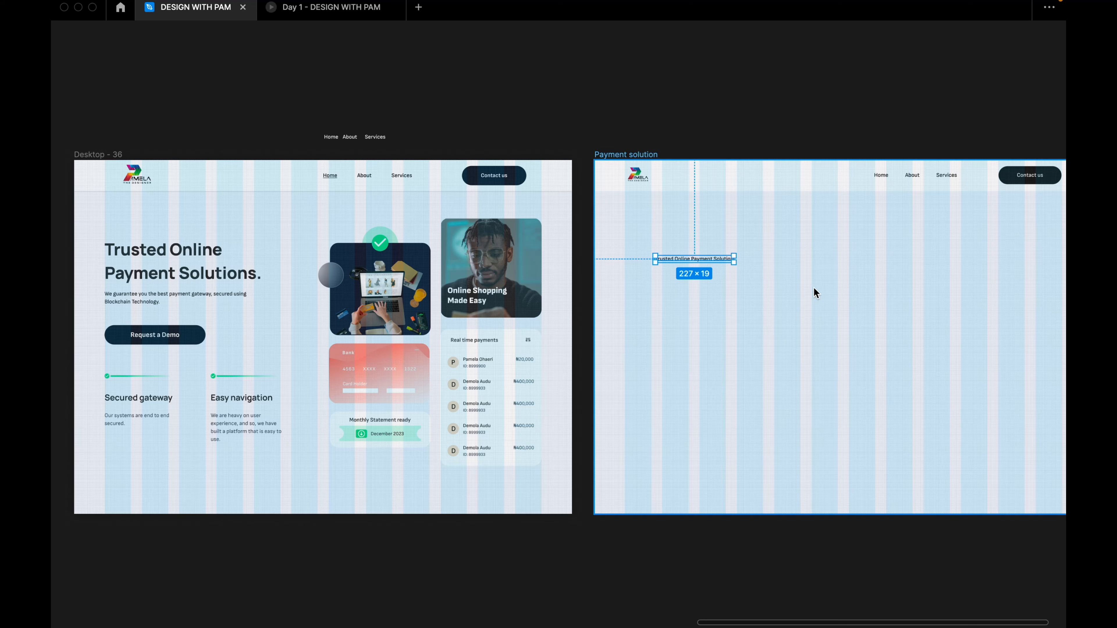
# Bring the interface panels back and pan to the new heading.
pyautogui.scroll(2, 791, 286)
pyautogui.moveTo(812, 119); pyautogui.dragTo(506, 115)
pyautogui.rightClick(528, 95)
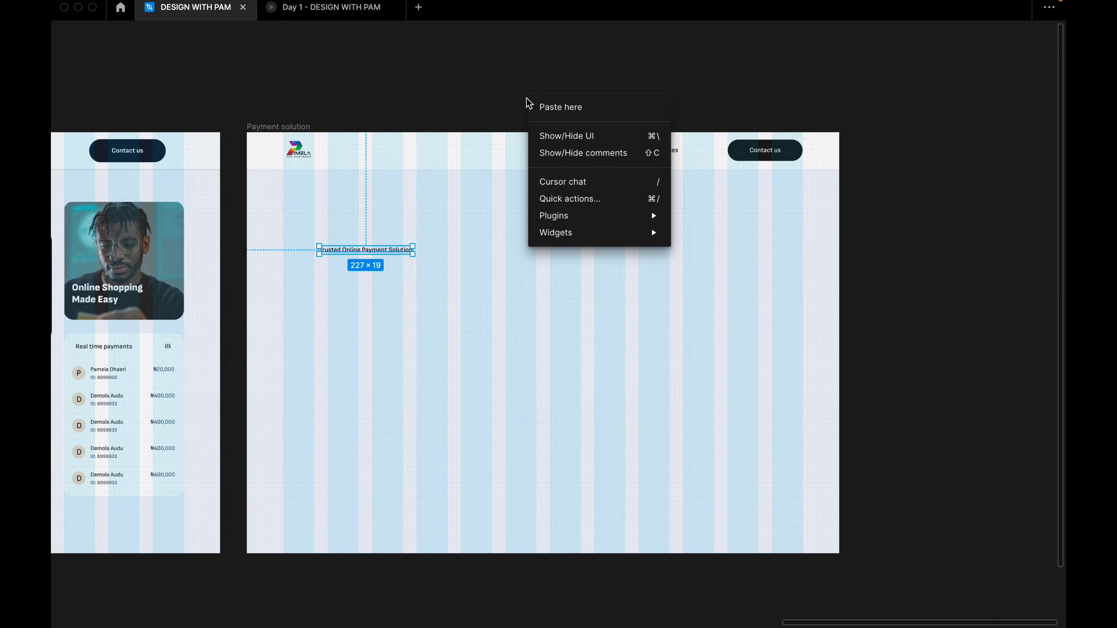
pyautogui.click(558, 138)
pyautogui.moveTo(387, 309); pyautogui.dragTo(492, 328)
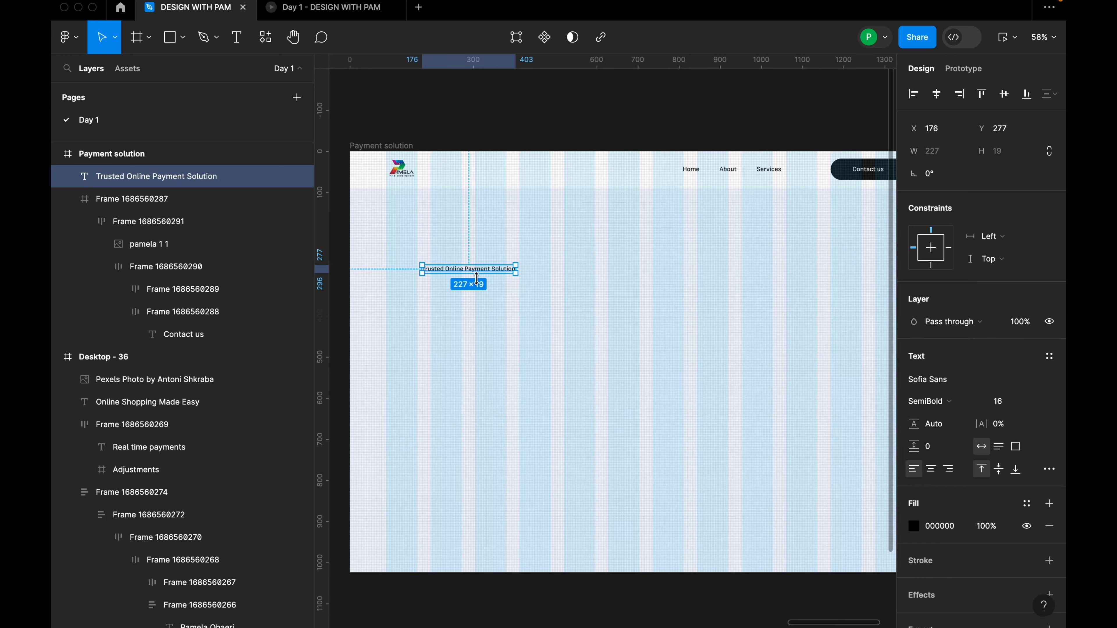
# Set the heading to font size 48, move it left and narrow it to wrap onto two lines.
pyautogui.scroll(1, 475, 277)
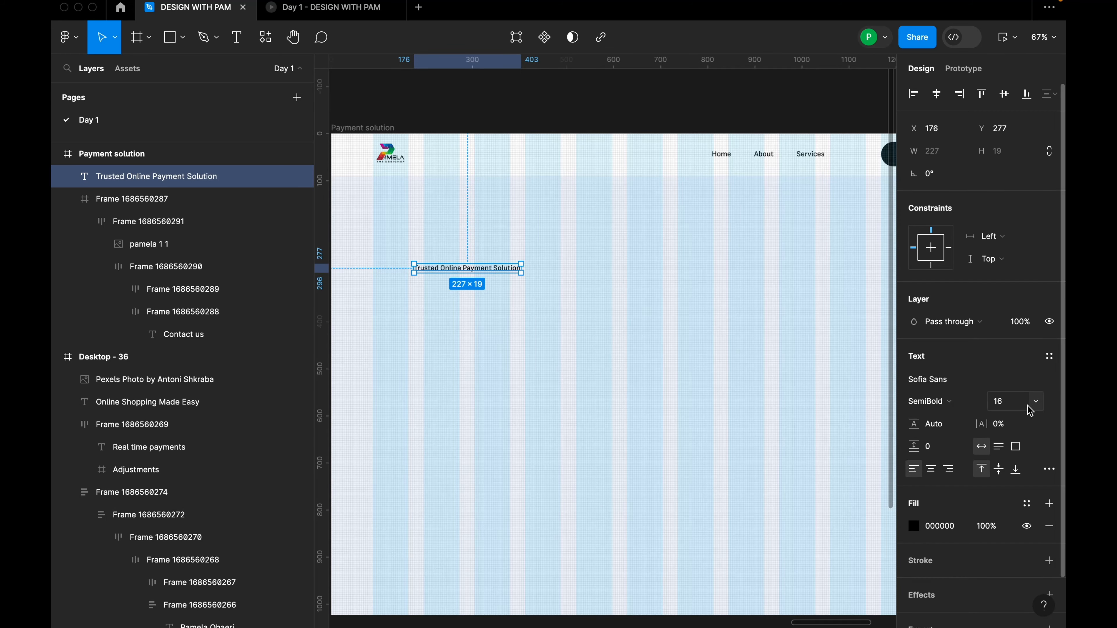
pyautogui.click(1035, 402)
pyautogui.click(1015, 503)
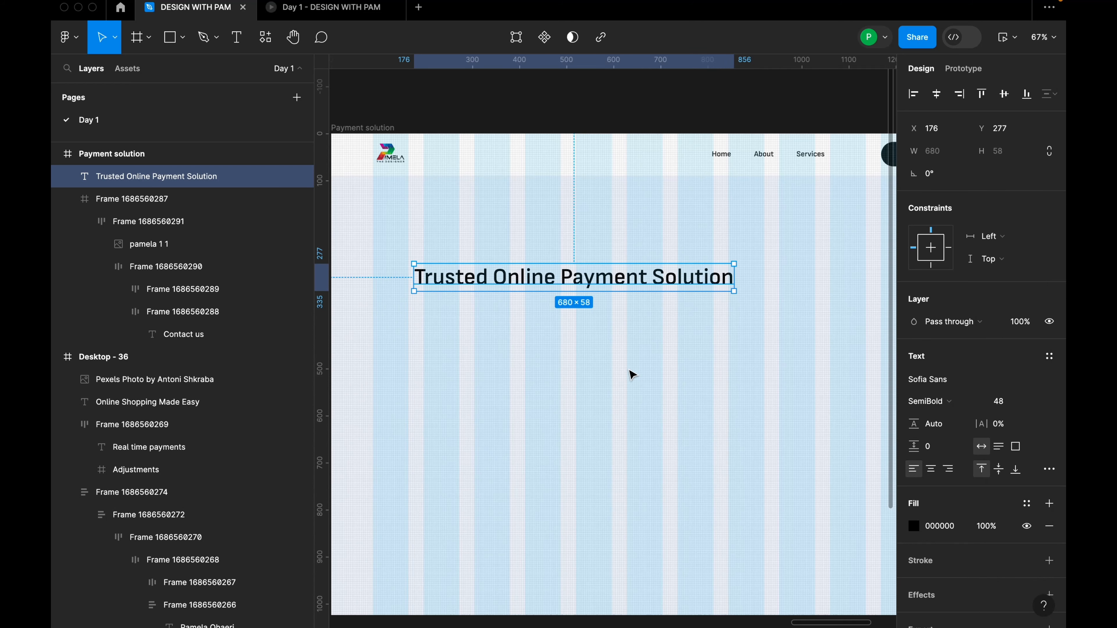
pyautogui.click(631, 371)
pyautogui.click(522, 283)
pyautogui.moveTo(522, 283); pyautogui.dragTo(481, 283)
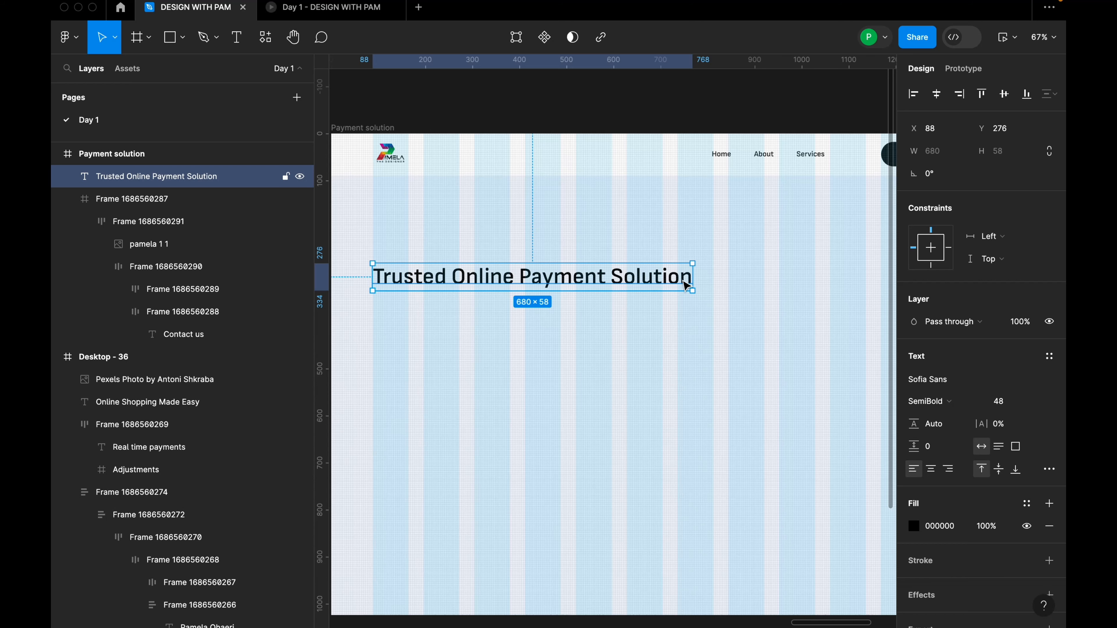
pyautogui.moveTo(695, 276); pyautogui.dragTo(561, 277)
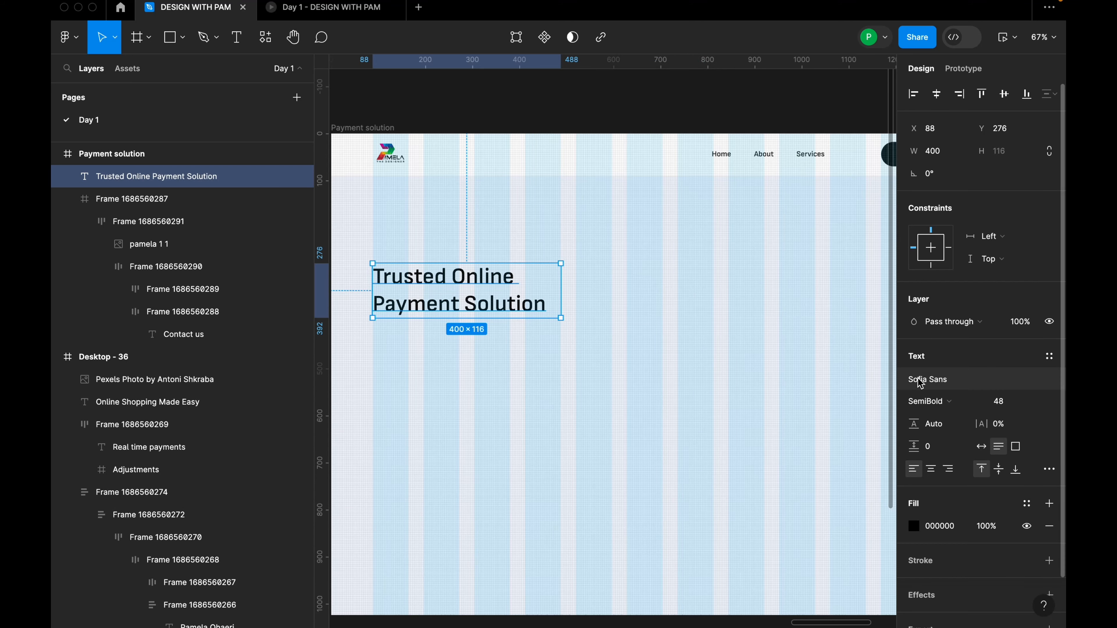
# Make the heading Manrope Bold and nudge it down slightly.
pyautogui.click(917, 379)
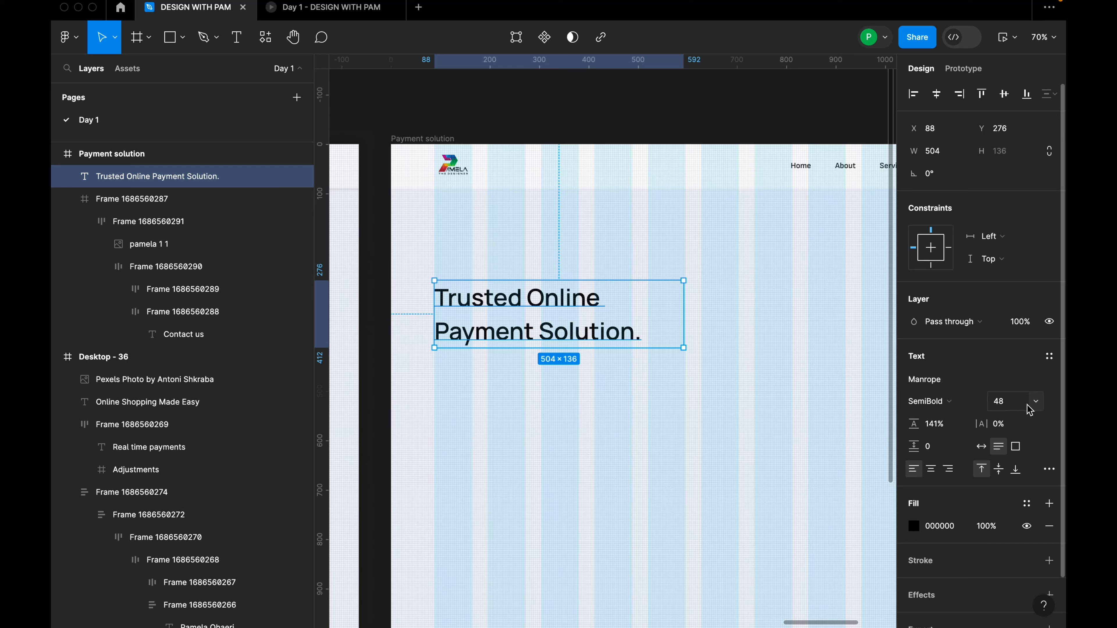
pyautogui.click(941, 401)
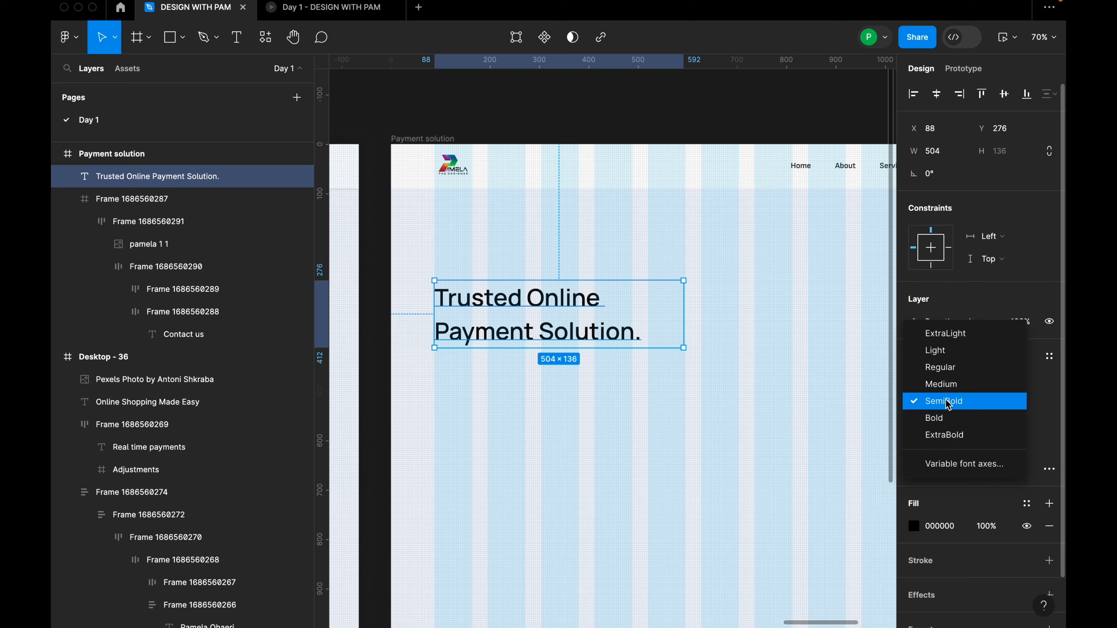
pyautogui.click(950, 418)
pyautogui.click(616, 374)
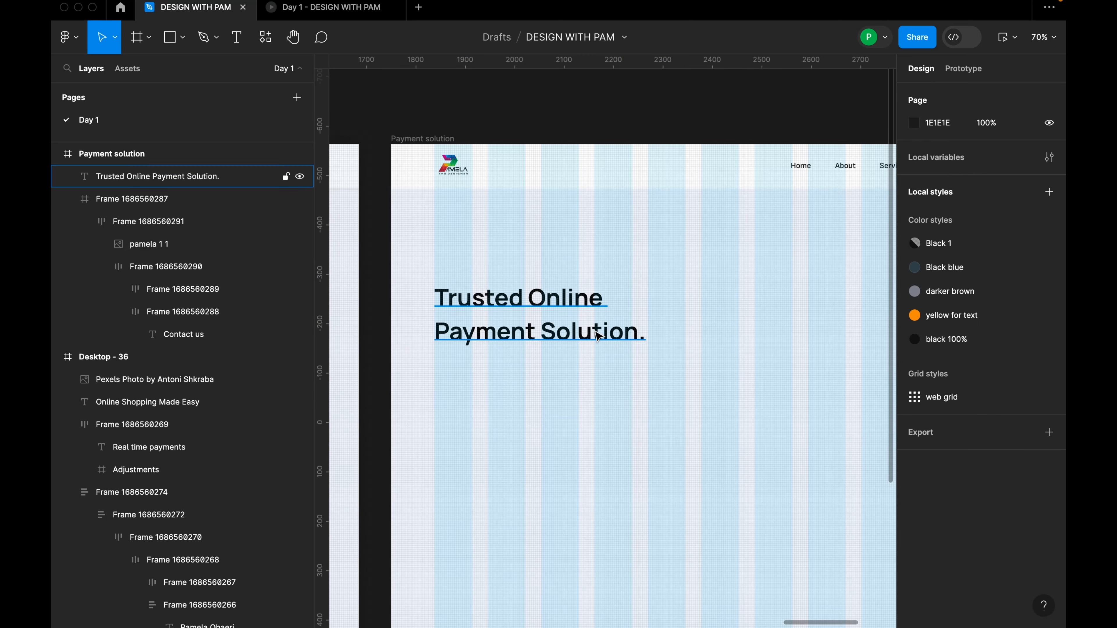
pyautogui.click(576, 313)
pyautogui.moveTo(576, 313); pyautogui.dragTo(576, 320)
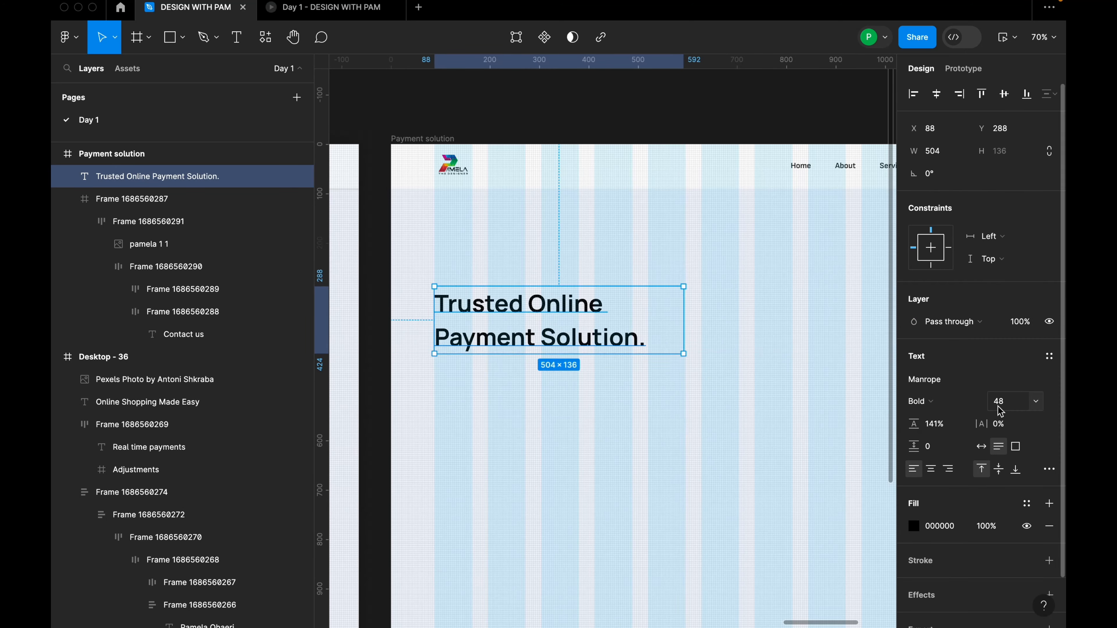
# Give the heading 141% line height, -1% letter spacing and a 424-wide box.
pyautogui.click(941, 425)
pyautogui.write('1')
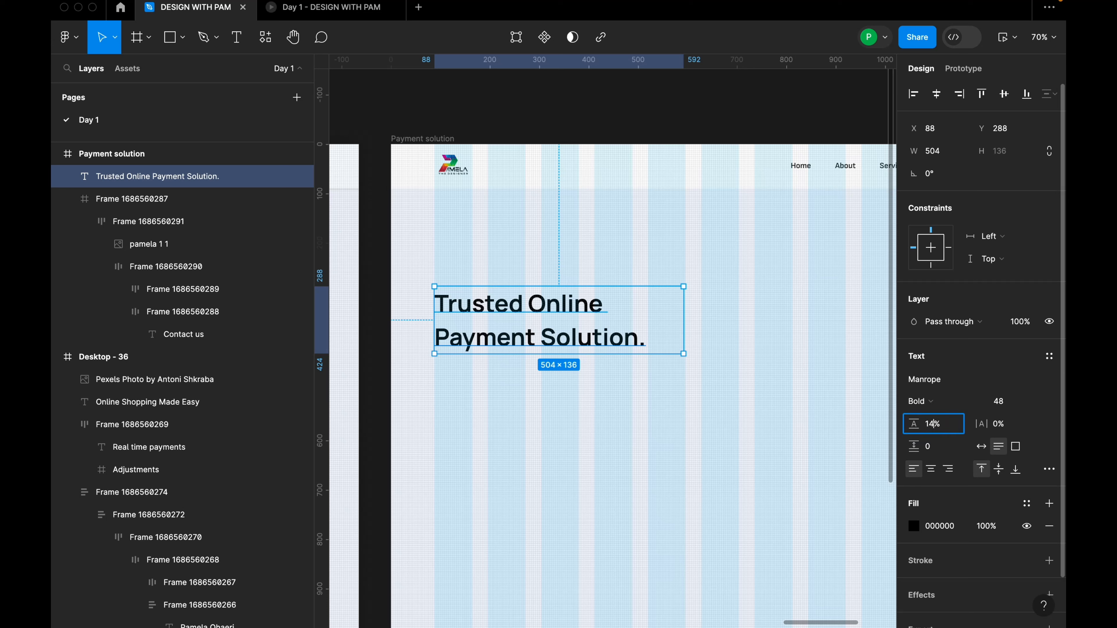
pyautogui.write('41')
pyautogui.press('Return')
pyautogui.moveTo(989, 425); pyautogui.dragTo(986, 426)
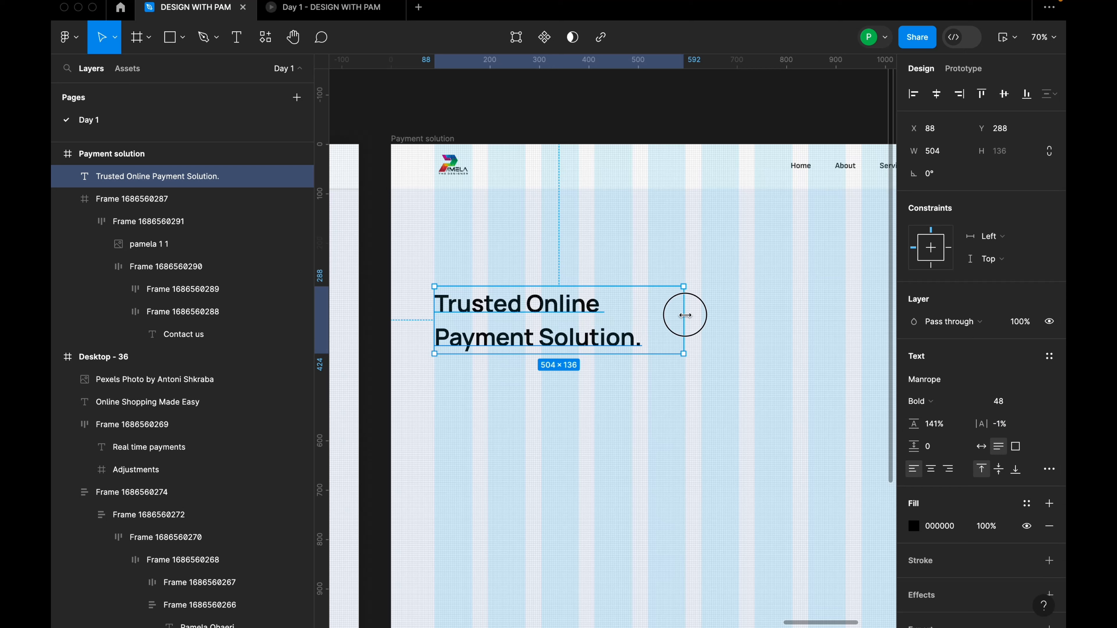
pyautogui.moveTo(684, 314); pyautogui.dragTo(649, 305)
pyautogui.click(658, 374)
# Start a text box below the heading, then discard the empty text layer.
pyautogui.scroll(-3, 658, 375)
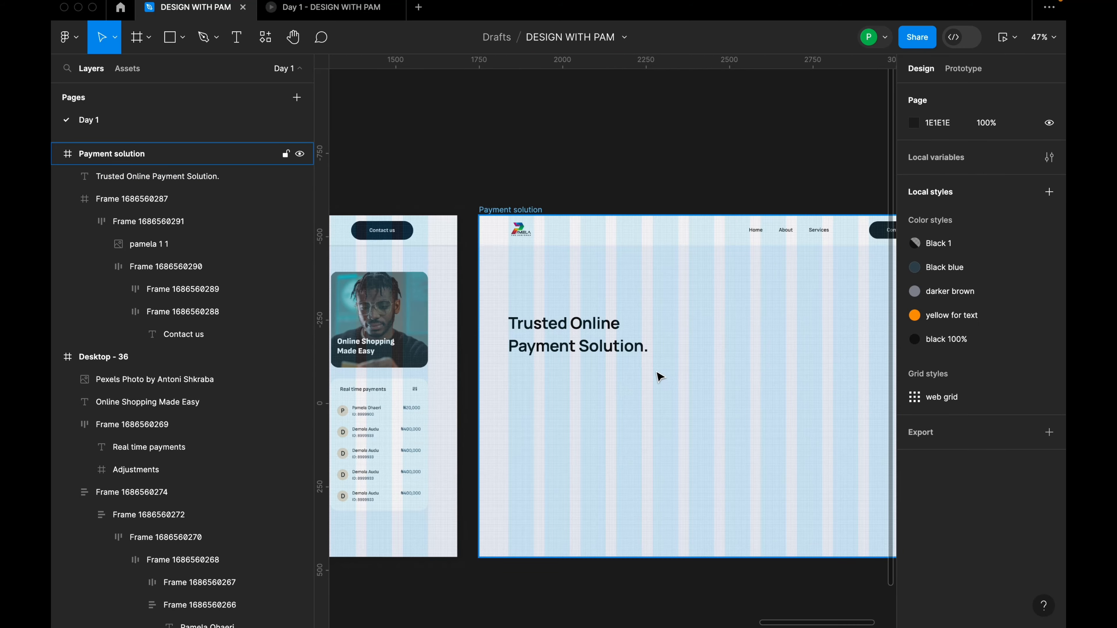
pyautogui.scroll(3, 616, 386)
pyautogui.press('t')
pyautogui.click(483, 390)
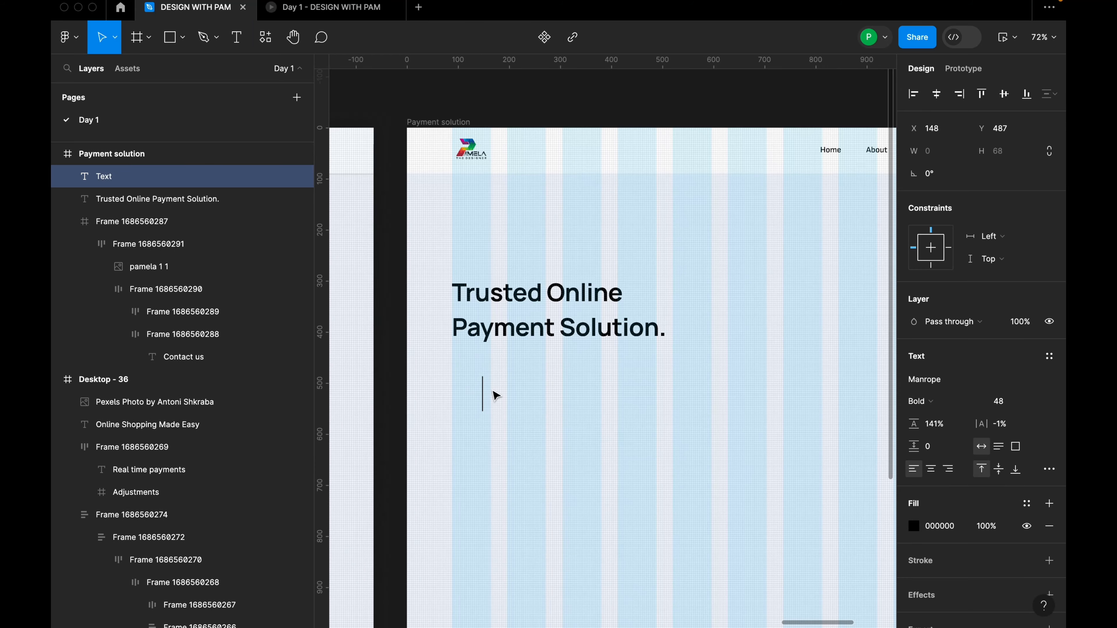
pyautogui.scroll(-5, 523, 395)
pyautogui.scroll(-2, 542, 395)
pyautogui.scroll(-5, 542, 392)
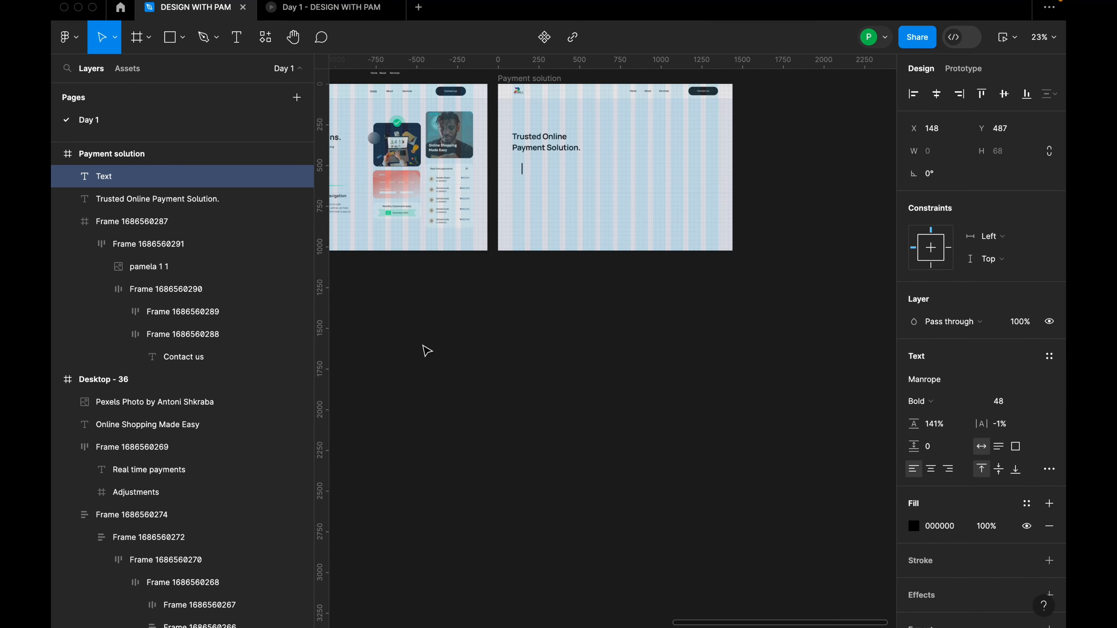
pyautogui.click(473, 330)
pyautogui.moveTo(468, 298); pyautogui.dragTo(719, 406)
pyautogui.scroll(6, 585, 271)
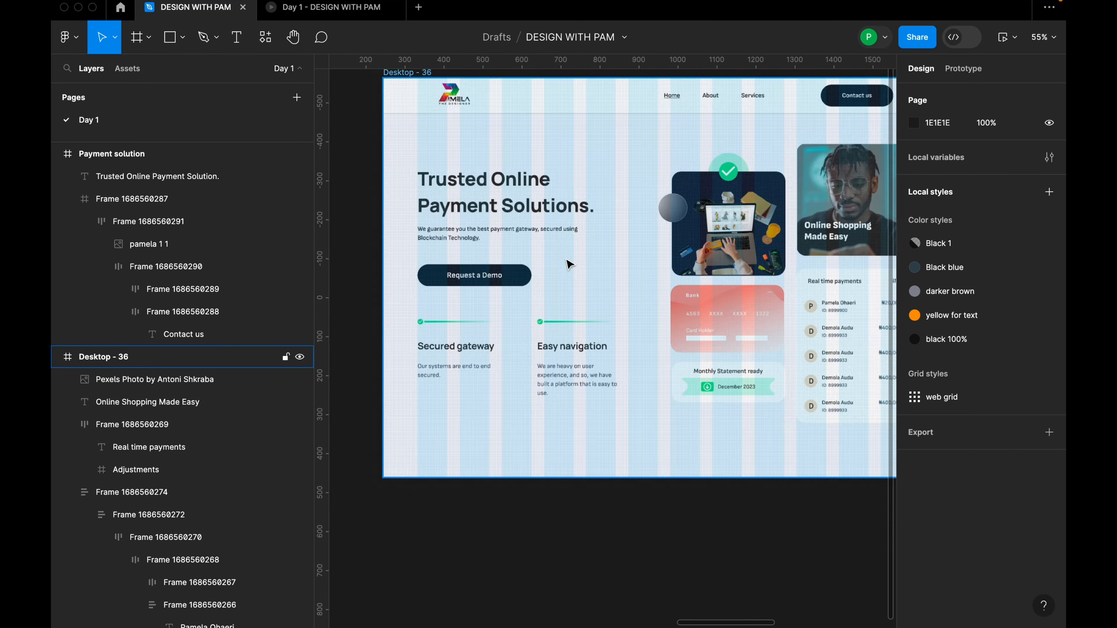
# Paste the guarantee paragraph into a new text box below the heading and trim its height.
pyautogui.click(445, 228)
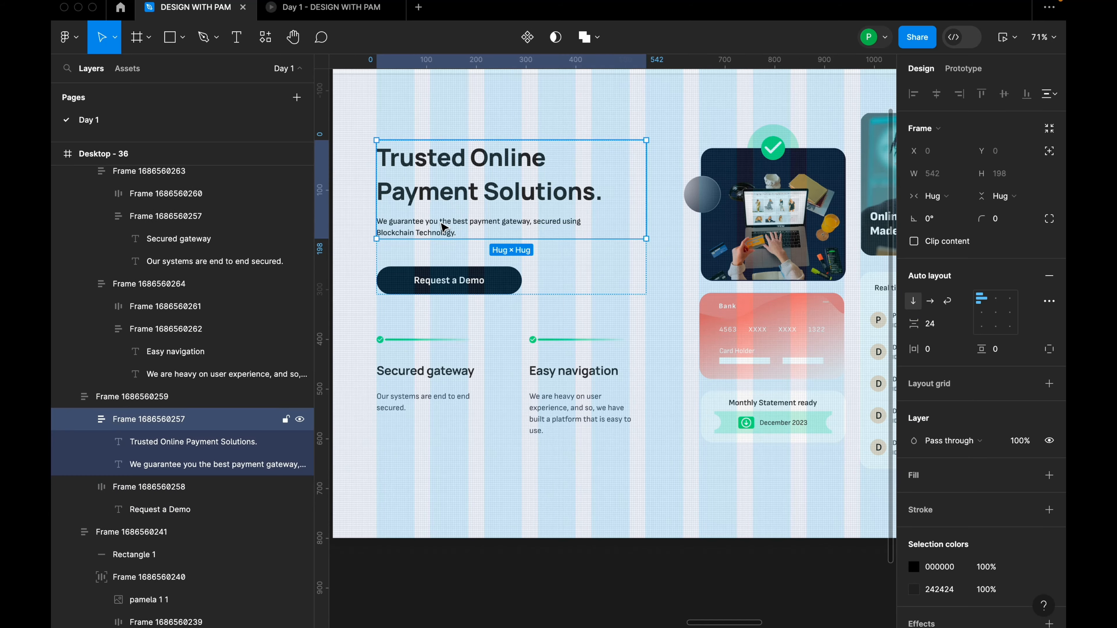
pyautogui.click(441, 224)
pyautogui.scroll(-7, 644, 305)
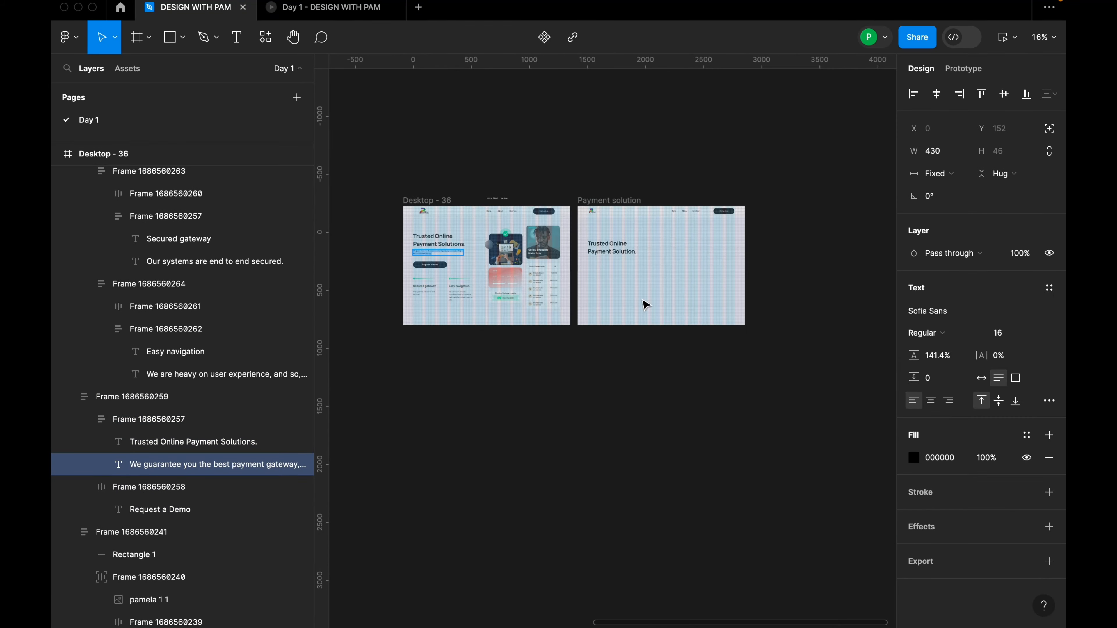
pyautogui.scroll(8, 628, 292)
pyautogui.scroll(3, 530, 257)
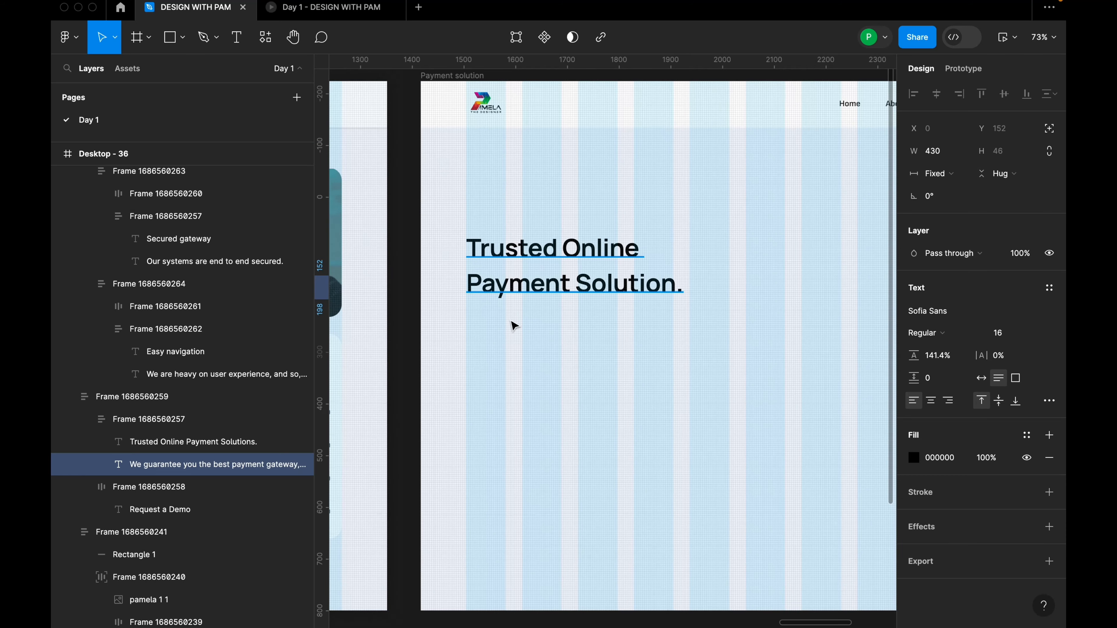
pyautogui.scroll(2, 514, 348)
pyautogui.press('t')
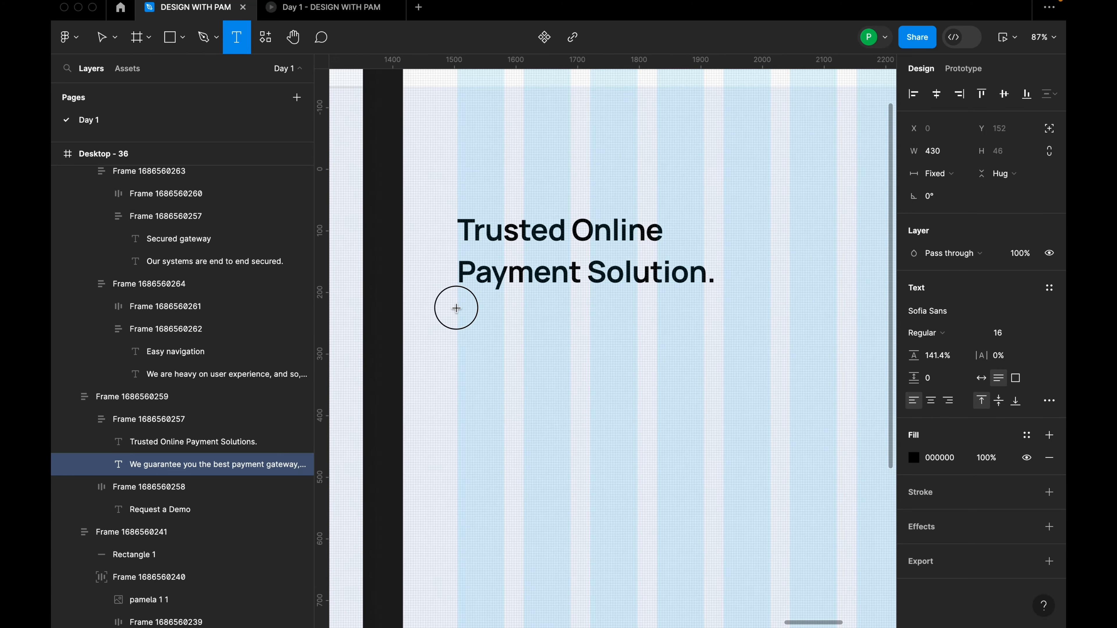
pyautogui.moveTo(455, 306); pyautogui.dragTo(704, 344)
pyautogui.press('super+v')
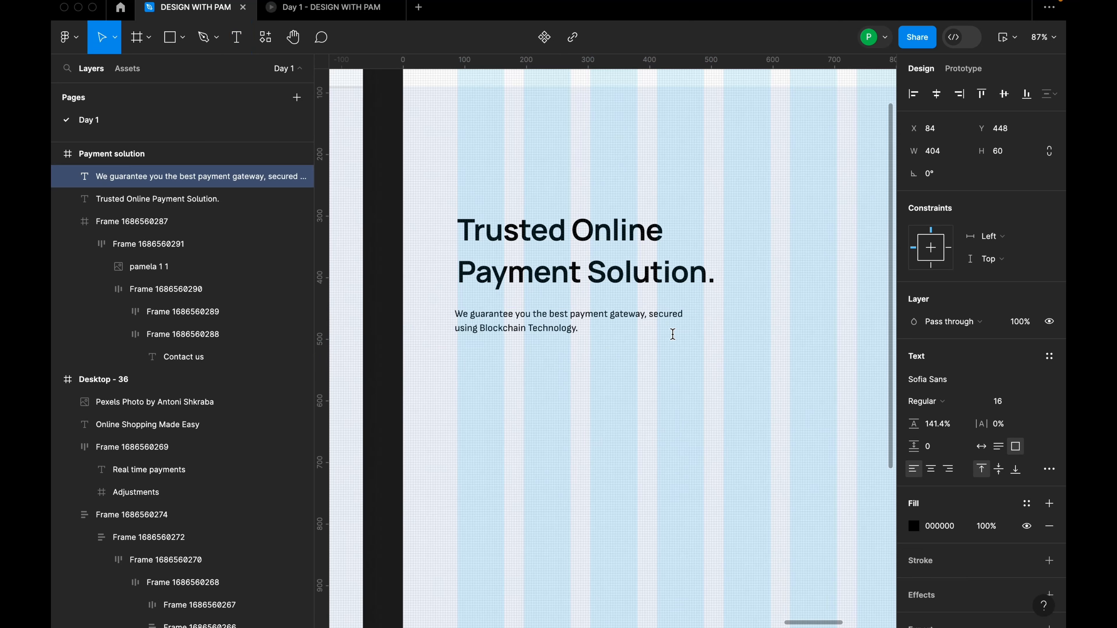
pyautogui.press('Escape')
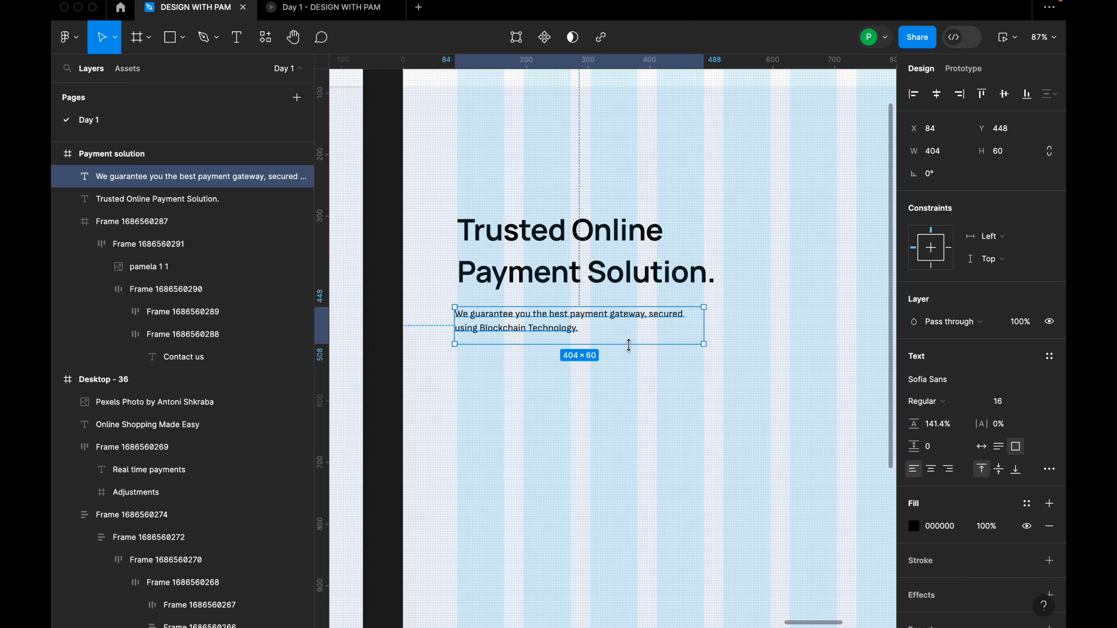
pyautogui.moveTo(628, 345); pyautogui.dragTo(628, 344)
# Select the guarantee paragraph together with the heading.
pyautogui.click(643, 371)
pyautogui.click(621, 338)
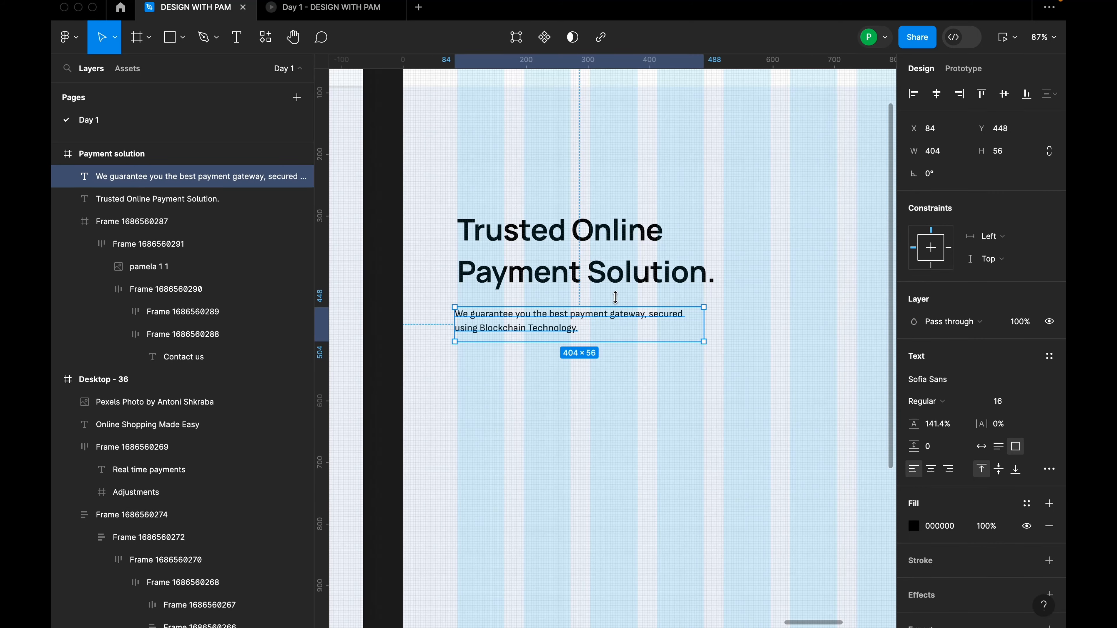
pyautogui.keyDown('shift'); pyautogui.click(618, 282); pyautogui.keyUp('shift')
pyautogui.click(701, 426)
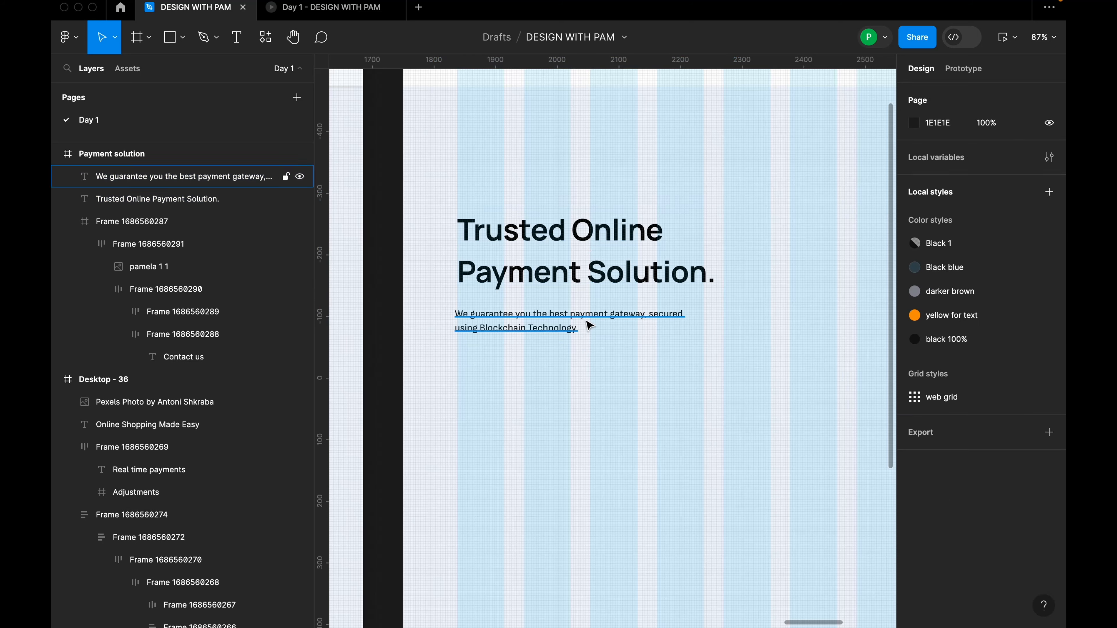
pyautogui.click(588, 321)
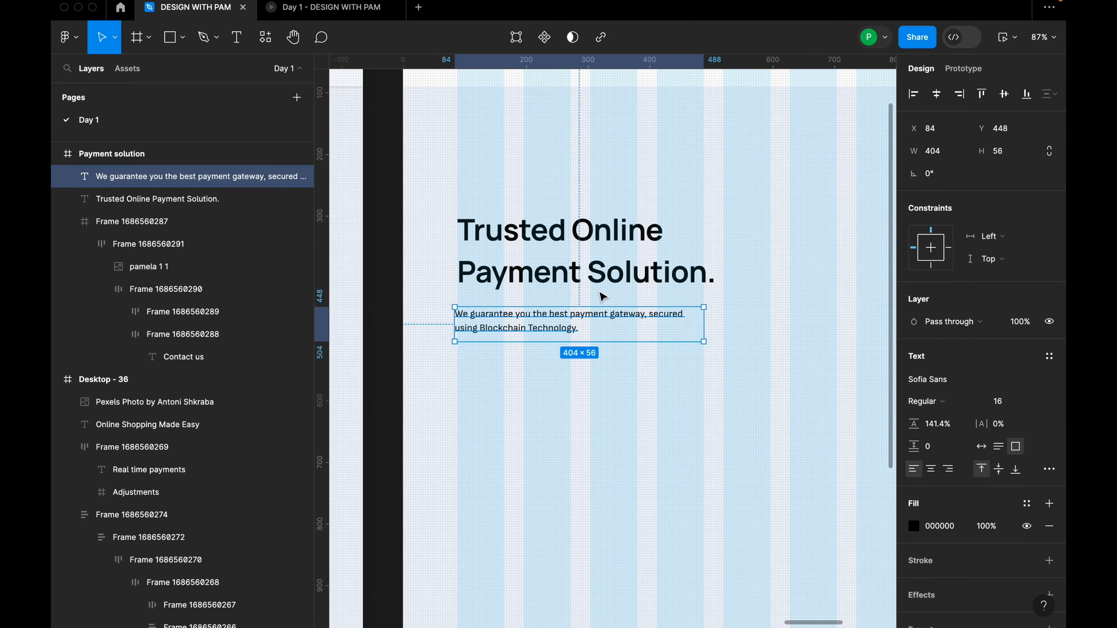
pyautogui.keyDown('shift'); pyautogui.click(603, 280); pyautogui.keyUp('shift')
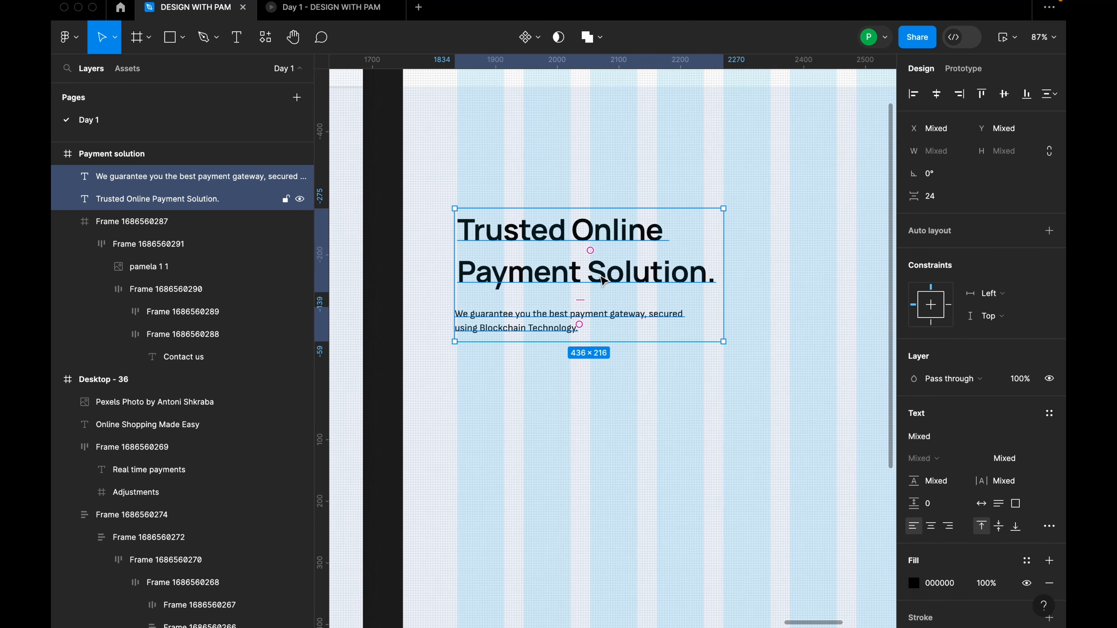
# Wrap heading and paragraph in a vertical auto layout with 24 spacing, nudged right to x 89.
pyautogui.hotkey('shift', 'a')
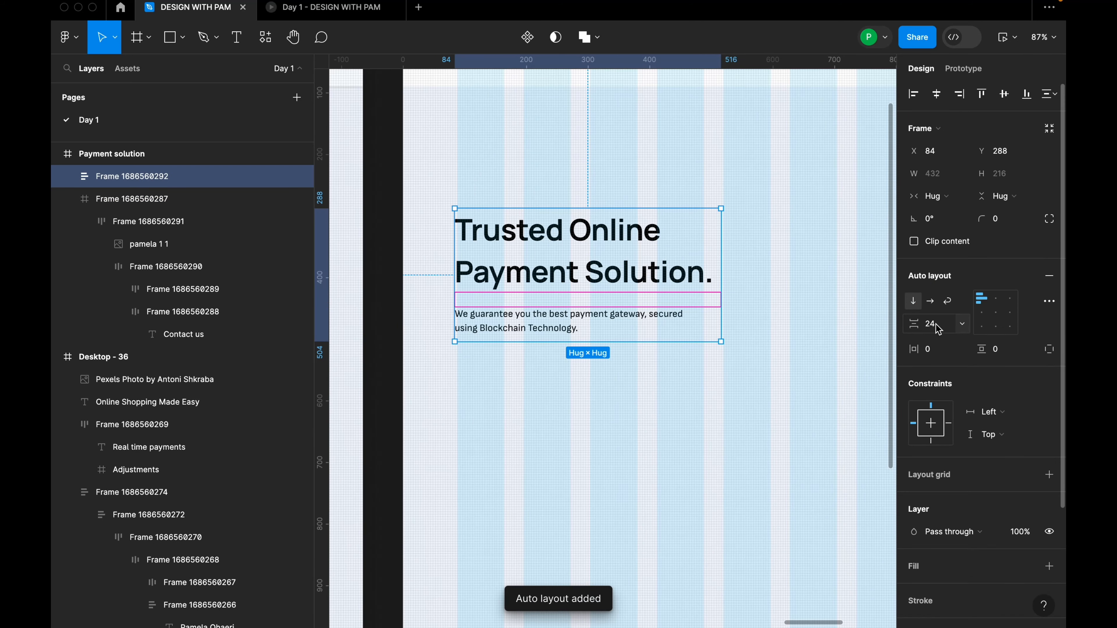
pyautogui.scroll(-2, 461, 357)
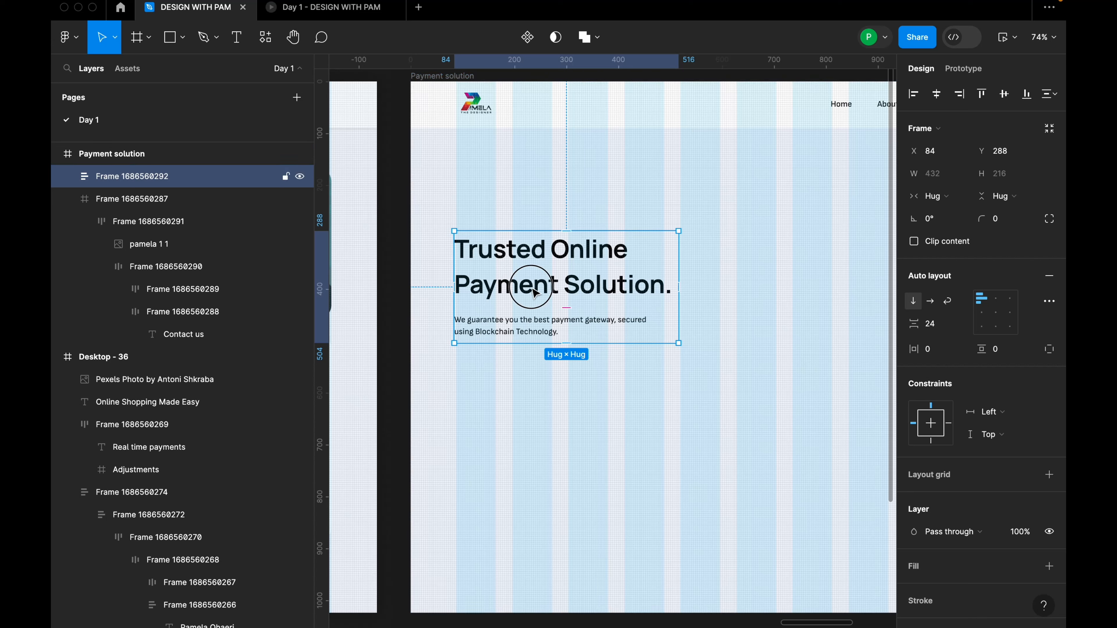
pyautogui.moveTo(533, 293); pyautogui.dragTo(537, 291)
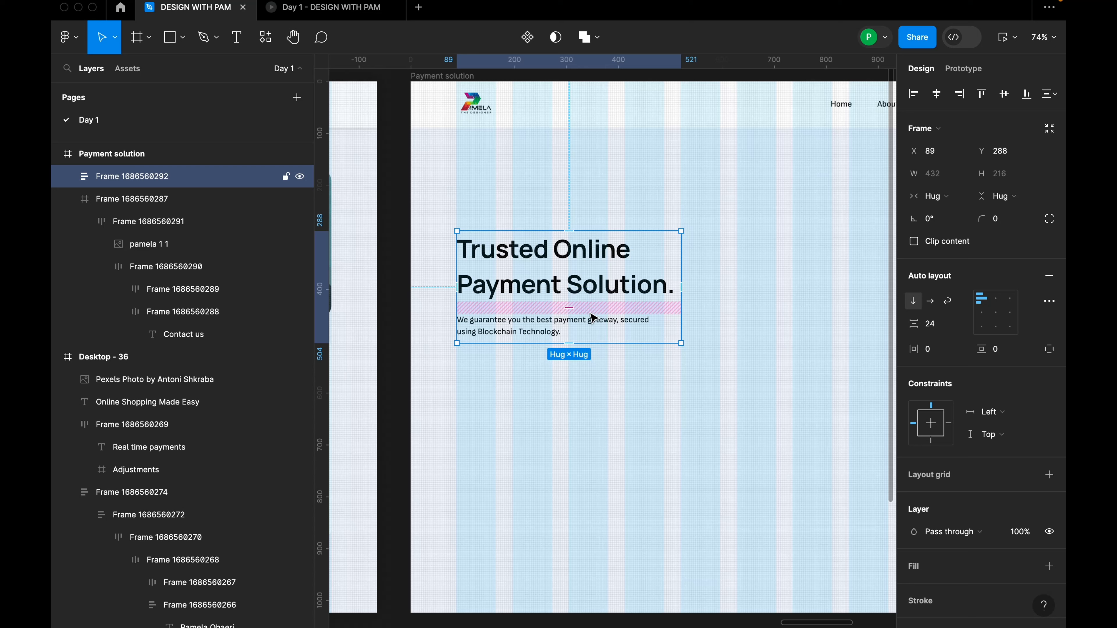
pyautogui.click(618, 381)
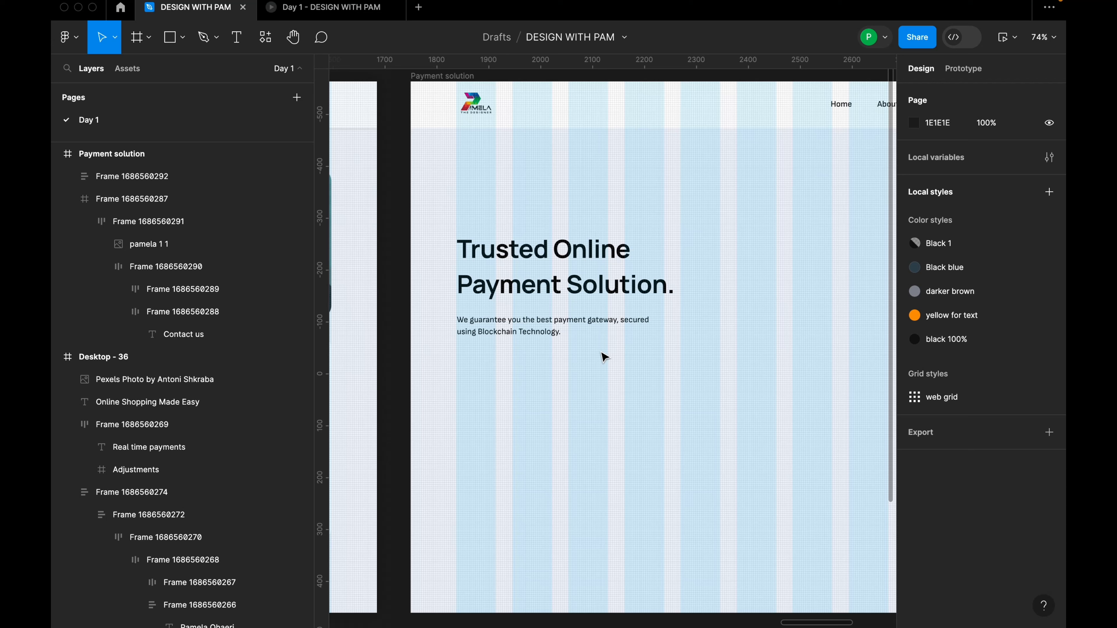
pyautogui.click(582, 306)
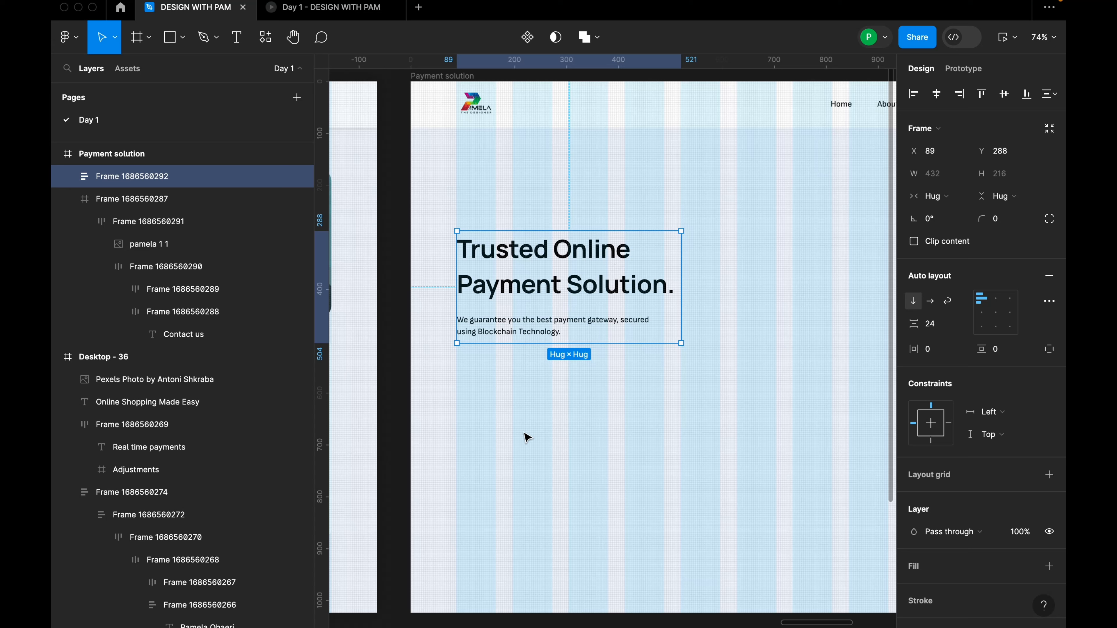
pyautogui.click(517, 407)
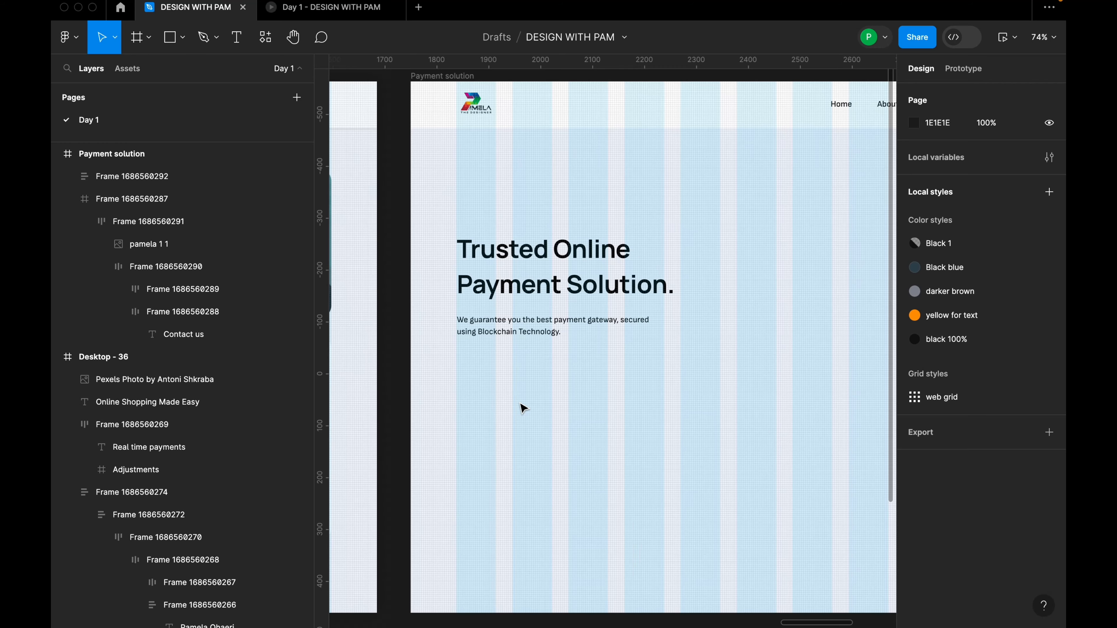
# Add a 'Request a demo' label under the paragraph and wrap it in its own auto layout frame.
pyautogui.press('t')
pyautogui.click(512, 396)
pyautogui.scroll(-5, 629, 404)
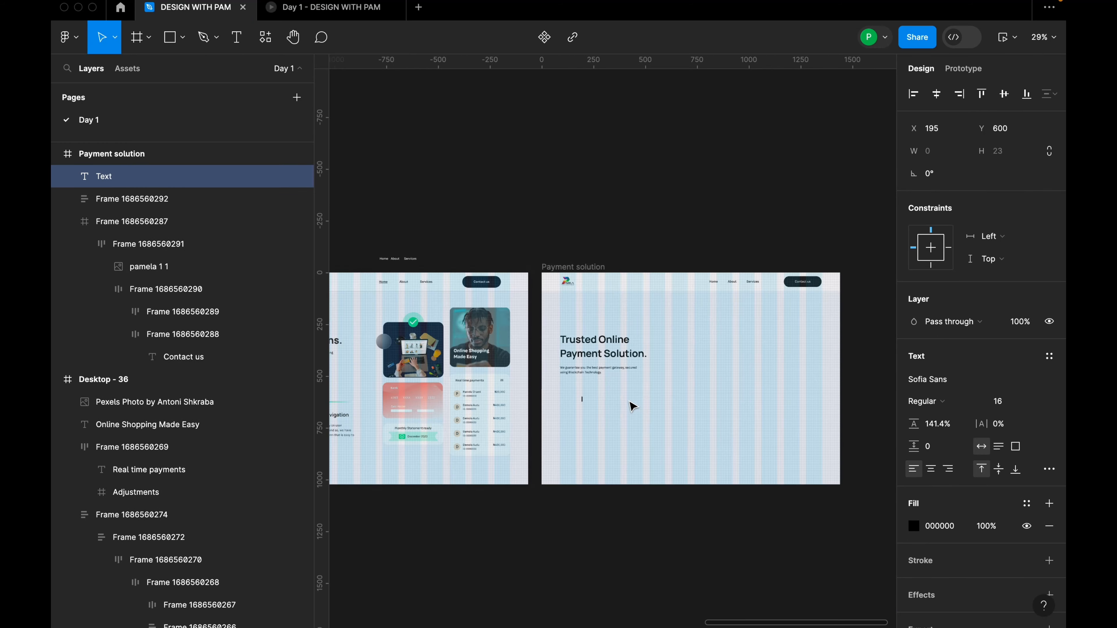
pyautogui.scroll(-3, 630, 402)
pyautogui.scroll(7, 435, 406)
pyautogui.scroll(-6, 409, 369)
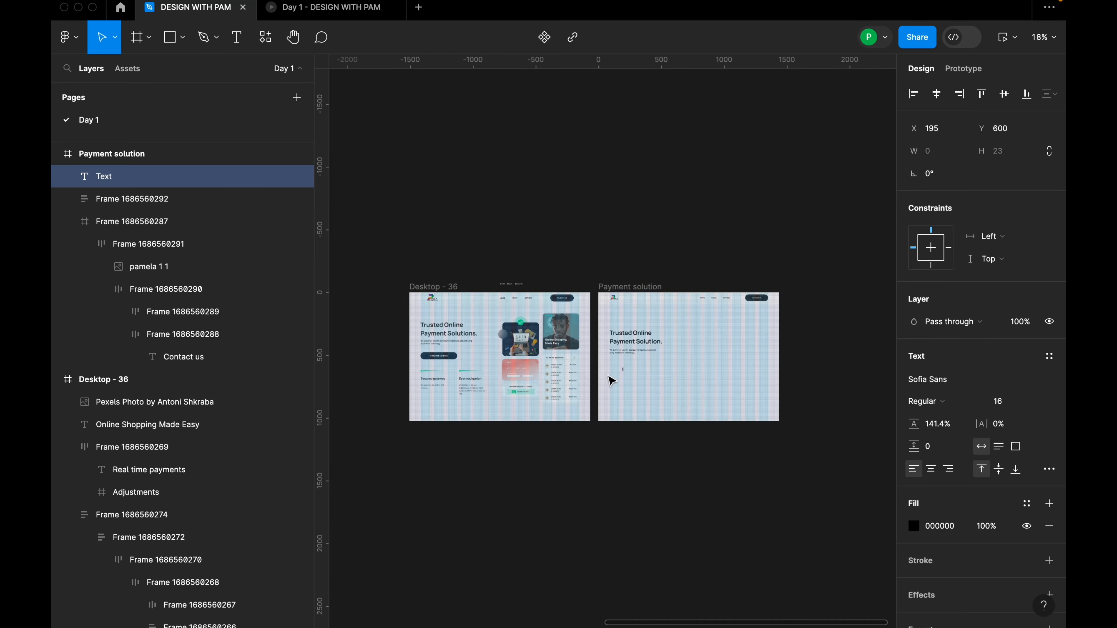
pyautogui.scroll(10, 611, 379)
pyautogui.write('R')
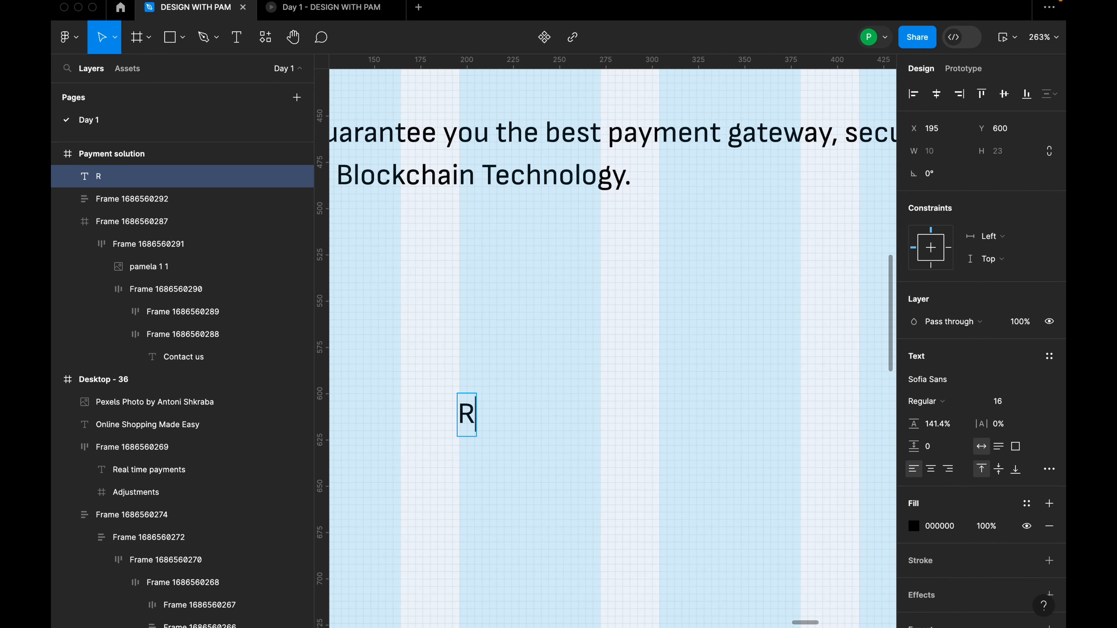
pyautogui.write('equest a')
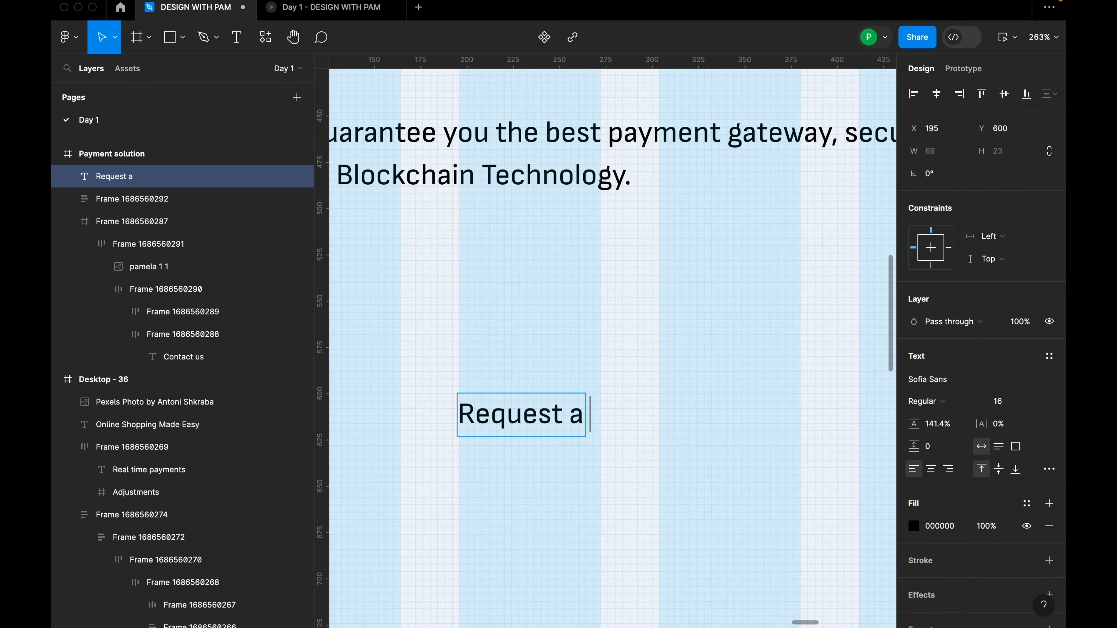
pyautogui.write(' demo')
pyautogui.press('Escape')
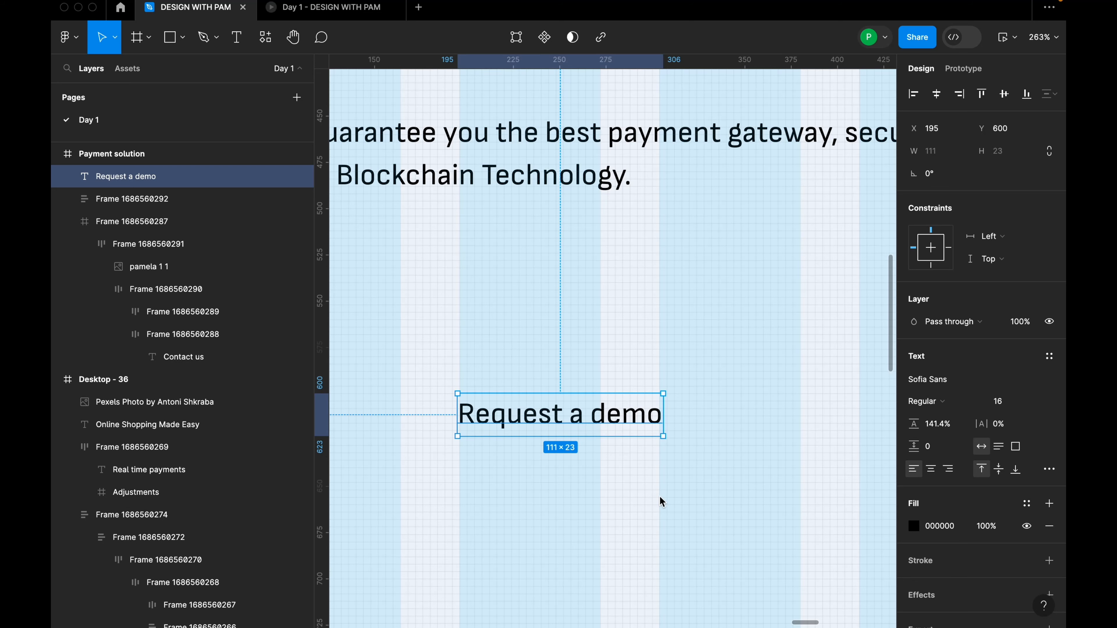
pyautogui.scroll(-1, 654, 485)
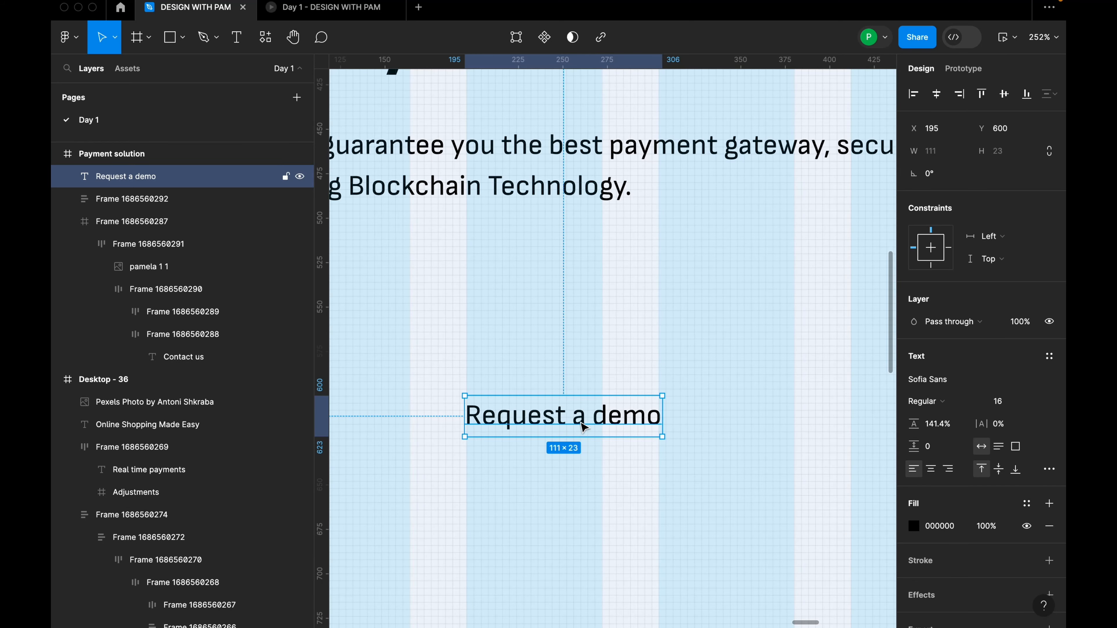
pyautogui.moveTo(580, 420); pyautogui.dragTo(531, 317)
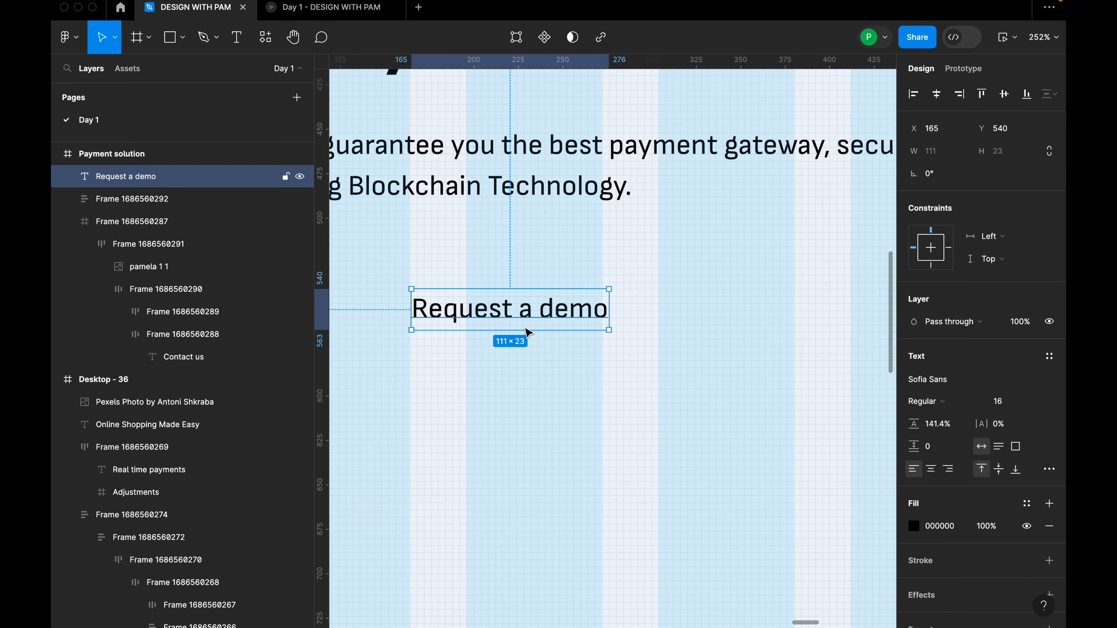
pyautogui.hotkey('shift', 'a')
pyautogui.scroll(-5, 528, 331)
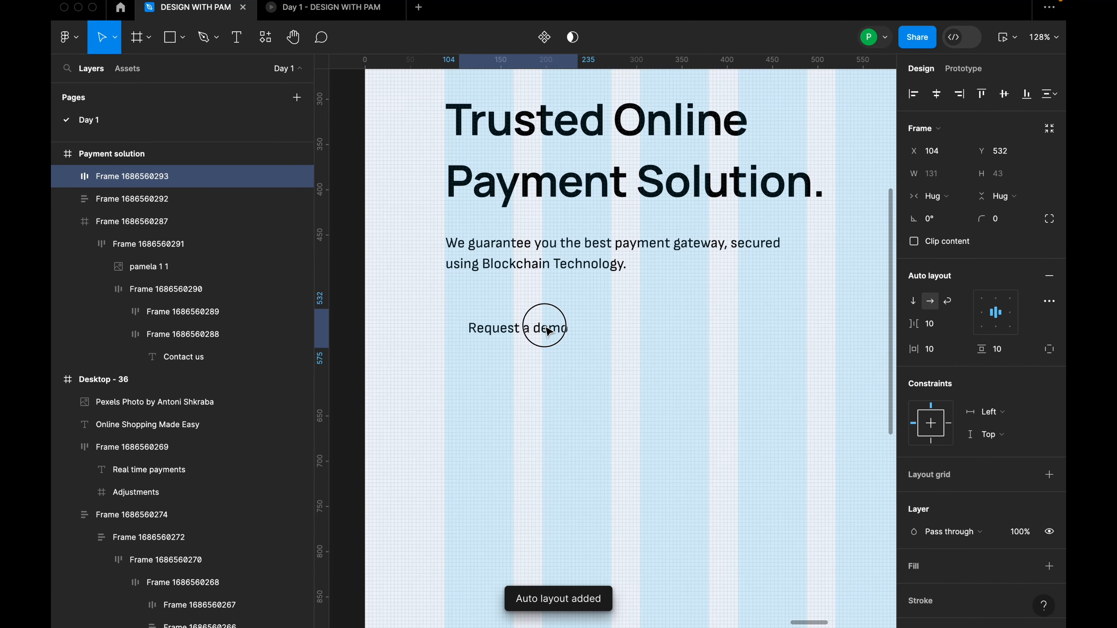
# Resize the Request a demo frame to 291×52 with its left edge at x 89.
pyautogui.moveTo(547, 331); pyautogui.dragTo(544, 331)
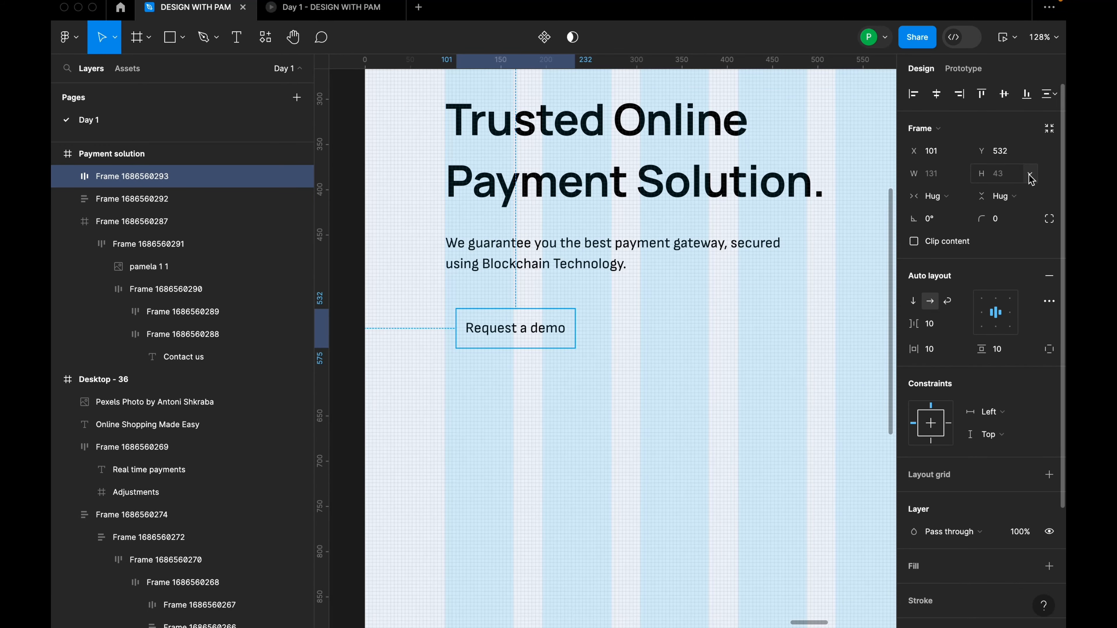
pyautogui.click(1019, 184)
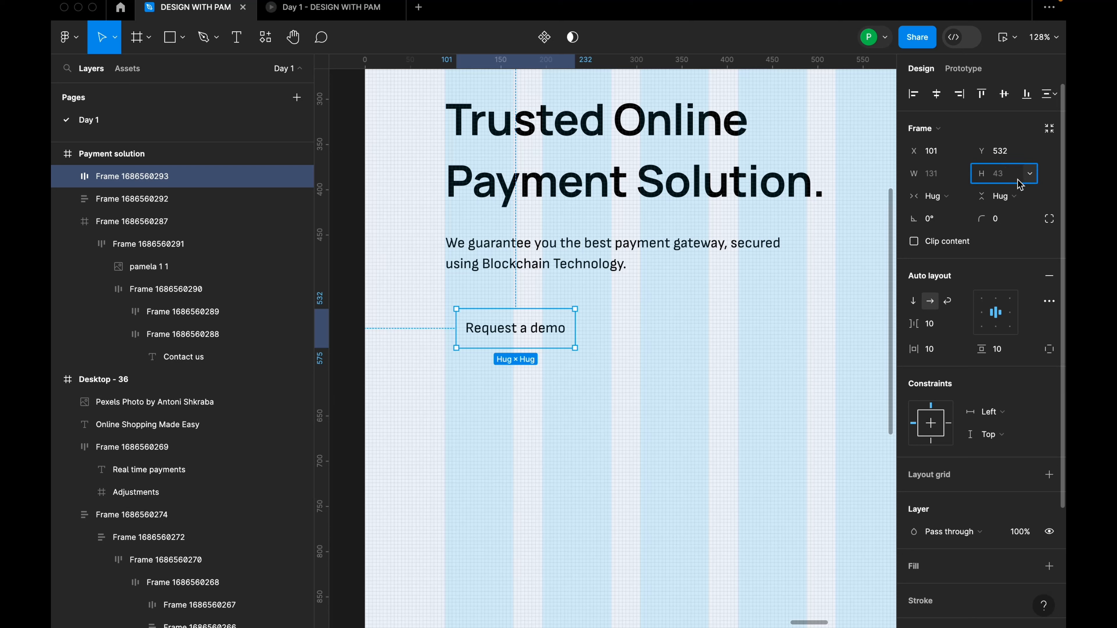
pyautogui.write('52')
pyautogui.press('Return')
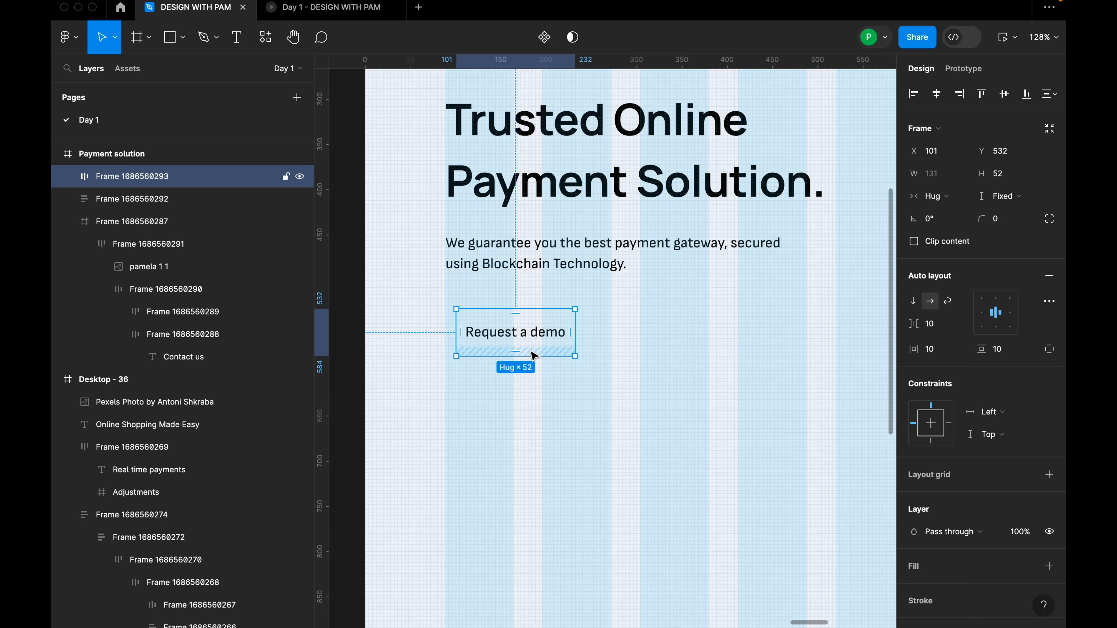
pyautogui.moveTo(528, 349); pyautogui.dragTo(523, 338)
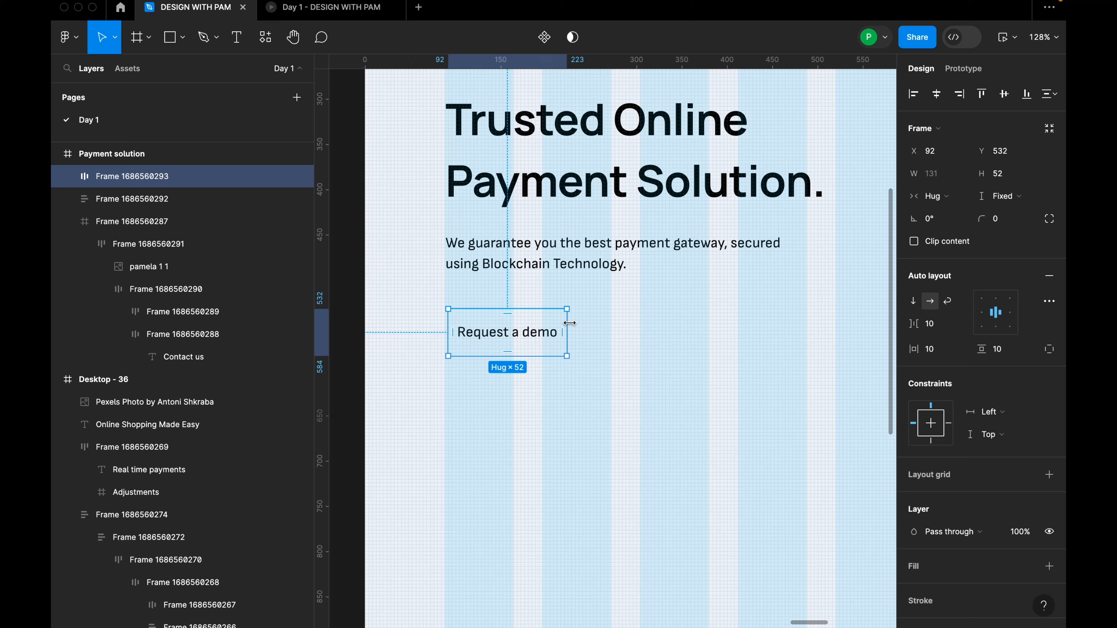
pyautogui.moveTo(570, 323); pyautogui.dragTo(711, 347)
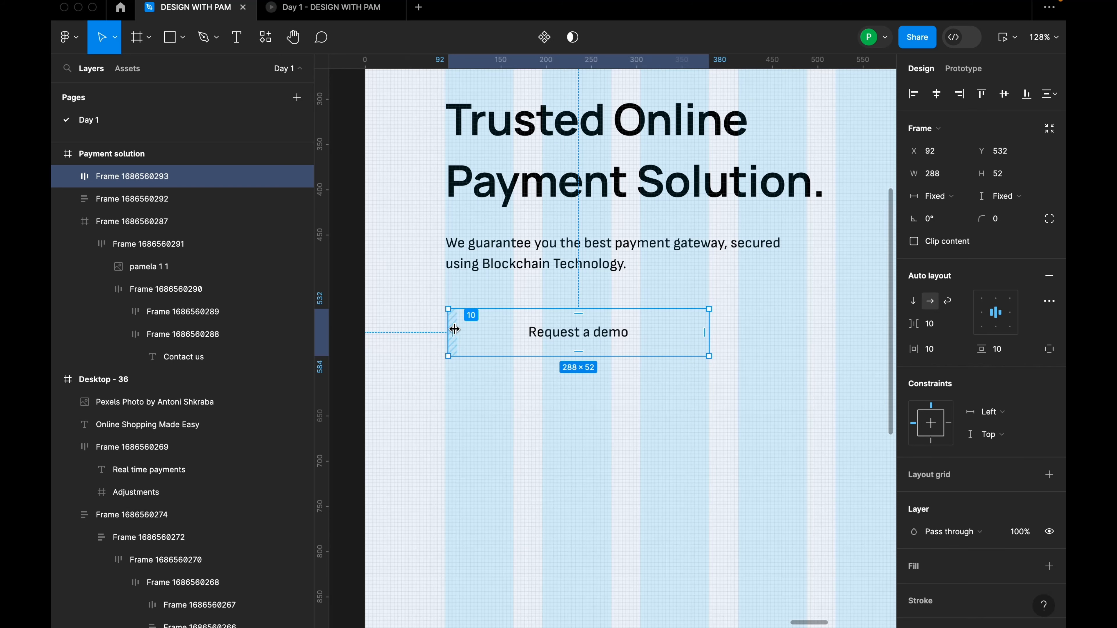
pyautogui.moveTo(448, 329); pyautogui.dragTo(445, 329)
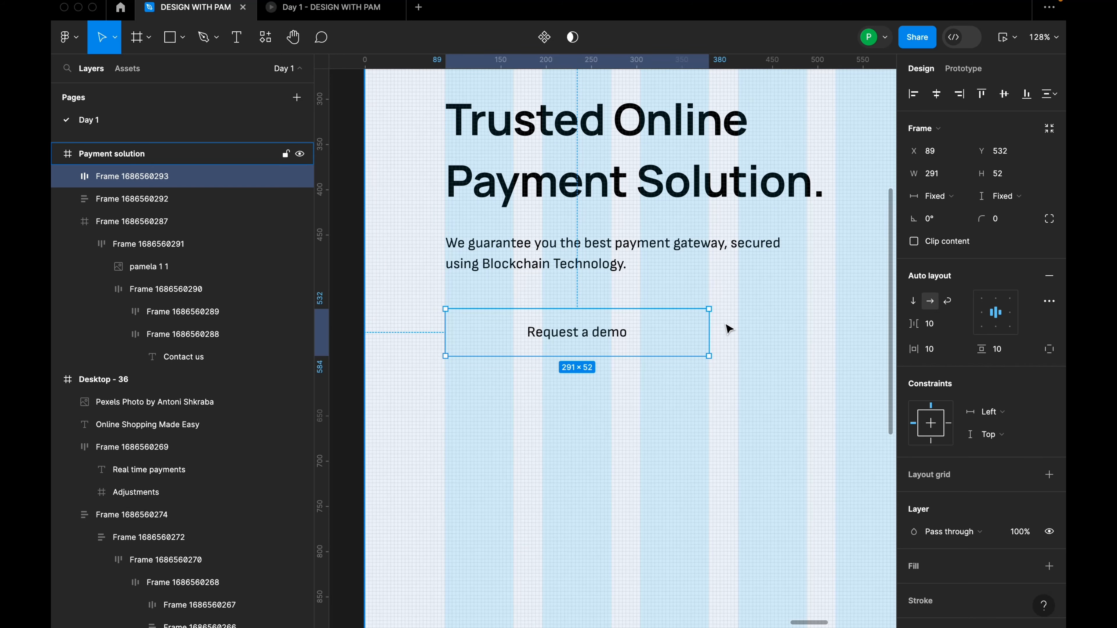
pyautogui.scroll(-2, 728, 329)
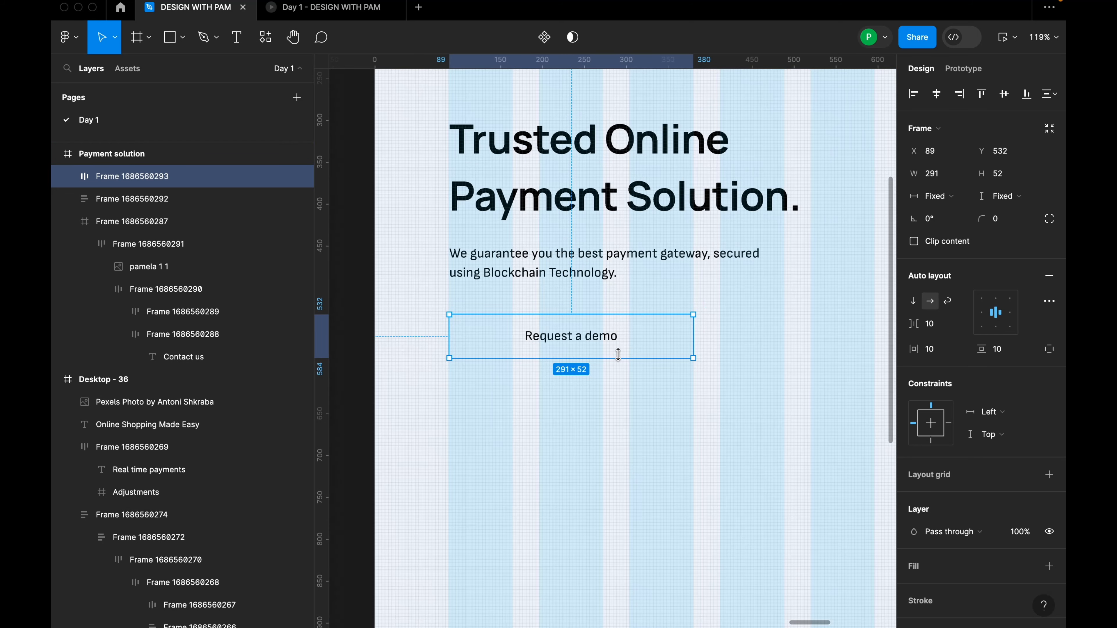
pyautogui.scroll(2, 618, 355)
# Give the button a 100 corner radius and extend its left edge by one pixel.
pyautogui.click(1003, 222)
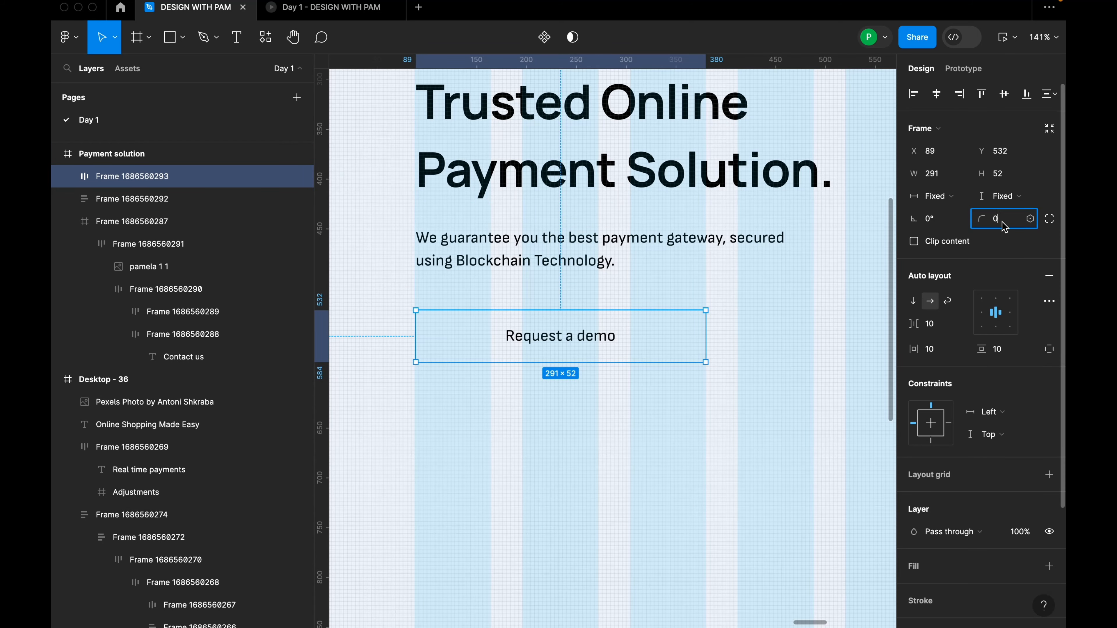
pyautogui.press('super+a')
pyautogui.press('Return')
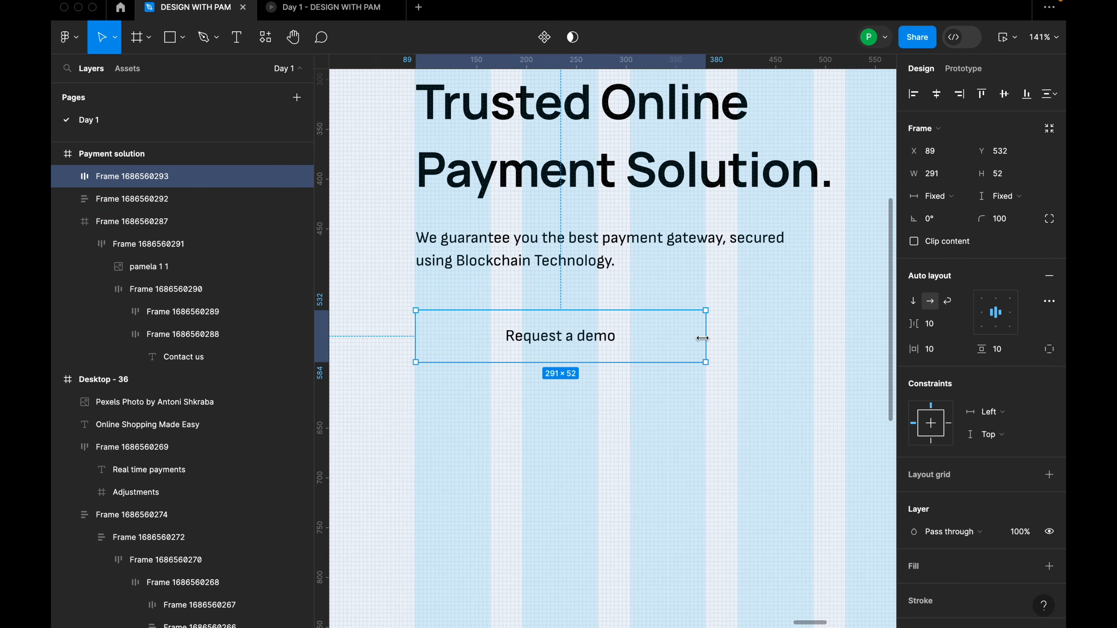
pyautogui.scroll(5, 700, 341)
pyautogui.scroll(10, 706, 315)
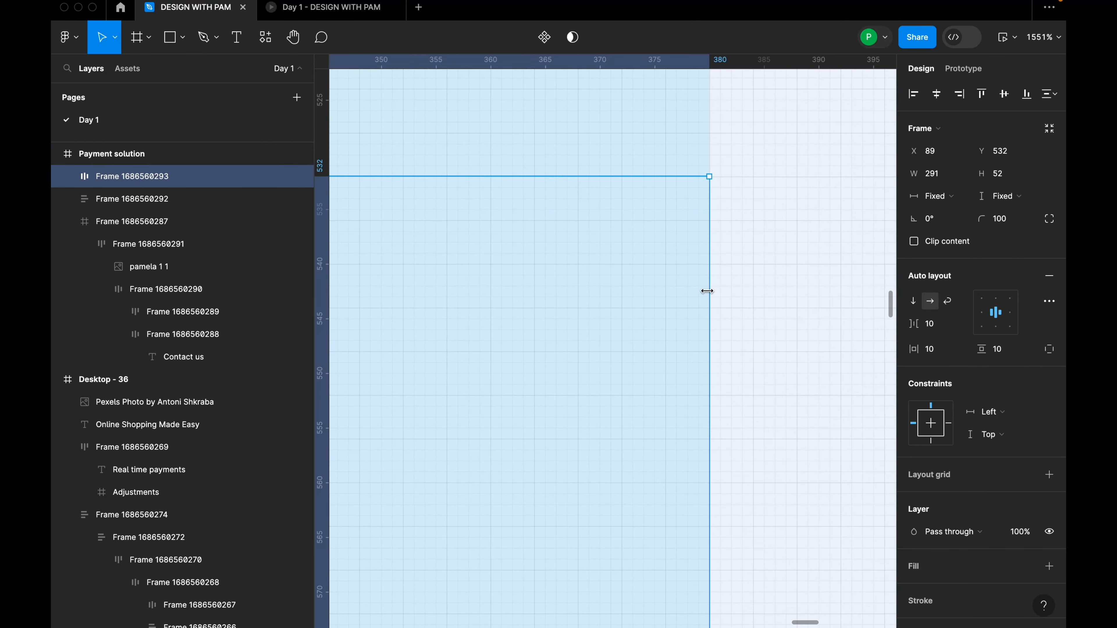
pyautogui.scroll(-10, 765, 300)
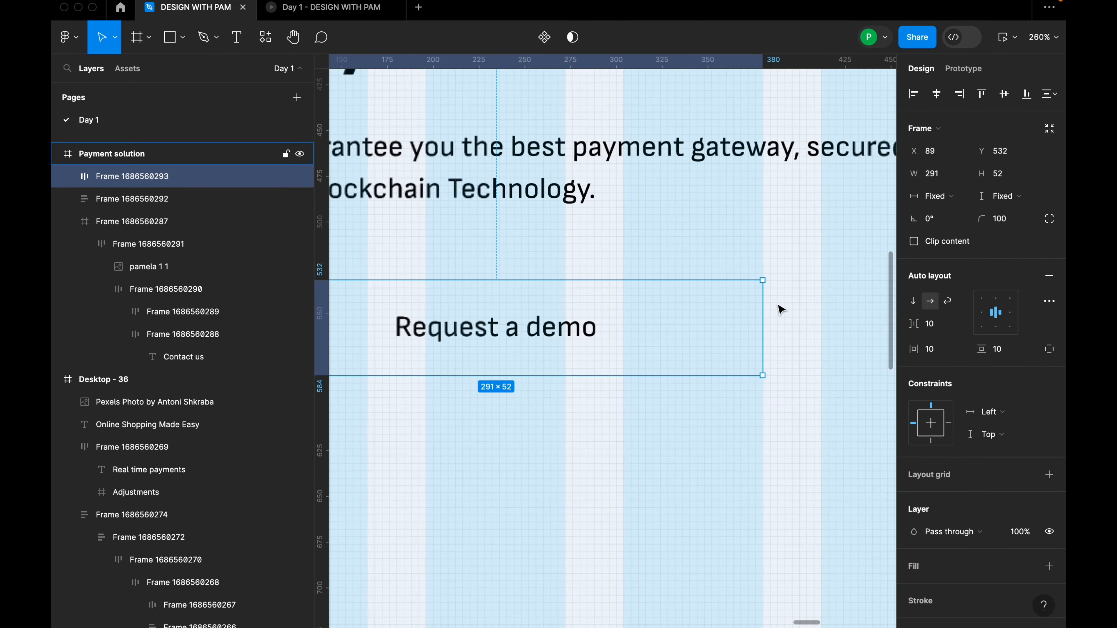
pyautogui.scroll(-4, 460, 369)
pyautogui.scroll(10, 352, 335)
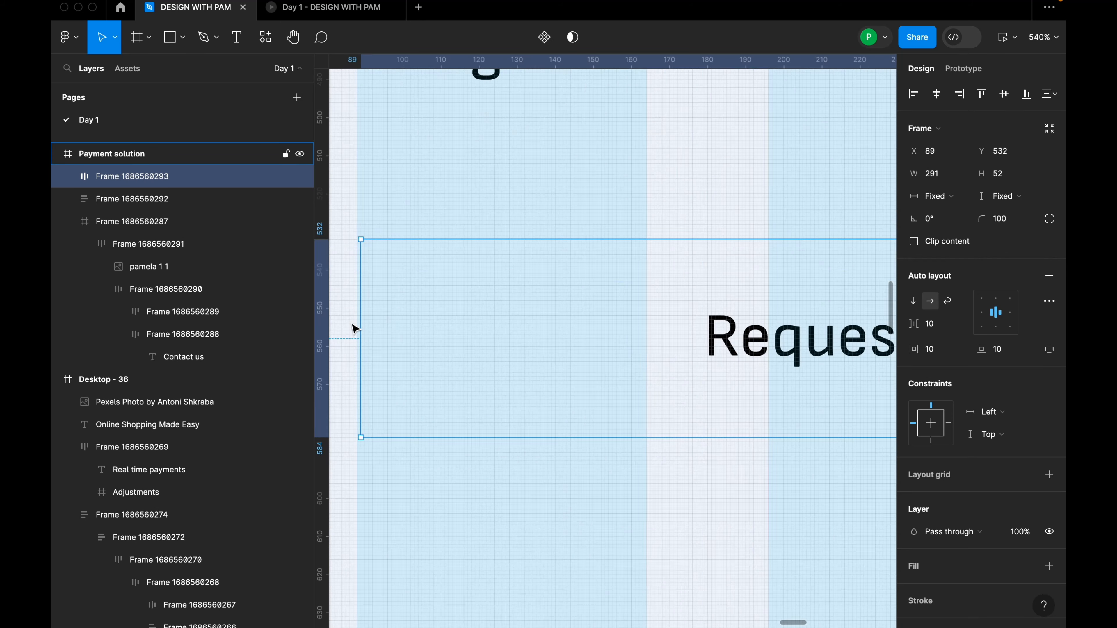
pyautogui.moveTo(363, 303); pyautogui.dragTo(360, 302)
# Set the button's auto layout padding to 24 horizontal and 8 vertical.
pyautogui.scroll(-6, 586, 272)
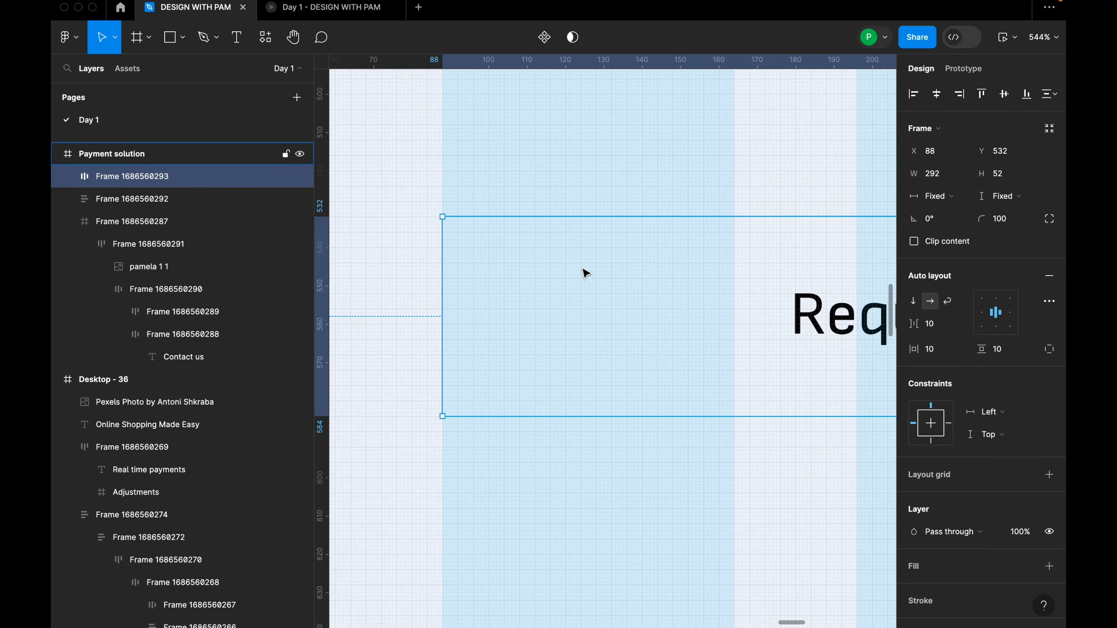
pyautogui.scroll(-3, 579, 284)
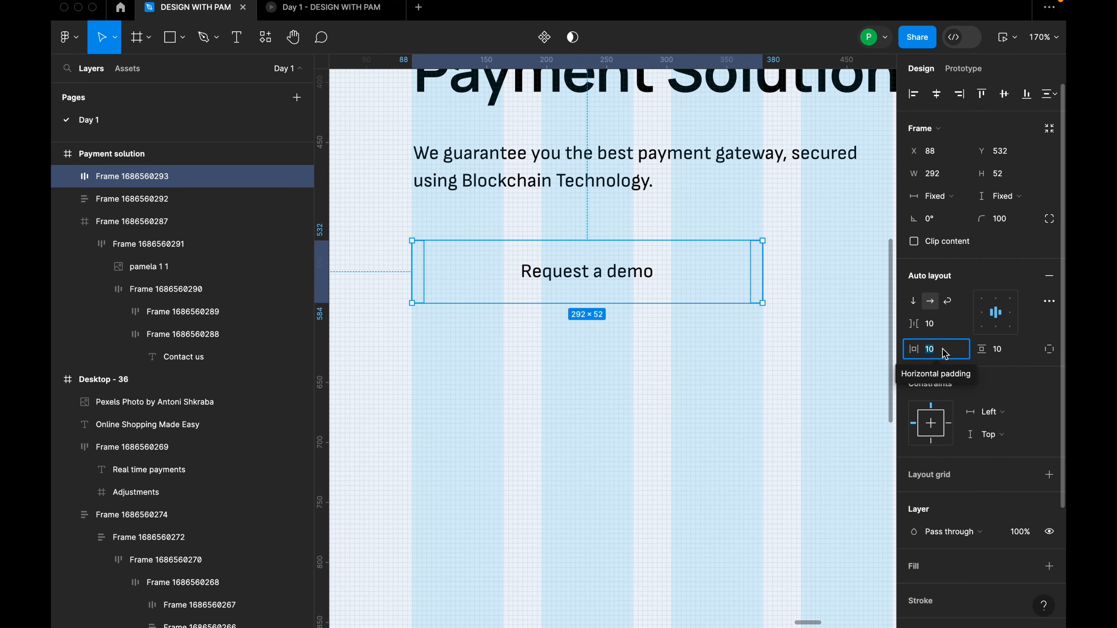
pyautogui.scroll(2, 855, 324)
pyautogui.click(952, 352)
pyautogui.write('24')
pyautogui.press('Return')
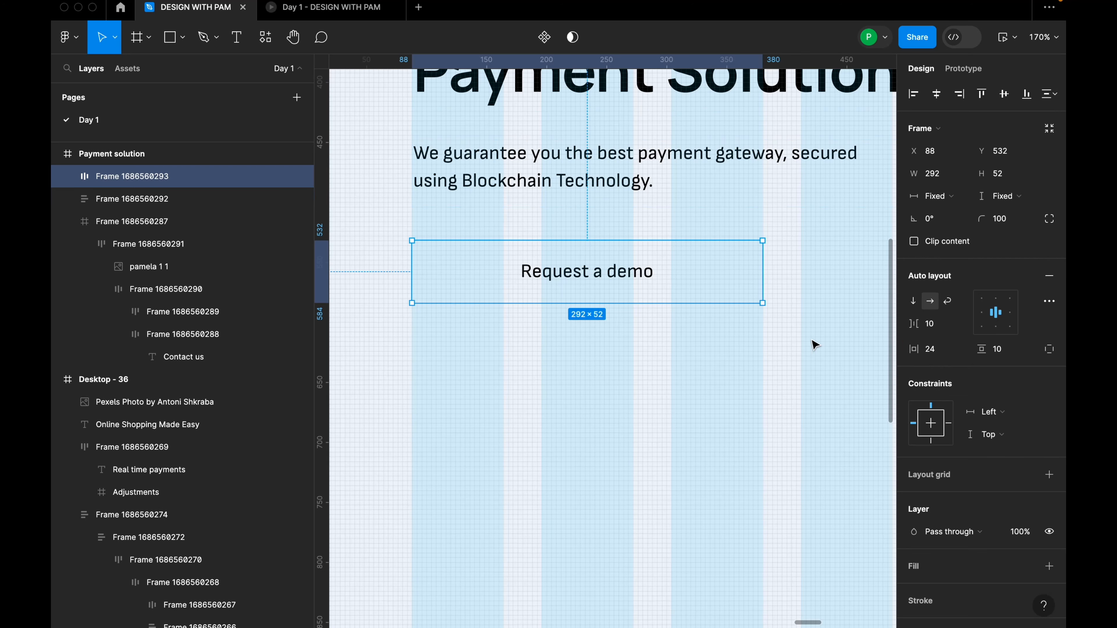
pyautogui.click(1002, 355)
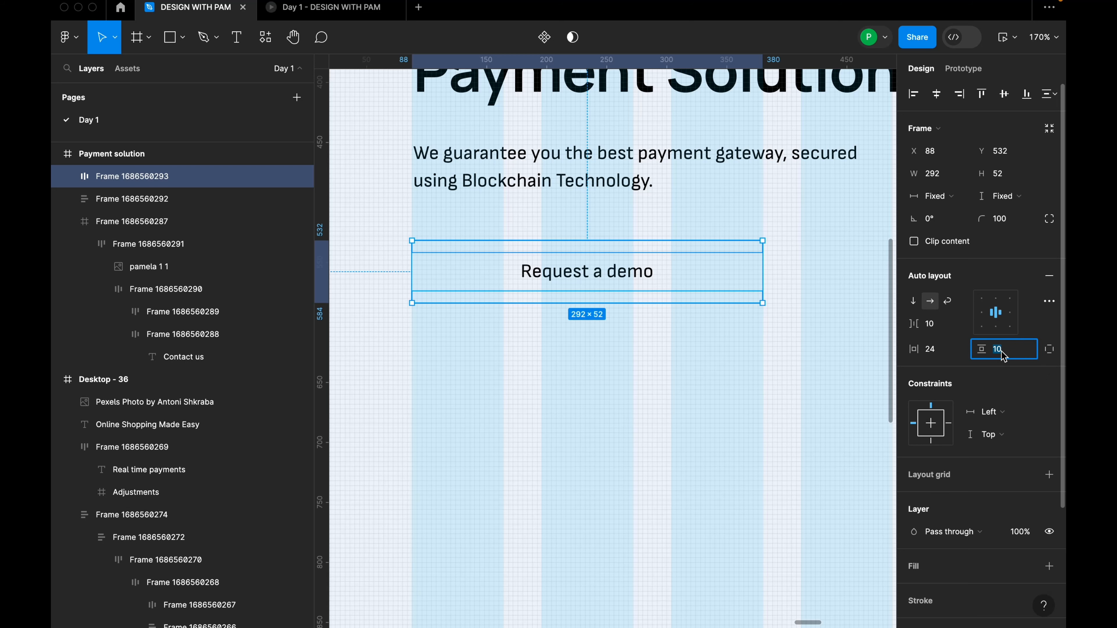
pyautogui.press('Return')
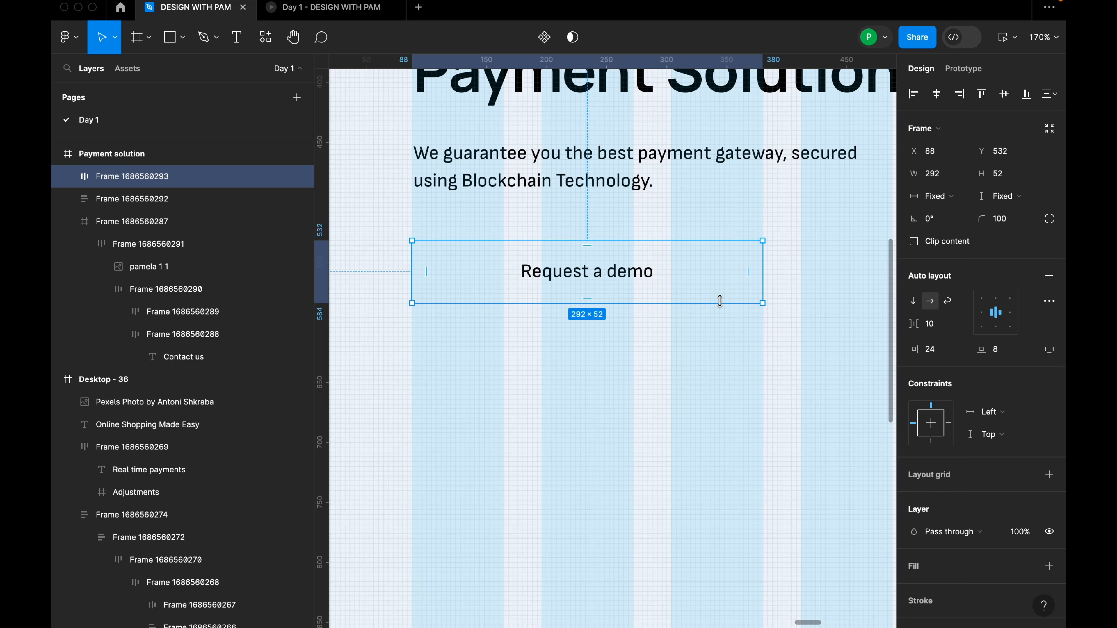
pyautogui.scroll(-3, 576, 267)
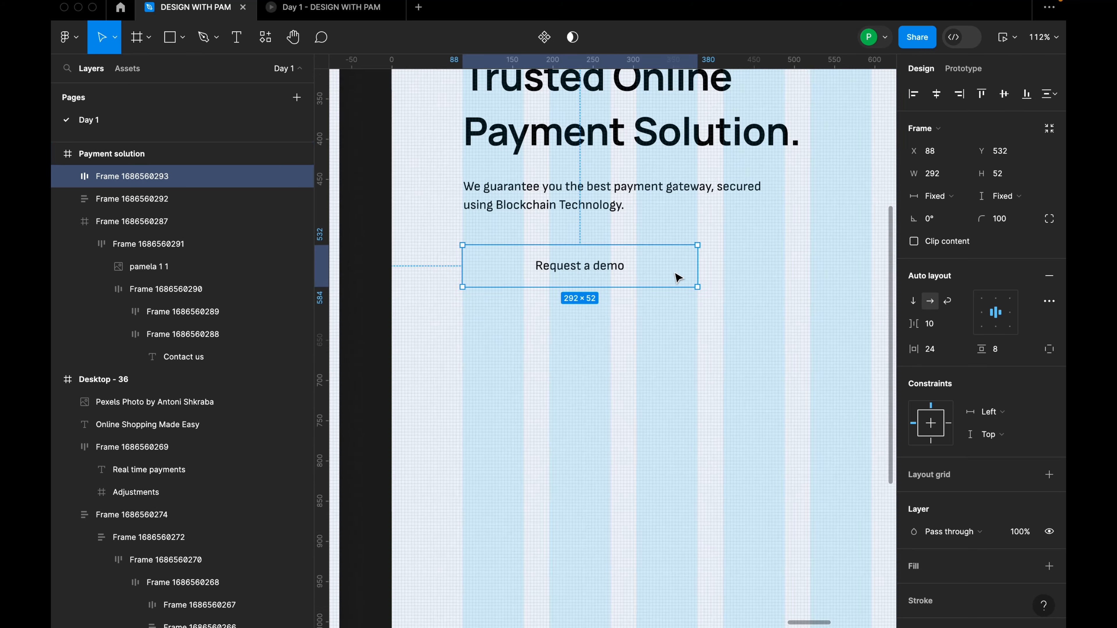
pyautogui.scroll(3, 678, 277)
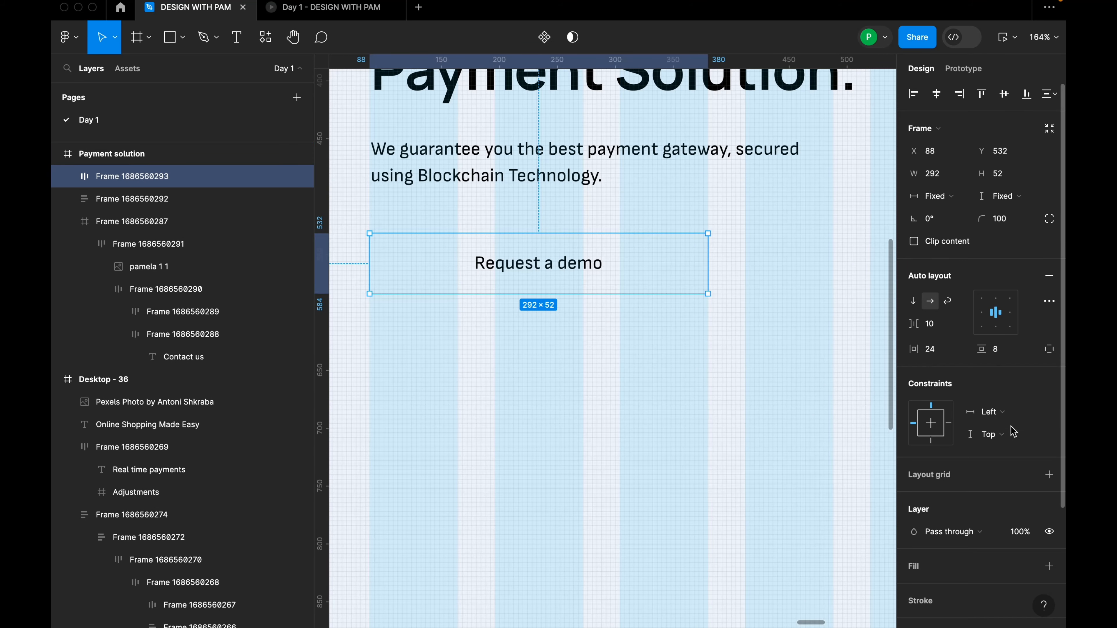
pyautogui.scroll(-3, 1013, 432)
# Fill the button with the 'black 100%' colour style and make its label text white.
pyautogui.click(1049, 414)
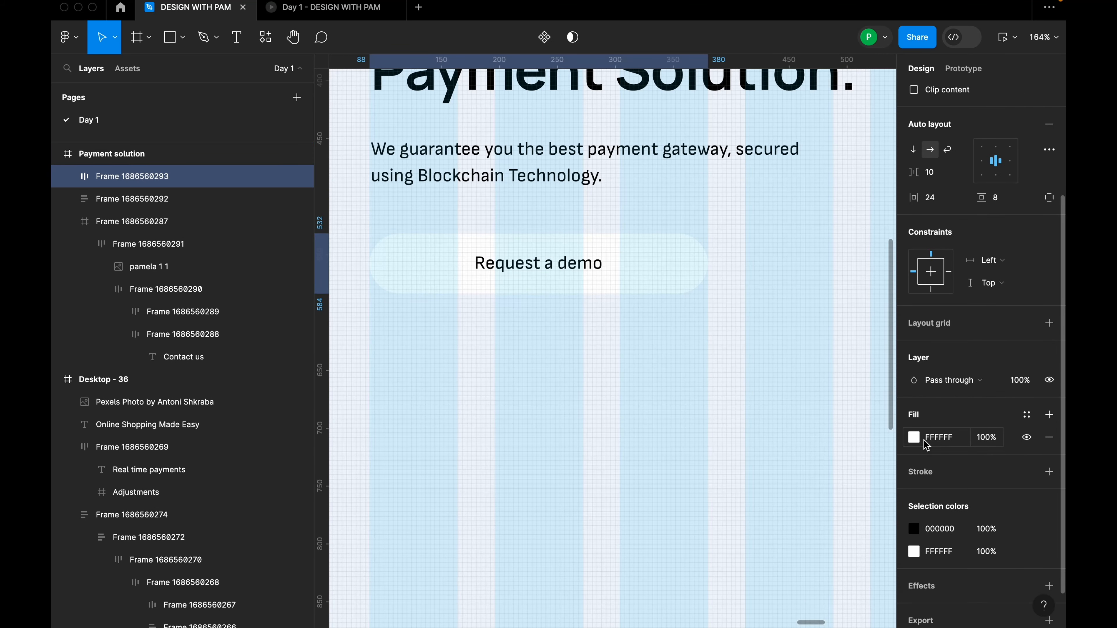
pyautogui.click(1026, 413)
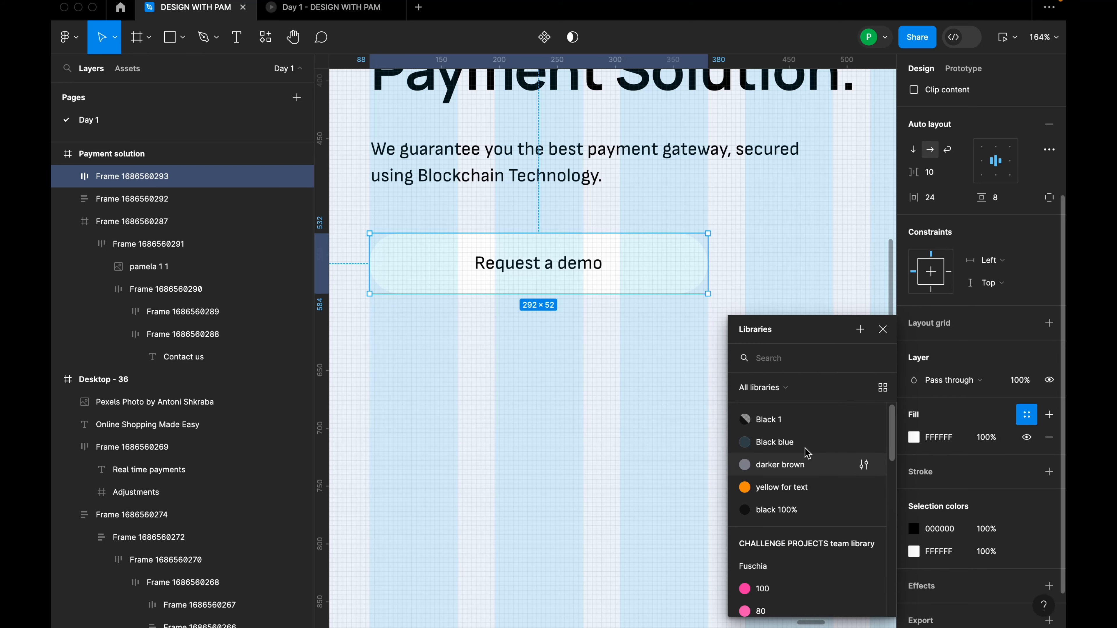
pyautogui.click(787, 511)
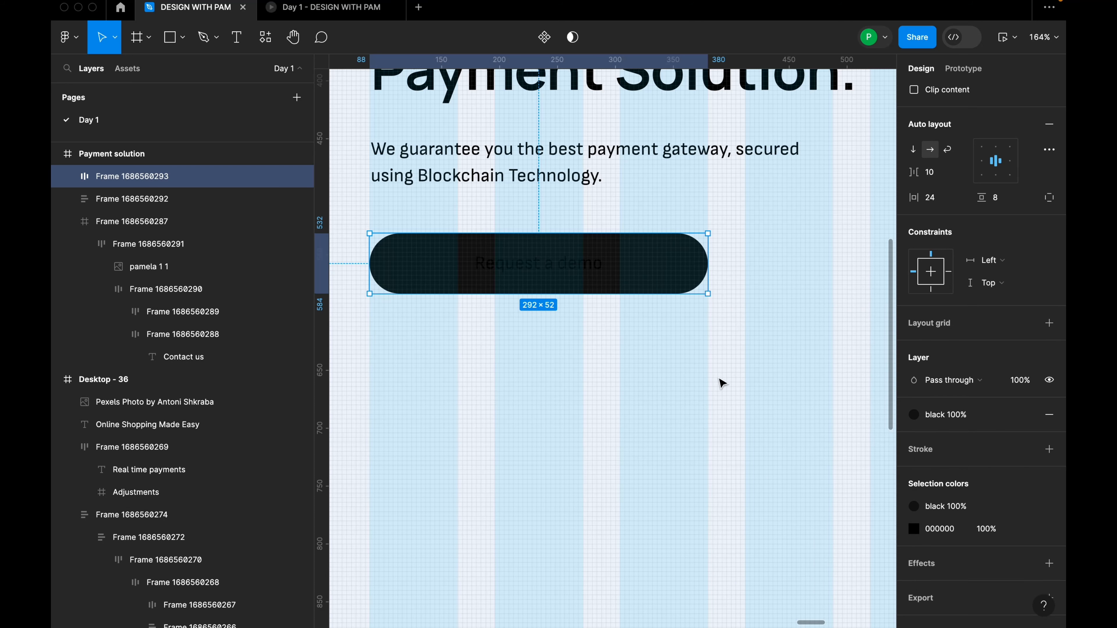
pyautogui.click(548, 266)
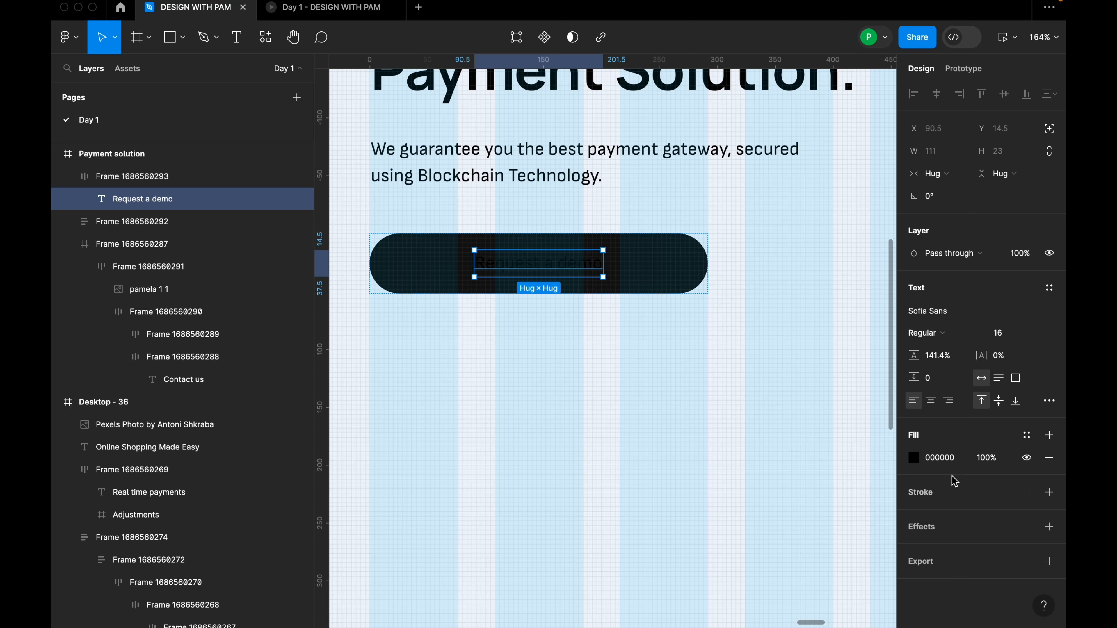
pyautogui.click(915, 458)
pyautogui.moveTo(750, 276); pyautogui.dragTo(721, 265)
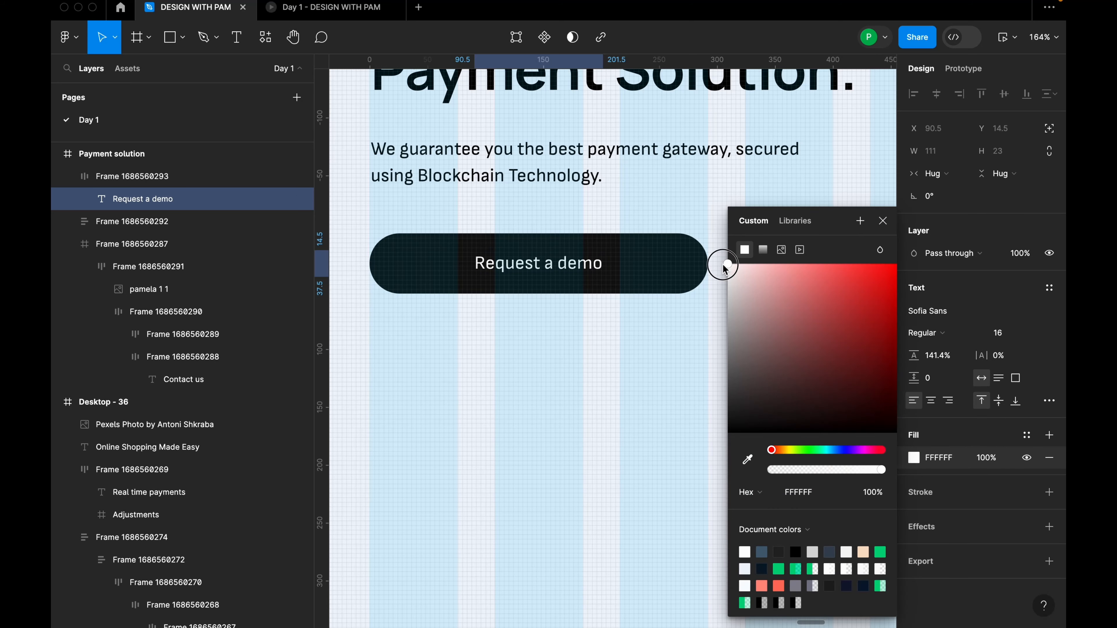
pyautogui.click(631, 379)
# Set the Request a demo label to font size 20, Bold weight.
pyautogui.doubleClick(559, 273)
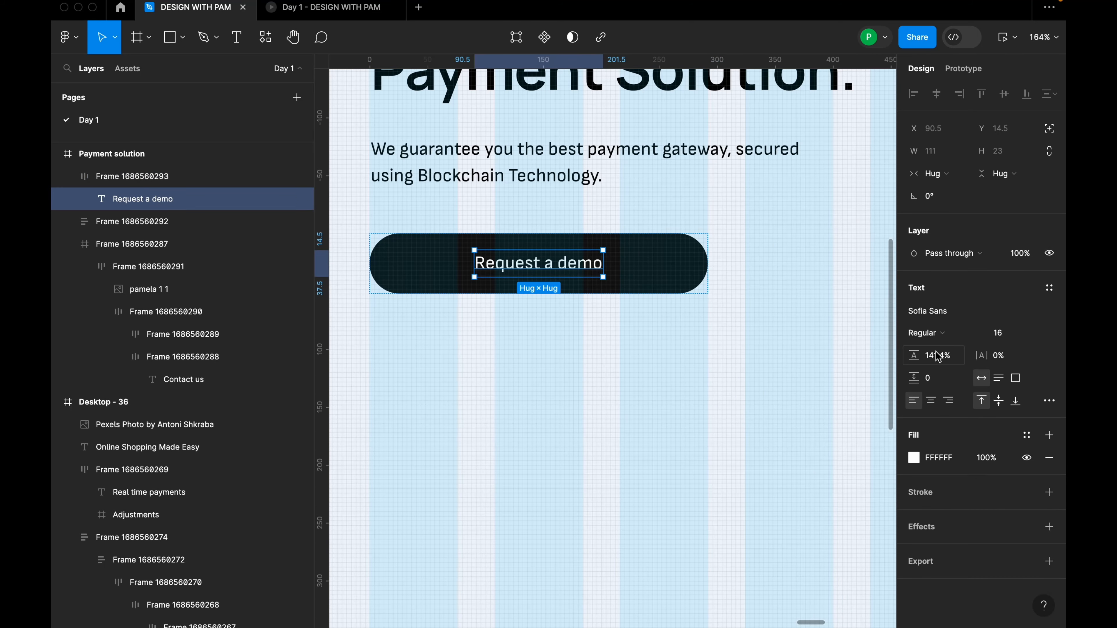
pyautogui.click(1035, 335)
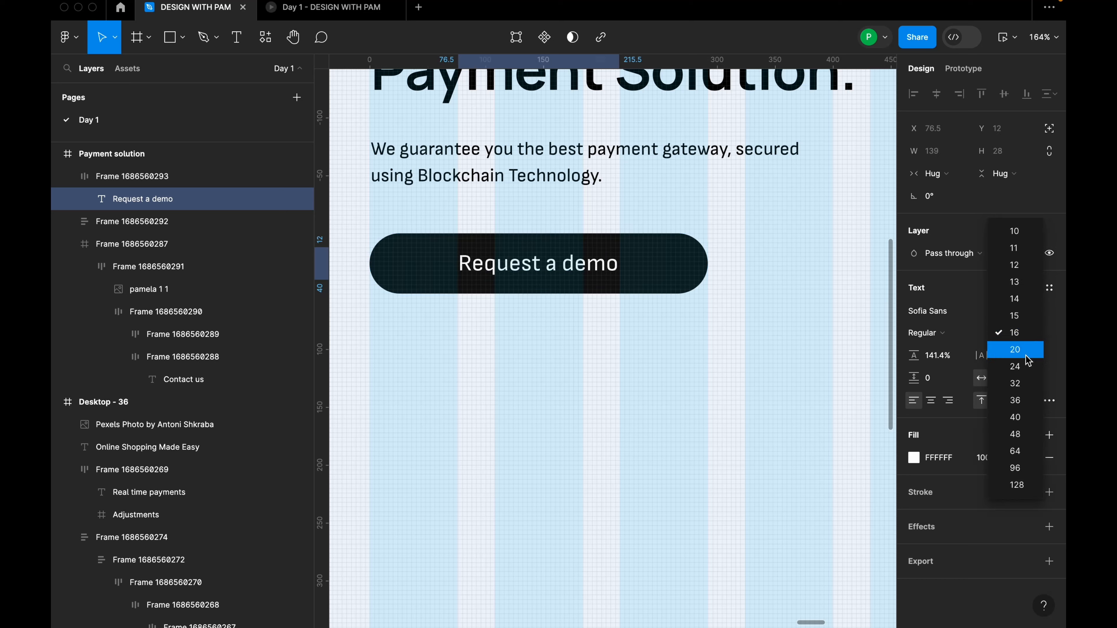
pyautogui.click(1026, 351)
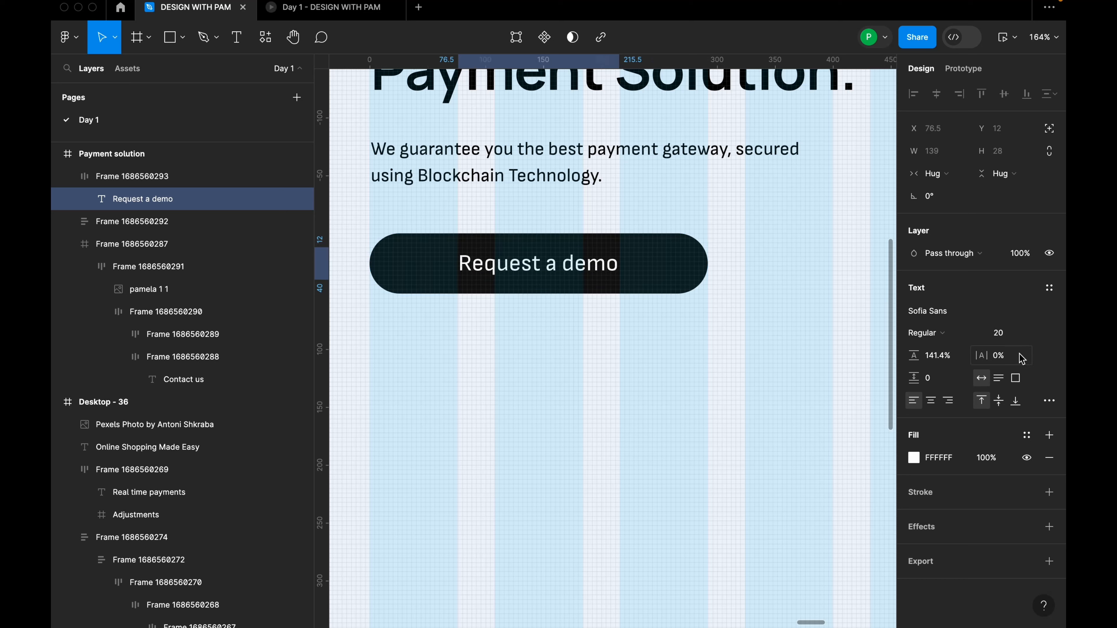
pyautogui.click(936, 334)
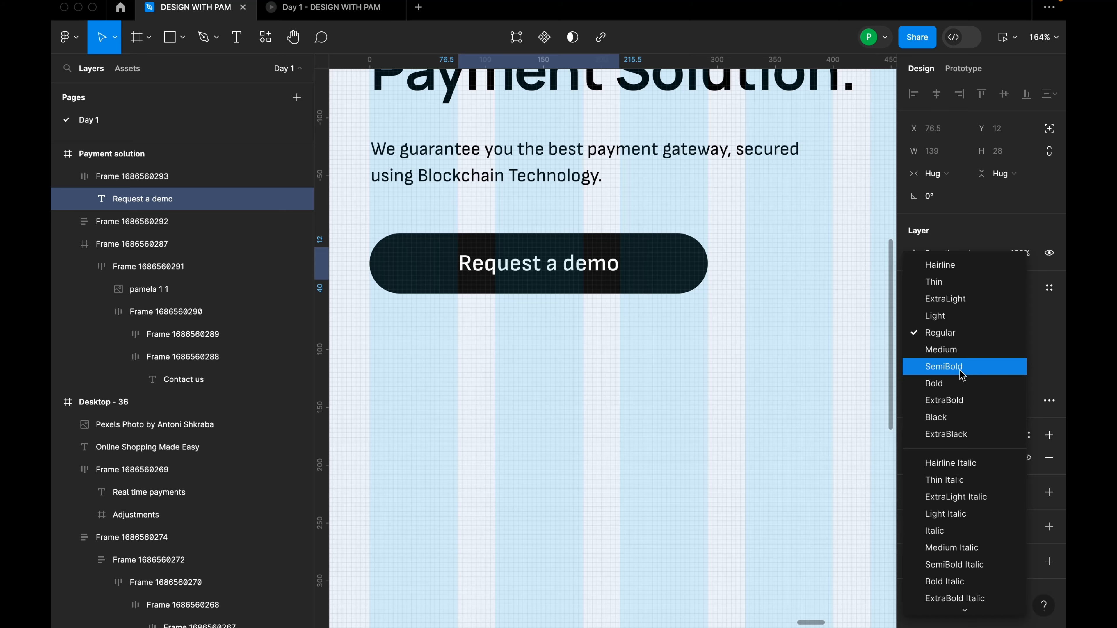
pyautogui.click(962, 383)
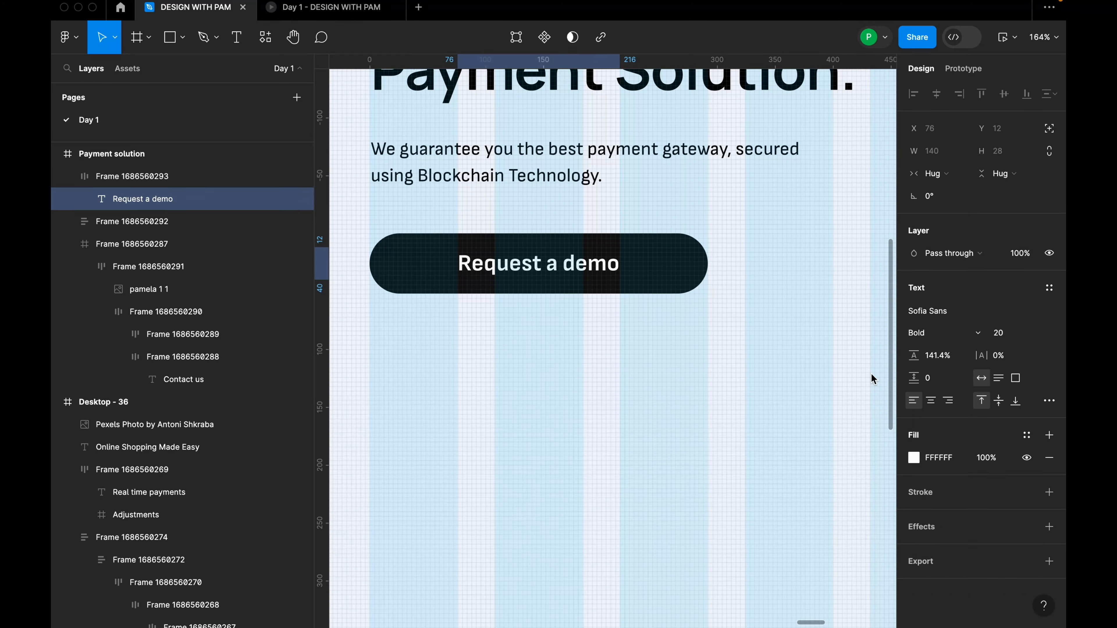
pyautogui.click(457, 319)
pyautogui.scroll(-10, 598, 367)
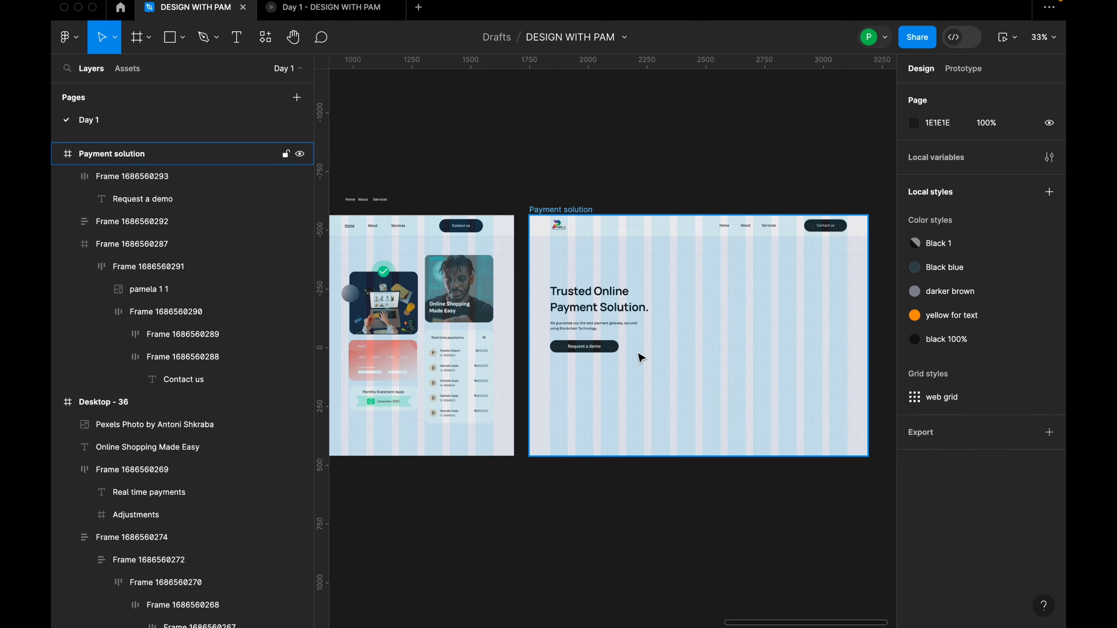
# Wrap the text block and Request a demo button in a vertical auto layout with 48 spacing.
pyautogui.scroll(4, 641, 358)
pyautogui.click(571, 345)
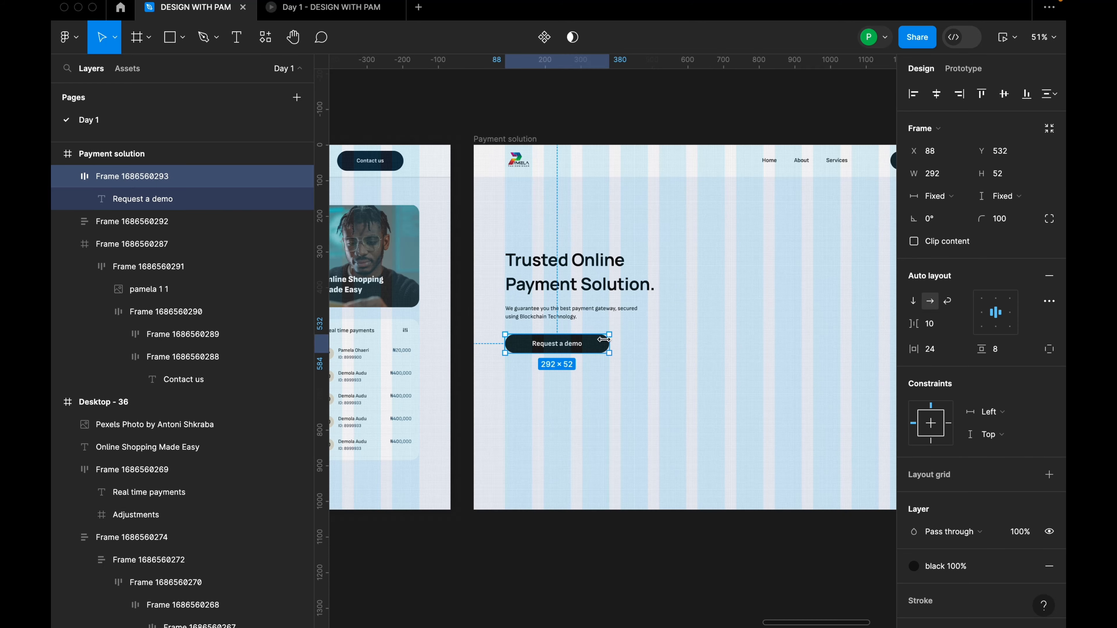
pyautogui.keyDown('shift'); pyautogui.click(576, 296); pyautogui.keyUp('shift')
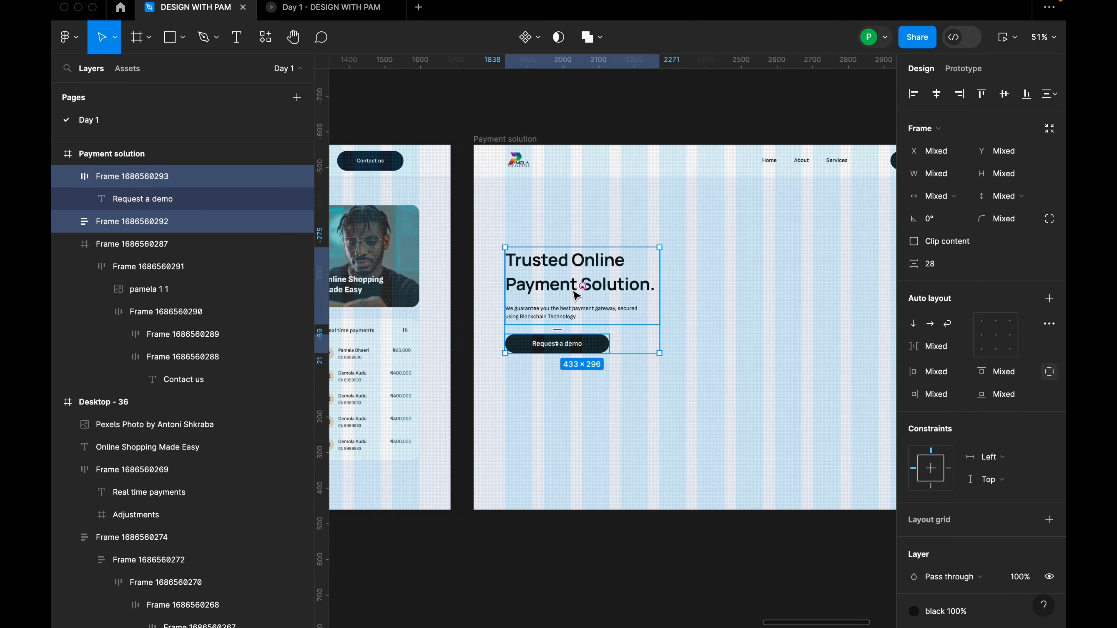
pyautogui.hotkey('shift', 'a')
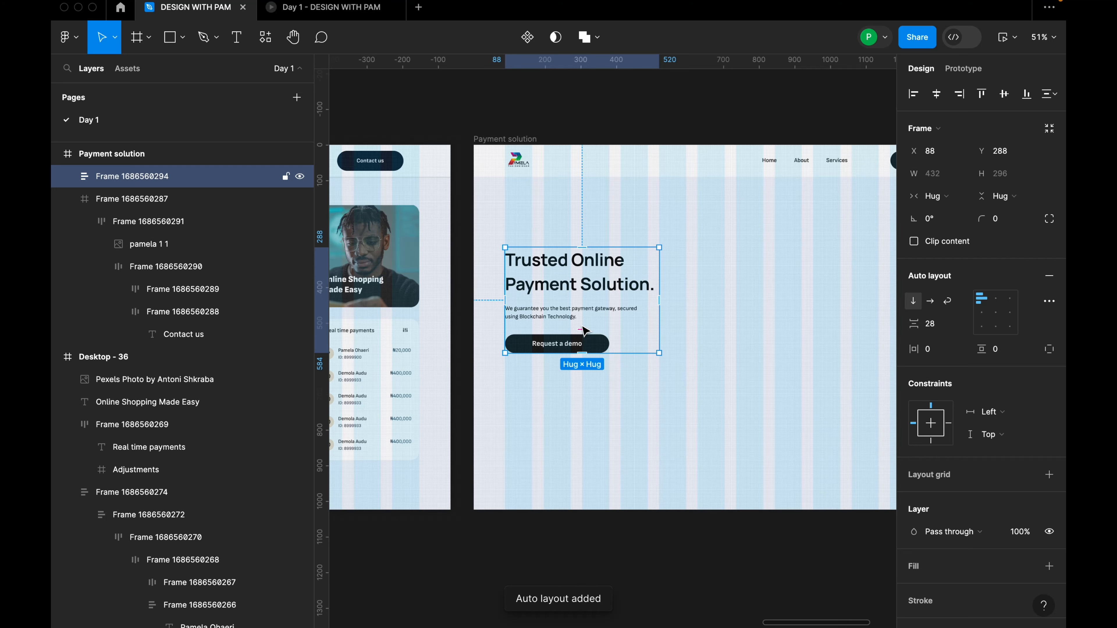
pyautogui.click(947, 329)
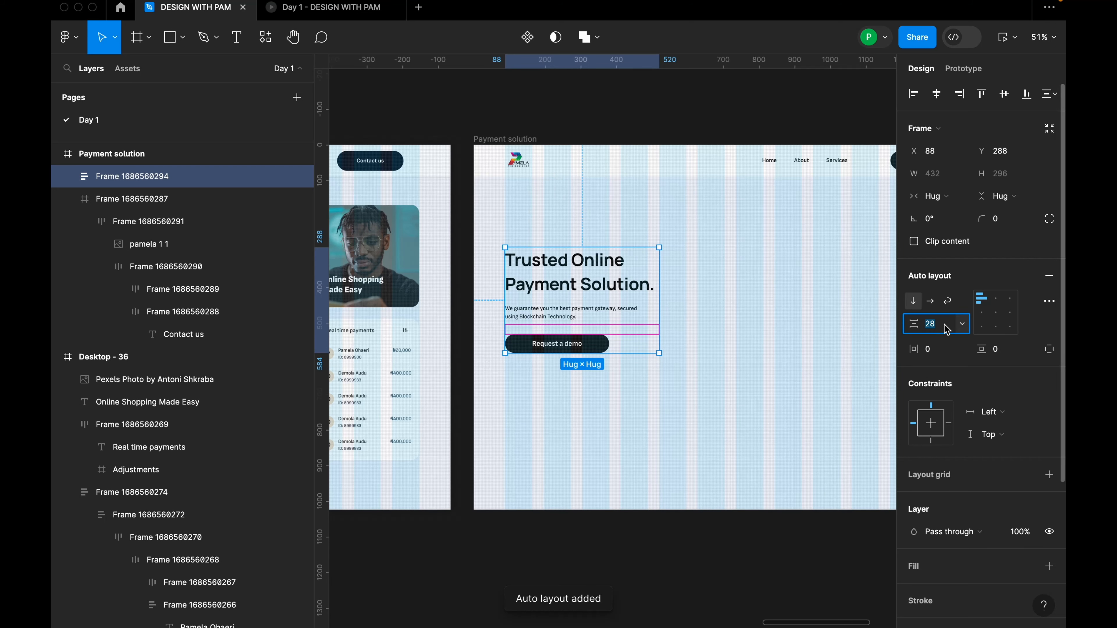
pyautogui.write('60')
pyautogui.press('Return')
pyautogui.click(663, 362)
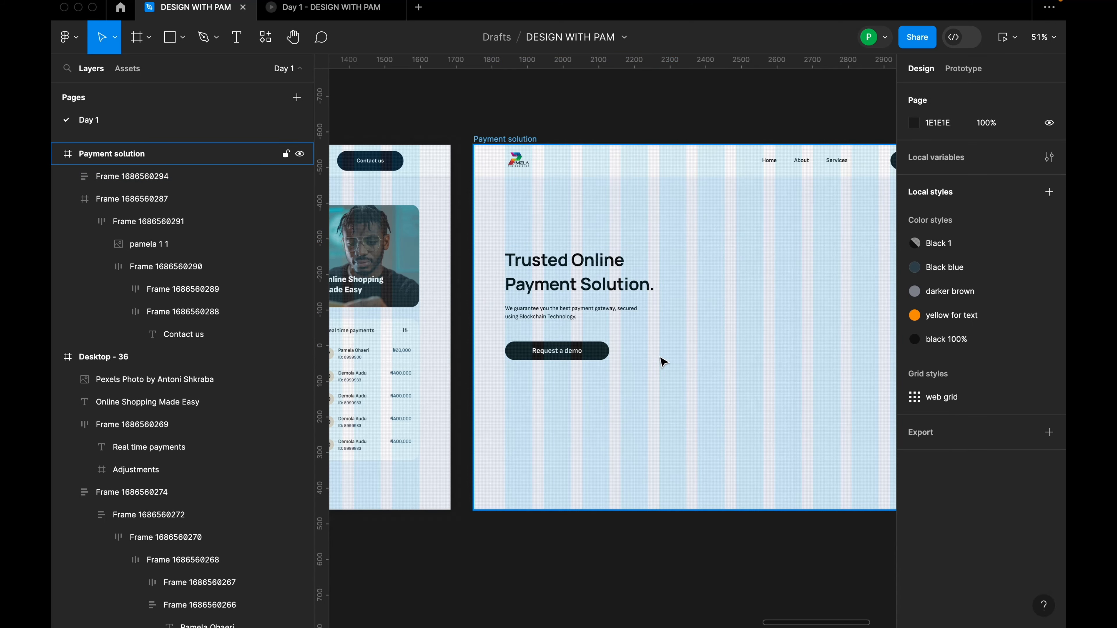
# Nudge the hero group slightly upward and select it along with the navigation bar.
pyautogui.scroll(-5, 663, 361)
pyautogui.scroll(3, 679, 359)
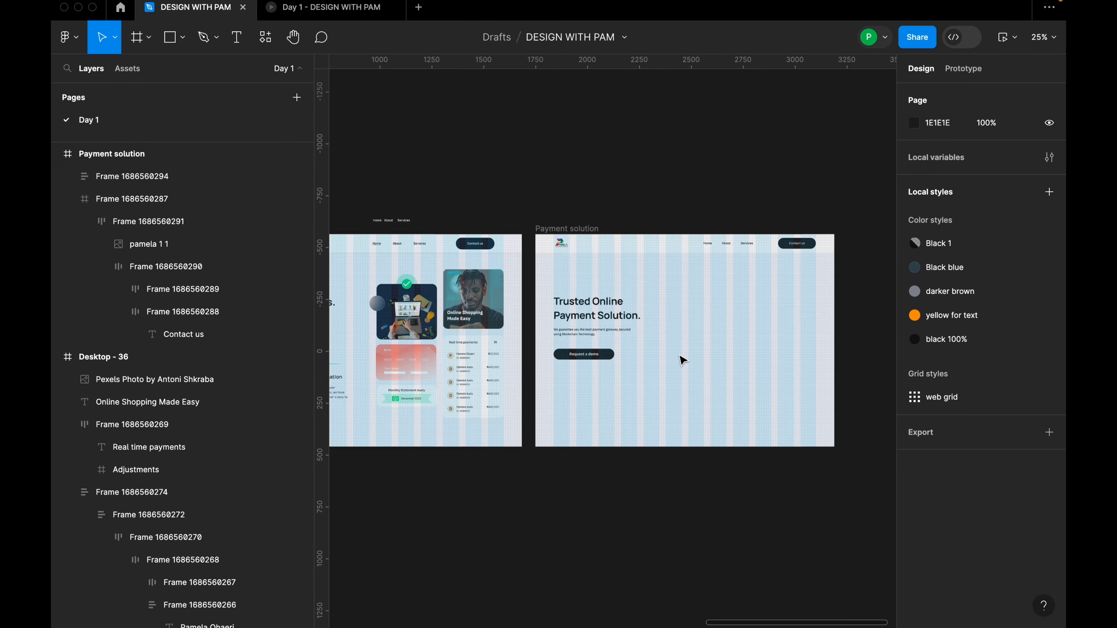
pyautogui.scroll(4, 680, 355)
pyautogui.click(563, 304)
pyautogui.moveTo(549, 307); pyautogui.dragTo(548, 289)
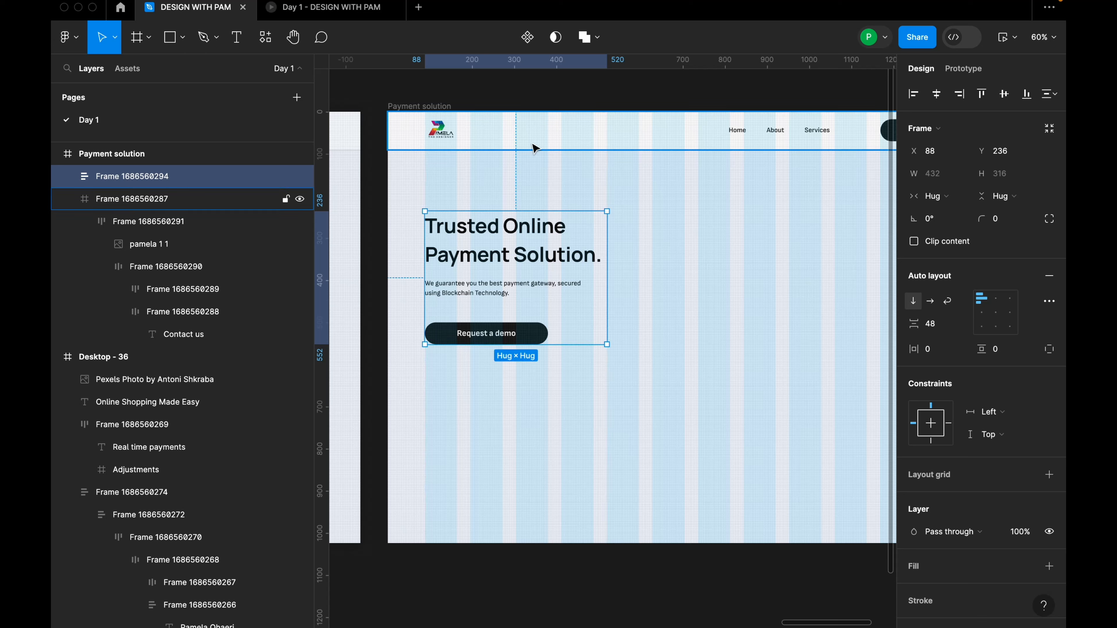
pyautogui.keyDown('shift'); pyautogui.click(533, 148); pyautogui.keyUp('shift')
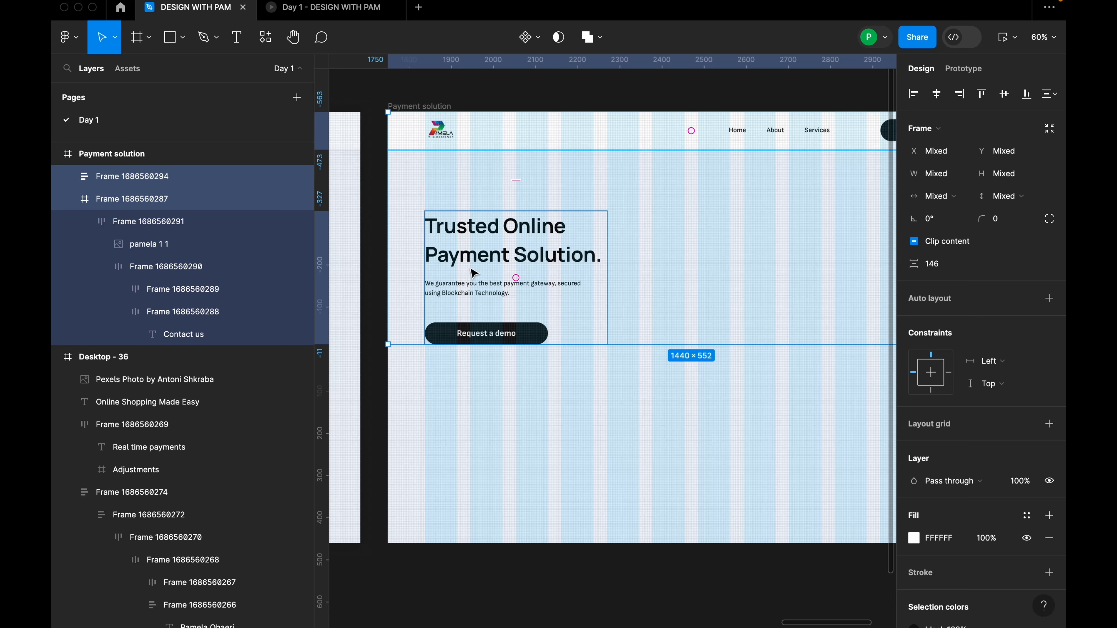
# Change the spacing between the navigation bar and hero from 146 to 120.
pyautogui.click(947, 267)
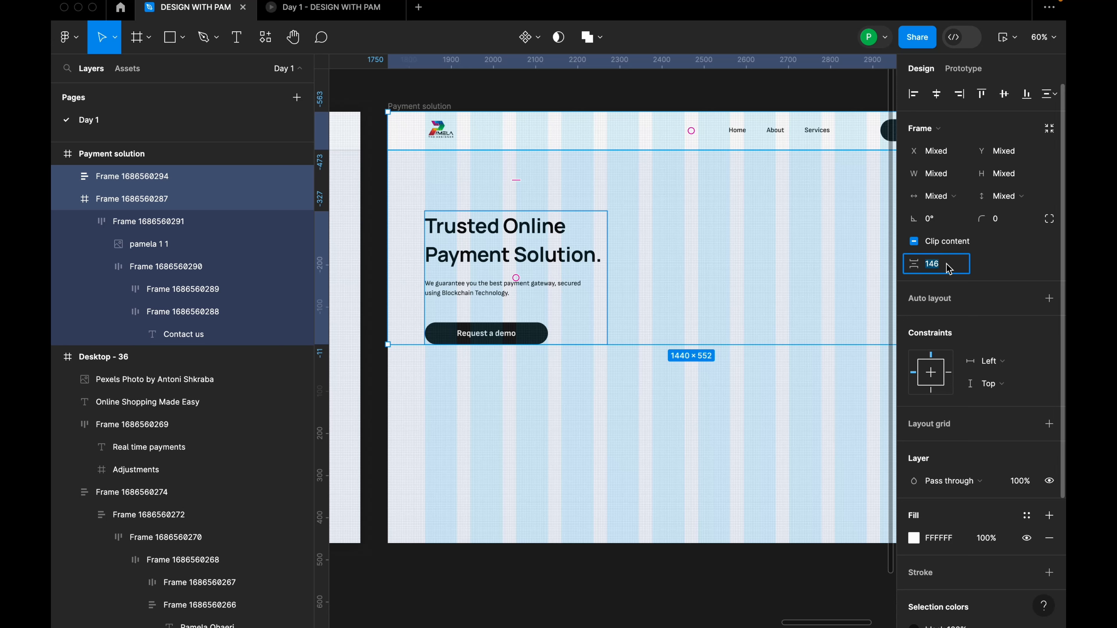
pyautogui.write('120')
pyautogui.press('Return')
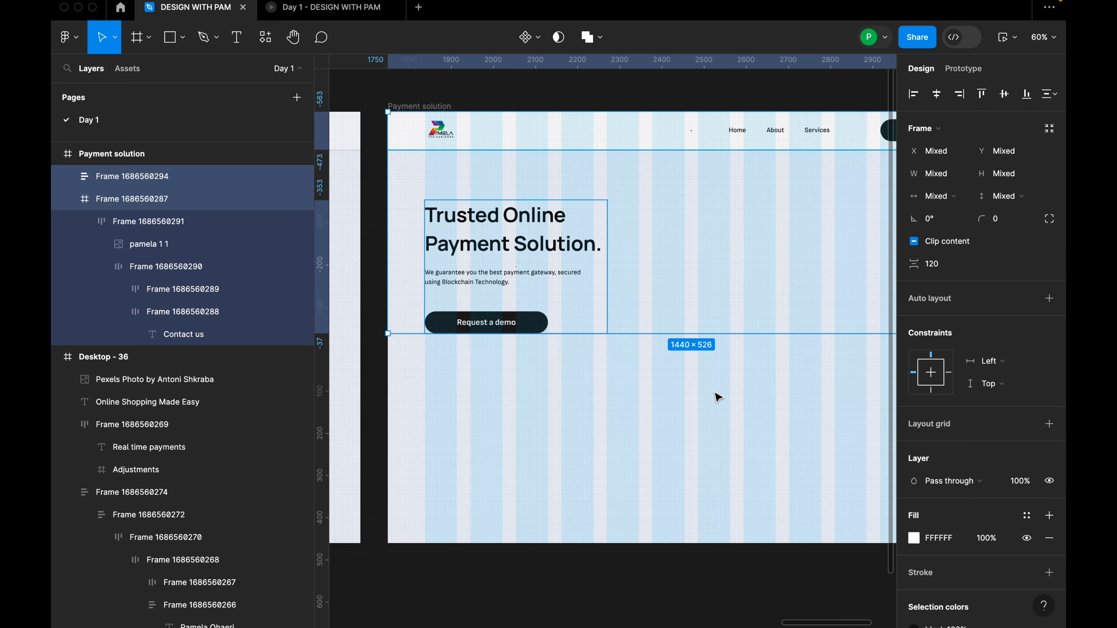
pyautogui.click(537, 380)
pyautogui.scroll(-5, 537, 379)
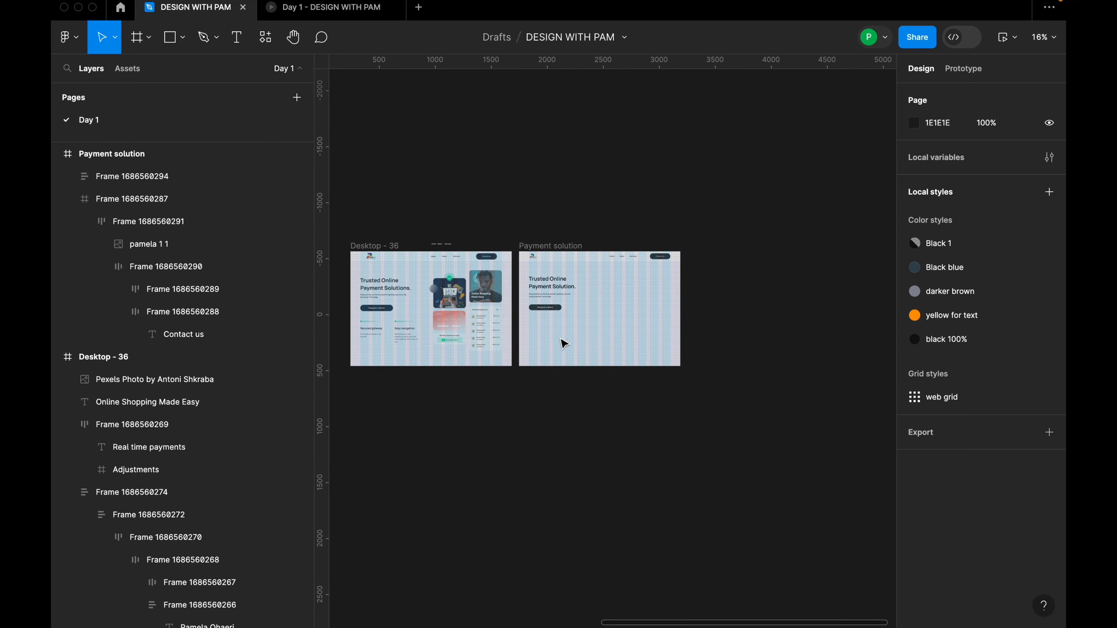
# Hide the UI to preview both desktop frames, then restore the editor panels.
pyautogui.scroll(3, 569, 342)
pyautogui.moveTo(571, 320); pyautogui.dragTo(660, 310)
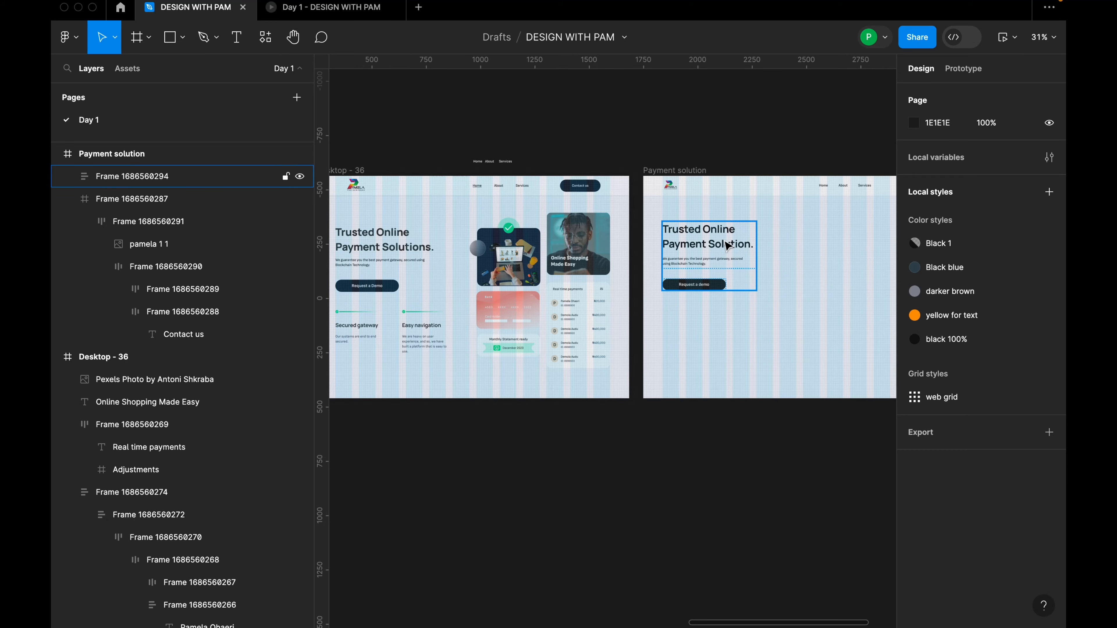
pyautogui.scroll(-2, 730, 251)
pyautogui.scroll(2, 586, 337)
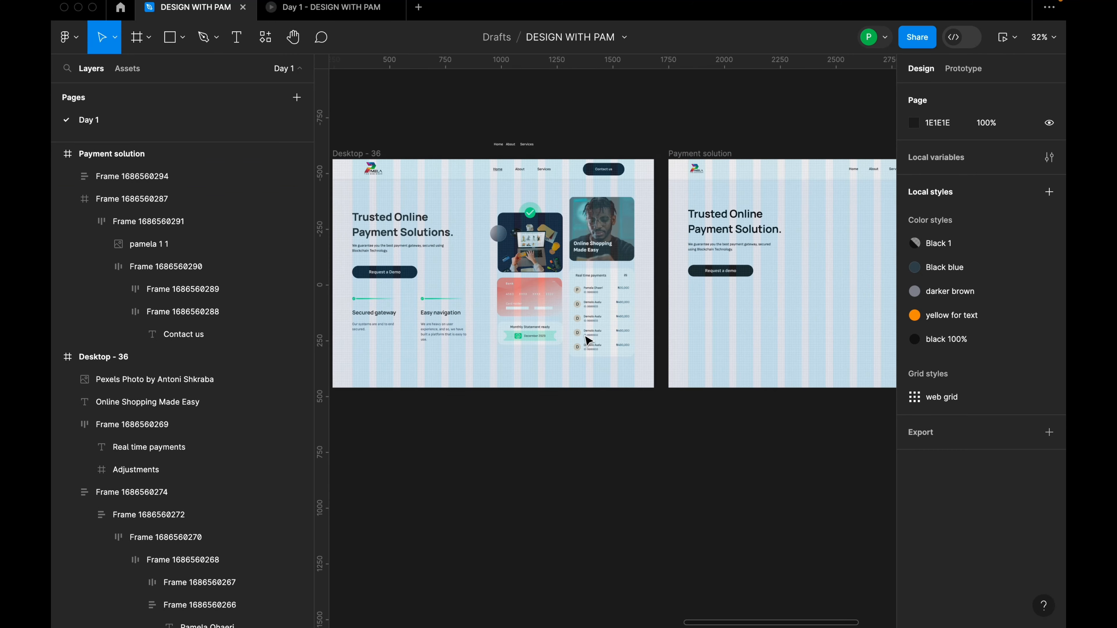
pyautogui.rightClick(597, 455)
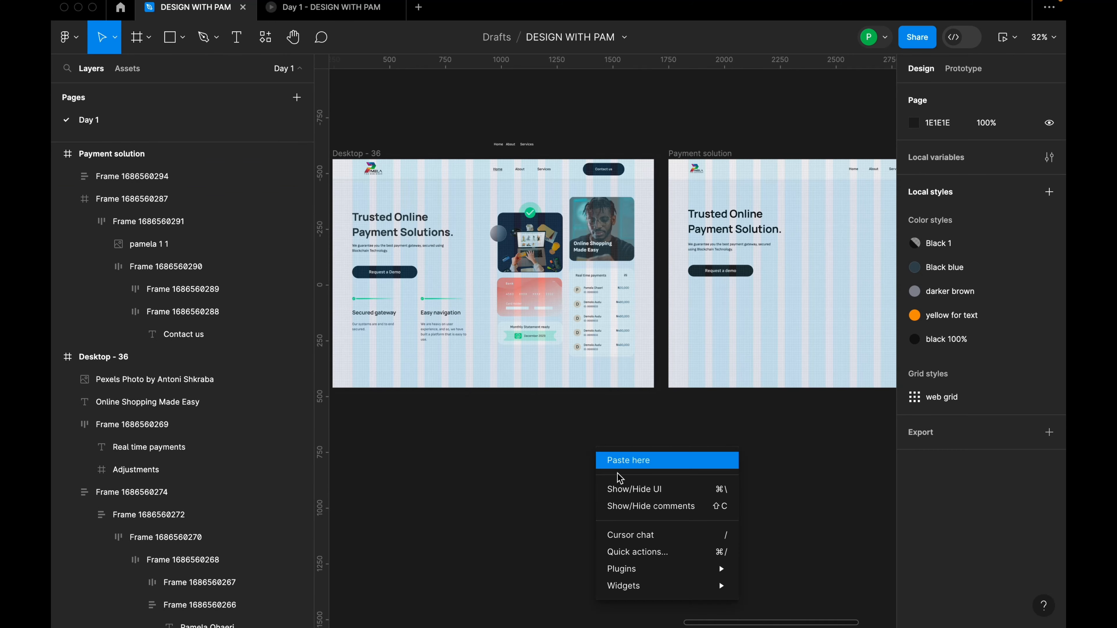
pyautogui.click(623, 488)
pyautogui.scroll(4, 417, 325)
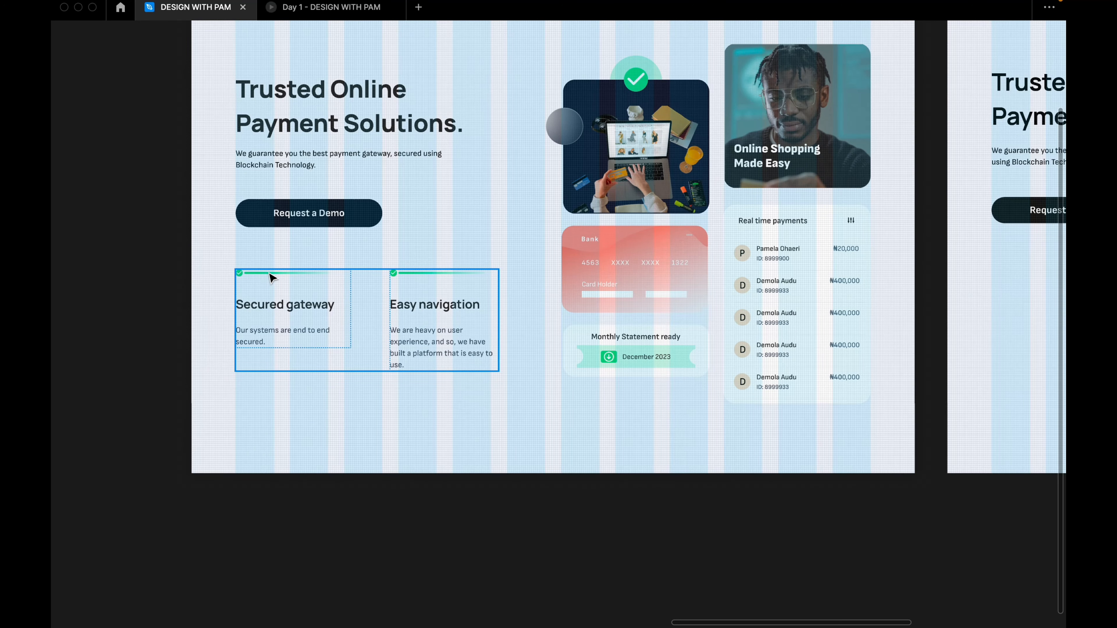
pyautogui.scroll(-5, 882, 317)
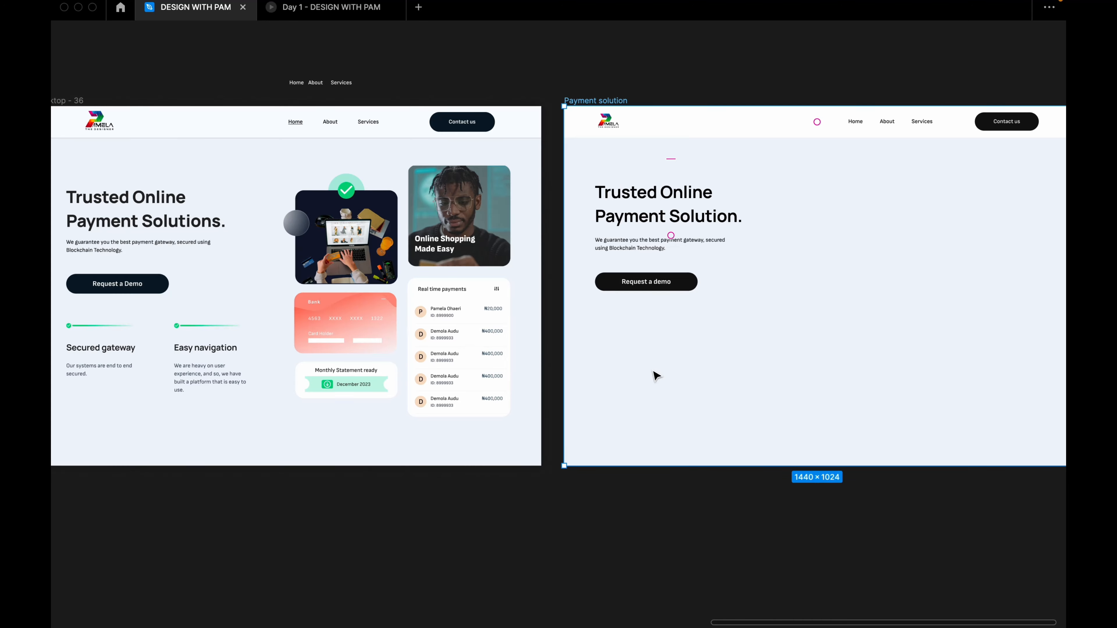
pyautogui.scroll(-1, 655, 375)
pyautogui.rightClick(654, 46)
pyautogui.click(694, 86)
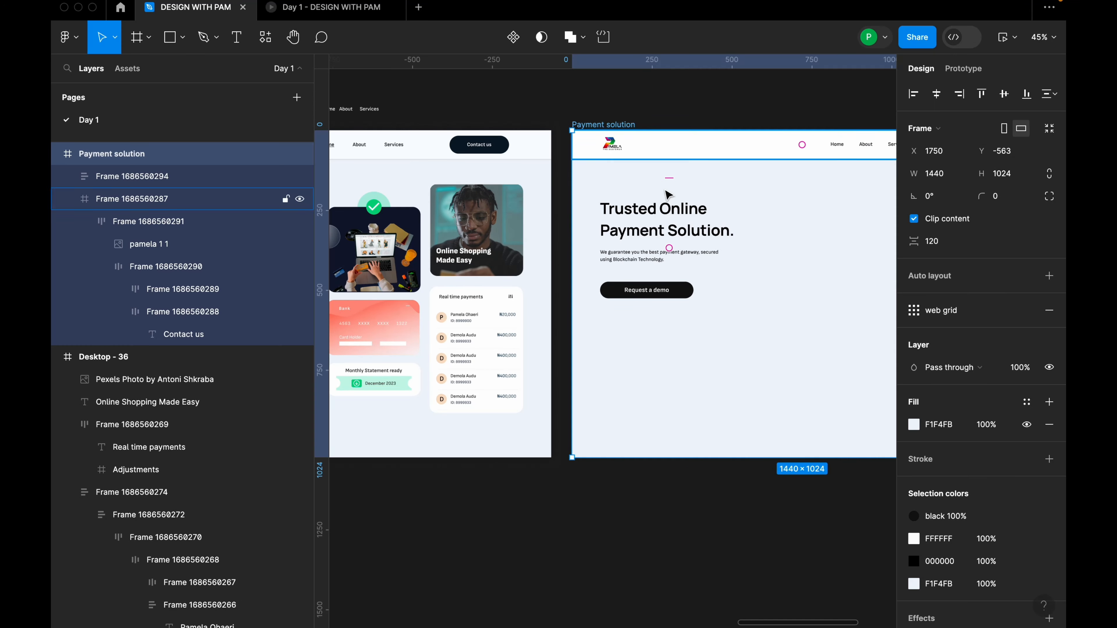
pyautogui.scroll(3, 704, 300)
# Increase the Request a demo button height from 52 to 56.
pyautogui.click(674, 278)
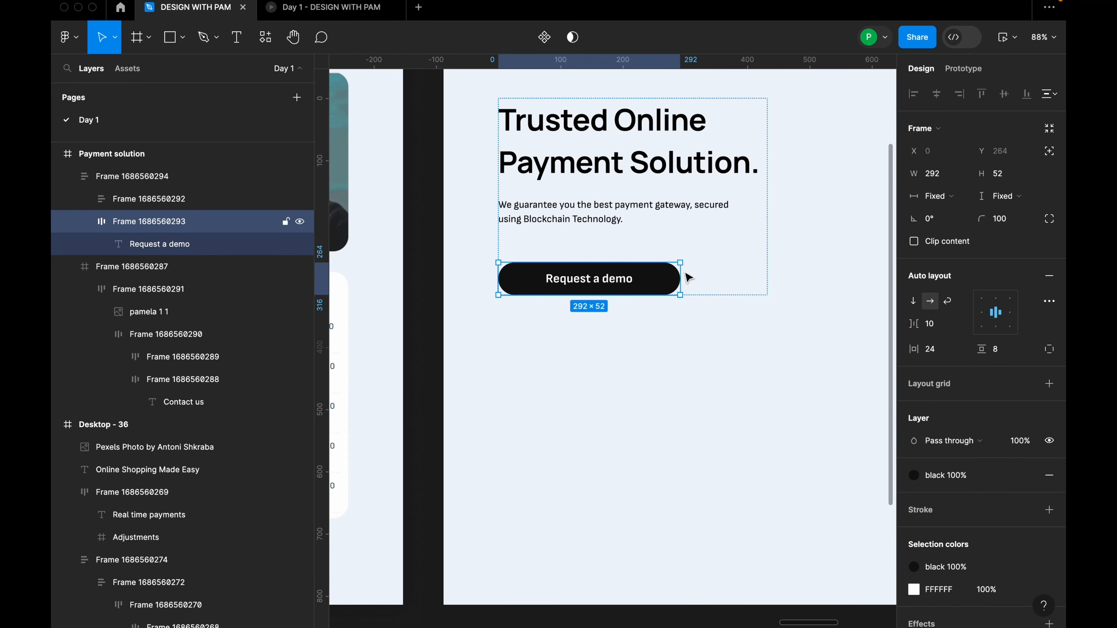
pyautogui.click(1007, 175)
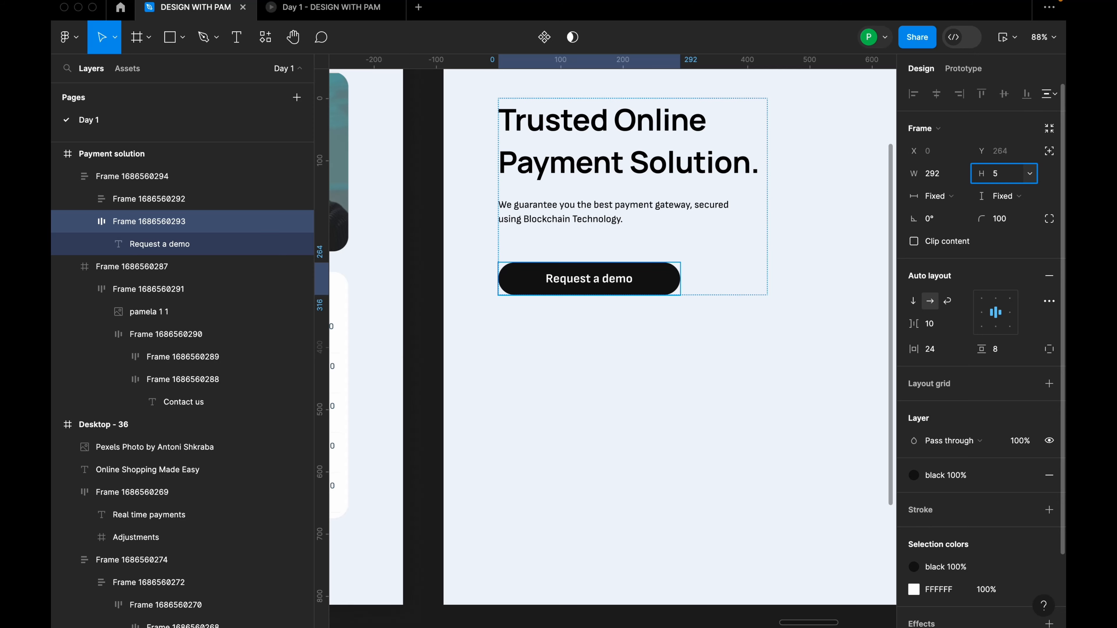
pyautogui.write('6')
pyautogui.press('Return')
pyautogui.click(674, 384)
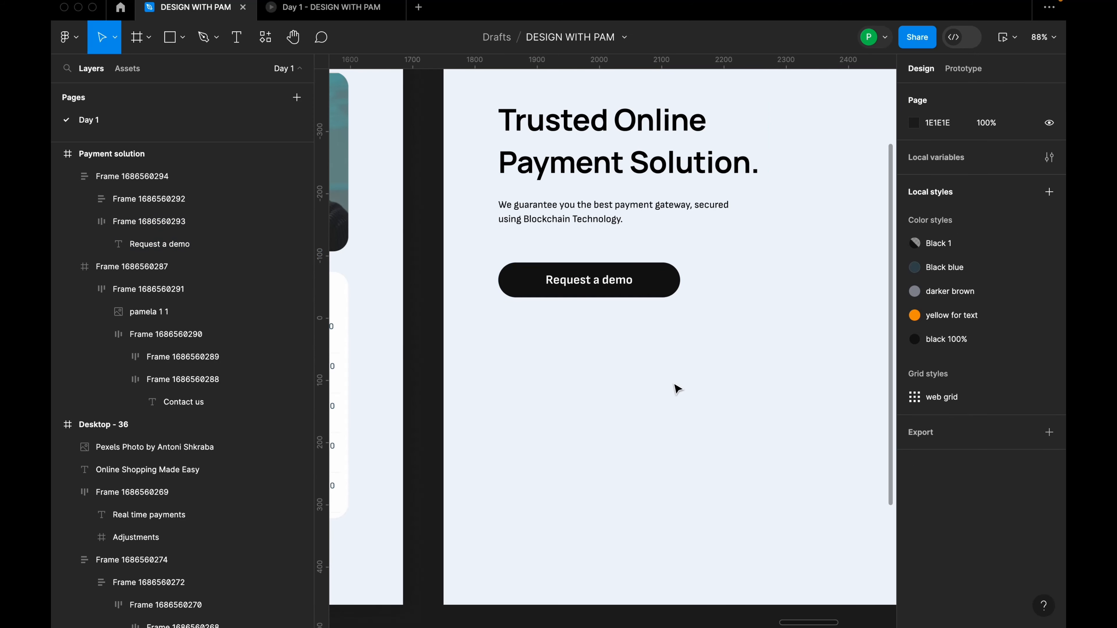
pyautogui.scroll(-5, 655, 321)
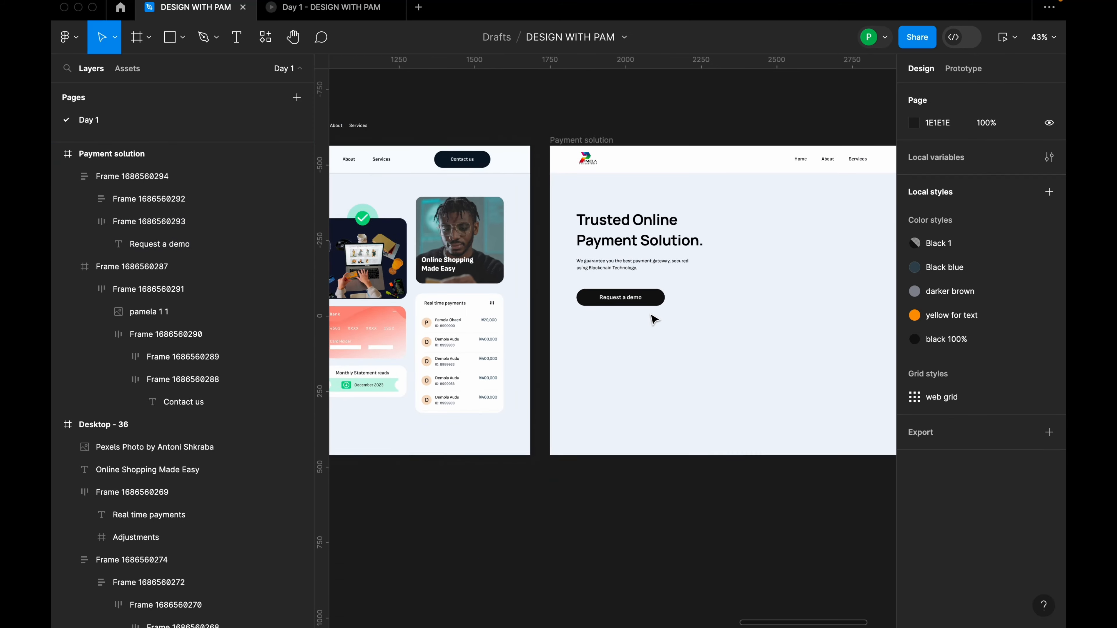
pyautogui.scroll(-2, 652, 315)
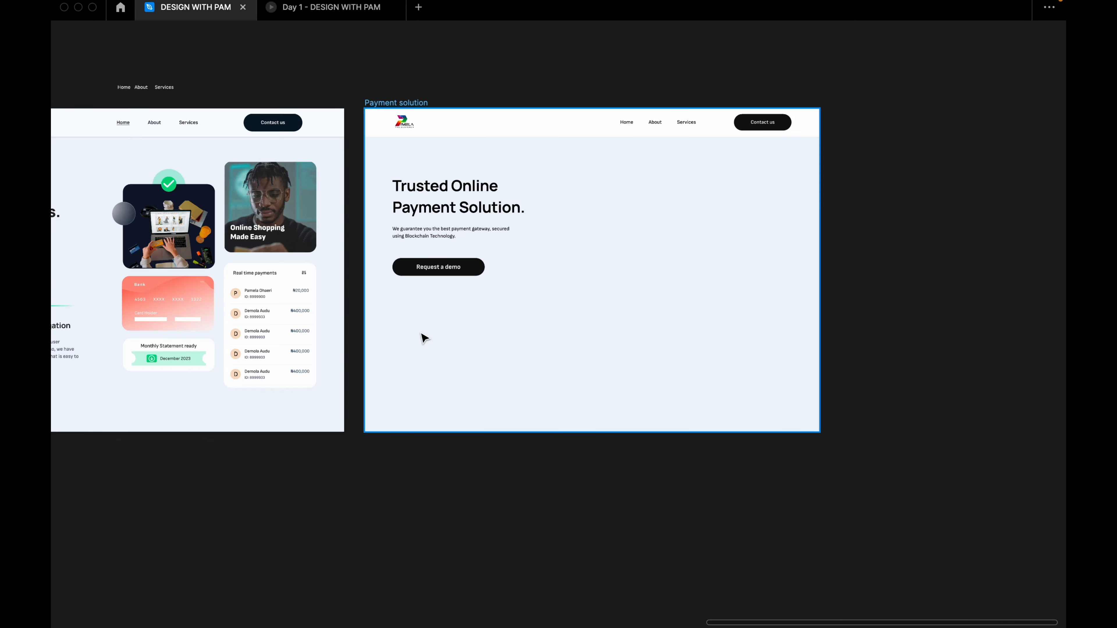
# Toggle Show/Hide UI from the canvas menu to review the finished hero.
pyautogui.rightClick(525, 76)
pyautogui.click(481, 76)
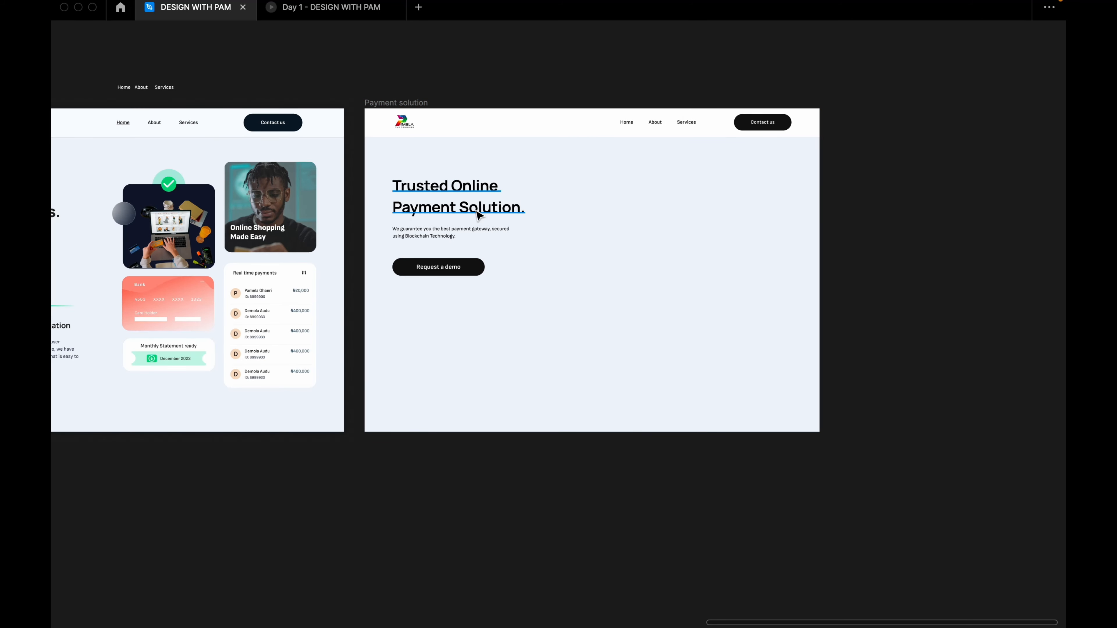
pyautogui.scroll(5, 462, 243)
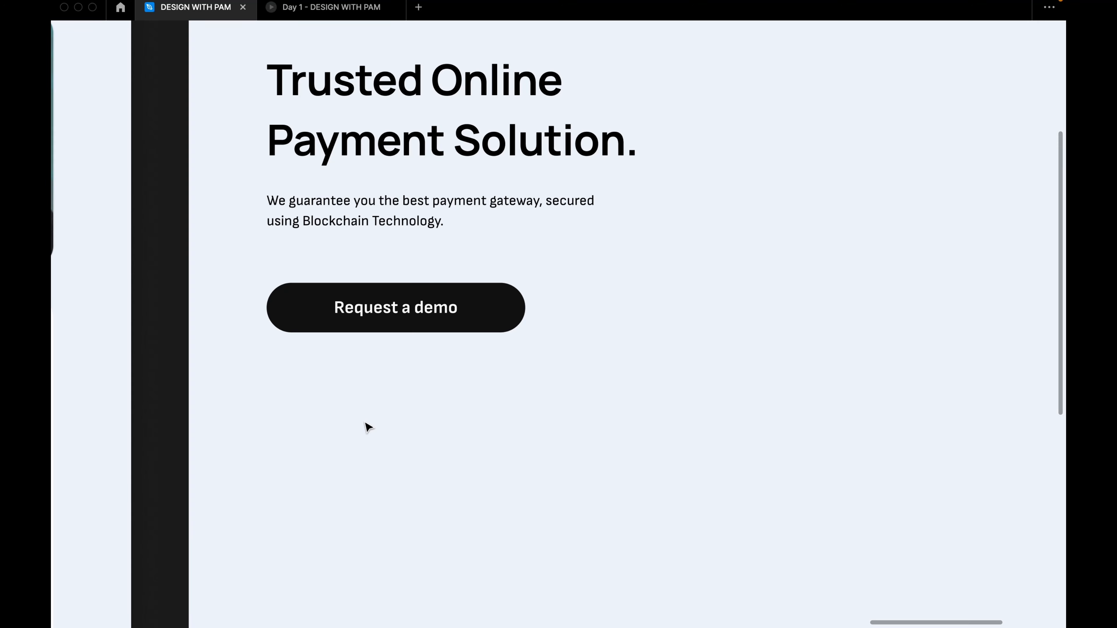
pyautogui.scroll(-5, 372, 416)
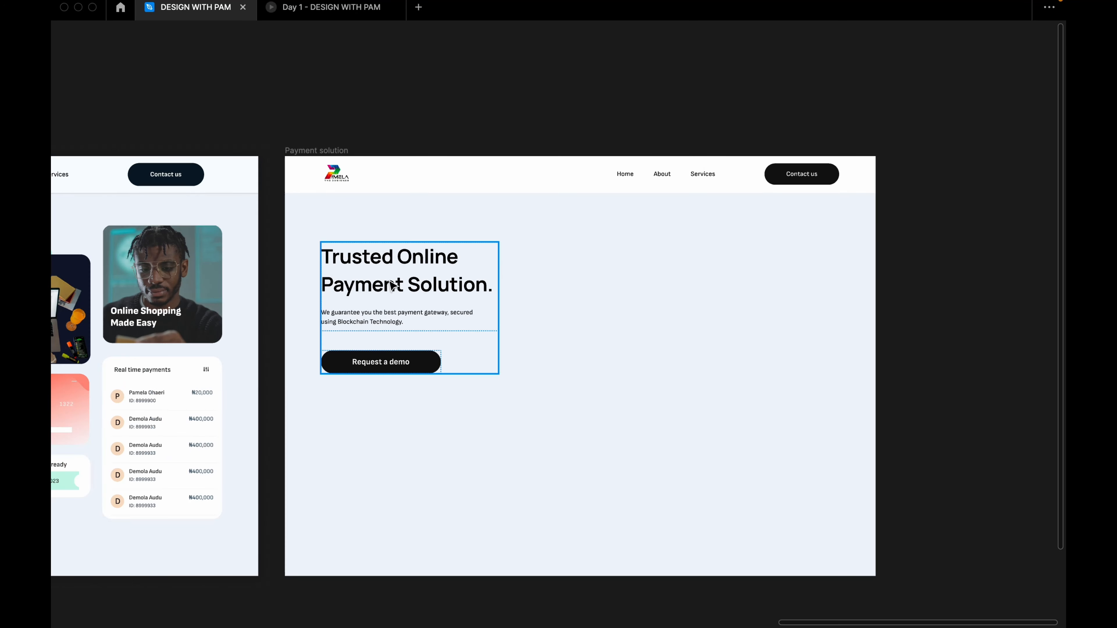
pyautogui.rightClick(425, 102)
pyautogui.click(479, 145)
pyautogui.hscroll(-2, 456, 119)
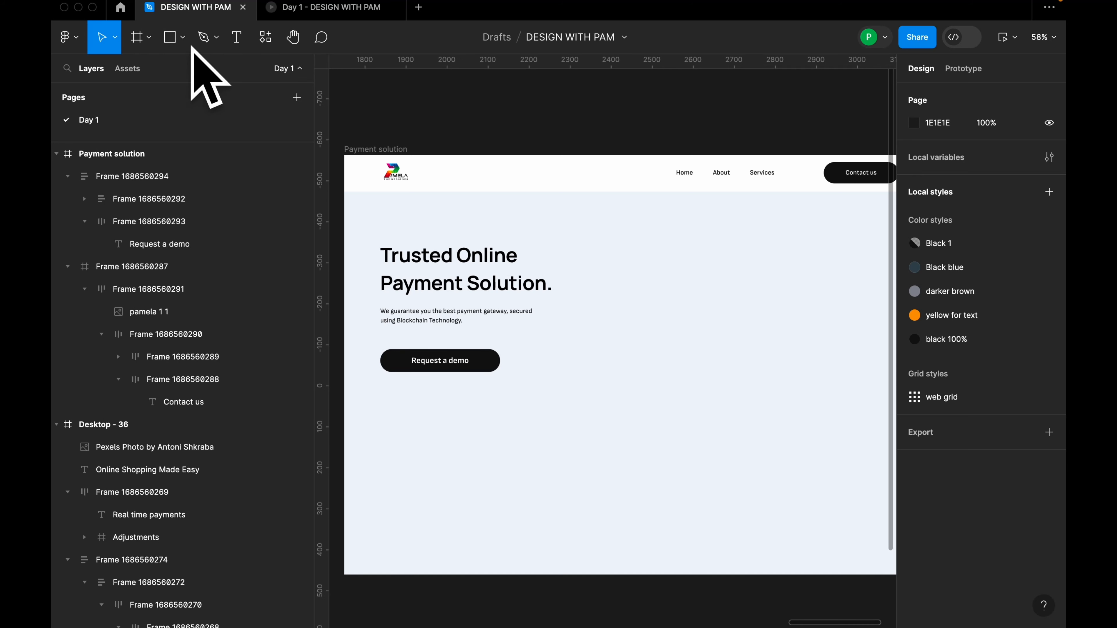
# Draw a 16×16 ellipse just below the Request a demo button.
pyautogui.click(148, 39)
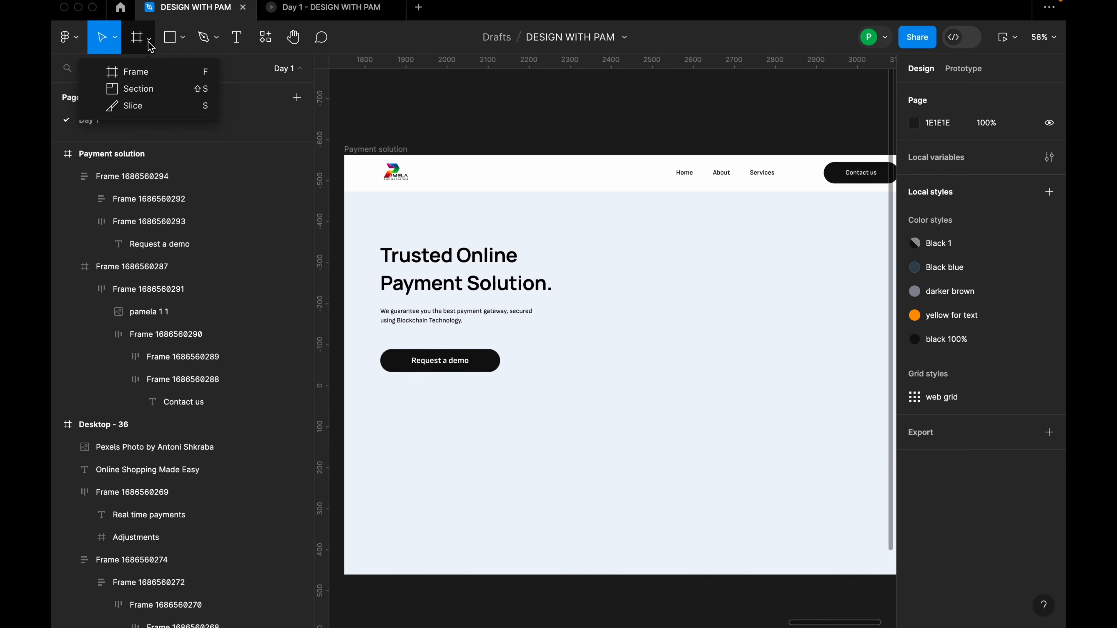
pyautogui.click(182, 39)
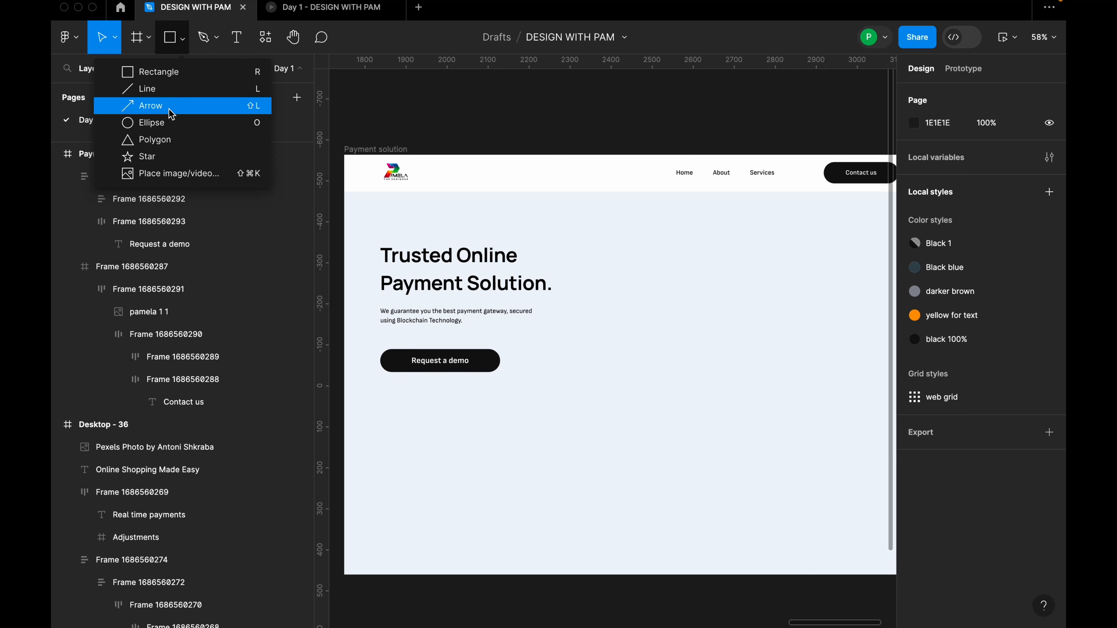
pyautogui.click(166, 125)
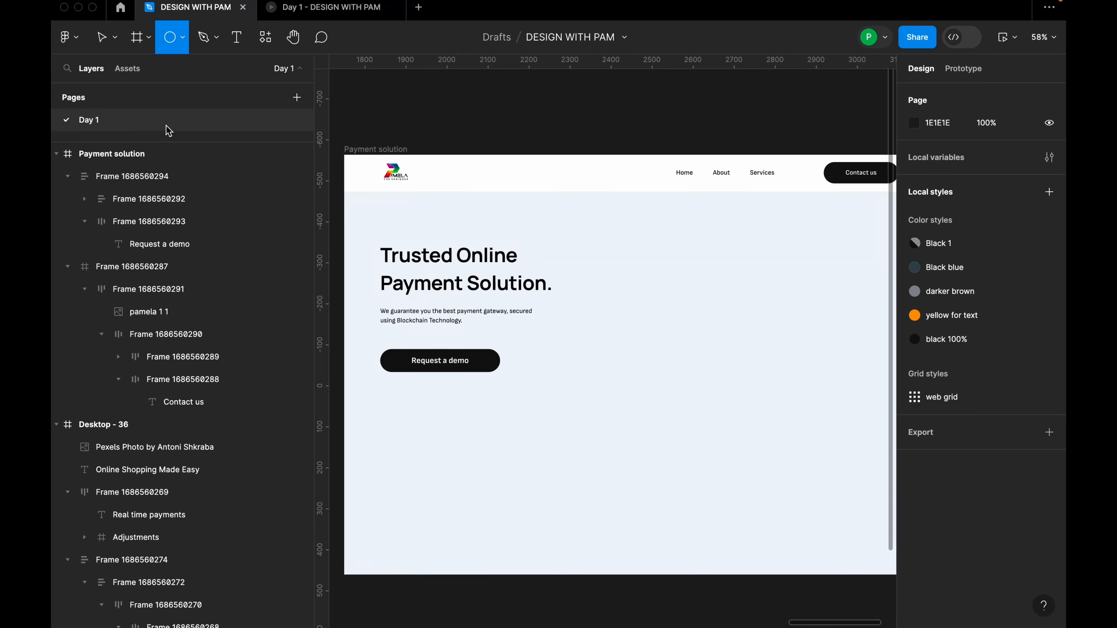
pyautogui.scroll(8, 381, 415)
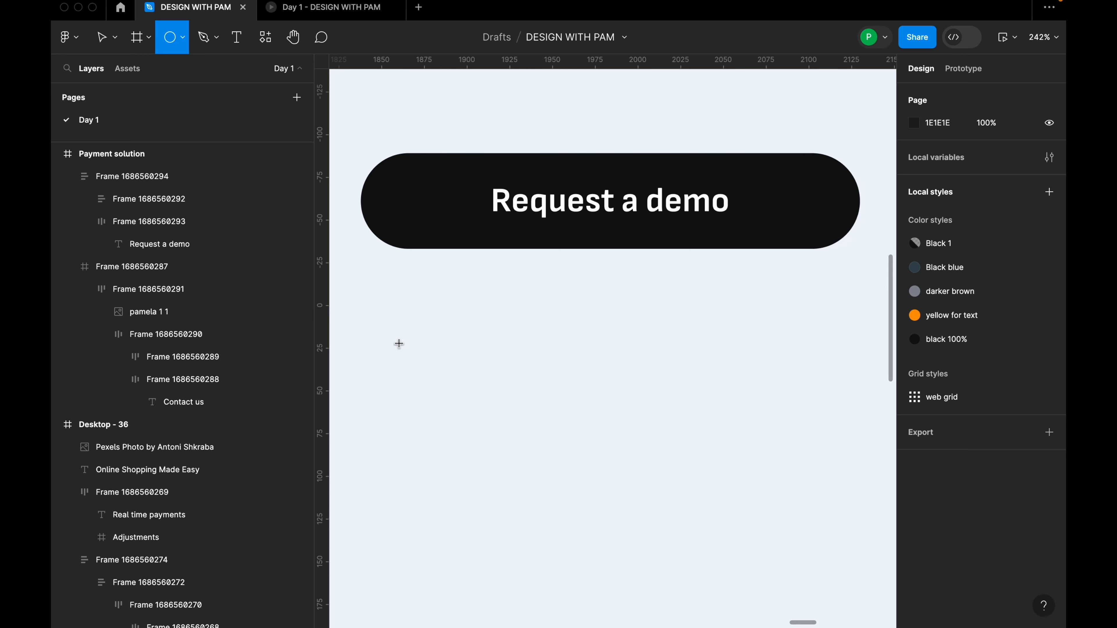
pyautogui.moveTo(394, 335)
pyautogui.mouseDown()
pyautogui.moveTo(424, 367)
pyautogui.moveTo(402, 356)
pyautogui.mouseUp()
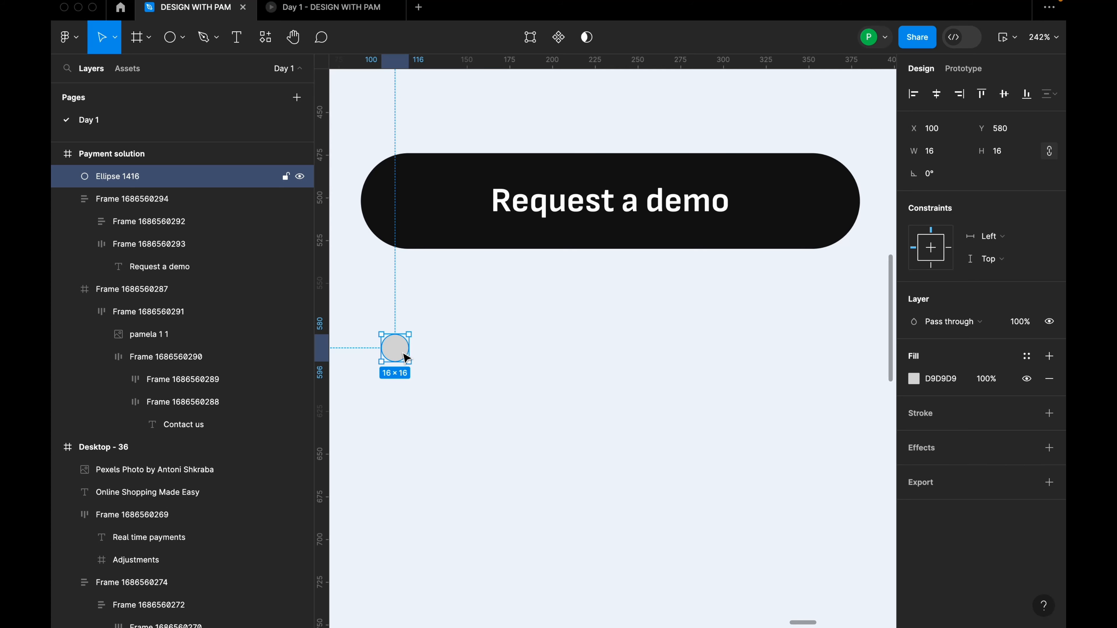
pyautogui.click(451, 338)
pyautogui.press('o')
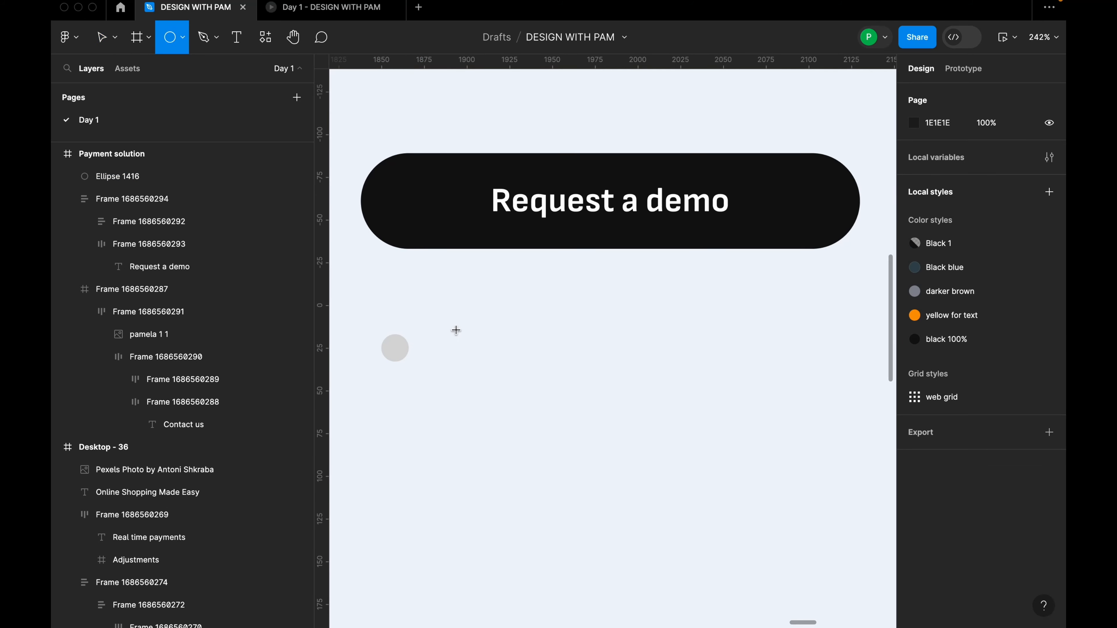
pyautogui.moveTo(456, 328); pyautogui.dragTo(525, 402)
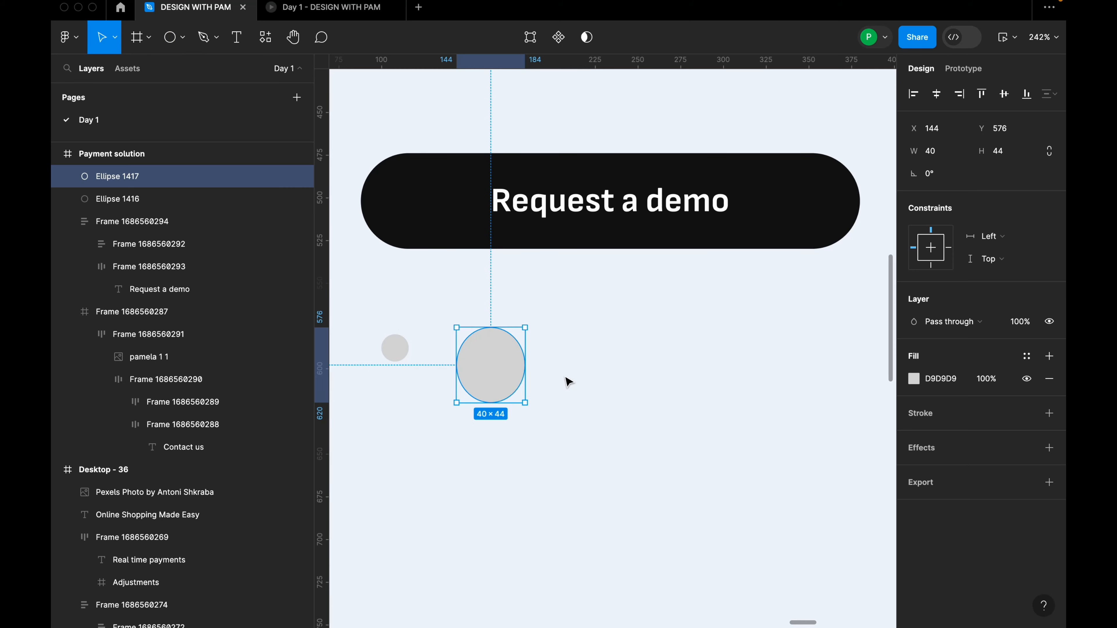
pyautogui.press('Delete')
pyautogui.press('o')
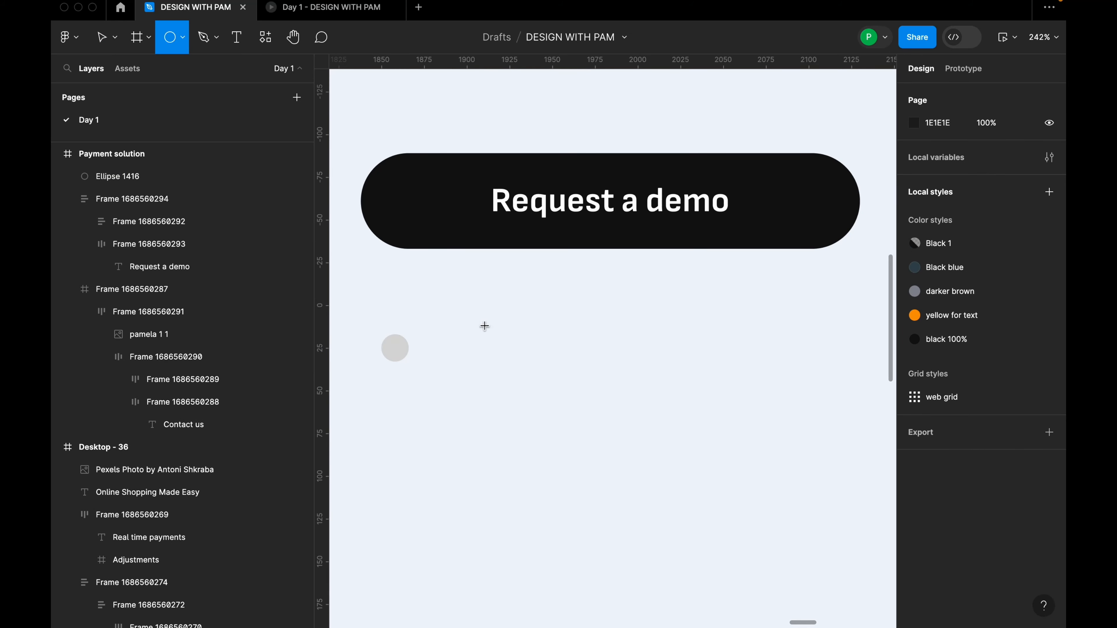
pyautogui.moveTo(470, 306); pyautogui.dragTo(568, 426)
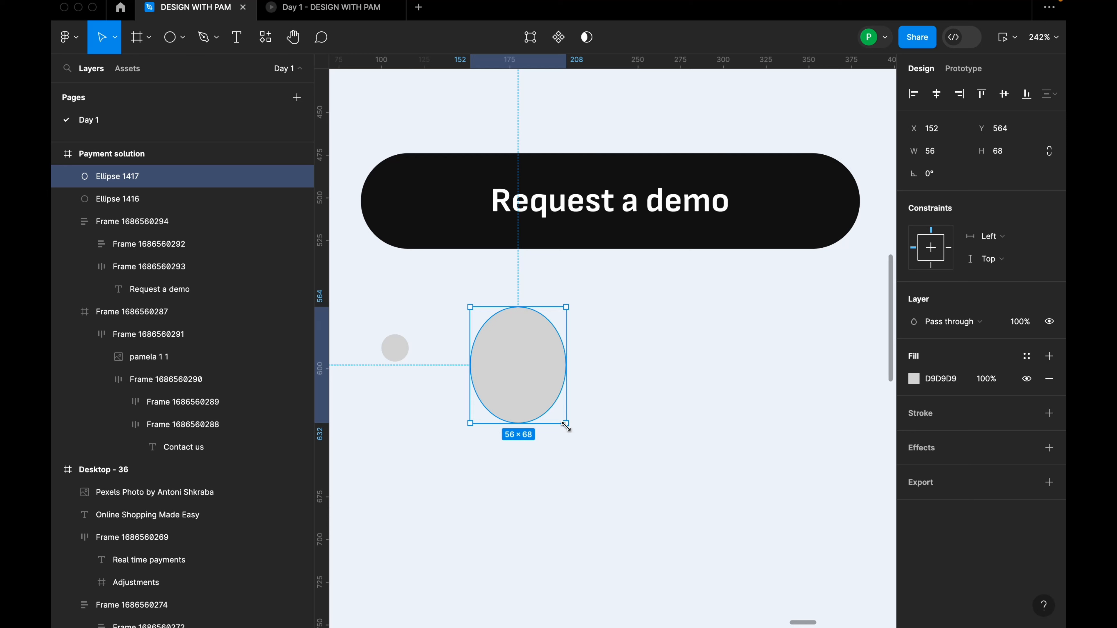
pyautogui.moveTo(523, 364); pyautogui.dragTo(566, 357)
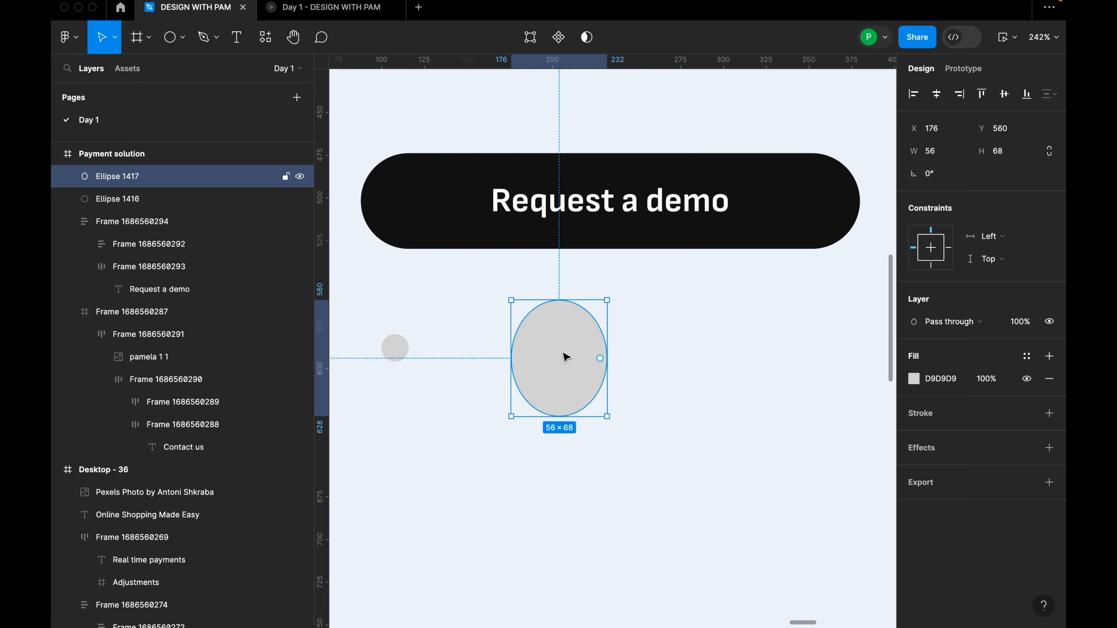
pyautogui.press('Delete')
pyautogui.click(395, 350)
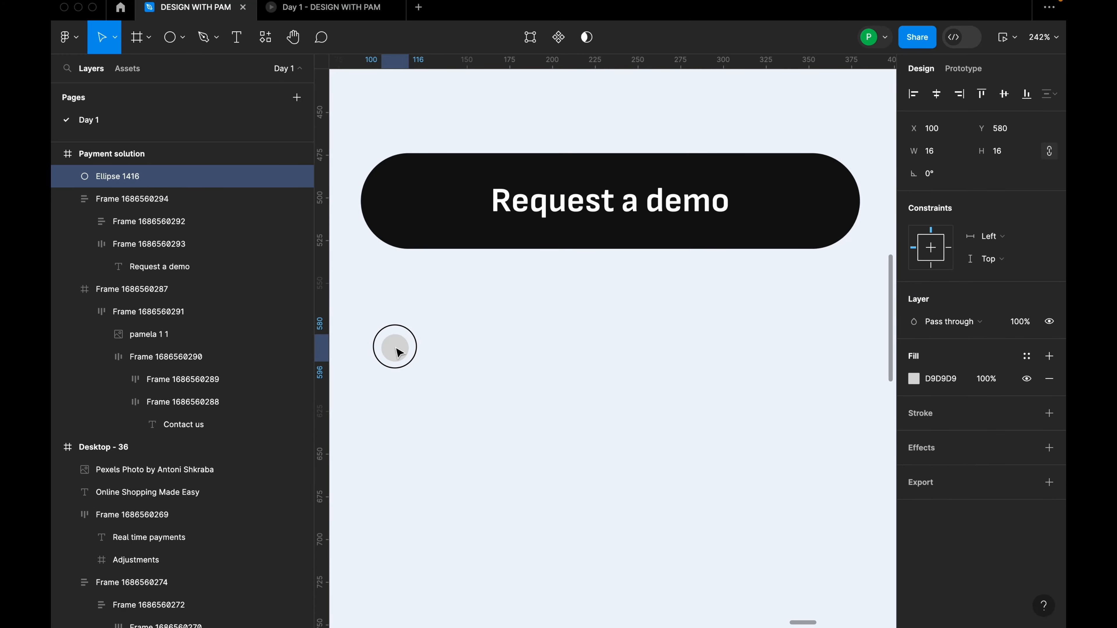
# Fill the 16×16 circle below the Request a demo button with the Green 2 colour style.
pyautogui.scroll(3, 395, 350)
pyautogui.scroll(-4, 561, 365)
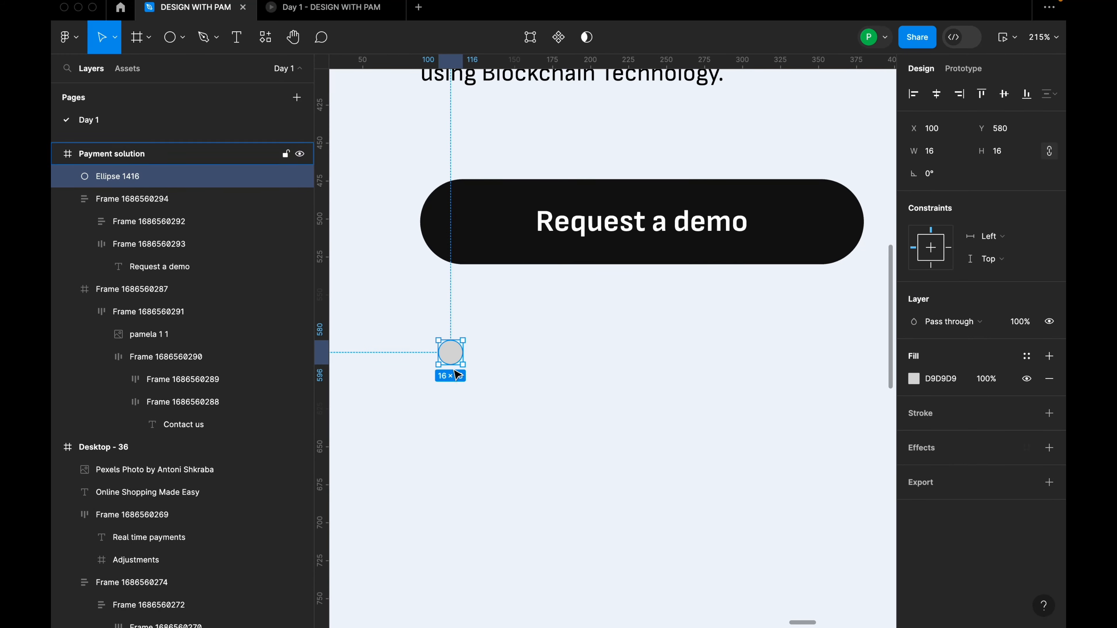
pyautogui.scroll(-10, 457, 375)
pyautogui.scroll(6, 401, 358)
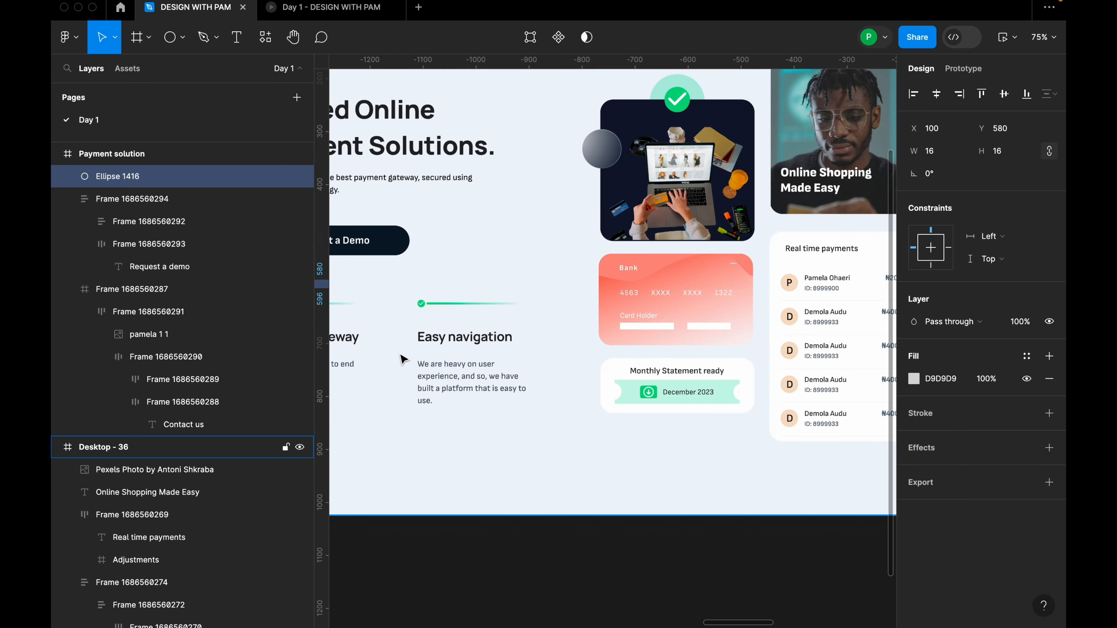
pyautogui.scroll(-4, 666, 365)
pyautogui.scroll(8, 519, 327)
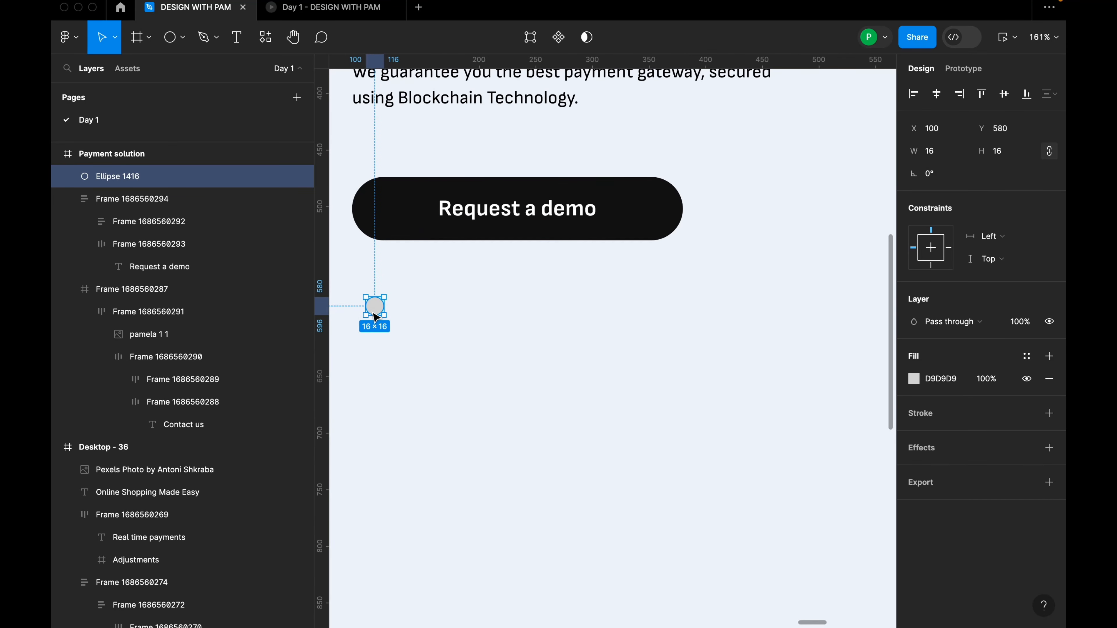
pyautogui.click(1026, 356)
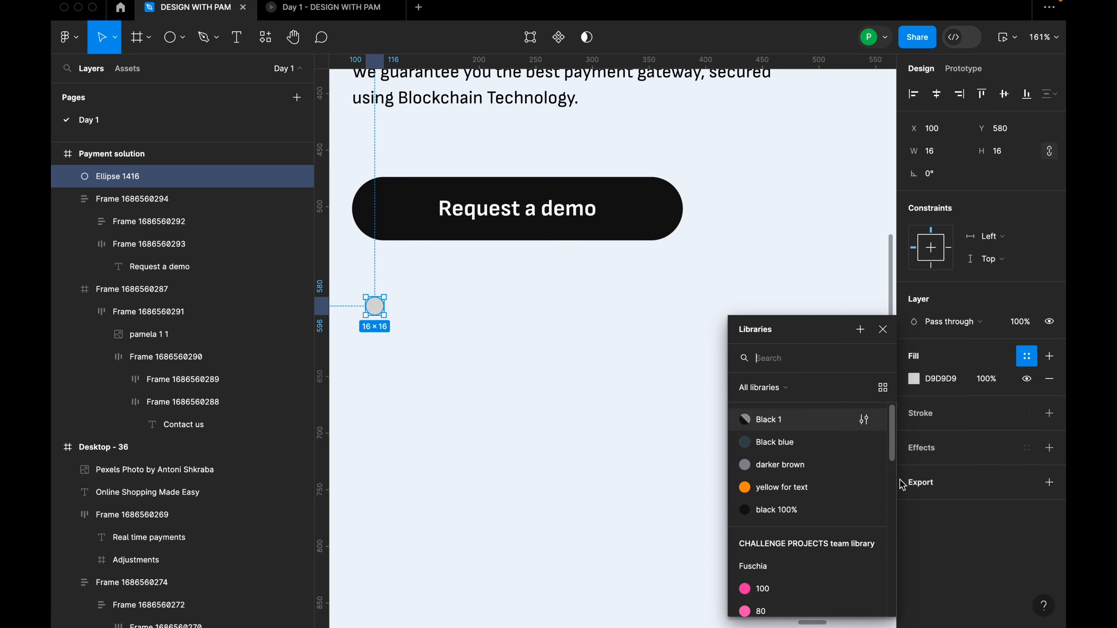
pyautogui.scroll(-10, 835, 504)
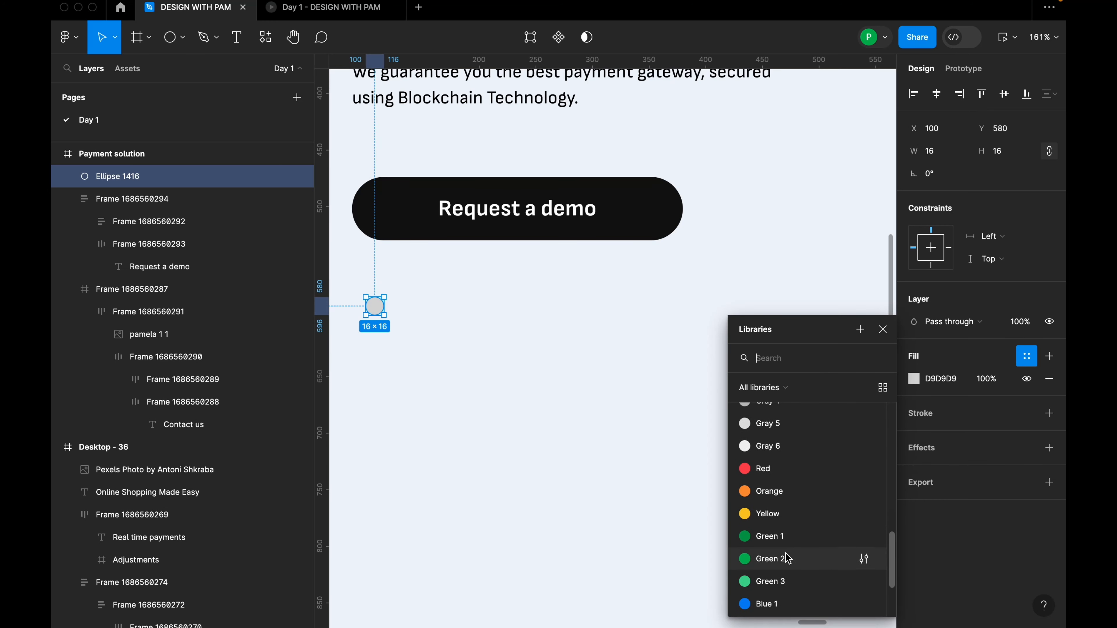
pyautogui.press('Escape')
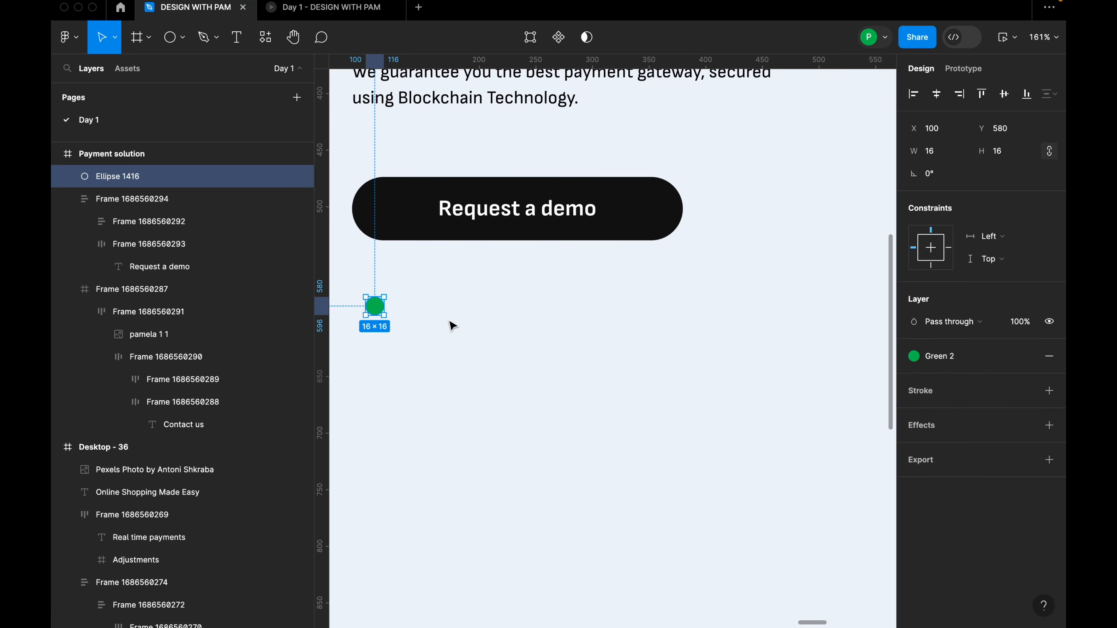
pyautogui.scroll(3, 388, 304)
# Deselect the circle and bring up the Plugins menu for the Payment solution frame.
pyautogui.click(515, 292)
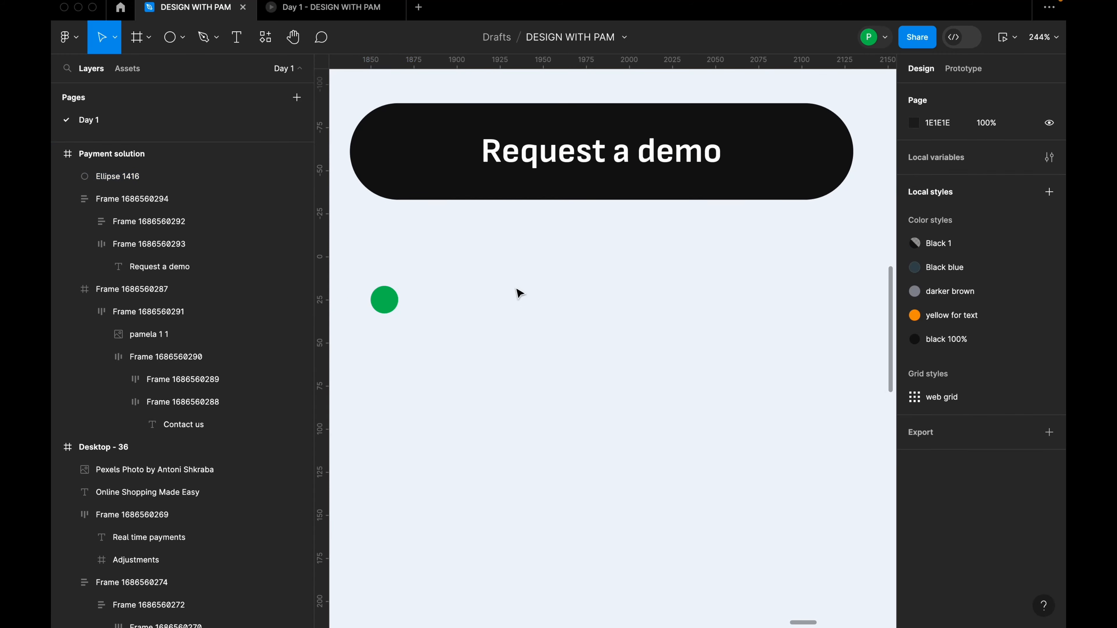
pyautogui.rightClick(518, 292)
pyautogui.moveTo(568, 499)
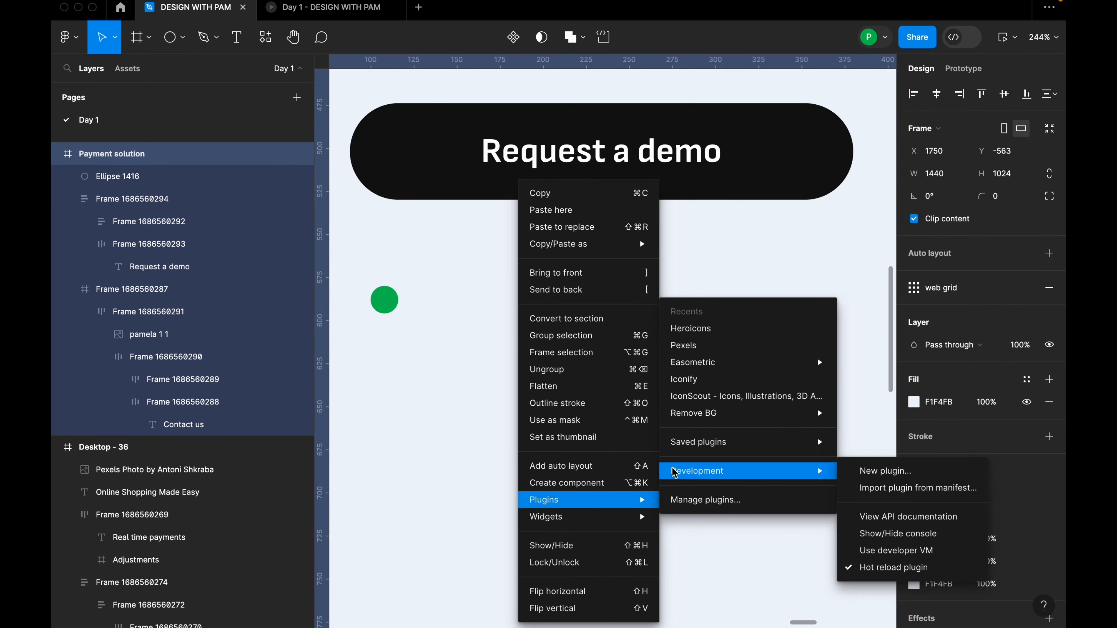
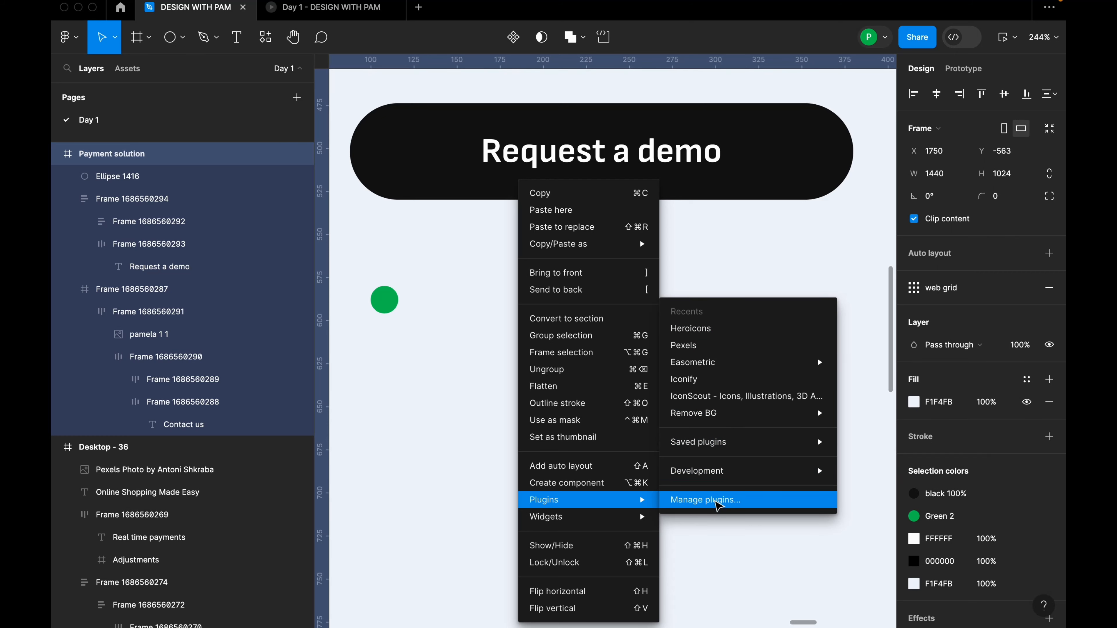
# Search plugins for 'heroicon', launch Heroicons and insert its 24×24 CheckOutline icon.
pyautogui.click(716, 502)
pyautogui.write('her')
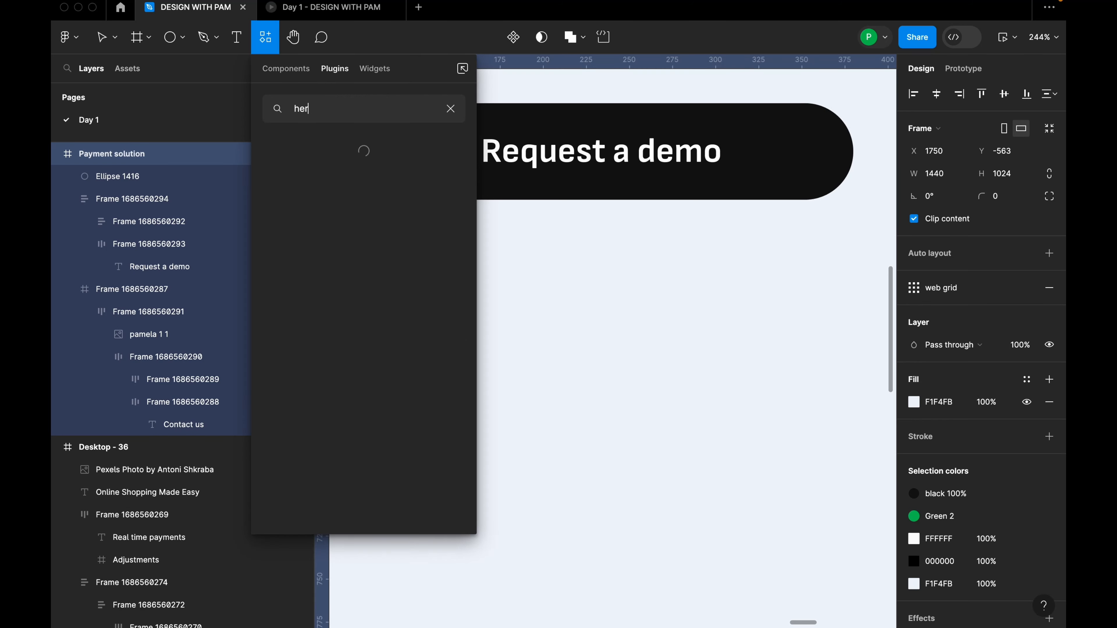
pyautogui.write('oicon')
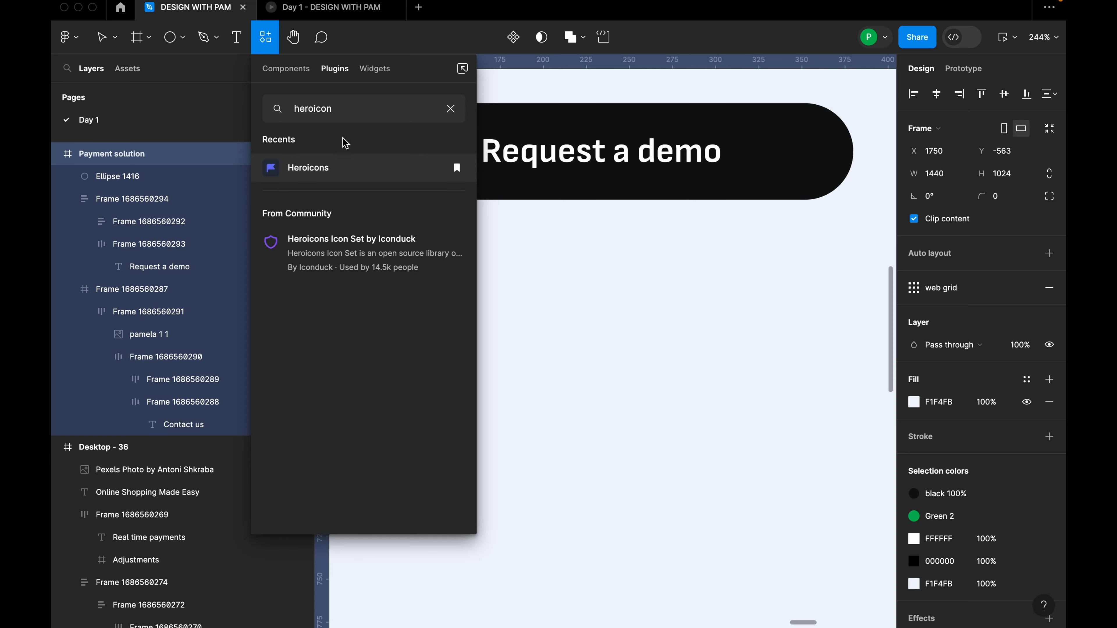
pyautogui.click(334, 177)
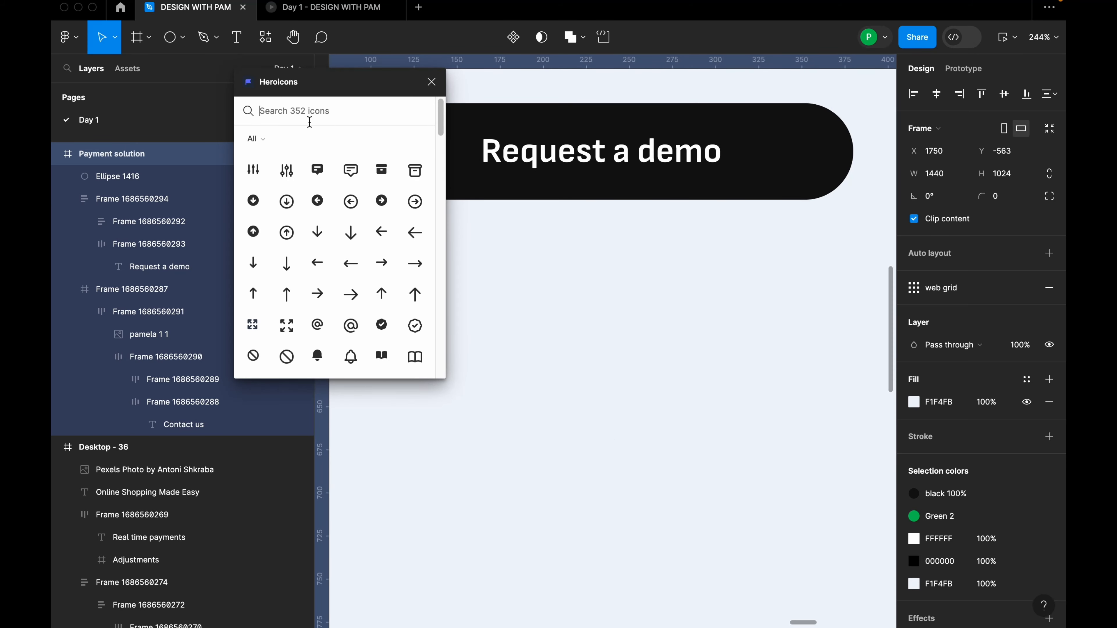
pyautogui.scroll(-3, 352, 295)
pyautogui.scroll(-8, 352, 301)
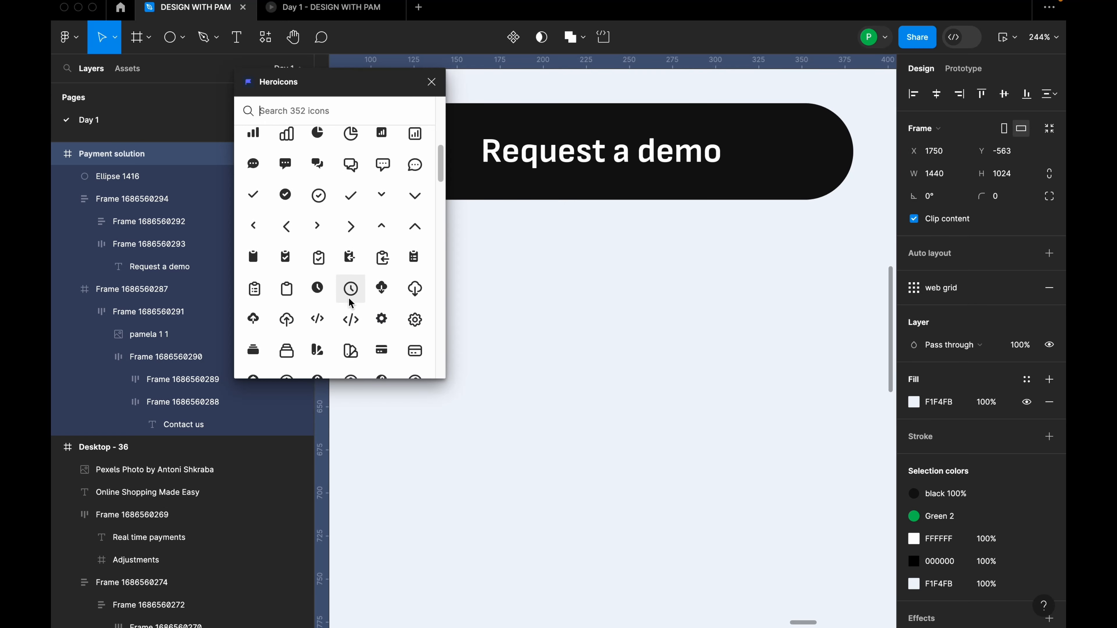
pyautogui.click(351, 198)
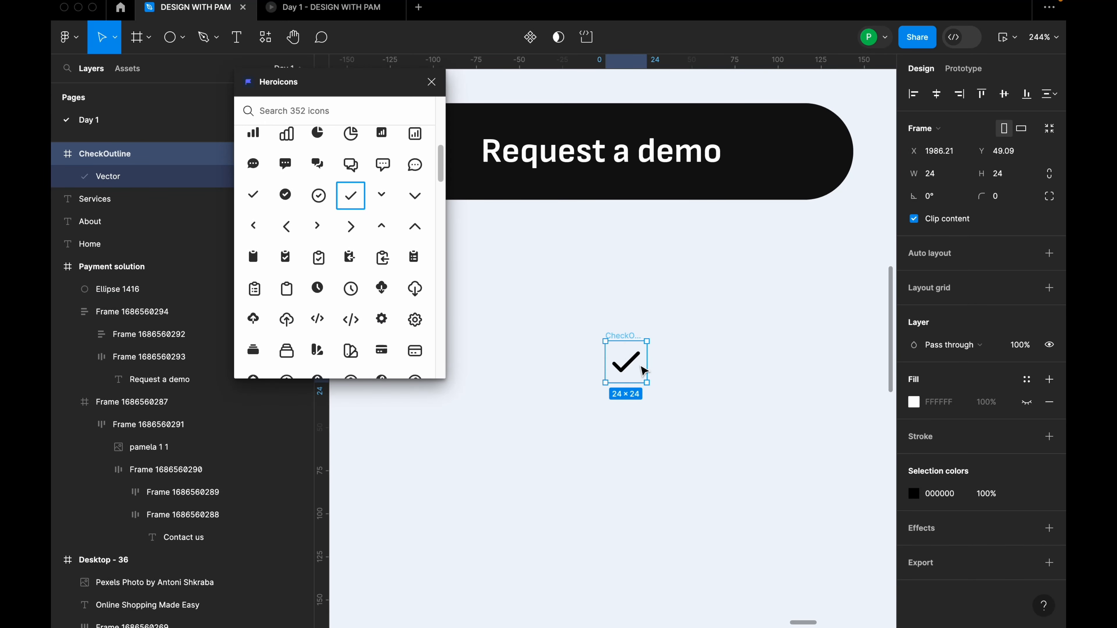
# Close Heroicons and drag the check mark vector onto the green circle.
pyautogui.click(431, 83)
pyautogui.scroll(-4, 588, 312)
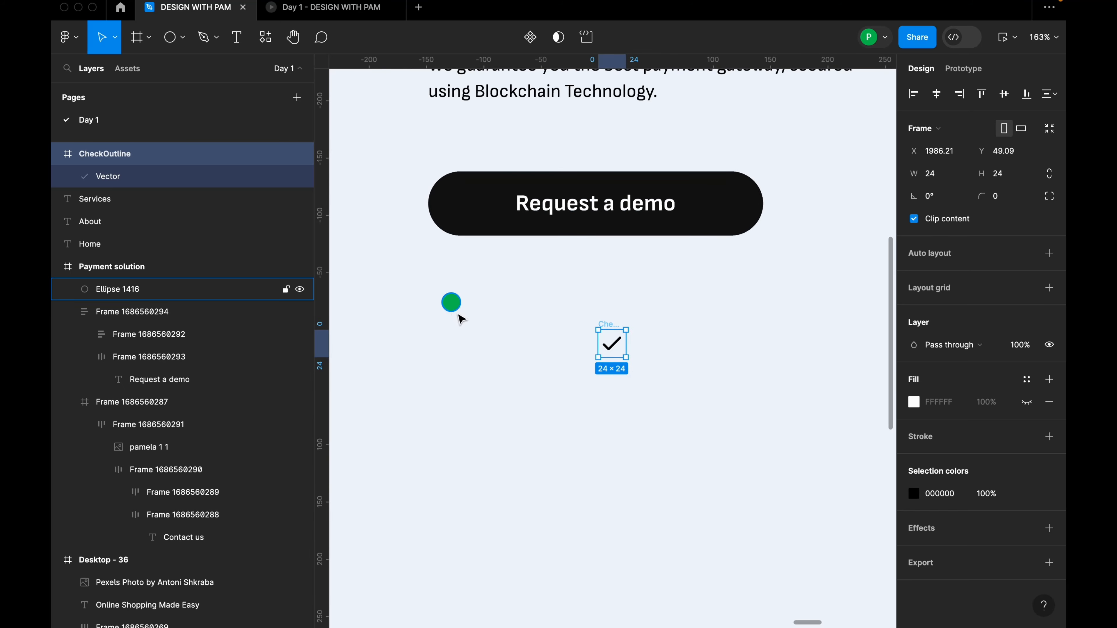
pyautogui.scroll(3, 643, 371)
pyautogui.moveTo(684, 333); pyautogui.dragTo(453, 267)
pyautogui.click(543, 290)
# Delete the leftover empty CheckOutline frame, leaving the check vector selected.
pyautogui.click(534, 283)
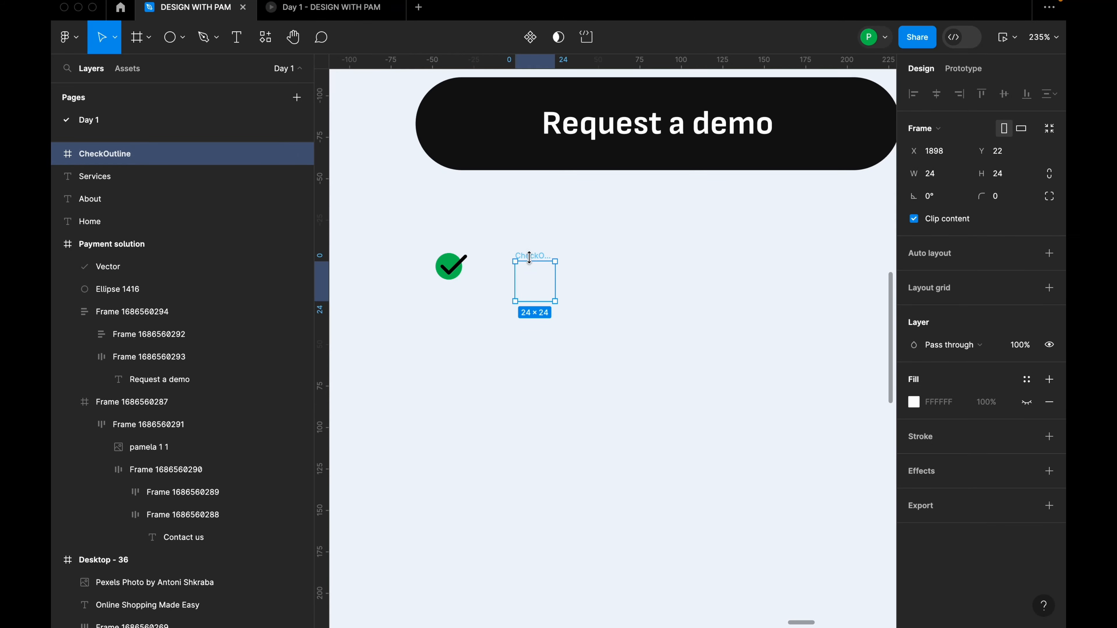
pyautogui.moveTo(540, 282); pyautogui.dragTo(556, 288)
pyautogui.press('Delete')
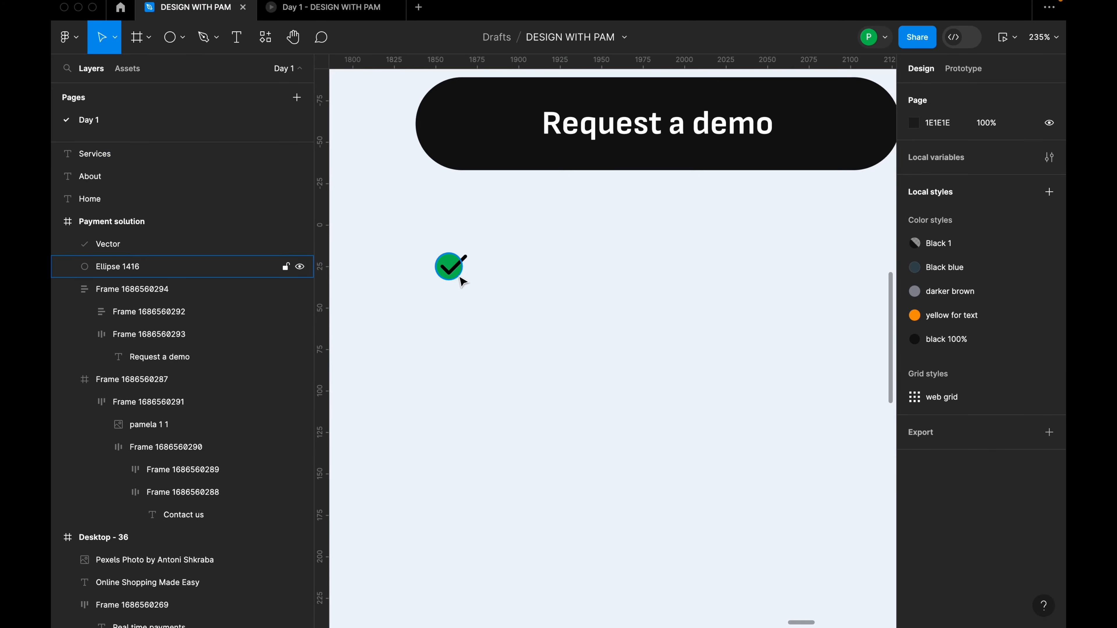
pyautogui.scroll(5, 458, 274)
pyautogui.click(459, 277)
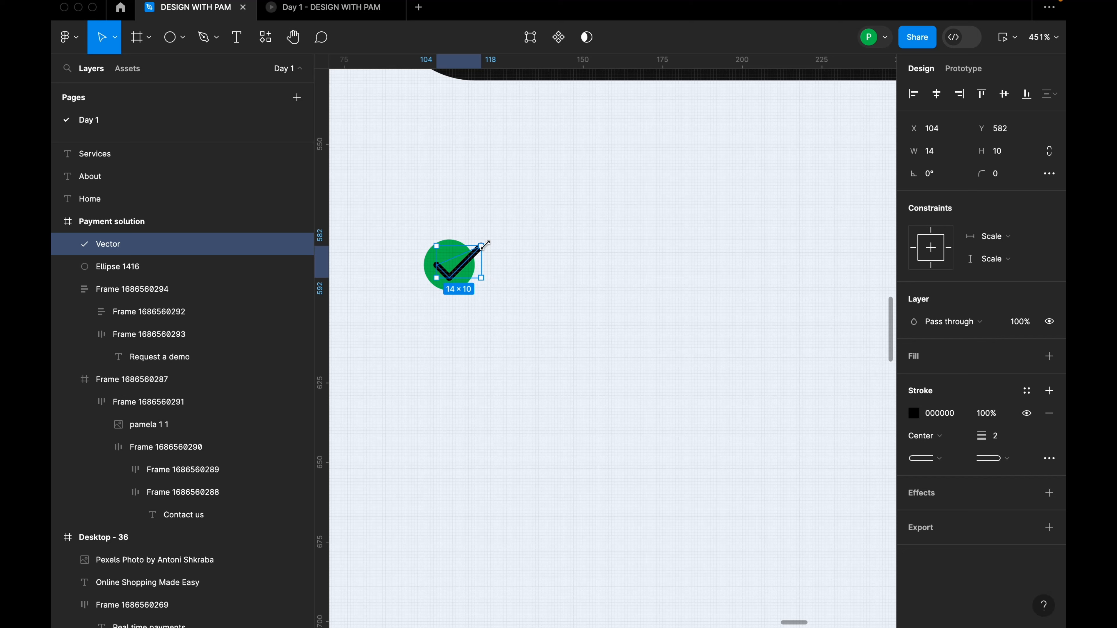
# Scale the check mark by 0.8× to 11.2×8 with a 1.6 stroke, then centre it in the circle.
pyautogui.press('k')
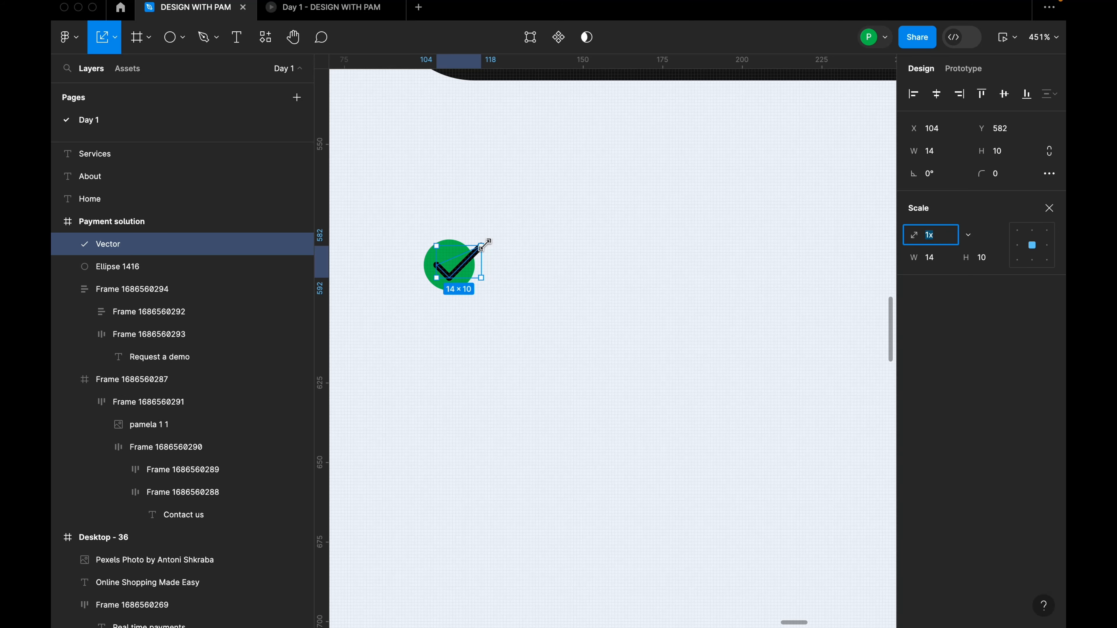
pyautogui.click(115, 38)
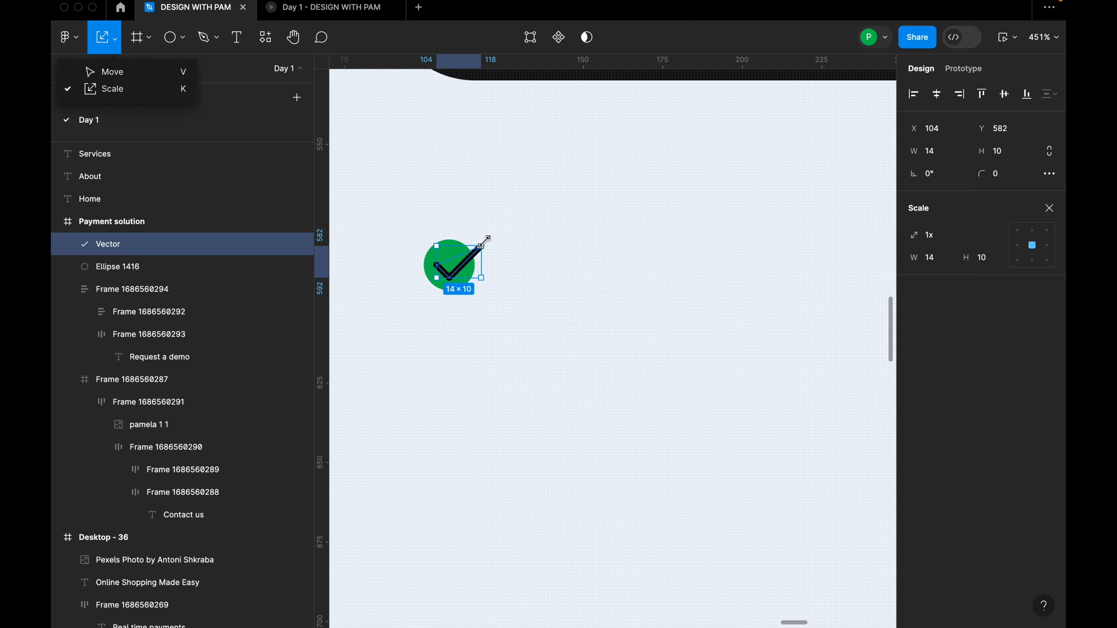
pyautogui.moveTo(485, 244); pyautogui.dragTo(455, 267)
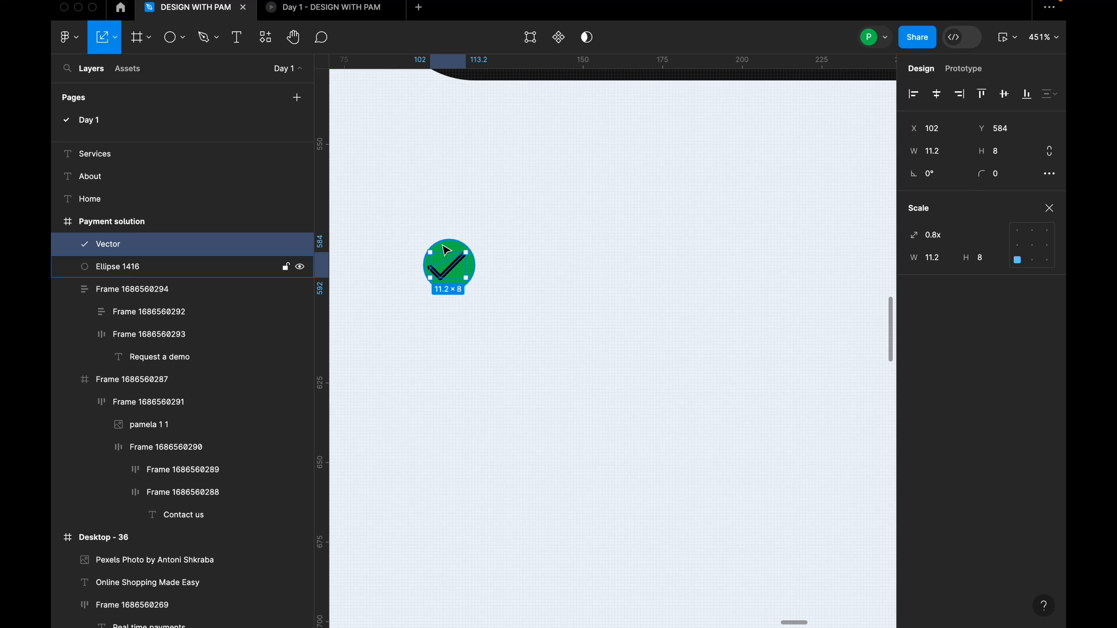
pyautogui.click(113, 39)
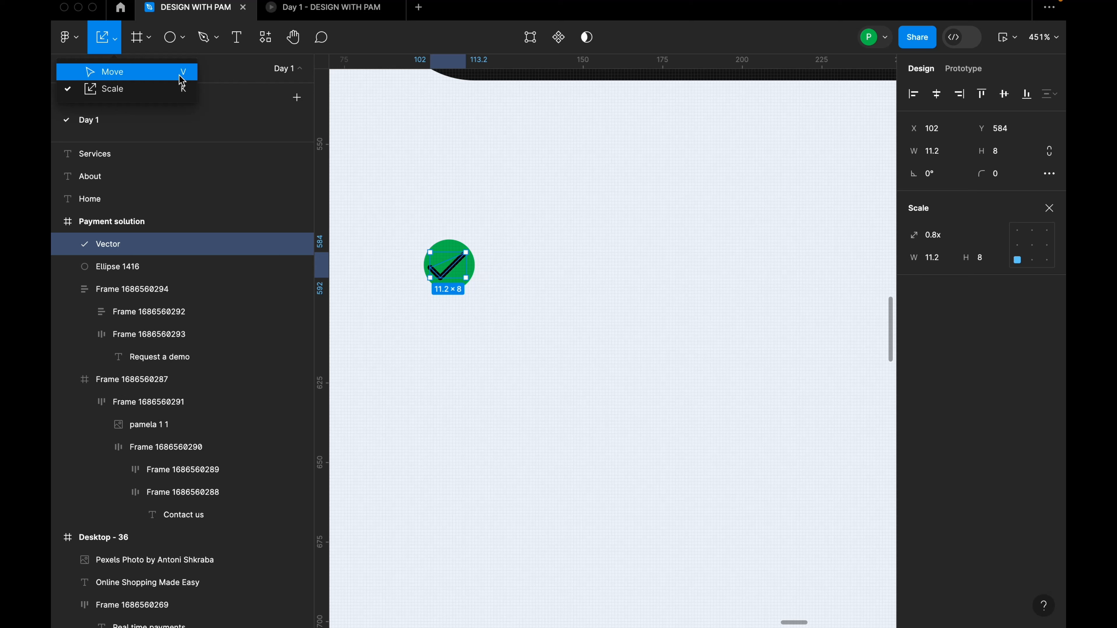
pyautogui.click(113, 73)
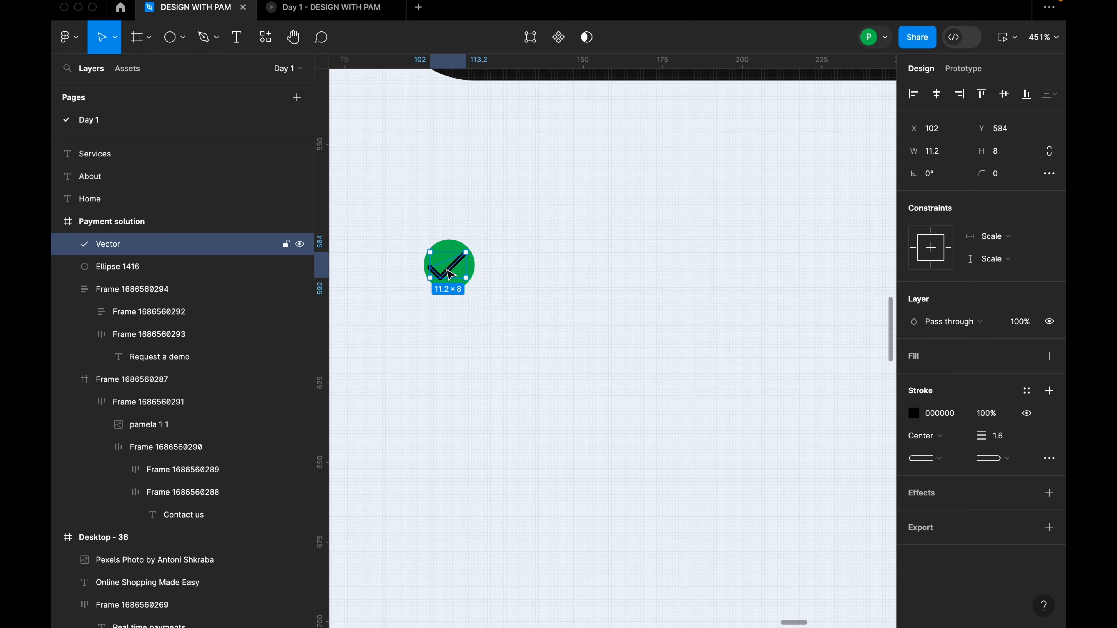
pyautogui.scroll(10, 448, 273)
pyautogui.moveTo(471, 264); pyautogui.dragTo(469, 265)
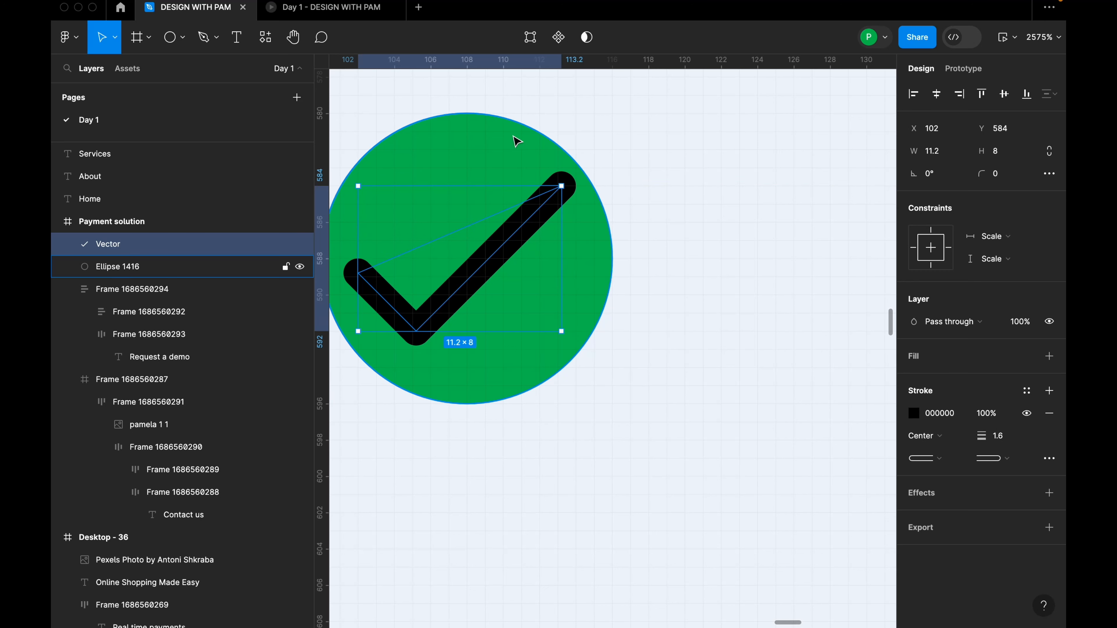
# With the circle also selected, set the check mark's stroke to white FFFFFF.
pyautogui.keyDown('shift'); pyautogui.click(518, 140); pyautogui.keyUp('shift')
pyautogui.scroll(-3, 551, 259)
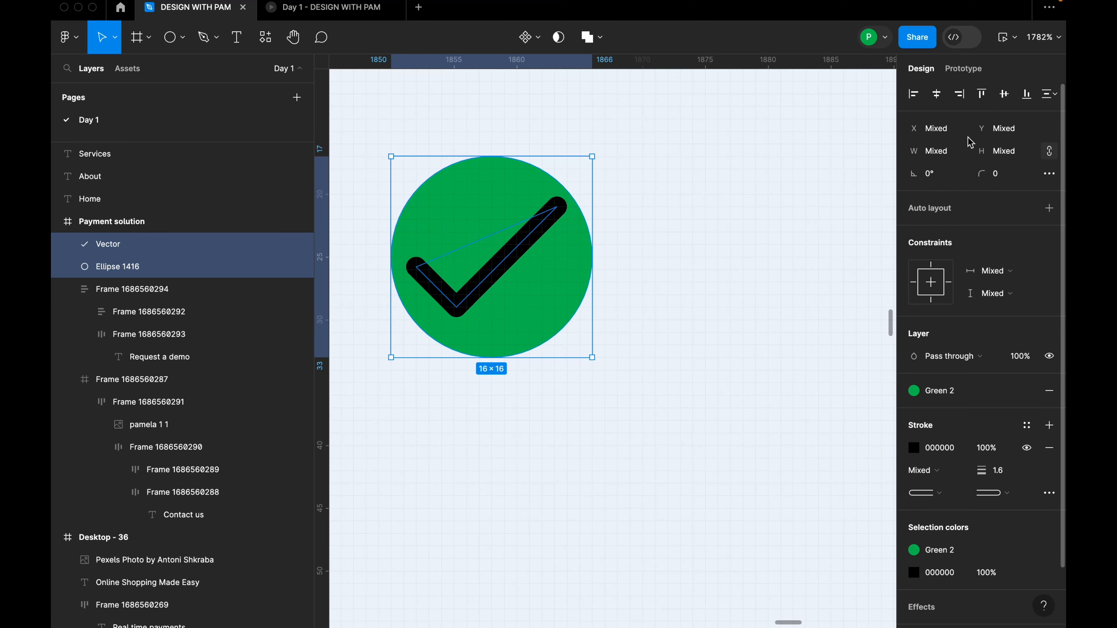
pyautogui.scroll(-3, 995, 441)
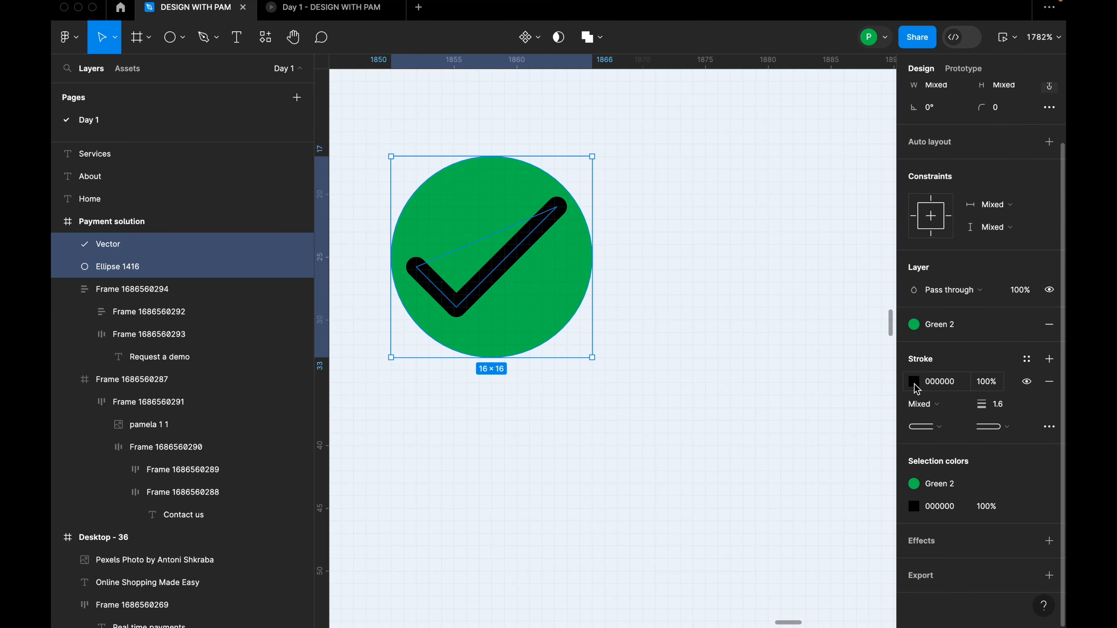
pyautogui.click(915, 382)
pyautogui.write('FFFFFF')
pyautogui.press('Return')
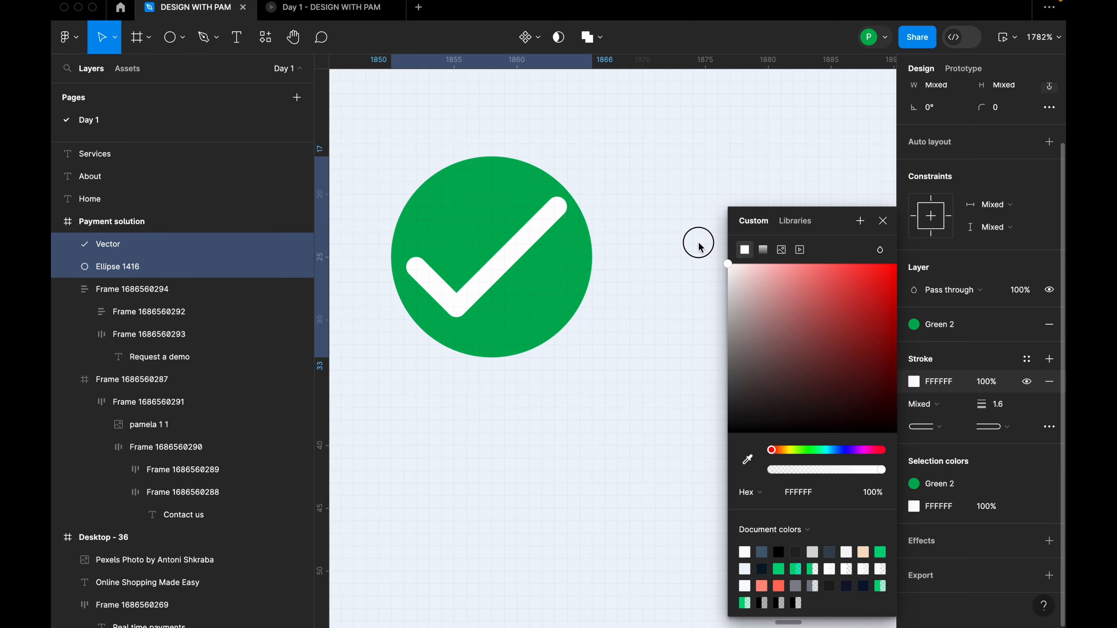
pyautogui.click(883, 221)
# Group the check mark and green circle into one 16×16 badge and nudge it up-left.
pyautogui.rightClick(528, 272)
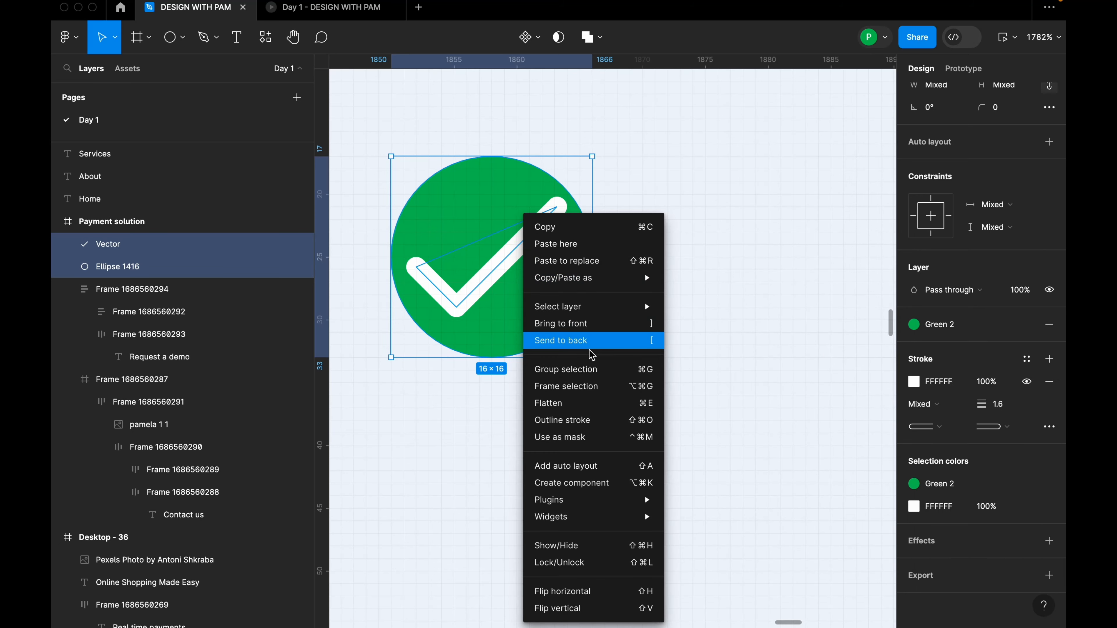
pyautogui.moveTo(624, 499)
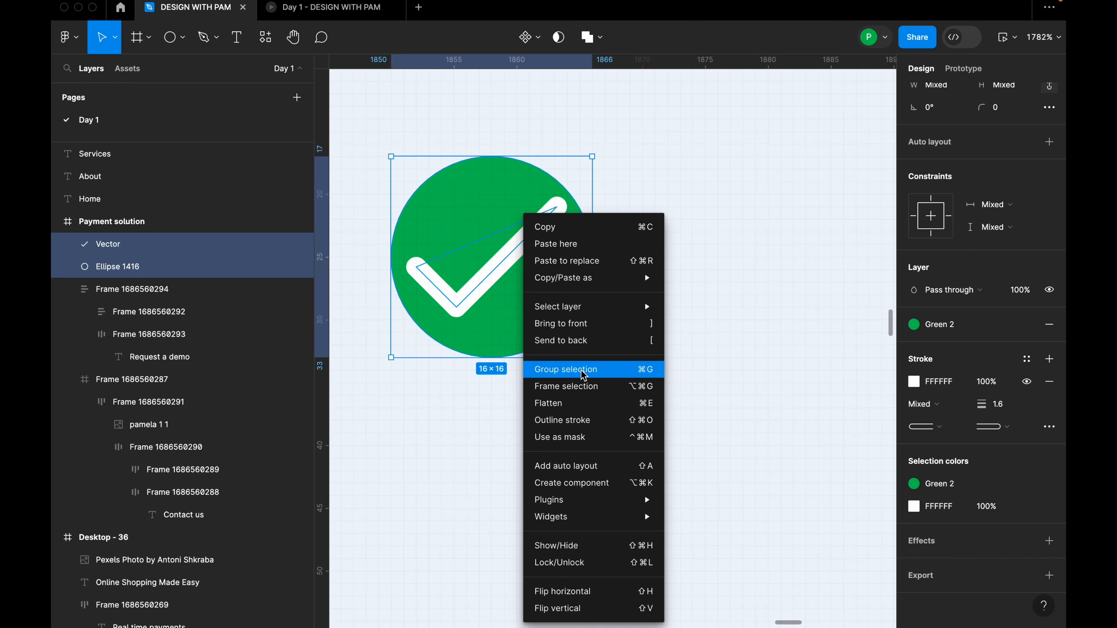
pyautogui.click(584, 374)
pyautogui.scroll(-10, 589, 360)
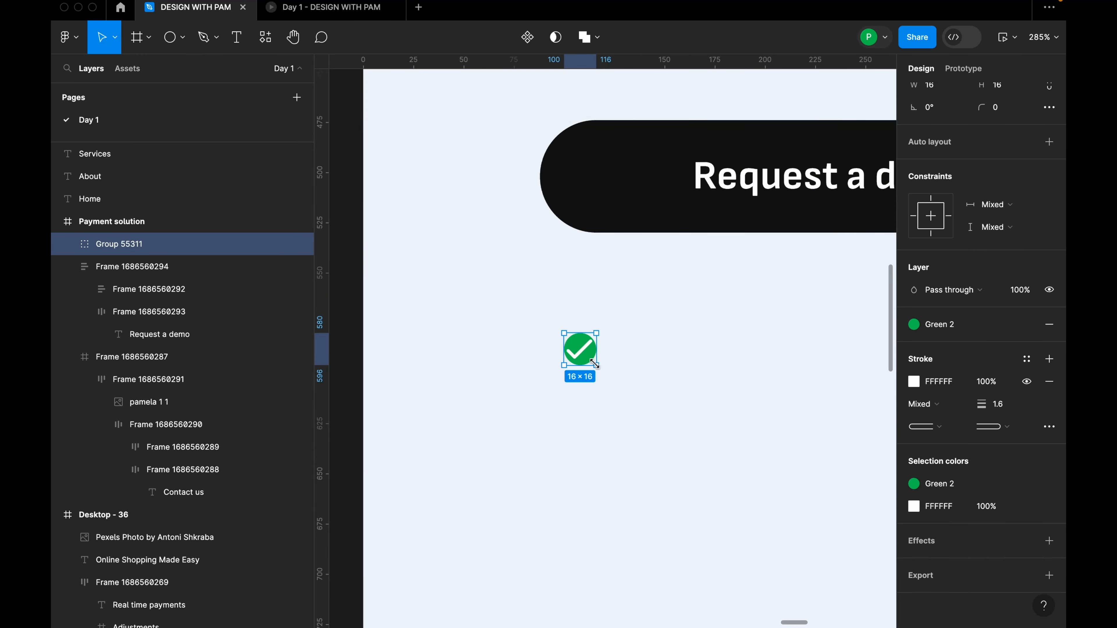
pyautogui.moveTo(579, 349)
pyautogui.mouseDown()
pyautogui.moveTo(587, 335)
pyautogui.moveTo(571, 332)
pyautogui.mouseUp()
pyautogui.scroll(2, 690, 344)
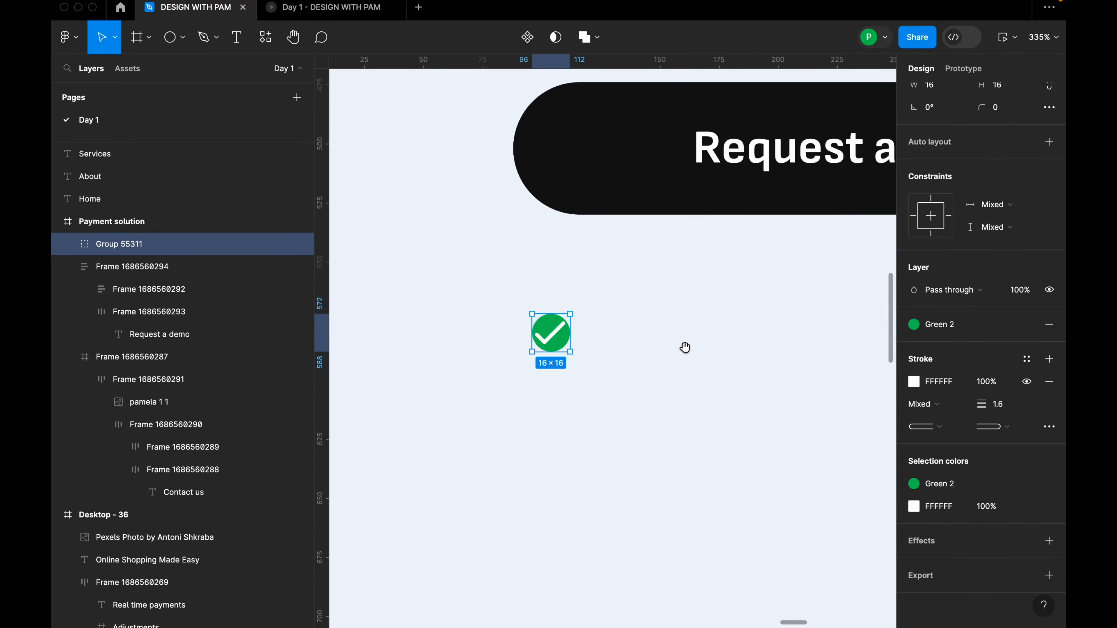
pyautogui.moveTo(715, 350); pyautogui.dragTo(657, 367)
# Draw a thin 226×6 bar beside the check badge with corner radius 100.
pyautogui.click(576, 375)
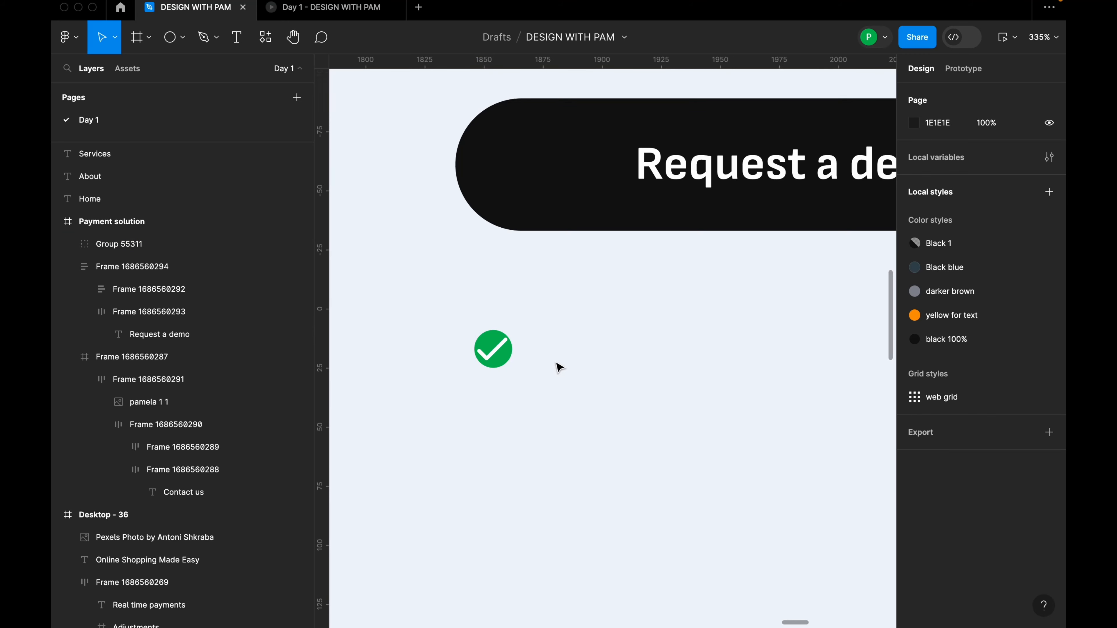
pyautogui.scroll(-3, 559, 367)
pyautogui.press('r')
pyautogui.scroll(2, 464, 232)
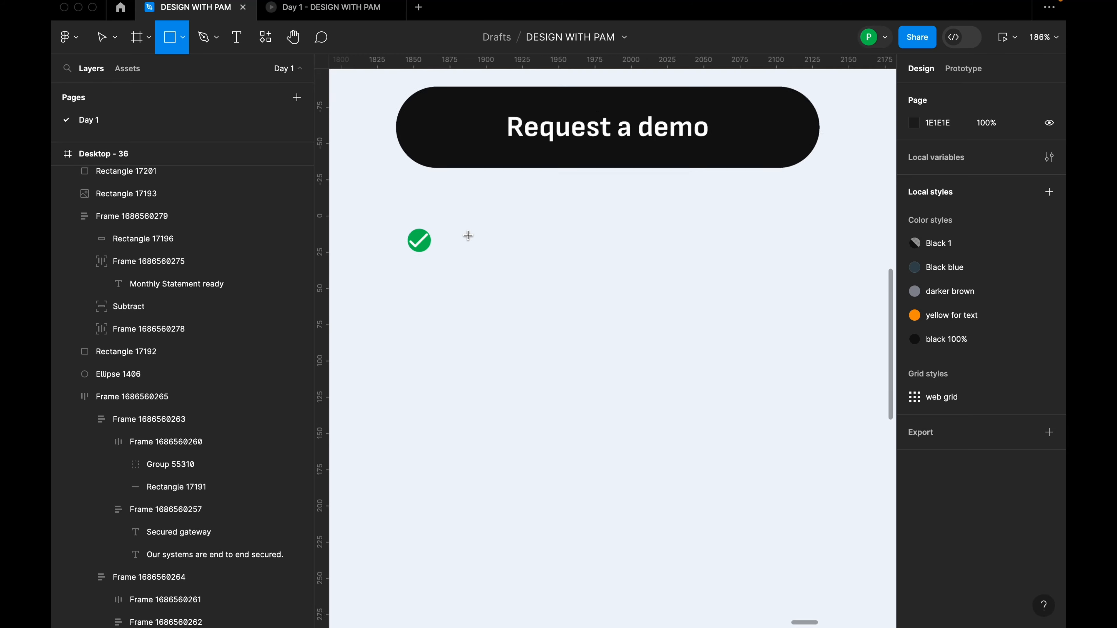
pyautogui.moveTo(451, 235)
pyautogui.mouseDown()
pyautogui.moveTo(464, 257)
pyautogui.moveTo(853, 242)
pyautogui.moveTo(812, 244)
pyautogui.mouseUp()
pyautogui.click(1006, 181)
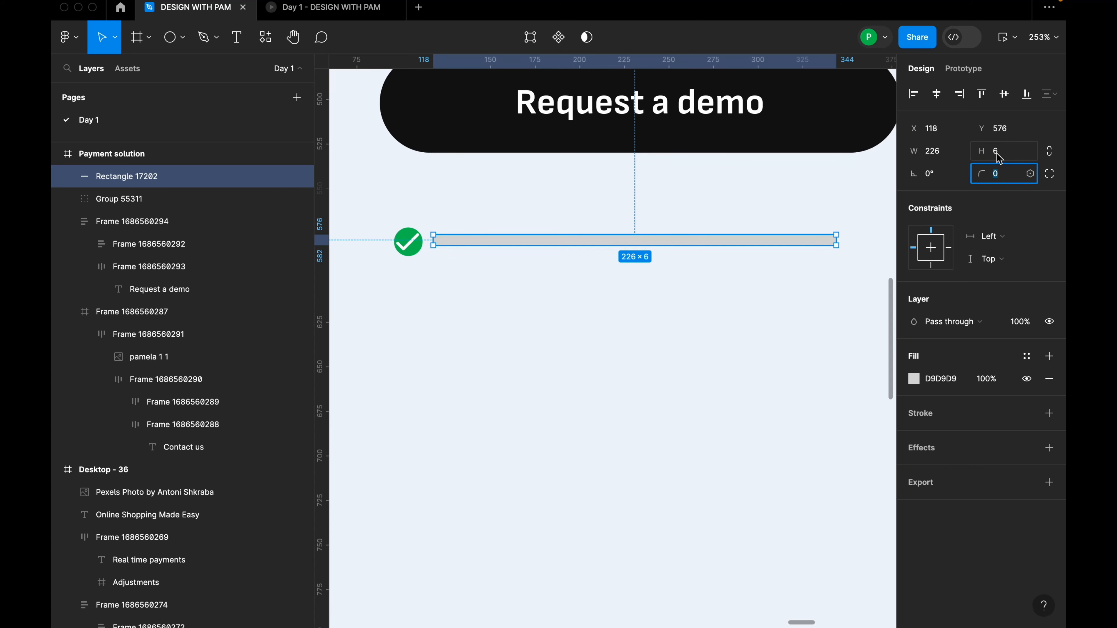
pyautogui.press('Return')
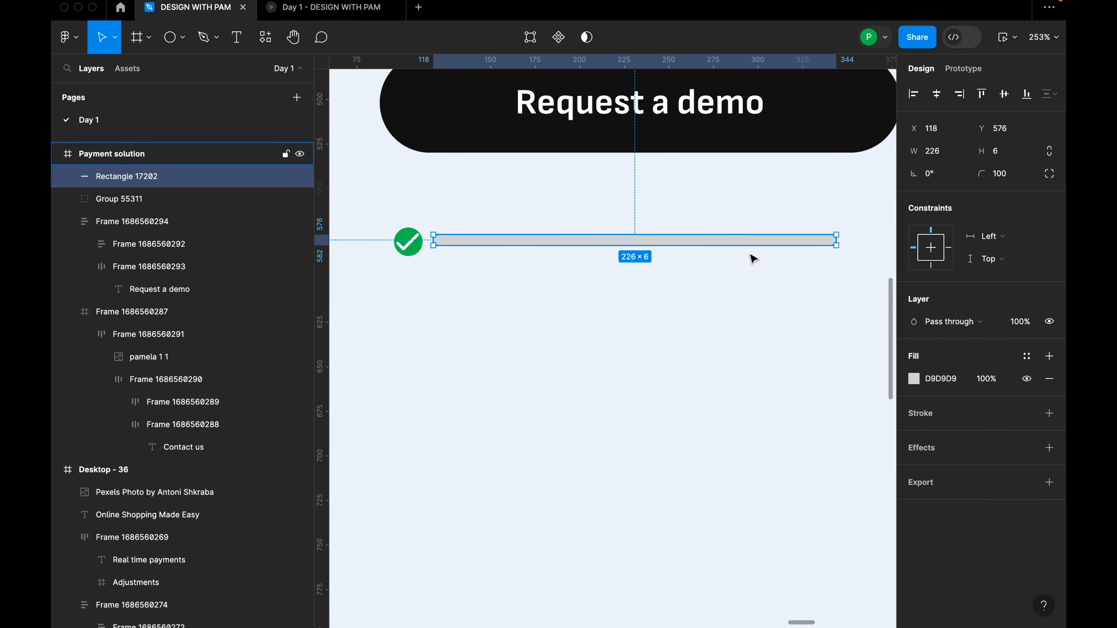
pyautogui.scroll(3, 840, 246)
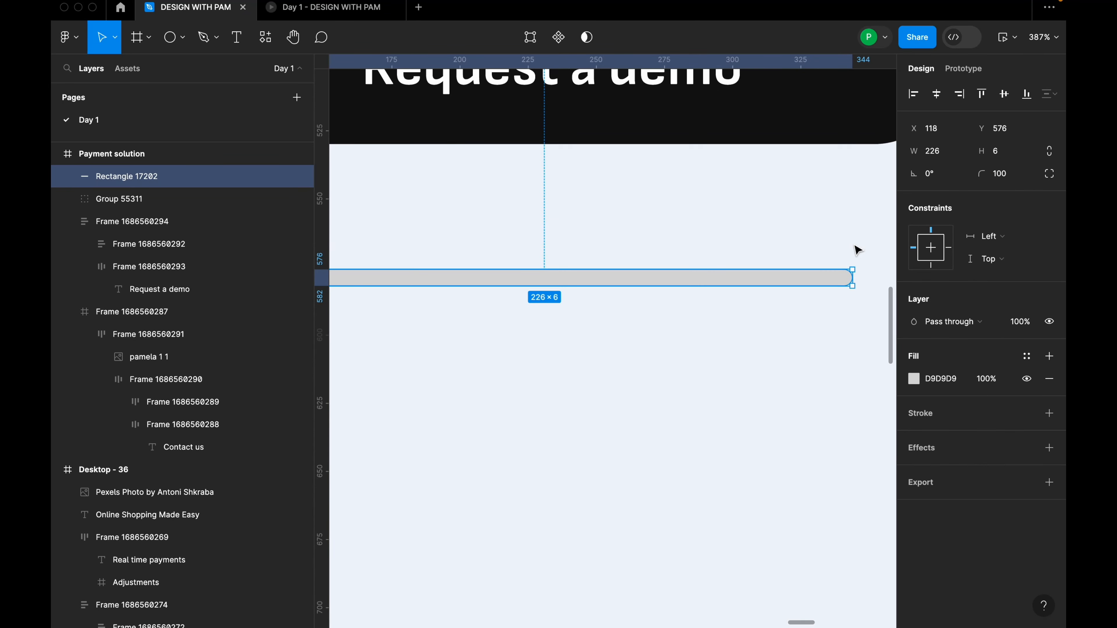
pyautogui.click(854, 299)
# Fill the bar with the Green 2 style, then detach it to a plain 27AE60 fill.
pyautogui.click(845, 284)
pyautogui.scroll(-3, 845, 286)
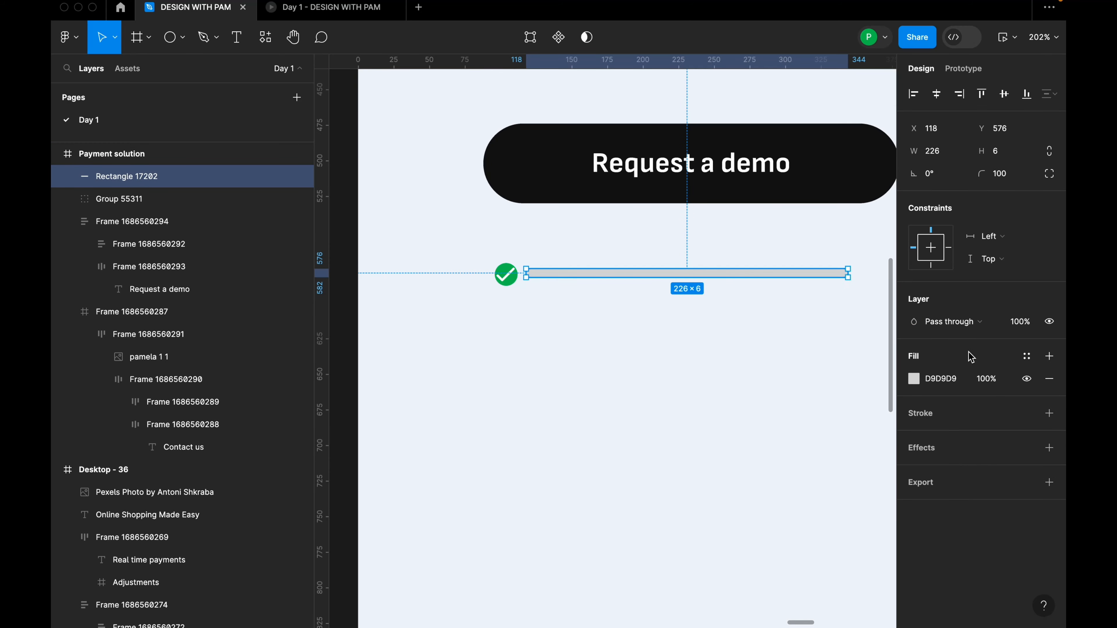
pyautogui.click(1026, 356)
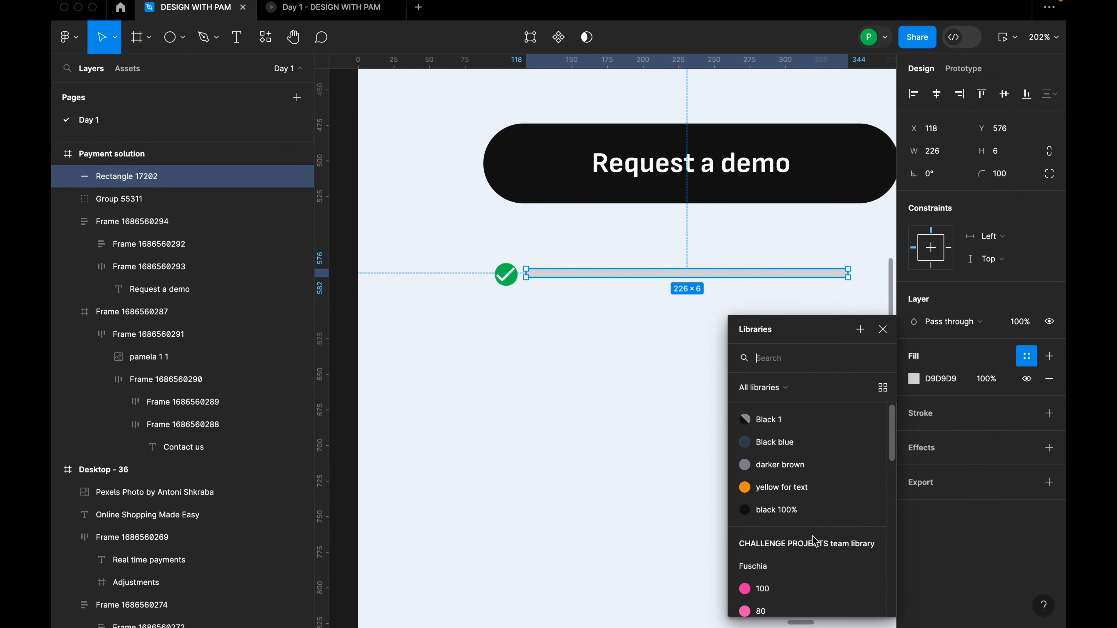
pyautogui.scroll(-10, 814, 542)
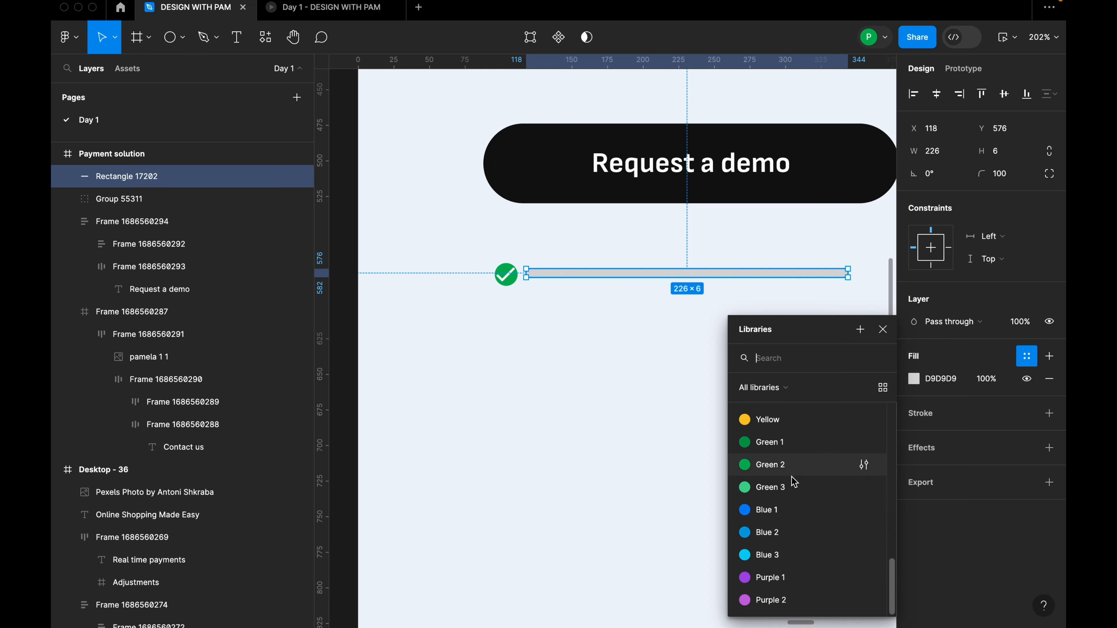
pyautogui.click(787, 465)
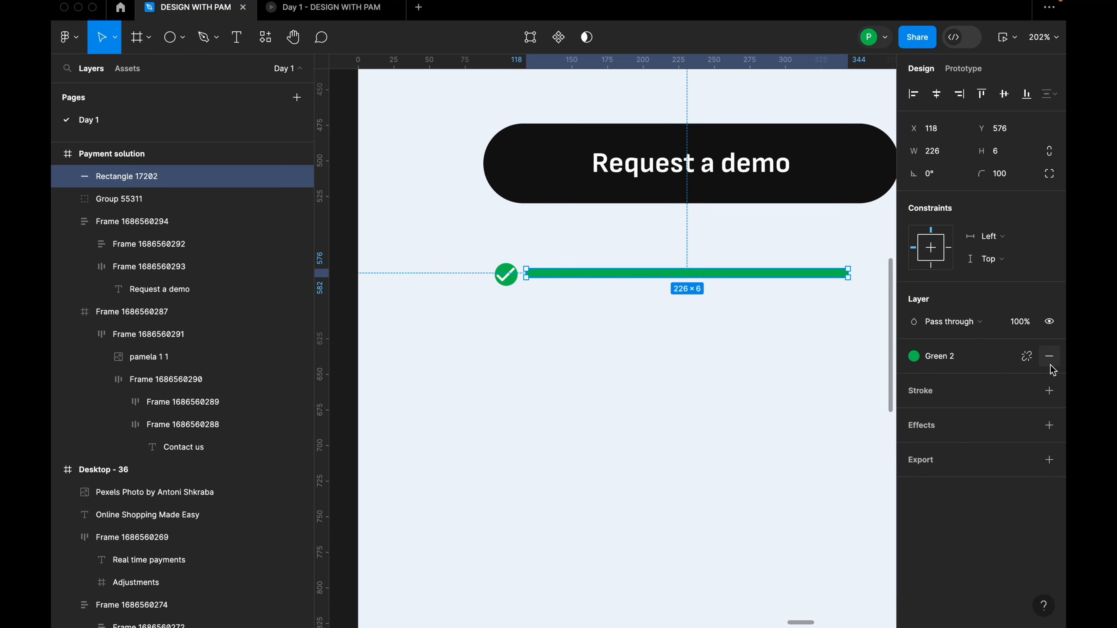
pyautogui.click(1027, 356)
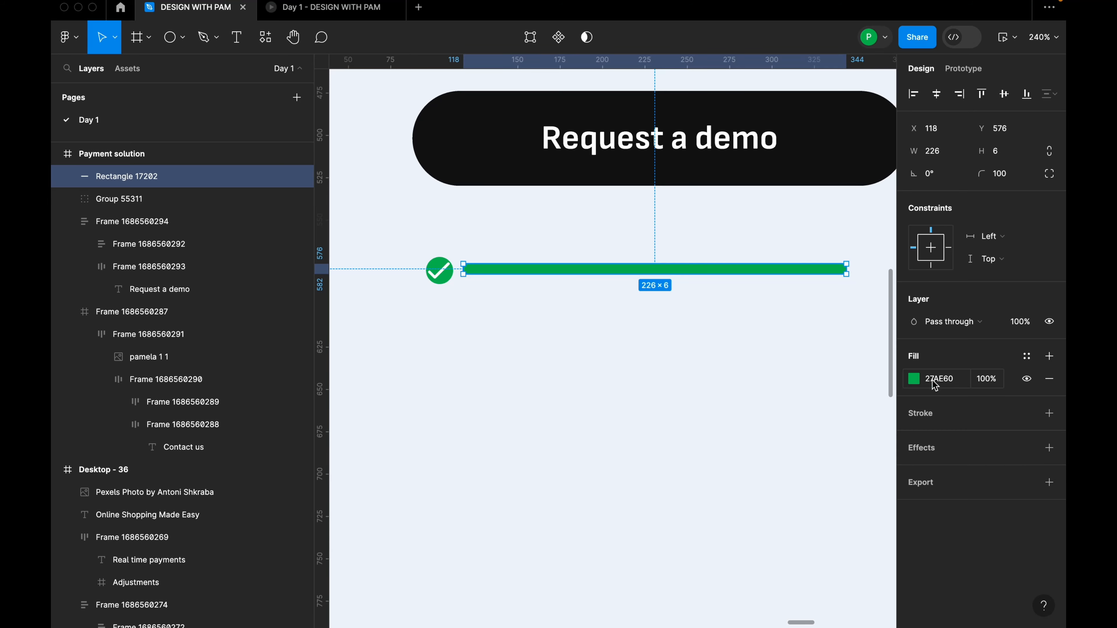
# Switch the bar's fill to a linear gradient and stretch its handles along the bar.
pyautogui.click(914, 379)
pyautogui.click(762, 250)
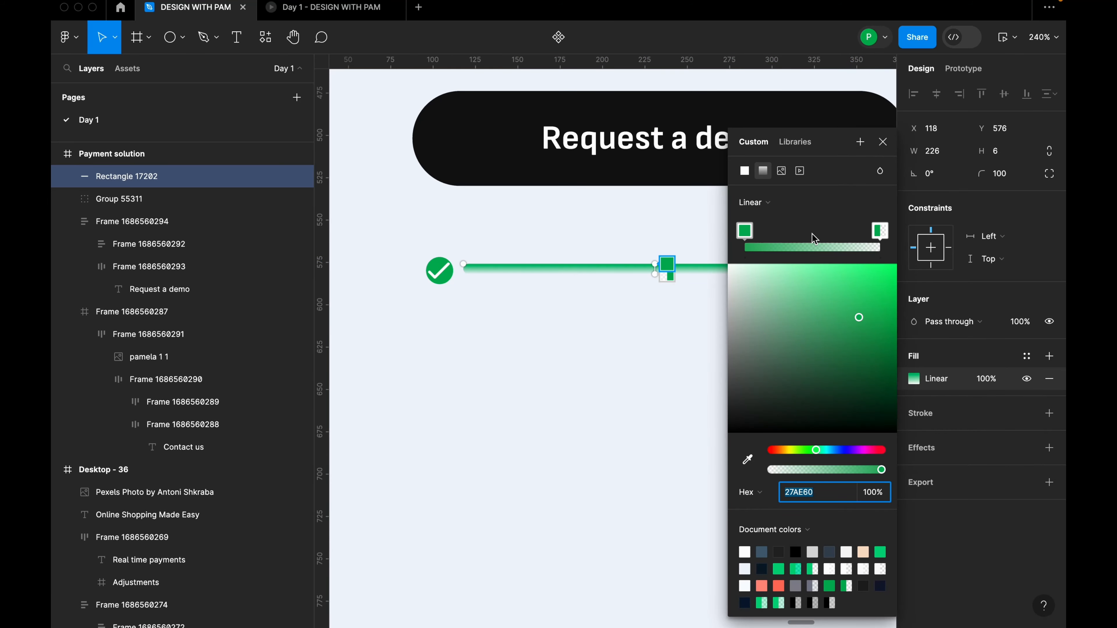
pyautogui.moveTo(838, 167); pyautogui.dragTo(949, 167)
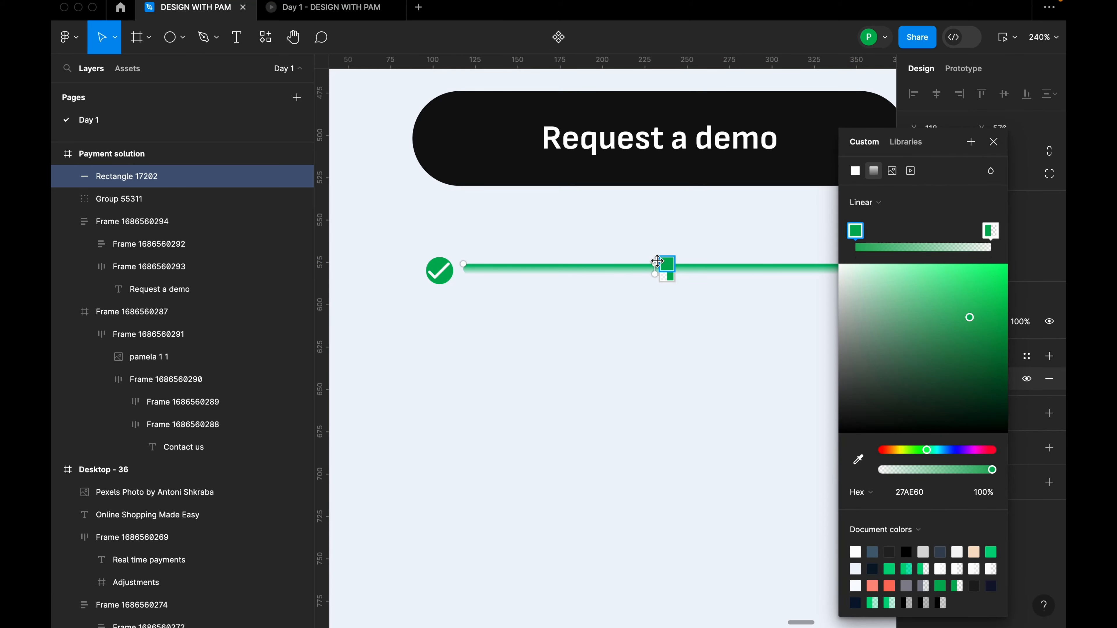
pyautogui.moveTo(658, 261); pyautogui.dragTo(778, 269)
pyautogui.scroll(-5, 782, 297)
pyautogui.scroll(3, 697, 297)
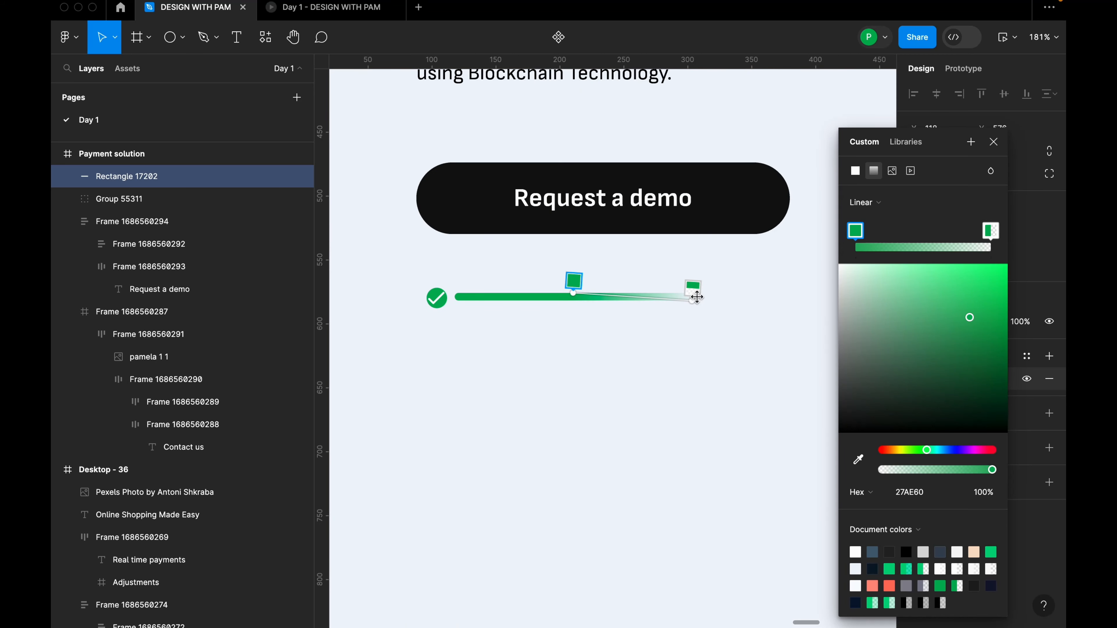
pyautogui.moveTo(697, 297); pyautogui.dragTo(744, 356)
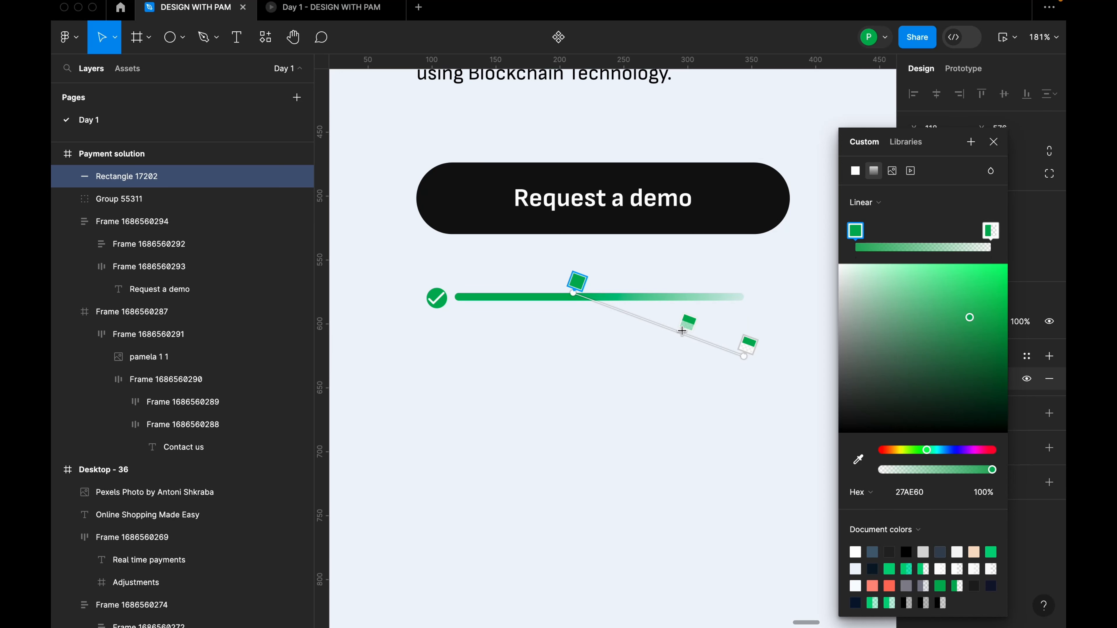
# Add a middle gradient stop at about 47% opacity and remove the extra stop.
pyautogui.click(664, 327)
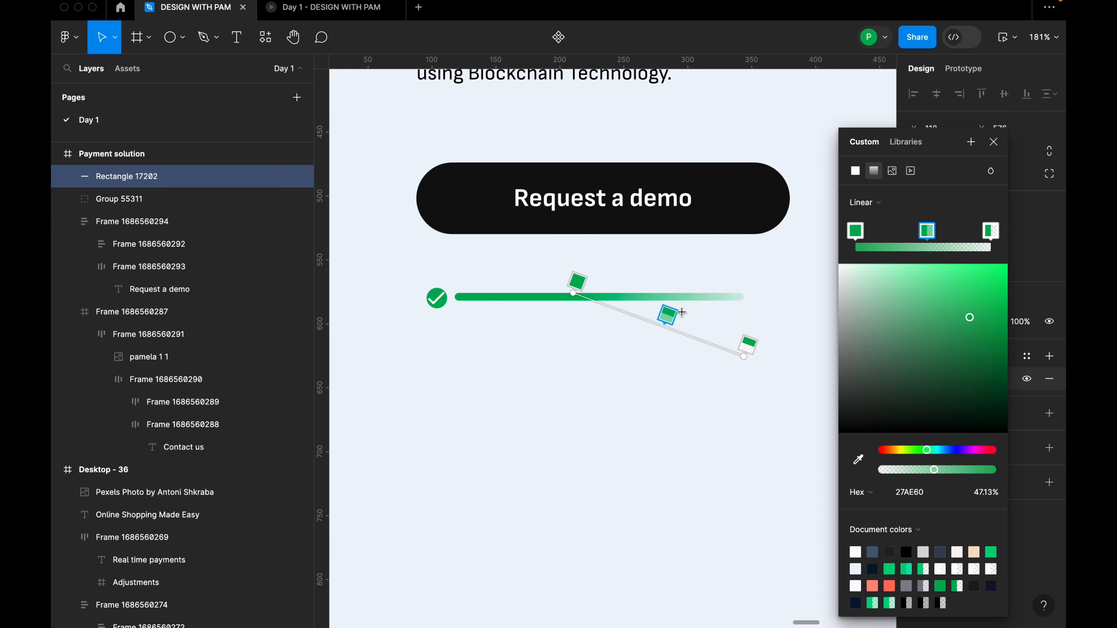
pyautogui.moveTo(664, 320)
pyautogui.mouseDown()
pyautogui.moveTo(688, 333)
pyautogui.moveTo(642, 316)
pyautogui.mouseUp()
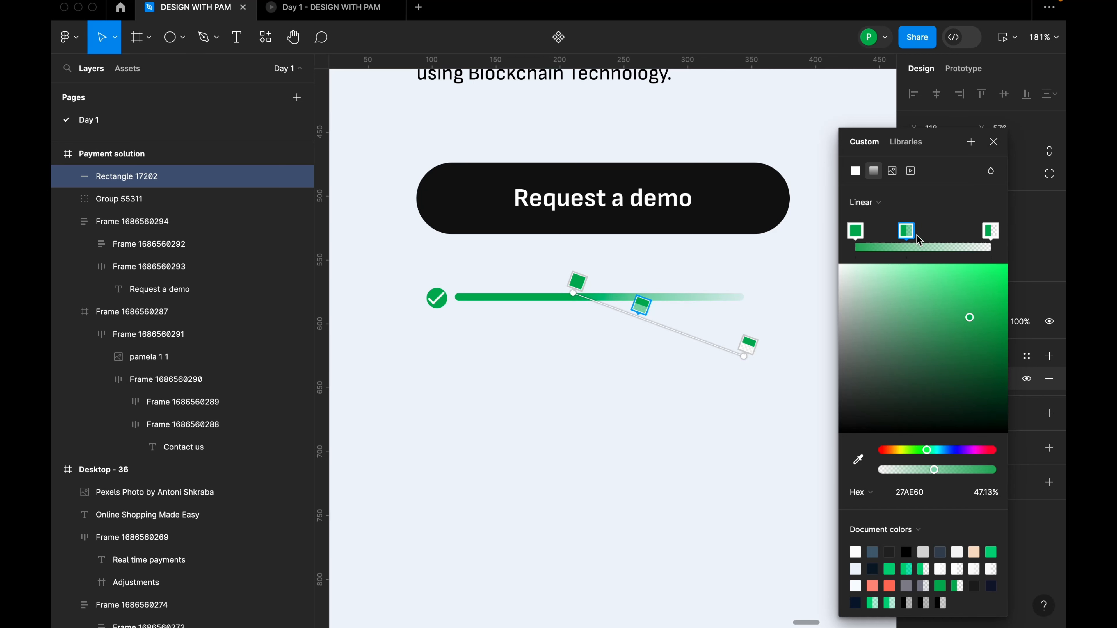
pyautogui.moveTo(908, 233); pyautogui.dragTo(920, 236)
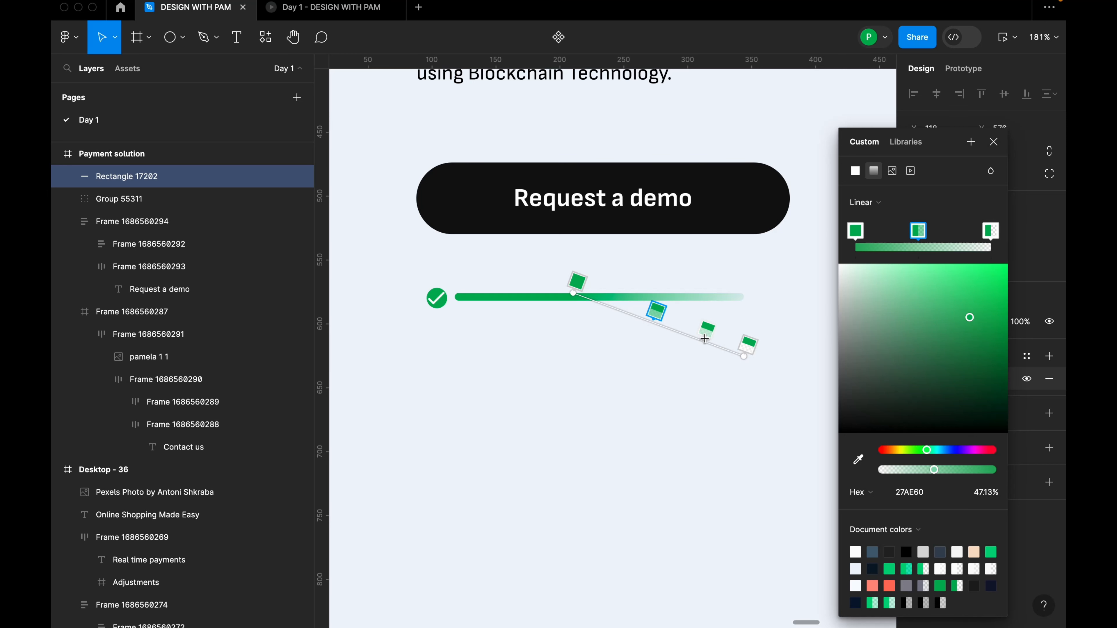
pyautogui.scroll(5, 697, 337)
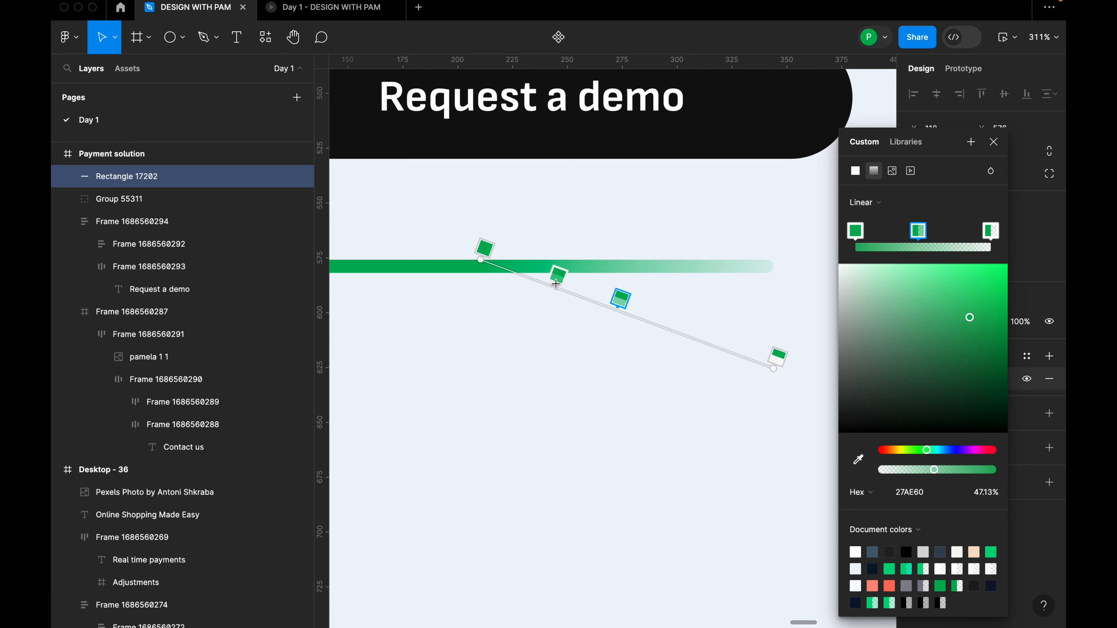
pyautogui.scroll(8, 553, 285)
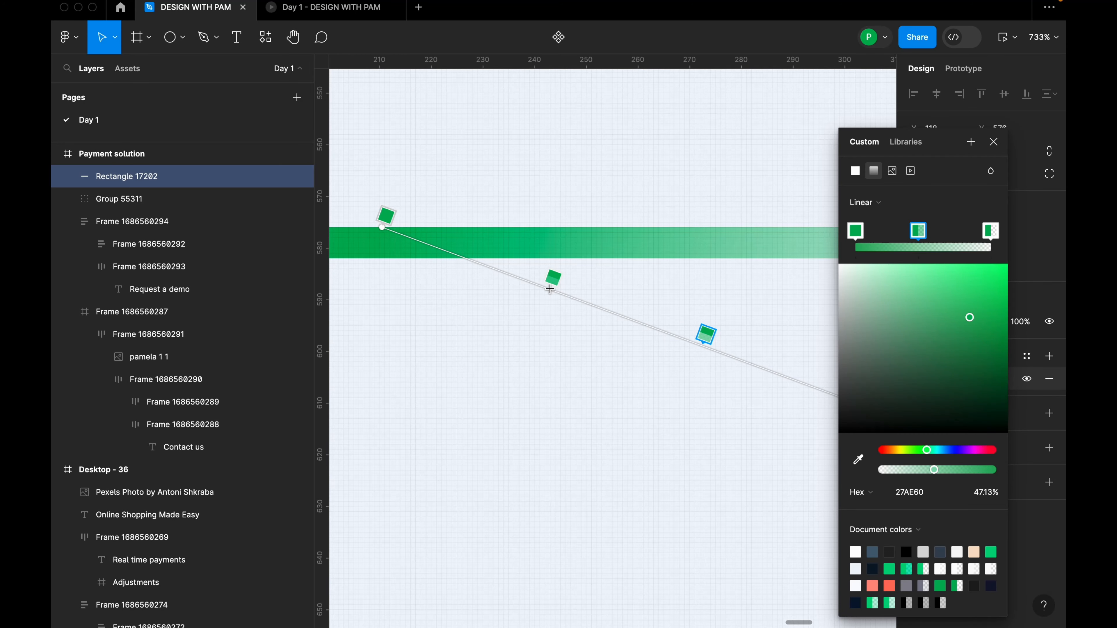
pyautogui.click(550, 289)
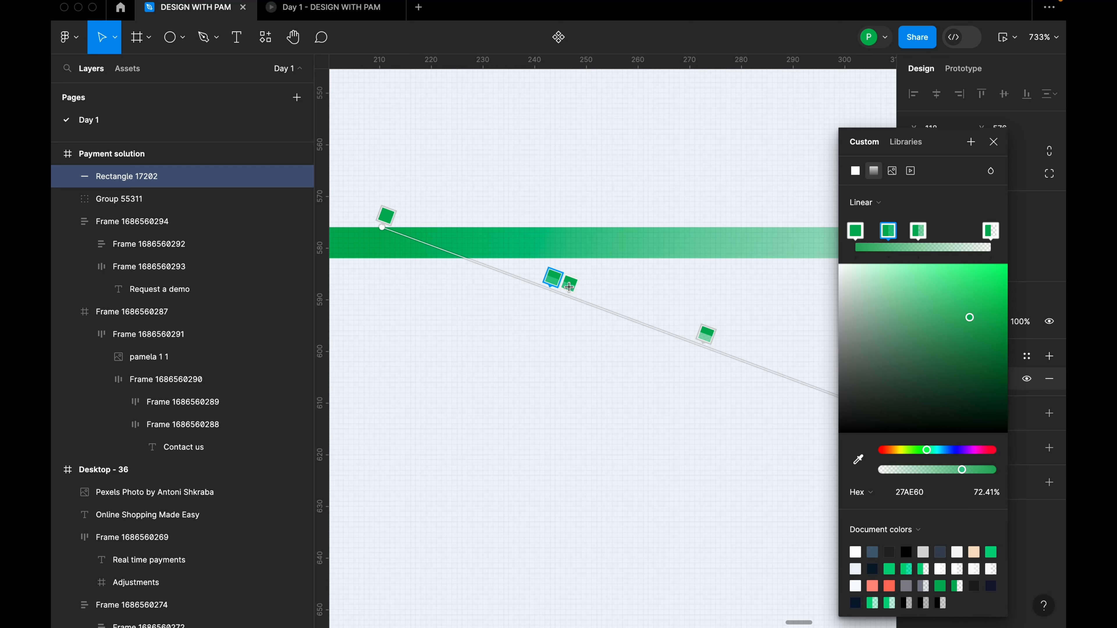
pyautogui.press('BackSpace')
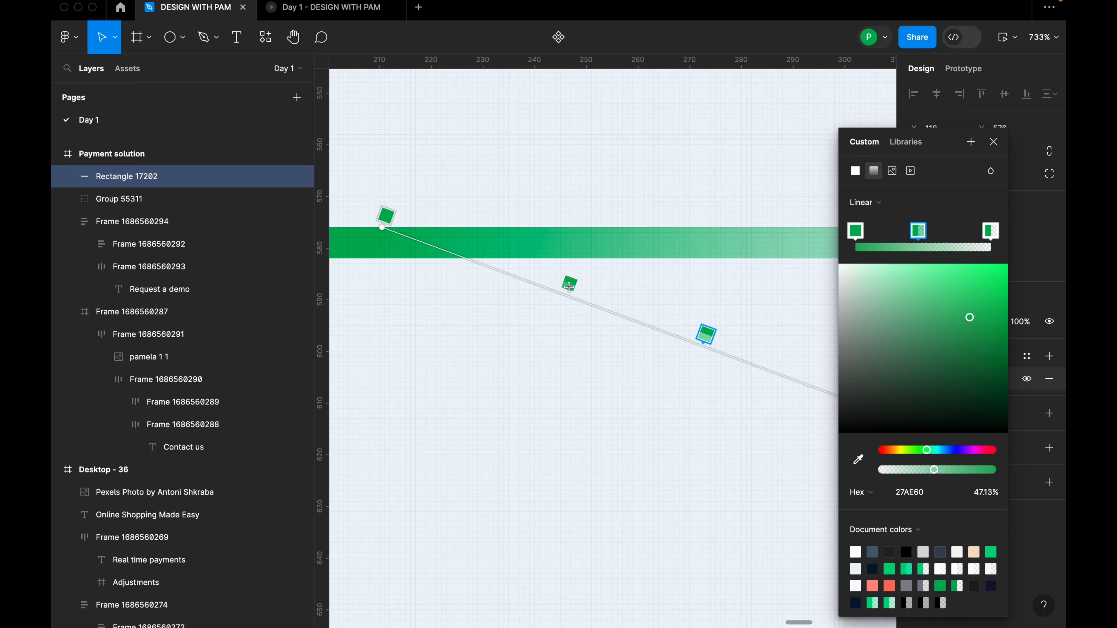
pyautogui.scroll(-12, 569, 286)
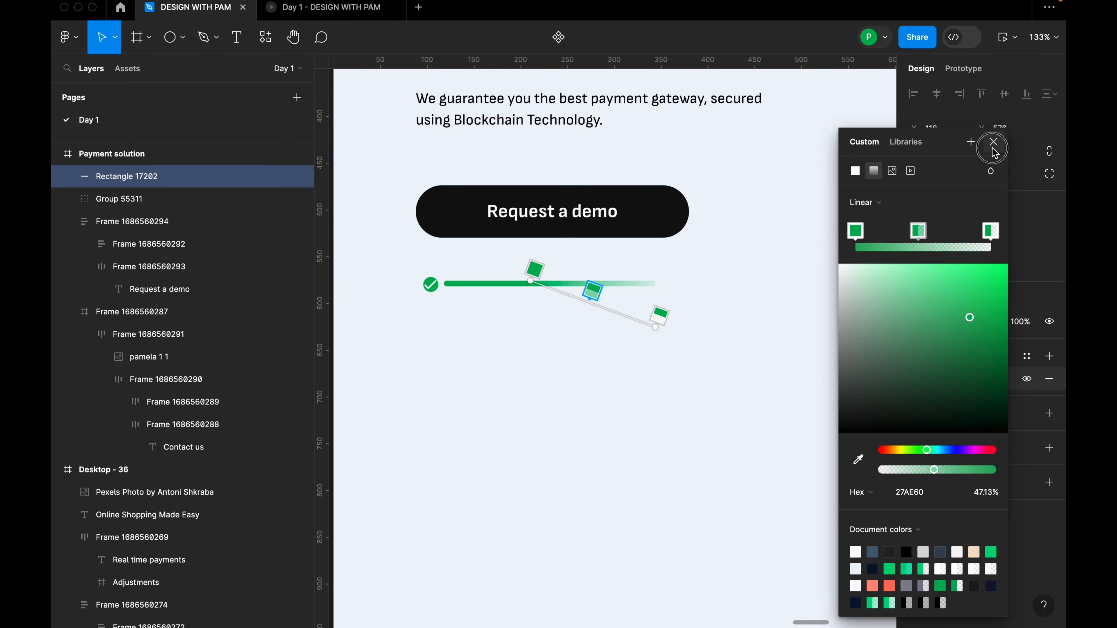
pyautogui.click(994, 142)
pyautogui.click(703, 350)
pyautogui.scroll(2, 555, 315)
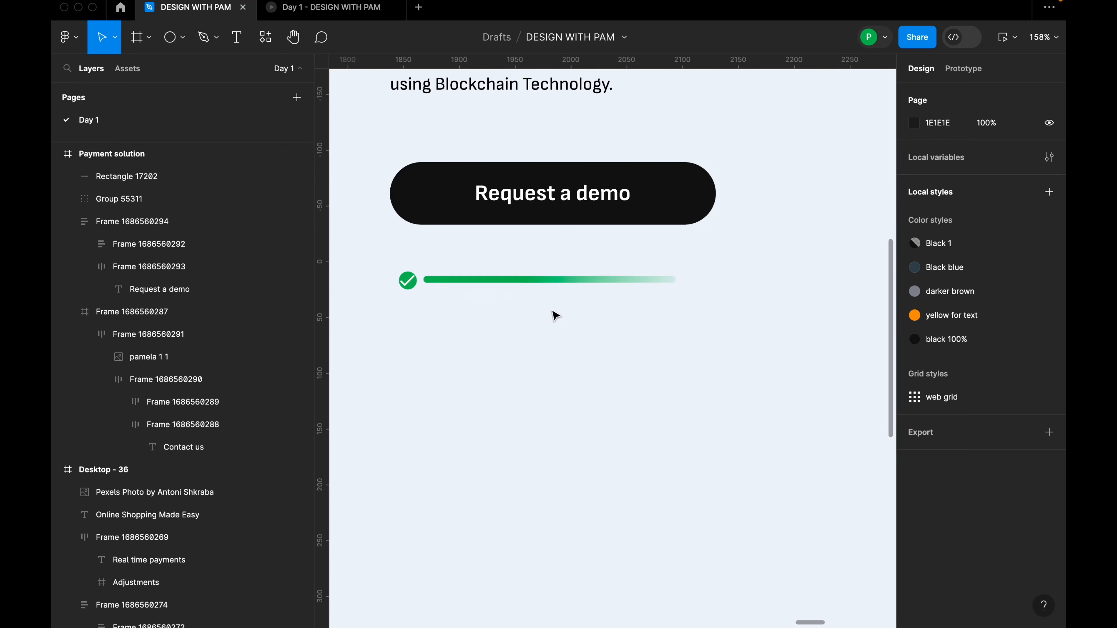
pyautogui.click(568, 280)
pyautogui.scroll(3, 398, 308)
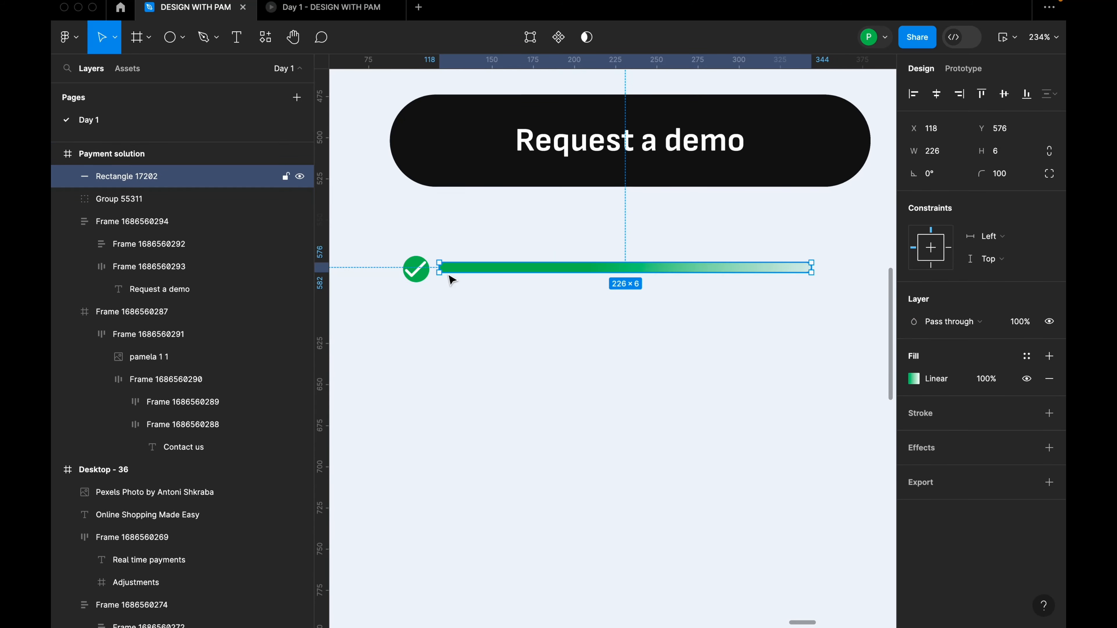
pyautogui.keyDown('shift'); pyautogui.click(413, 280); pyautogui.keyUp('shift')
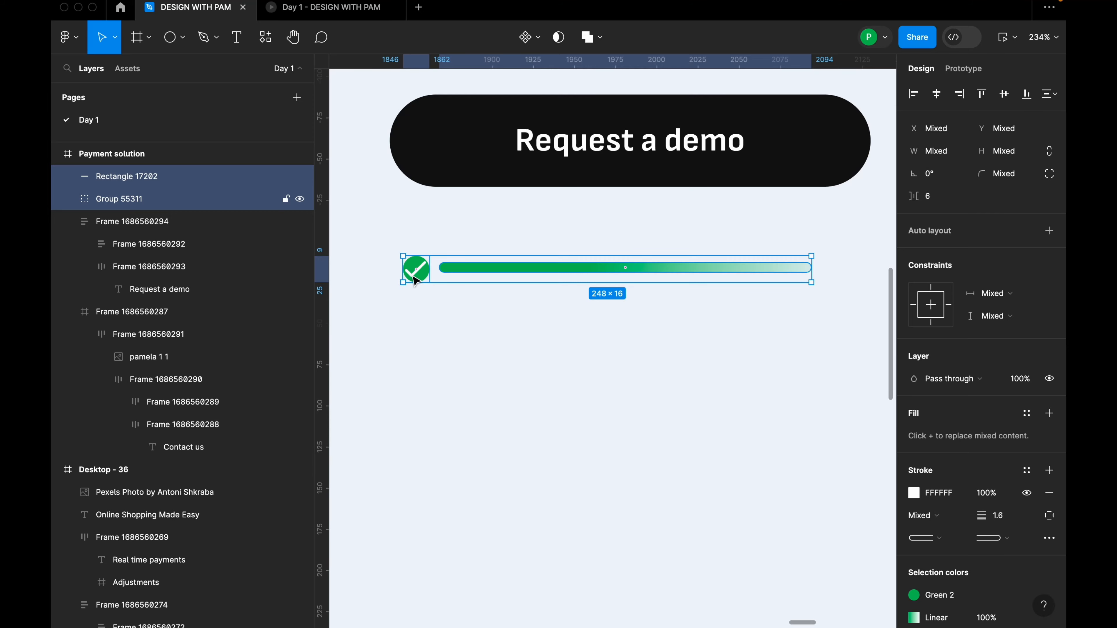
pyautogui.hotkey('shift', 'a')
pyautogui.click(553, 307)
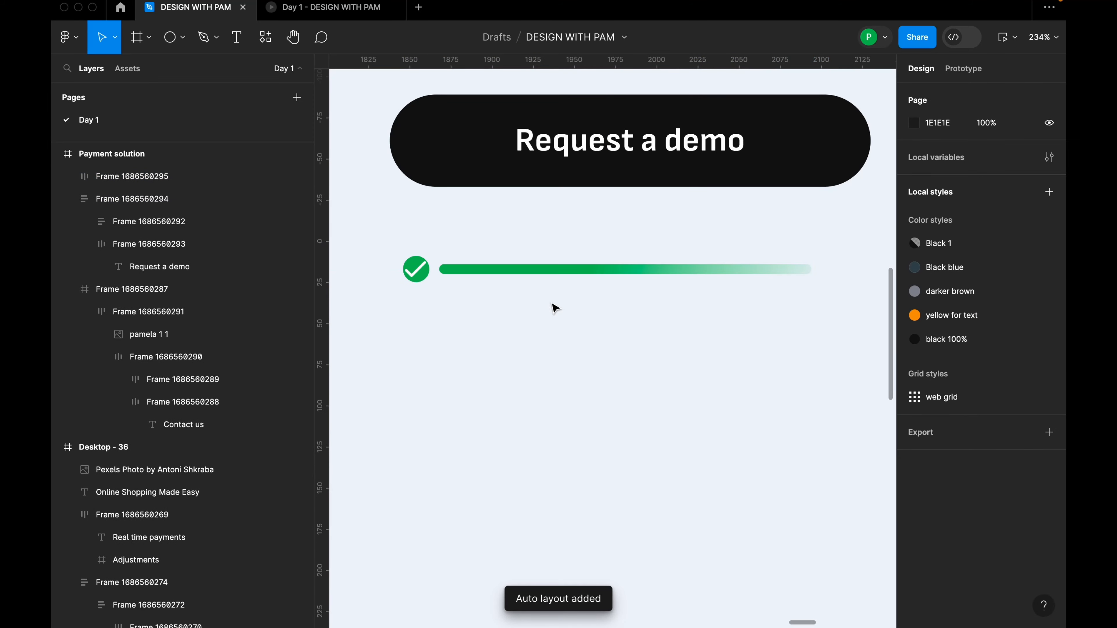
pyautogui.scroll(-6, 556, 309)
pyautogui.scroll(3, 572, 312)
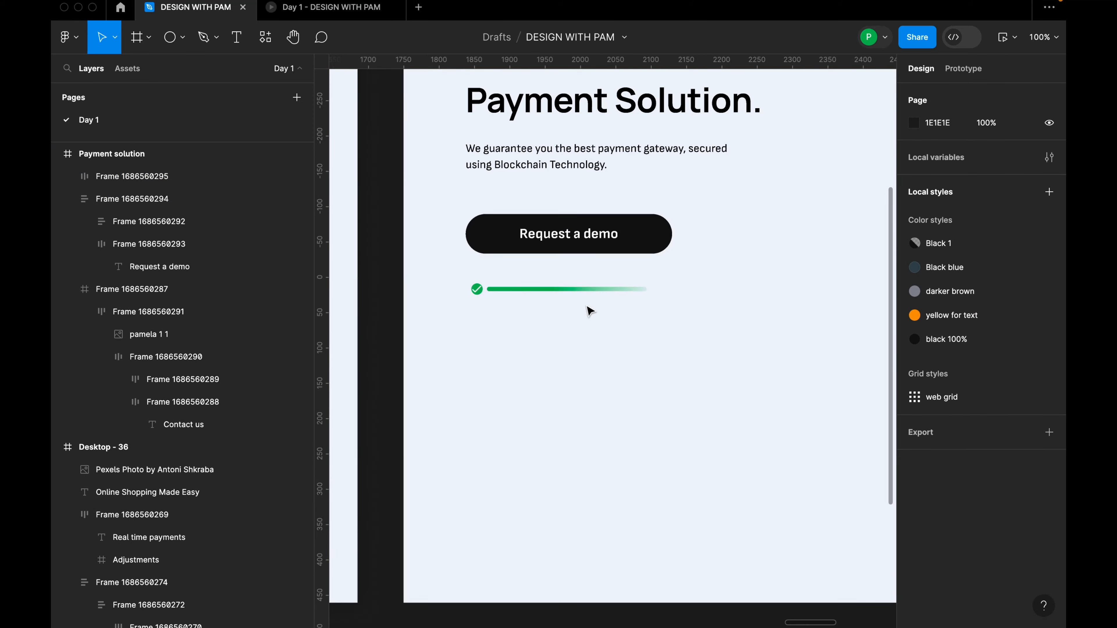
pyautogui.scroll(-3, 587, 314)
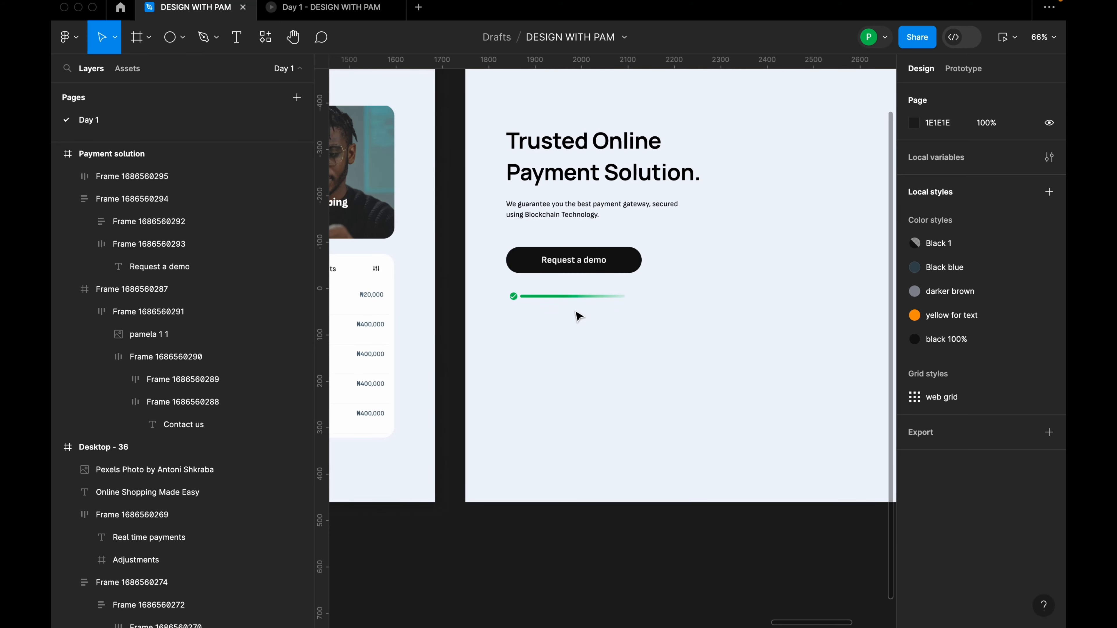
pyautogui.scroll(2, 558, 325)
# Add a text layer reading 'Secured Gateway' below the check-and-bar row.
pyautogui.press('t')
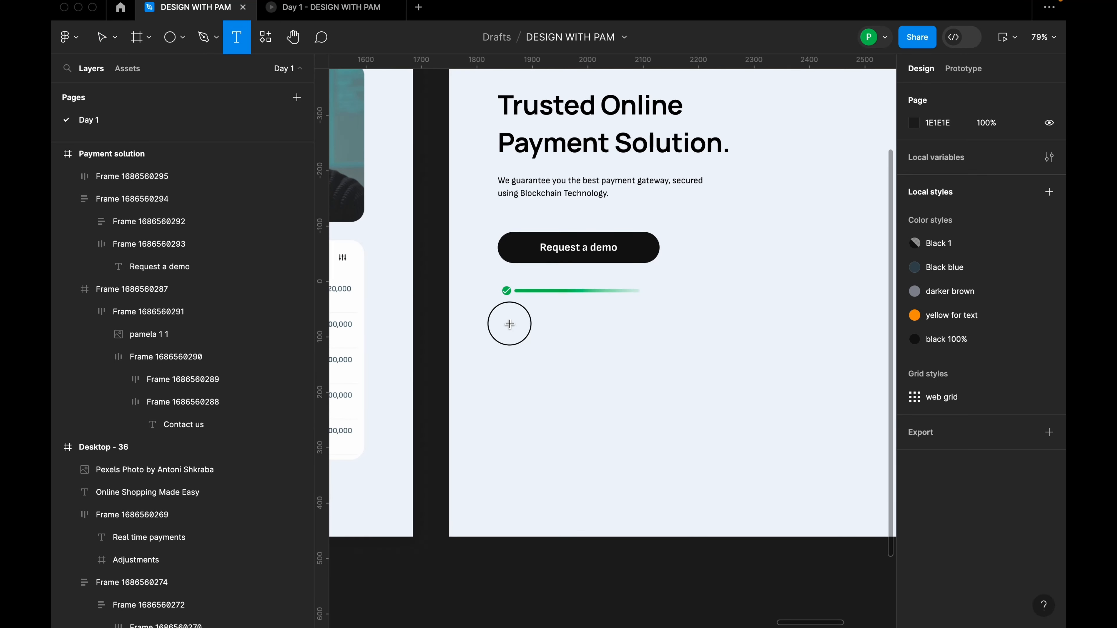
pyautogui.click(509, 325)
pyautogui.scroll(-3, 517, 340)
pyautogui.scroll(2, 516, 339)
pyautogui.scroll(-10, 581, 327)
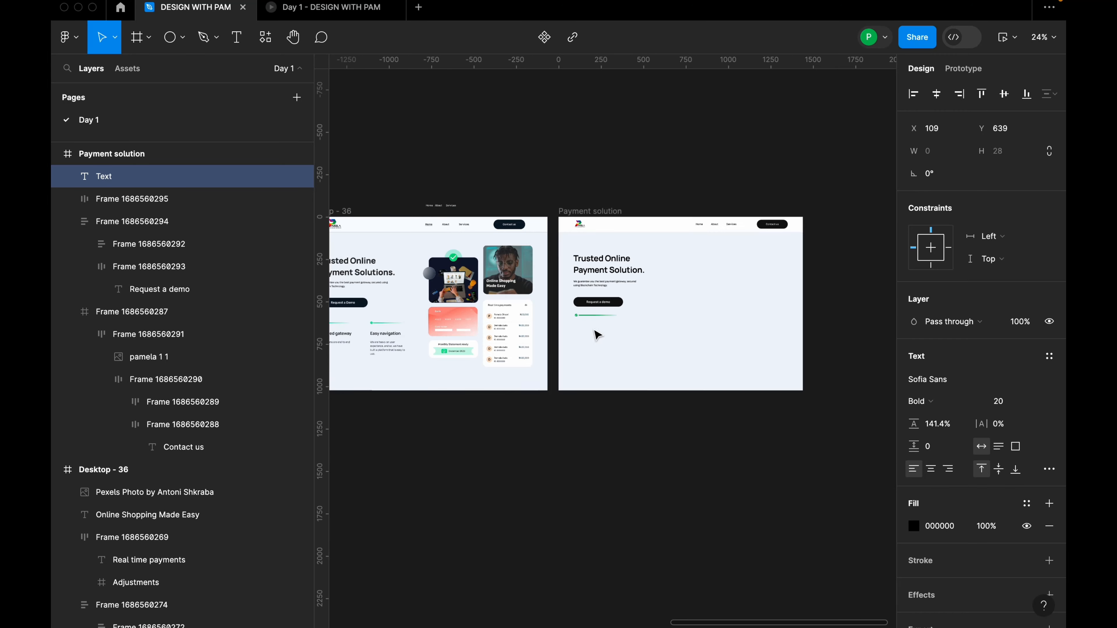
pyautogui.scroll(8, 453, 339)
pyautogui.scroll(-3, 452, 350)
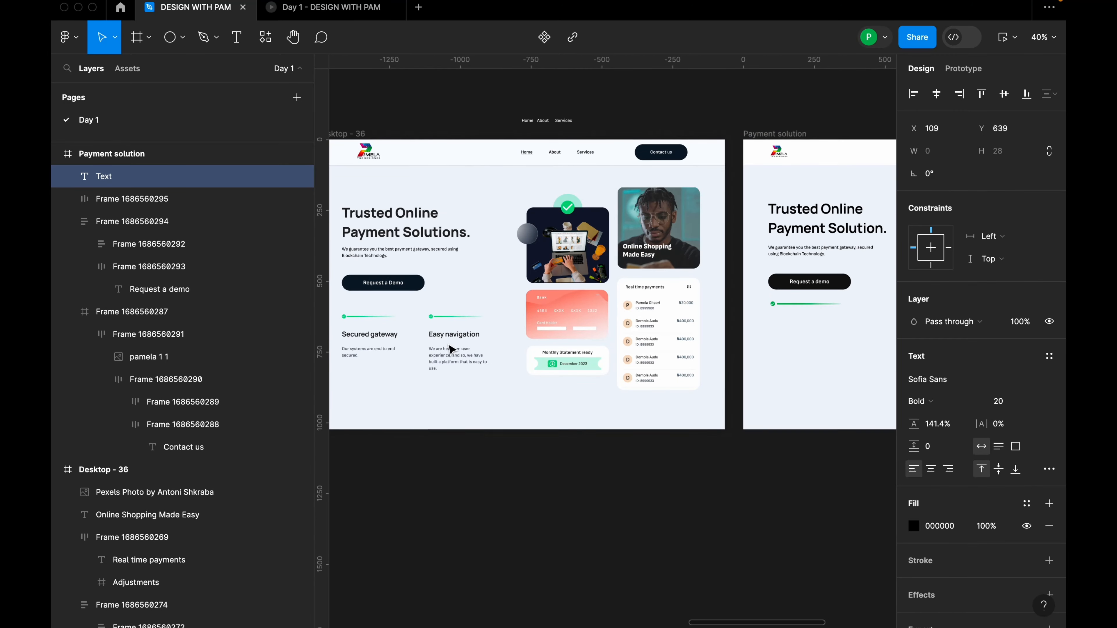
pyautogui.scroll(5, 686, 344)
pyautogui.scroll(-4, 788, 332)
pyautogui.scroll(6, 578, 312)
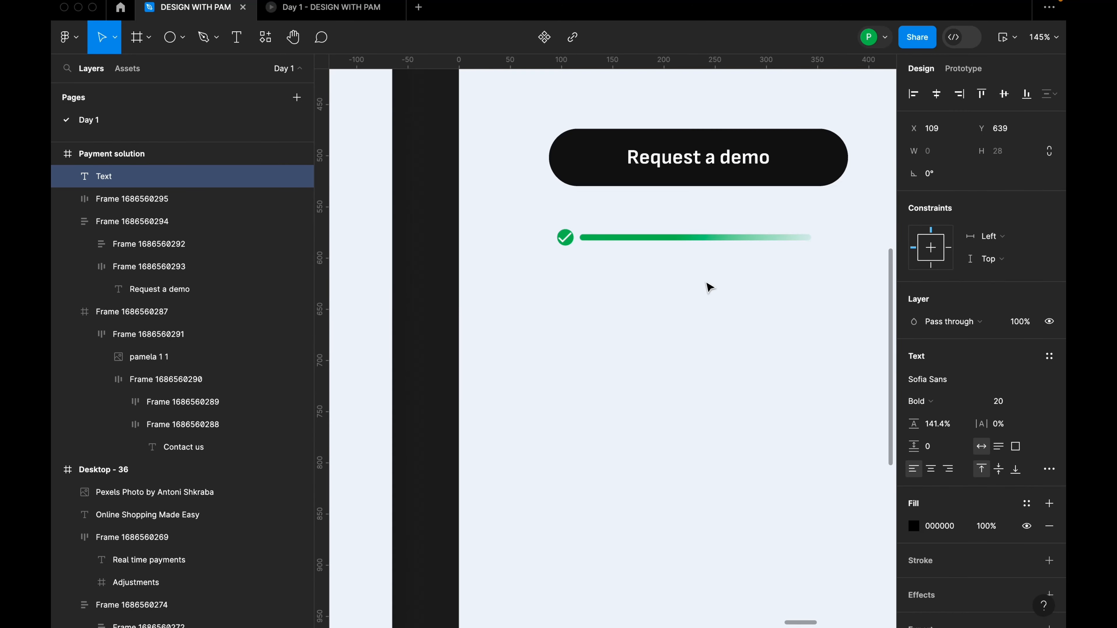
pyautogui.write('Secure')
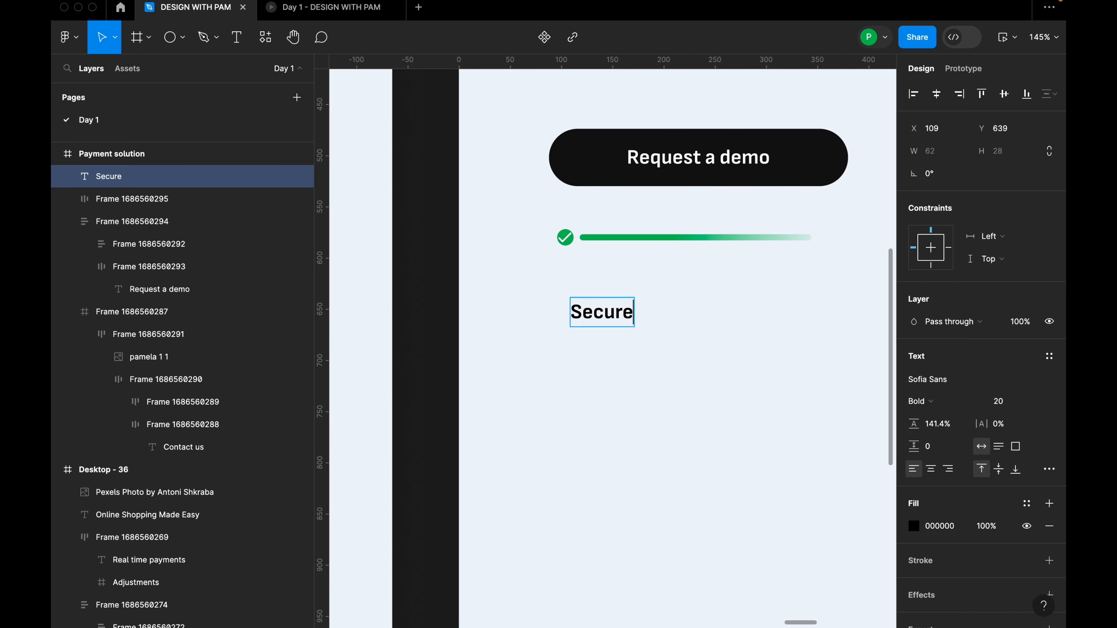
pyautogui.write('d Get')
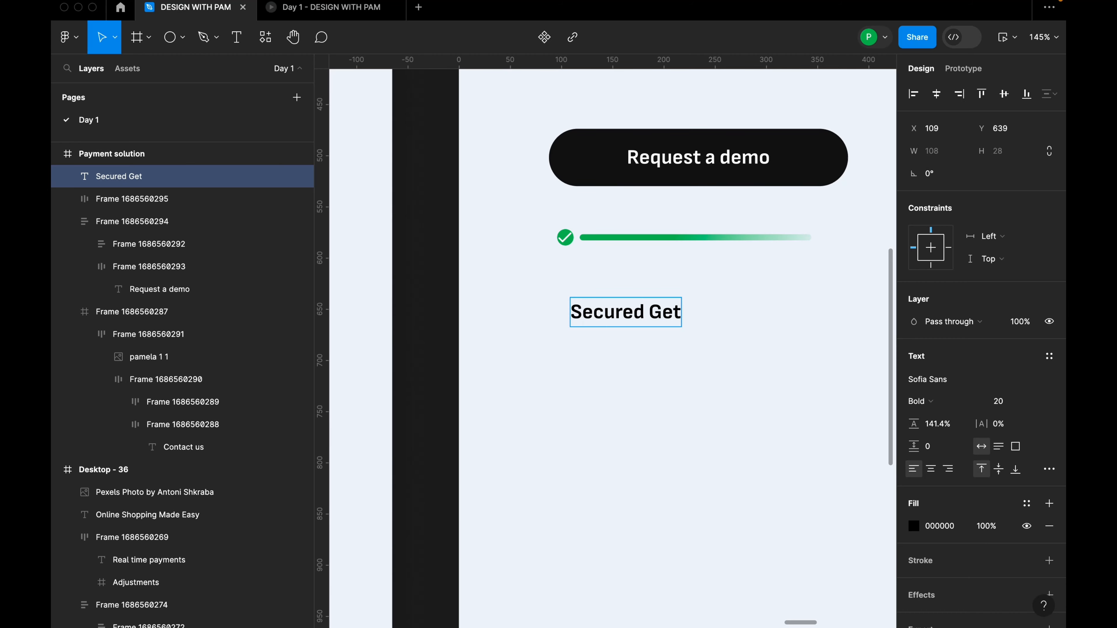
pyautogui.scroll(-8, 730, 292)
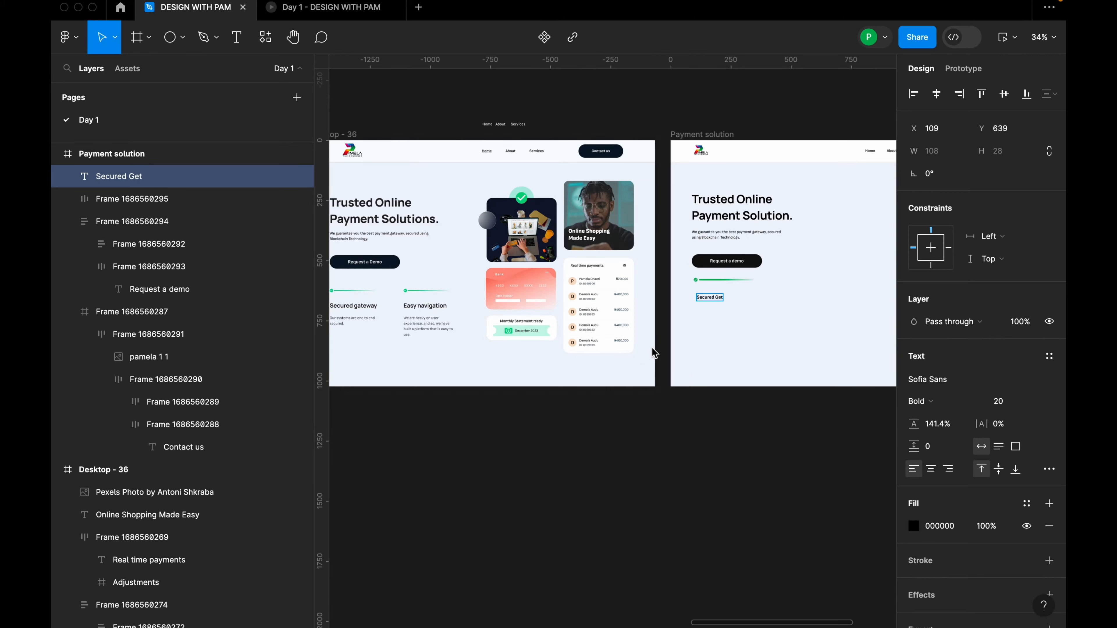
pyautogui.scroll(5, 747, 323)
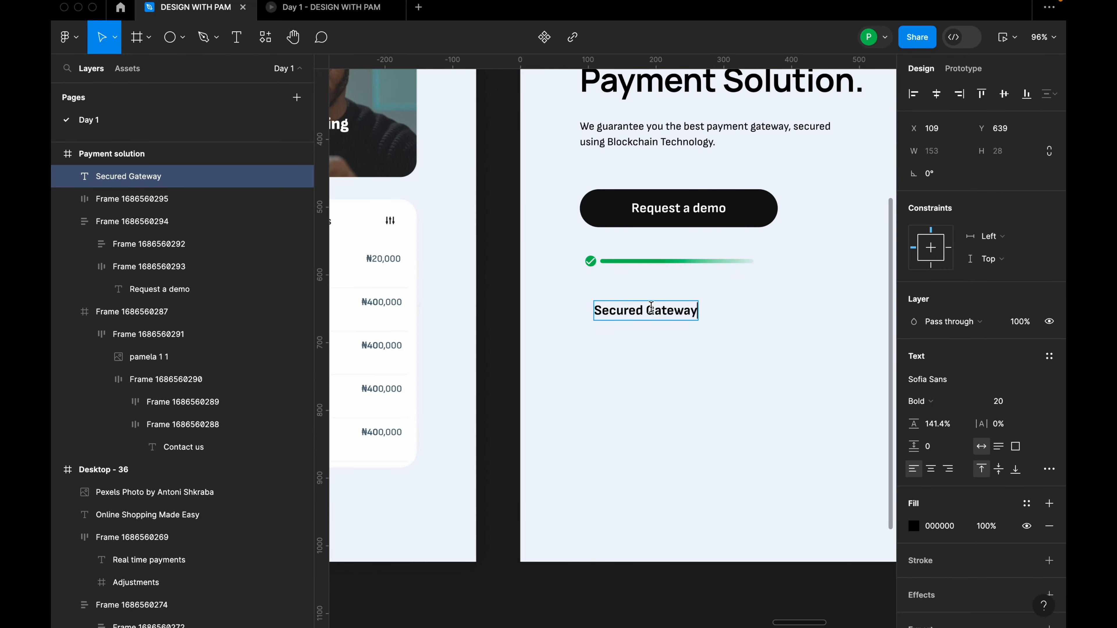
pyautogui.click(679, 338)
pyautogui.click(679, 338)
pyautogui.scroll(2, 793, 314)
# Set the Secured Gateway heading to Manrope Bold at size 24.
pyautogui.click(662, 318)
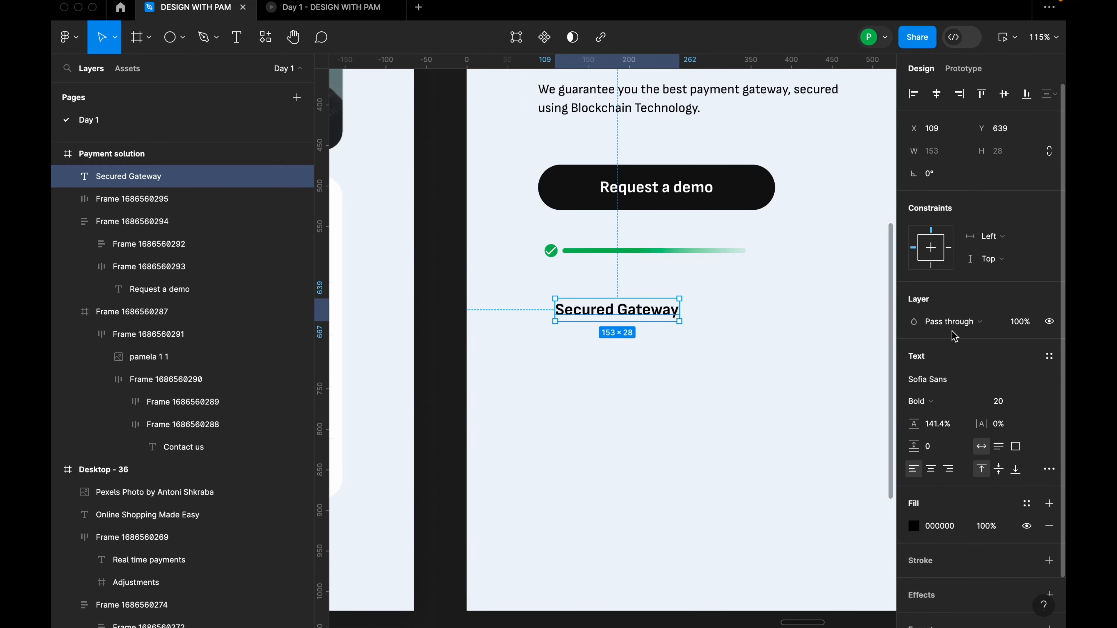
pyautogui.click(941, 380)
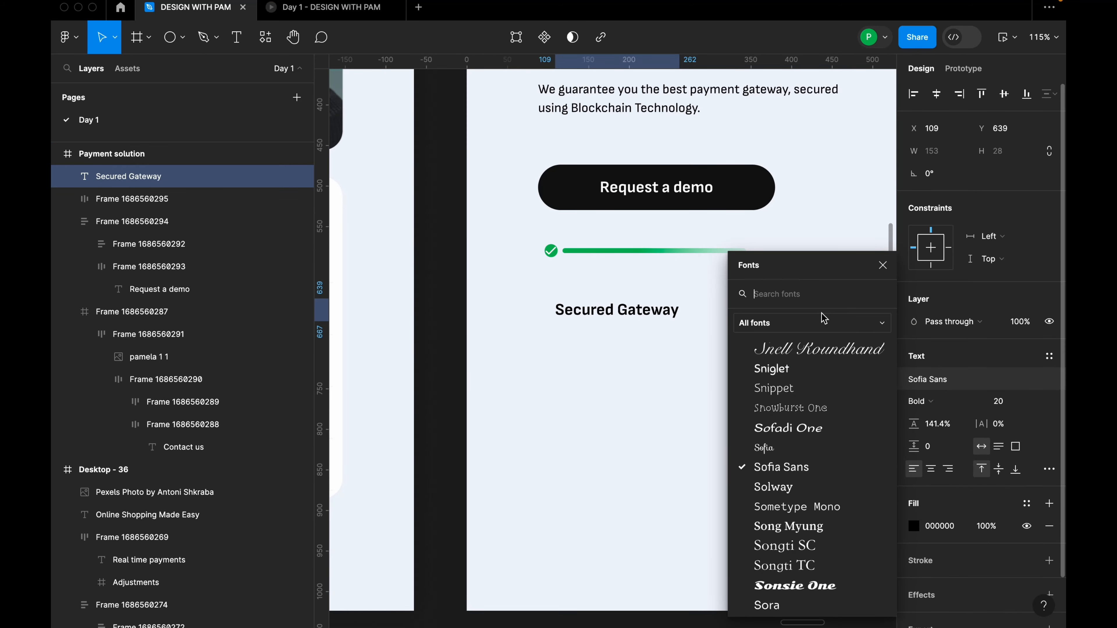
pyautogui.write('manr')
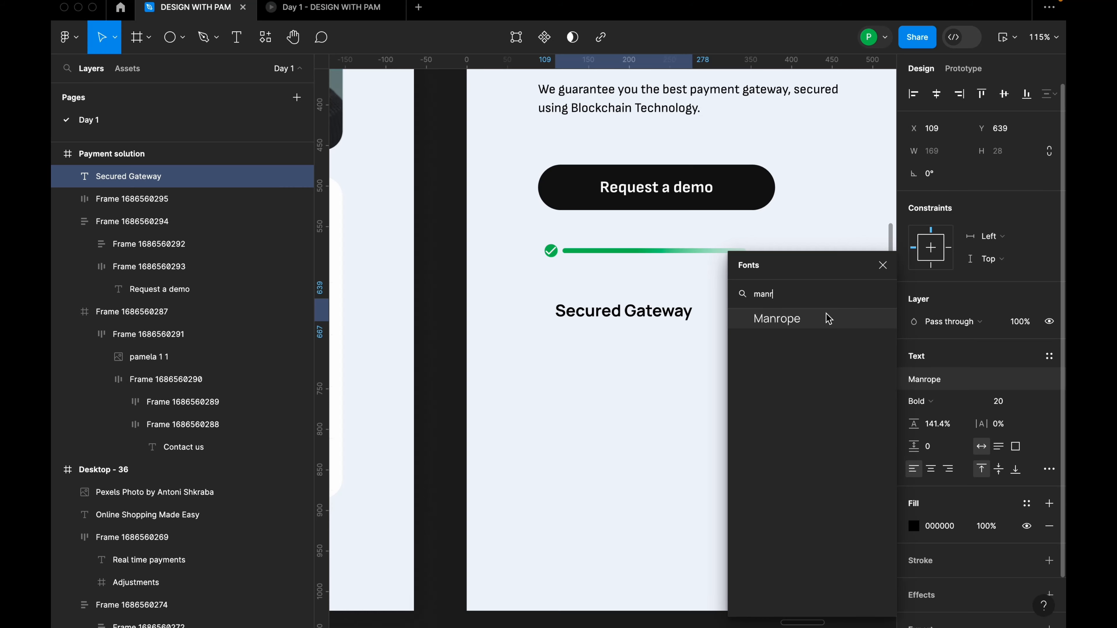
pyautogui.click(815, 326)
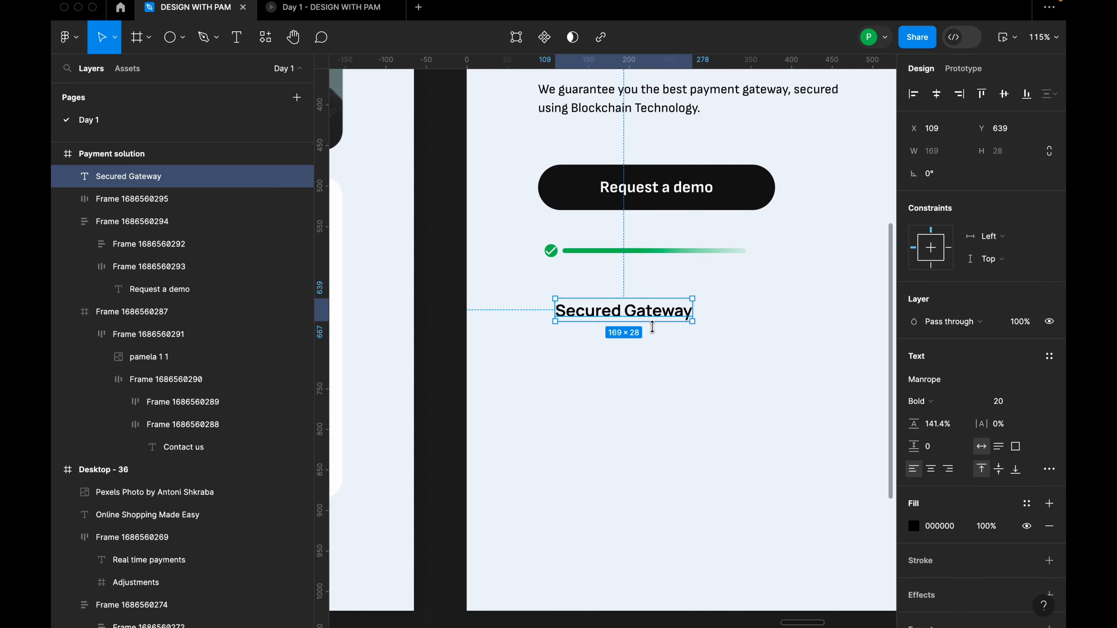
pyautogui.scroll(-2, 652, 326)
pyautogui.click(1021, 401)
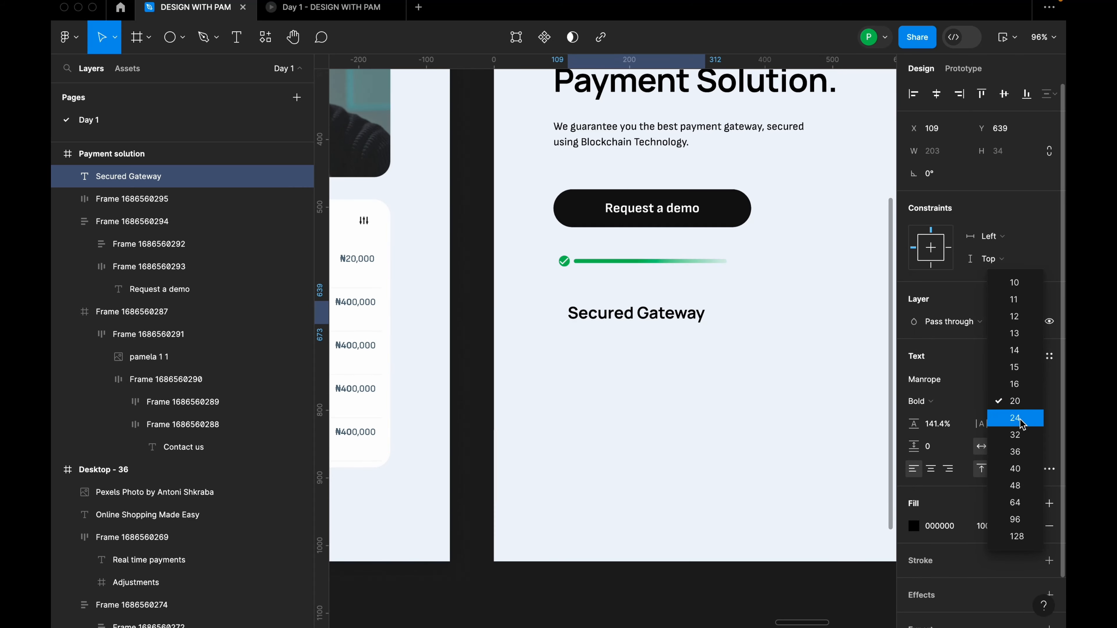
pyautogui.click(1016, 418)
pyautogui.click(807, 384)
# Drag the heading left to X 88, aligned with the hero text.
pyautogui.click(640, 313)
pyautogui.moveTo(641, 313); pyautogui.dragTo(625, 311)
pyautogui.scroll(-5, 559, 322)
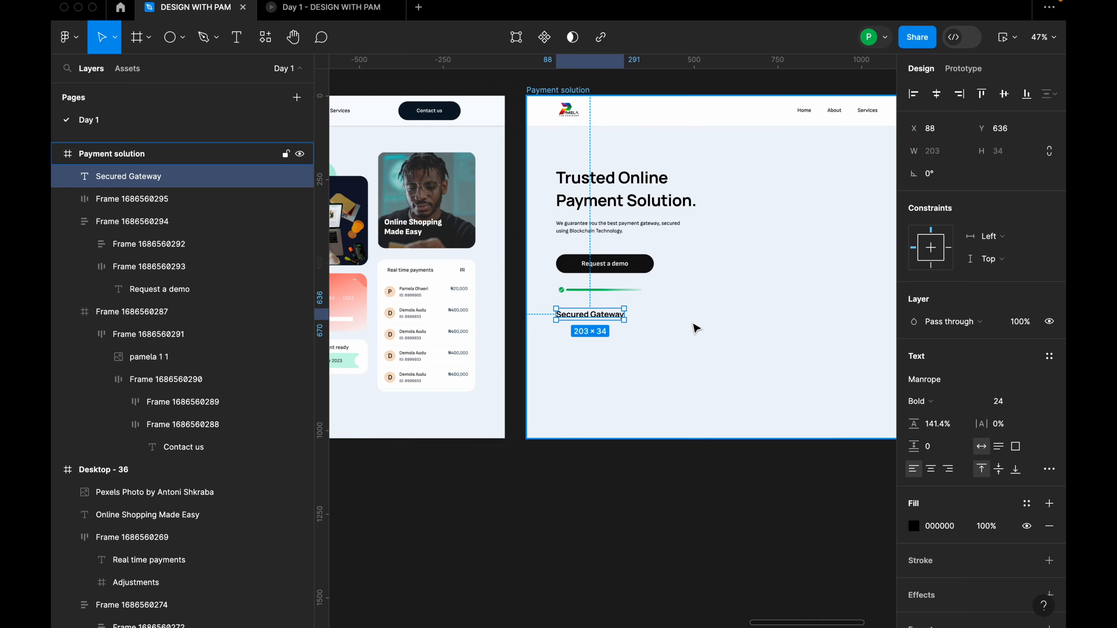
pyautogui.scroll(5, 696, 328)
# Move the check-and-bar row down to Y 608 and the Secured Gateway heading to Y 650.
pyautogui.click(569, 271)
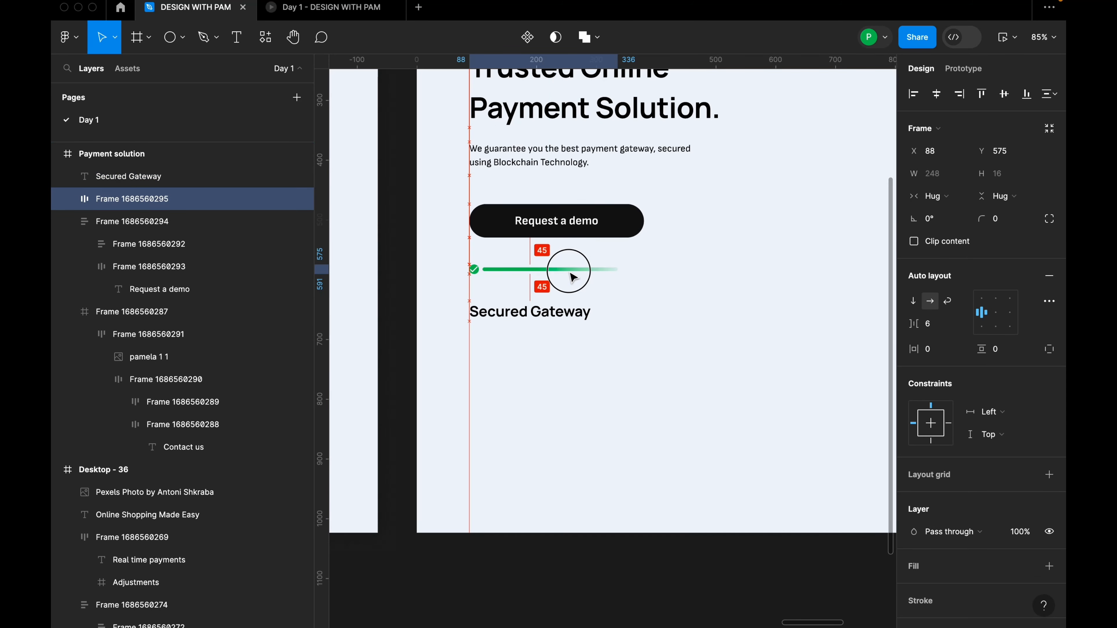
pyautogui.moveTo(571, 273)
pyautogui.mouseDown()
pyautogui.moveTo(564, 328)
pyautogui.moveTo(556, 291)
pyautogui.mouseUp()
pyautogui.click(565, 325)
pyautogui.click(564, 320)
pyautogui.click(561, 295)
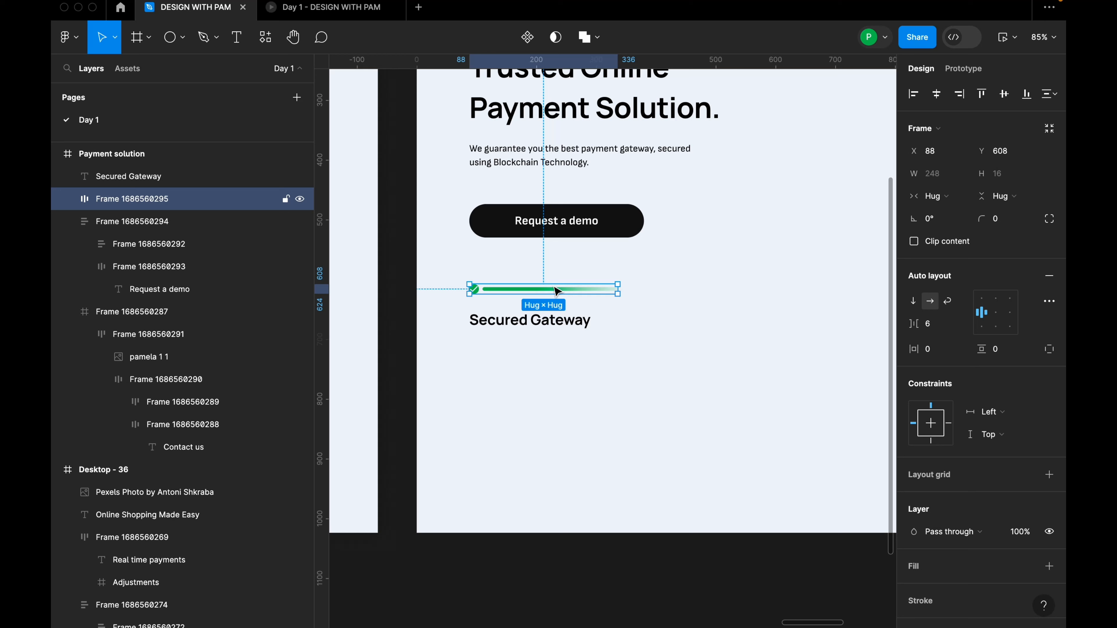
pyautogui.moveTo(535, 292); pyautogui.dragTo(532, 294)
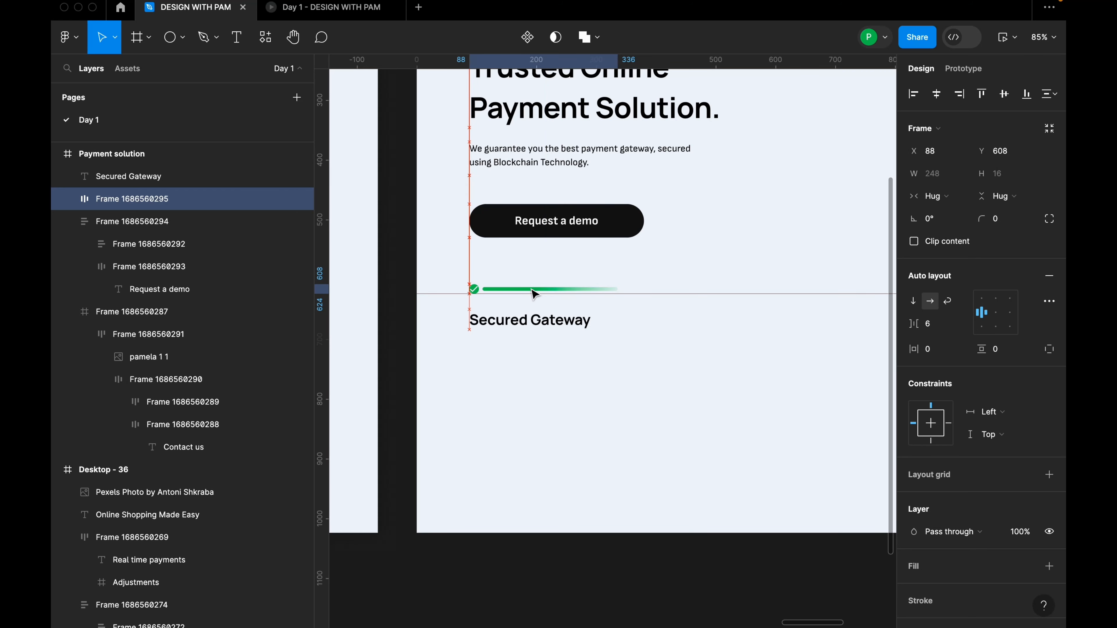
pyautogui.click(515, 320)
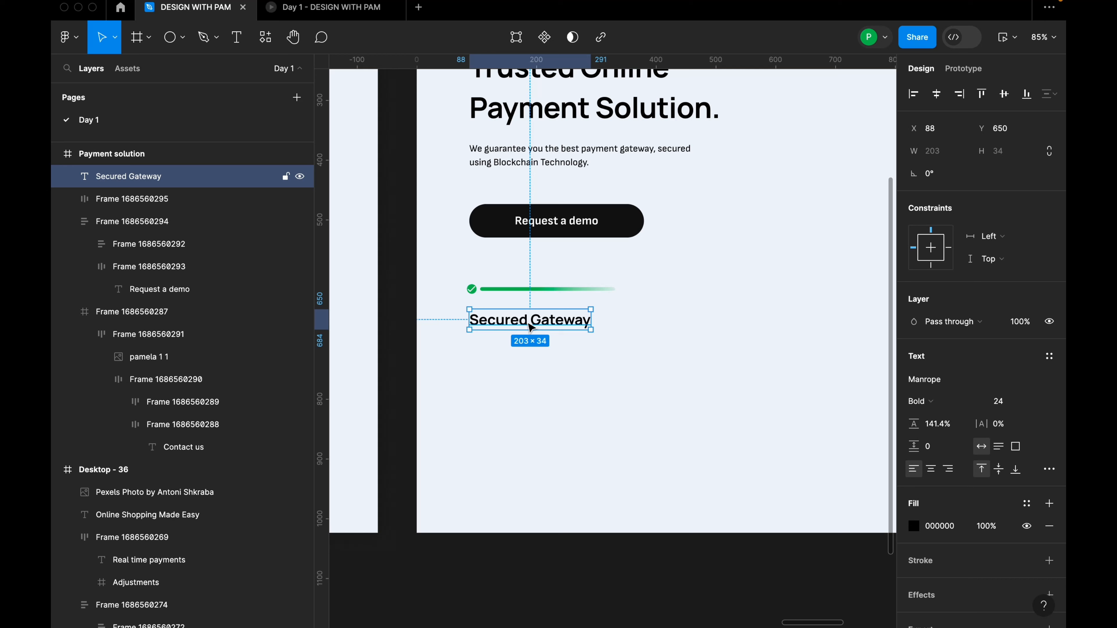
# Duplicate the Secured Gateway heading below itself and copy the body text from Desktop-36.
pyautogui.moveTo(532, 328); pyautogui.dragTo(533, 357)
pyautogui.scroll(-10, 533, 357)
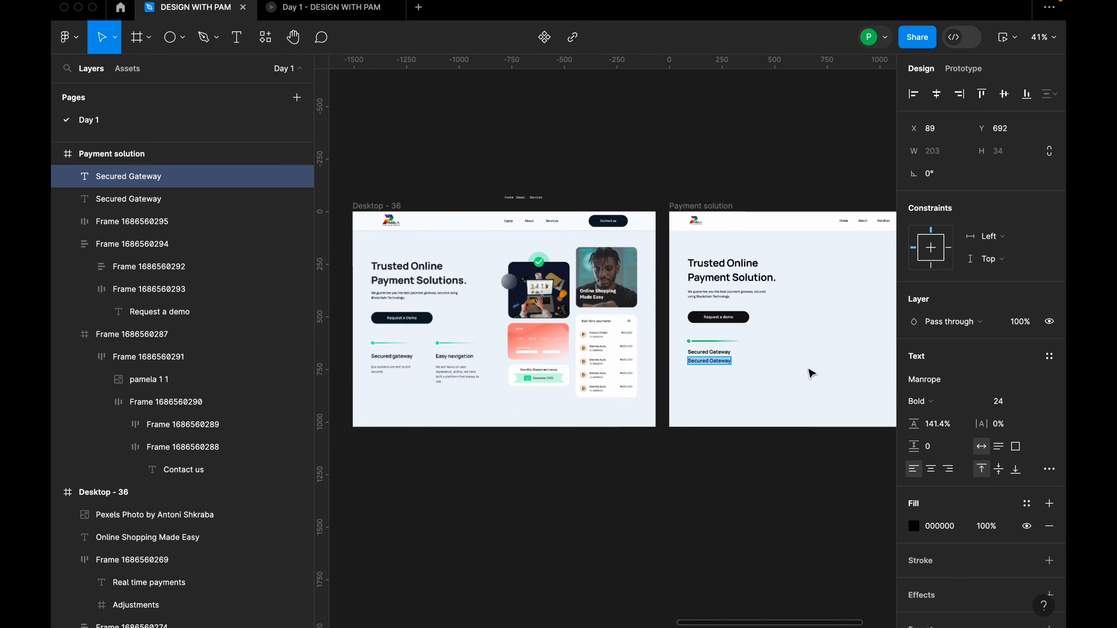
pyautogui.scroll(10, 557, 359)
pyautogui.click(540, 393)
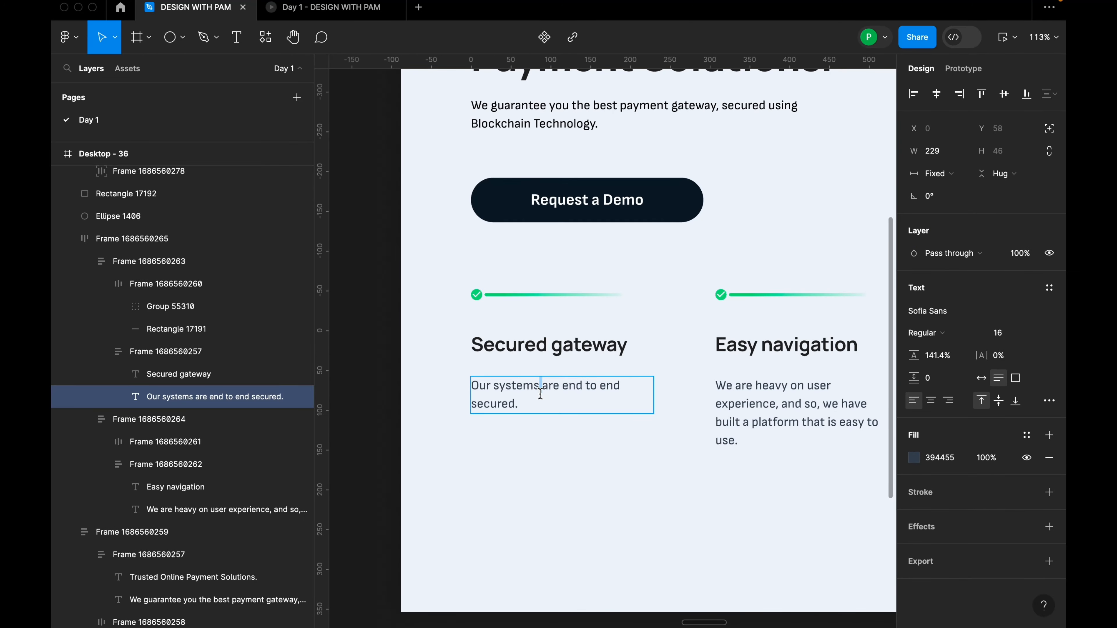
pyautogui.doubleClick(540, 393)
pyautogui.press('super+c')
pyautogui.scroll(-10, 533, 399)
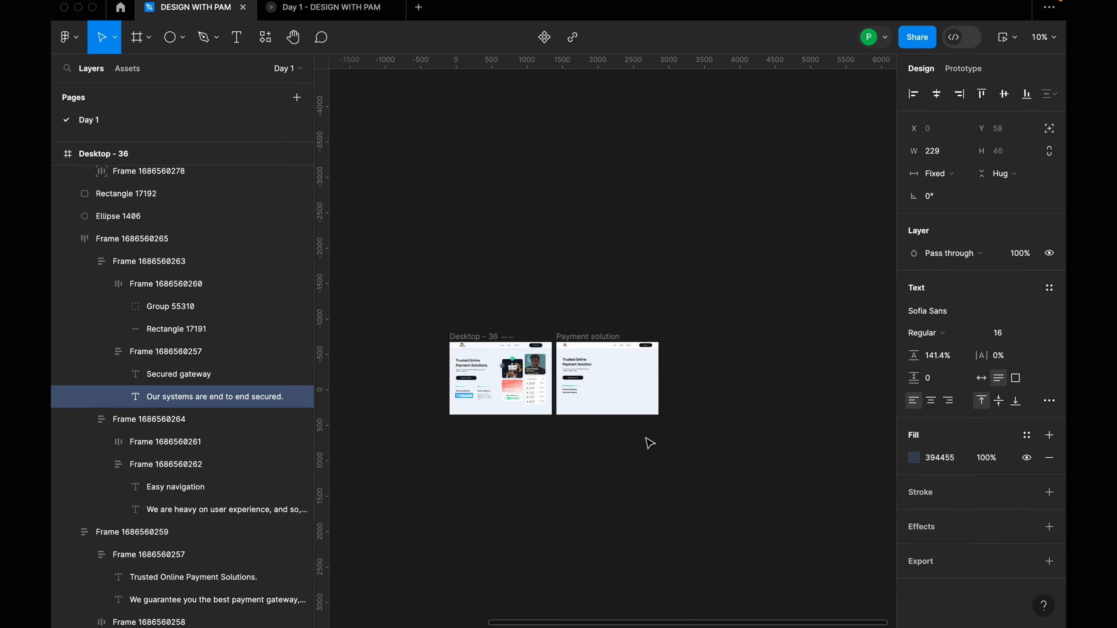
pyautogui.scroll(10, 574, 361)
# Replace the duplicate's text with 'Our systems are end to end secured.' and place it at Y 701.
pyautogui.doubleClick(599, 307)
pyautogui.press('super+a')
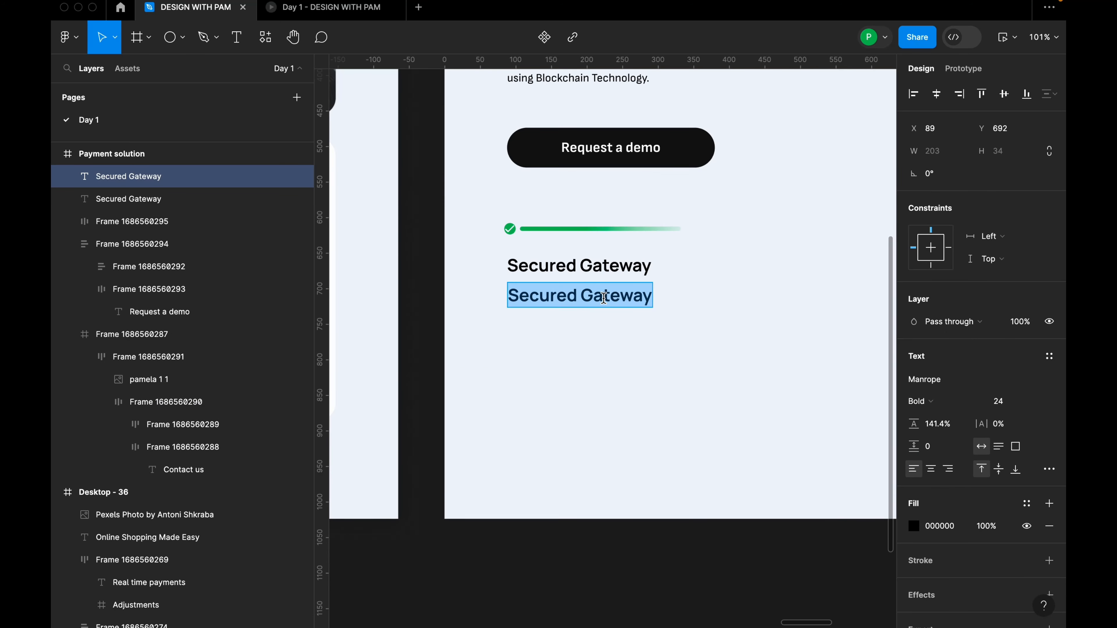
pyautogui.press('super+v')
pyautogui.press('Escape')
pyautogui.moveTo(643, 294); pyautogui.dragTo(644, 300)
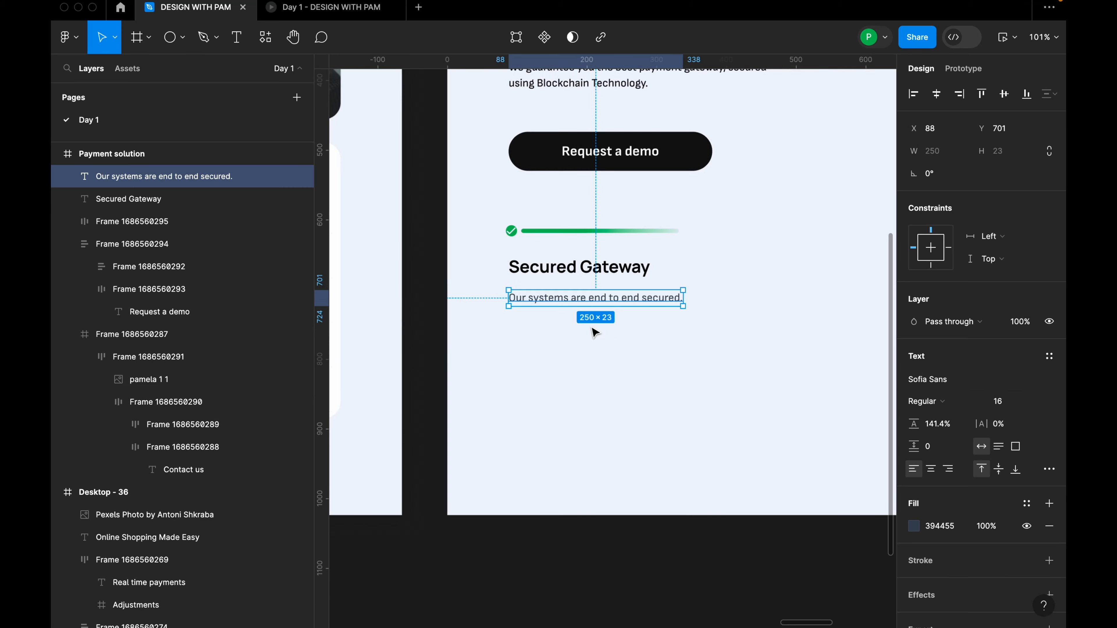
pyautogui.scroll(-10, 593, 327)
# Show the layout grid on the Payment solution frame with Ctrl+G.
pyautogui.scroll(10, 645, 349)
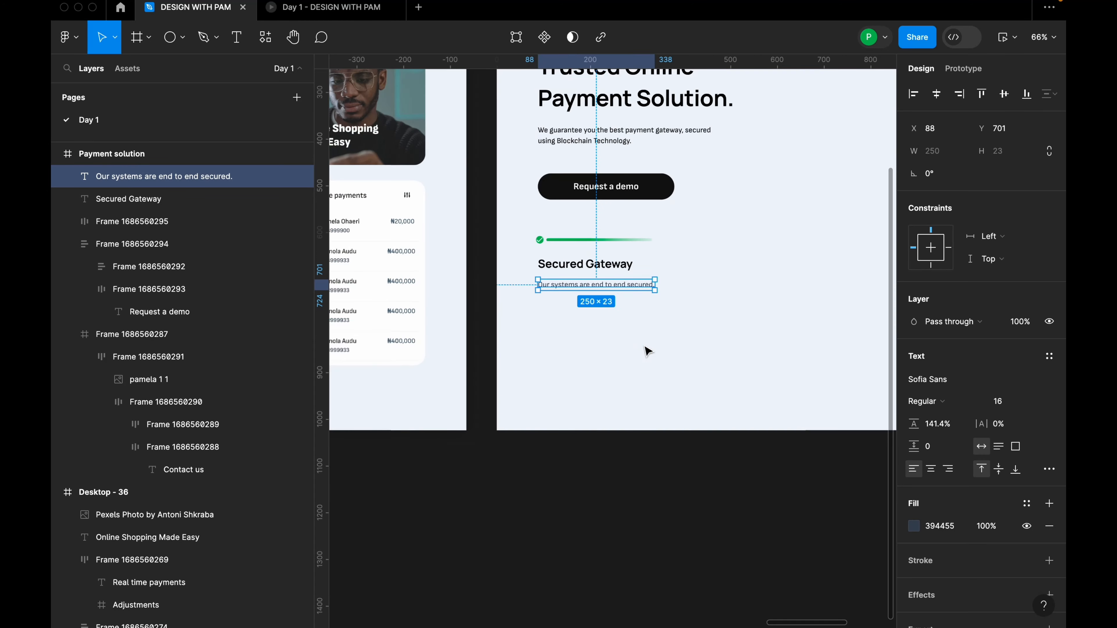
pyautogui.scroll(-10, 598, 294)
pyautogui.click(608, 180)
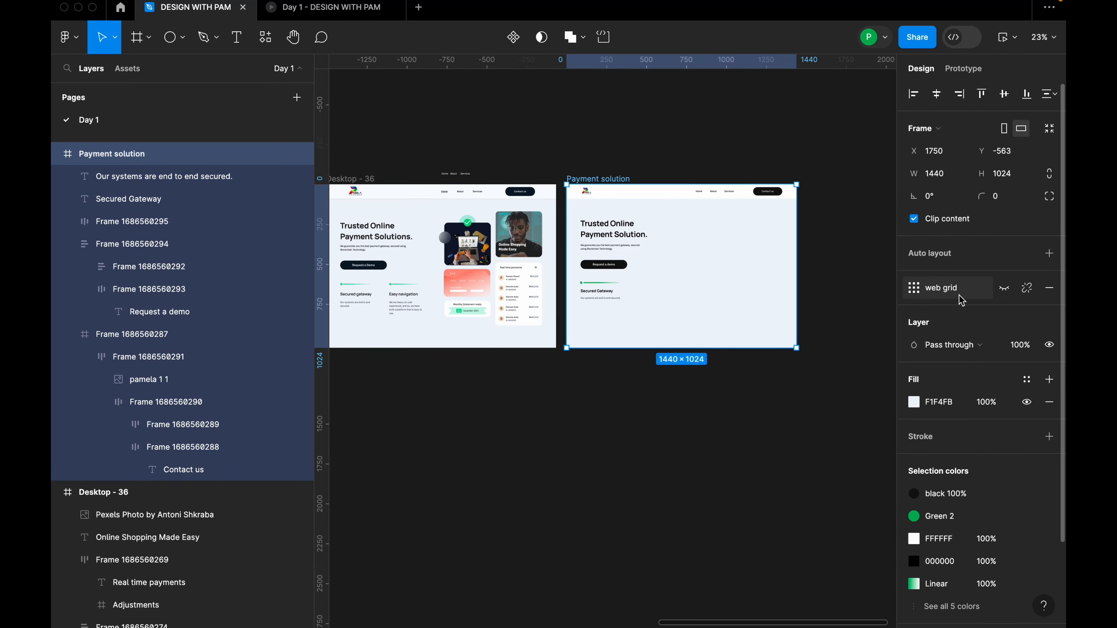
pyautogui.hotkey('ctrl', 'g')
pyautogui.scroll(5, 753, 278)
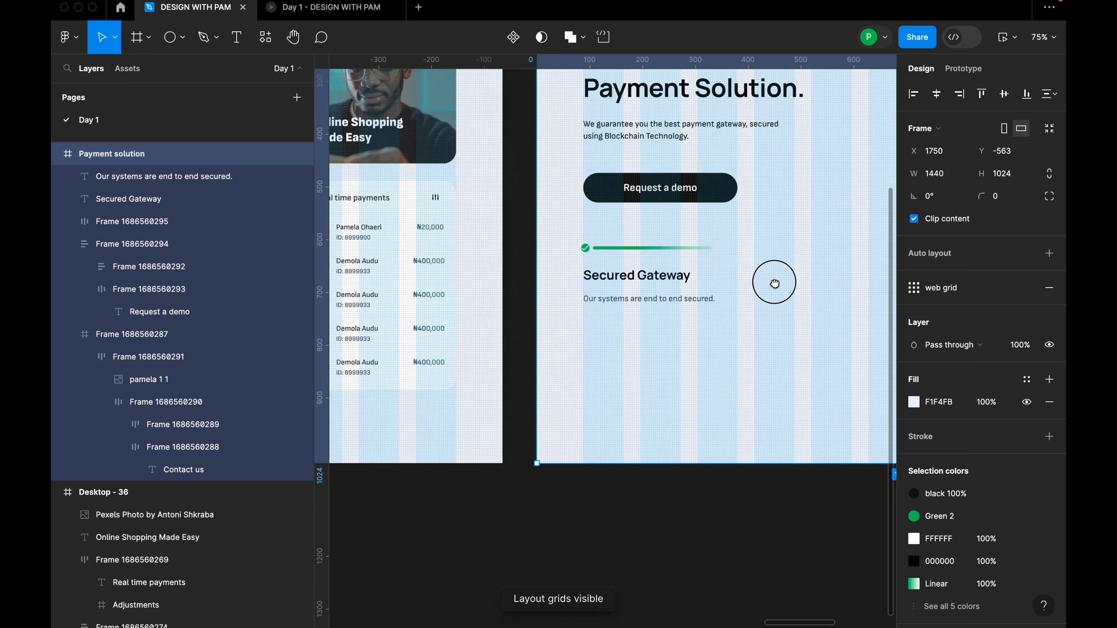
pyautogui.hscroll(3, 775, 279)
# Narrow the body text box to about 188 wide so it wraps onto two lines.
pyautogui.click(542, 305)
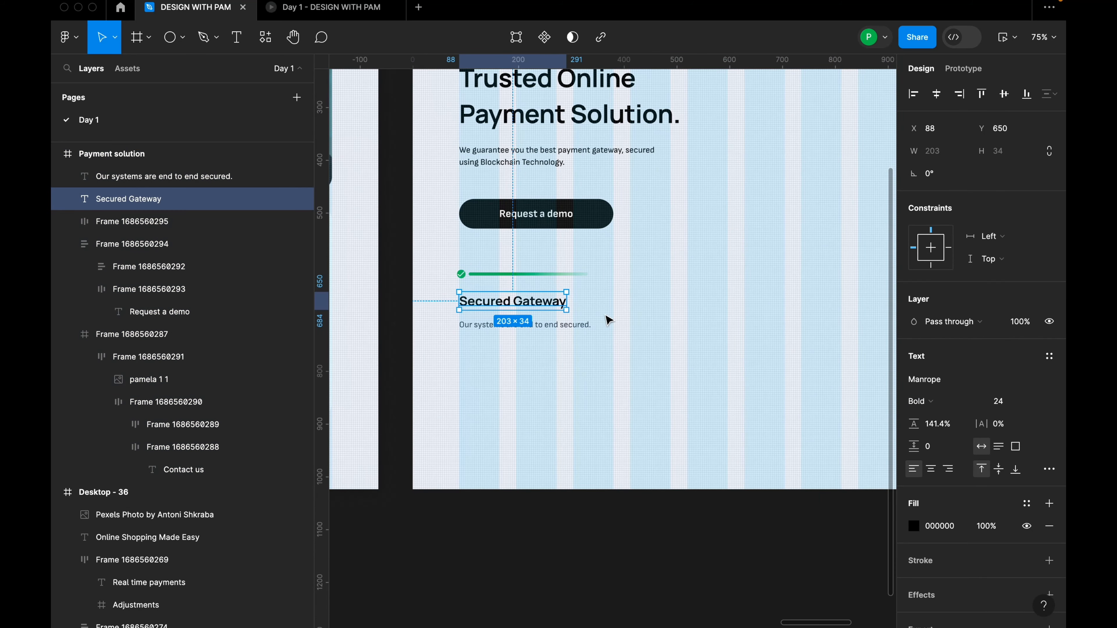
pyautogui.click(572, 325)
pyautogui.scroll(-2, 573, 310)
pyautogui.scroll(5, 566, 305)
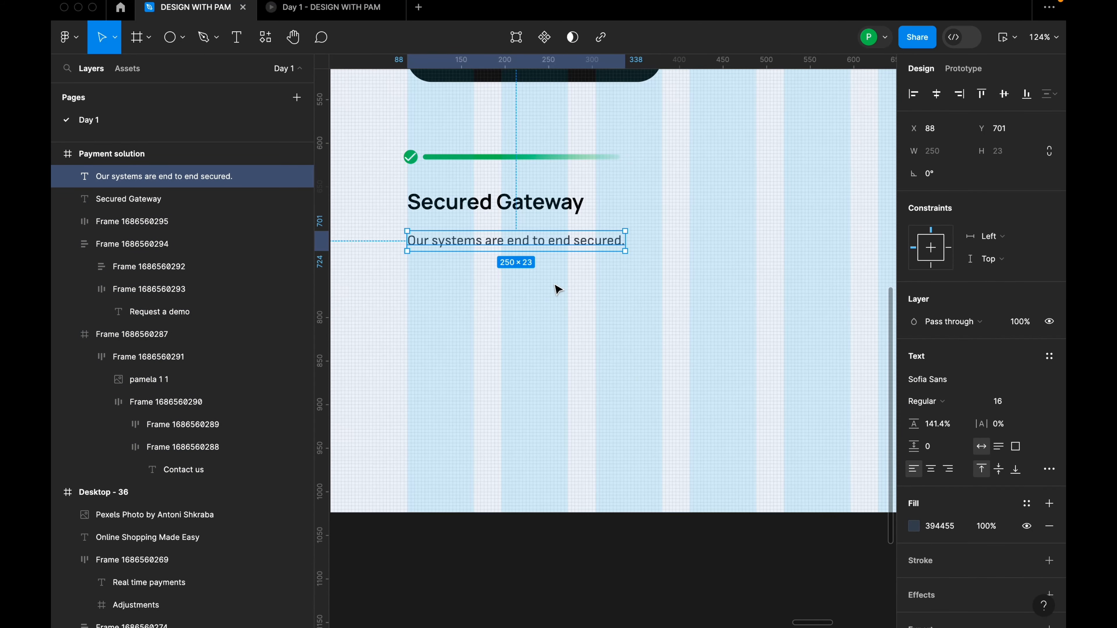
pyautogui.scroll(-4, 563, 293)
pyautogui.scroll(2, 567, 282)
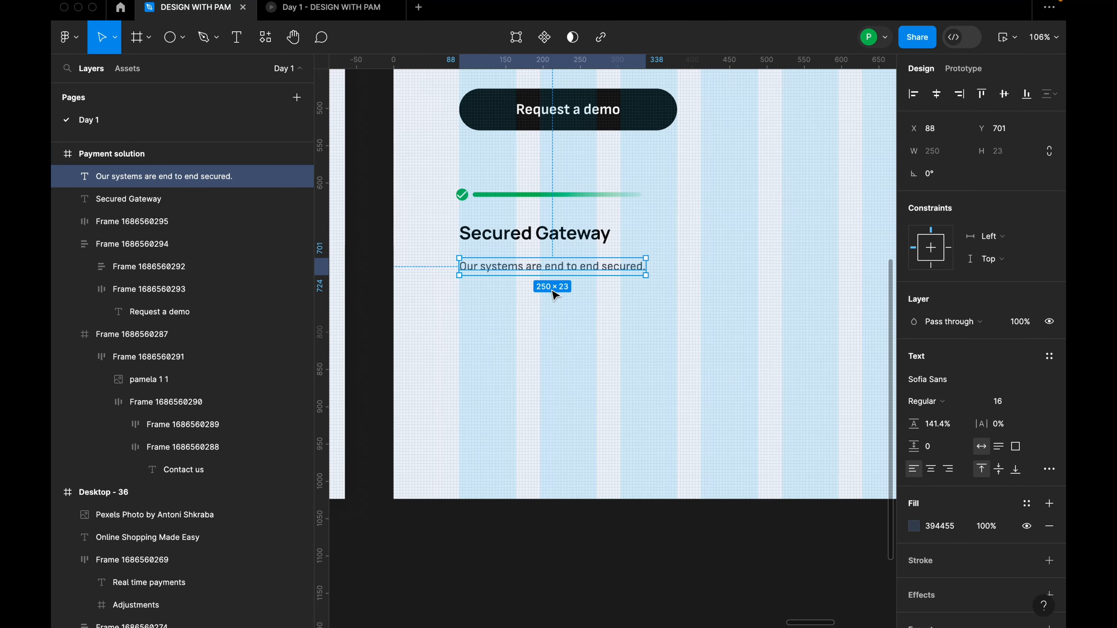
pyautogui.scroll(2, 566, 276)
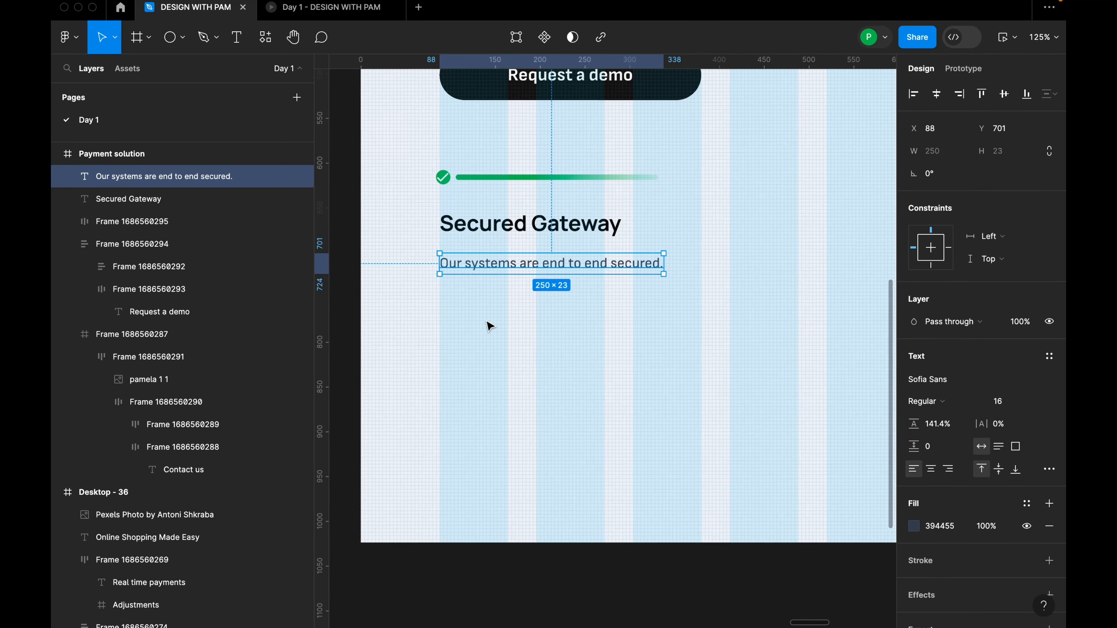
pyautogui.scroll(1, 464, 321)
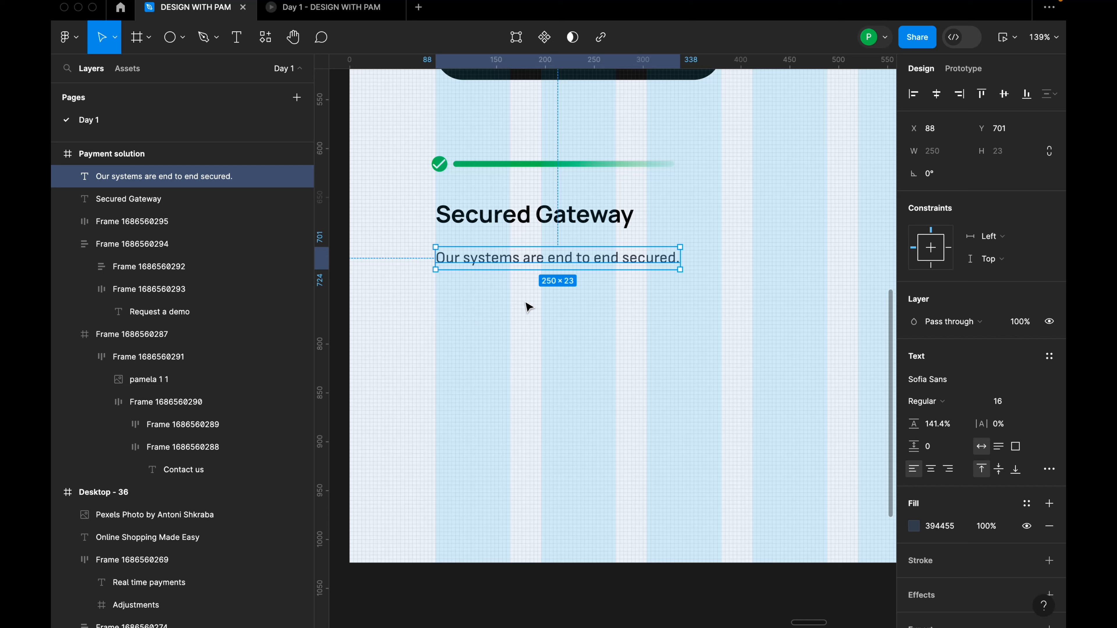
pyautogui.moveTo(681, 258); pyautogui.dragTo(620, 265)
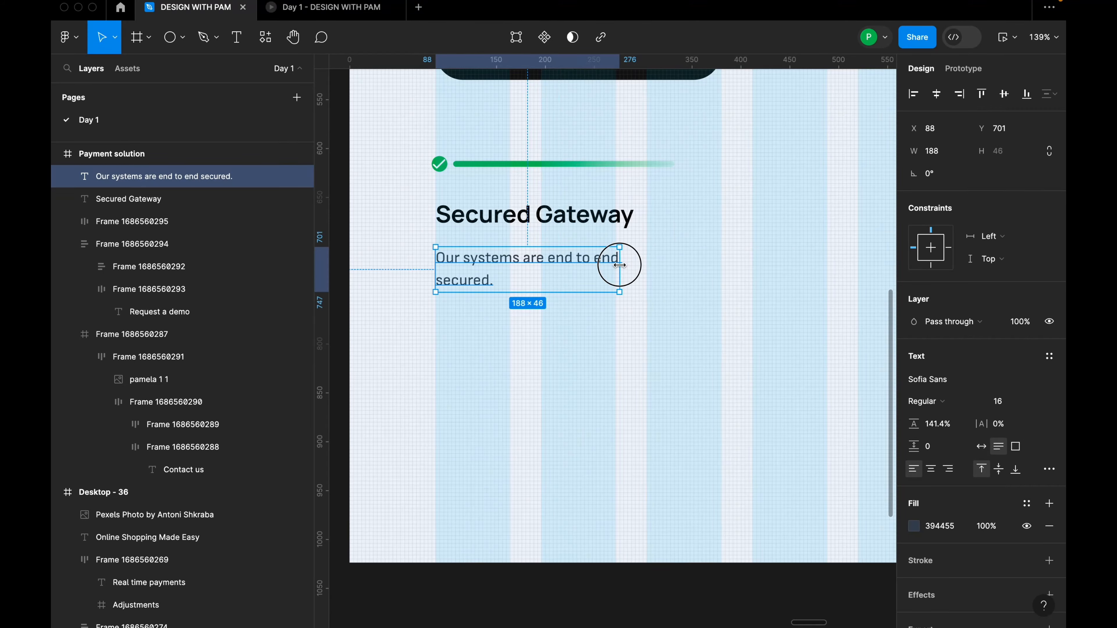
pyautogui.click(624, 228)
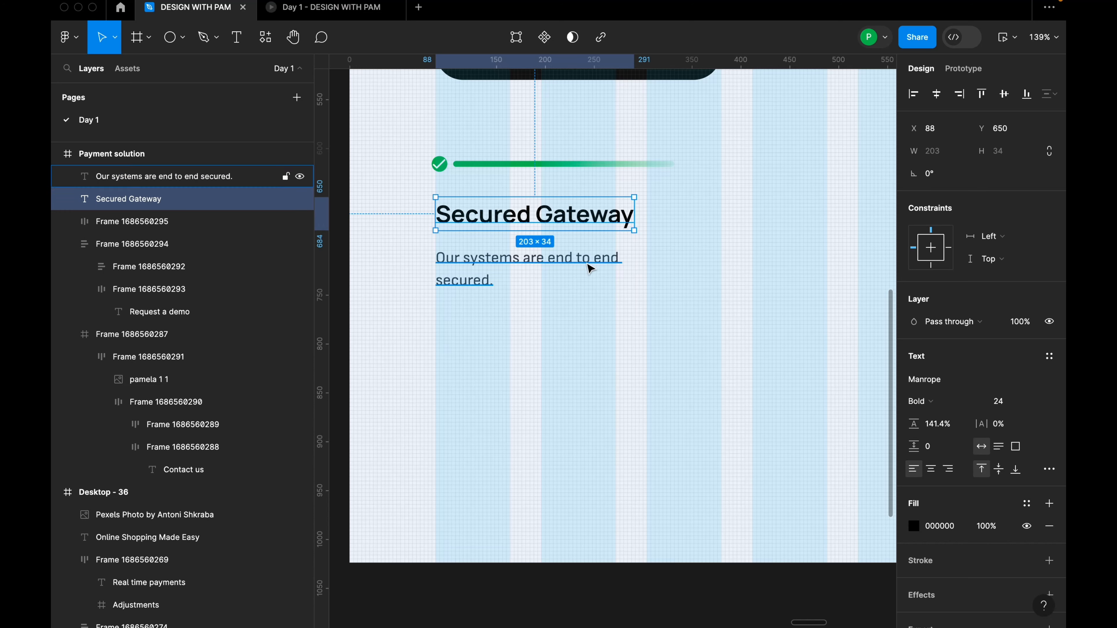
# Wrap the heading and body text in an auto layout with 24 spacing.
pyautogui.keyDown('shift'); pyautogui.click(571, 265); pyautogui.keyUp('shift')
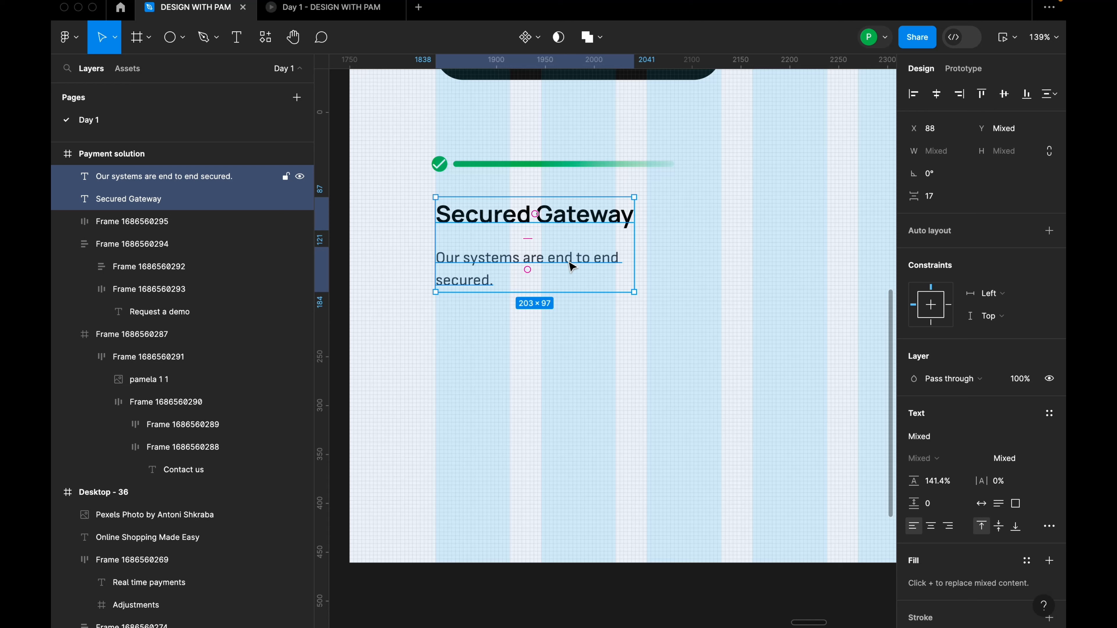
pyautogui.hotkey('shift', 'a')
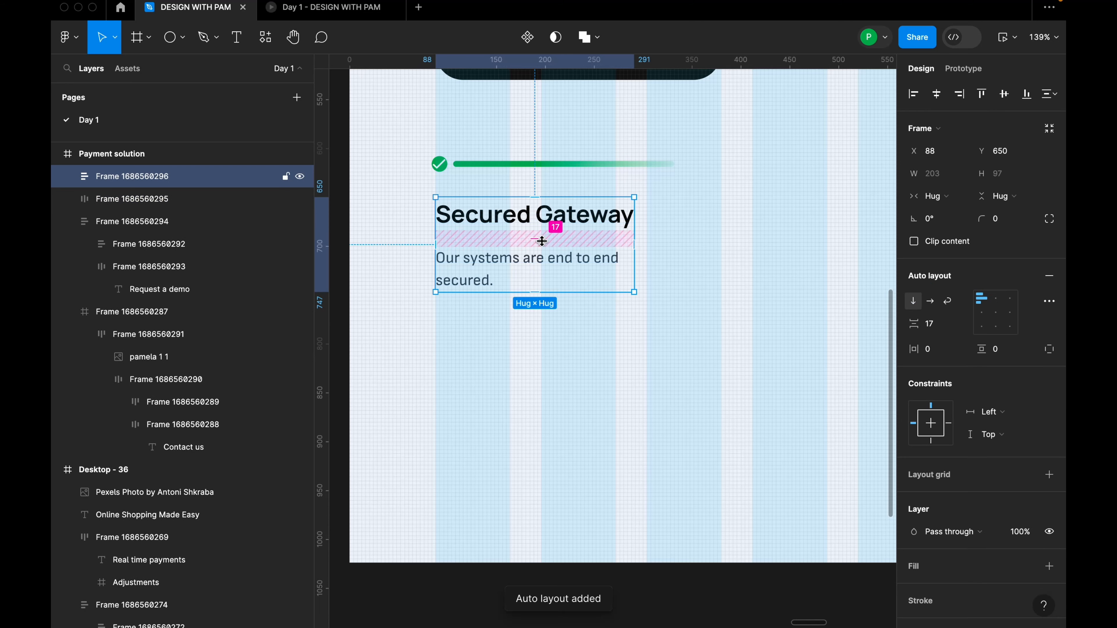
pyautogui.click(939, 327)
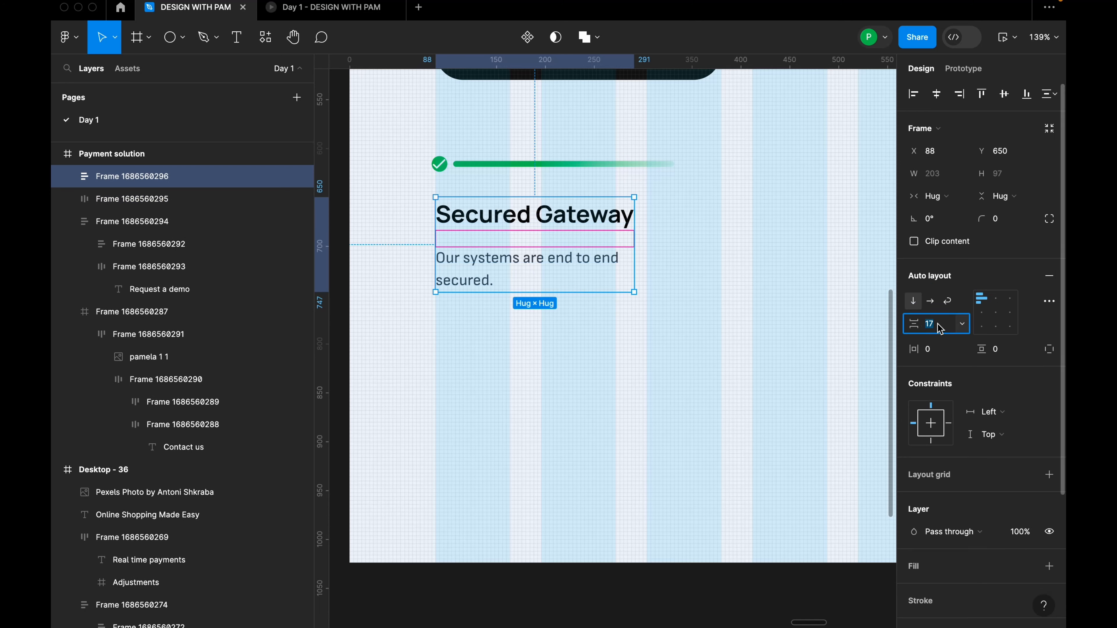
pyautogui.press('Return')
pyautogui.click(557, 367)
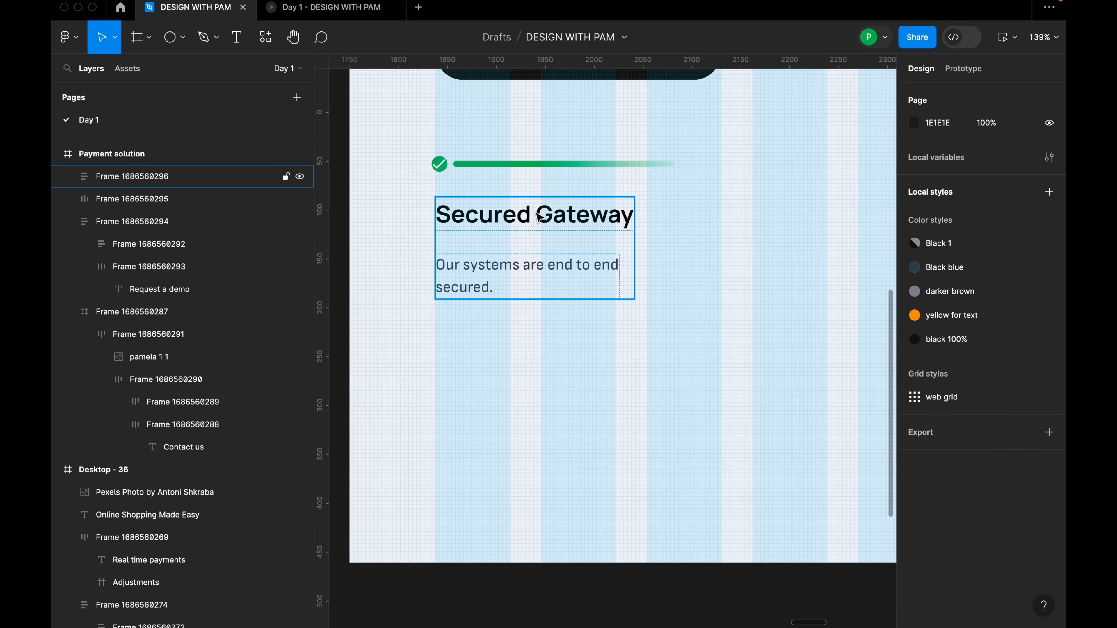
# Stack the check bar and text group in a 38-gap auto layout and align it under the headline.
pyautogui.click(554, 170)
pyautogui.keyDown('shift'); pyautogui.click(557, 219); pyautogui.keyUp('shift')
pyautogui.hotkey('shift', 'a')
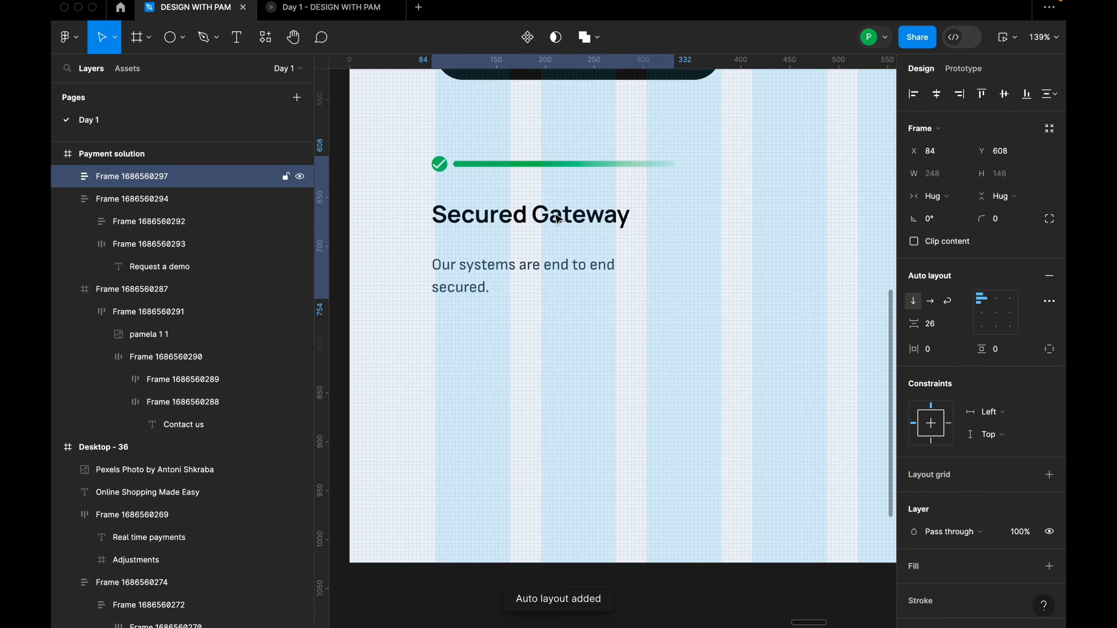
pyautogui.click(937, 331)
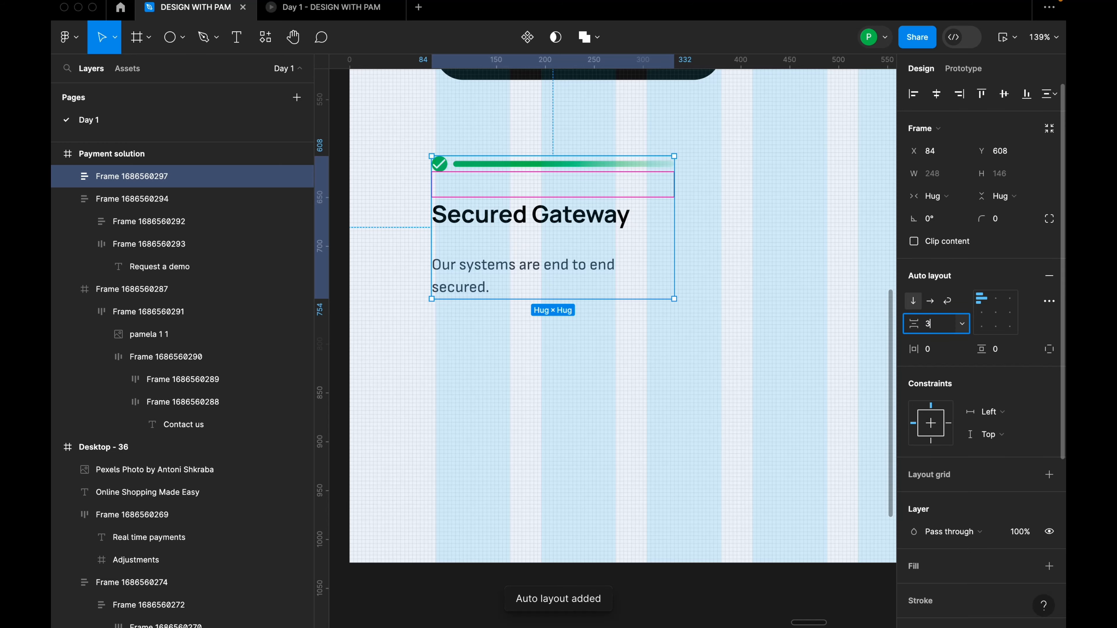
pyautogui.press('Return')
pyautogui.scroll(-4, 745, 365)
pyautogui.moveTo(667, 298); pyautogui.dragTo(668, 303)
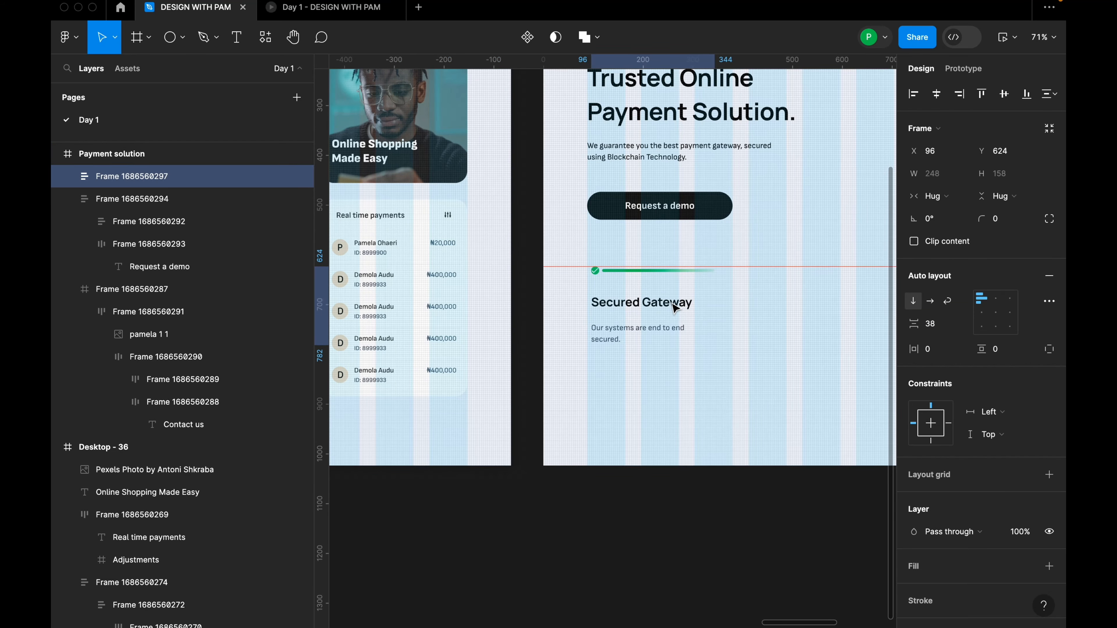
# Duplicate the Secured Gateway block to the right.
pyautogui.scroll(-4, 725, 304)
pyautogui.scroll(-3, 724, 305)
pyautogui.scroll(6, 735, 304)
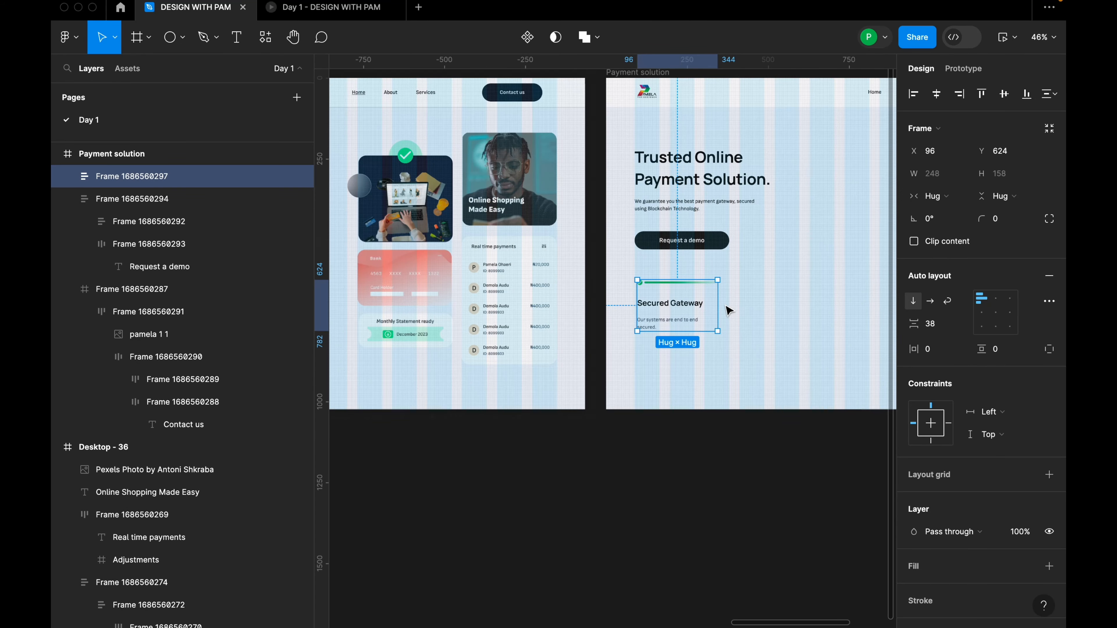
pyautogui.moveTo(819, 298); pyautogui.dragTo(735, 310)
# Place the copied block beside the original and retitle its heading 'Easy navigation'.
pyautogui.moveTo(585, 318); pyautogui.dragTo(741, 322)
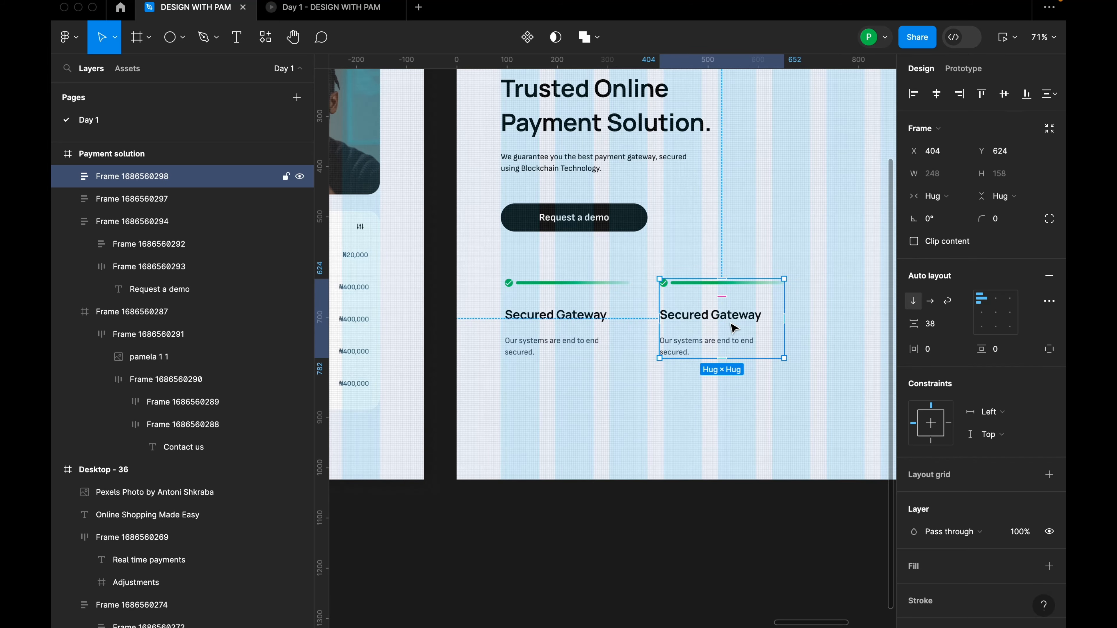
pyautogui.scroll(-2, 821, 313)
pyautogui.scroll(-2, 813, 315)
pyautogui.scroll(6, 774, 312)
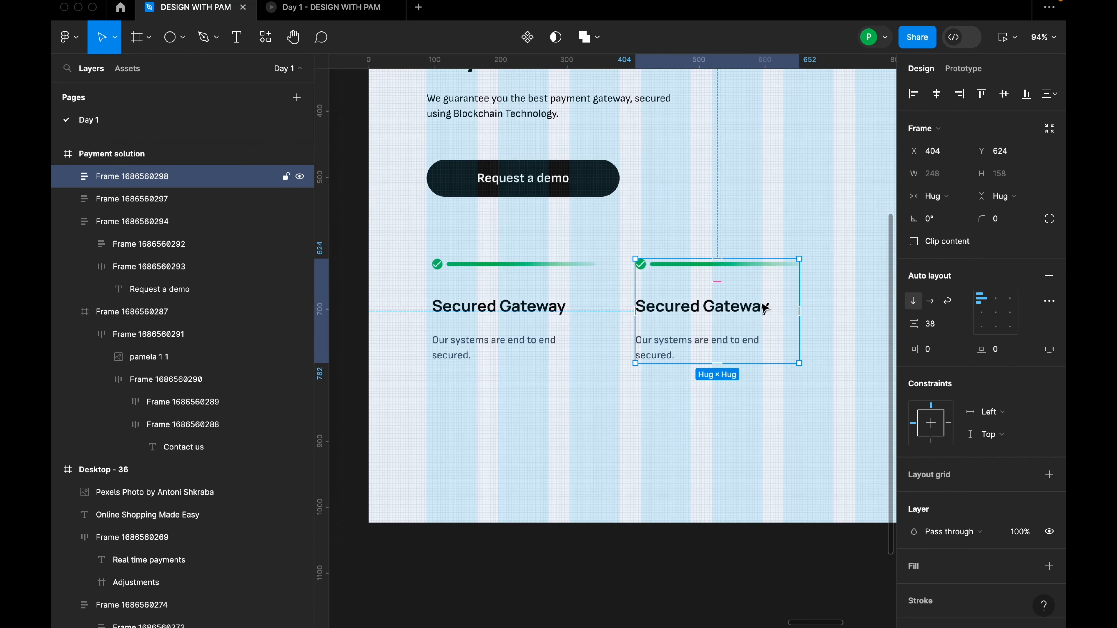
pyautogui.click(765, 308)
pyautogui.doubleClick(763, 304)
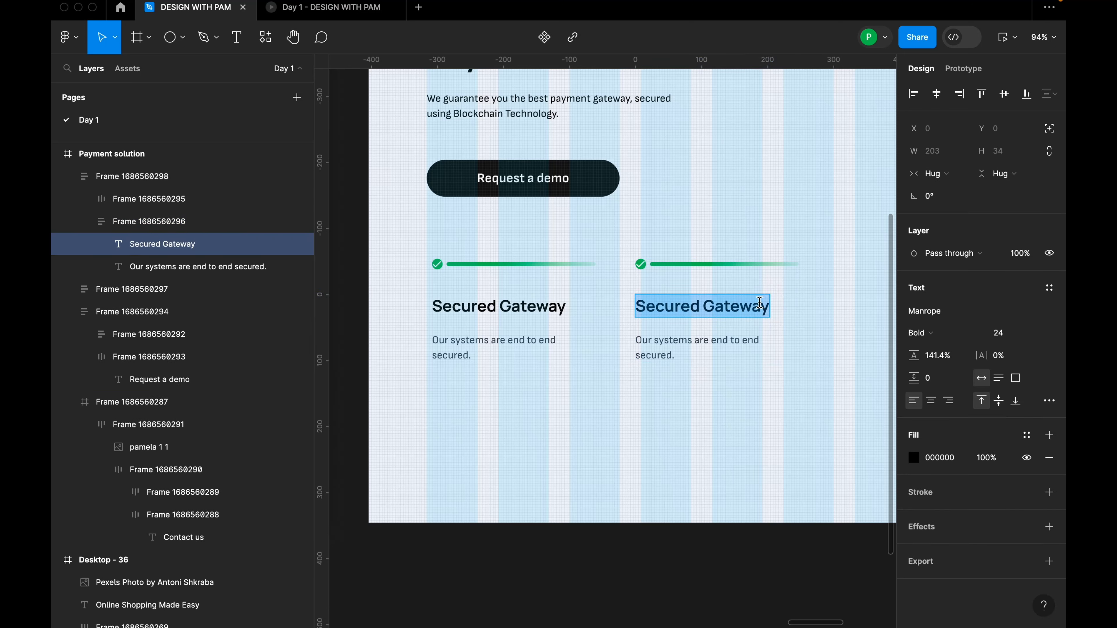
pyautogui.write('Easy navigation')
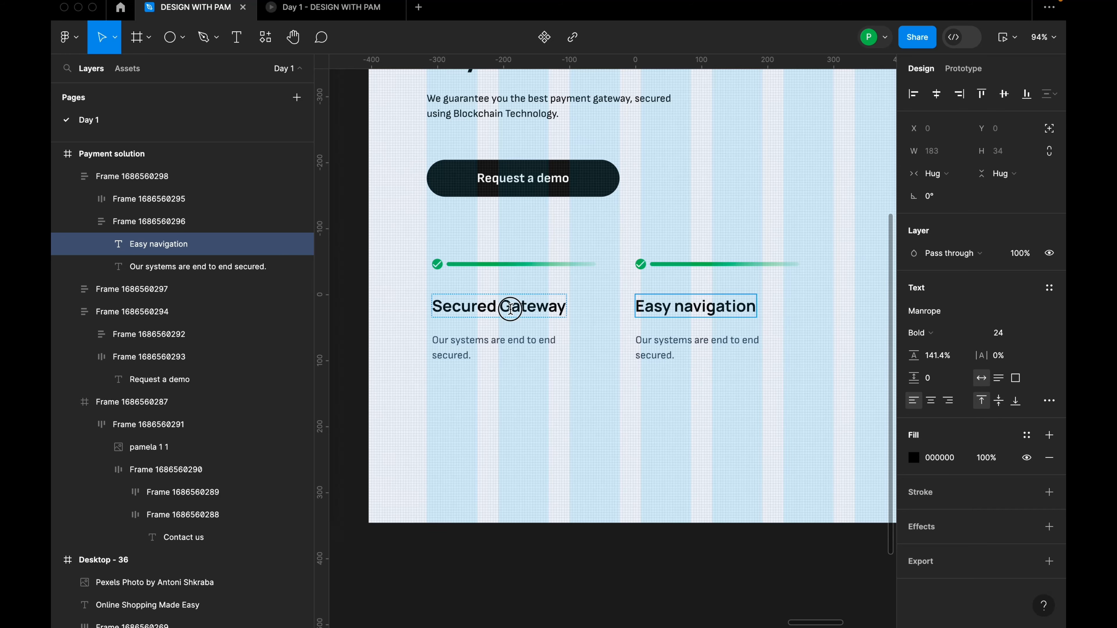
# Change the original heading to 'Secured gateway' with a lowercase g.
pyautogui.doubleClick(511, 308)
pyautogui.press('BackSpace')
pyautogui.write('g')
# Paste the user-experience description under Easy navigation and widen its box to 228 so it wraps.
pyautogui.scroll(-3, 699, 295)
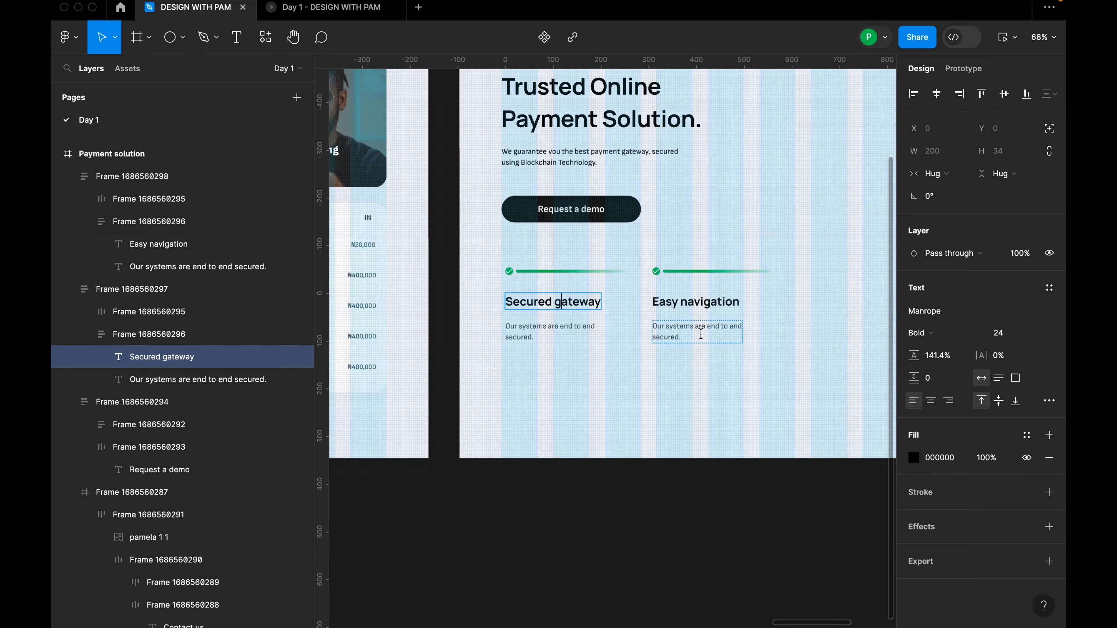
pyautogui.scroll(-3, 701, 334)
pyautogui.scroll(6, 459, 352)
pyautogui.doubleClick(497, 264)
pyautogui.press('super+c')
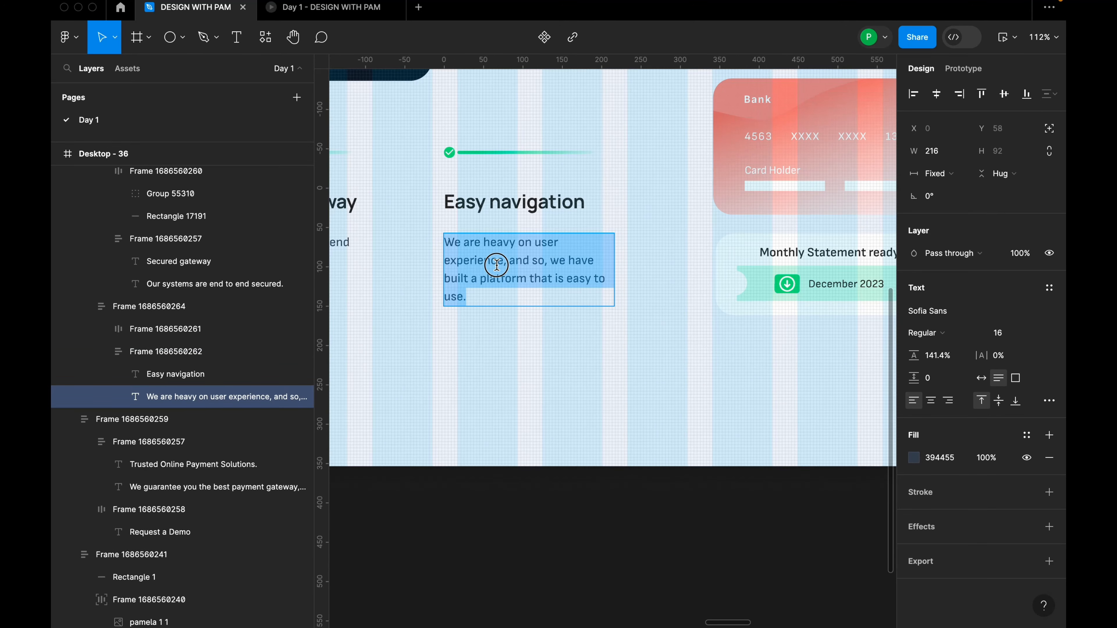
pyautogui.scroll(-5, 441, 335)
pyautogui.scroll(5, 661, 320)
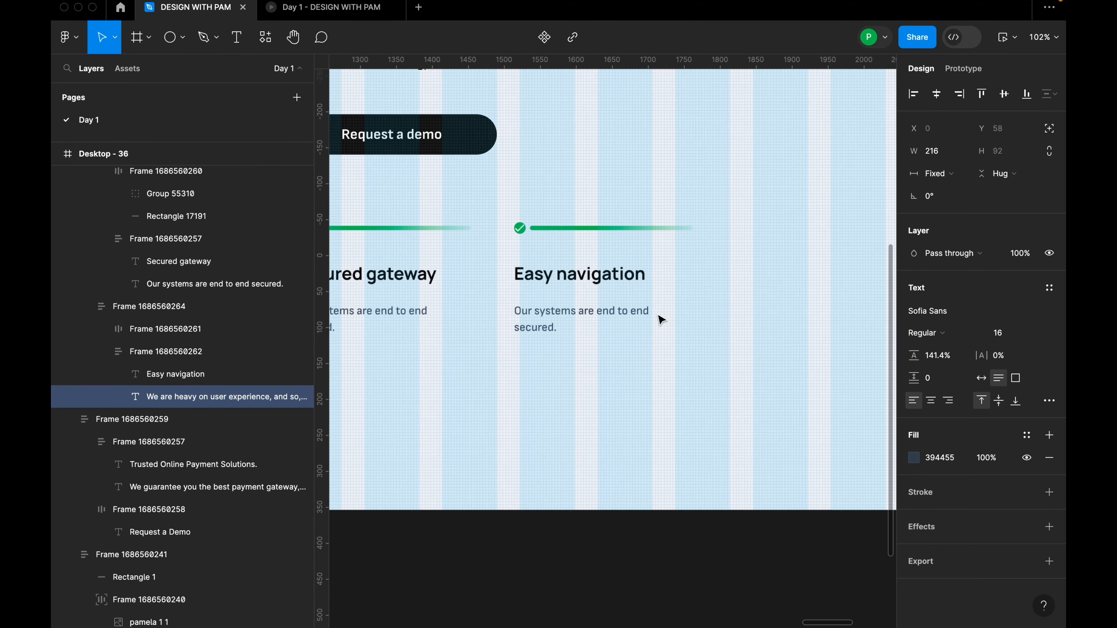
pyautogui.click(585, 316)
pyautogui.press('super+a')
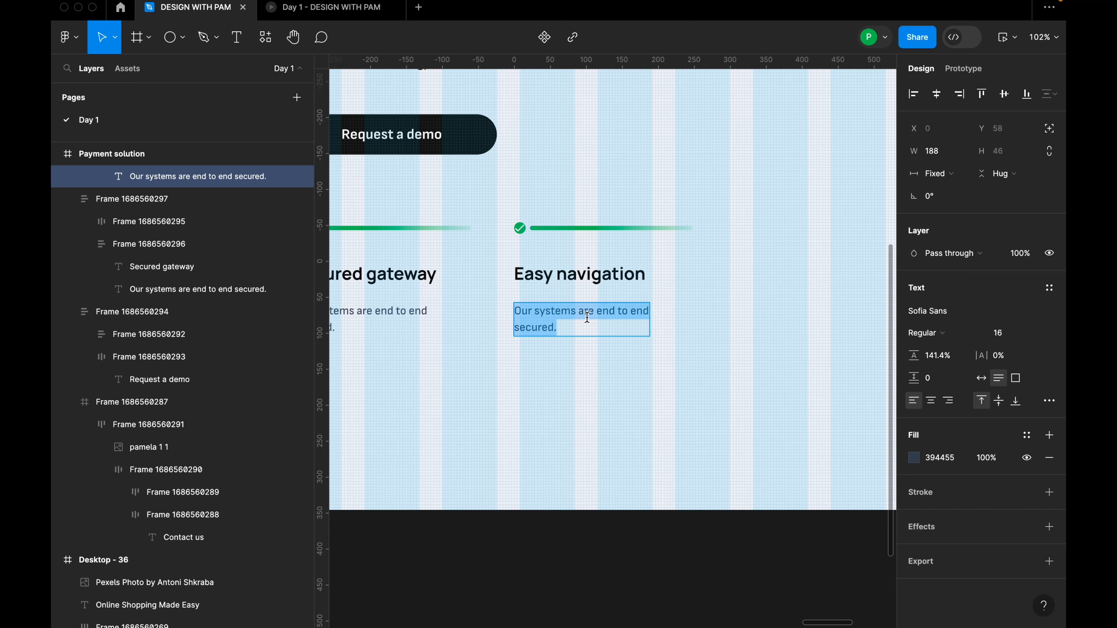
pyautogui.press('super+v')
pyautogui.press('Escape')
pyautogui.moveTo(654, 323); pyautogui.dragTo(679, 325)
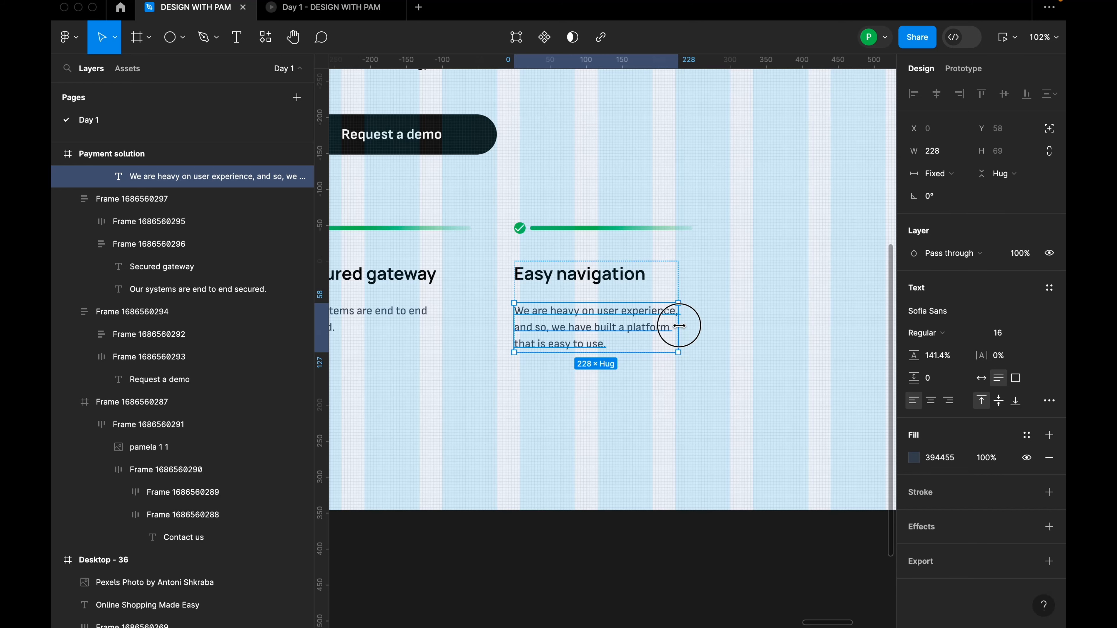
pyautogui.click(706, 326)
pyautogui.scroll(-5, 751, 326)
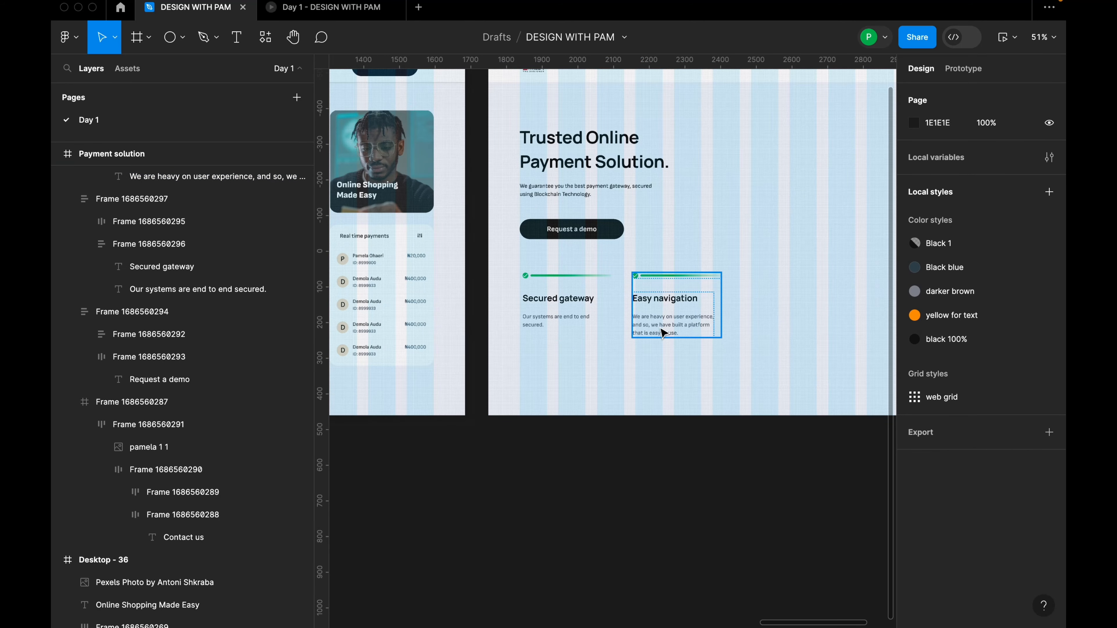
# Wrap both feature blocks in a horizontal auto layout with a 78 gap.
pyautogui.click(650, 318)
pyautogui.keyDown('shift'); pyautogui.click(550, 330); pyautogui.keyUp('shift')
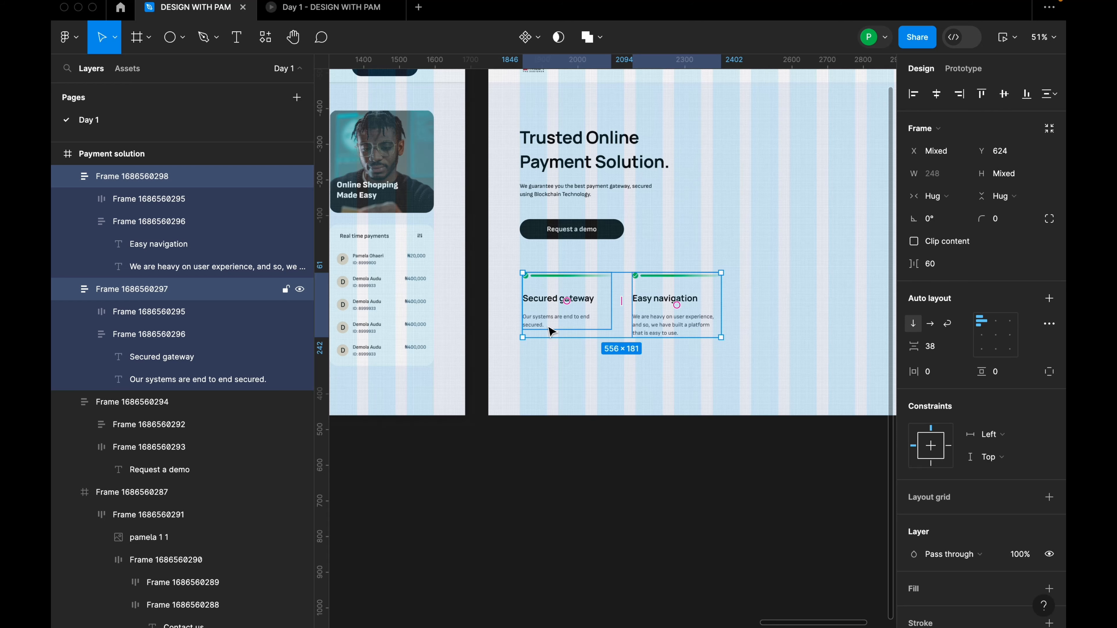
pyautogui.hotkey('shift', 'a')
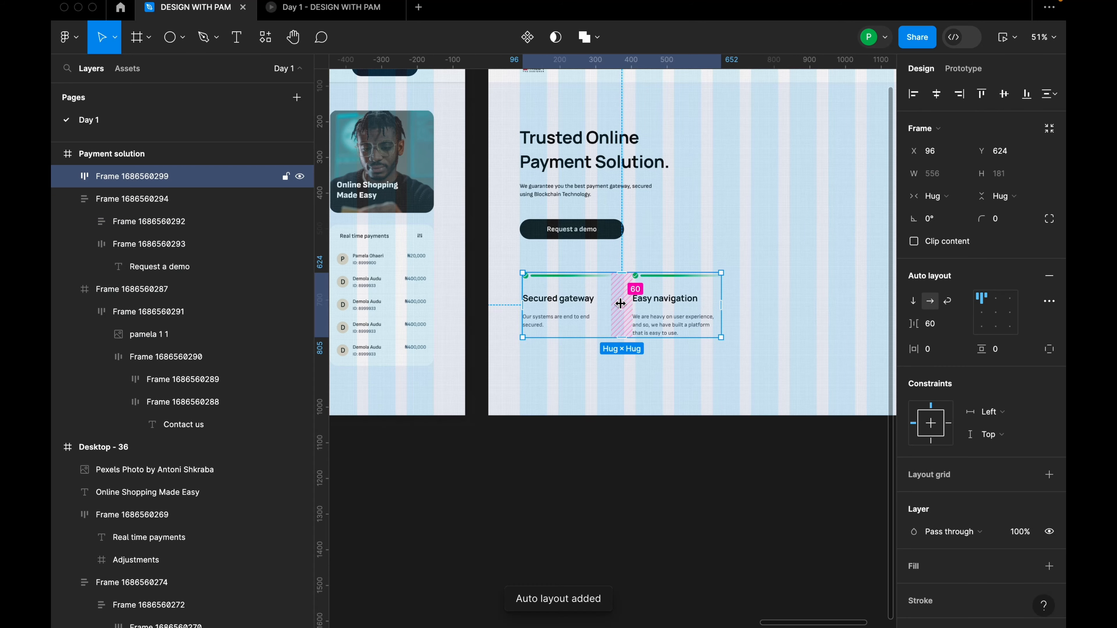
pyautogui.scroll(-2, 621, 304)
pyautogui.scroll(3, 787, 343)
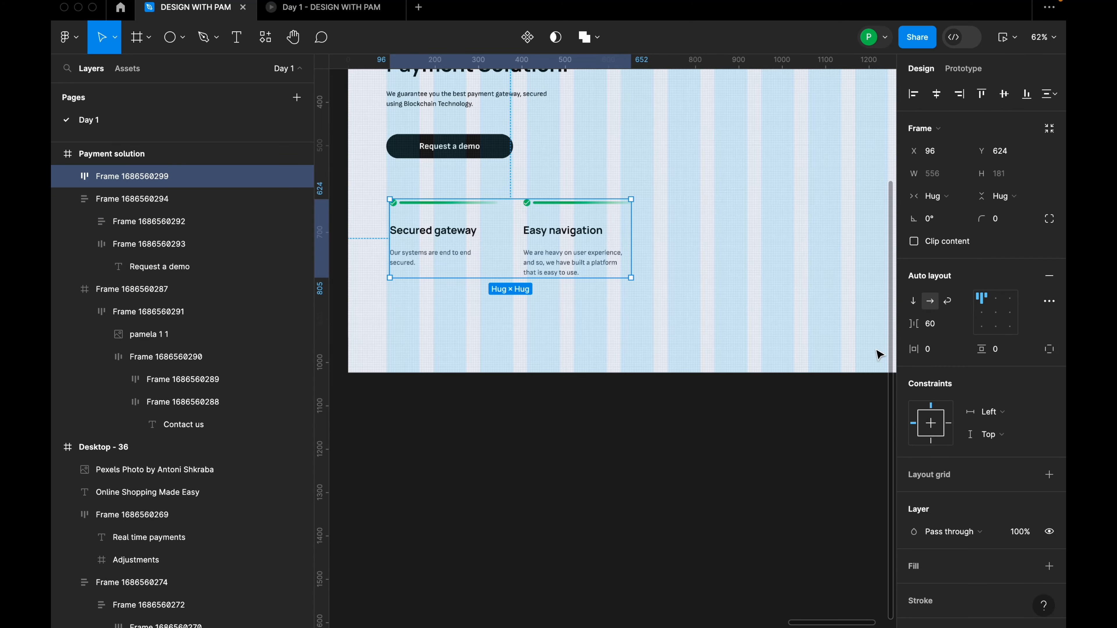
pyautogui.click(934, 325)
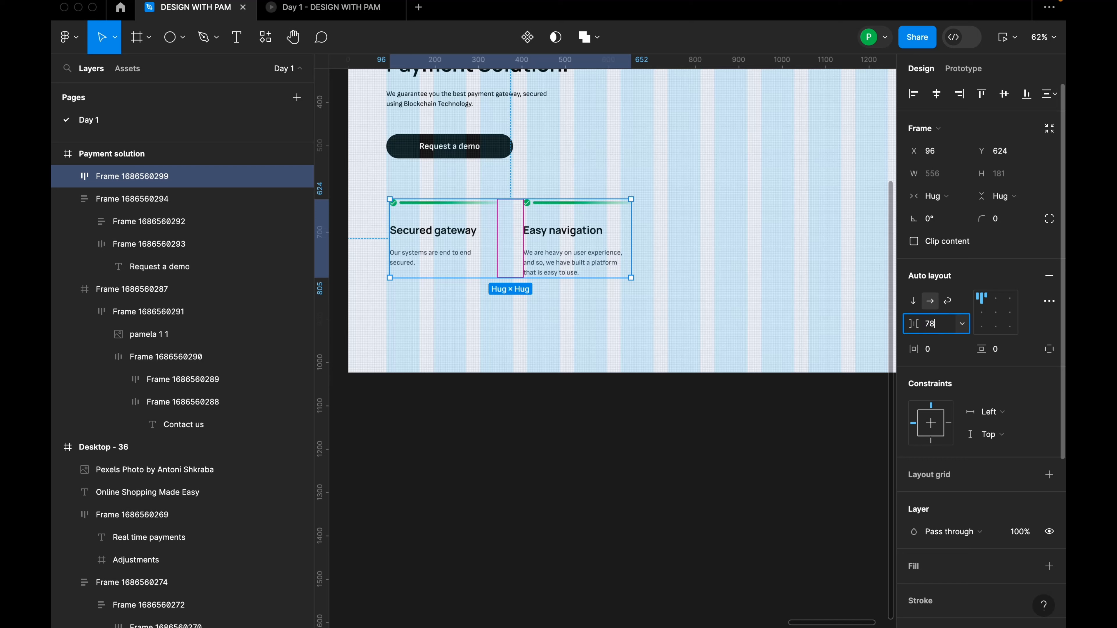
pyautogui.press('Escape')
pyautogui.click(943, 328)
pyautogui.press('Return')
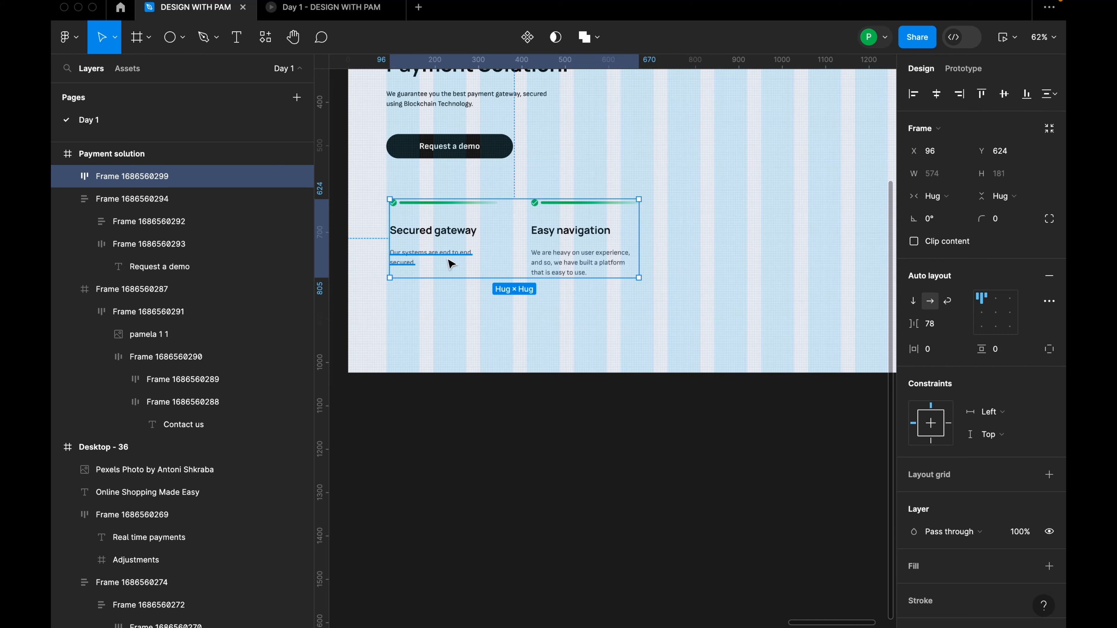
# Move the feature row left to X 88 and add the Request a demo block to the selection.
pyautogui.scroll(5, 416, 232)
pyautogui.moveTo(563, 203); pyautogui.dragTo(559, 206)
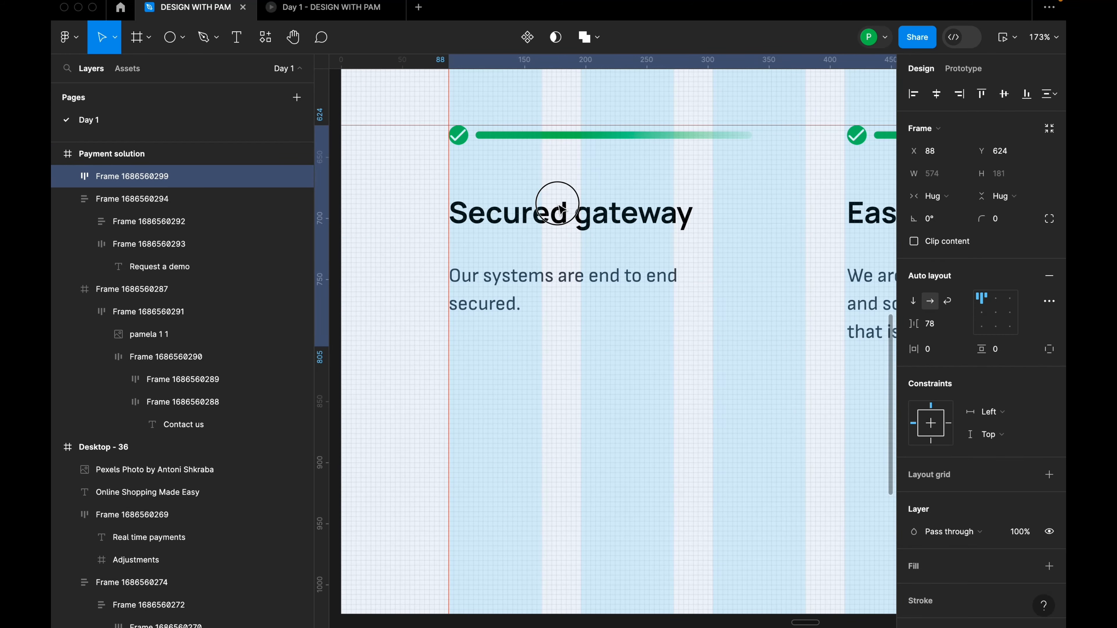
pyautogui.scroll(-5, 550, 207)
pyautogui.keyDown('shift'); pyautogui.click(605, 137); pyautogui.keyUp('shift')
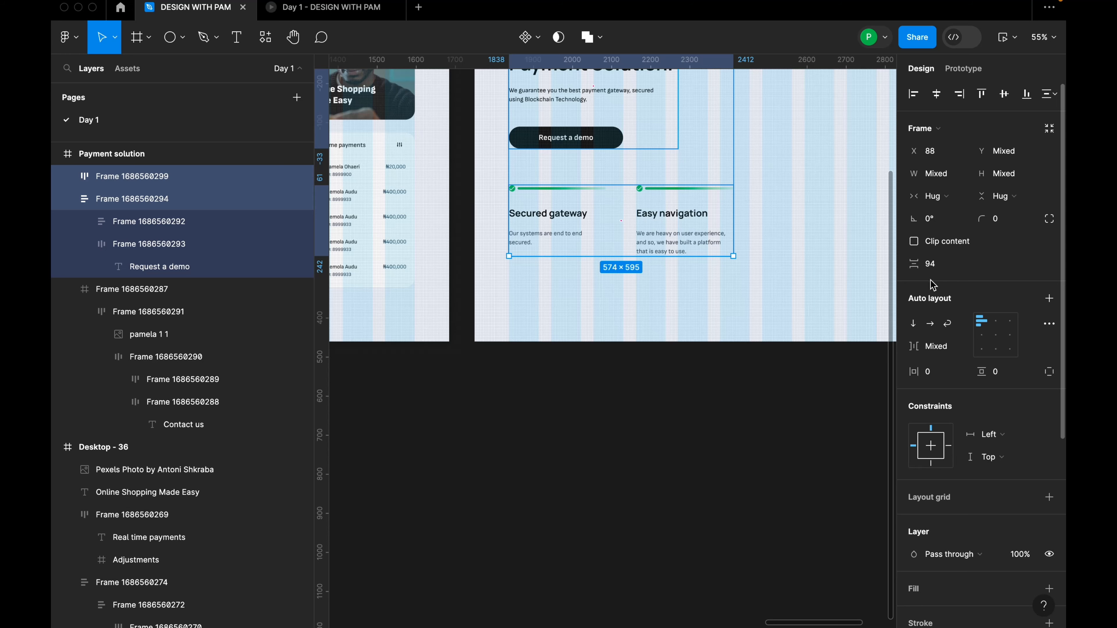
pyautogui.scroll(-3, 571, 354)
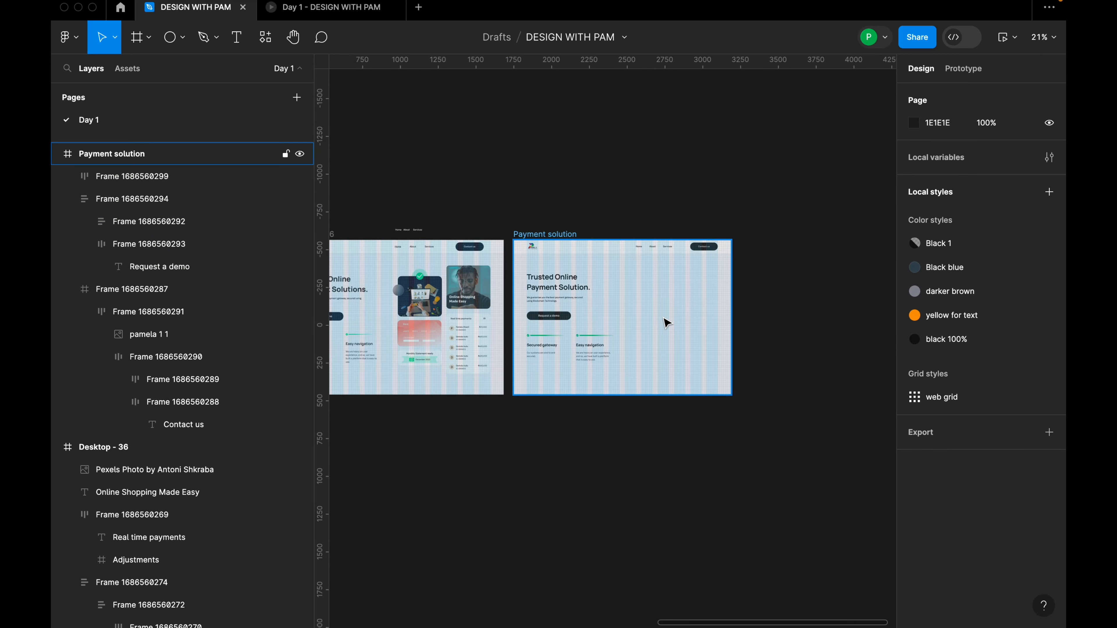
pyautogui.scroll(2, 664, 319)
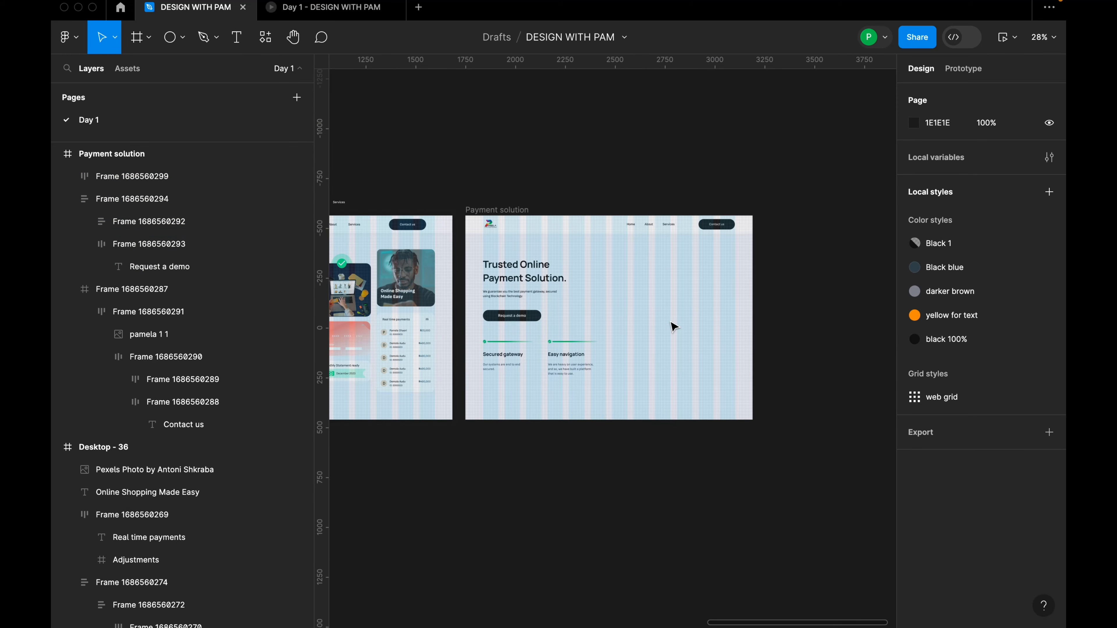
pyautogui.scroll(-1, 673, 326)
pyautogui.moveTo(628, 312); pyautogui.dragTo(655, 320)
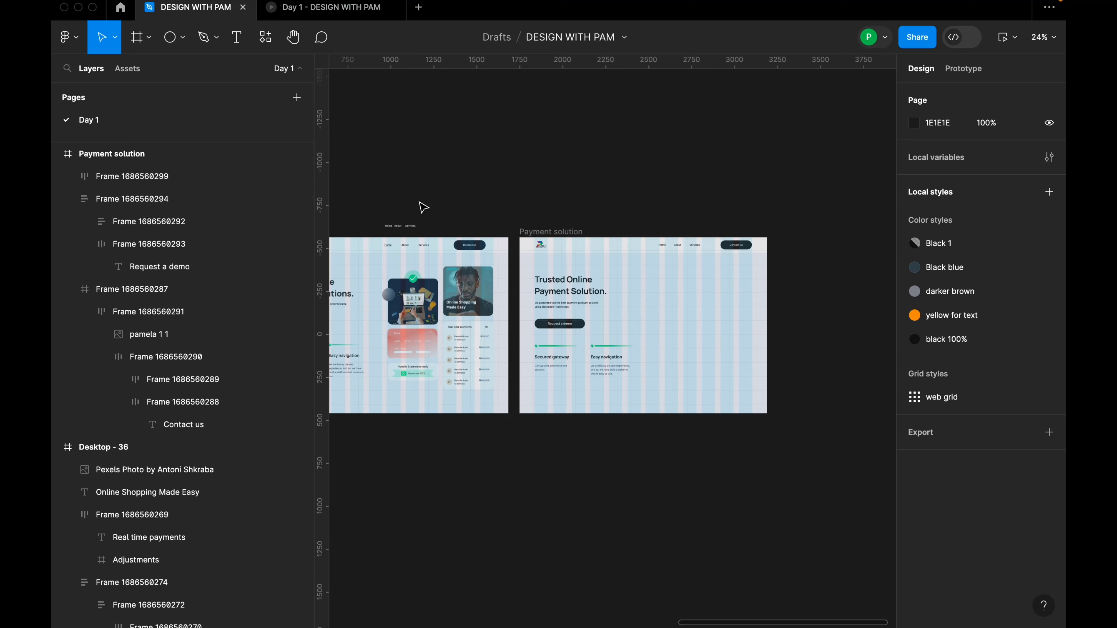
pyautogui.scroll(5, 443, 187)
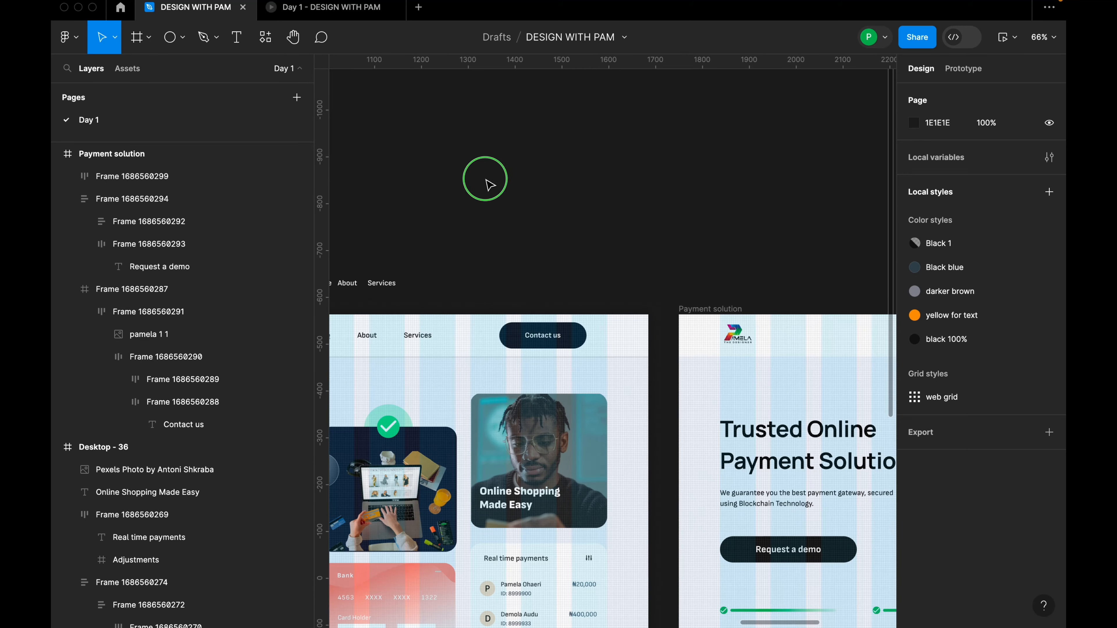
pyautogui.rightClick(486, 179)
pyautogui.click(519, 218)
pyautogui.scroll(-5, 455, 239)
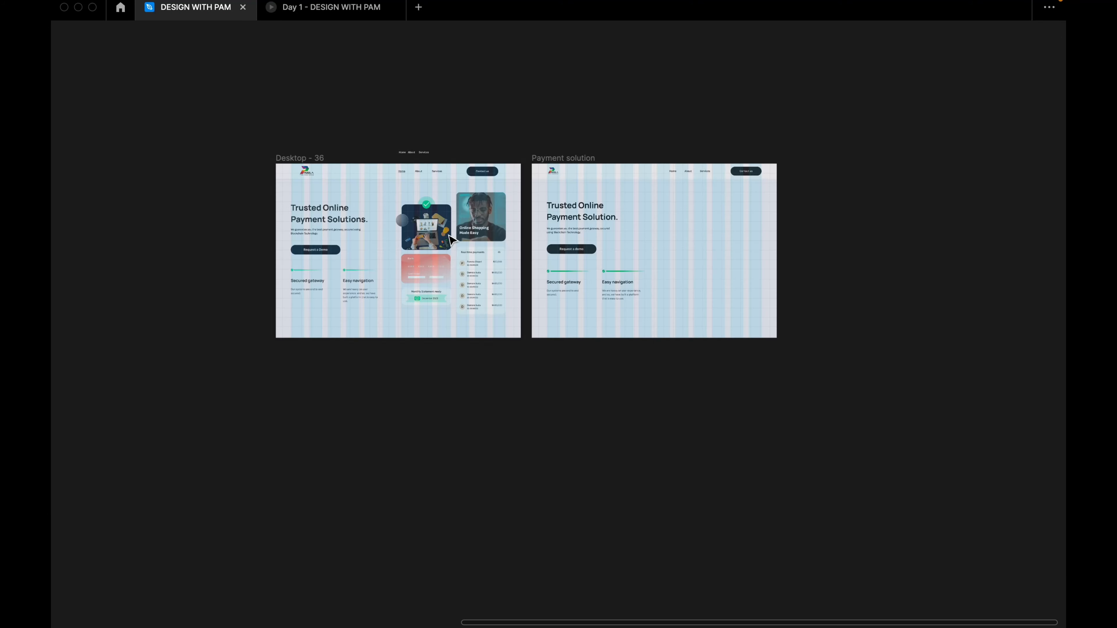
pyautogui.scroll(3, 606, 140)
pyautogui.click(542, 171)
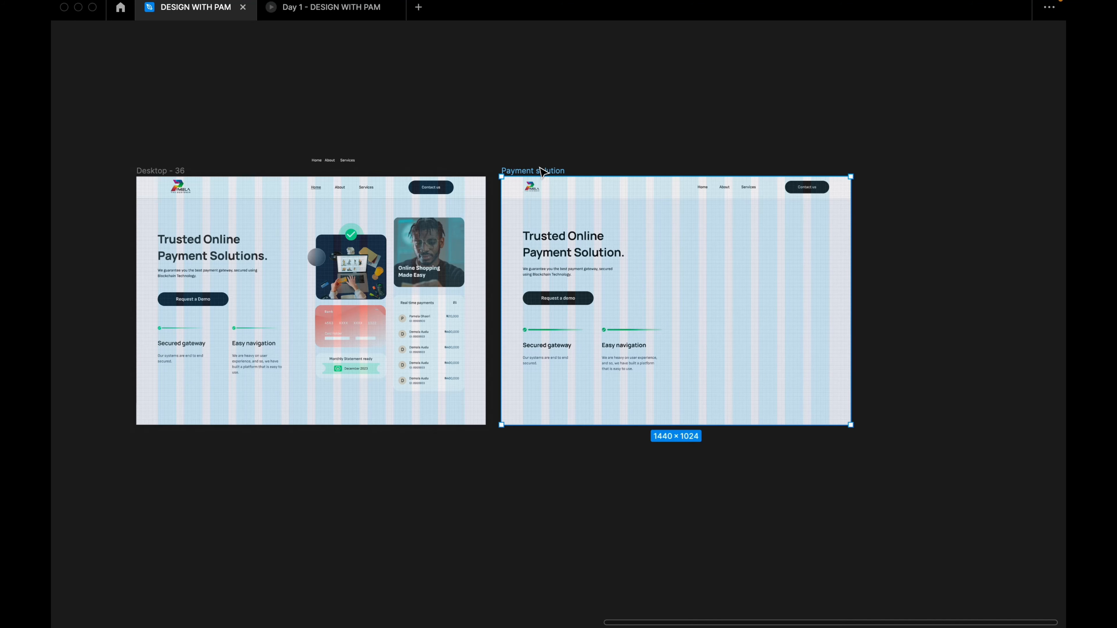
pyautogui.rightClick(602, 142)
pyautogui.click(642, 173)
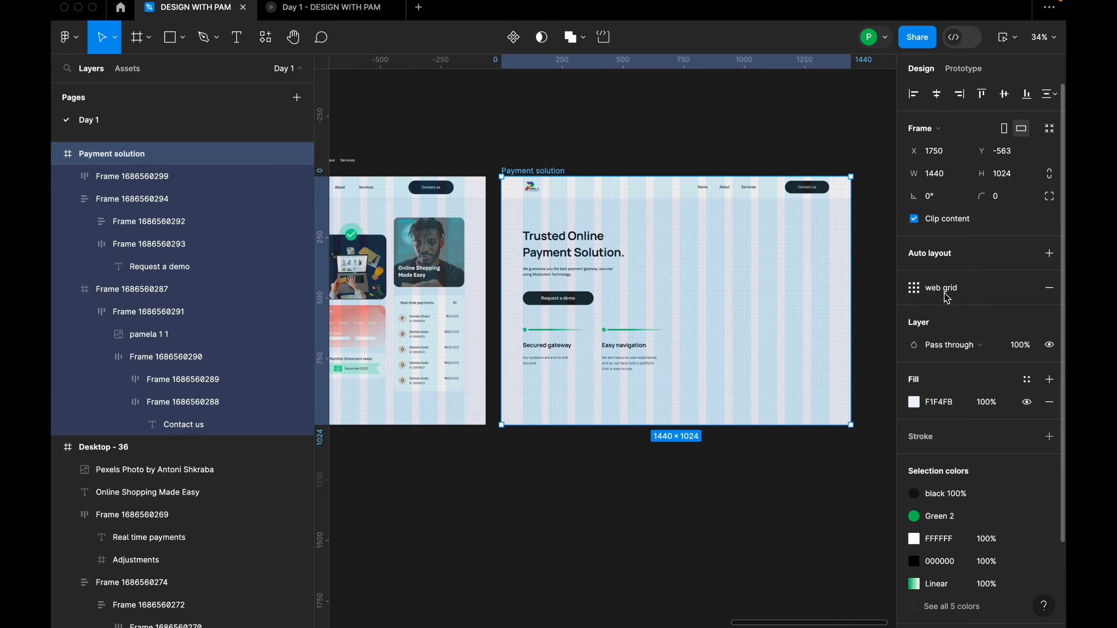
pyautogui.moveTo(992, 294)
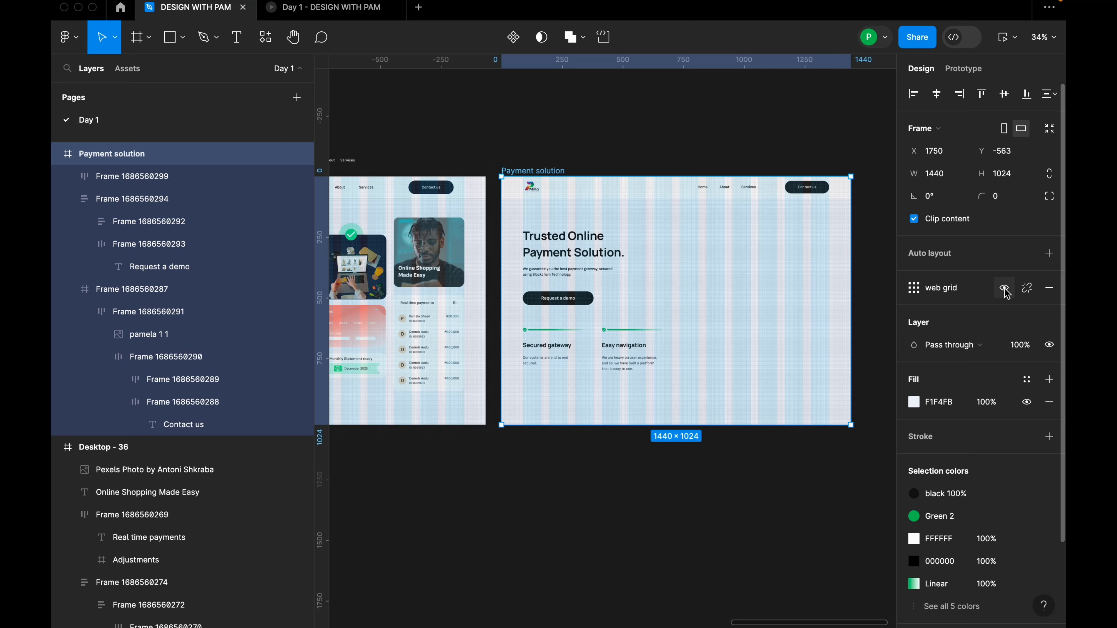
pyautogui.click(1006, 290)
pyautogui.scroll(-3, 731, 252)
pyautogui.rightClick(606, 159)
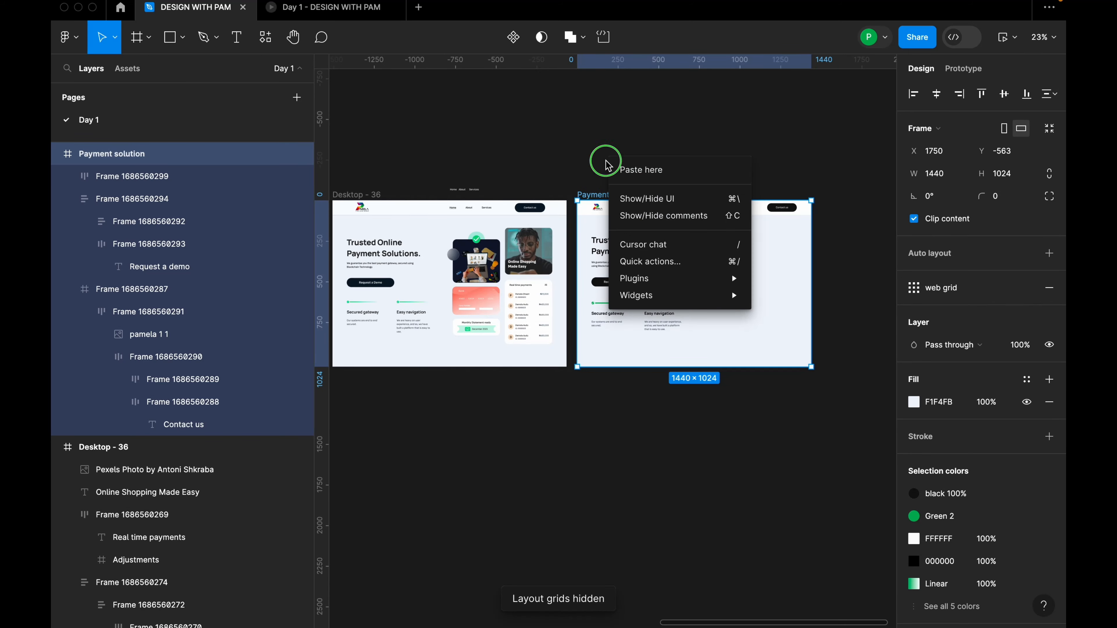
pyautogui.click(643, 207)
pyautogui.scroll(5, 501, 344)
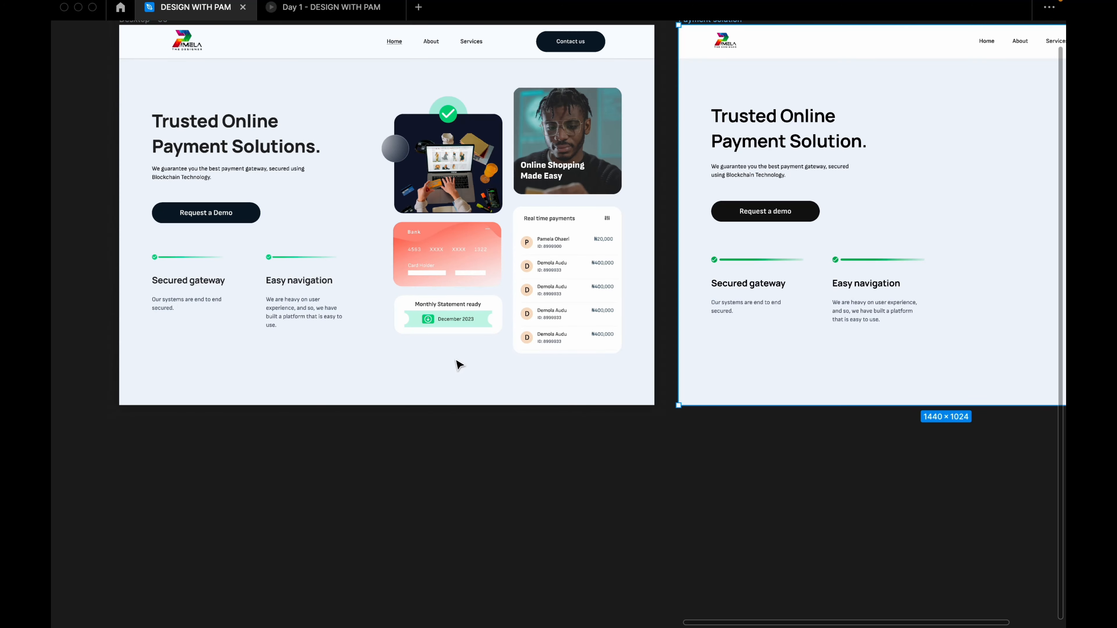
pyautogui.scroll(-2, 457, 364)
pyautogui.moveTo(715, 452); pyautogui.dragTo(629, 493)
pyautogui.rightClick(642, 72)
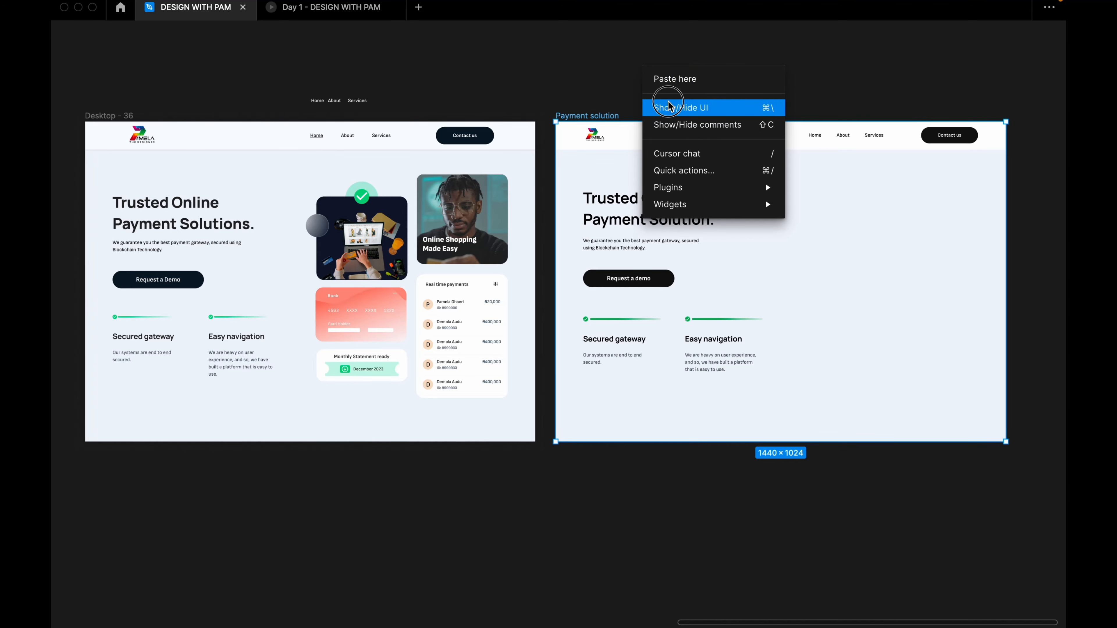
pyautogui.click(662, 106)
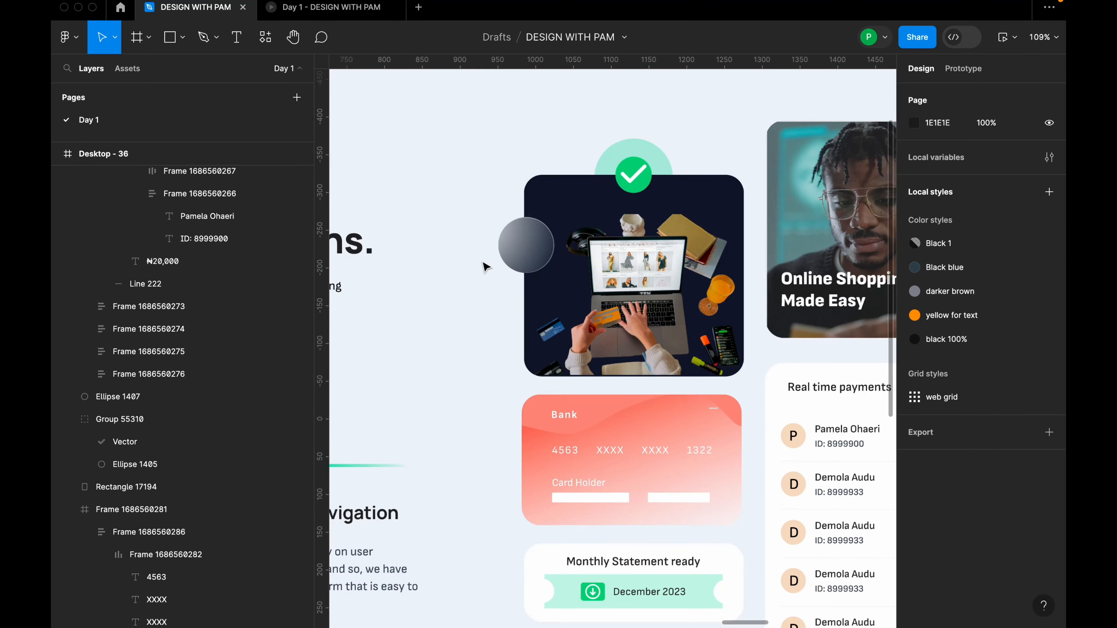
pyautogui.scroll(-5, 492, 302)
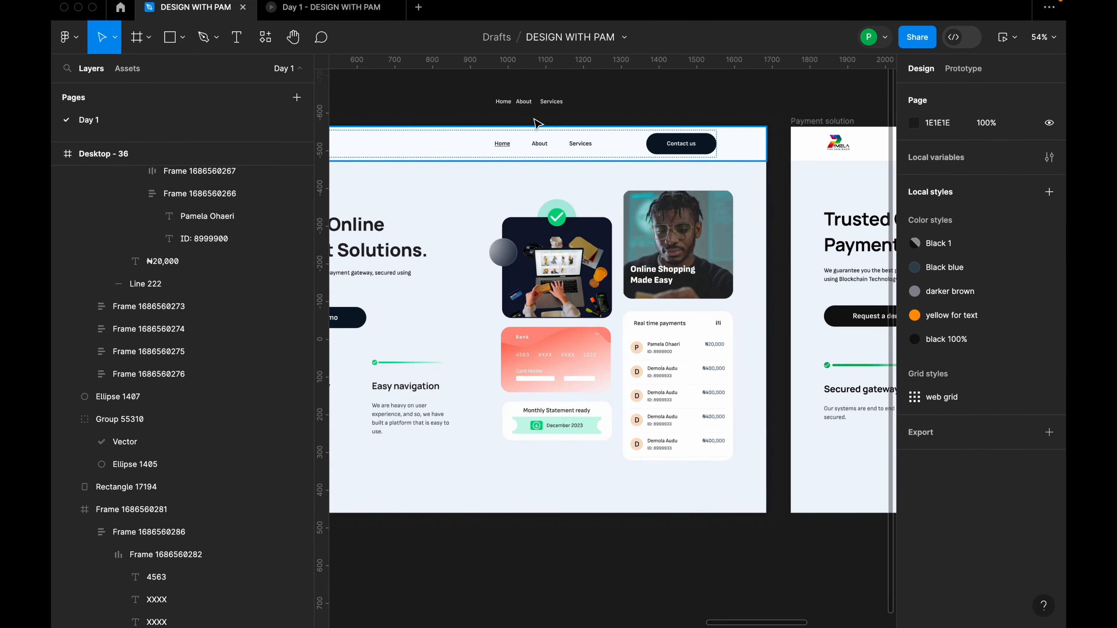
pyautogui.rightClick(623, 93)
pyautogui.click(648, 131)
pyautogui.scroll(5, 765, 238)
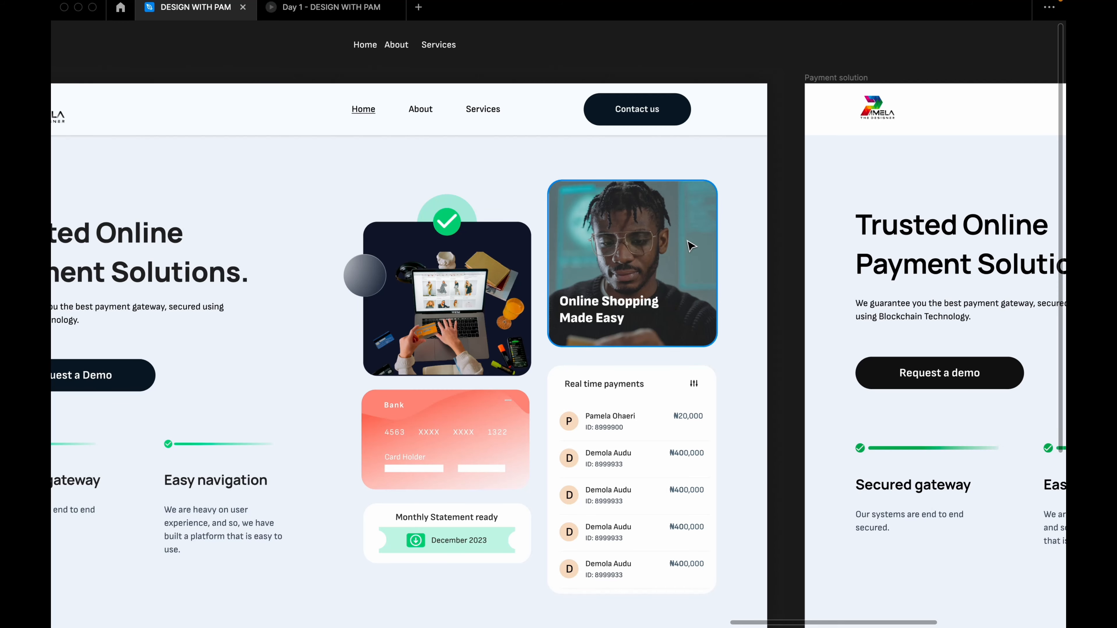
pyautogui.click(362, 284)
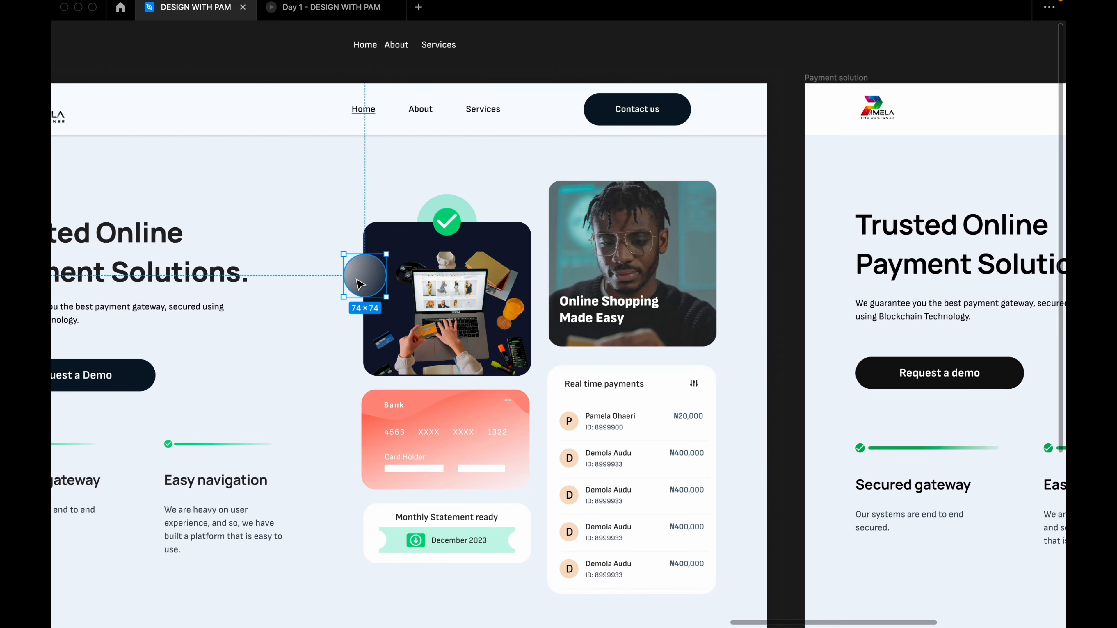
pyautogui.scroll(5, 362, 285)
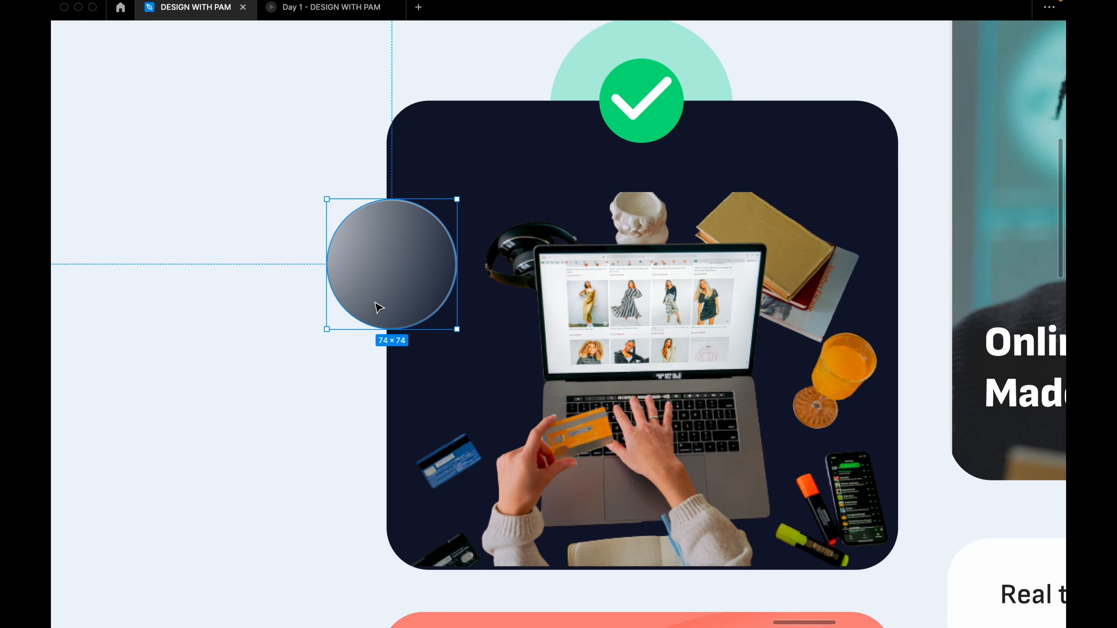
pyautogui.click(361, 404)
pyautogui.scroll(-5, 414, 398)
pyautogui.scroll(-10, 417, 399)
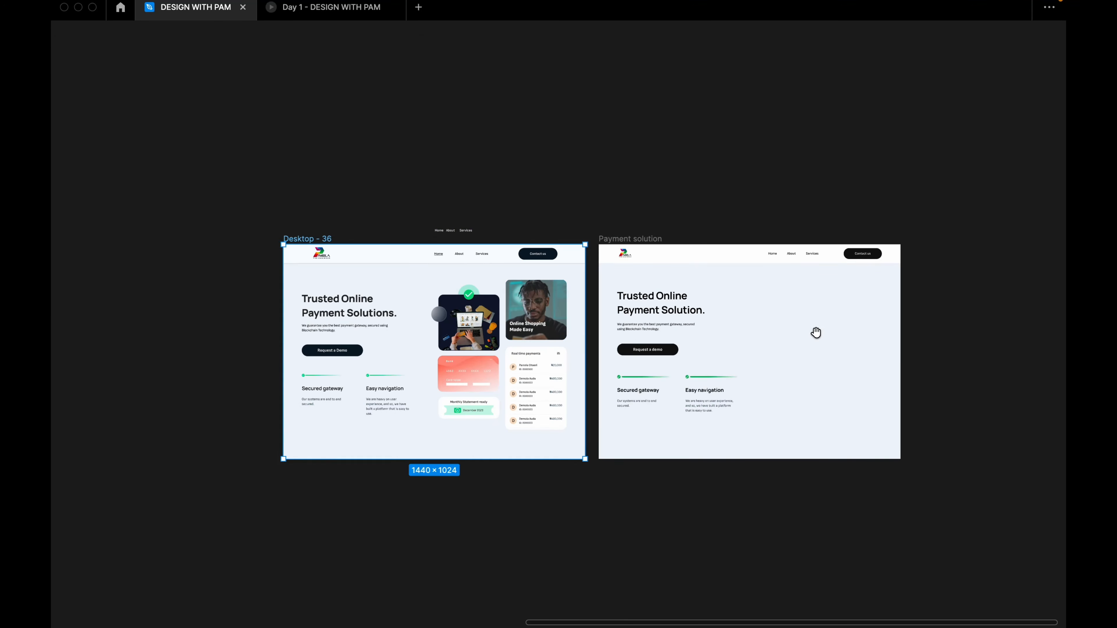
# Draw a circle in the Payment solution frame and restore the hidden toolbars and panels.
pyautogui.moveTo(816, 332); pyautogui.dragTo(668, 337)
pyautogui.scroll(5, 672, 337)
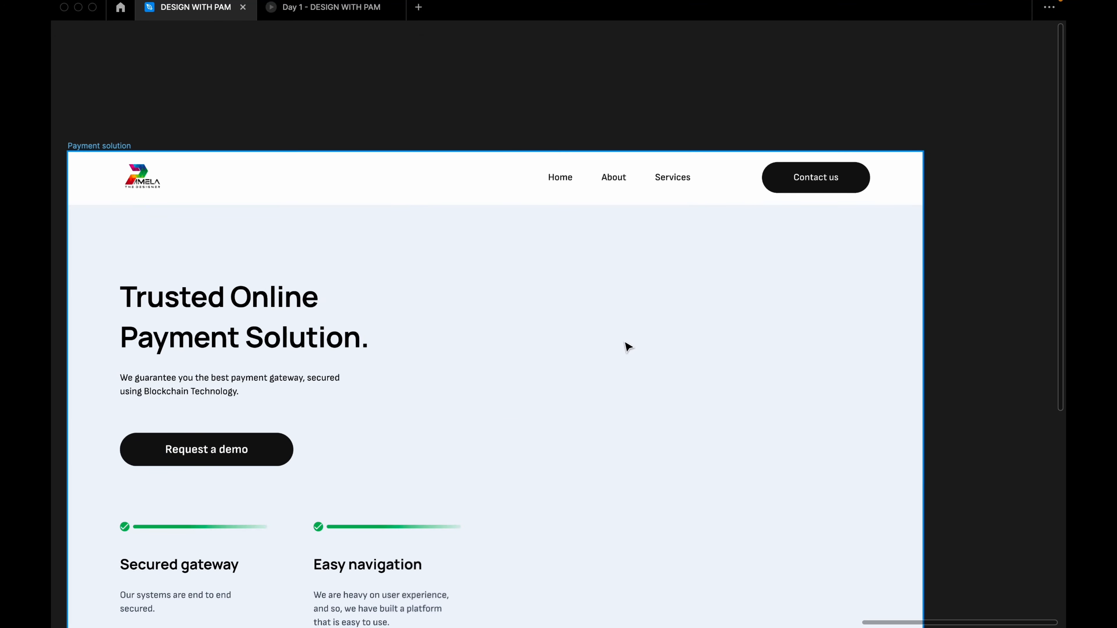
pyautogui.press('r')
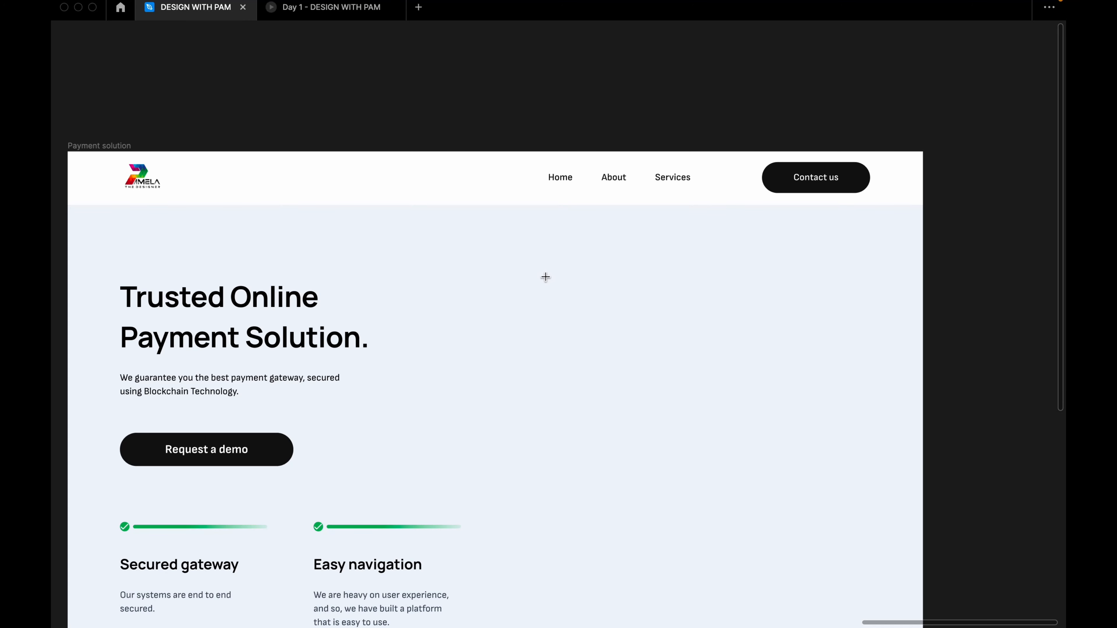
pyautogui.moveTo(546, 277); pyautogui.dragTo(589, 307)
pyautogui.rightClick(628, 111)
pyautogui.click(664, 149)
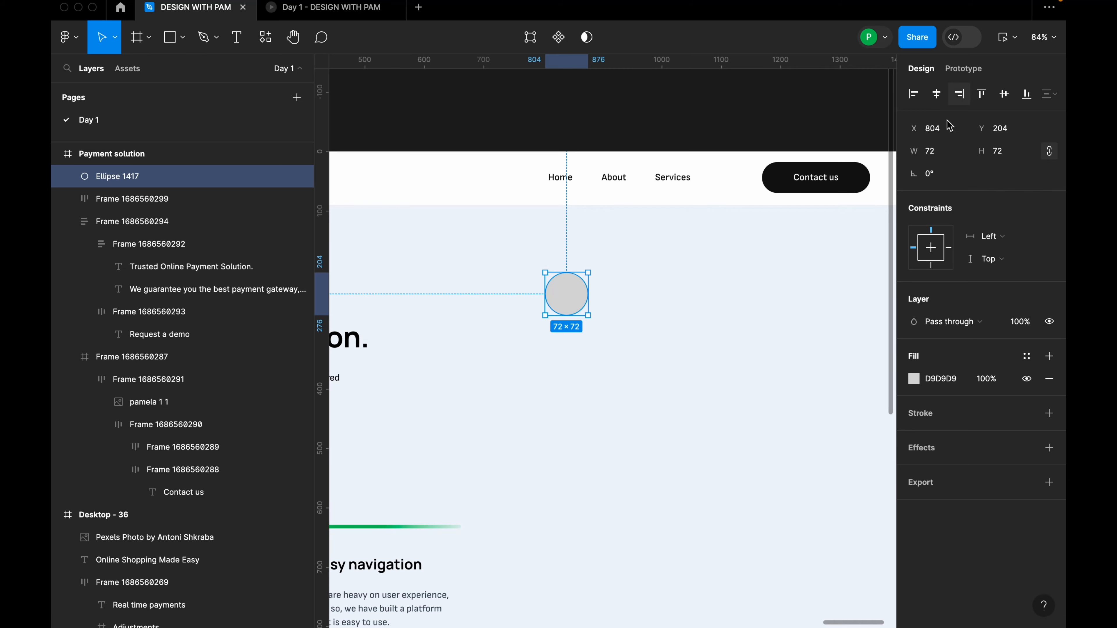
pyautogui.scroll(5, 587, 335)
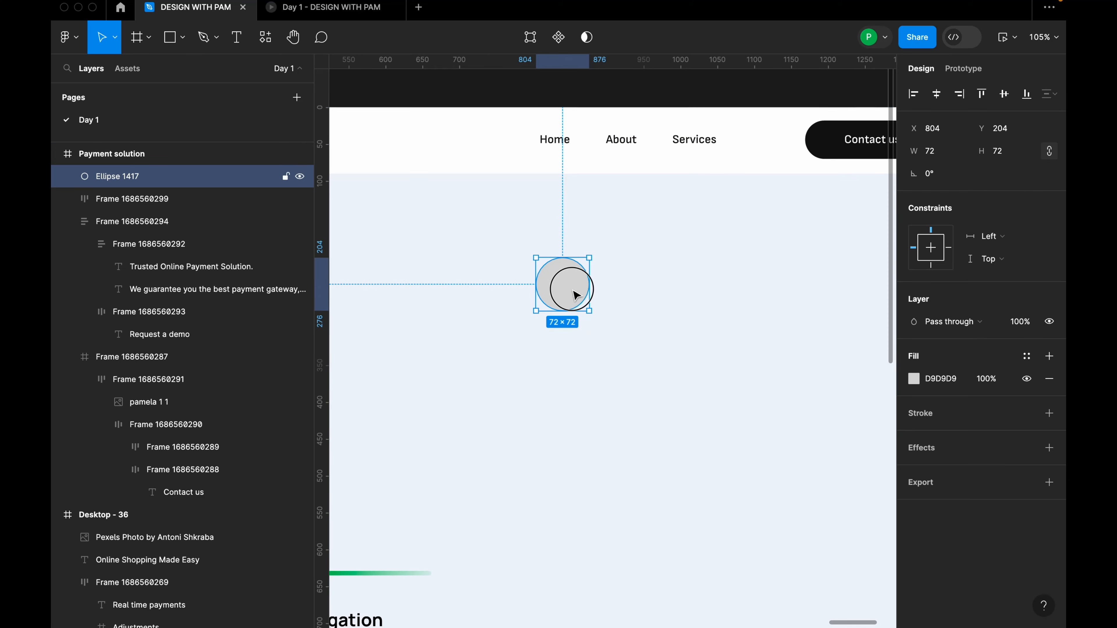
pyautogui.moveTo(575, 294); pyautogui.dragTo(581, 296)
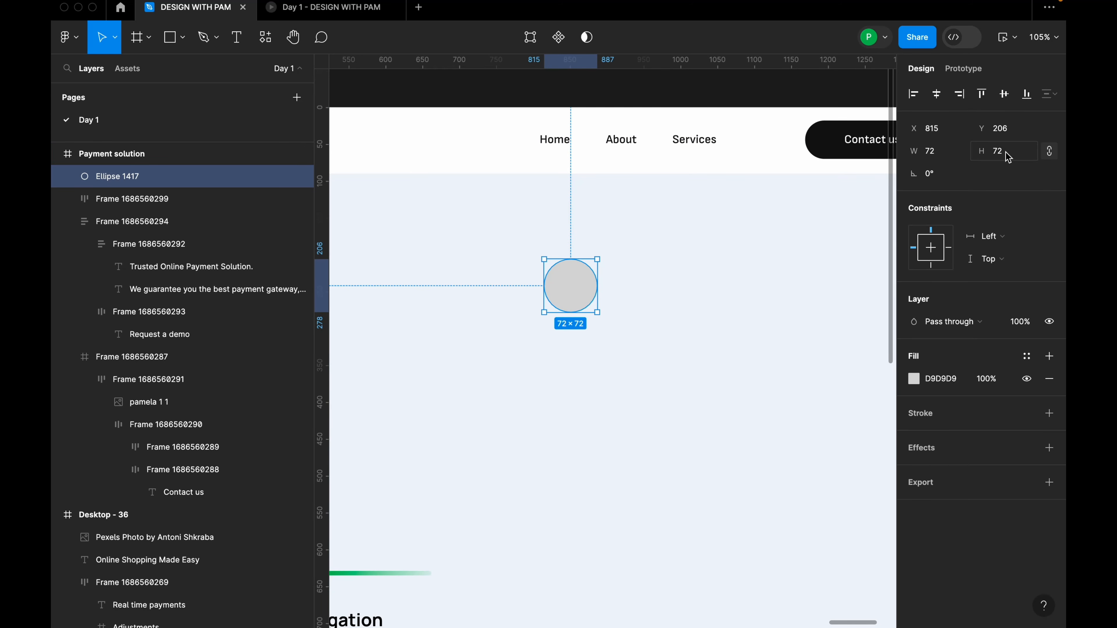
# Set the circle to 74 × 74 and move it to X 830, Y 204.
pyautogui.click(960, 155)
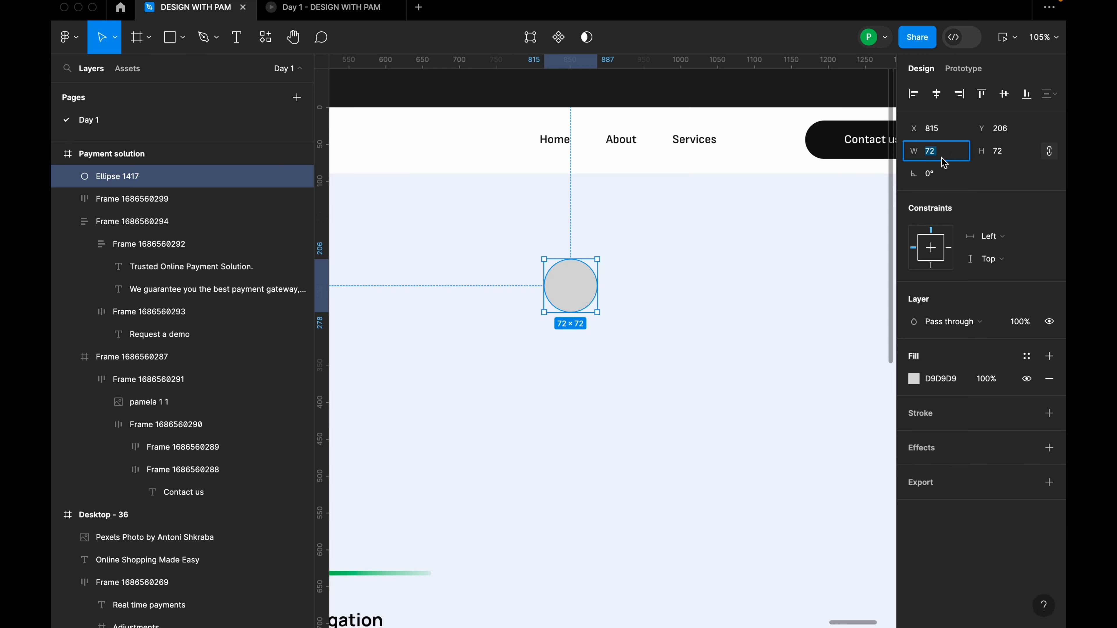
pyautogui.write('74')
pyautogui.press('Return')
pyautogui.scroll(-3, 588, 397)
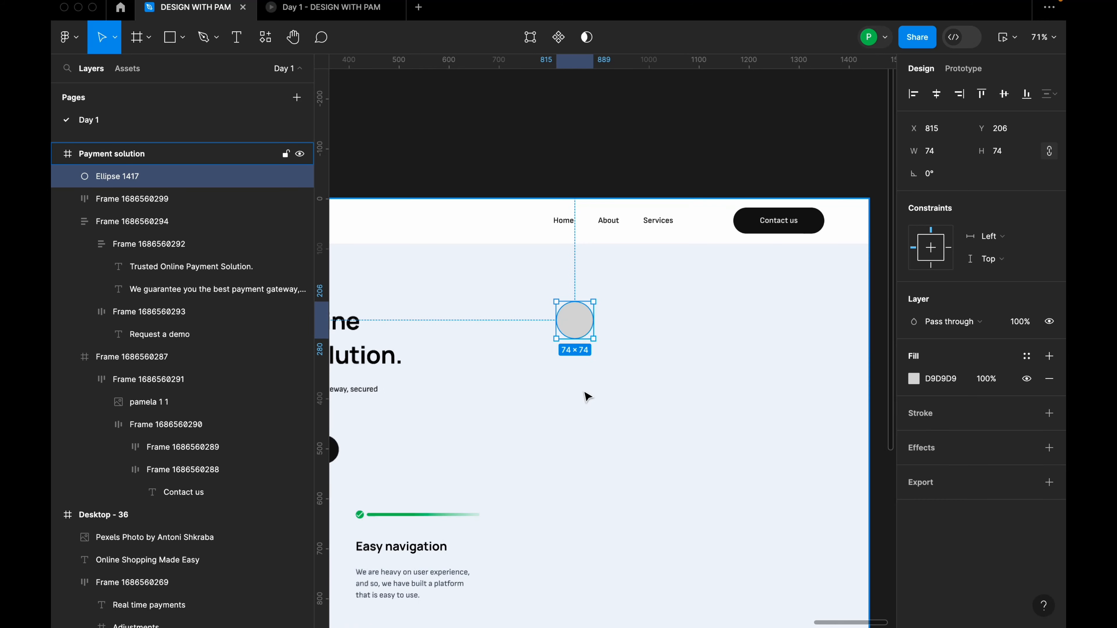
pyautogui.moveTo(582, 325); pyautogui.dragTo(589, 325)
pyautogui.scroll(5, 588, 325)
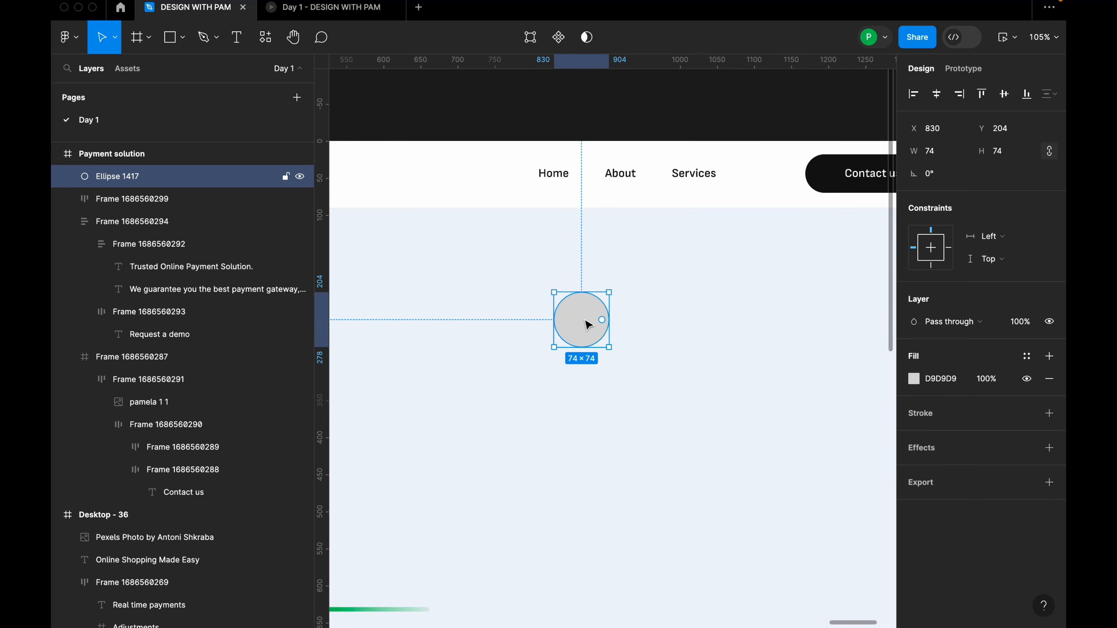
pyautogui.scroll(2, 589, 324)
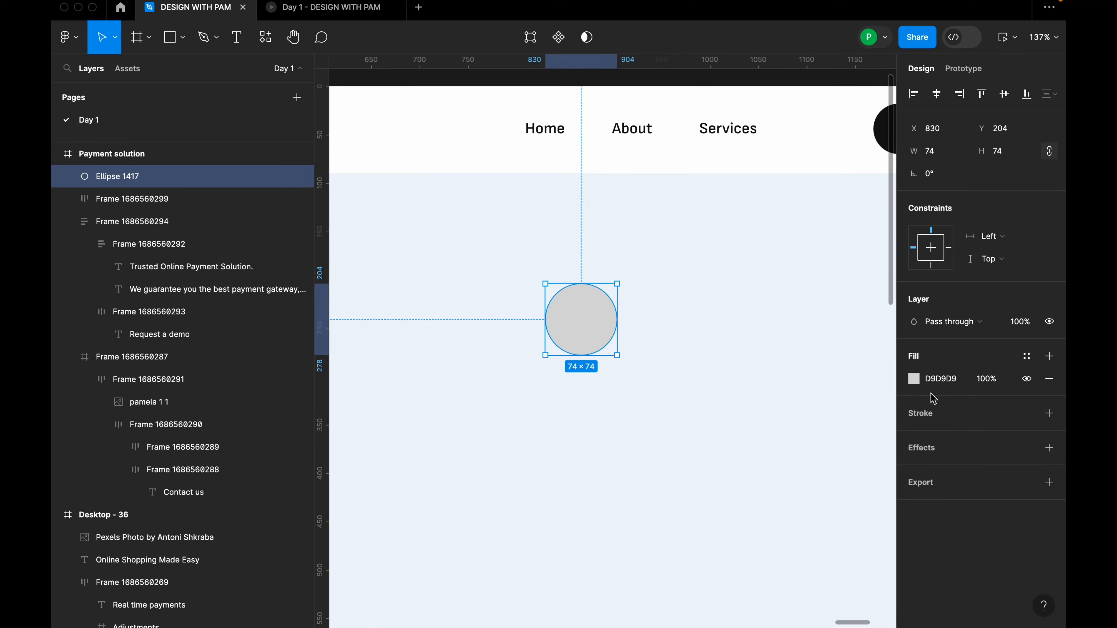
# Apply the Black 1 colour style to the circle's fill, then detach it.
pyautogui.click(914, 379)
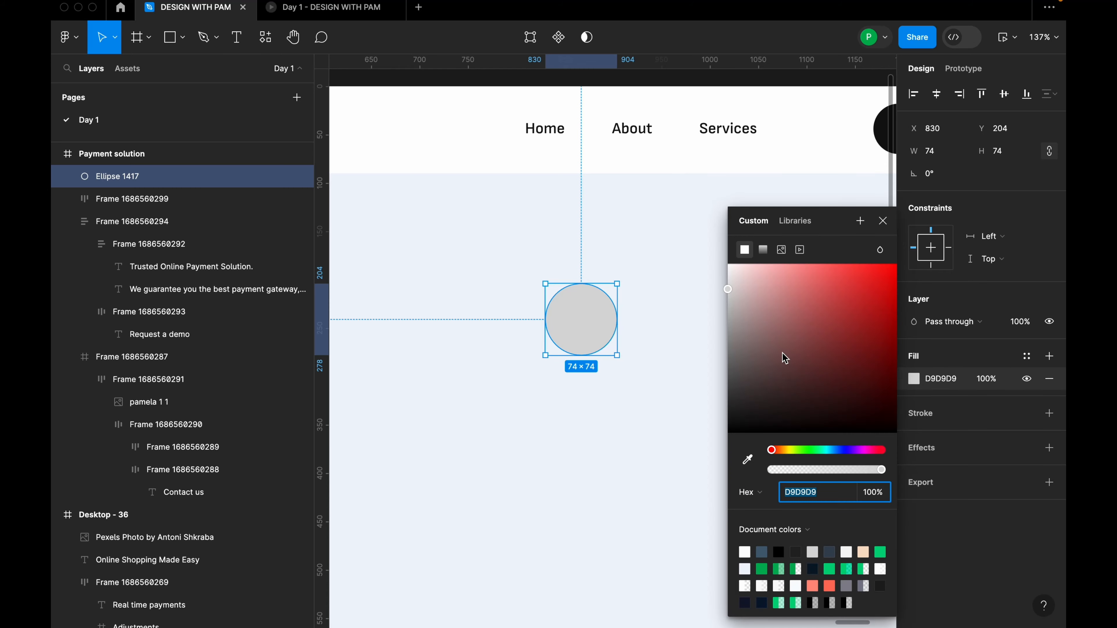
pyautogui.click(1027, 359)
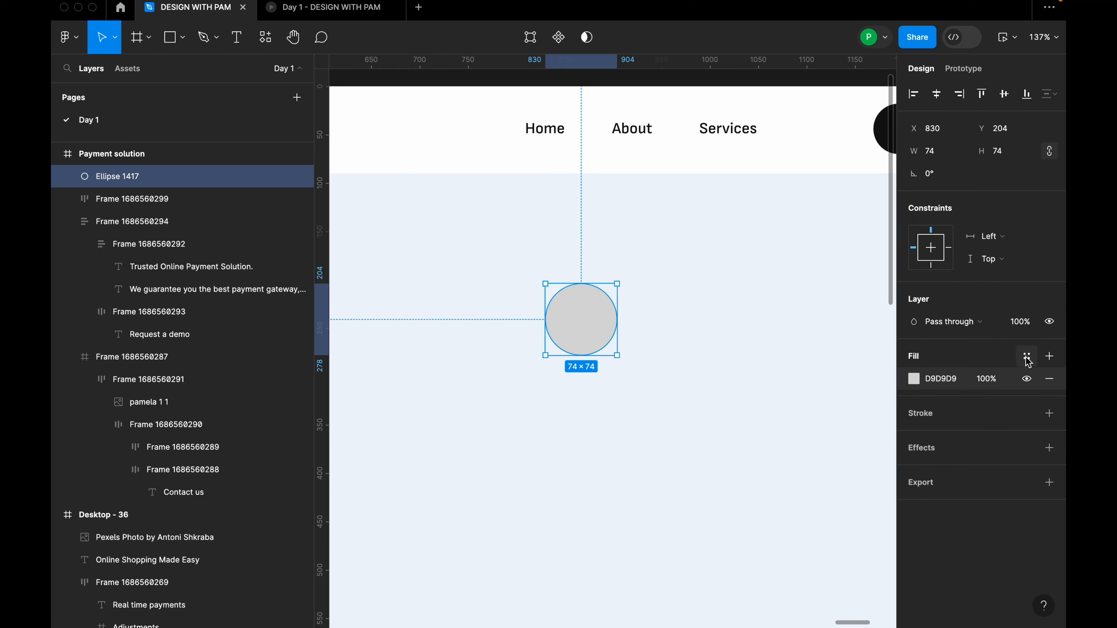
pyautogui.click(1027, 357)
pyautogui.click(796, 428)
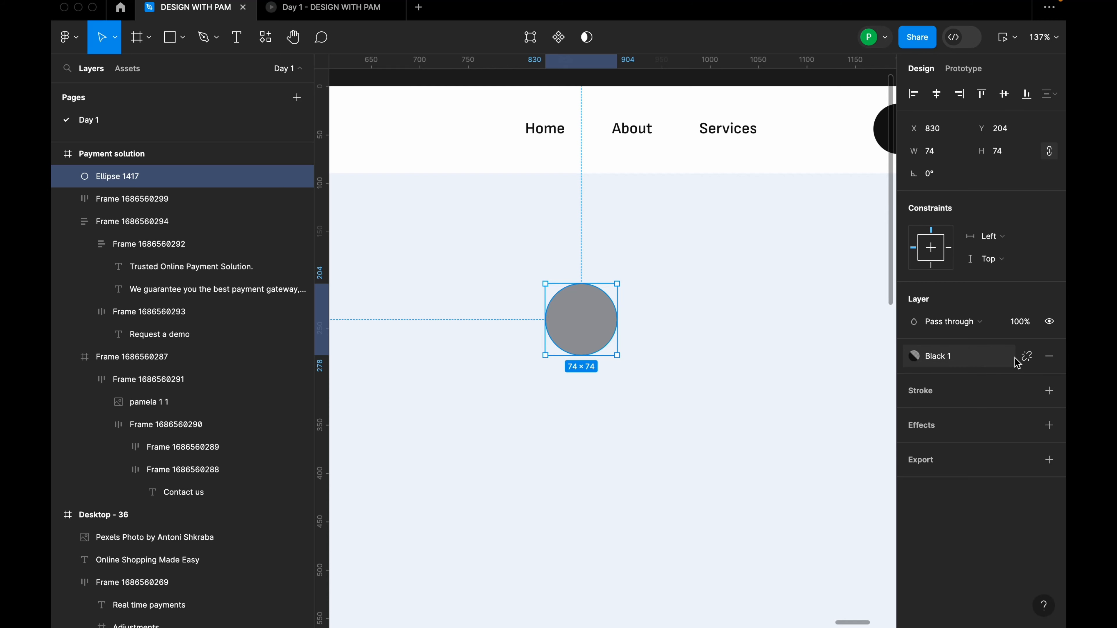
pyautogui.click(1024, 357)
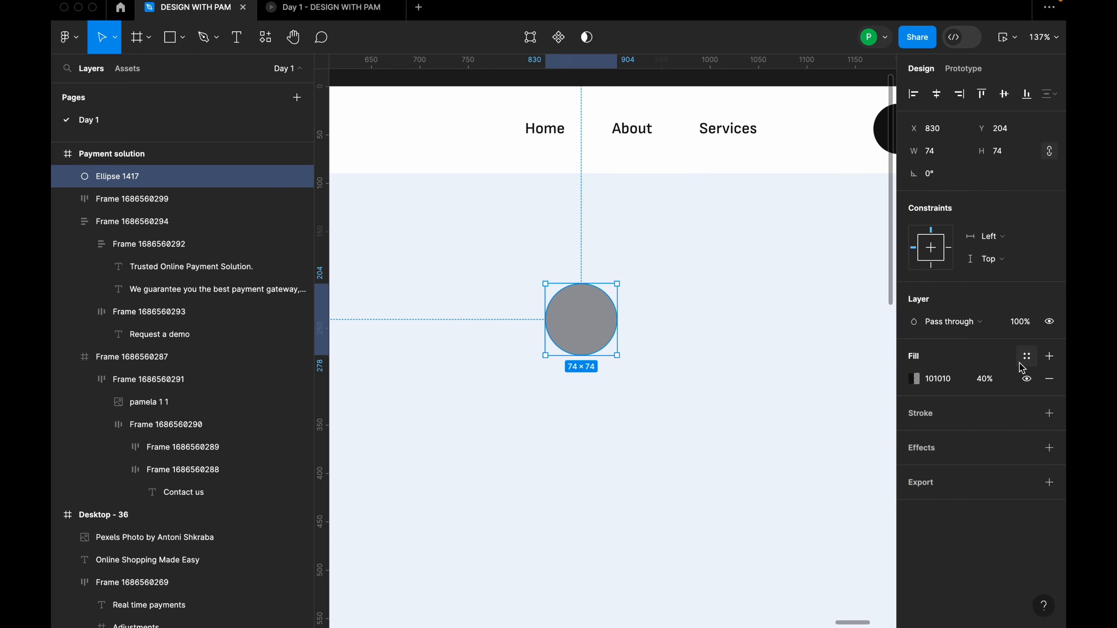
# Apply and detach the black 100% style, then switch the fill to a linear gradient.
pyautogui.click(1027, 356)
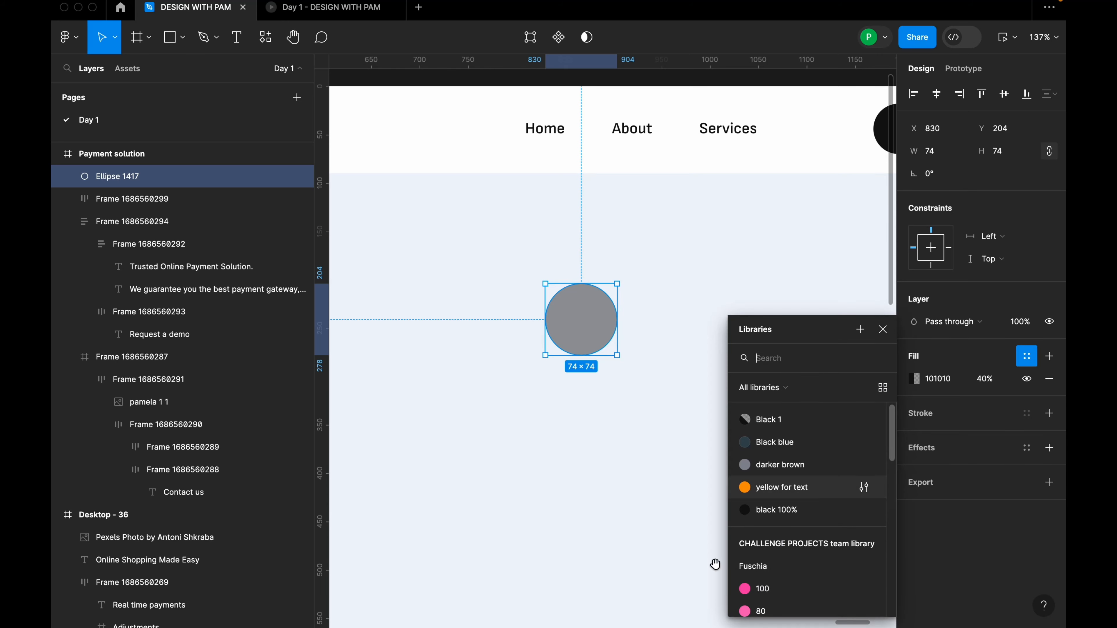
pyautogui.click(784, 511)
pyautogui.scroll(2, 594, 331)
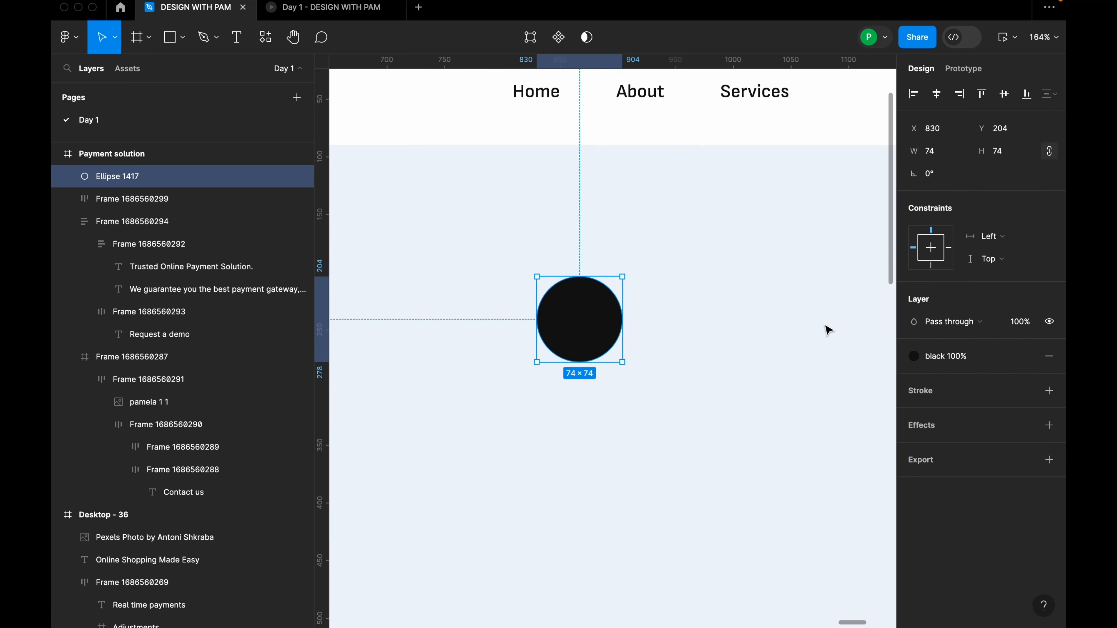
pyautogui.click(1027, 356)
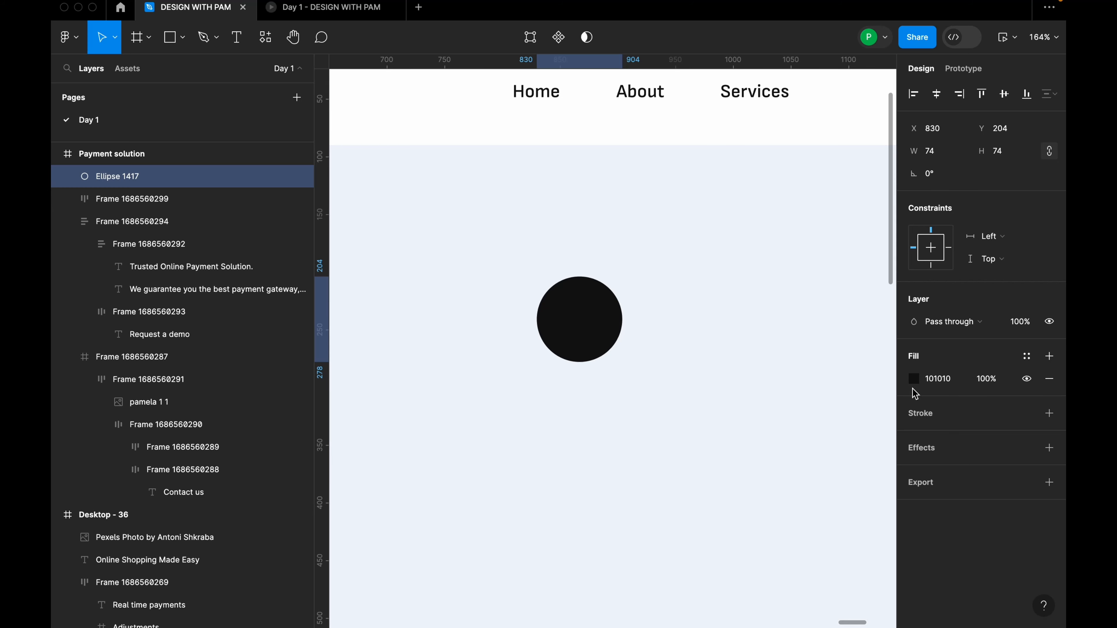
pyautogui.click(914, 379)
pyautogui.click(764, 250)
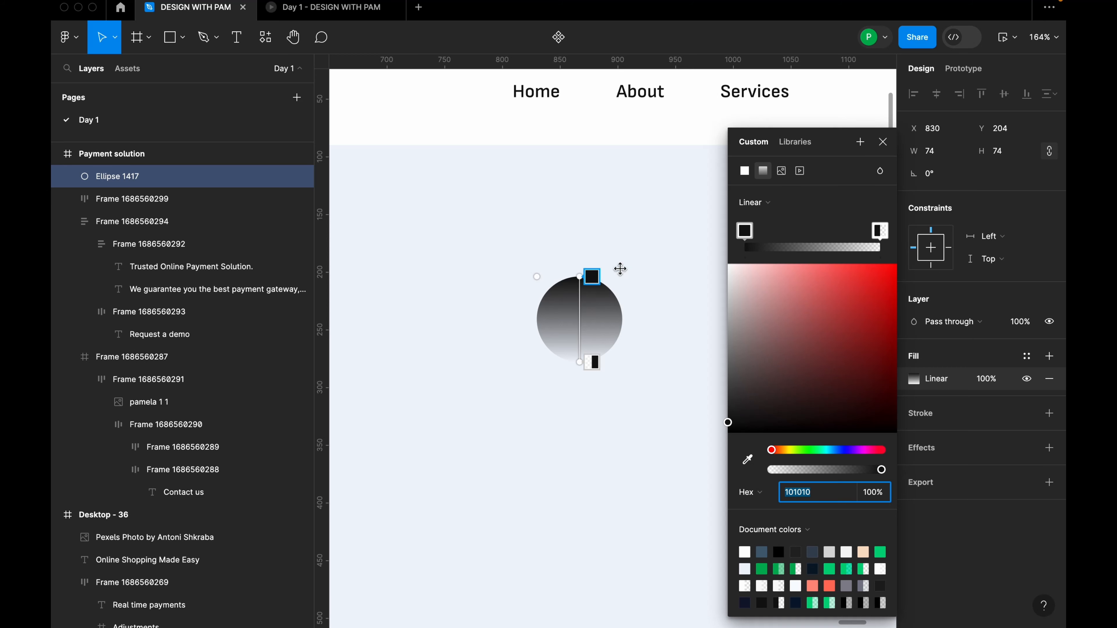
# Make the fill radial with its centre shifted up-left, stops FFFFFF to 0C172D.
pyautogui.click(775, 210)
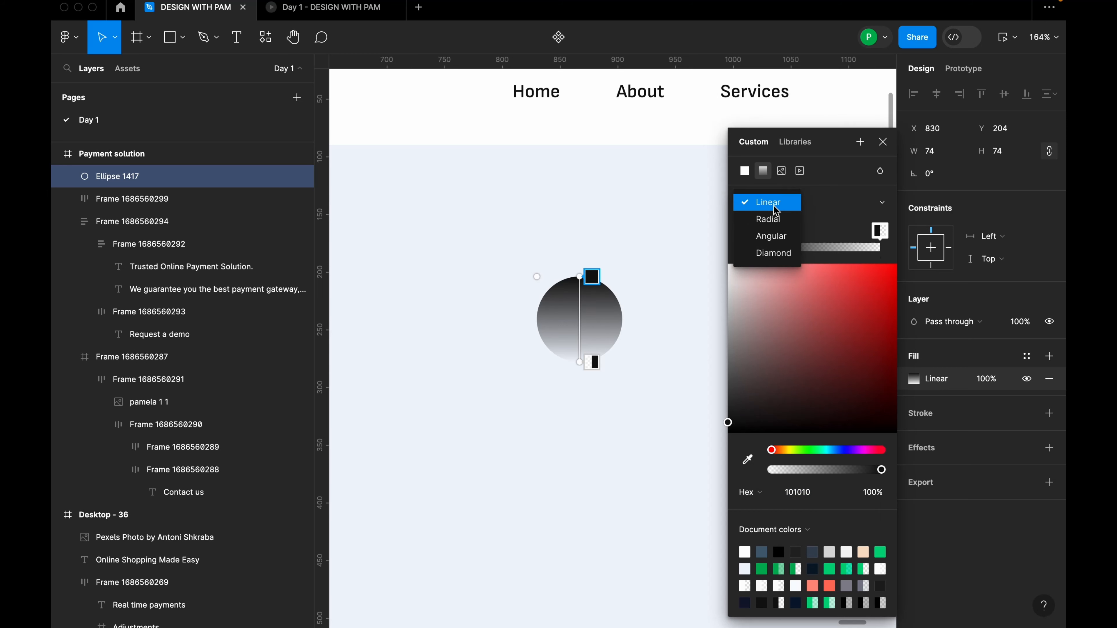
pyautogui.click(777, 220)
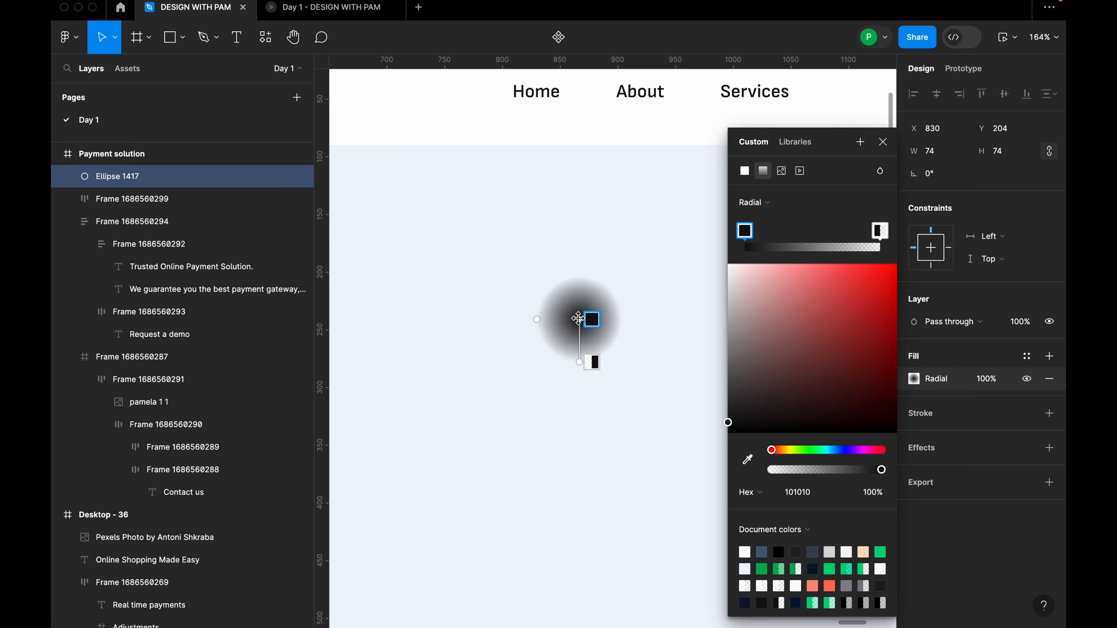
pyautogui.moveTo(578, 319); pyautogui.dragTo(547, 290)
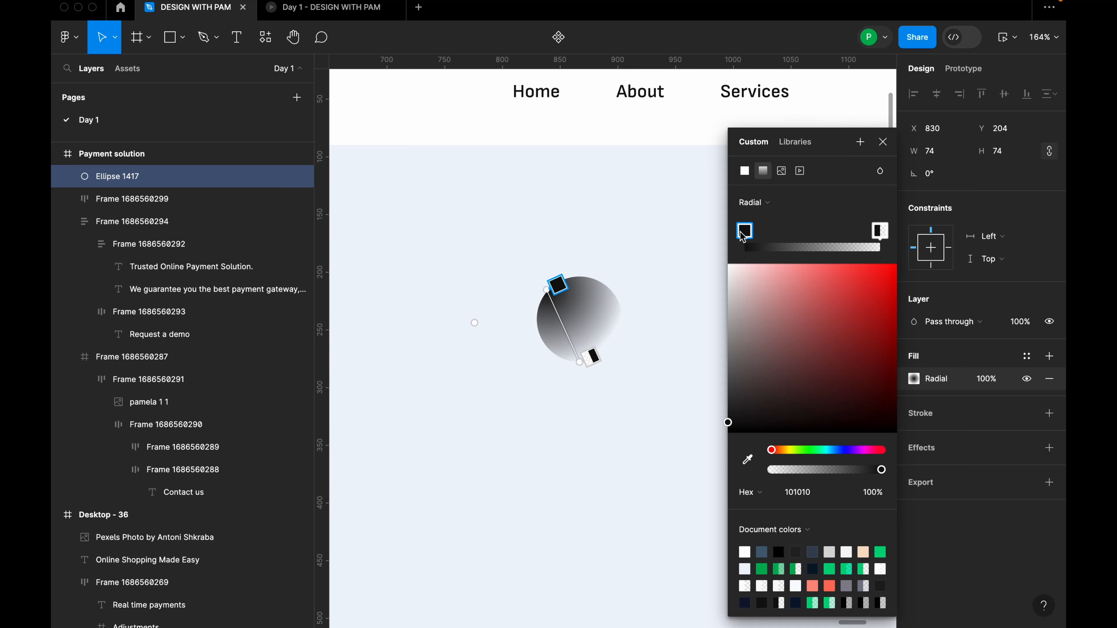
pyautogui.click(729, 264)
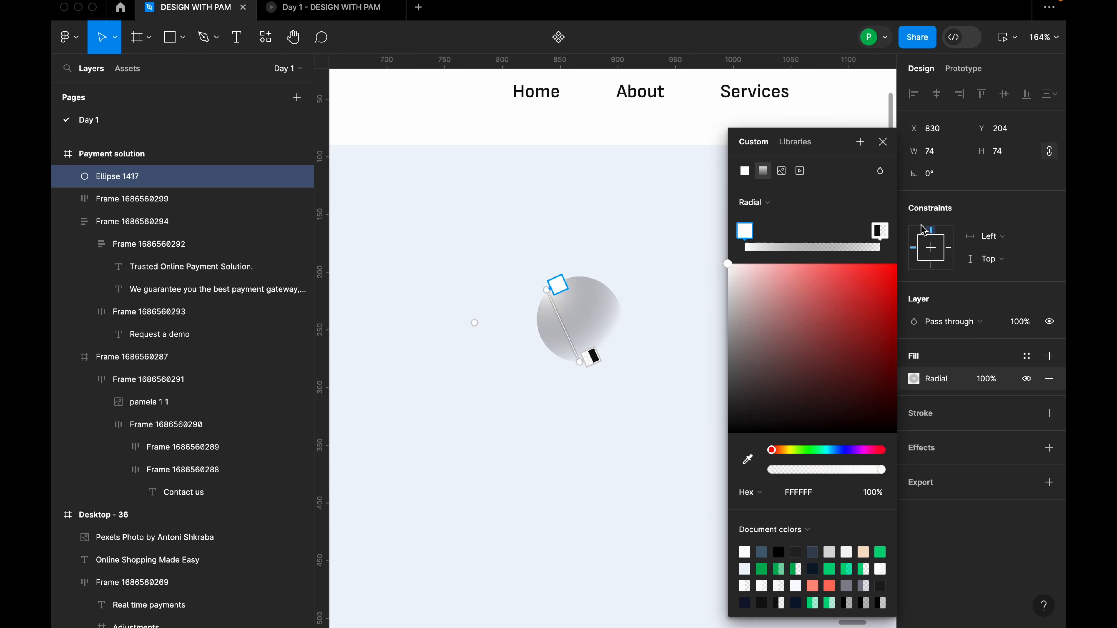
pyautogui.click(880, 231)
pyautogui.click(809, 496)
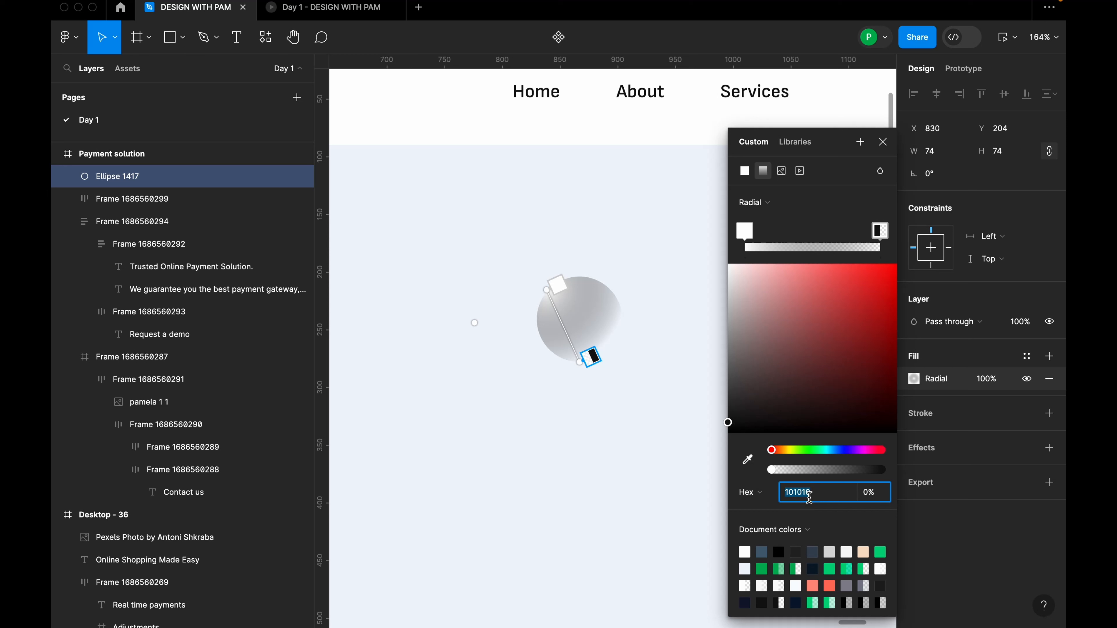
pyautogui.write('0c172d')
pyautogui.press('Return')
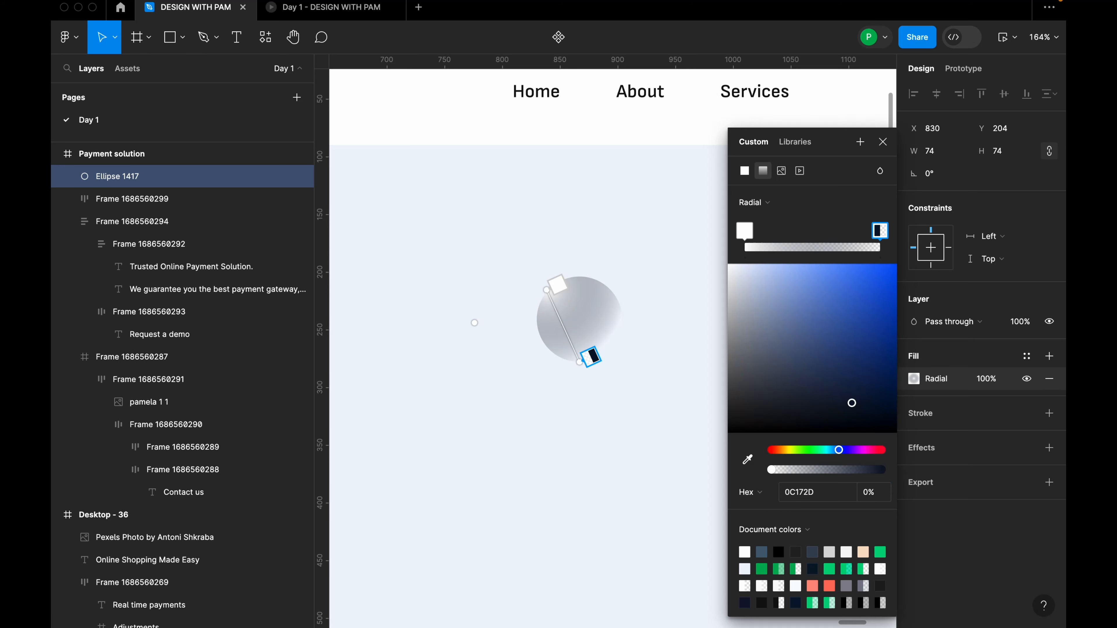
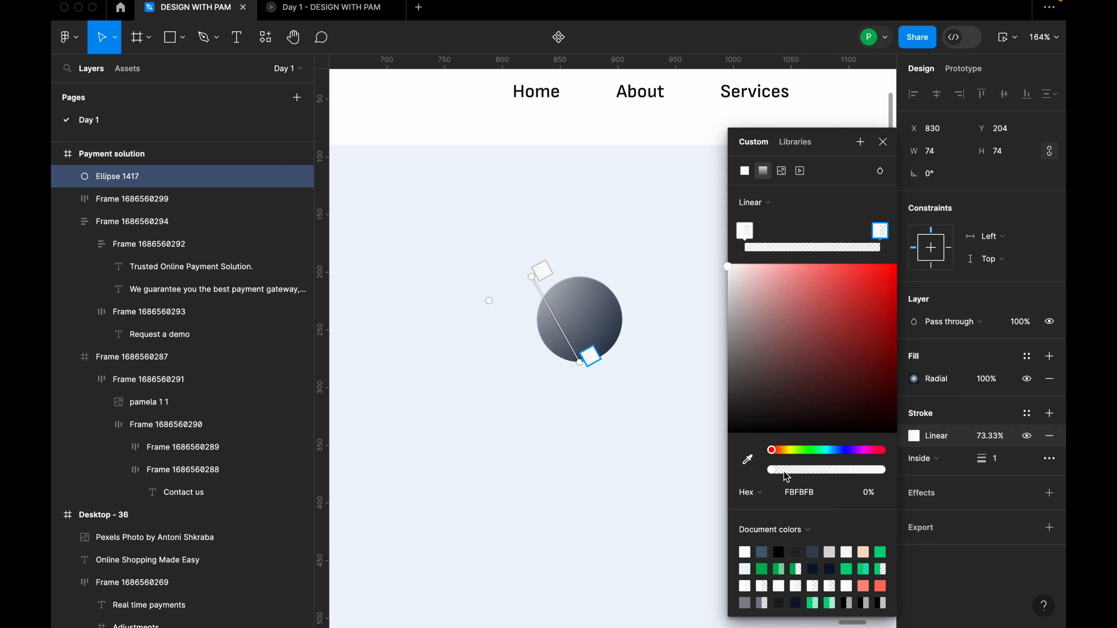
# Angle the grey ball's white stroke gradient from its upper left to its lower right.
pyautogui.moveTo(591, 356)
pyautogui.mouseDown()
pyautogui.moveTo(606, 374)
pyautogui.moveTo(654, 370)
pyautogui.moveTo(665, 394)
pyautogui.mouseUp()
pyautogui.click(533, 270)
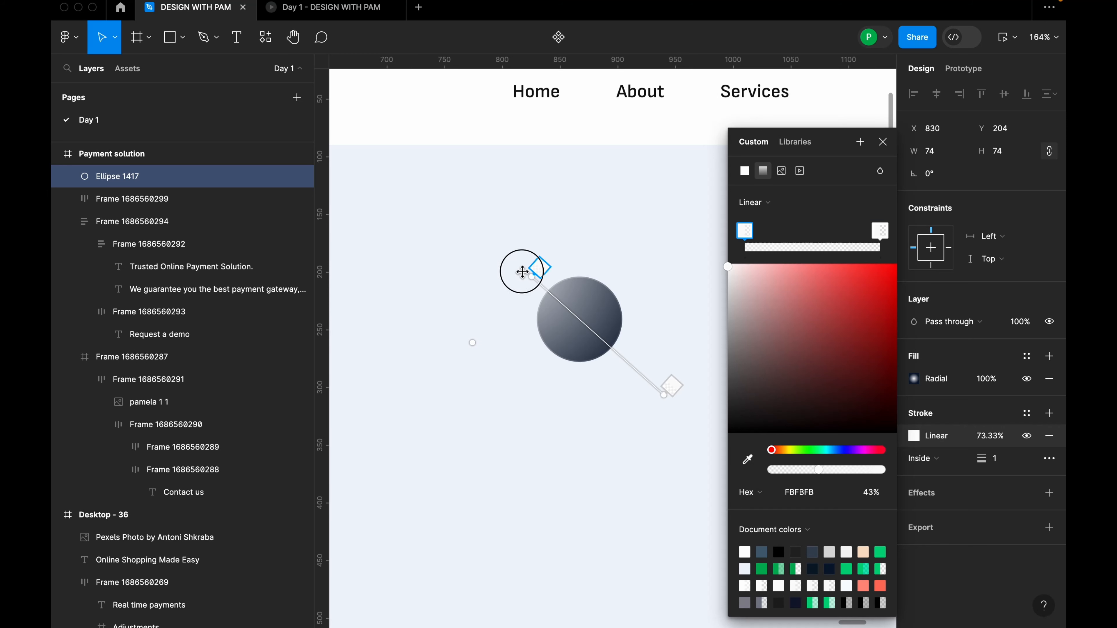
pyautogui.moveTo(531, 273)
pyautogui.mouseDown()
pyautogui.moveTo(504, 262)
pyautogui.moveTo(481, 294)
pyautogui.moveTo(532, 302)
pyautogui.moveTo(512, 277)
pyautogui.mouseUp()
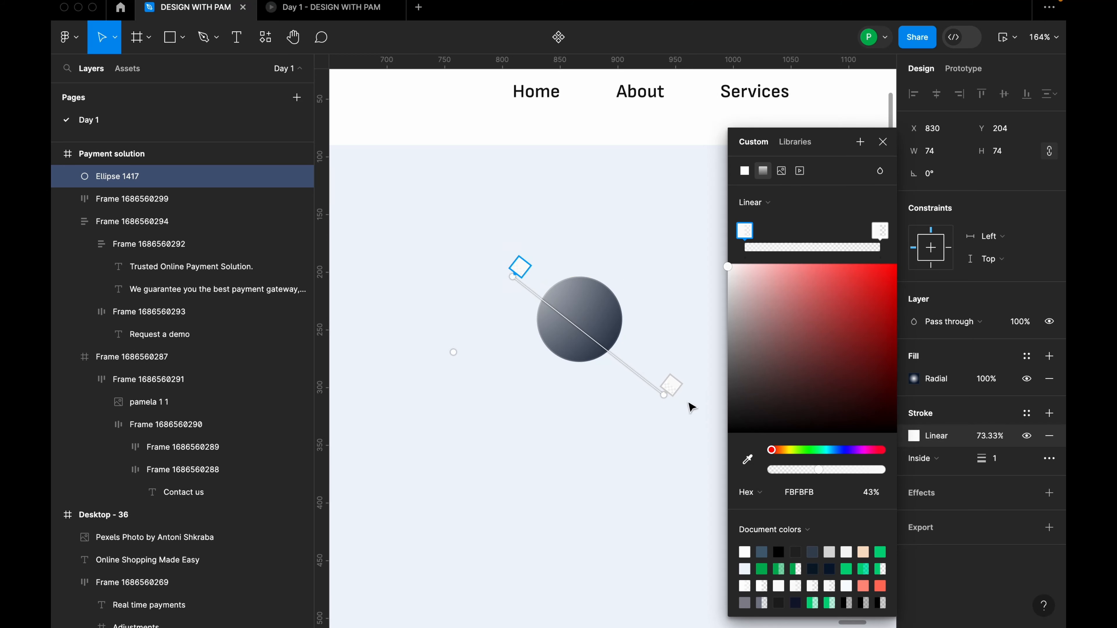
pyautogui.moveTo(665, 394)
pyautogui.mouseDown()
pyautogui.moveTo(613, 362)
pyautogui.moveTo(671, 388)
pyautogui.mouseUp()
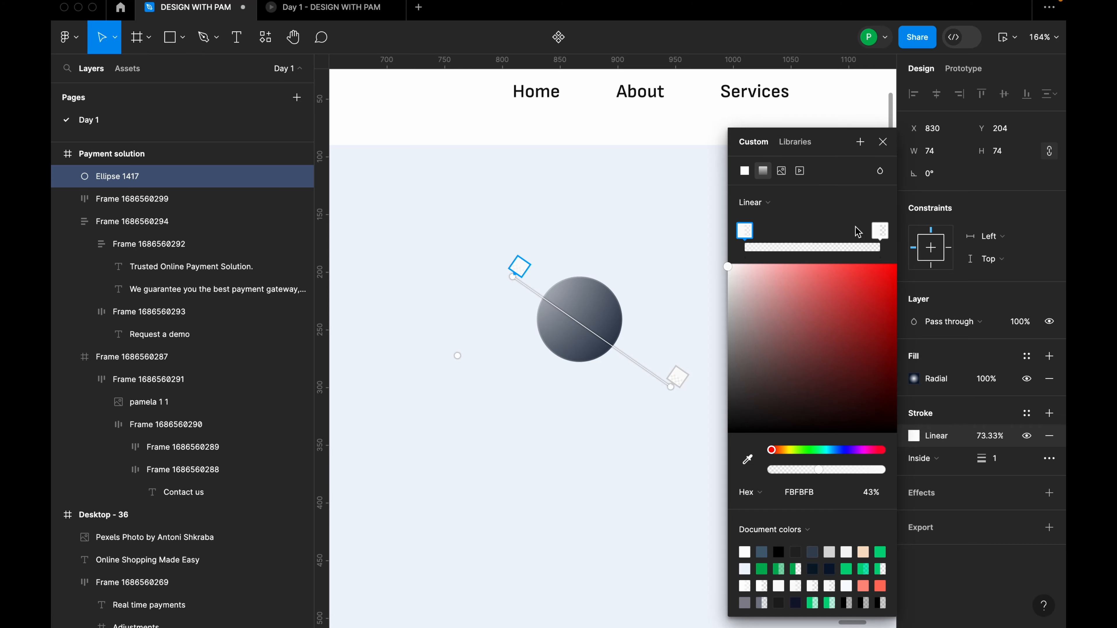
pyautogui.click(882, 142)
# Move the grey ball Ellipse 1417 down-left to X 804, Y 246.
pyautogui.click(666, 334)
pyautogui.scroll(-5, 630, 352)
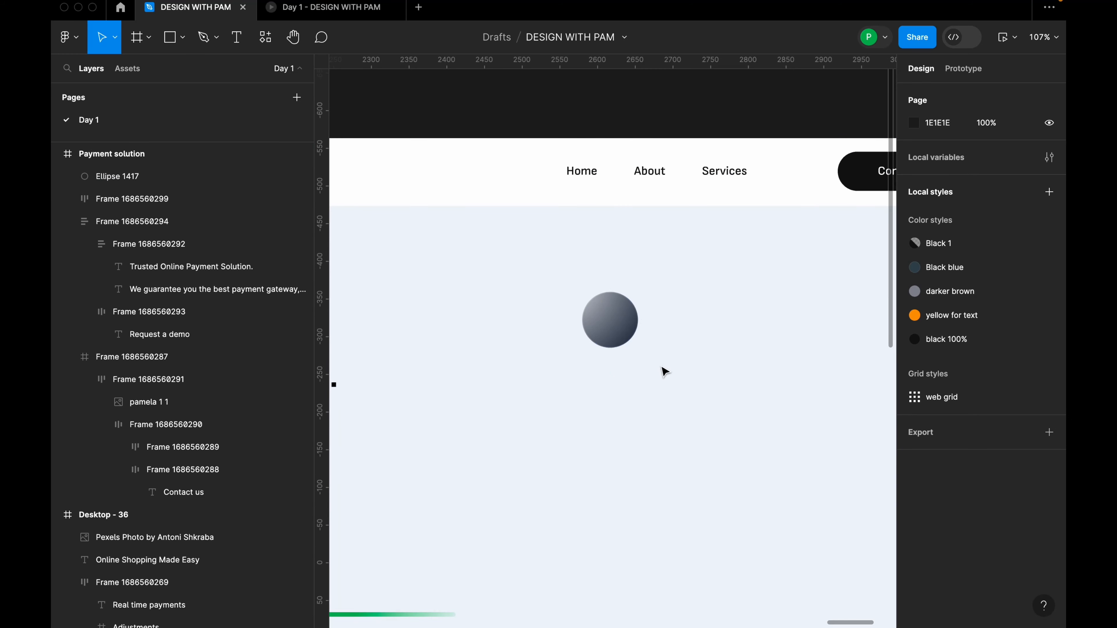
pyautogui.scroll(-2, 623, 374)
pyautogui.scroll(5, 623, 374)
pyautogui.click(622, 347)
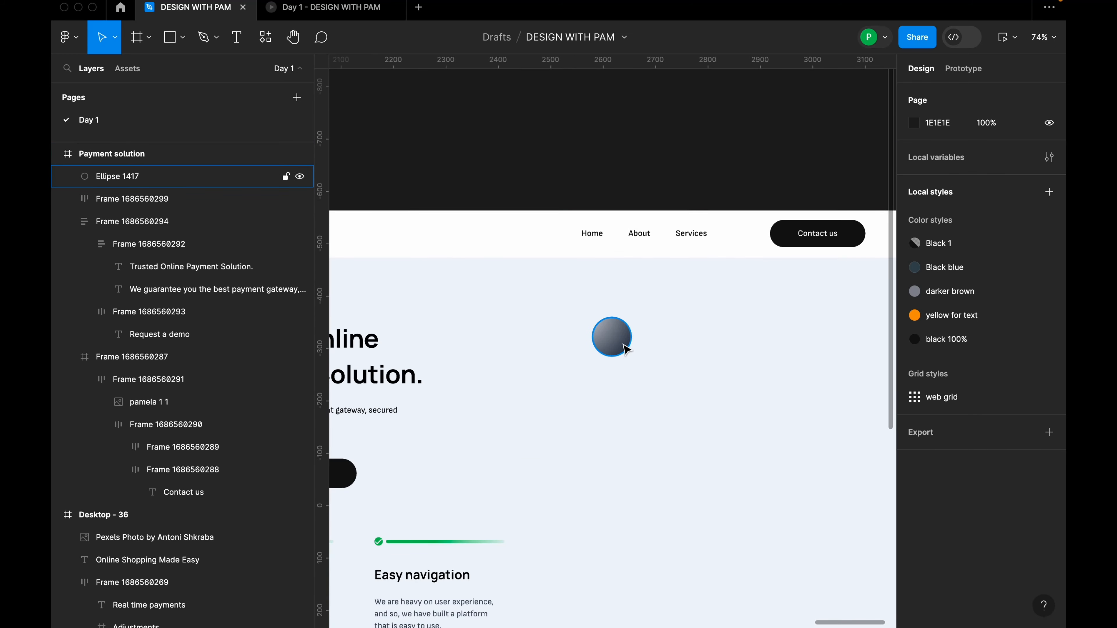
pyautogui.moveTo(622, 346); pyautogui.dragTo(614, 360)
pyautogui.scroll(-4, 641, 366)
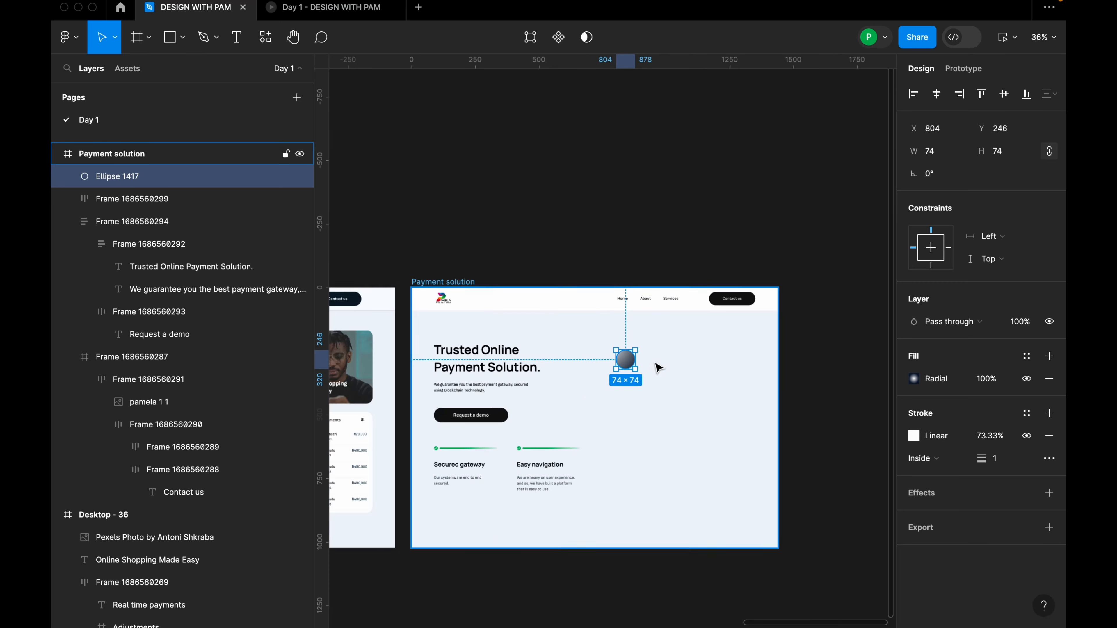
pyautogui.scroll(-2, 658, 369)
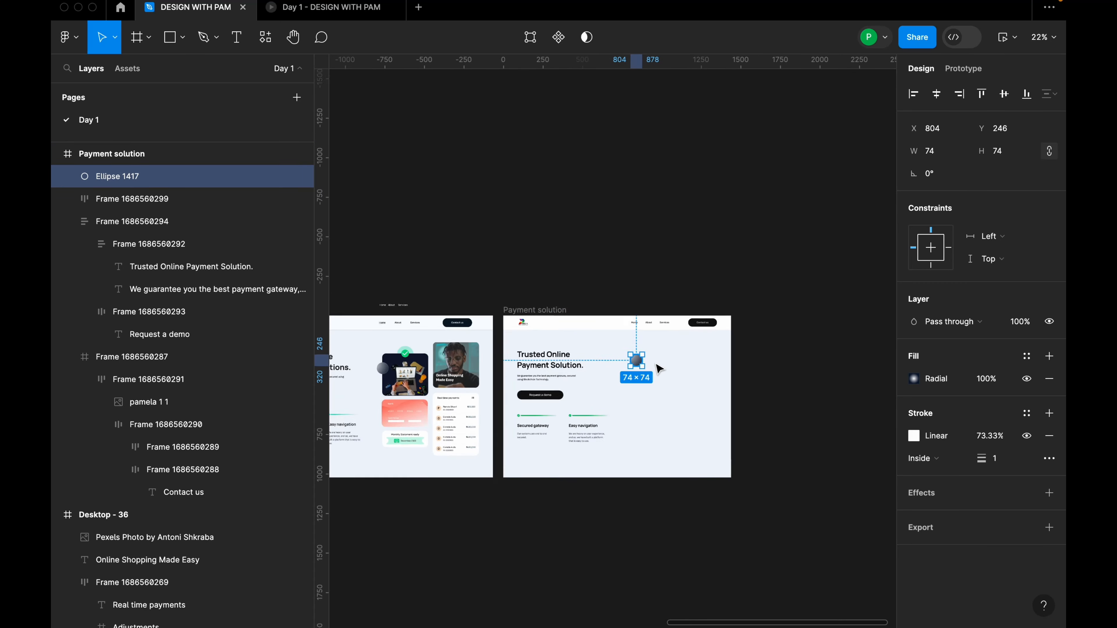
pyautogui.scroll(2, 659, 369)
# Duplicate the pale green circle and check mark upward in Desktop - 36, stacking the copy above.
pyautogui.click(691, 379)
pyautogui.scroll(-3, 691, 378)
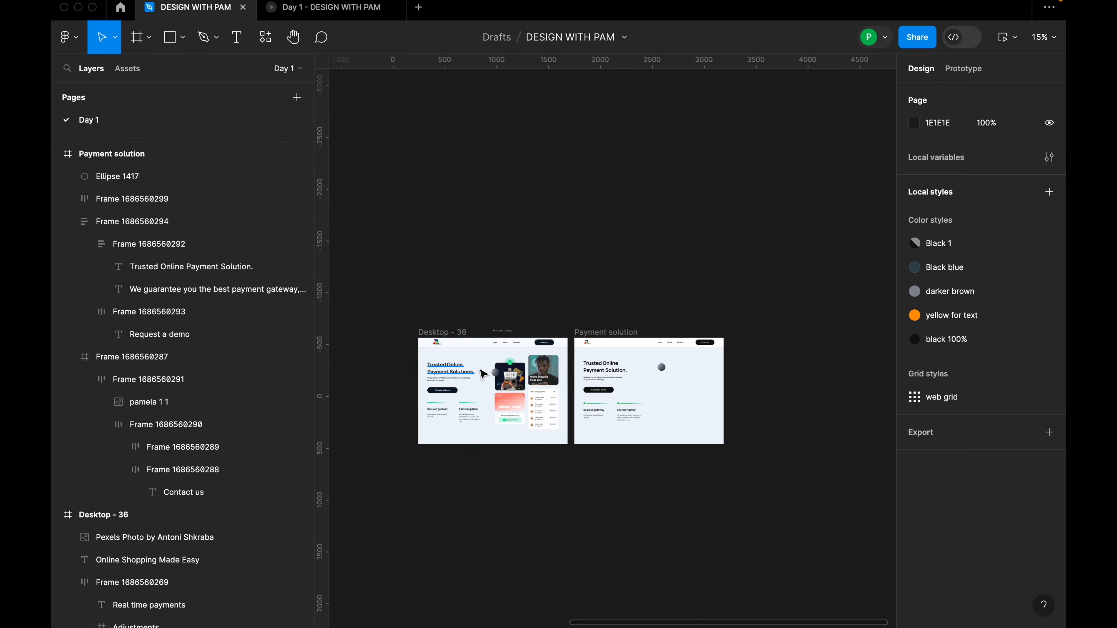
pyautogui.scroll(5, 578, 355)
pyautogui.scroll(3, 578, 355)
pyautogui.click(578, 354)
pyautogui.moveTo(578, 348); pyautogui.dragTo(607, 277)
pyautogui.moveTo(566, 354); pyautogui.dragTo(592, 300)
pyautogui.click(624, 292)
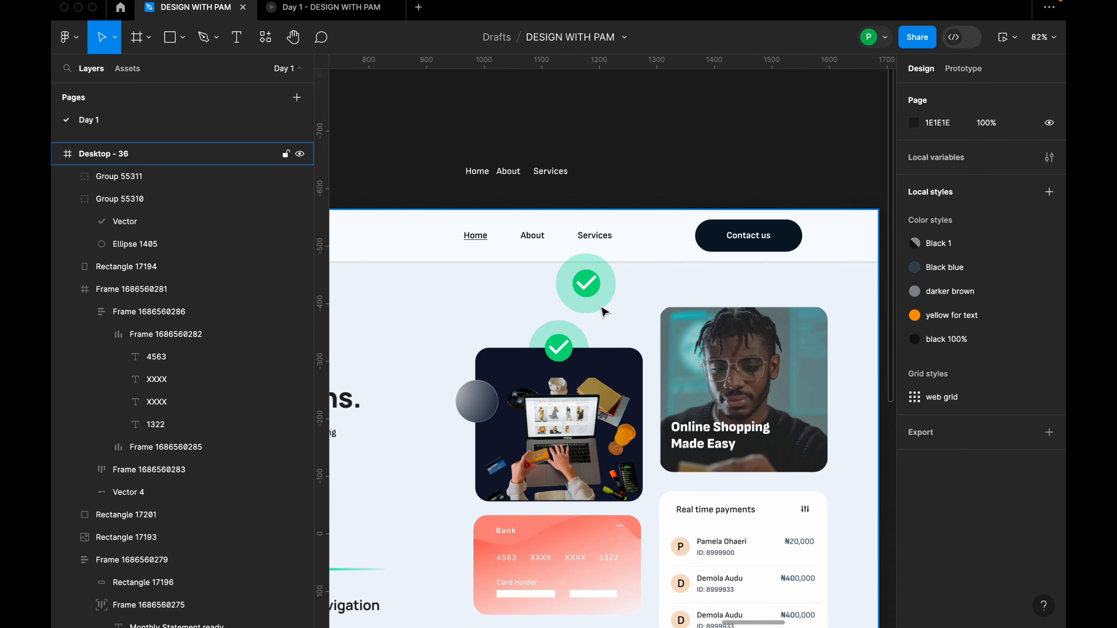
pyautogui.scroll(-2, 562, 319)
pyautogui.scroll(-5, 562, 319)
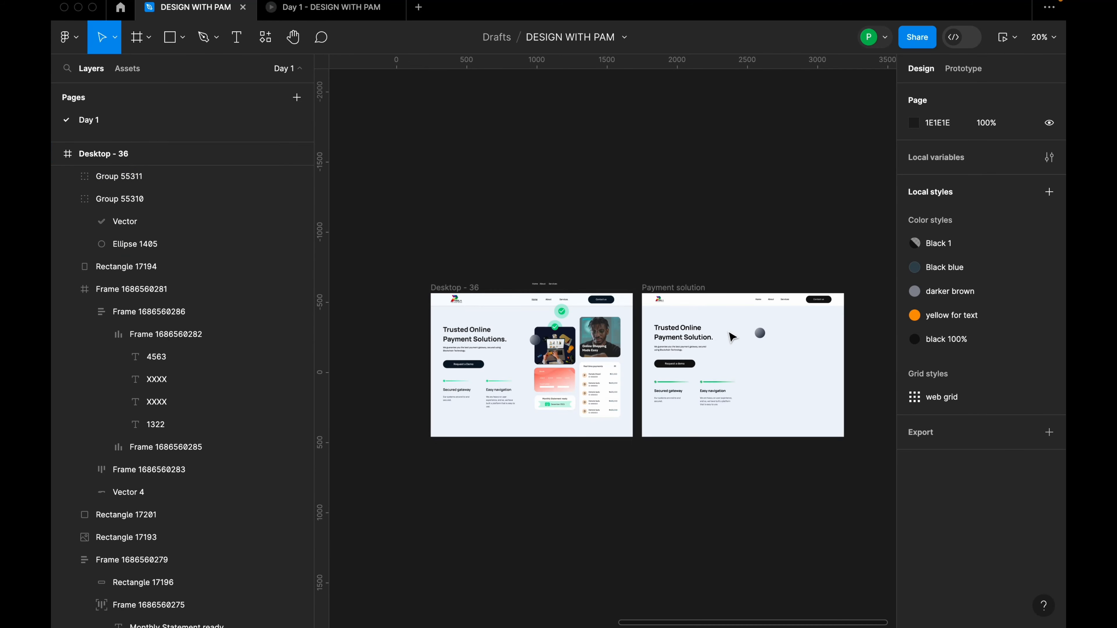
pyautogui.scroll(3, 813, 359)
pyautogui.scroll(4, 813, 359)
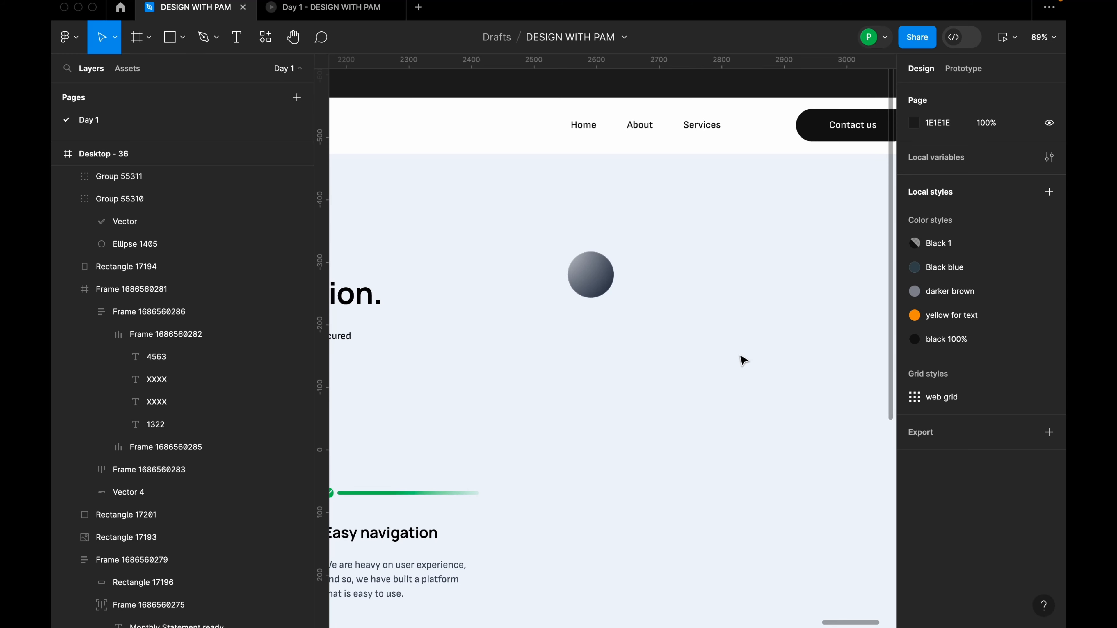
# Draw a 104×104 circle at X 868, Y 164, filled 0BD084 at 38% opacity.
pyautogui.press('o')
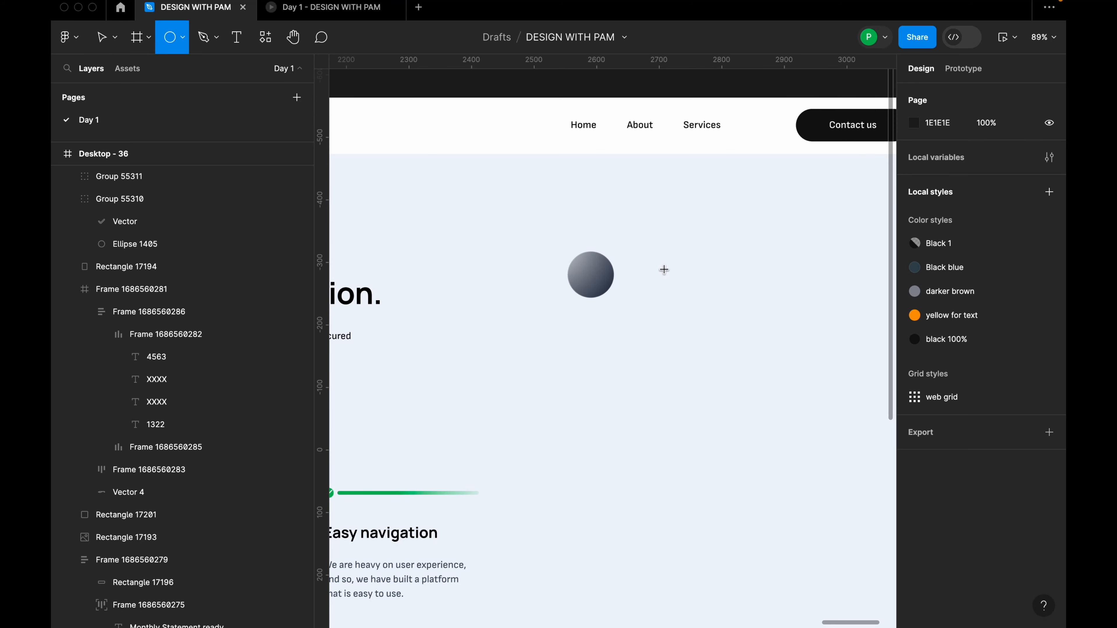
pyautogui.moveTo(650, 245)
pyautogui.mouseDown()
pyautogui.moveTo(728, 309)
pyautogui.moveTo(637, 228)
pyautogui.mouseUp()
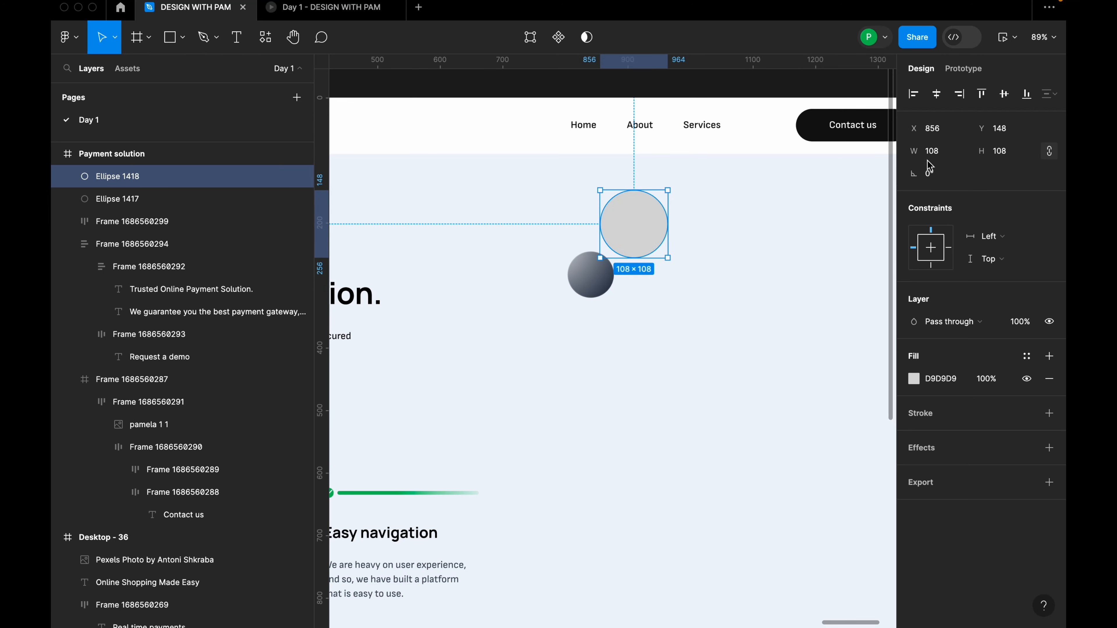
pyautogui.click(946, 154)
pyautogui.press('Return')
pyautogui.moveTo(630, 222); pyautogui.dragTo(638, 233)
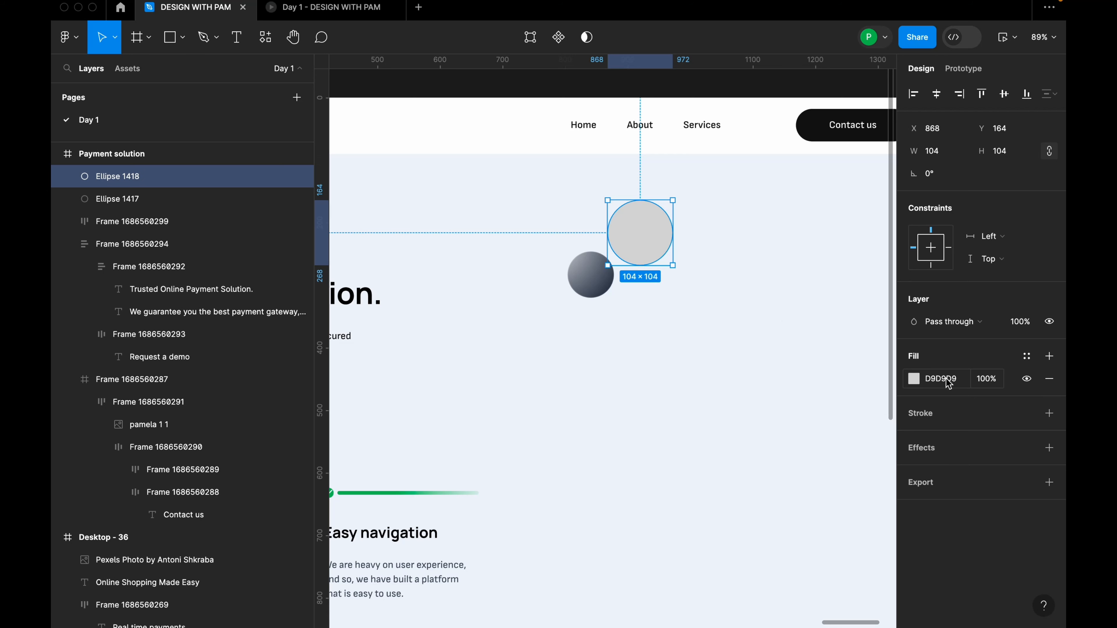
pyautogui.click(915, 381)
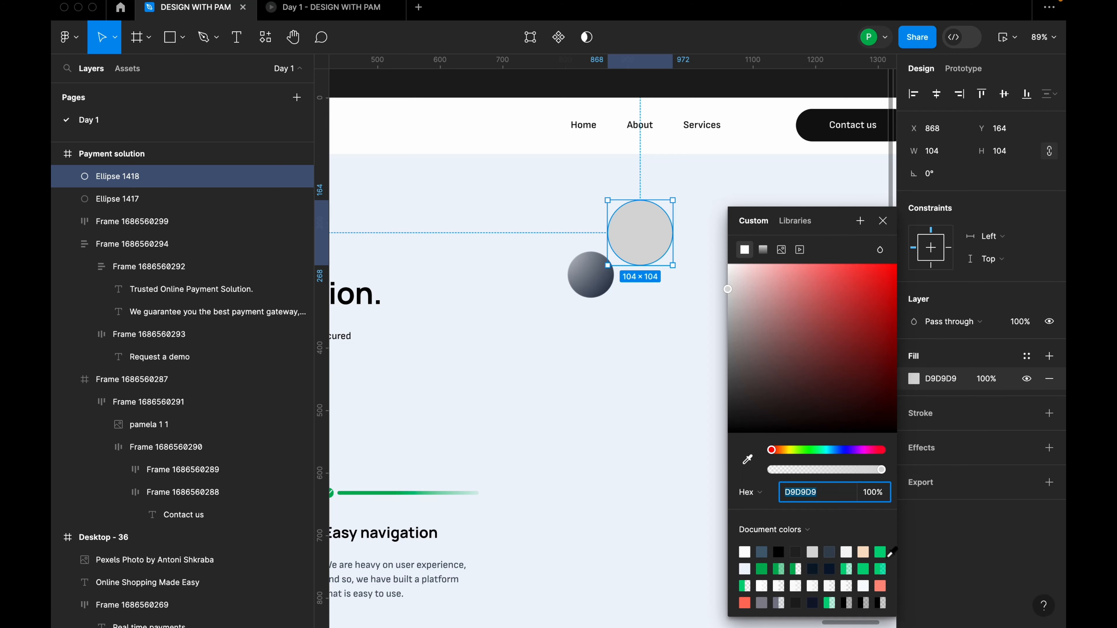
pyautogui.click(881, 551)
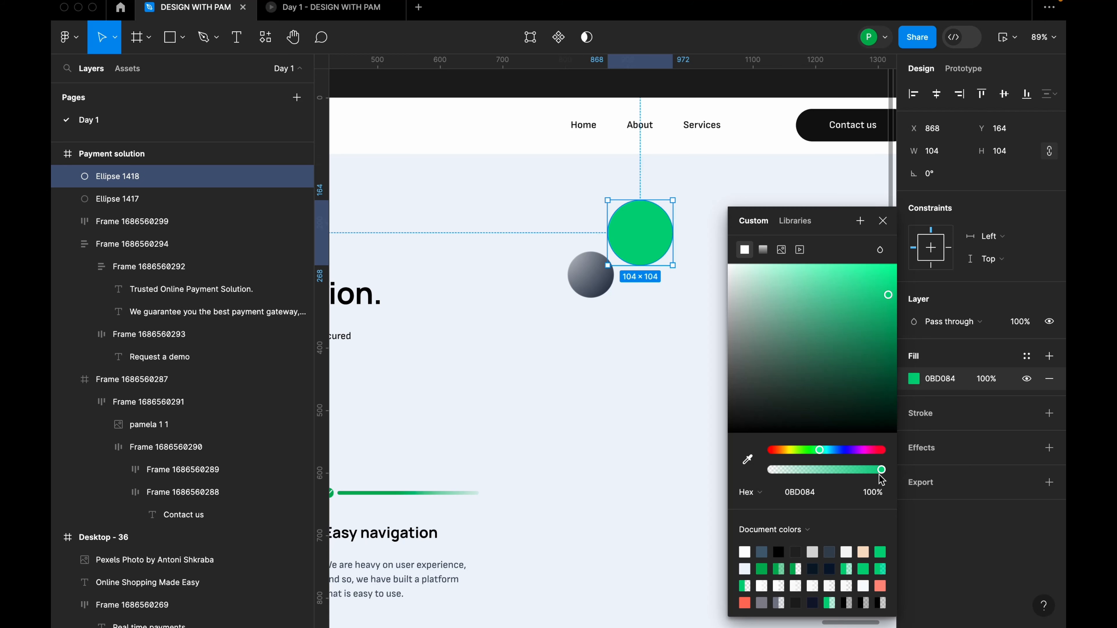
pyautogui.moveTo(881, 469); pyautogui.dragTo(813, 468)
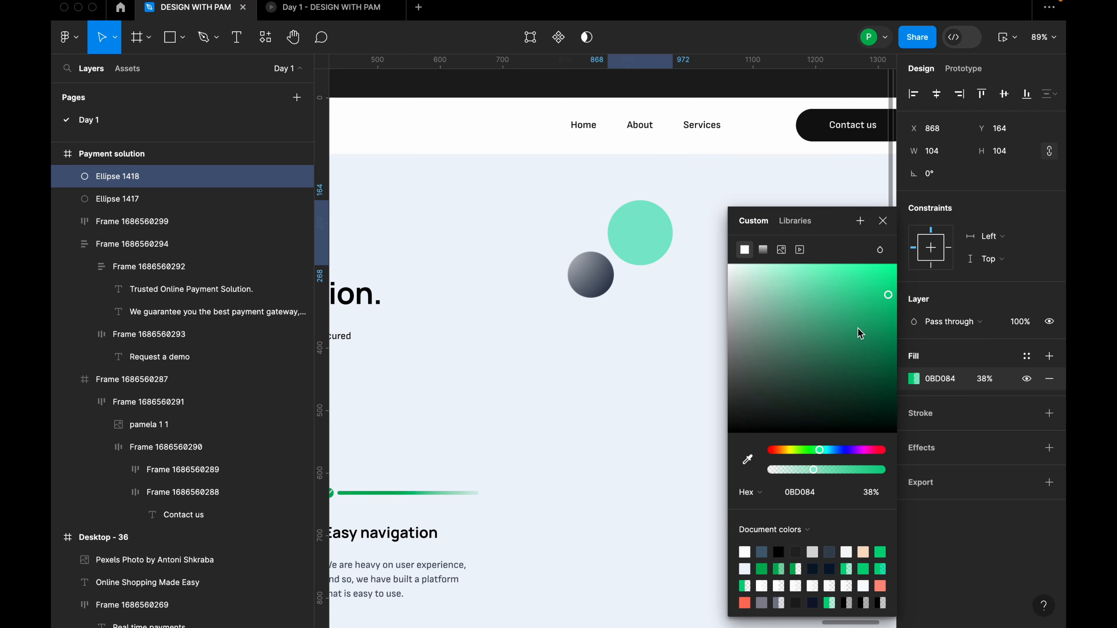
# Drill into the Secured gateway feature group to reach its small check icon.
pyautogui.click(883, 220)
pyautogui.click(688, 324)
pyautogui.scroll(-5, 708, 328)
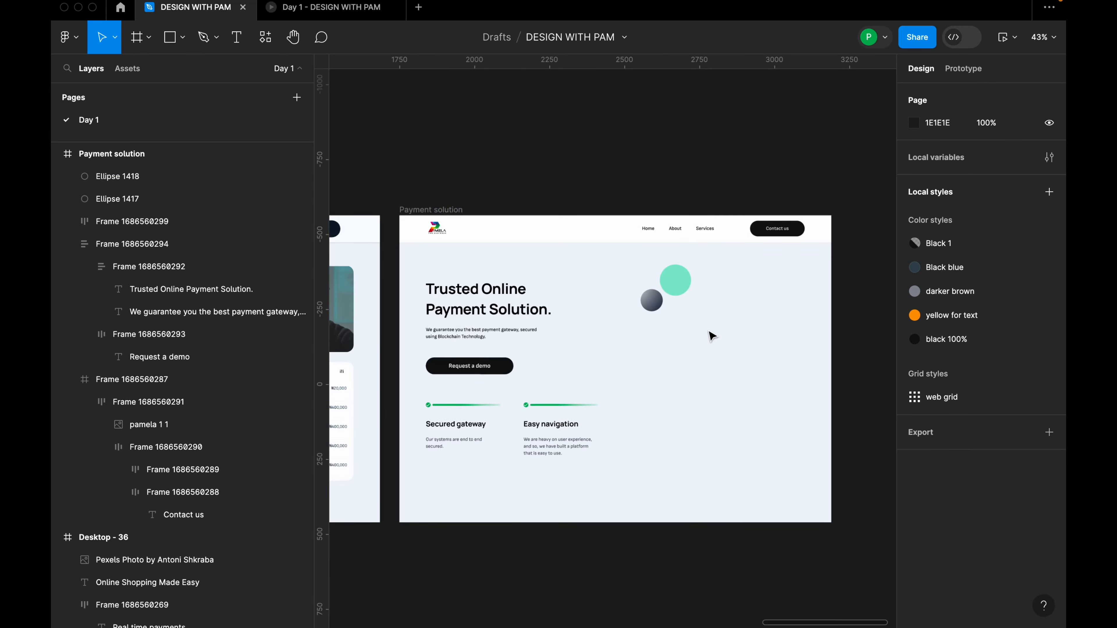
pyautogui.scroll(-2, 669, 378)
pyautogui.scroll(8, 554, 409)
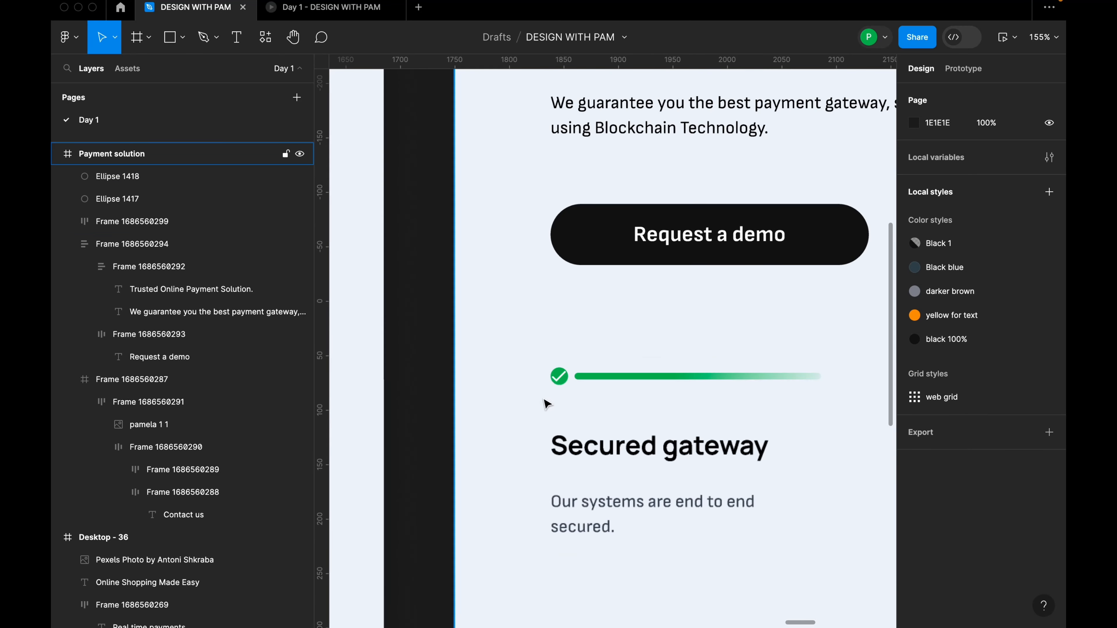
pyautogui.doubleClick(565, 378)
pyautogui.doubleClick(565, 378)
pyautogui.doubleClick(564, 379)
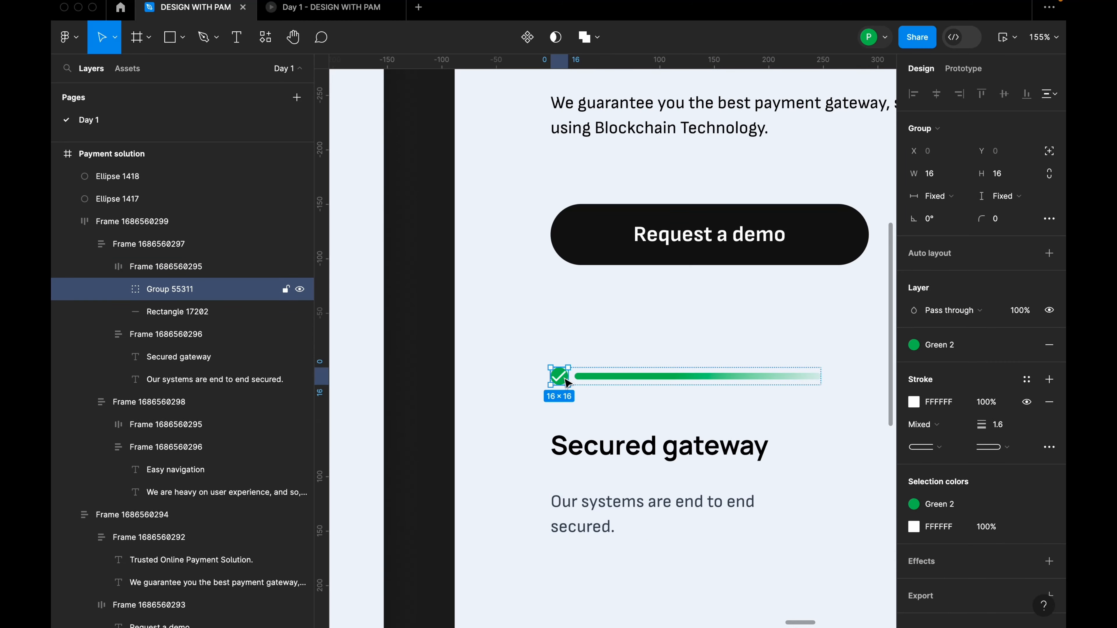
pyautogui.click(602, 341)
pyautogui.click(616, 388)
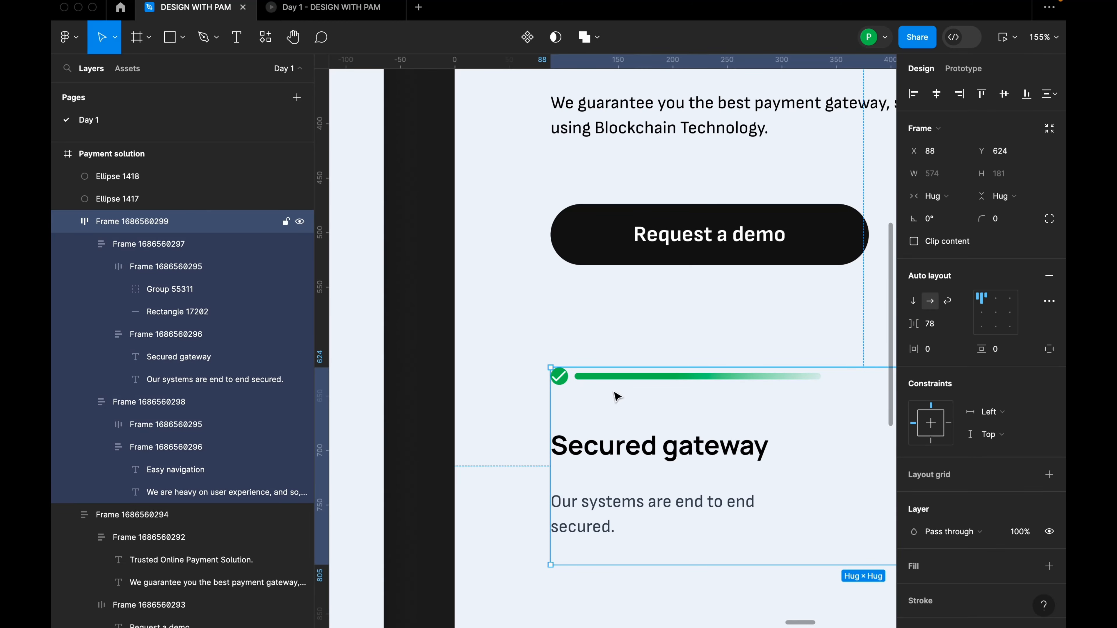
# Select the check icon's Ellipse 1416 and Vector, then paste a copy into the hero.
pyautogui.scroll(-4, 638, 400)
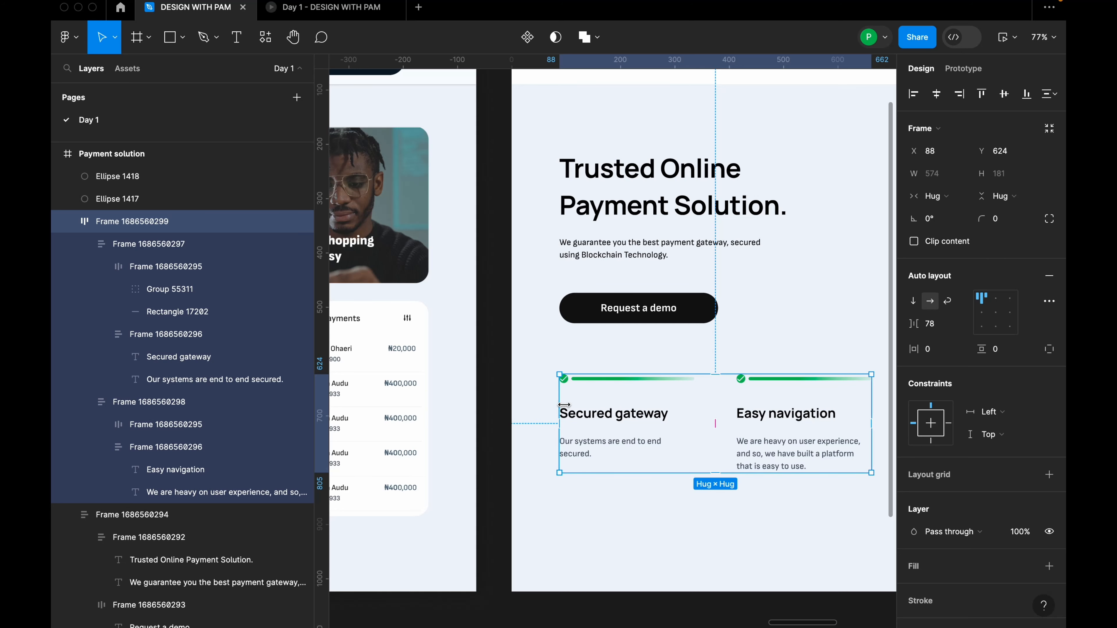
pyautogui.scroll(5, 577, 405)
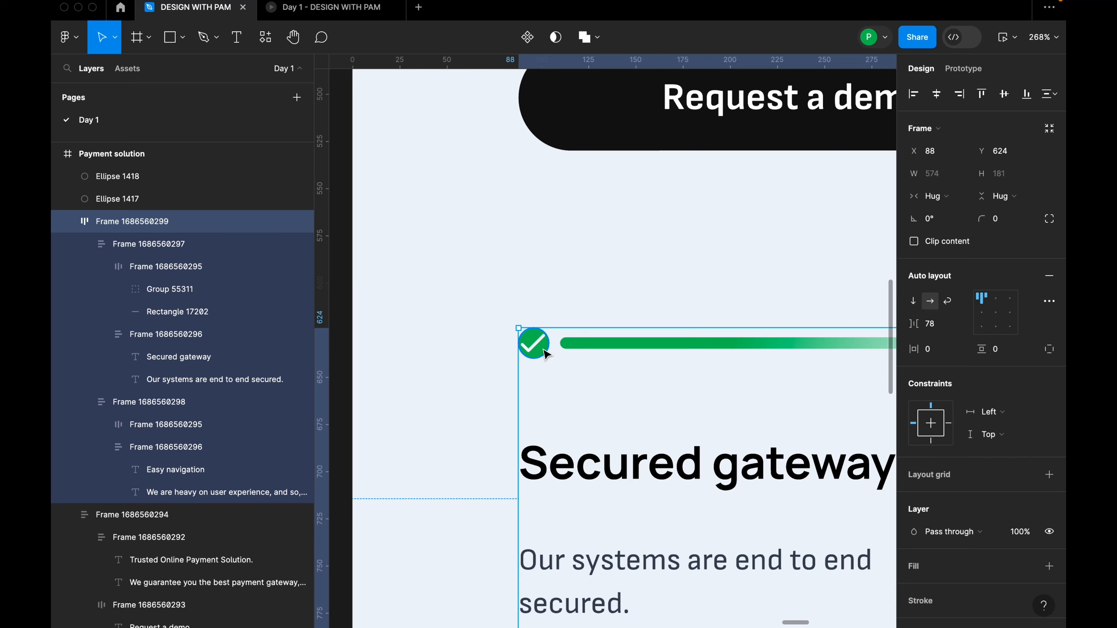
pyautogui.keyDown('super'); pyautogui.click(544, 352); pyautogui.keyUp('super')
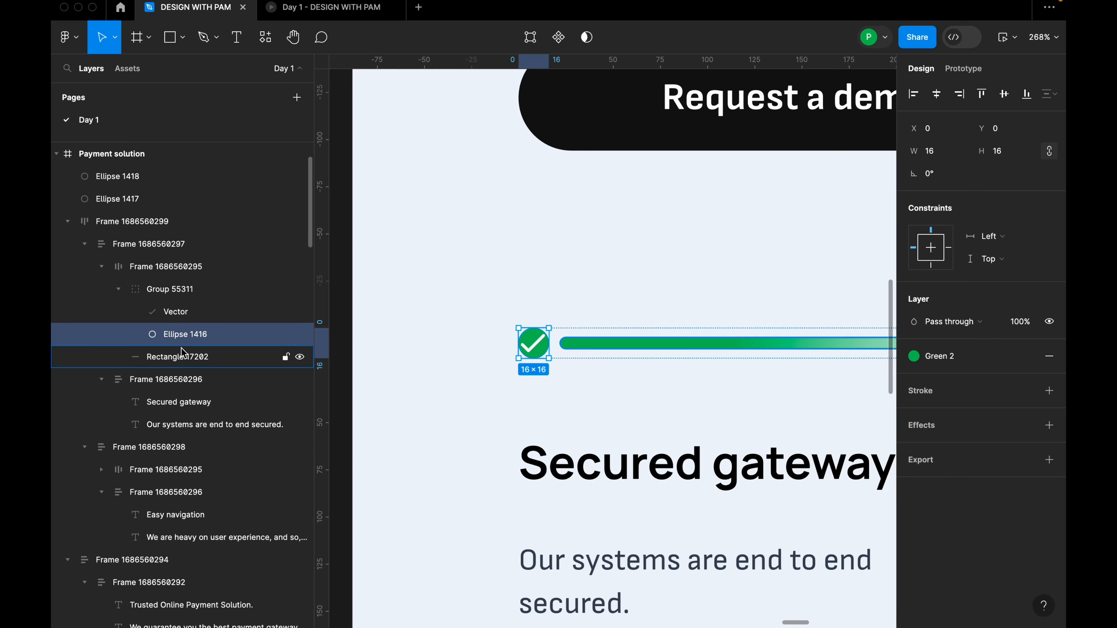
pyautogui.keyDown('shift'); pyautogui.click(189, 316); pyautogui.keyUp('shift')
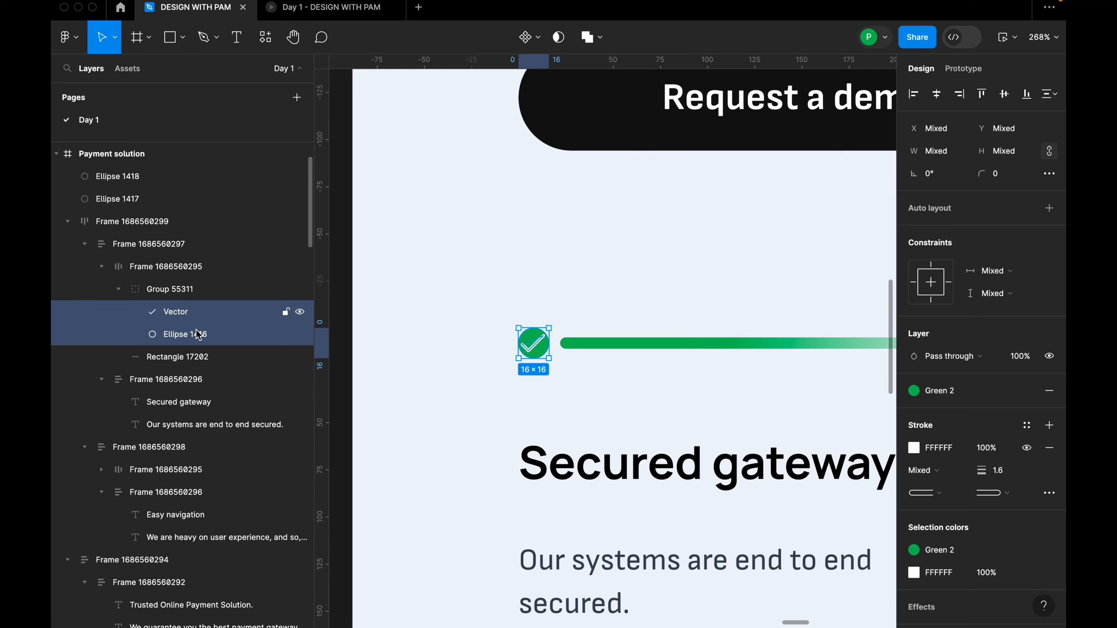
pyautogui.scroll(-10, 481, 444)
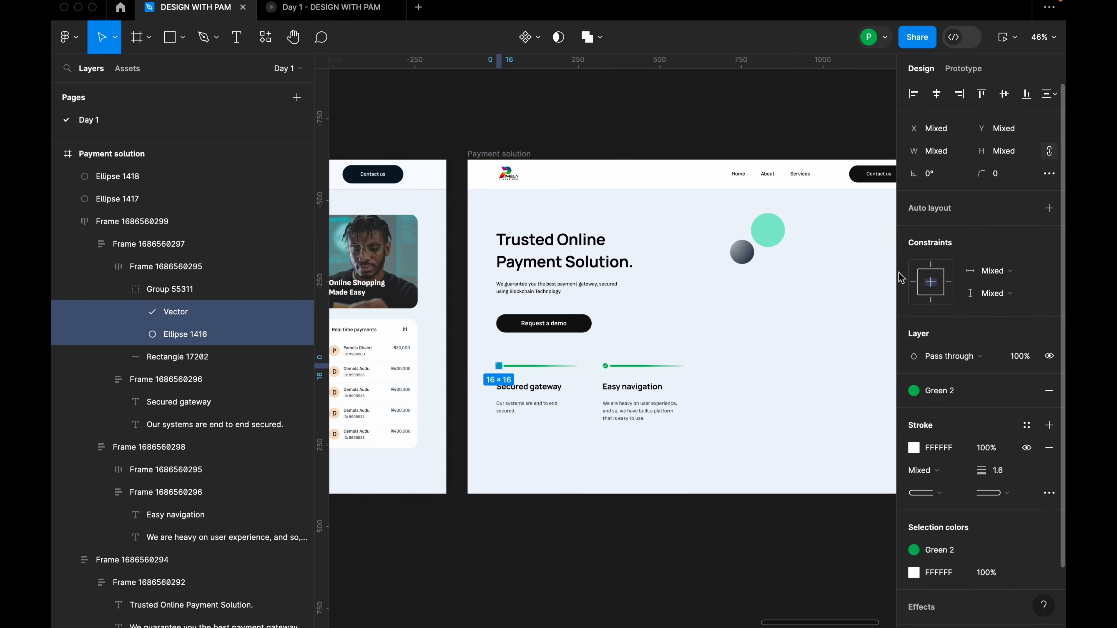
pyautogui.scroll(5, 821, 257)
pyautogui.click(835, 177)
pyautogui.scroll(5, 681, 389)
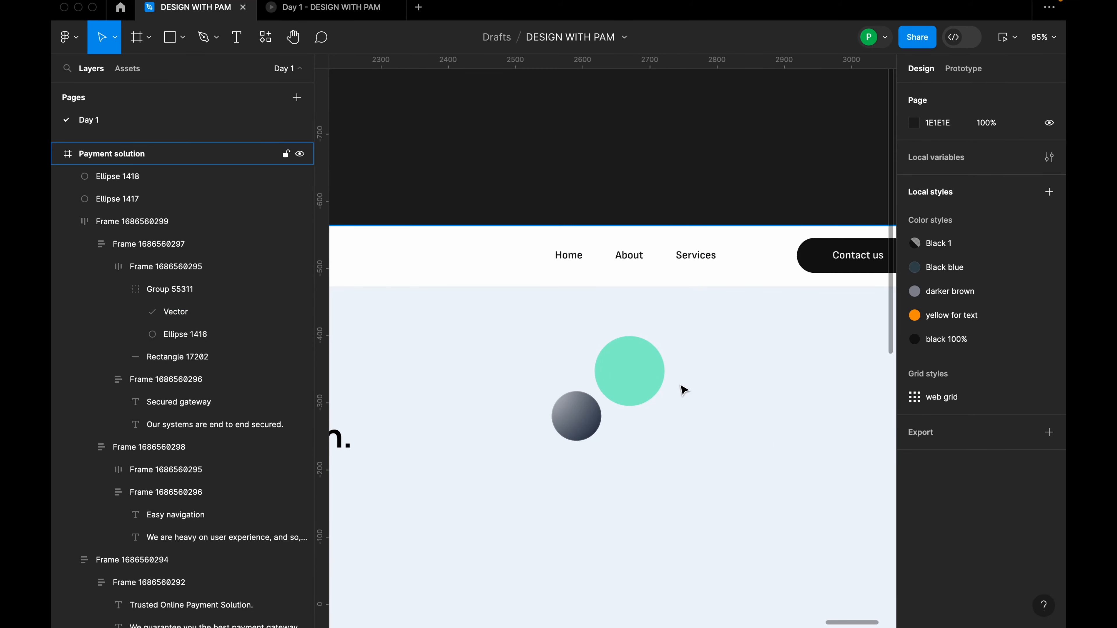
pyautogui.press('super+v')
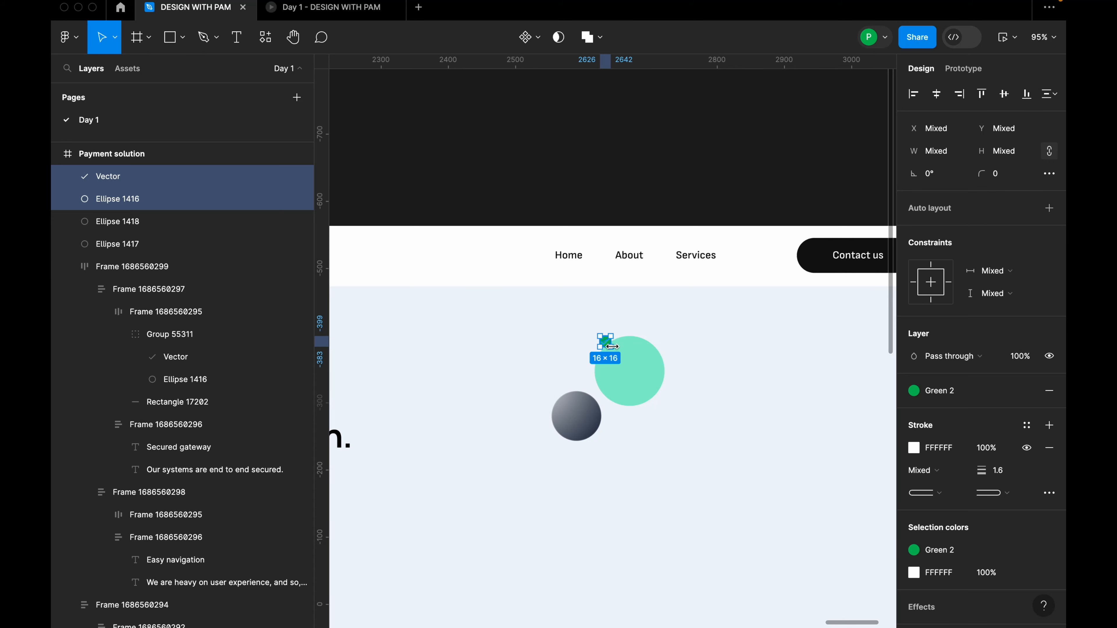
# Scale the pasted check icon proportionally to 66×66 to fill the green circle.
pyautogui.press('k')
pyautogui.moveTo(612, 347); pyautogui.dragTo(640, 378)
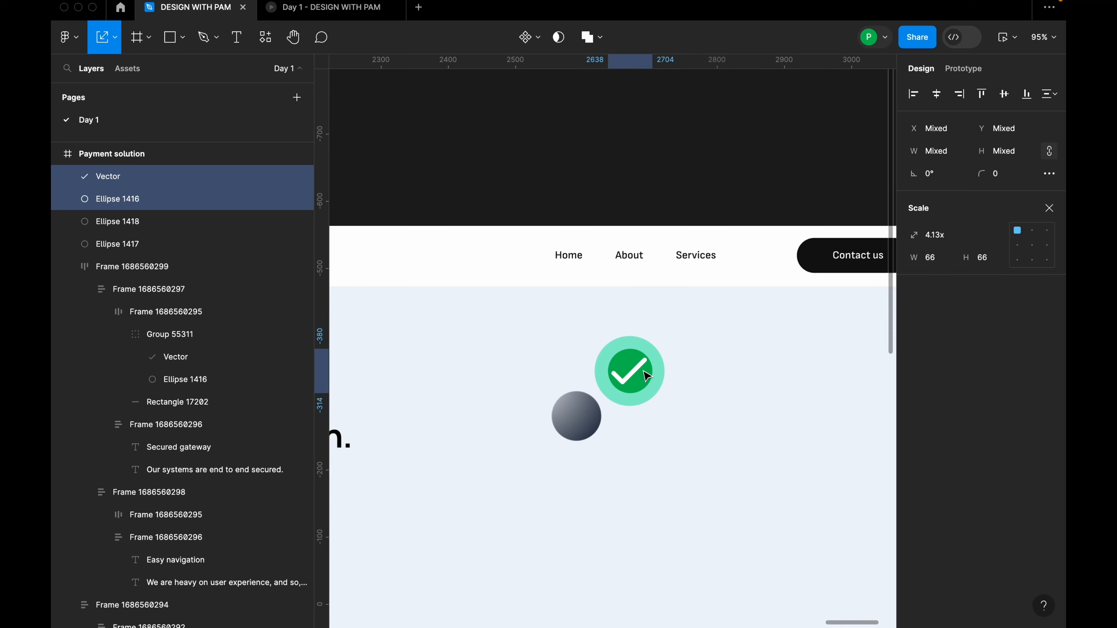
pyautogui.doubleClick(644, 372)
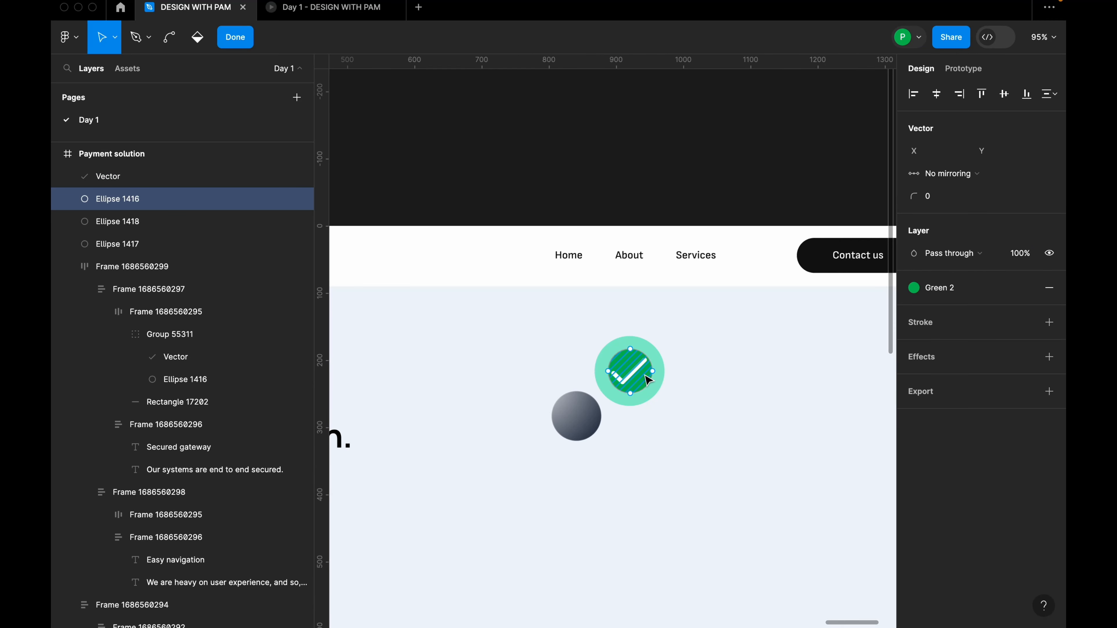
pyautogui.press('Escape')
# Detach the check circle's Green 2 fill style and try Green 1 instead.
pyautogui.click(1025, 357)
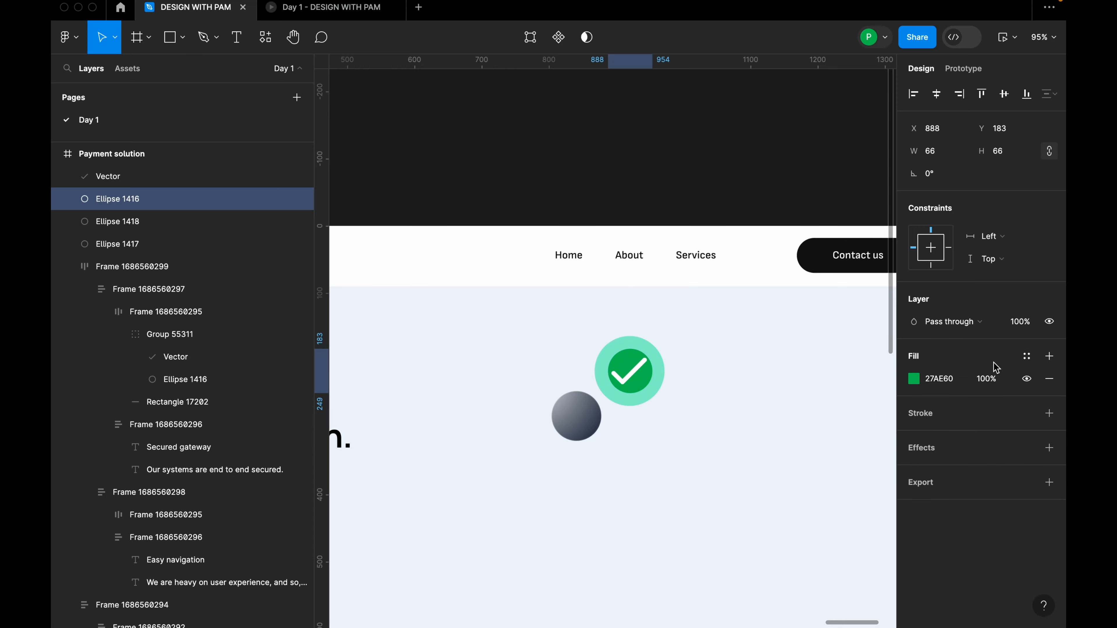
pyautogui.click(1025, 357)
pyautogui.scroll(-10, 818, 528)
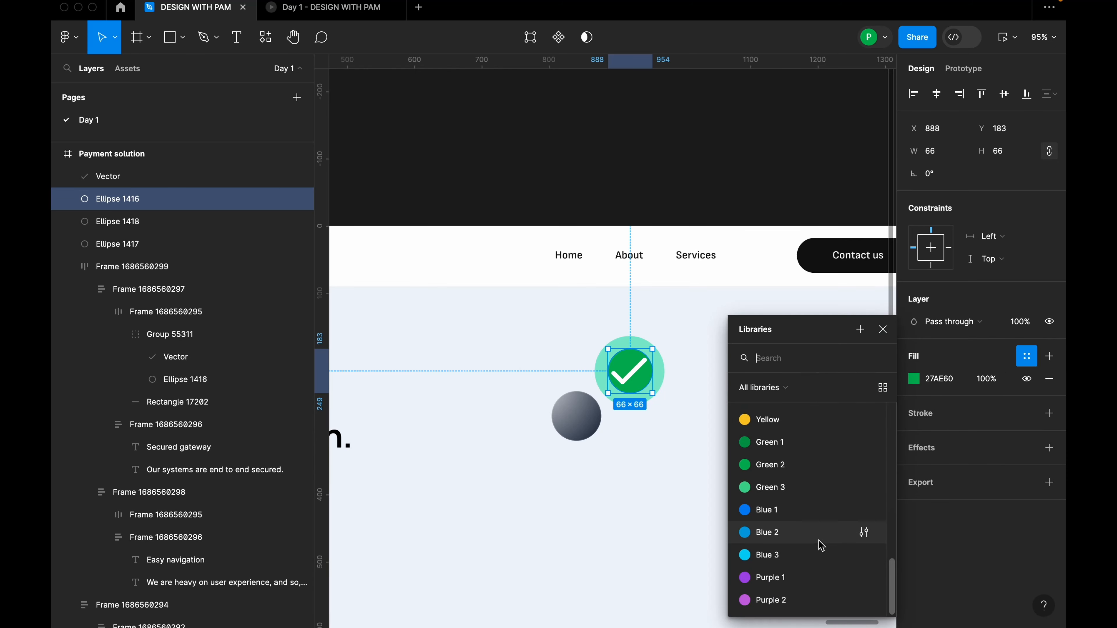
pyautogui.click(799, 441)
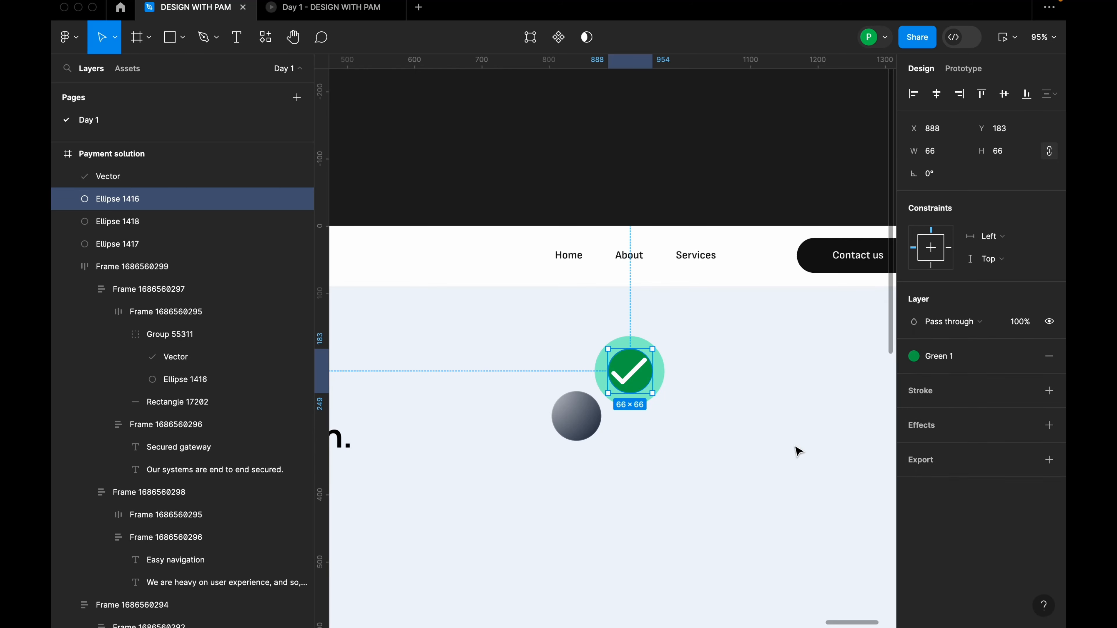
pyautogui.scroll(-5, 888, 413)
pyautogui.scroll(10, 526, 400)
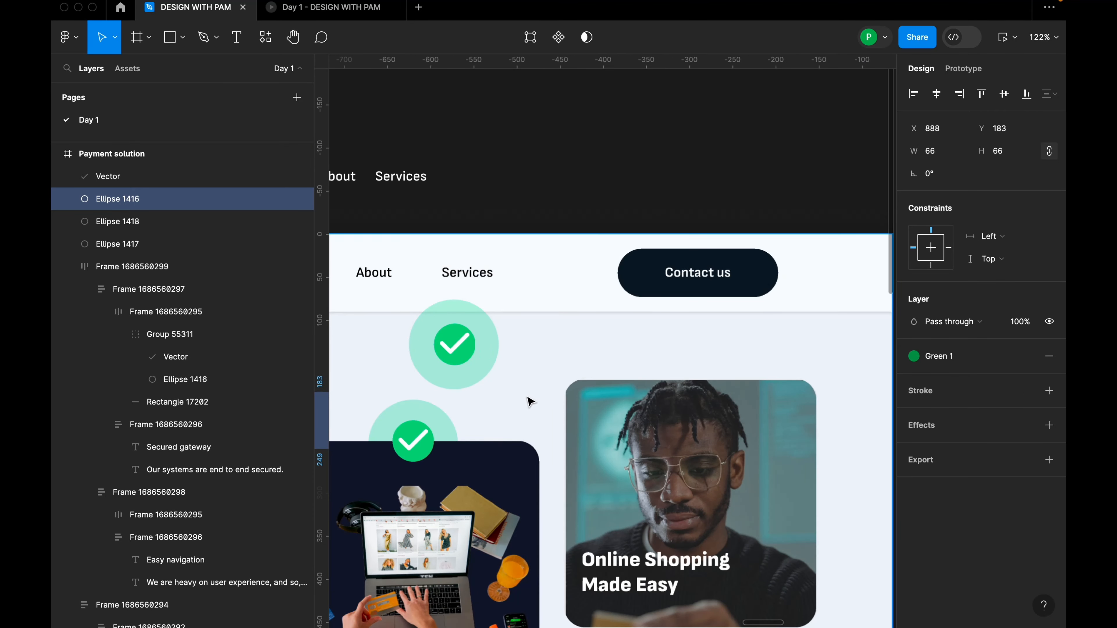
# Copy hex 0BD084 from the other design and apply it as the circle's solid fill.
pyautogui.click(472, 352)
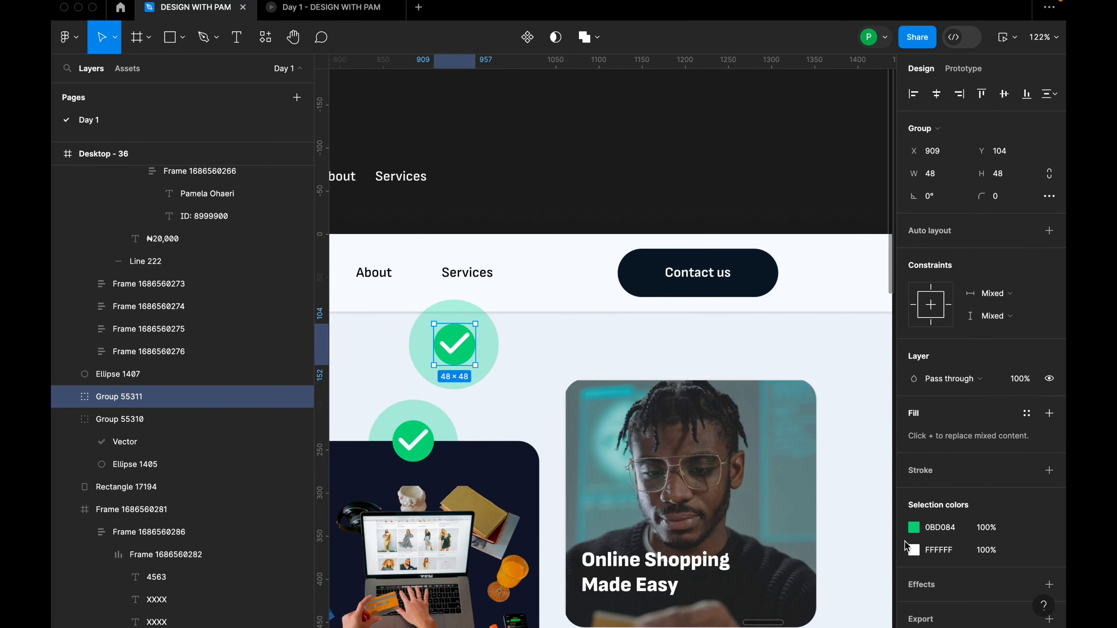
pyautogui.click(940, 528)
pyautogui.scroll(-8, 545, 396)
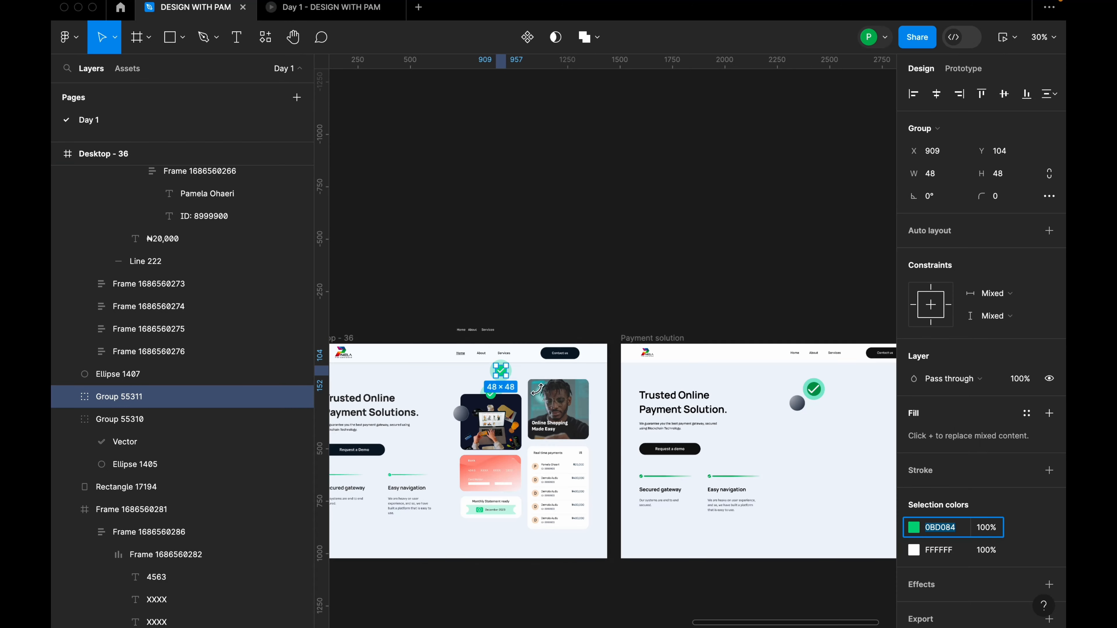
pyautogui.scroll(5, 783, 402)
pyautogui.click(869, 368)
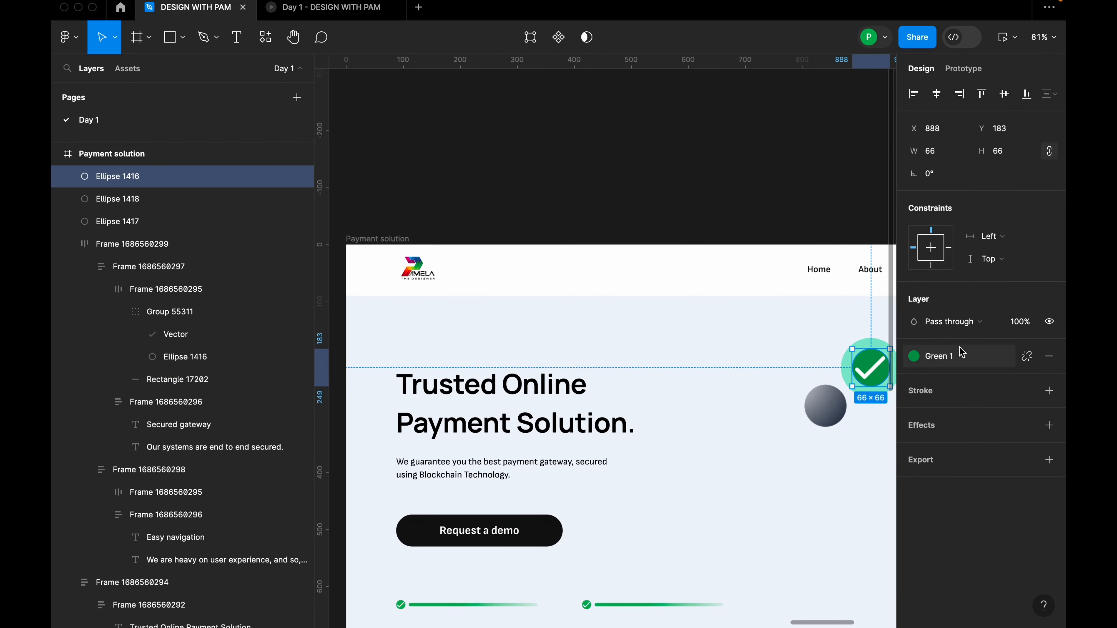
pyautogui.click(1027, 356)
pyautogui.click(968, 381)
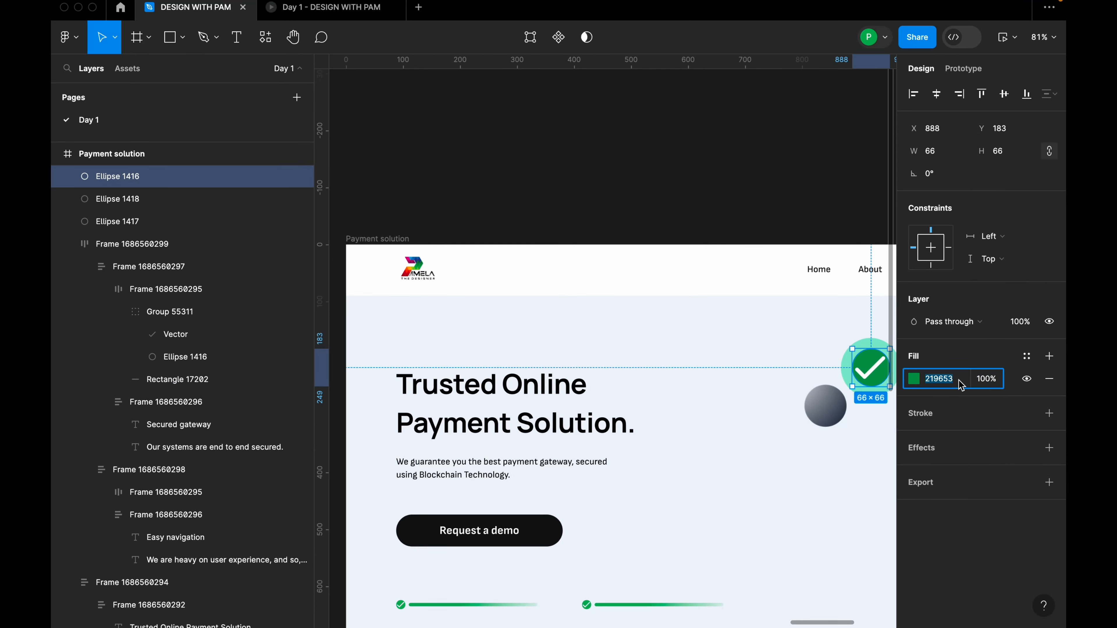
pyautogui.press('Return')
# Select the Payment solution frame and review its selection colours.
pyautogui.scroll(-5, 703, 481)
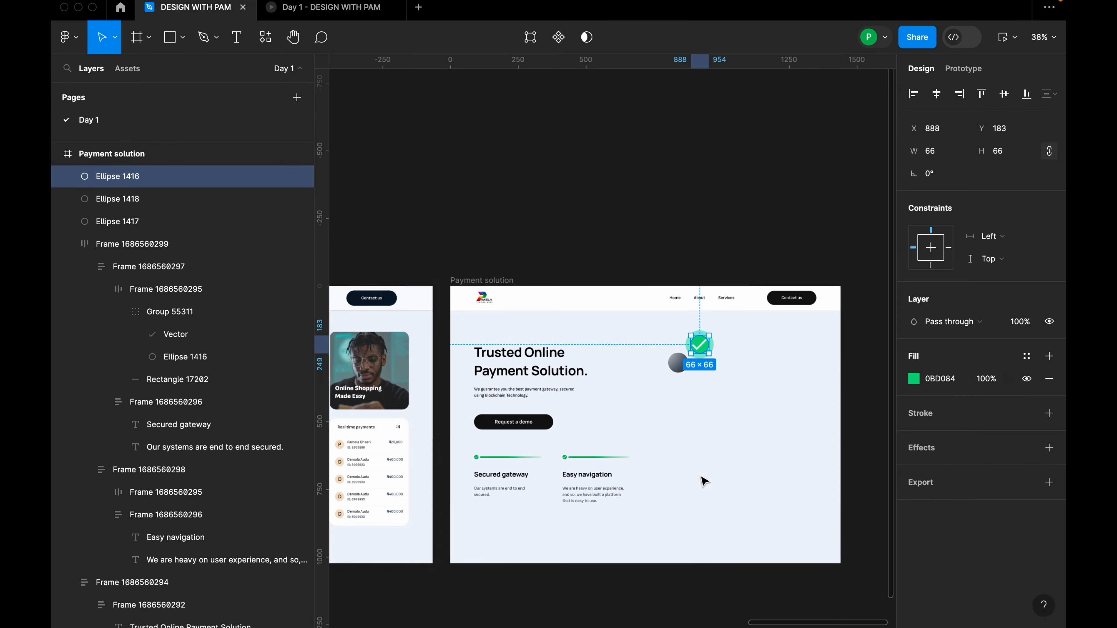
pyautogui.scroll(8, 449, 440)
pyautogui.click(132, 244)
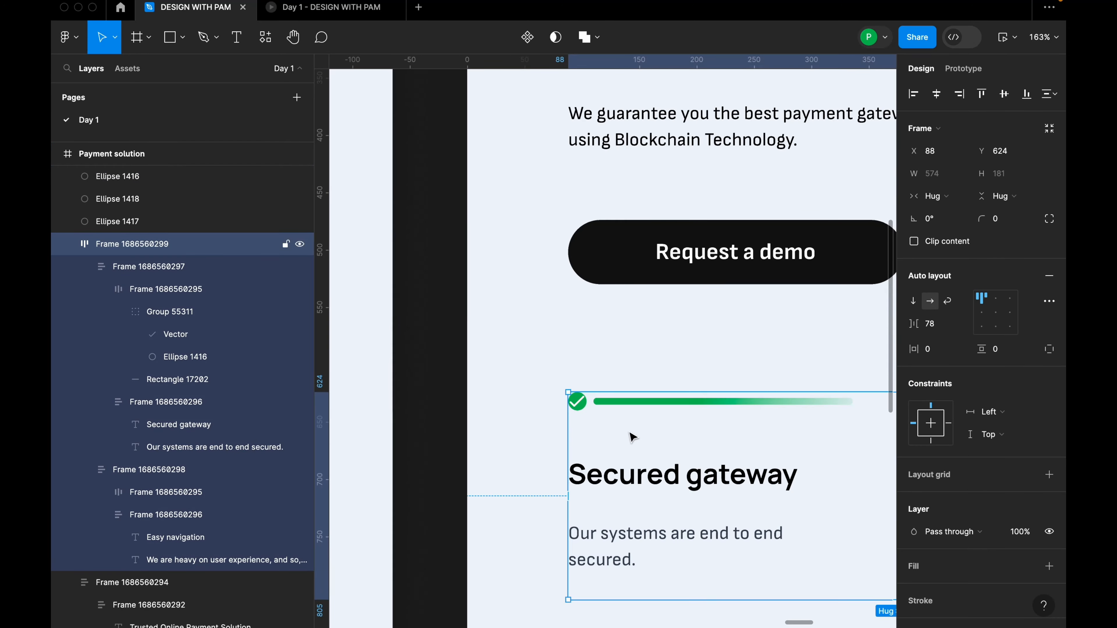
pyautogui.scroll(-8, 677, 467)
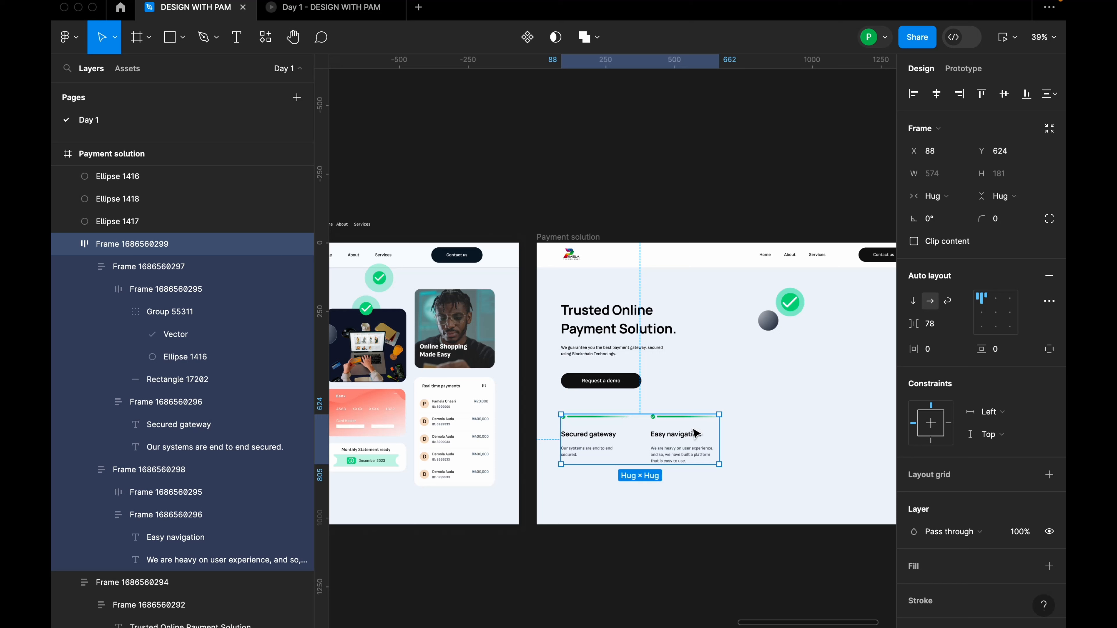
pyautogui.scroll(-5, 975, 526)
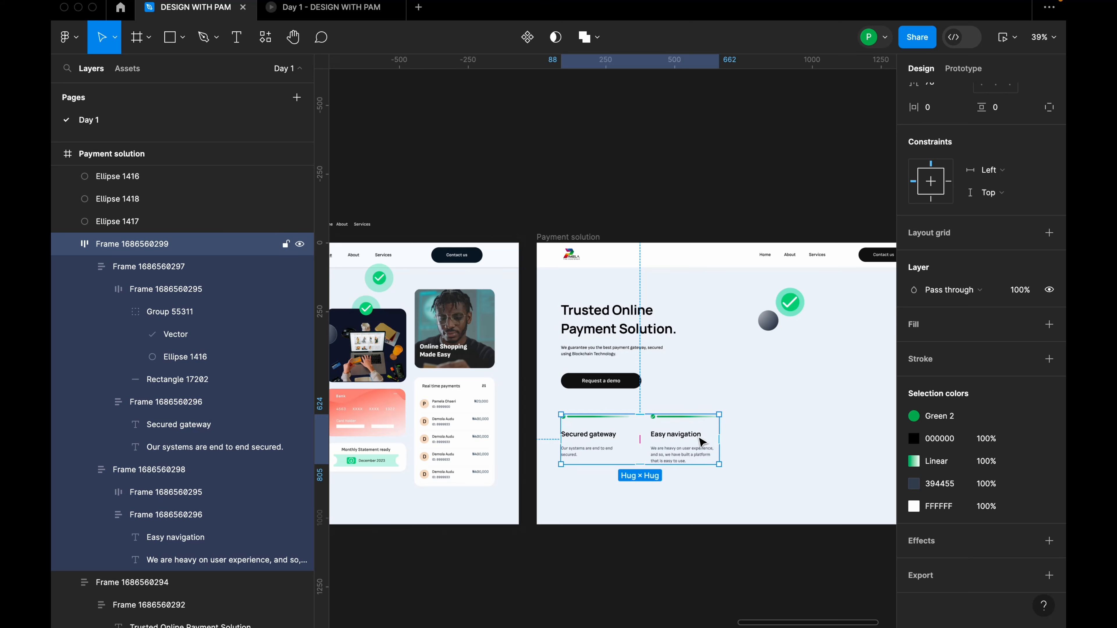
pyautogui.click(567, 237)
pyautogui.scroll(-5, 550, 220)
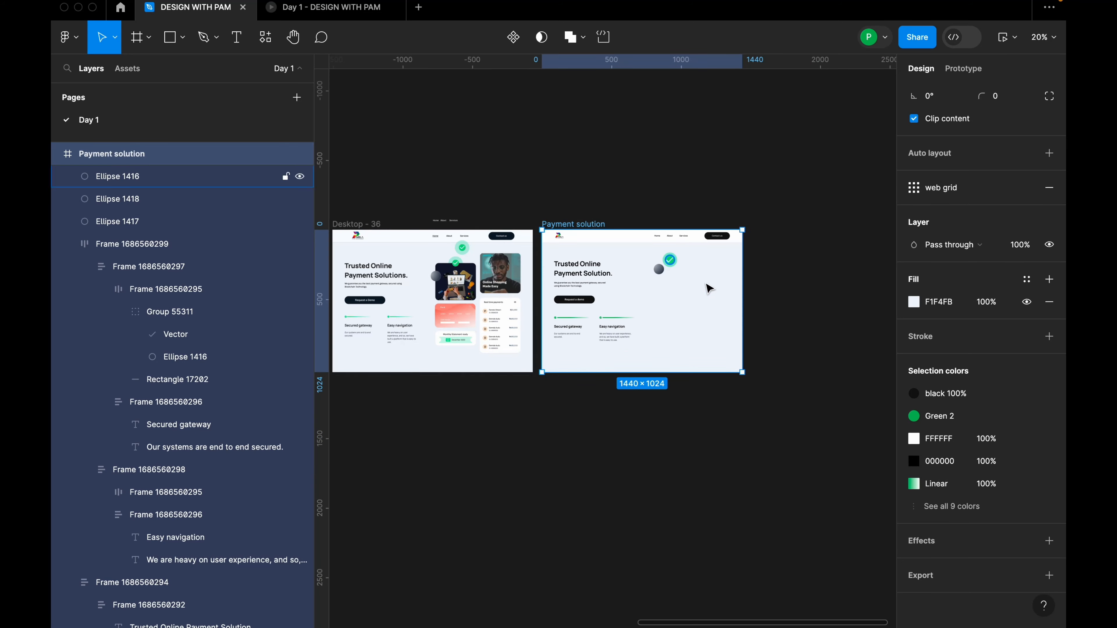
pyautogui.scroll(3, 981, 321)
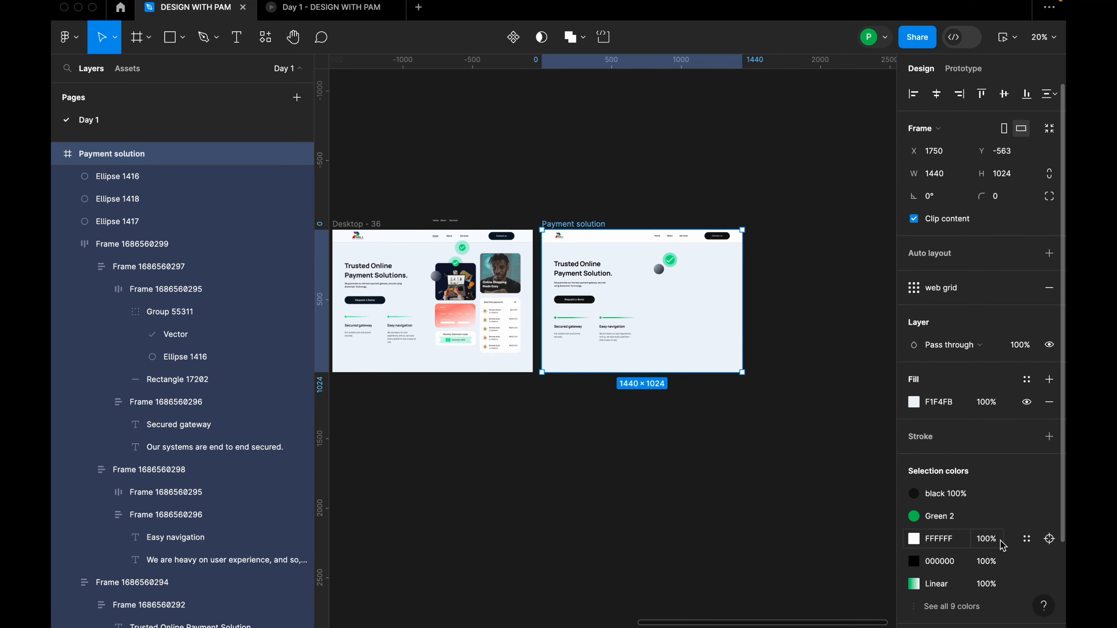
pyautogui.scroll(-3, 998, 542)
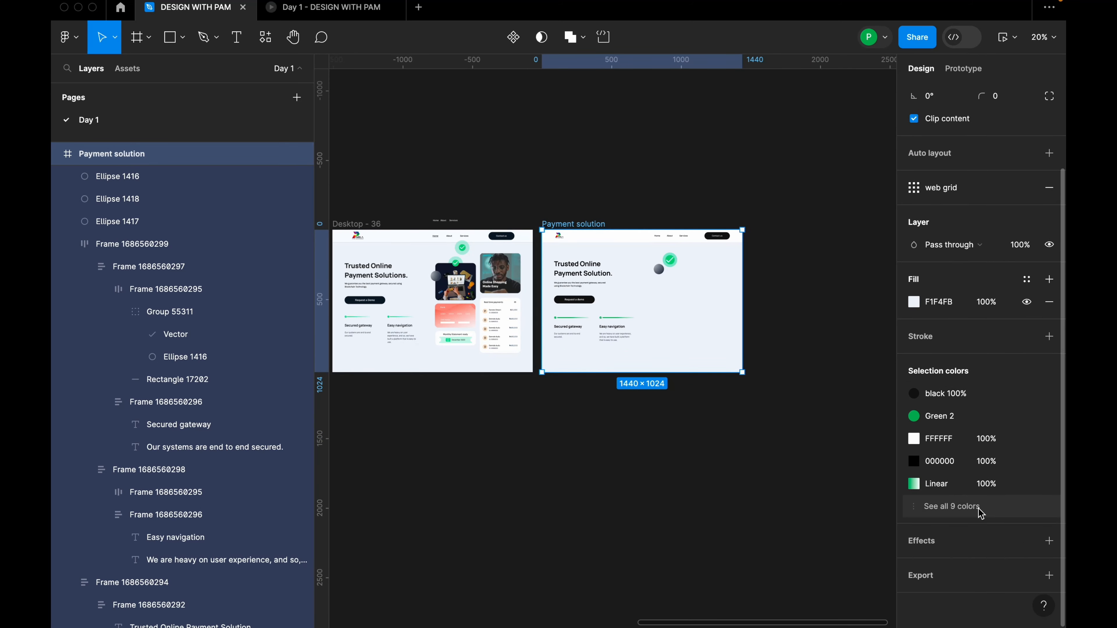
pyautogui.click(952, 506)
pyautogui.scroll(-3, 950, 506)
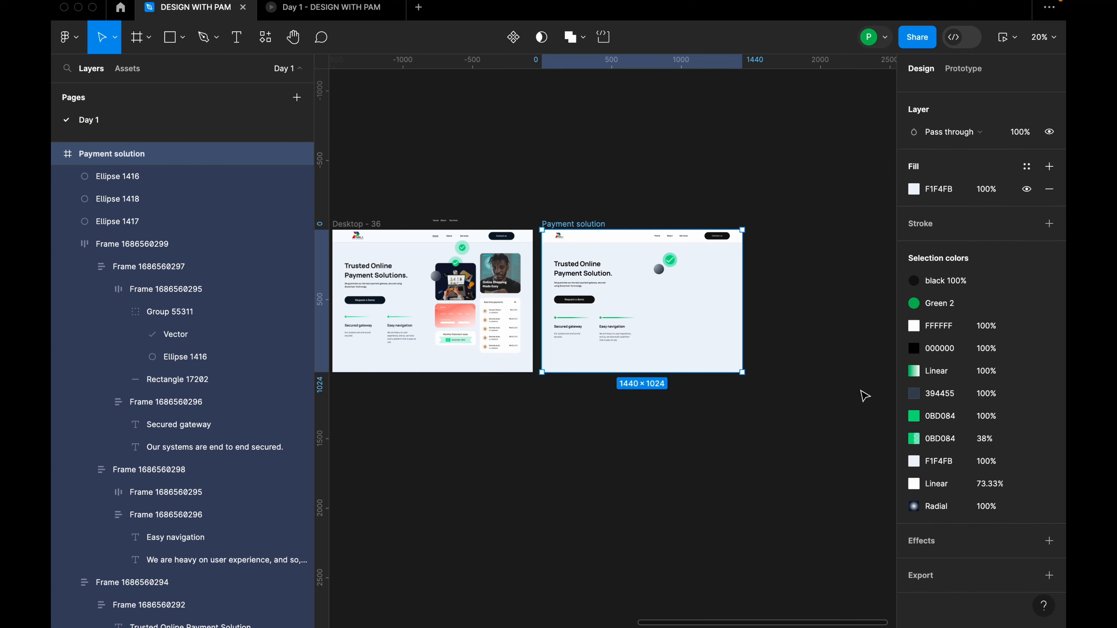
pyautogui.scroll(5, 646, 296)
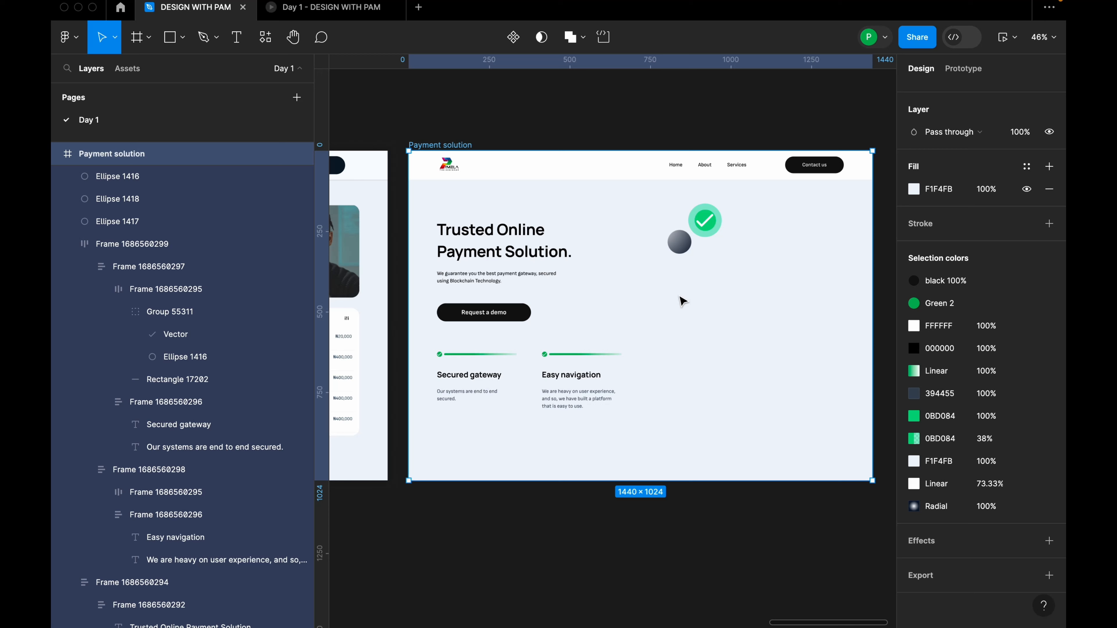
# Detach the feature icons' Green 2 style and set it to 0BD084.
pyautogui.click(523, 371)
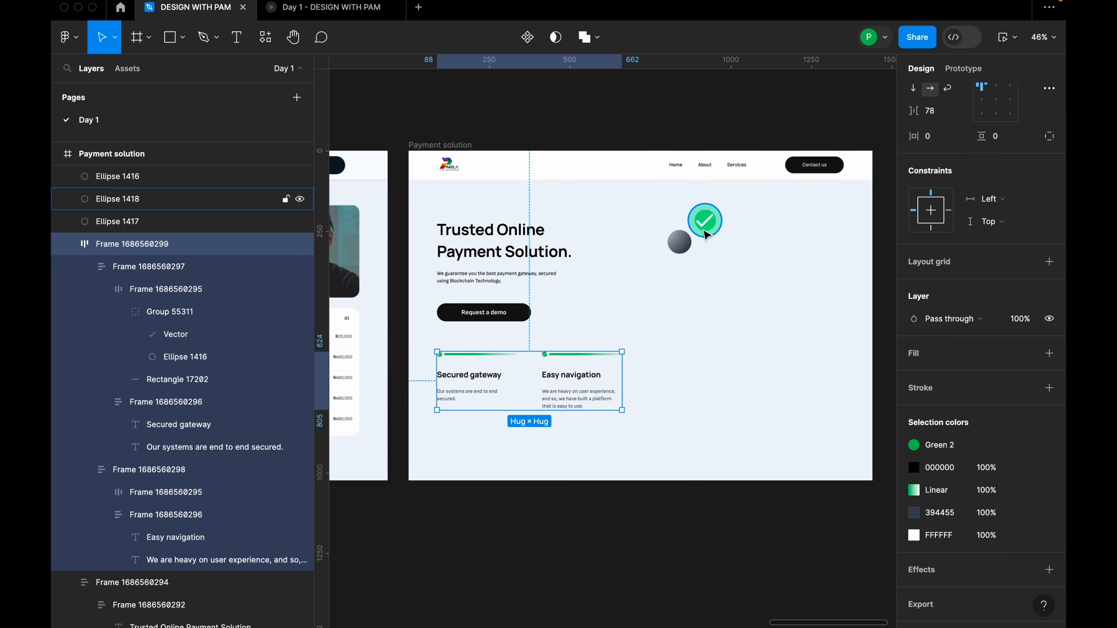
pyautogui.scroll(-1, 952, 462)
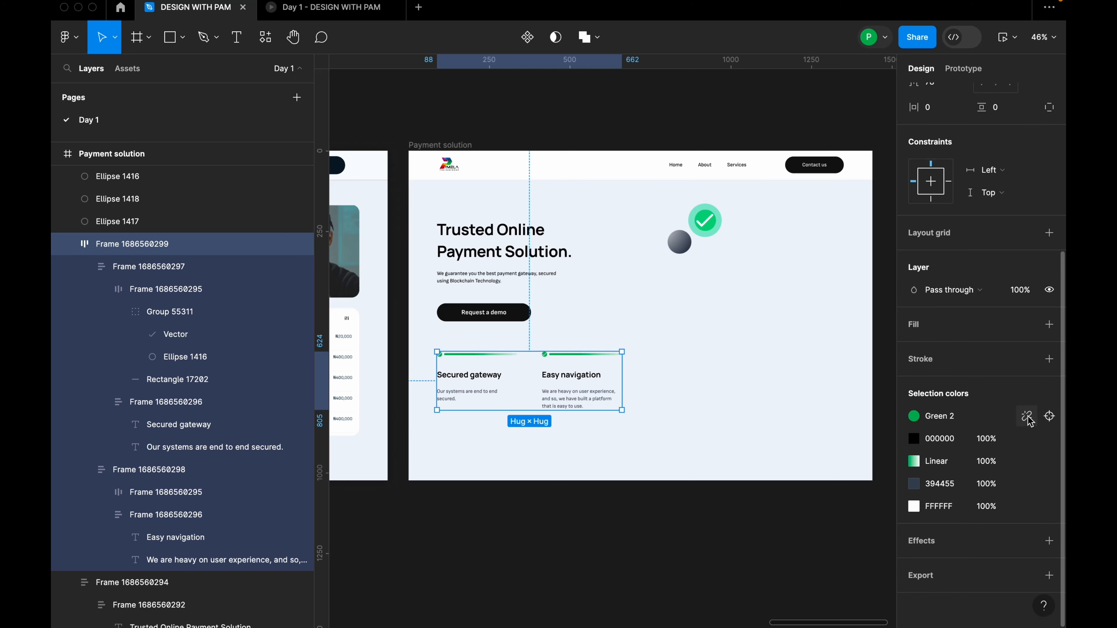
pyautogui.click(1028, 418)
pyautogui.click(958, 462)
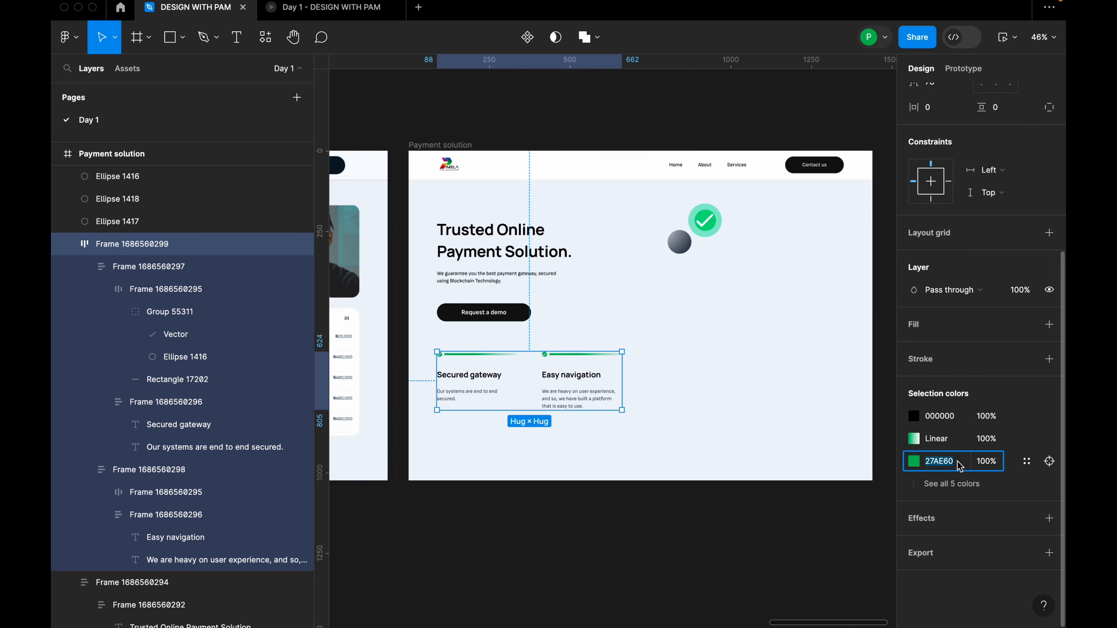
pyautogui.press('Return')
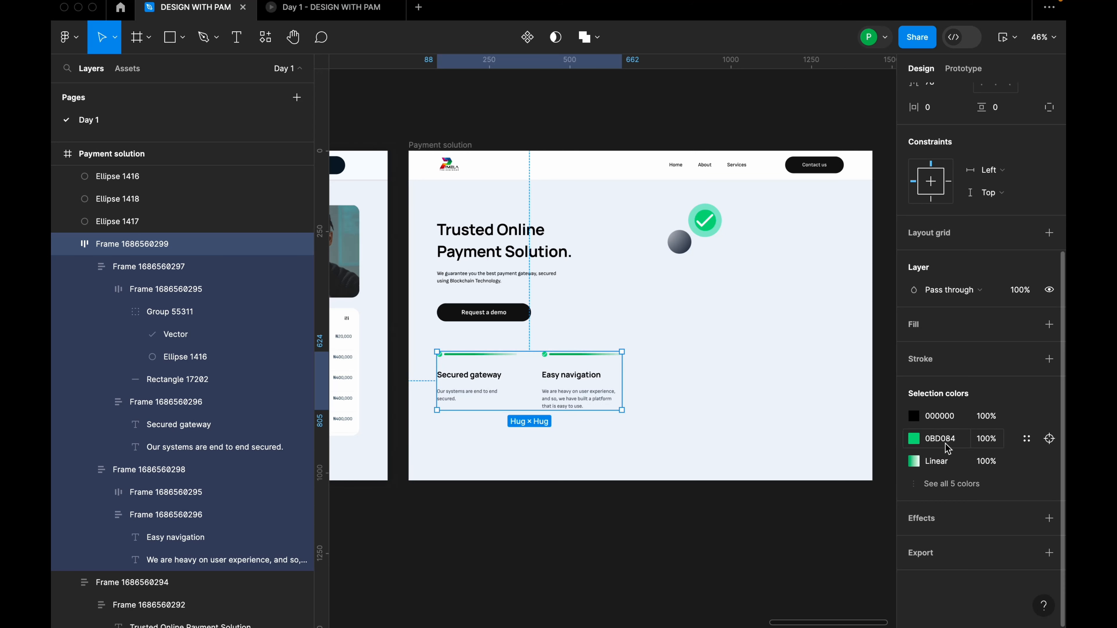
# Set all three gradient stops of the feature bars to 0BD084, keeping the fade.
pyautogui.click(914, 461)
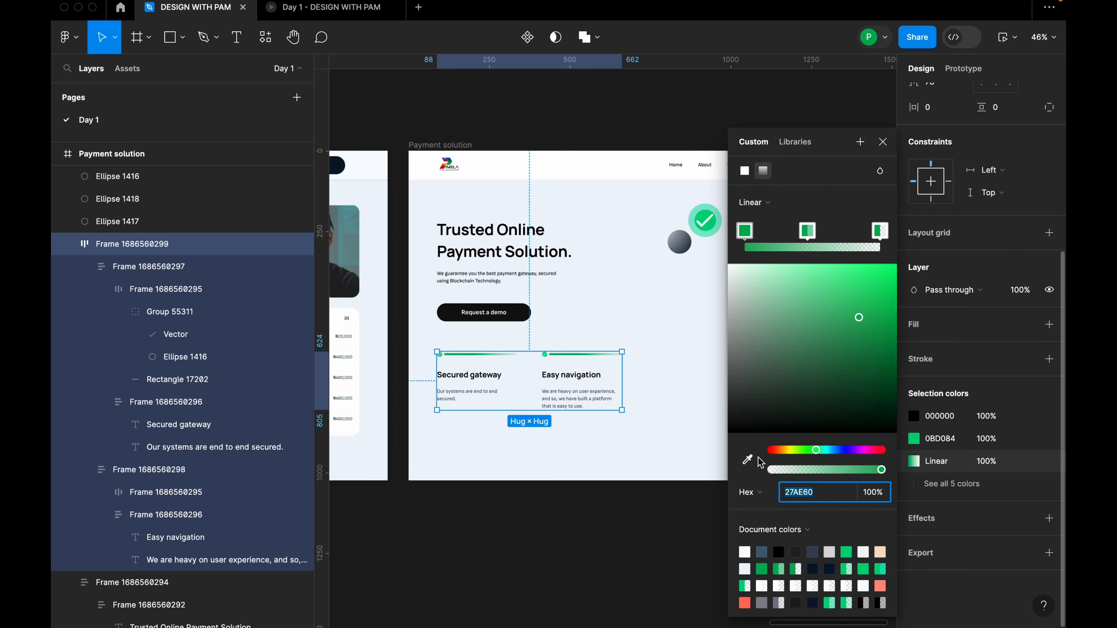
pyautogui.write('0BD084')
pyautogui.press('Return')
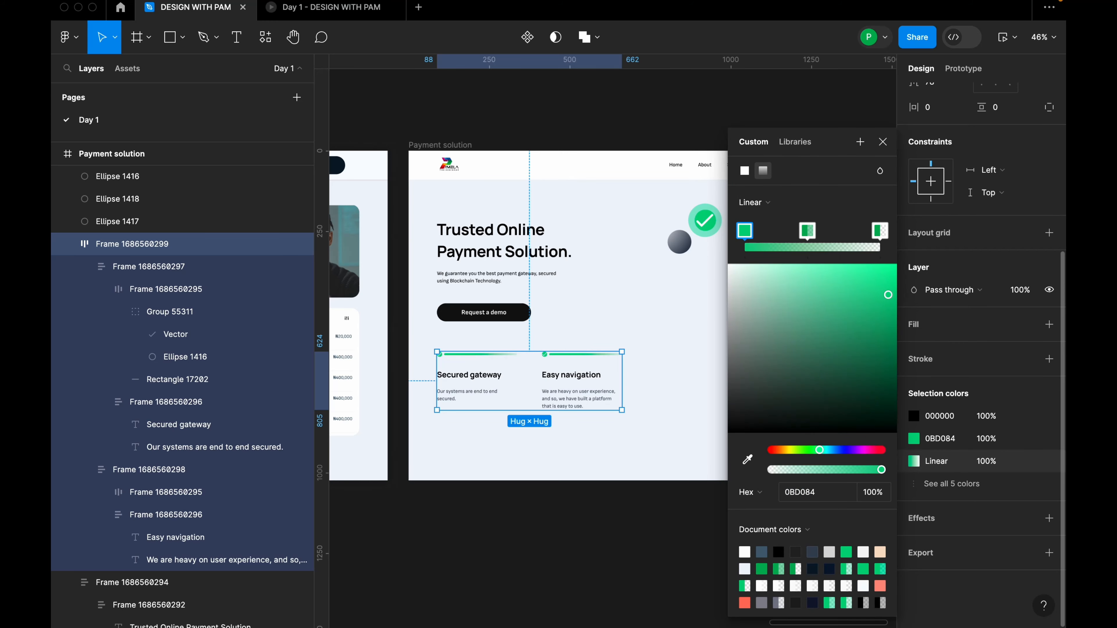
pyautogui.click(807, 231)
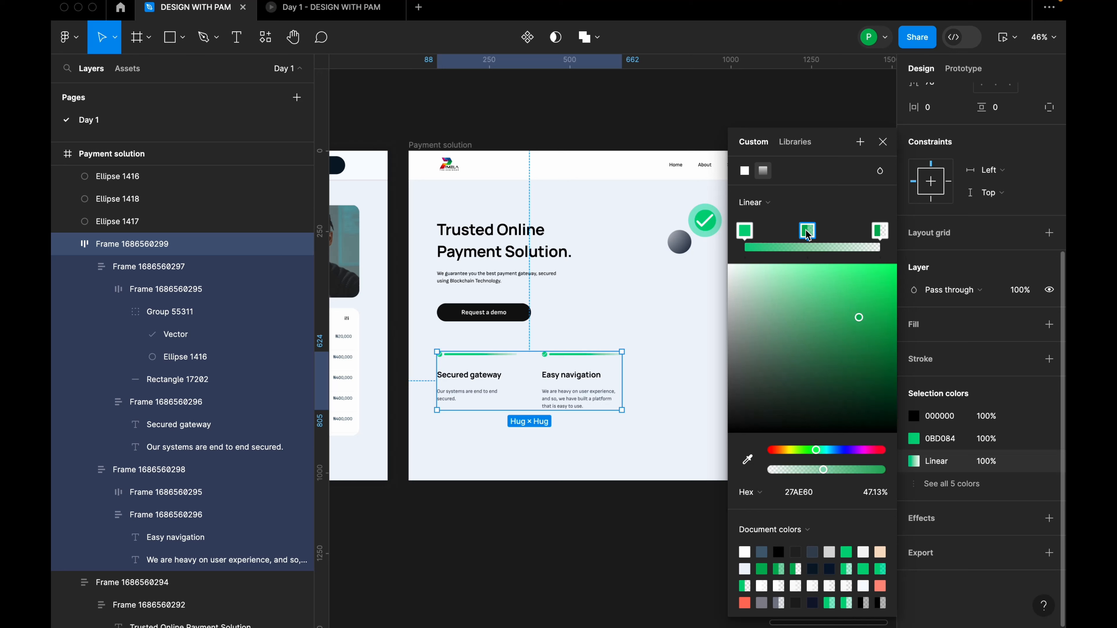
pyautogui.click(827, 486)
pyautogui.write('0BD084')
pyautogui.press('Return')
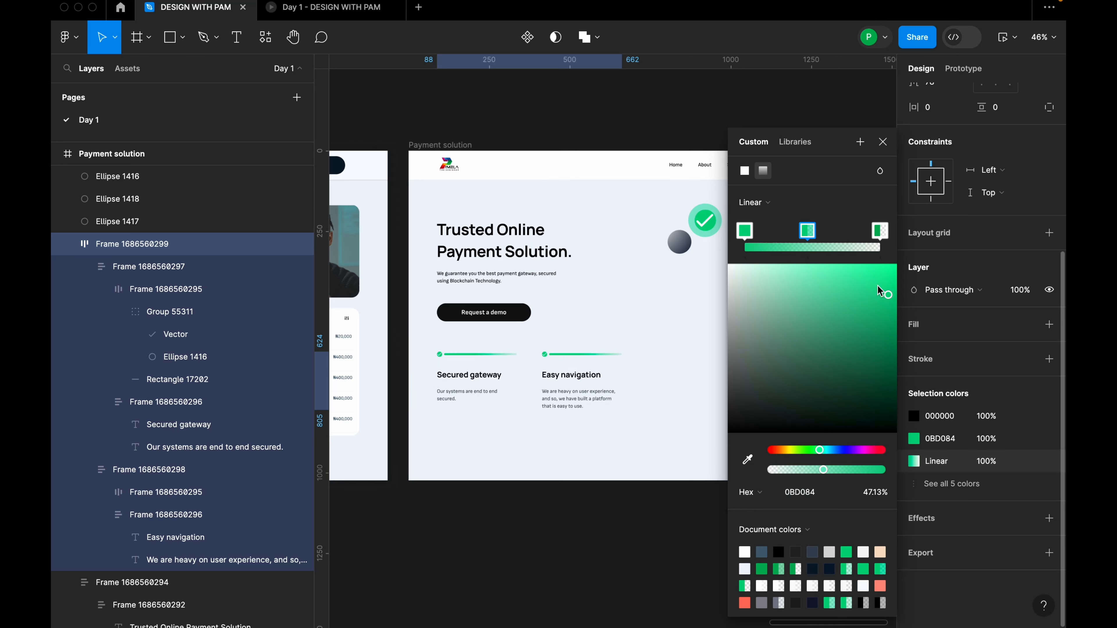
pyautogui.click(880, 231)
pyautogui.click(823, 492)
pyautogui.write('0BD084')
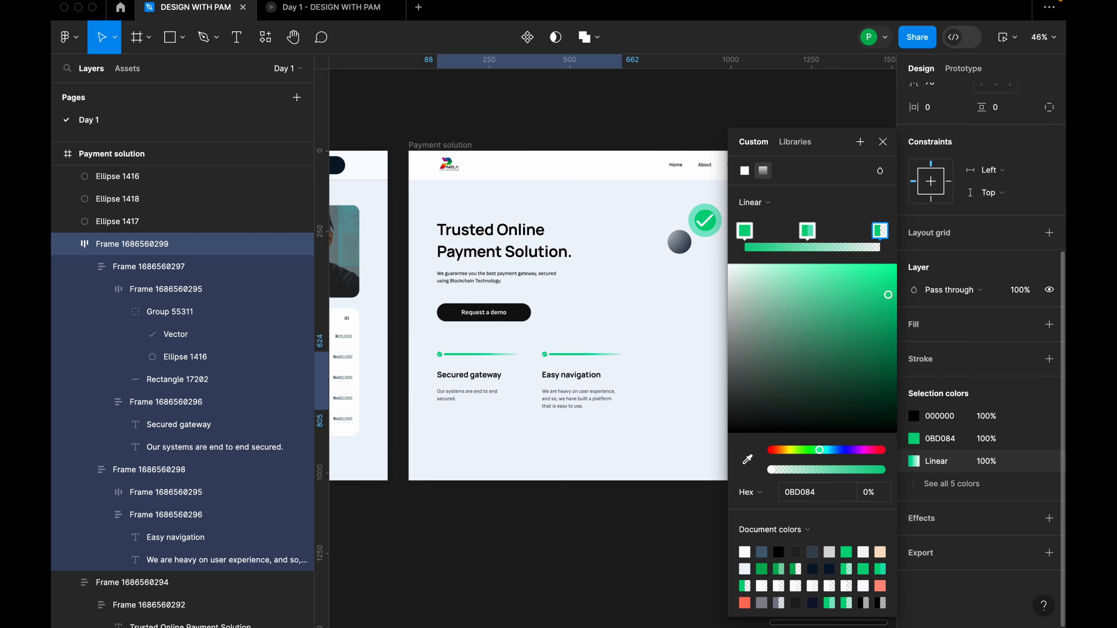
pyautogui.click(671, 442)
# Nudge the hero's green check circle Ellipse 1416 a few pixels into place.
pyautogui.scroll(-2, 690, 380)
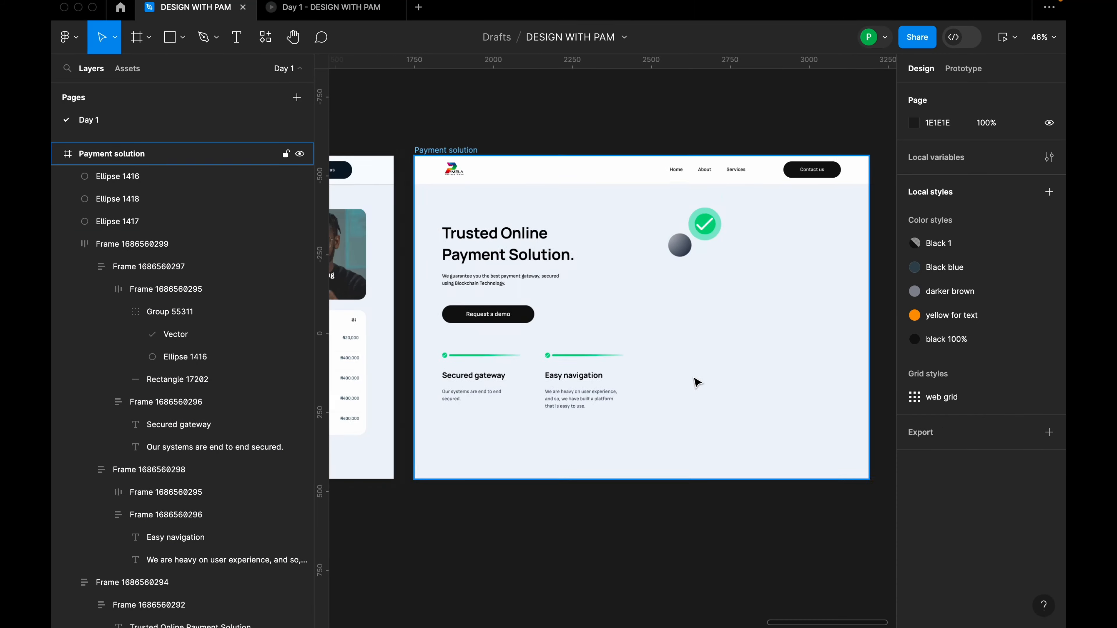
pyautogui.scroll(-2, 703, 360)
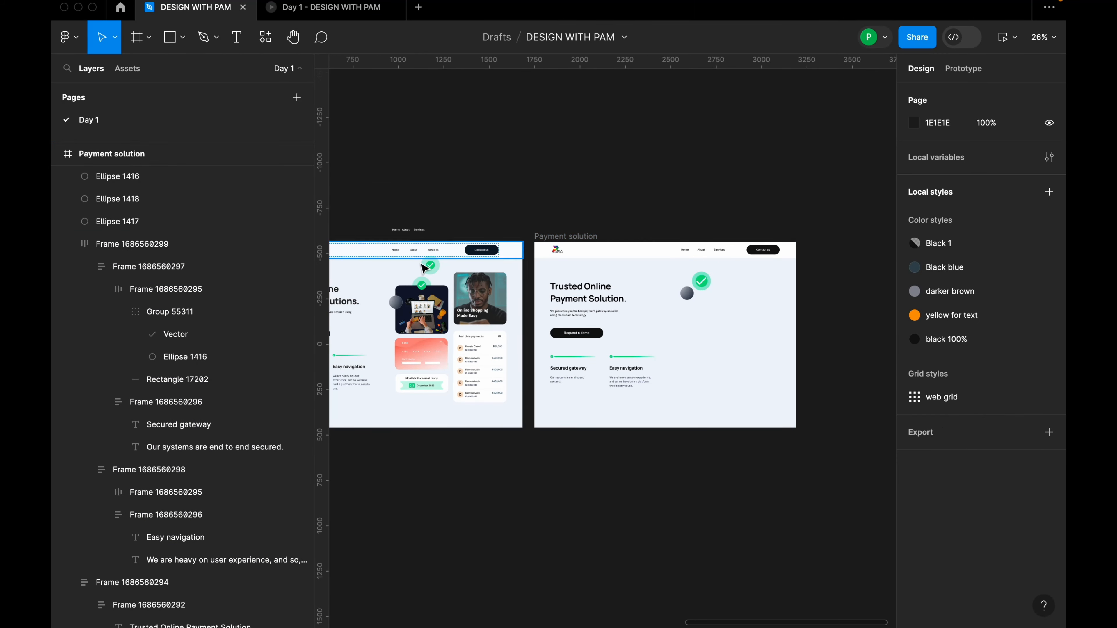
pyautogui.scroll(5, 420, 303)
pyautogui.hscroll(-5, 420, 303)
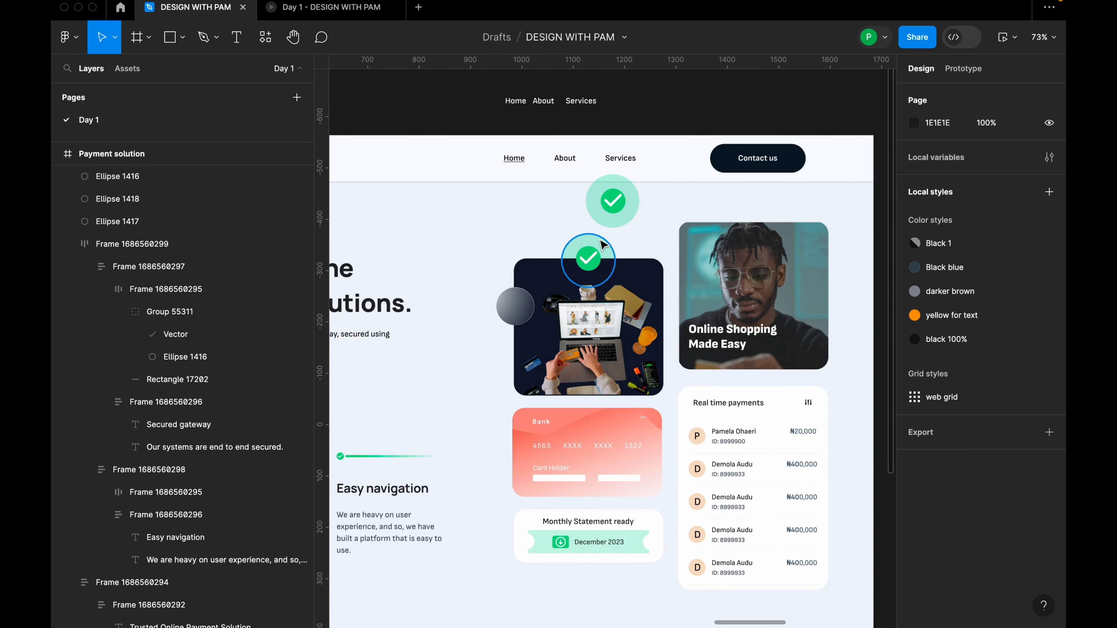
pyautogui.scroll(-2, 529, 283)
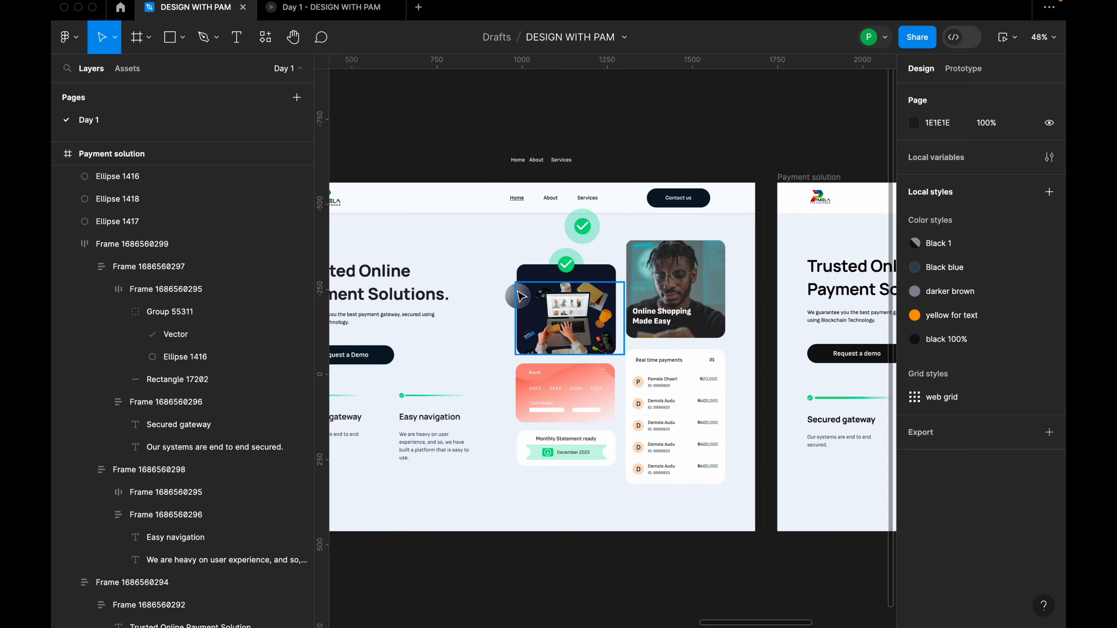
pyautogui.scroll(-2, 521, 296)
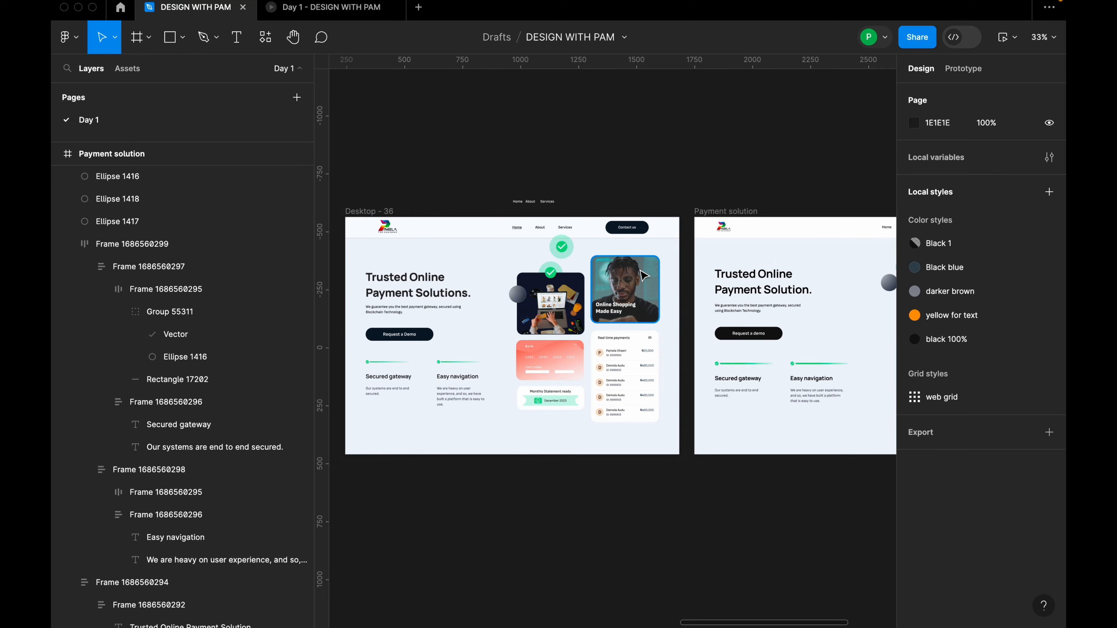
pyautogui.scroll(-3, 519, 393)
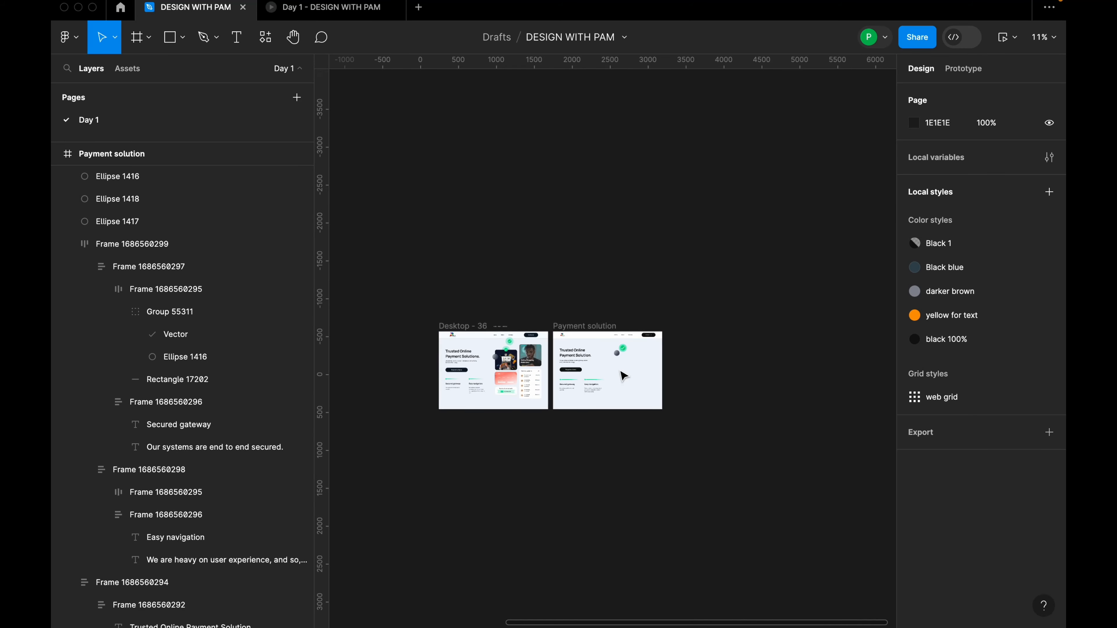
pyautogui.scroll(6, 623, 376)
pyautogui.click(621, 260)
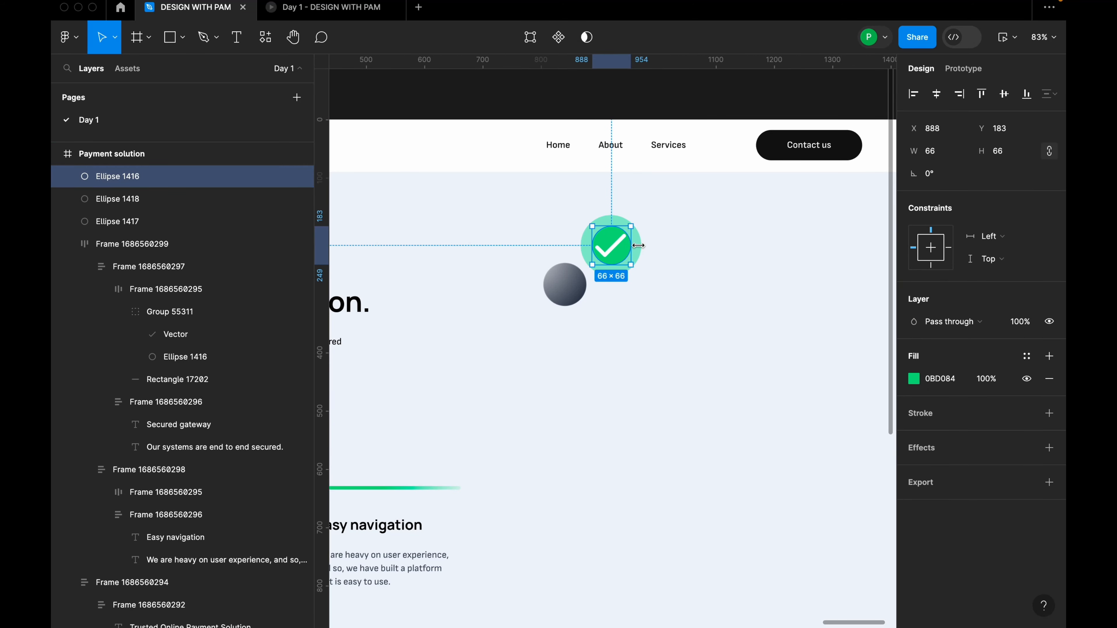
pyautogui.scroll(3, 618, 265)
pyautogui.moveTo(617, 242); pyautogui.dragTo(614, 238)
pyautogui.click(620, 223)
pyautogui.click(638, 233)
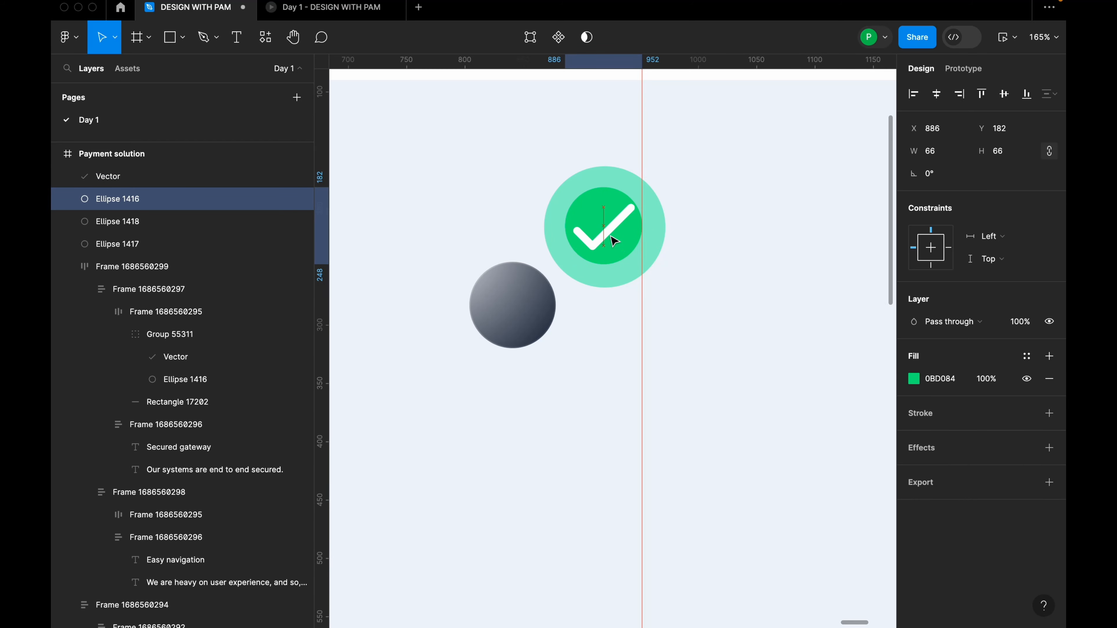
# Select the Payment solution frame and hide the UI for a clean canvas.
pyautogui.scroll(-5, 600, 336)
pyautogui.click(598, 370)
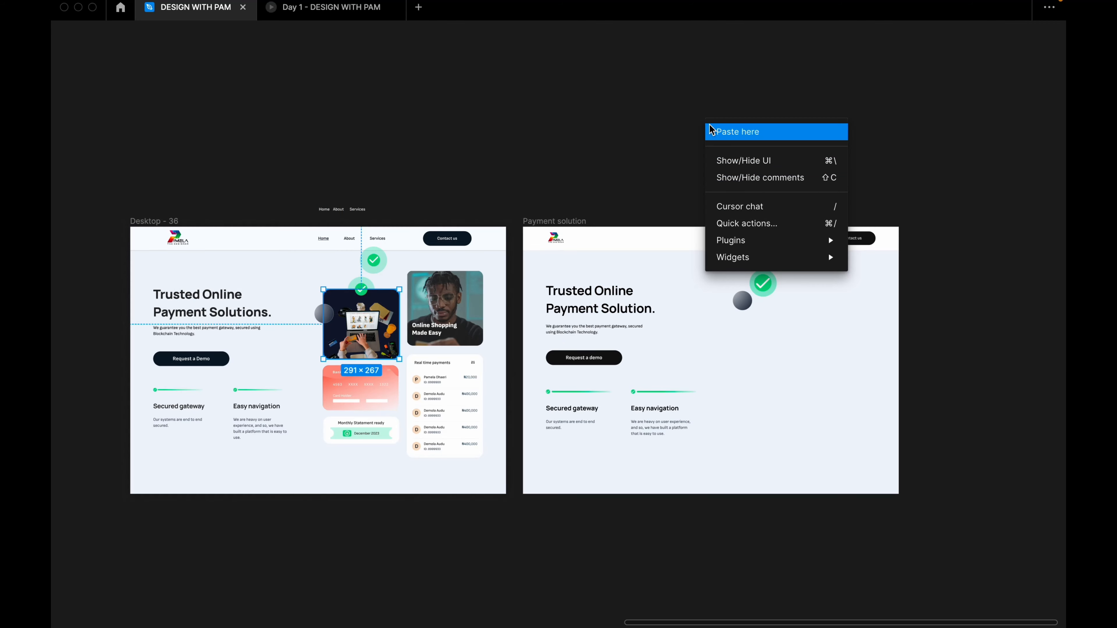
pyautogui.click(662, 129)
pyautogui.scroll(4, 820, 305)
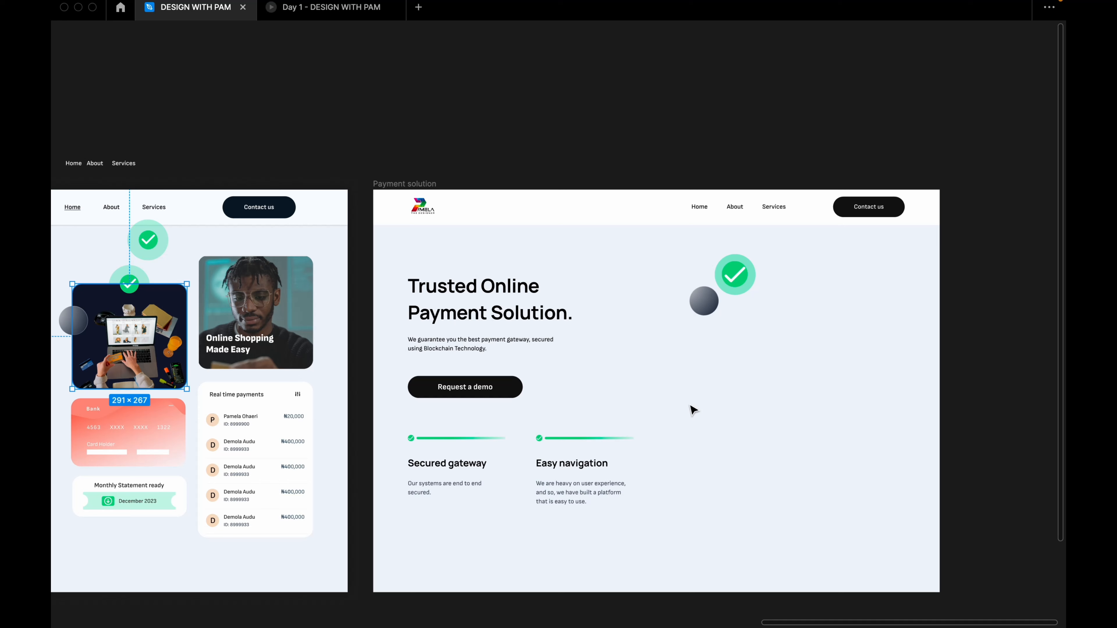
# Draw a 292×256 grey rectangle below the check icon and bring the UI panels back.
pyautogui.press('r')
pyautogui.moveTo(665, 320); pyautogui.dragTo(779, 421)
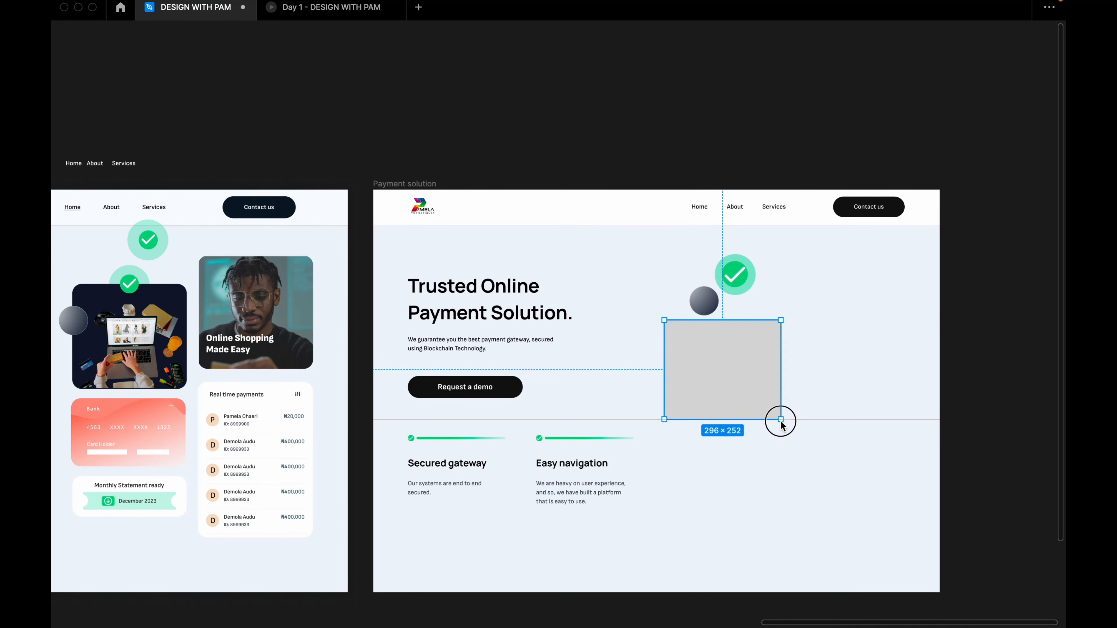
pyautogui.rightClick(599, 126)
pyautogui.click(645, 149)
pyautogui.rightClick(644, 149)
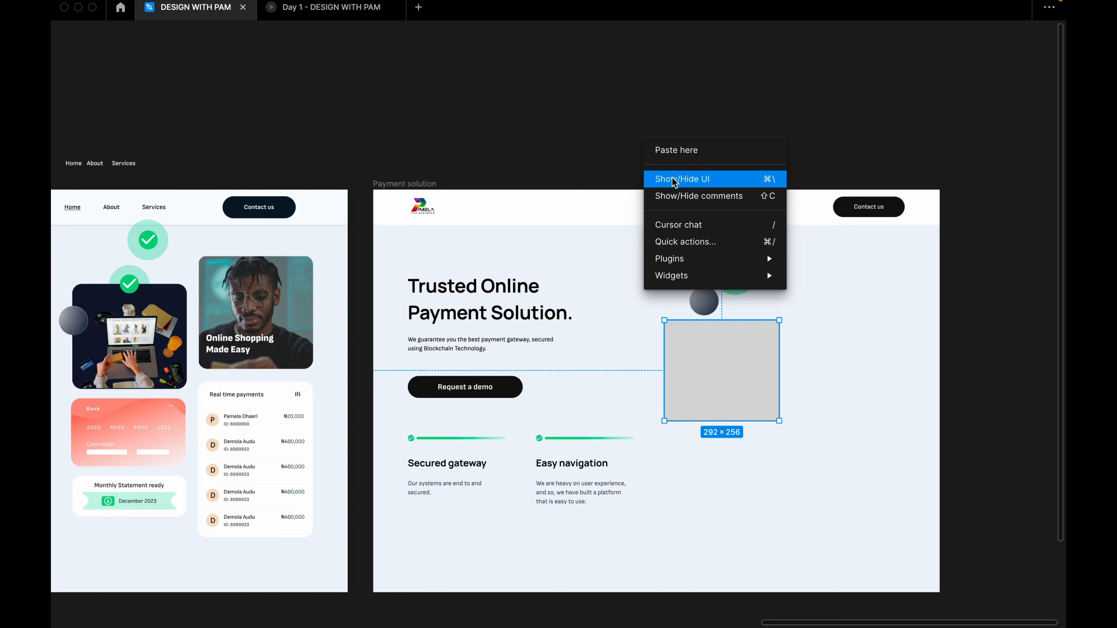
pyautogui.click(677, 179)
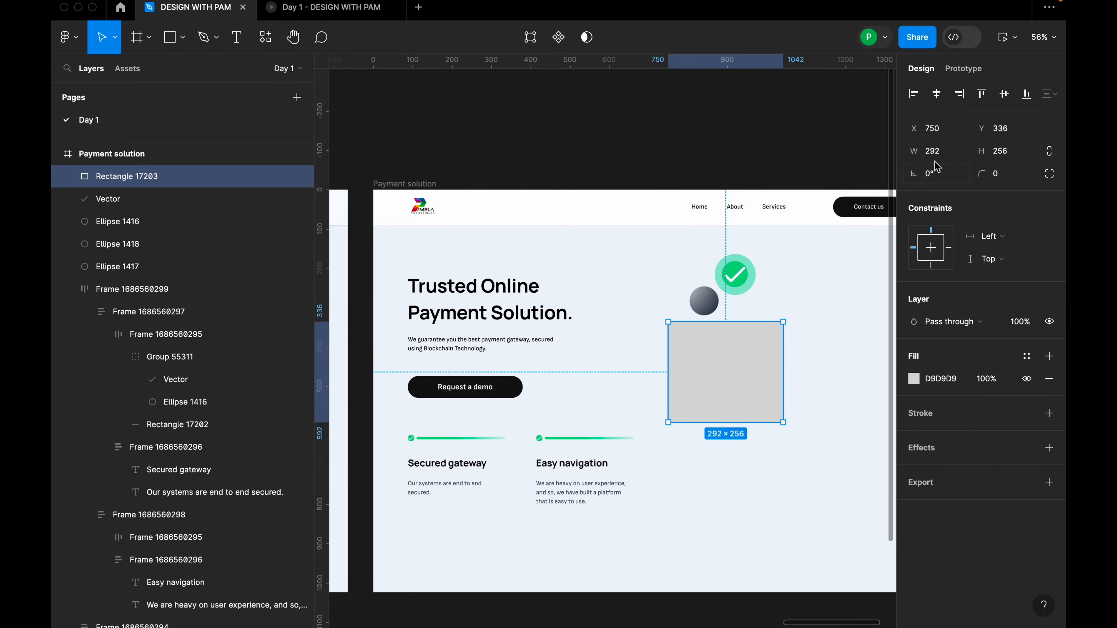
pyautogui.doubleClick(943, 154)
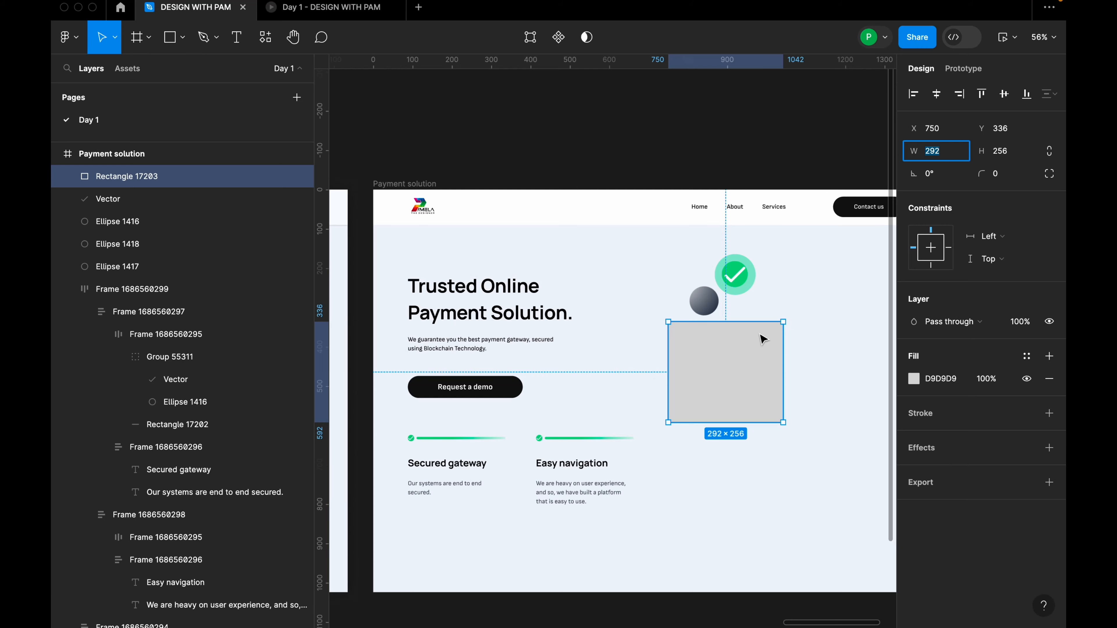
pyautogui.click(748, 342)
# Show the frame's web layout grid and move the rectangle to X 844, Y 248.
pyautogui.scroll(-2, 521, 239)
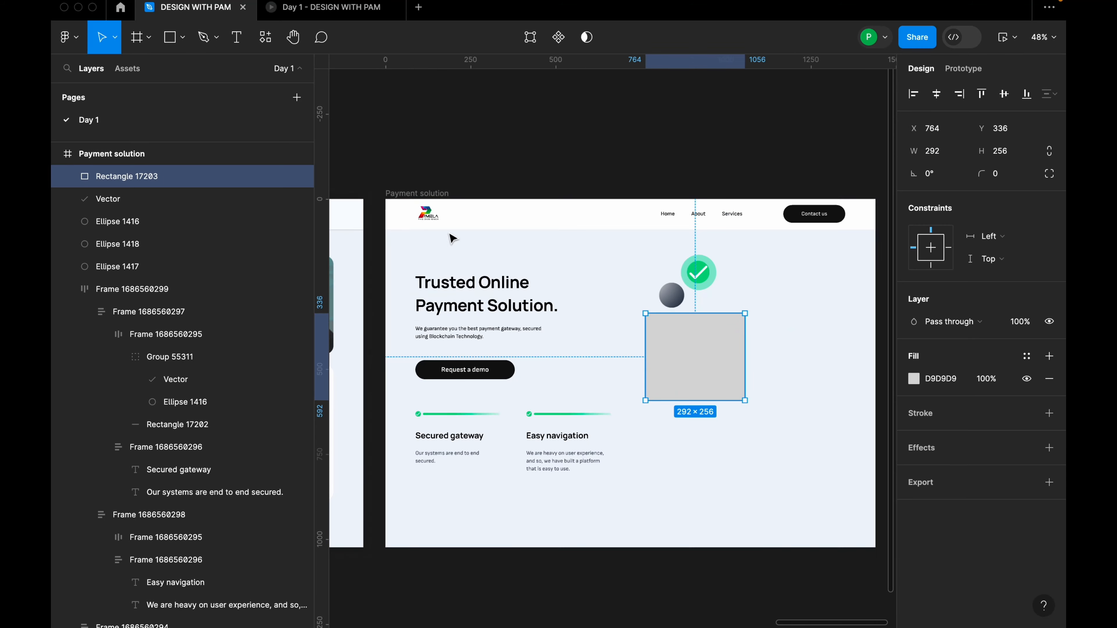
pyautogui.click(441, 195)
pyautogui.click(1005, 288)
pyautogui.scroll(5, 814, 343)
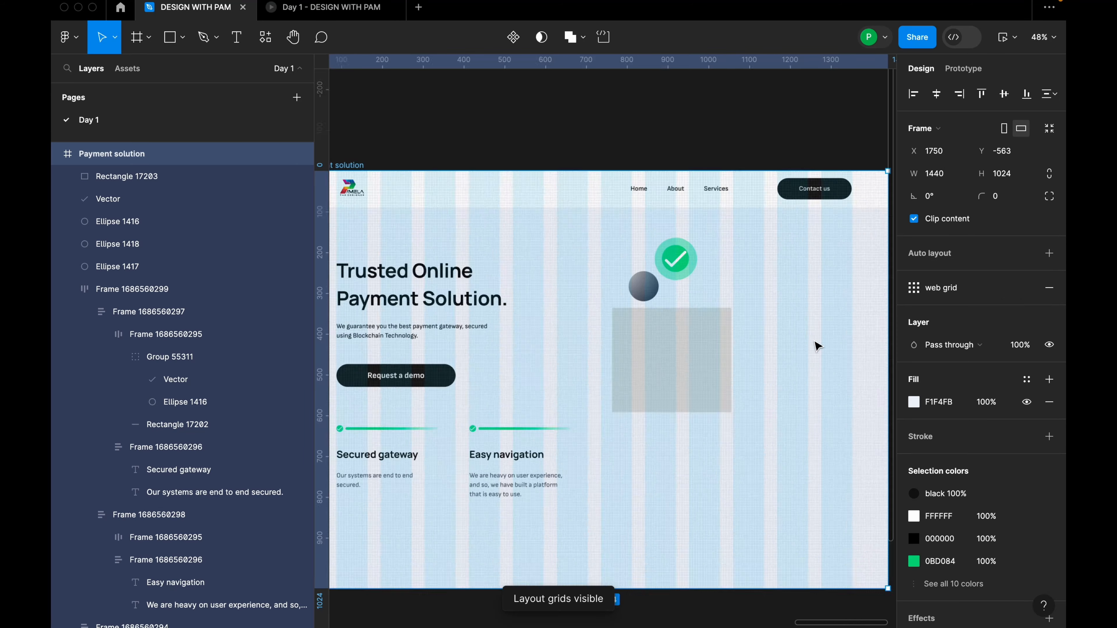
pyautogui.scroll(-3, 553, 329)
pyautogui.click(603, 332)
pyautogui.scroll(-1, 611, 330)
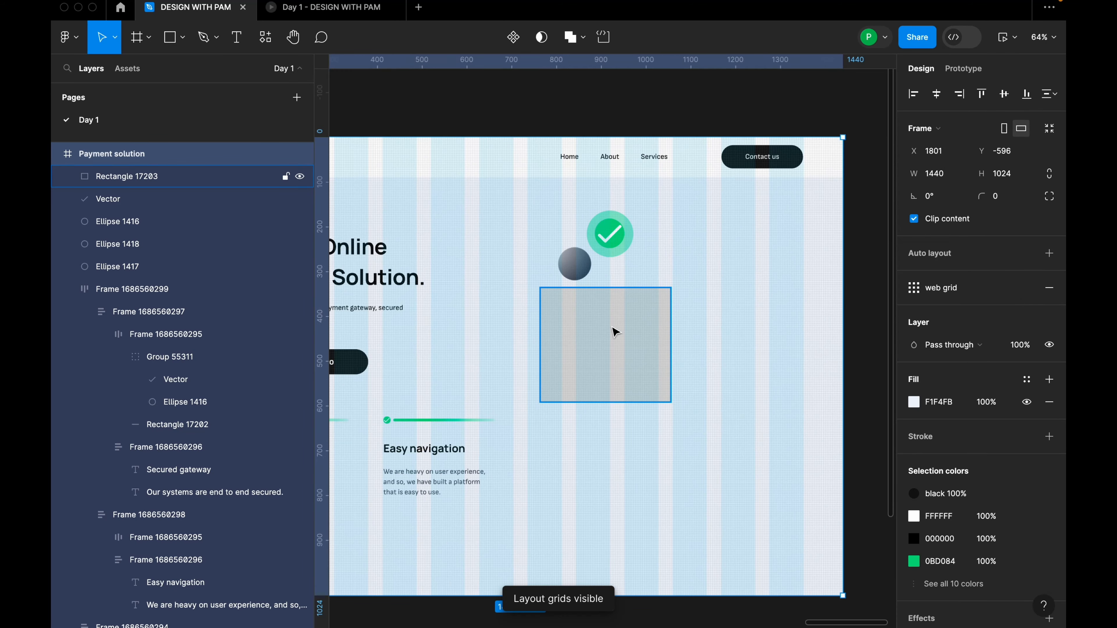
pyautogui.moveTo(591, 340); pyautogui.dragTo(624, 294)
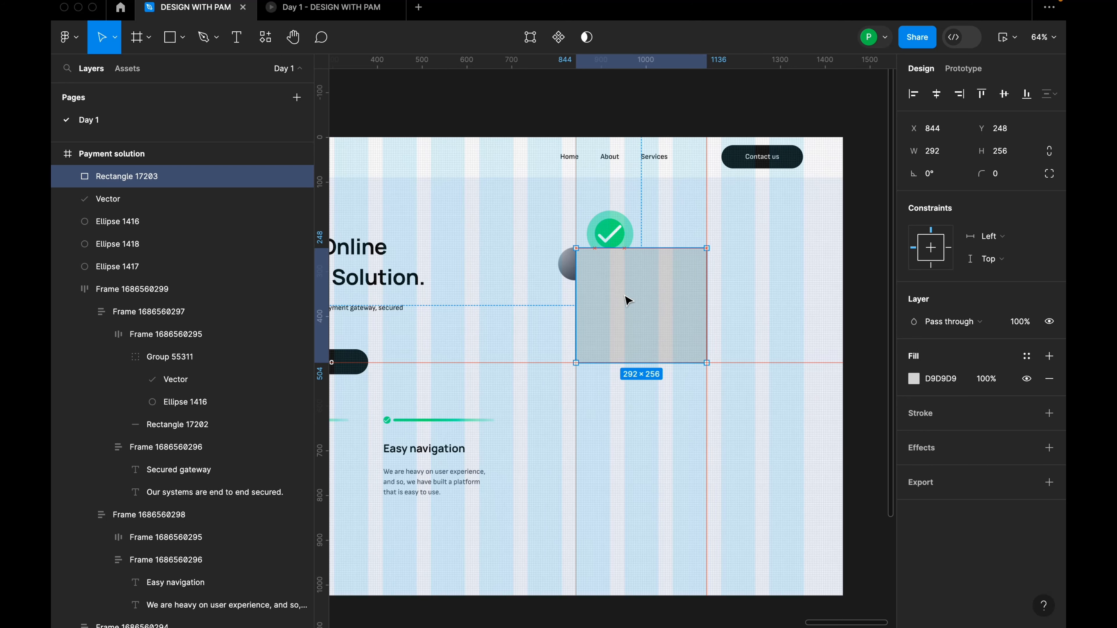
# Group the check icon's white check mark, green circle and pale outer circle.
pyautogui.click(617, 237)
pyautogui.click(620, 219)
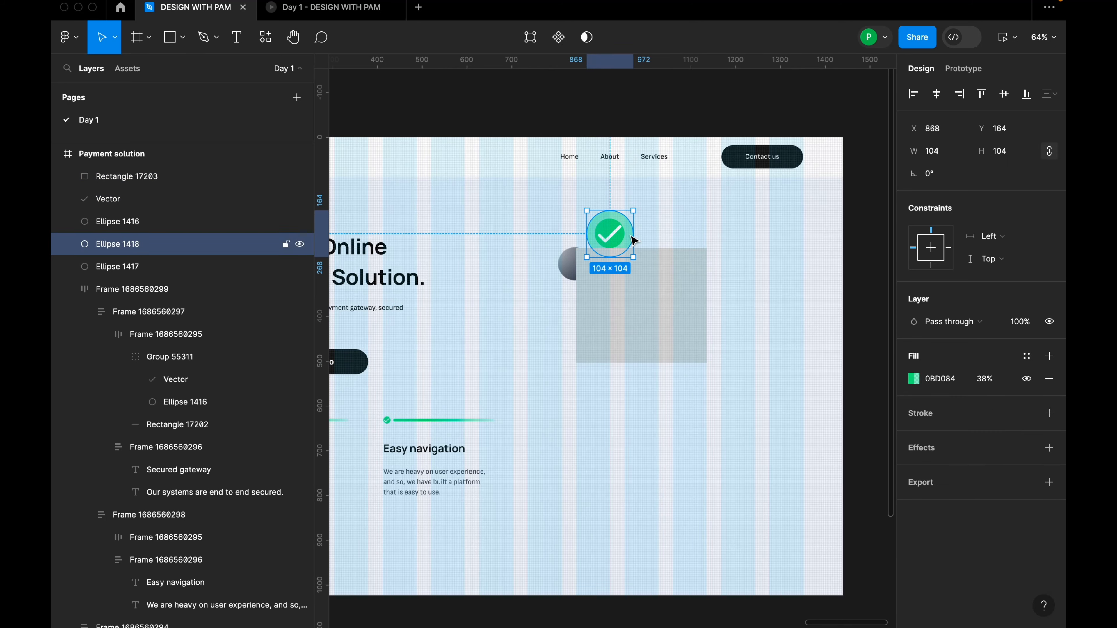
pyautogui.click(651, 239)
pyautogui.click(619, 231)
pyautogui.scroll(5, 622, 235)
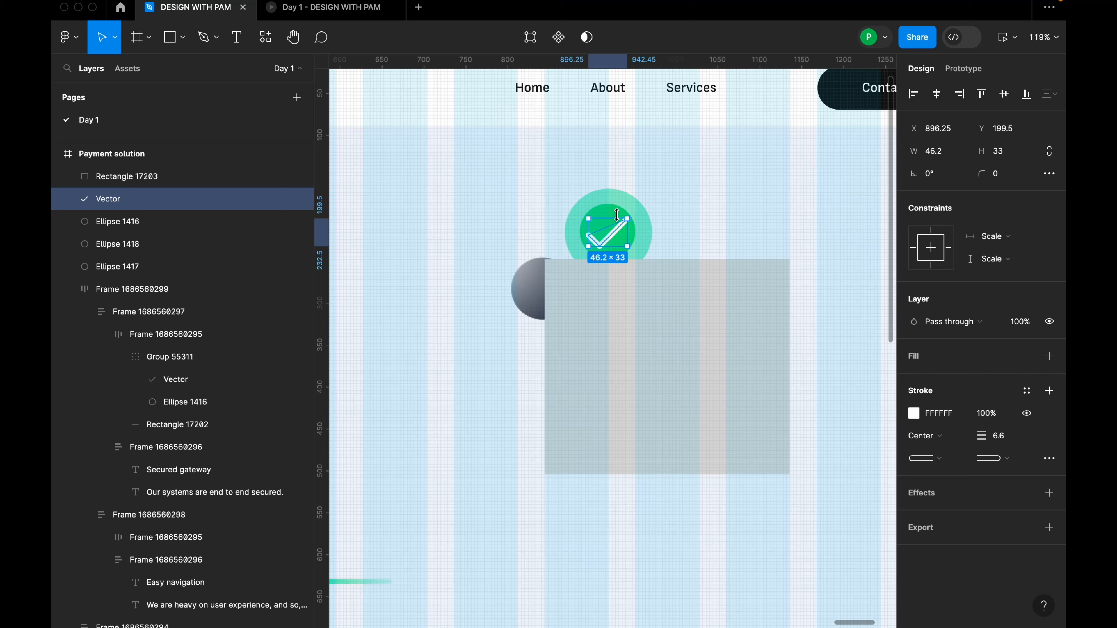
pyautogui.click(627, 230)
pyautogui.keyDown('shift'); pyautogui.click(625, 229); pyautogui.keyUp('shift')
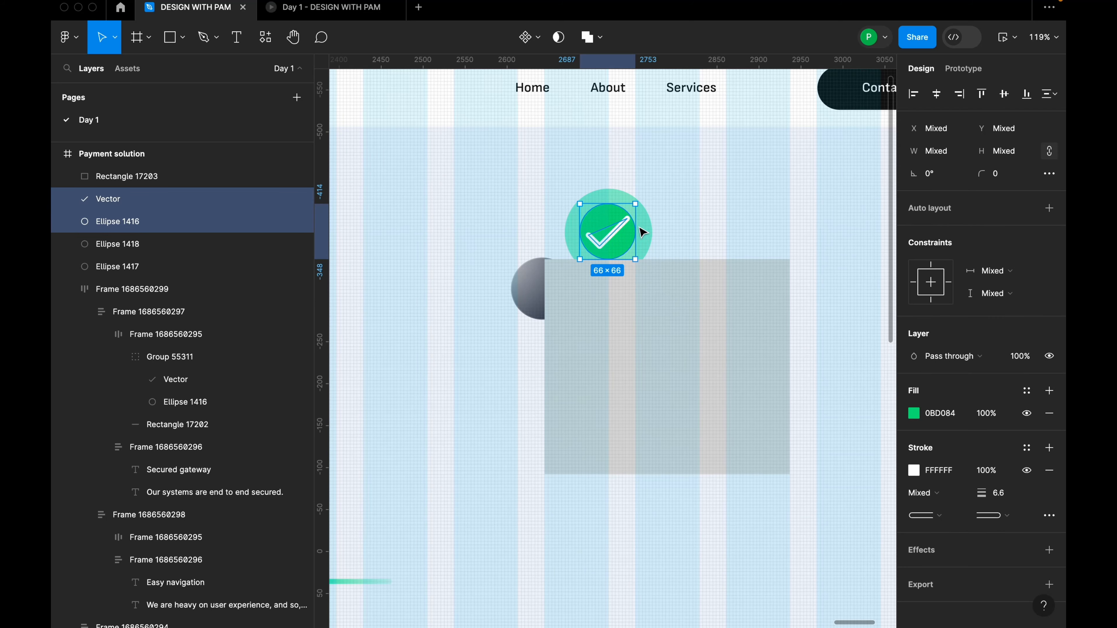
pyautogui.keyDown('shift'); pyautogui.click(643, 231); pyautogui.keyUp('shift')
pyautogui.rightClick(625, 220)
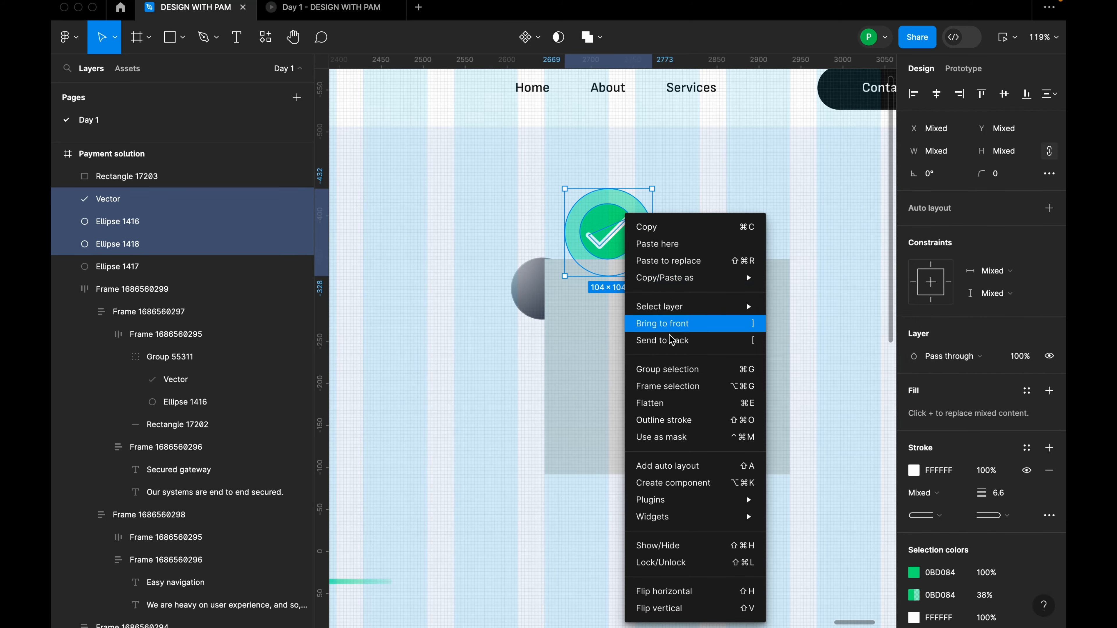
pyautogui.click(671, 369)
# Move the check icon right and down onto the grey placeholder, then ungroup it.
pyautogui.moveTo(622, 243); pyautogui.dragTo(680, 250)
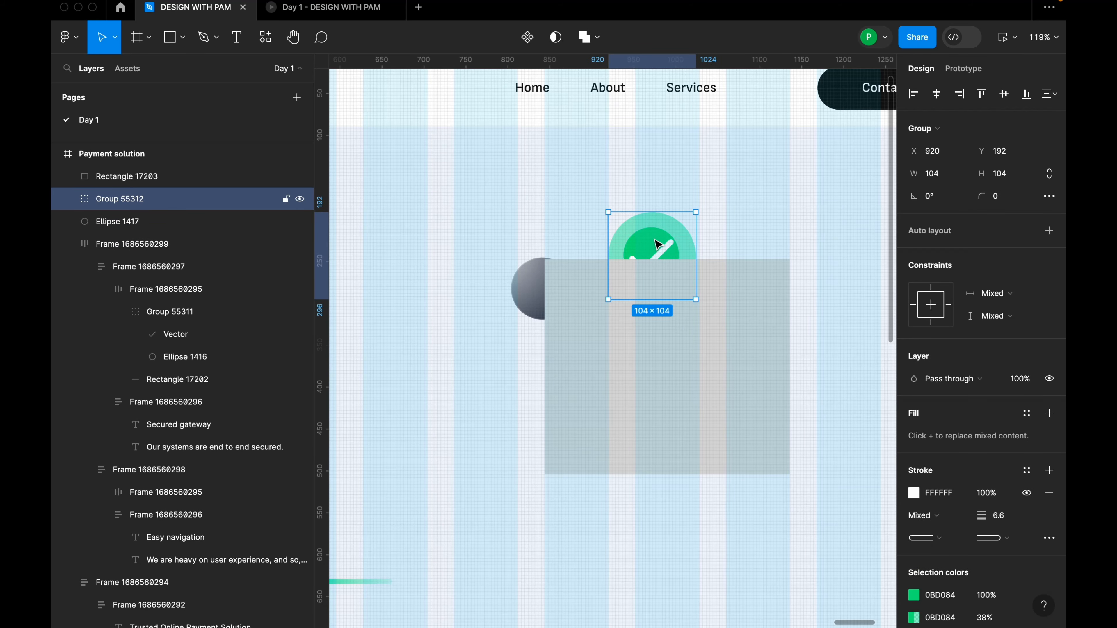
pyautogui.rightClick(662, 250)
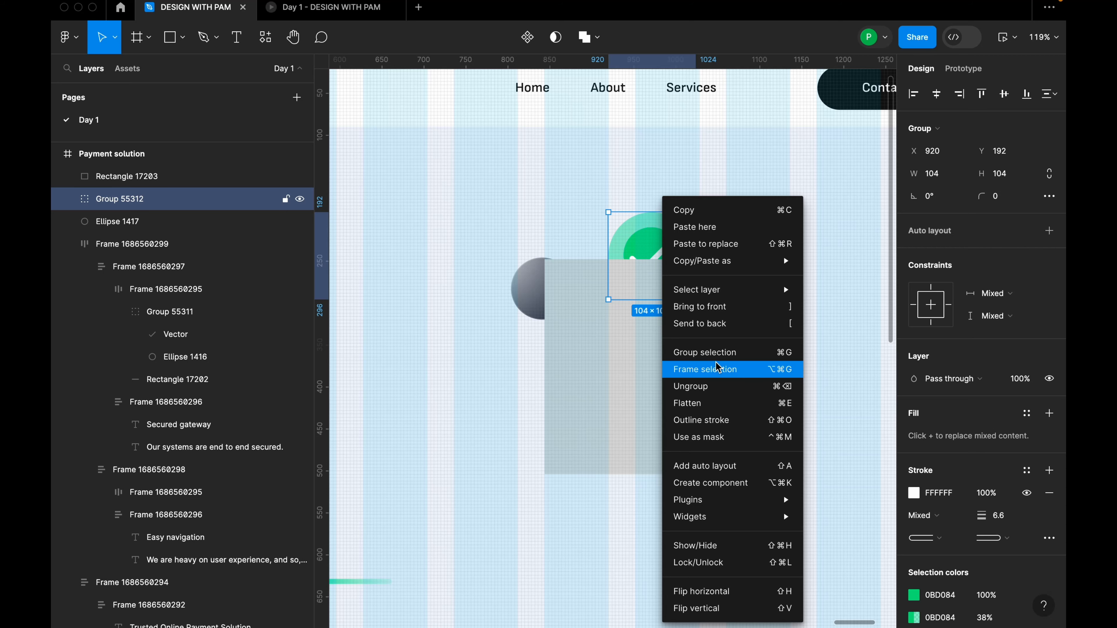
pyautogui.click(718, 386)
pyautogui.scroll(2, 699, 257)
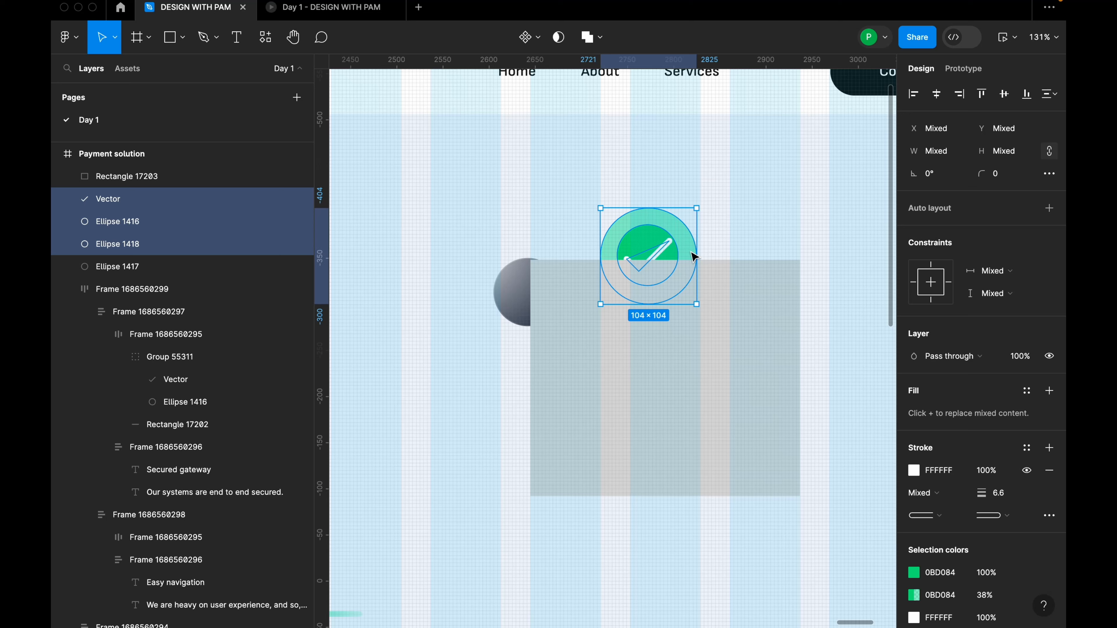
pyautogui.click(708, 247)
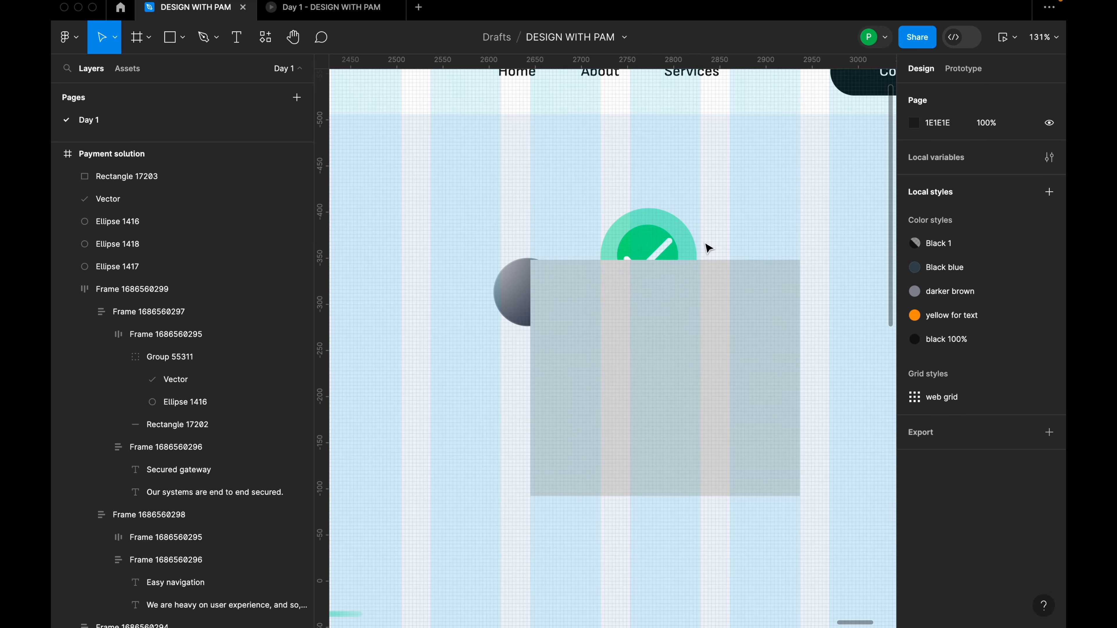
# Bring the white check mark and green circle to the front and nudge them slightly.
pyautogui.click(669, 254)
pyautogui.keyDown('shift'); pyautogui.click(668, 240); pyautogui.keyUp('shift')
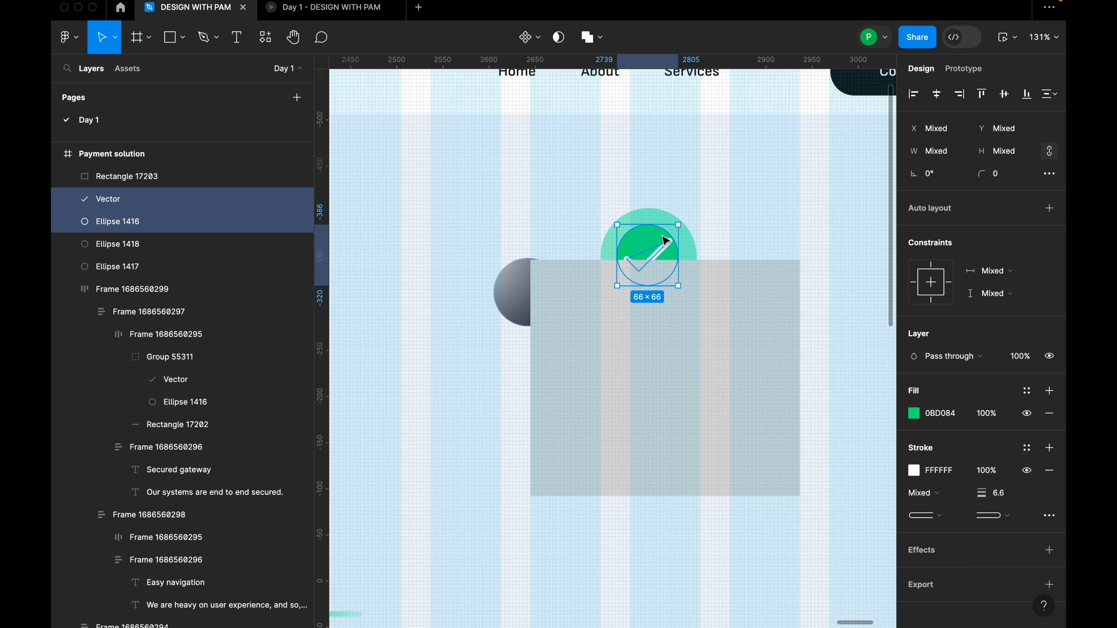
pyautogui.click(706, 252)
pyautogui.click(664, 248)
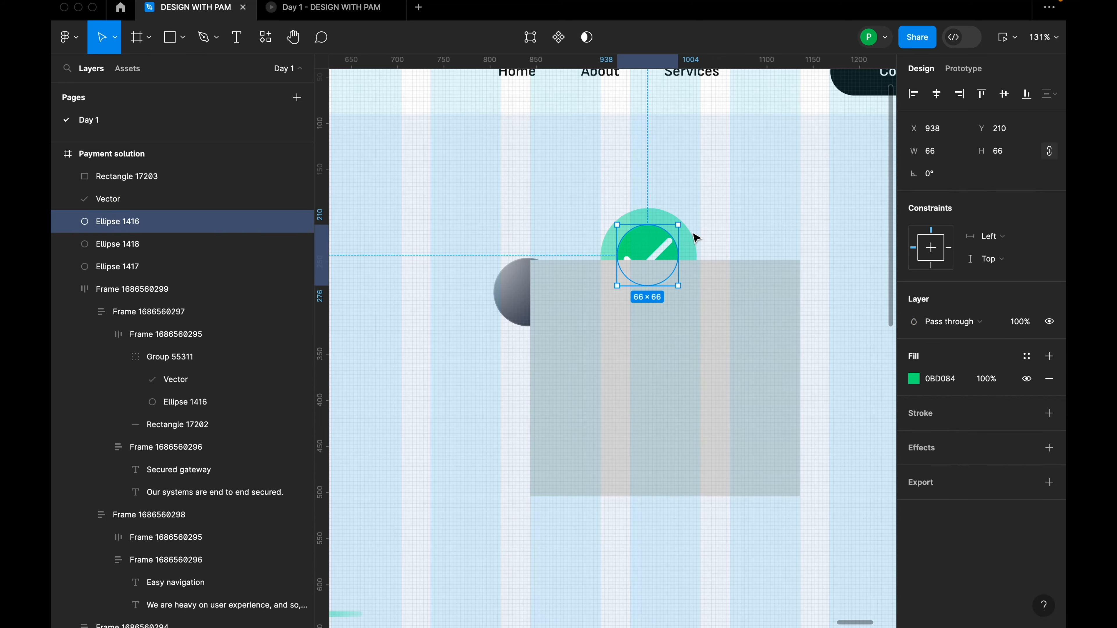
pyautogui.click(709, 246)
pyautogui.click(668, 254)
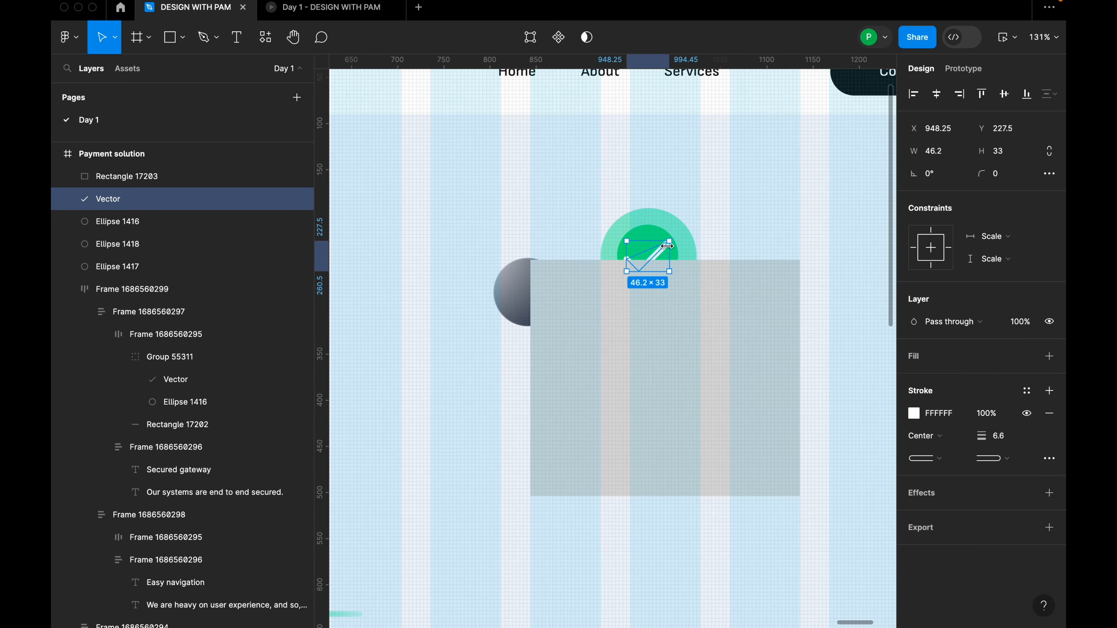
pyautogui.keyDown('shift'); pyautogui.click(672, 248); pyautogui.keyUp('shift')
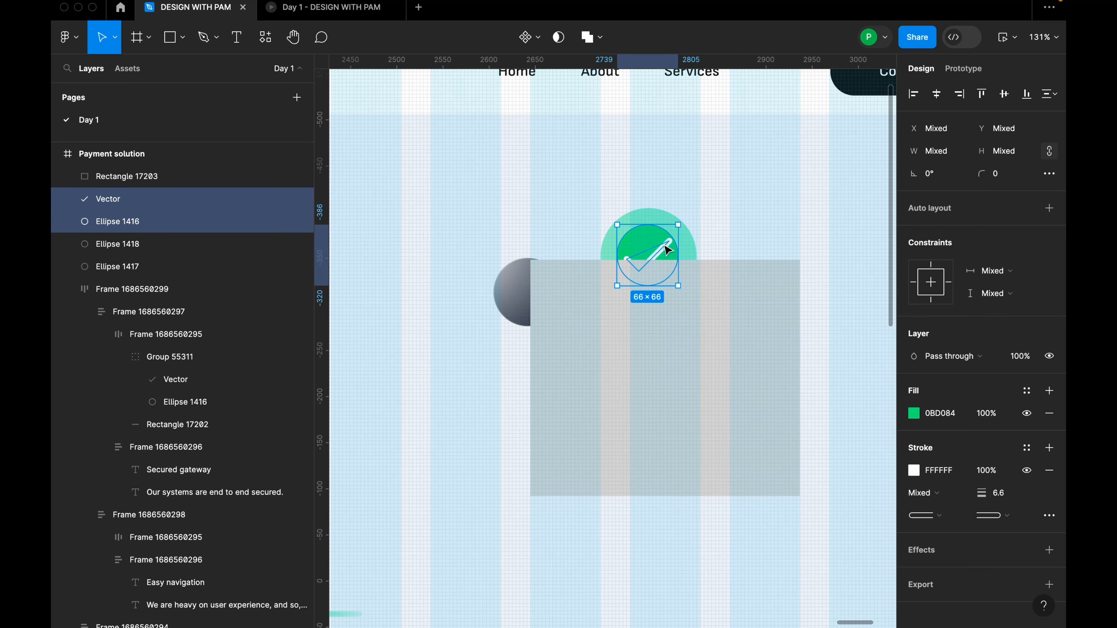
pyautogui.rightClick(665, 248)
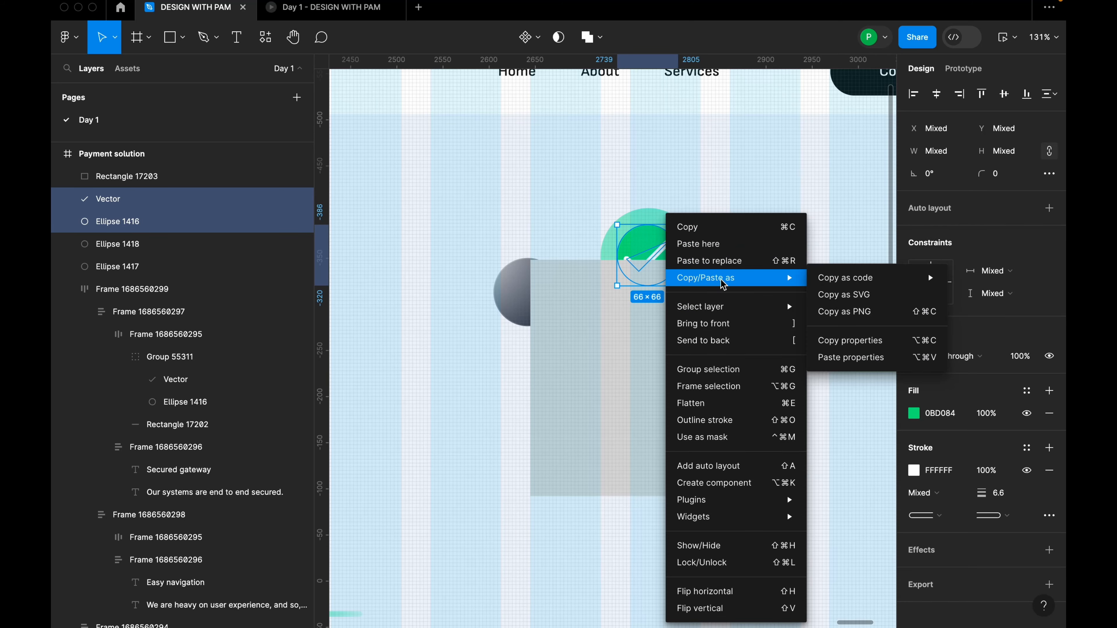
pyautogui.click(729, 328)
pyautogui.moveTo(657, 261); pyautogui.dragTo(658, 266)
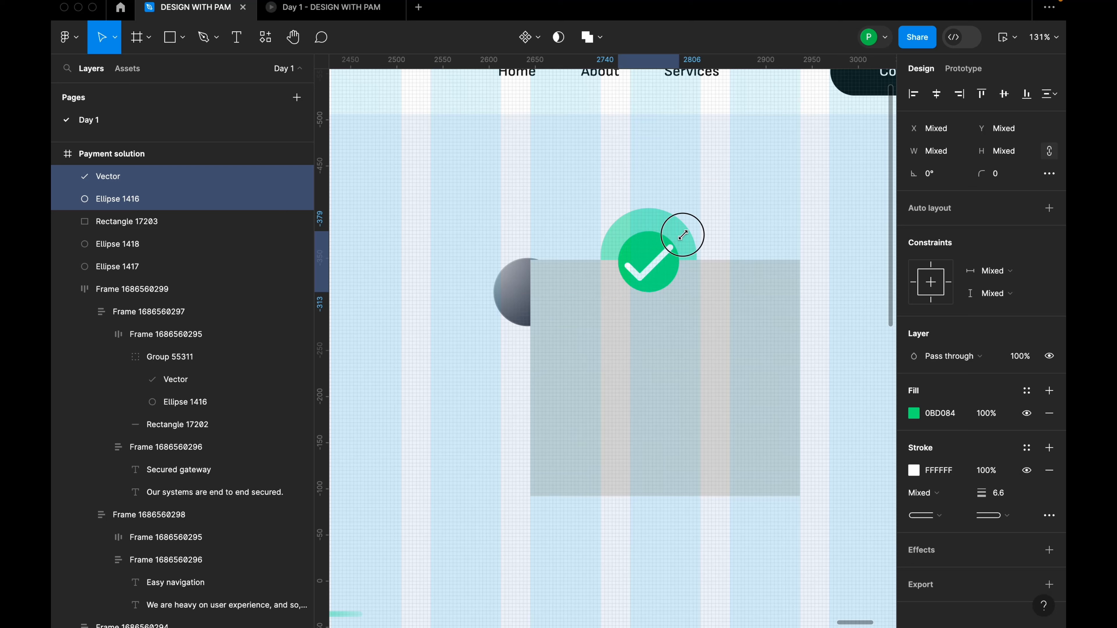
# Bring the grey sphere in front of the rectangle and nudge it down and right.
pyautogui.rightClick(521, 289)
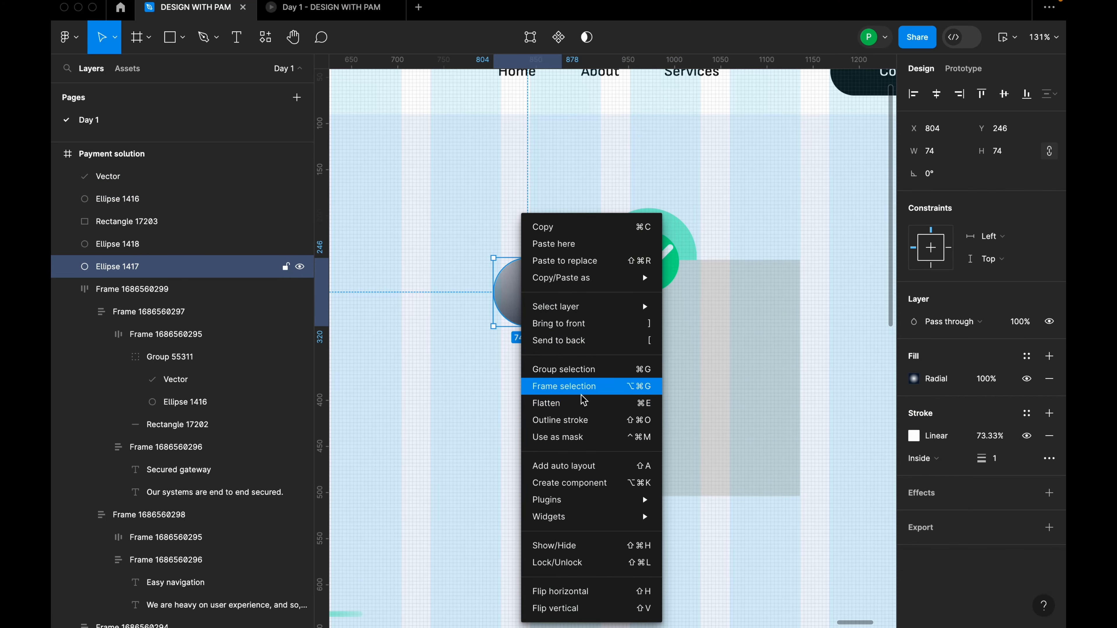
pyautogui.click(585, 324)
pyautogui.moveTo(552, 310); pyautogui.dragTo(555, 331)
pyautogui.click(685, 355)
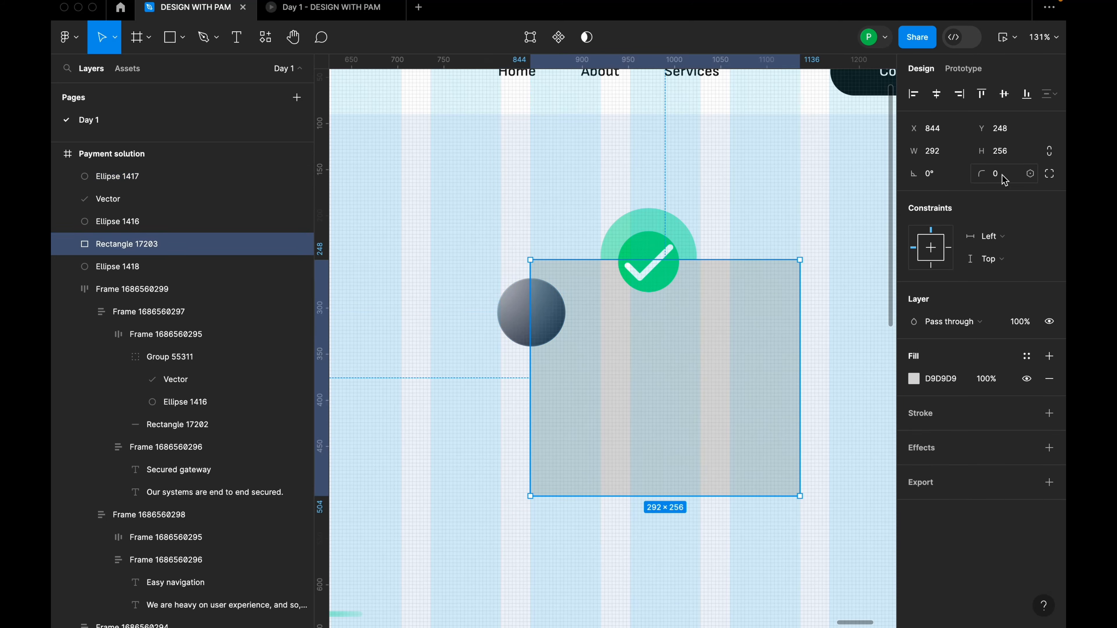
# Set the placeholder rectangle's height to 268 and its fill to dark navy 10142C.
pyautogui.click(1010, 157)
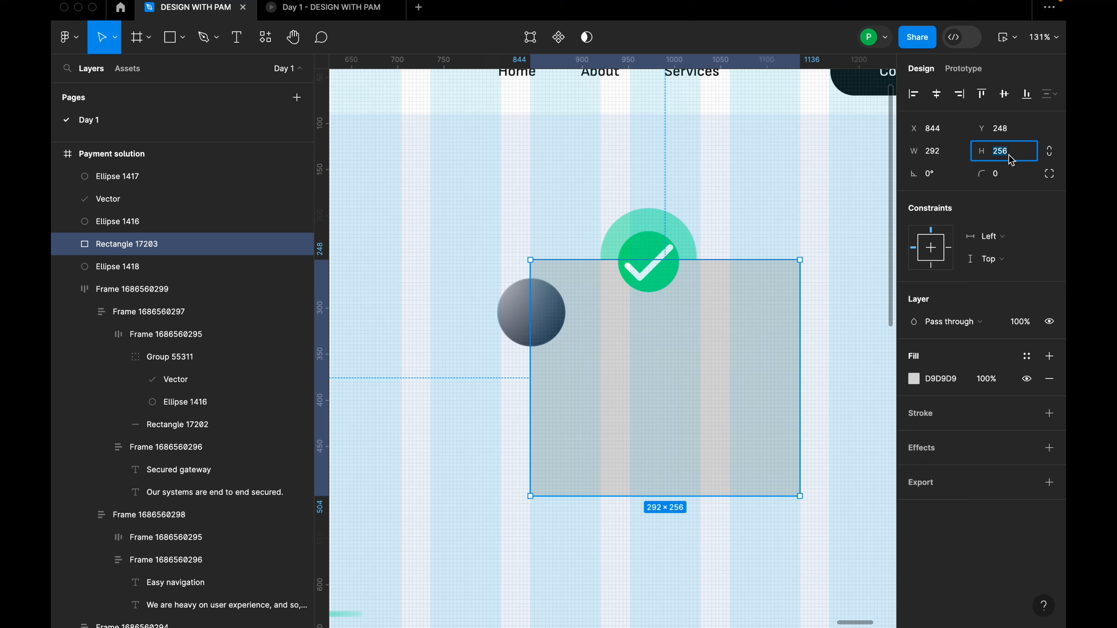
pyautogui.write('2')
pyautogui.press('Return')
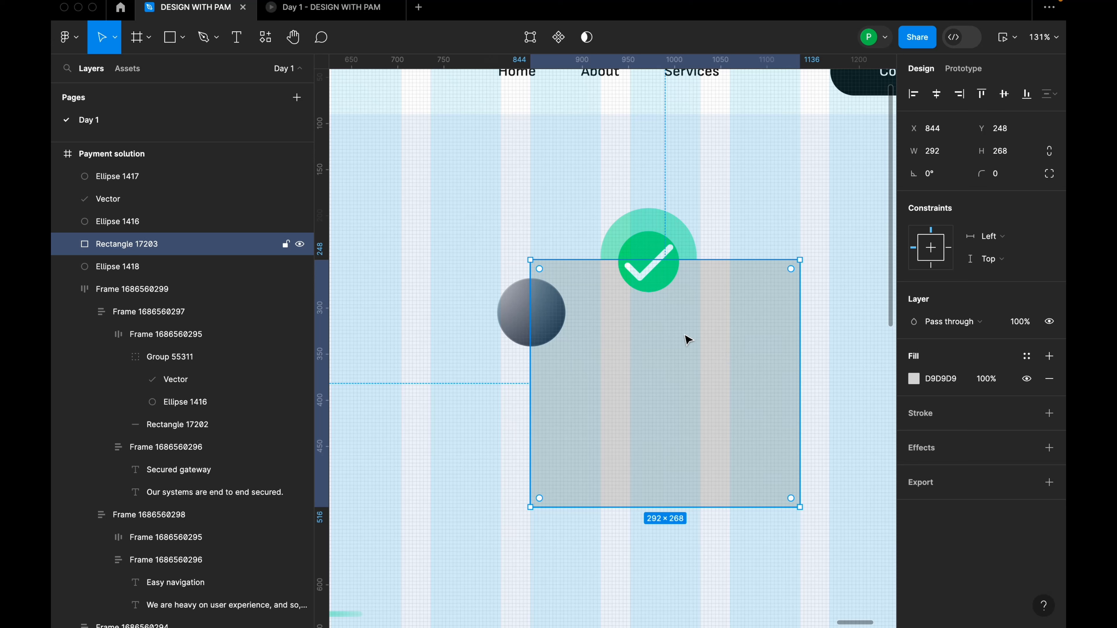
pyautogui.click(960, 380)
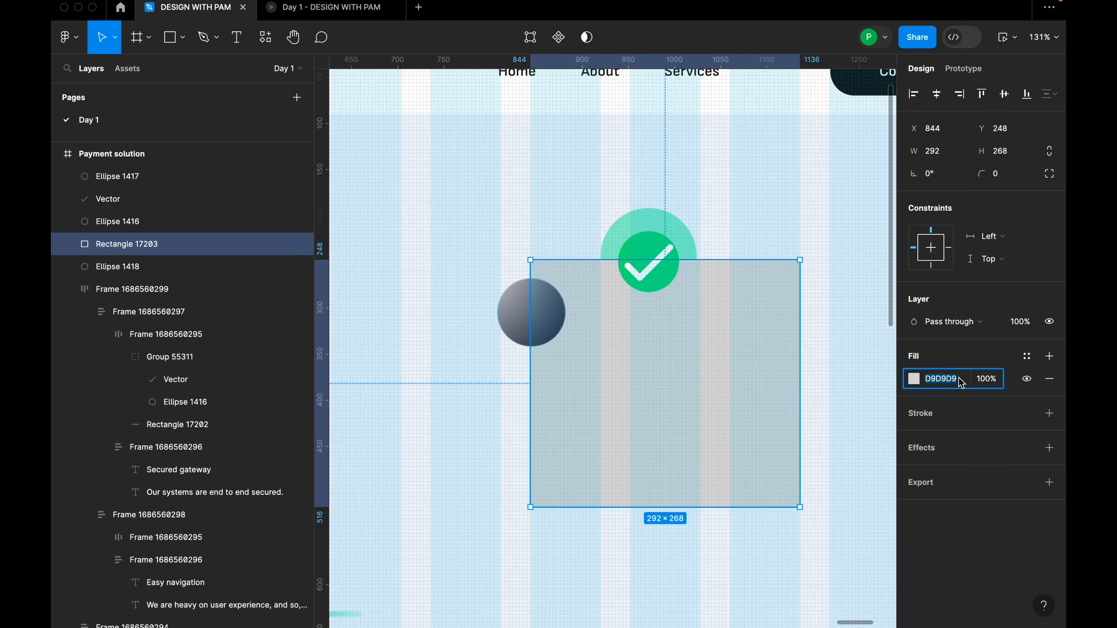
pyautogui.write('10142c')
pyautogui.press('Return')
# Round the rectangle's corners to a radius of 24.
pyautogui.scroll(-3, 489, 347)
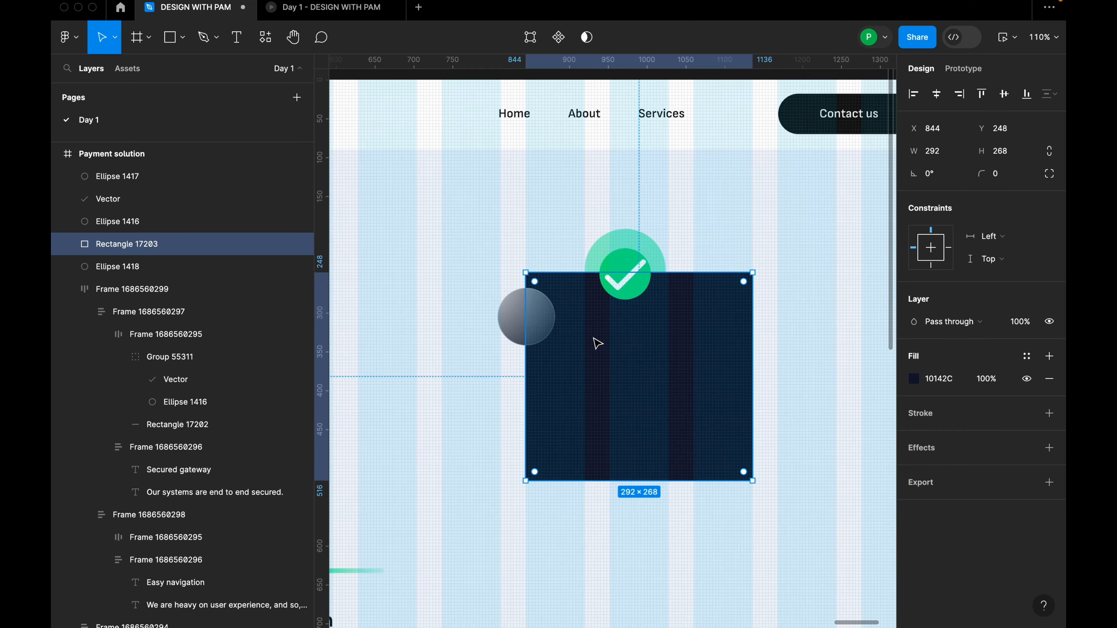
pyautogui.scroll(-2, 598, 343)
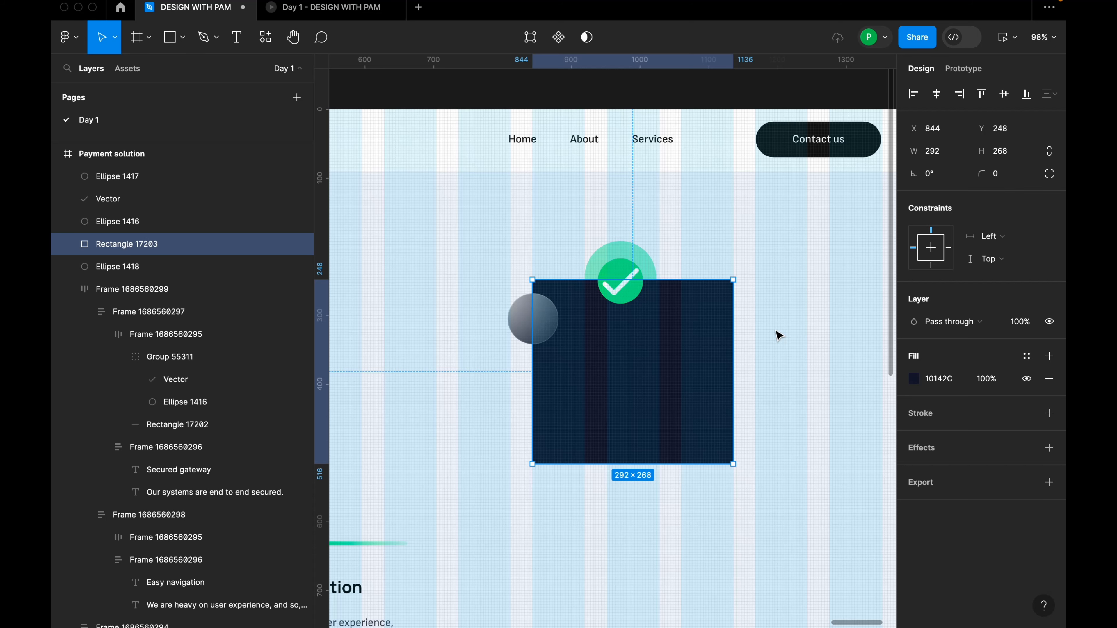
pyautogui.click(1008, 178)
pyautogui.keyDown('ctrl'); pyautogui.scroll(-2, 893, 327); pyautogui.keyUp('ctrl')
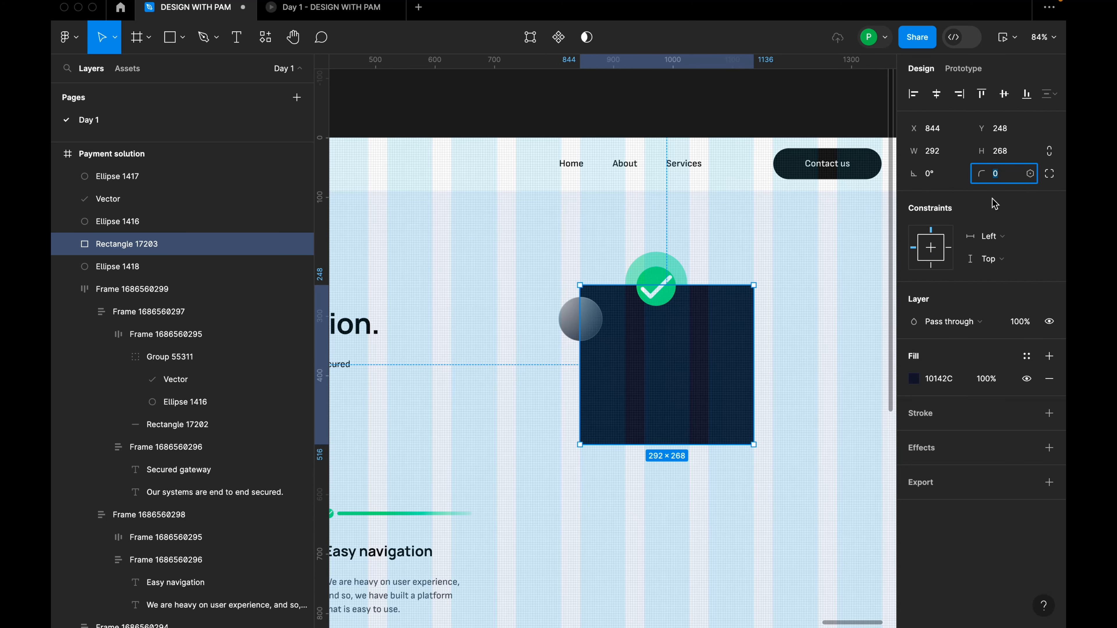
pyautogui.keyDown('ctrl'); pyautogui.scroll(-3, 726, 357); pyautogui.keyUp('ctrl')
pyautogui.write('2')
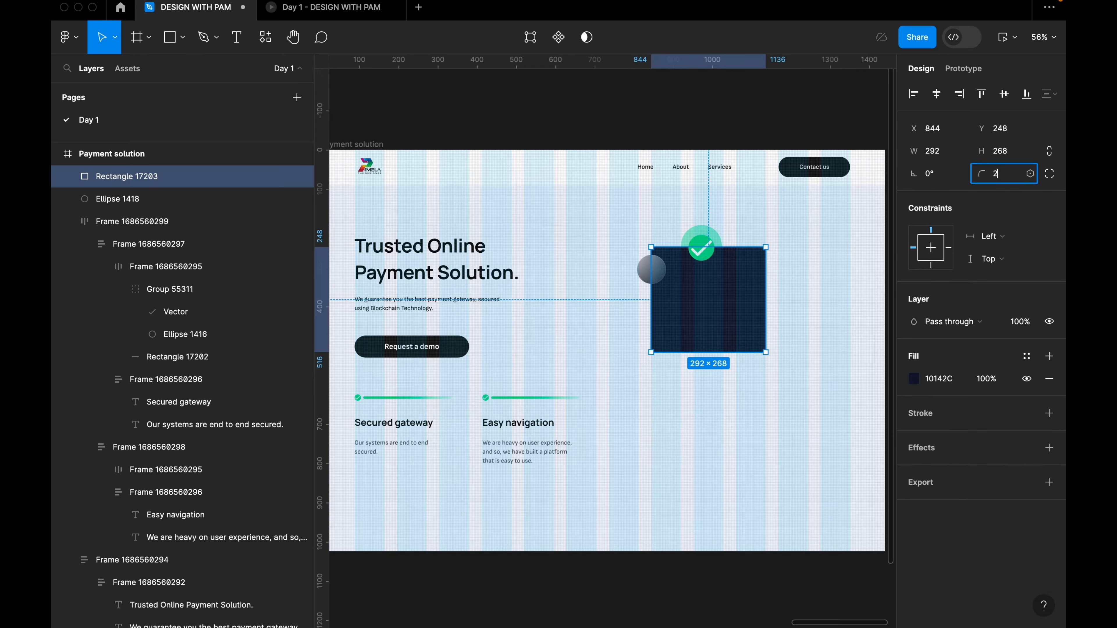
pyautogui.write('4')
pyautogui.press('Return')
pyautogui.click(781, 306)
pyautogui.scroll(5, 769, 315)
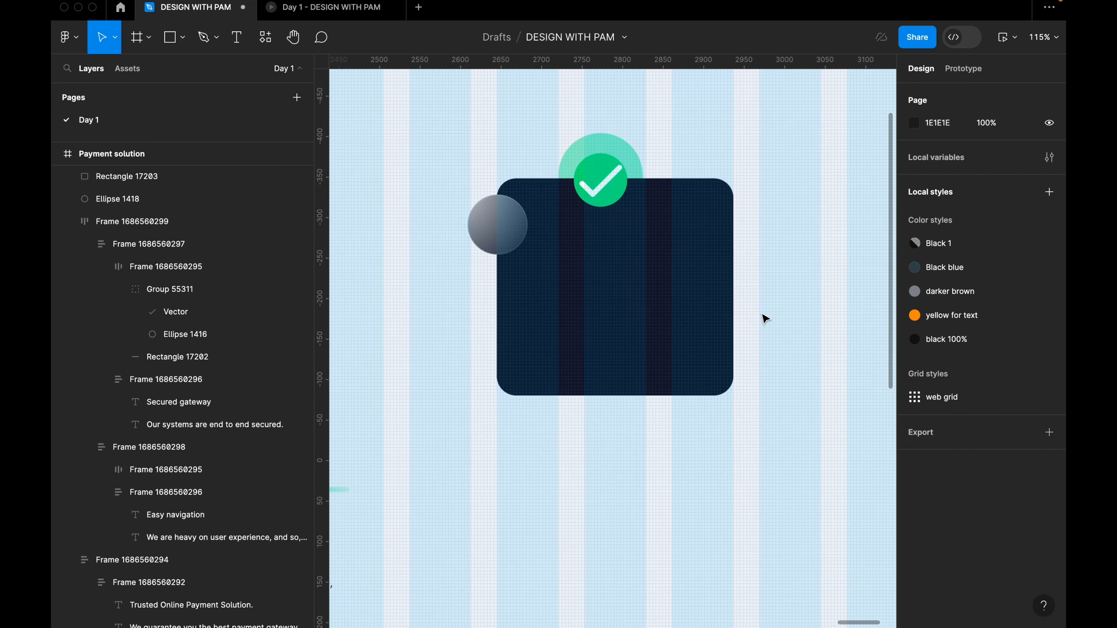
pyautogui.scroll(-6, 765, 319)
pyautogui.scroll(6, 563, 309)
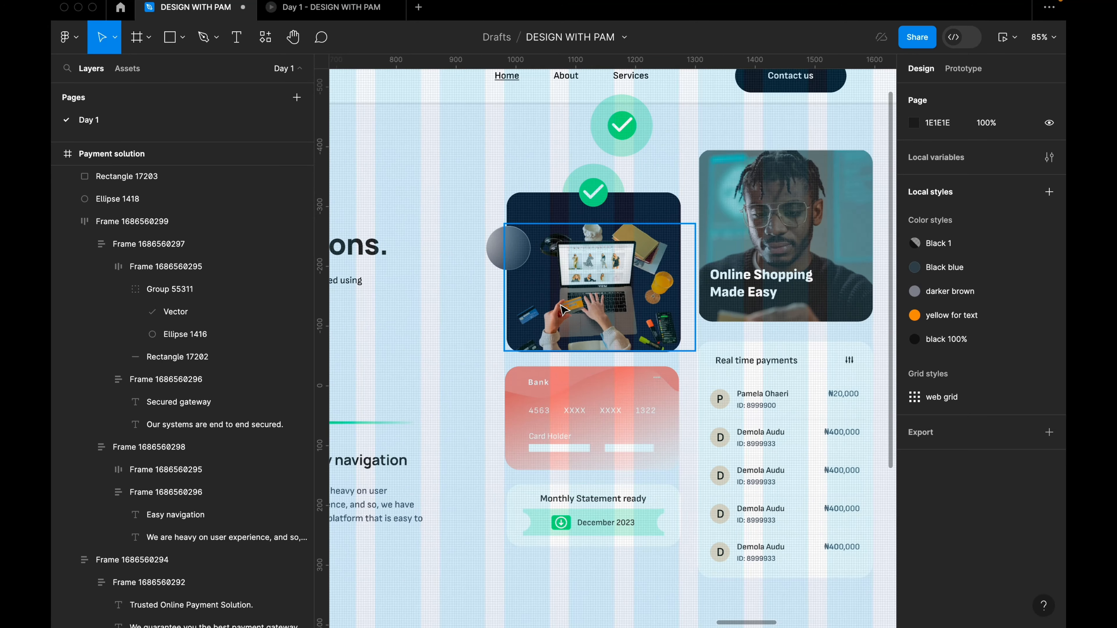
pyautogui.scroll(-6, 564, 309)
pyautogui.scroll(4, 723, 317)
# Launch the Pexels stock photo plugin on the rectangle and move its panel up.
pyautogui.rightClick(594, 272)
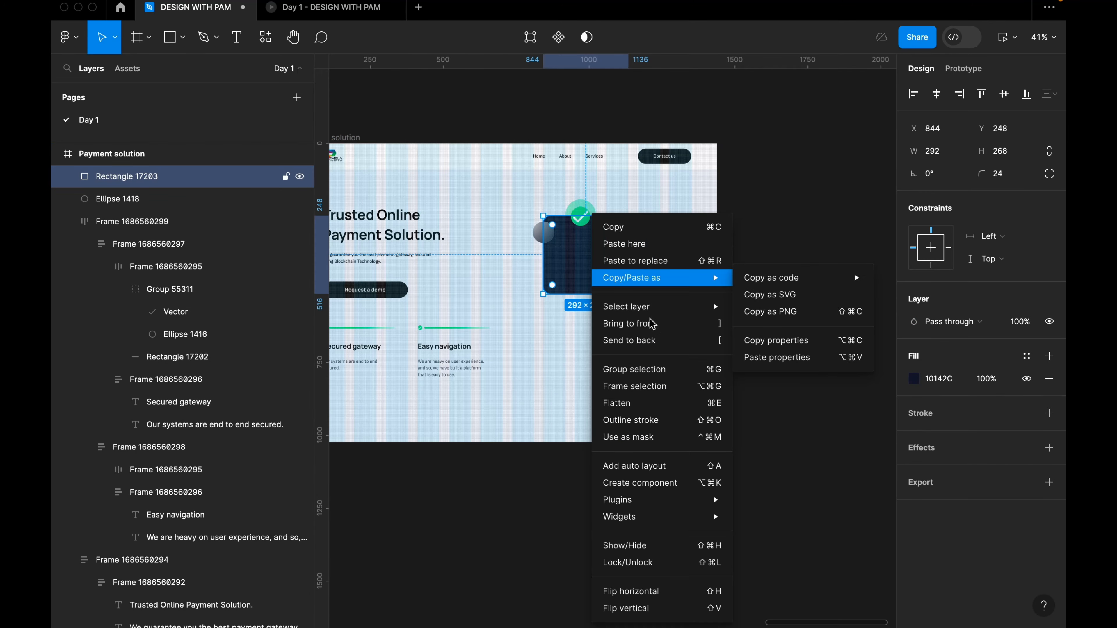
pyautogui.moveTo(646, 502)
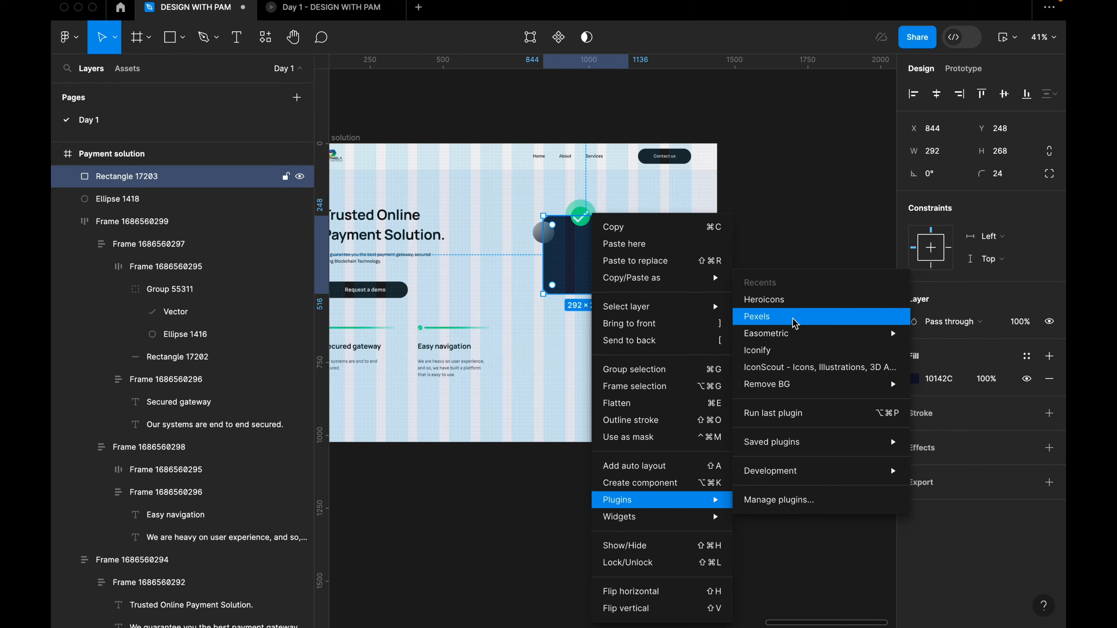
pyautogui.click(795, 323)
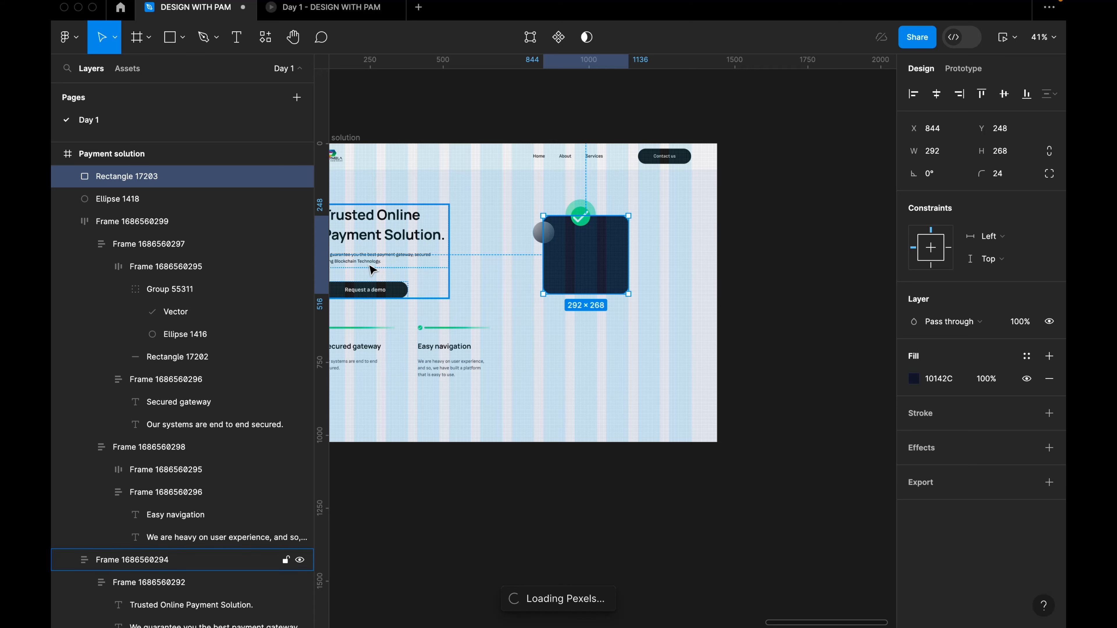
pyautogui.moveTo(220, 137); pyautogui.dragTo(221, 122)
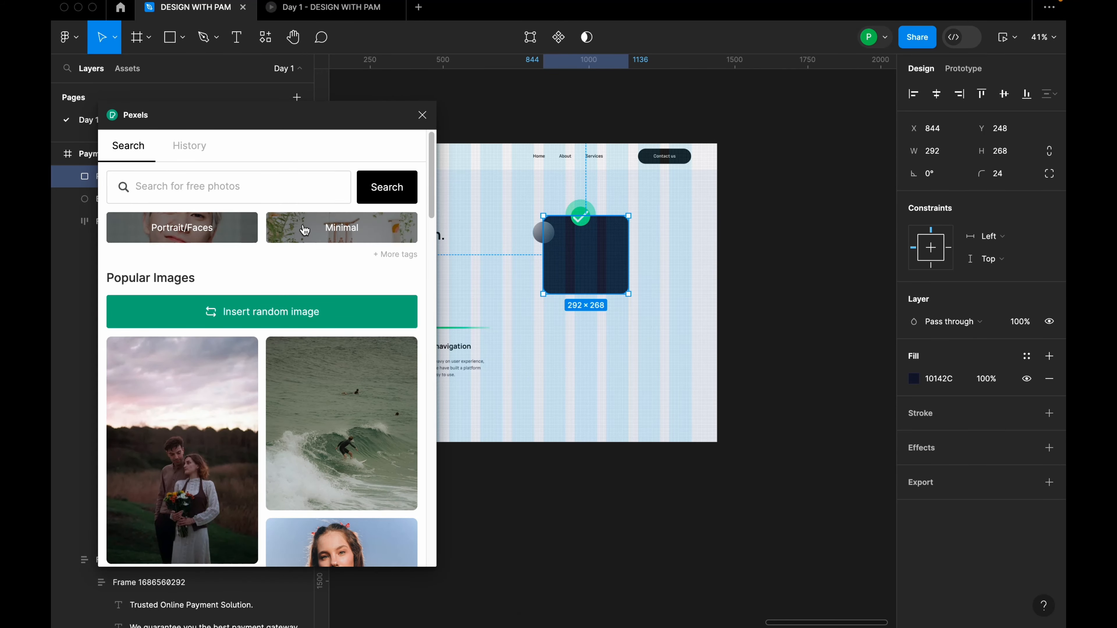
# Browse the Pexels photos tagged Minimal and select the search term.
pyautogui.click(320, 233)
pyautogui.scroll(-8, 329, 359)
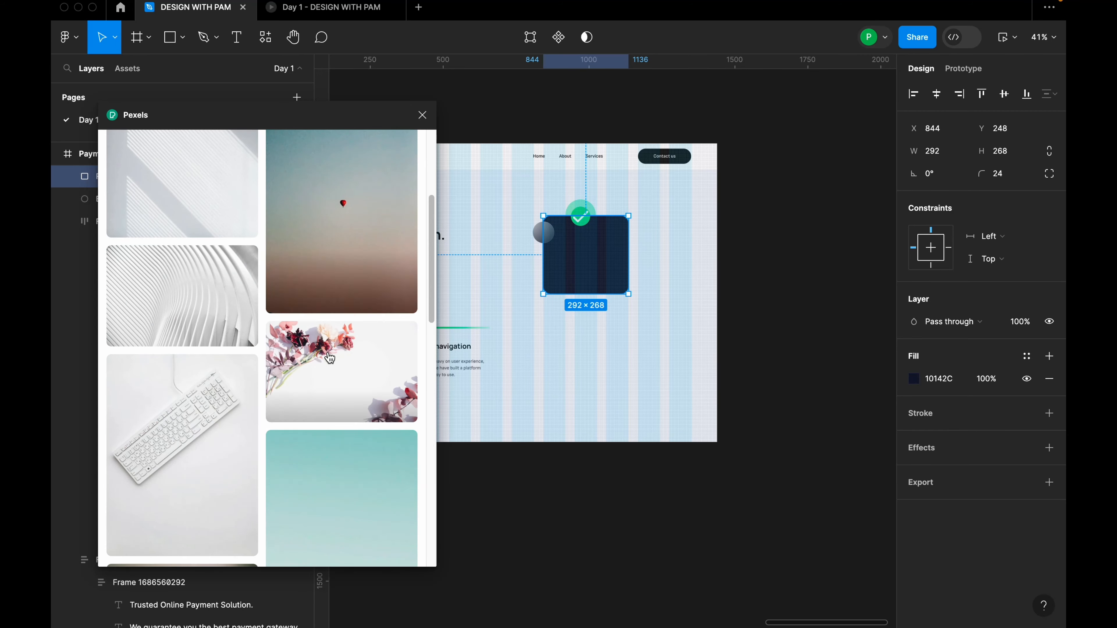
pyautogui.scroll(-8, 330, 359)
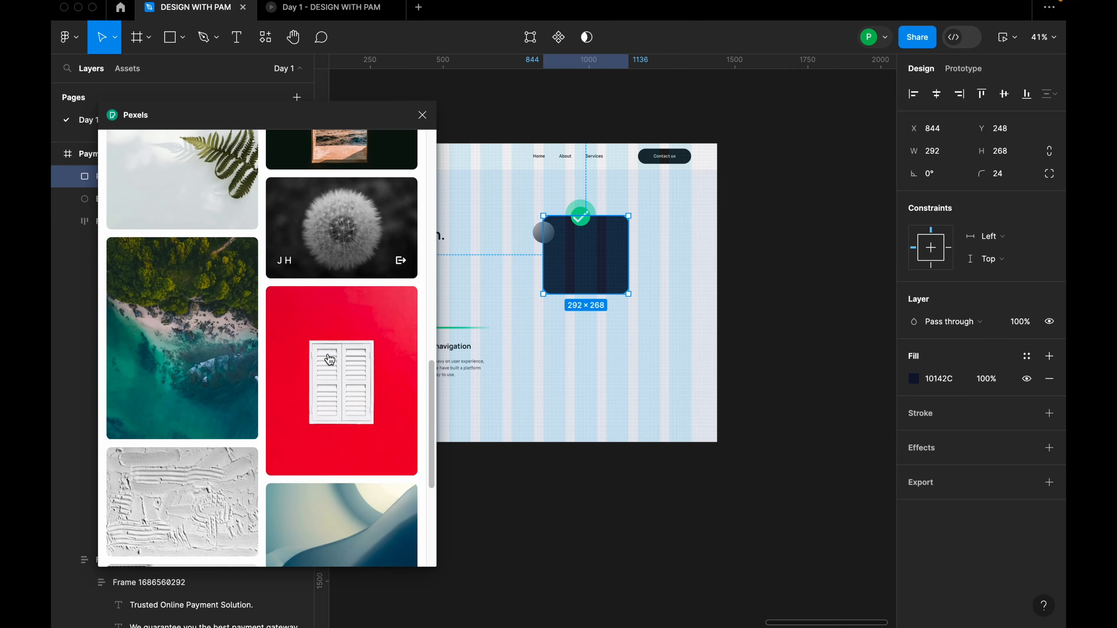
pyautogui.scroll(15, 330, 358)
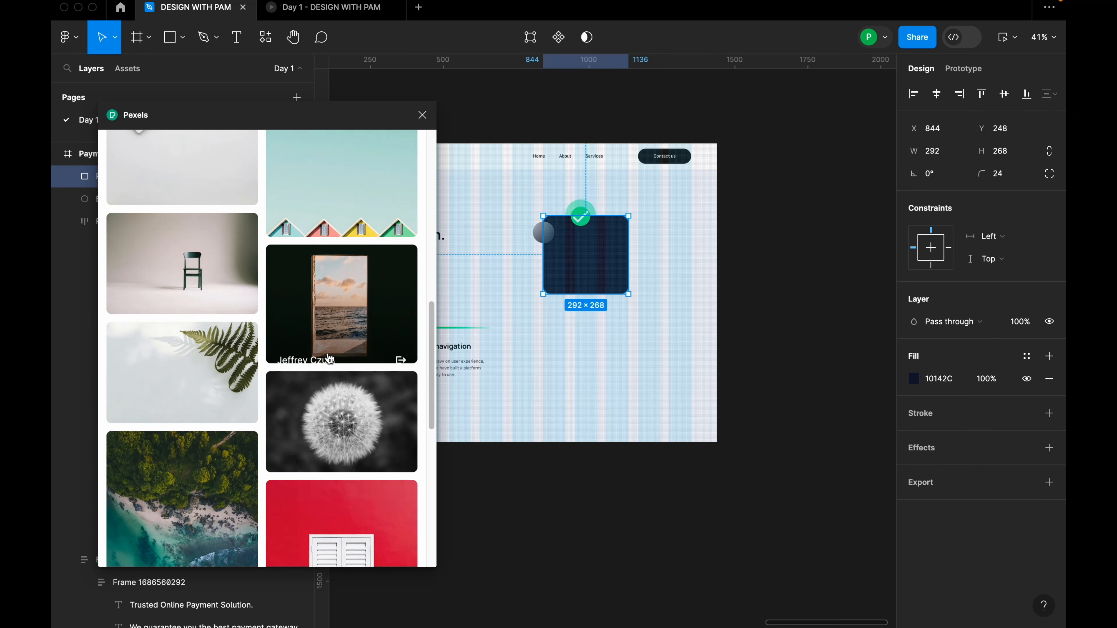
pyautogui.doubleClick(169, 187)
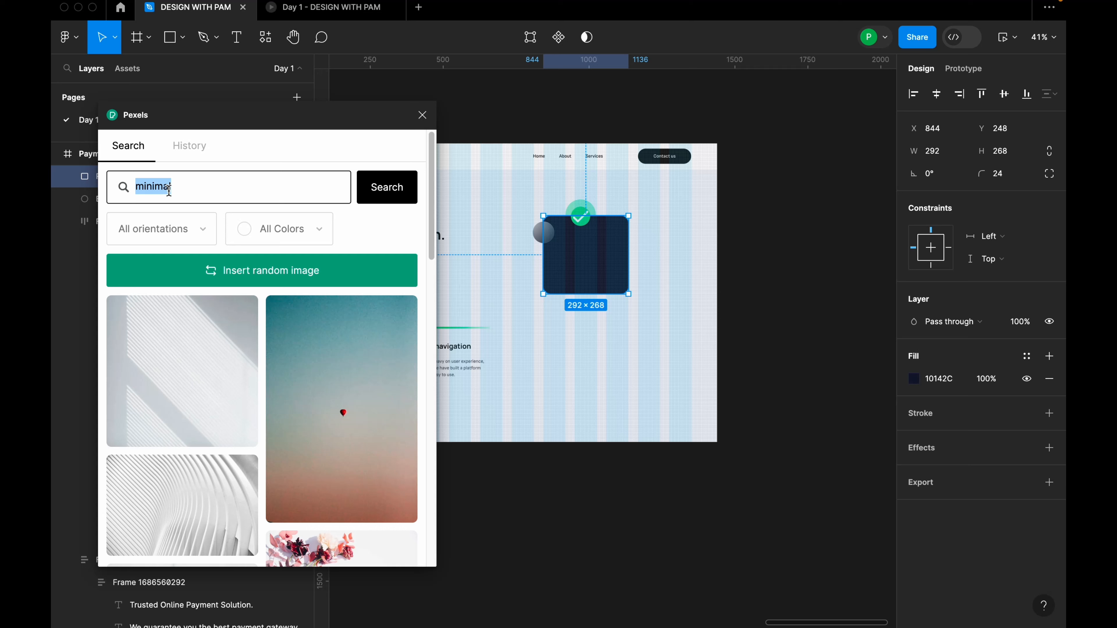
# Search Pexels for 'laptop' and scroll through the resulting workspace photos.
pyautogui.write('laptop')
pyautogui.press('Return')
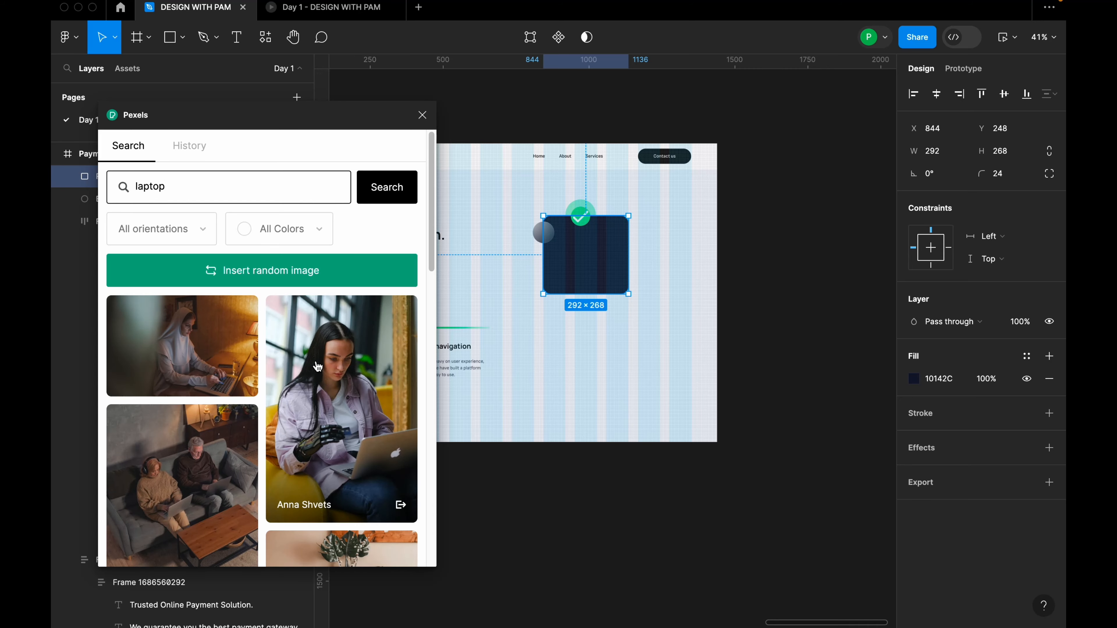
pyautogui.scroll(-10, 317, 366)
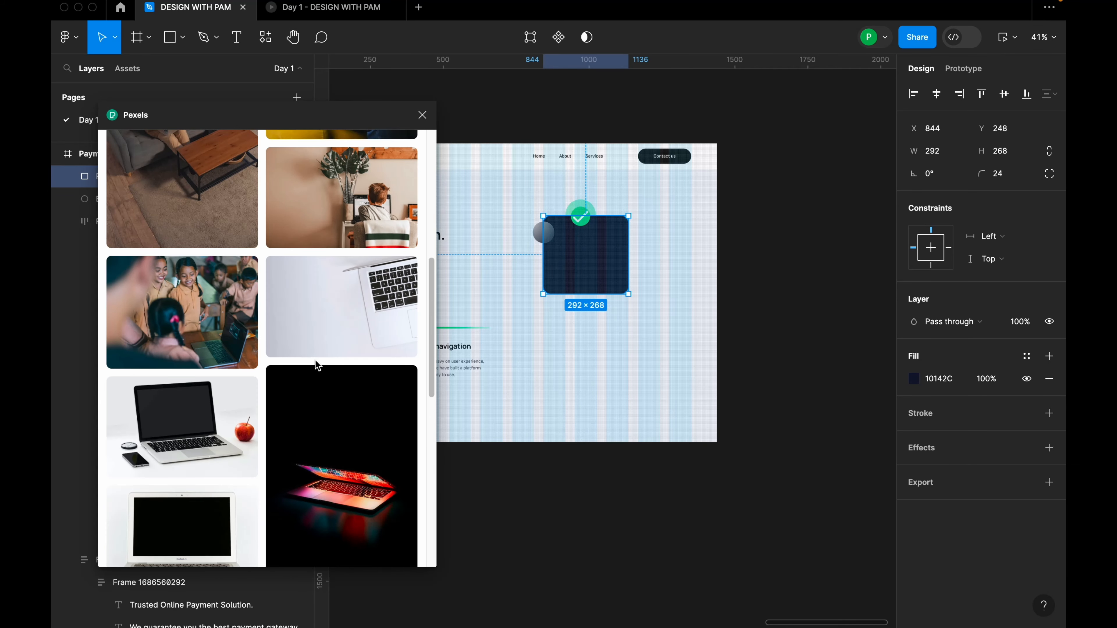
pyautogui.scroll(-5, 318, 366)
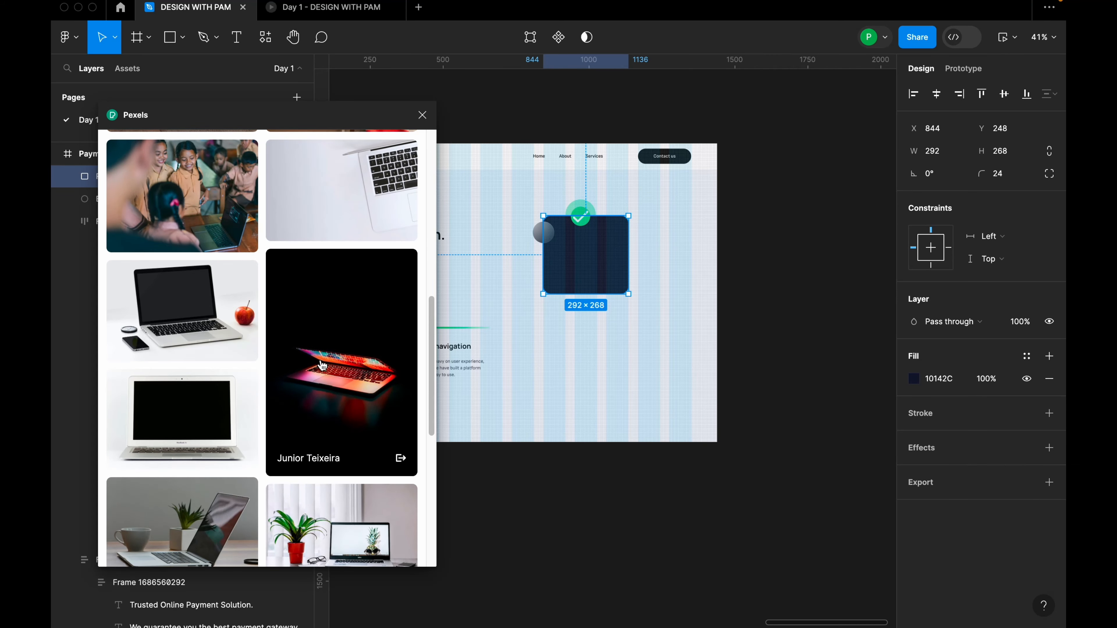
pyautogui.scroll(-12, 322, 365)
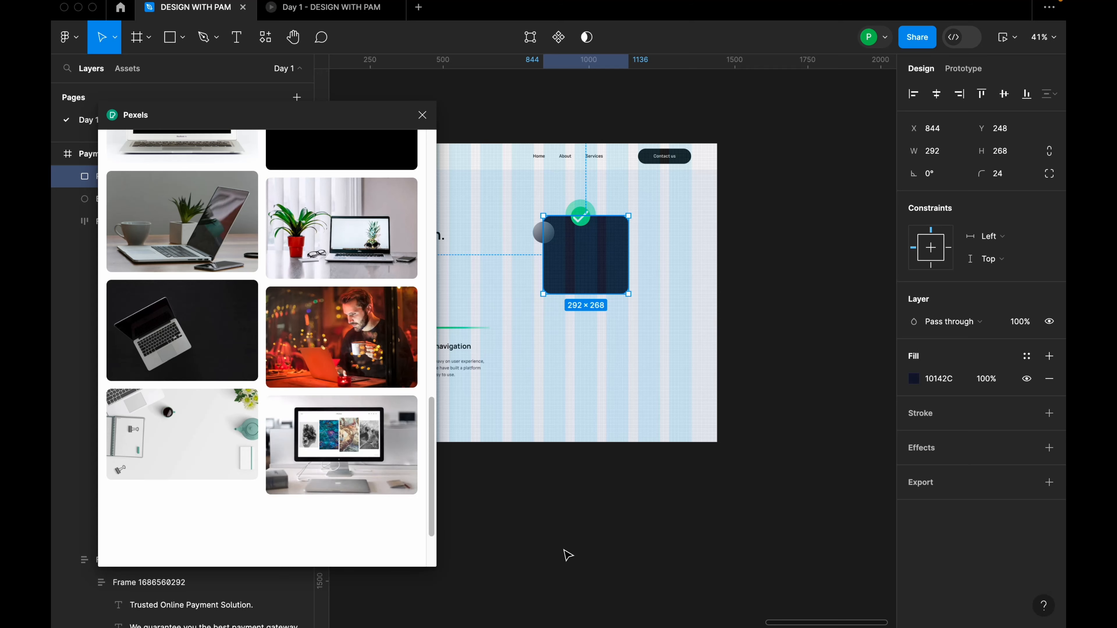
pyautogui.moveTo(538, 627)
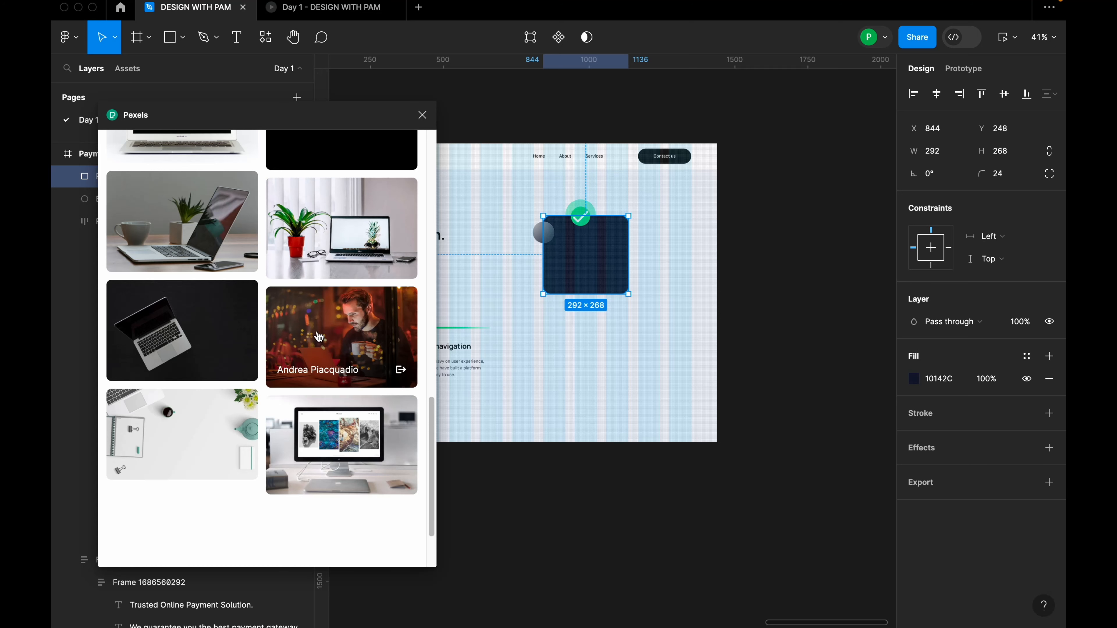
pyautogui.scroll(-2, 188, 330)
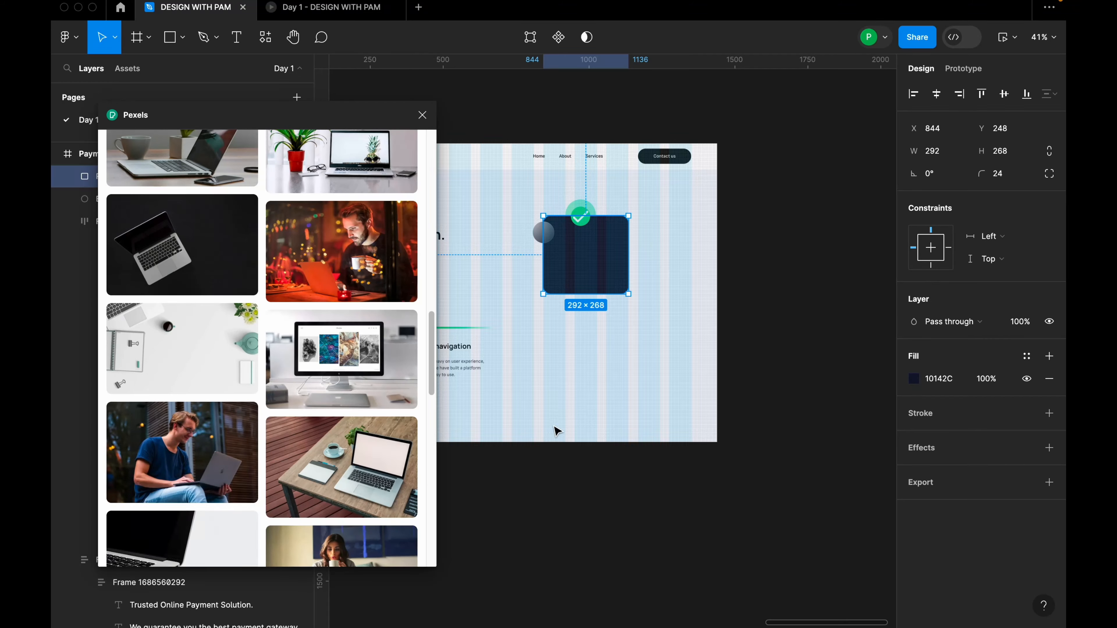
pyautogui.click(567, 410)
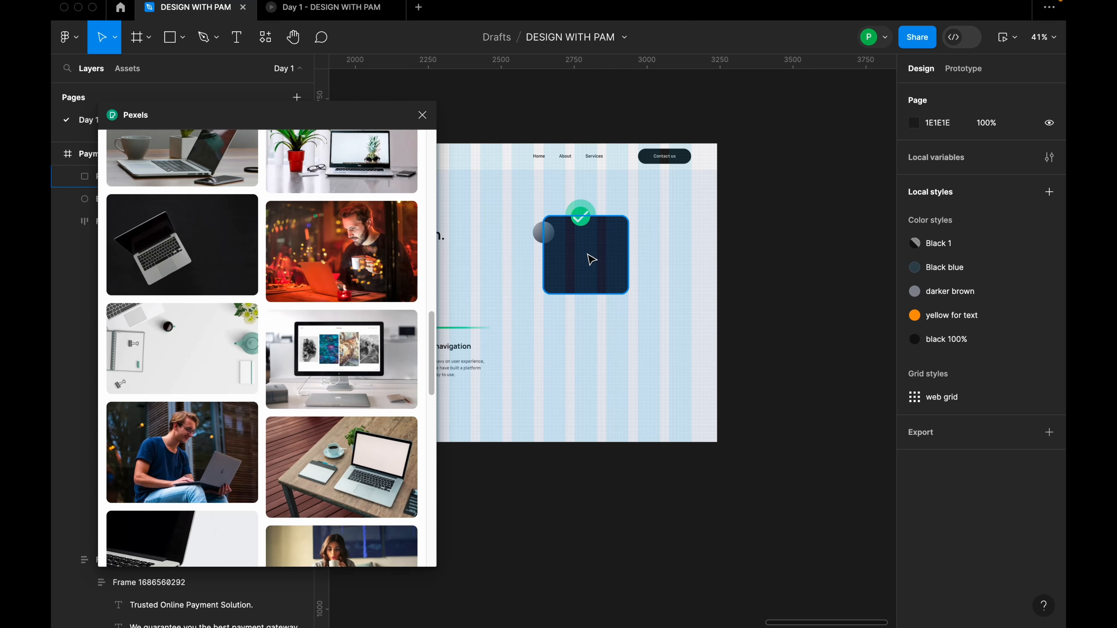
# Insert the Pexels photo of the man with a laptop and remove its background.
pyautogui.click(204, 465)
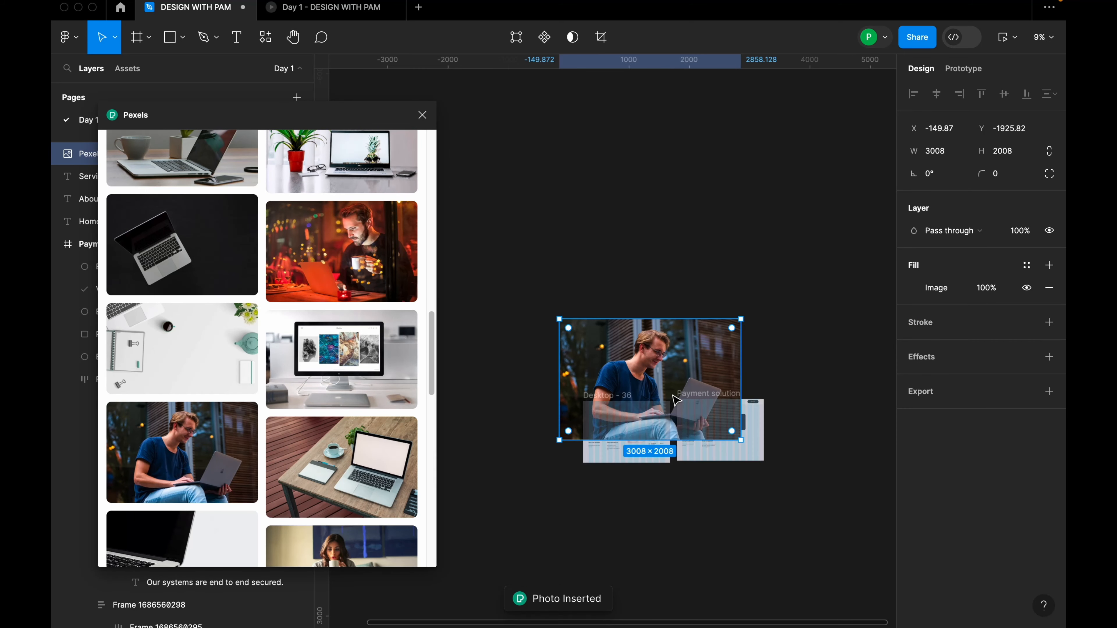
pyautogui.moveTo(676, 400); pyautogui.dragTo(676, 311)
pyautogui.rightClick(682, 233)
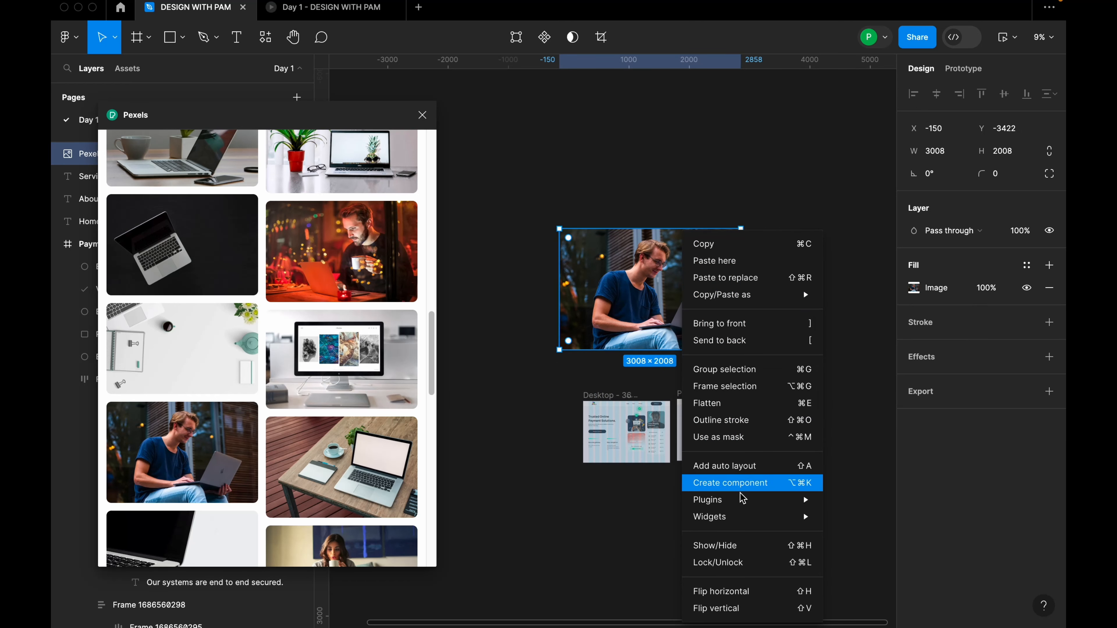
pyautogui.moveTo(742, 500)
pyautogui.moveTo(865, 335)
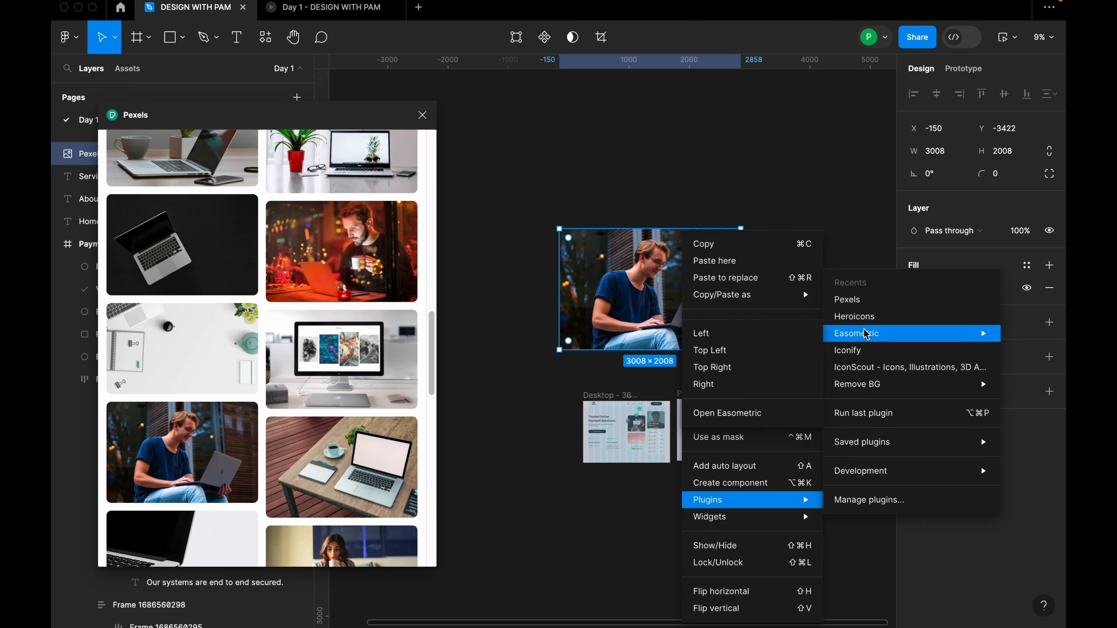
pyautogui.moveTo(882, 388)
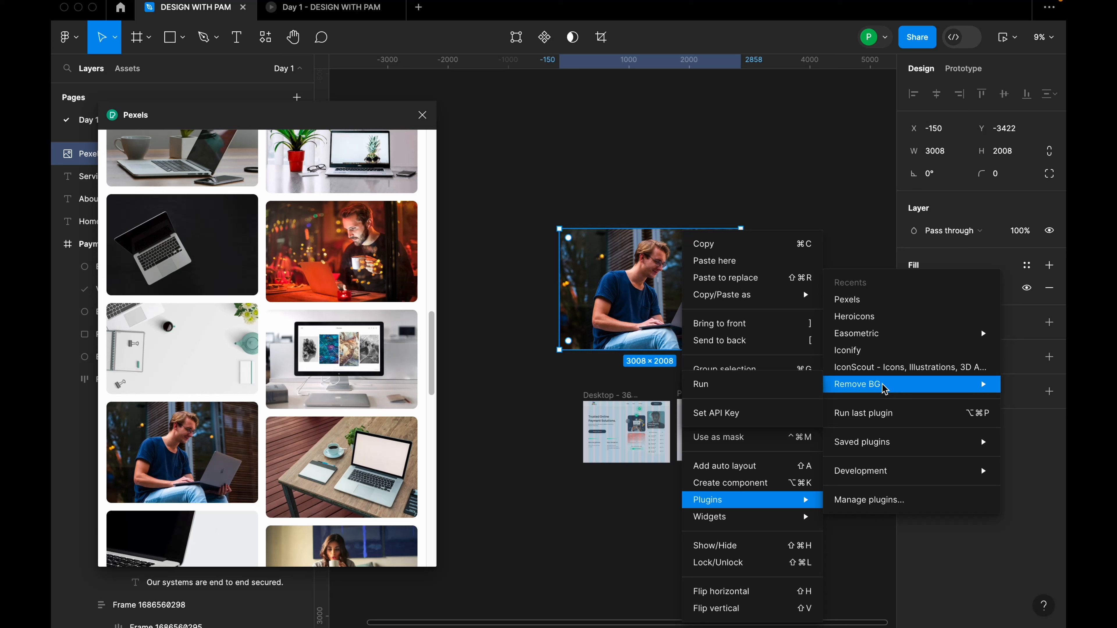
pyautogui.click(785, 386)
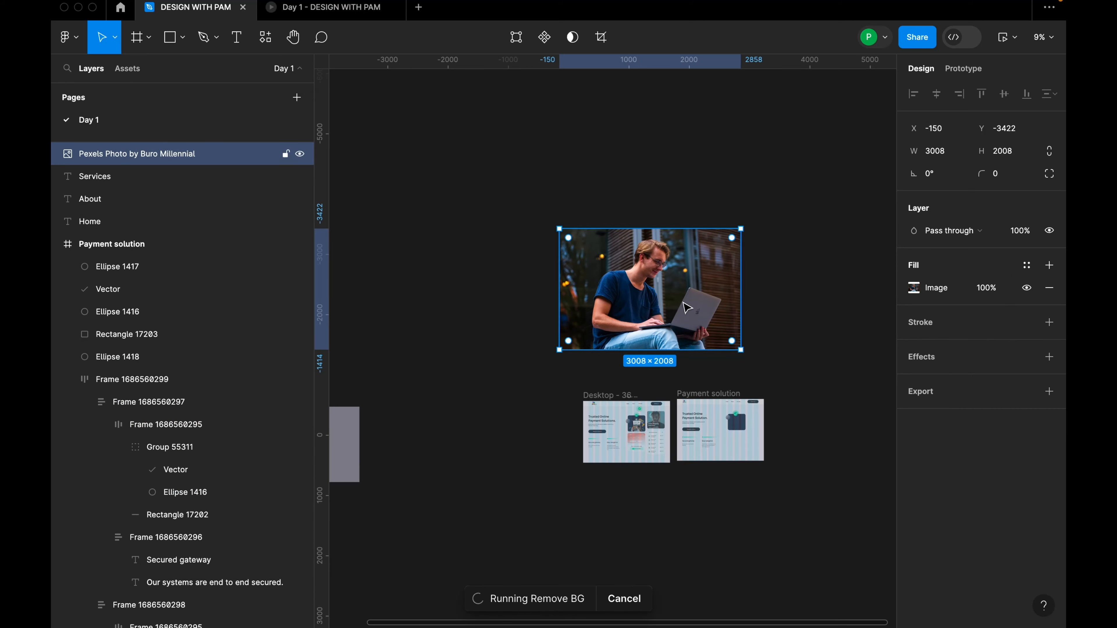
pyautogui.scroll(3, 779, 432)
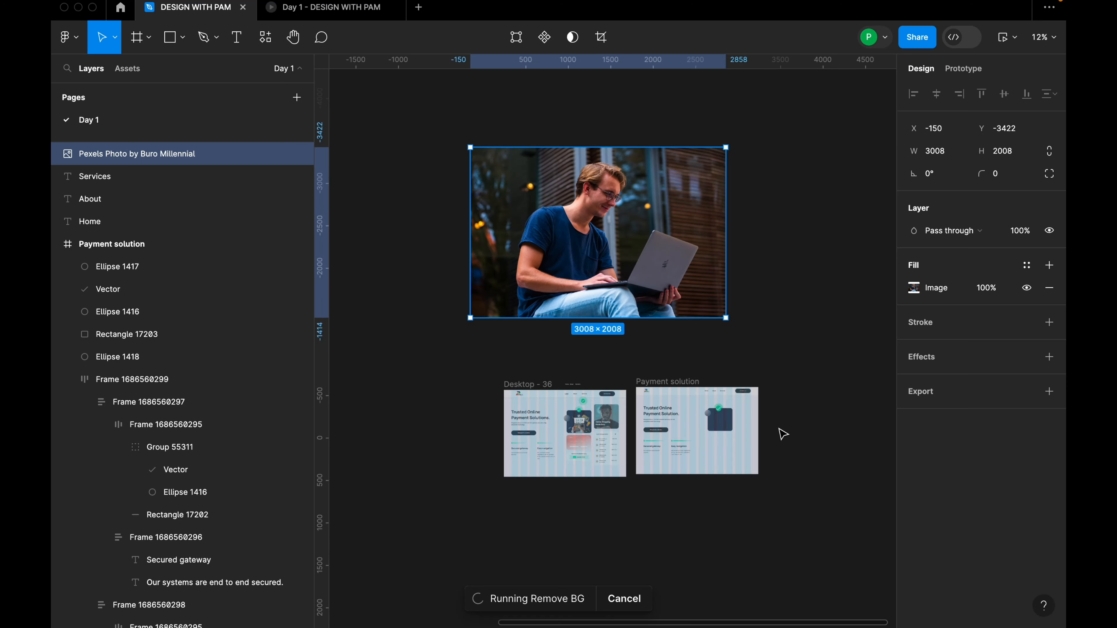
pyautogui.scroll(1, 689, 314)
pyautogui.scroll(-3, 691, 305)
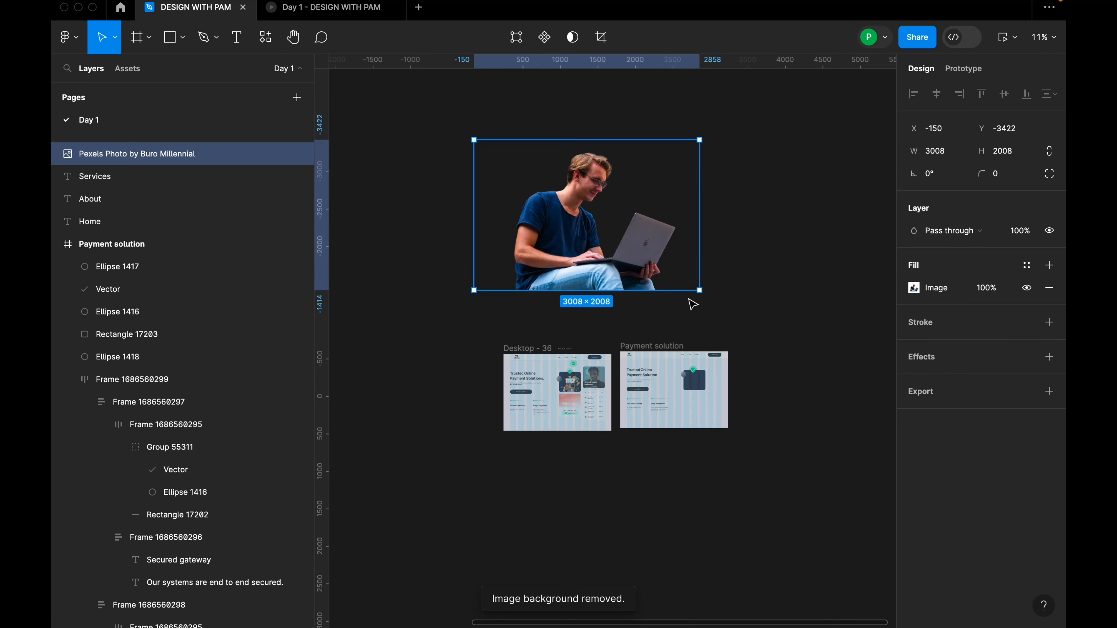
# Scale the cut-out photo down to about 360×240 and place it over the dark card.
pyautogui.press('k')
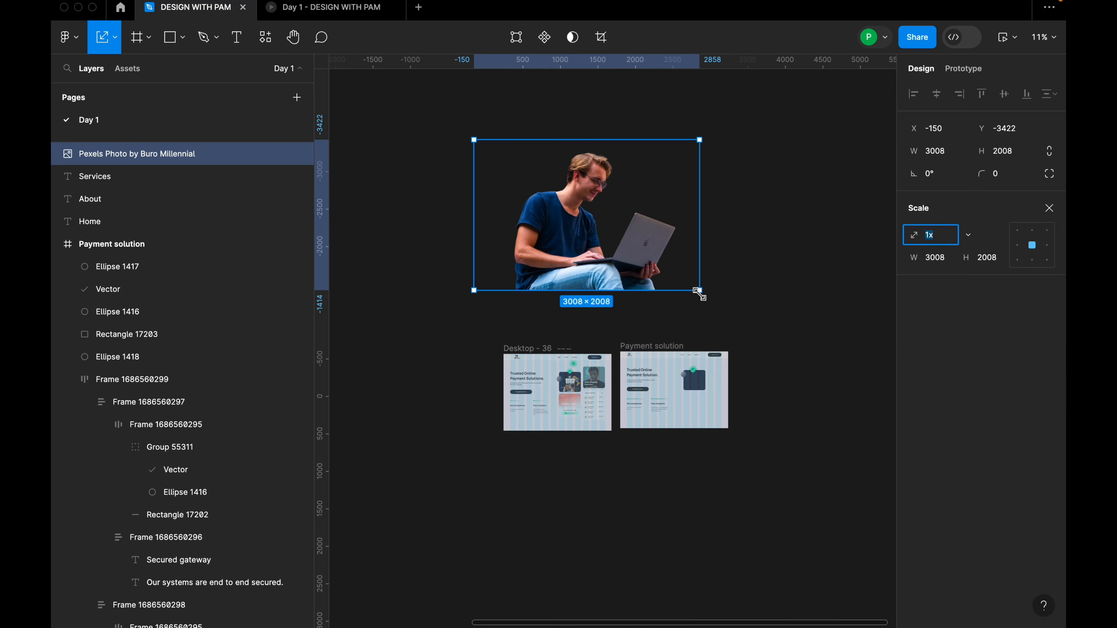
pyautogui.moveTo(699, 291); pyautogui.dragTo(690, 347)
pyautogui.scroll(5, 709, 398)
pyautogui.scroll(5, 693, 352)
pyautogui.moveTo(797, 415); pyautogui.dragTo(707, 365)
pyautogui.moveTo(636, 334); pyautogui.dragTo(650, 381)
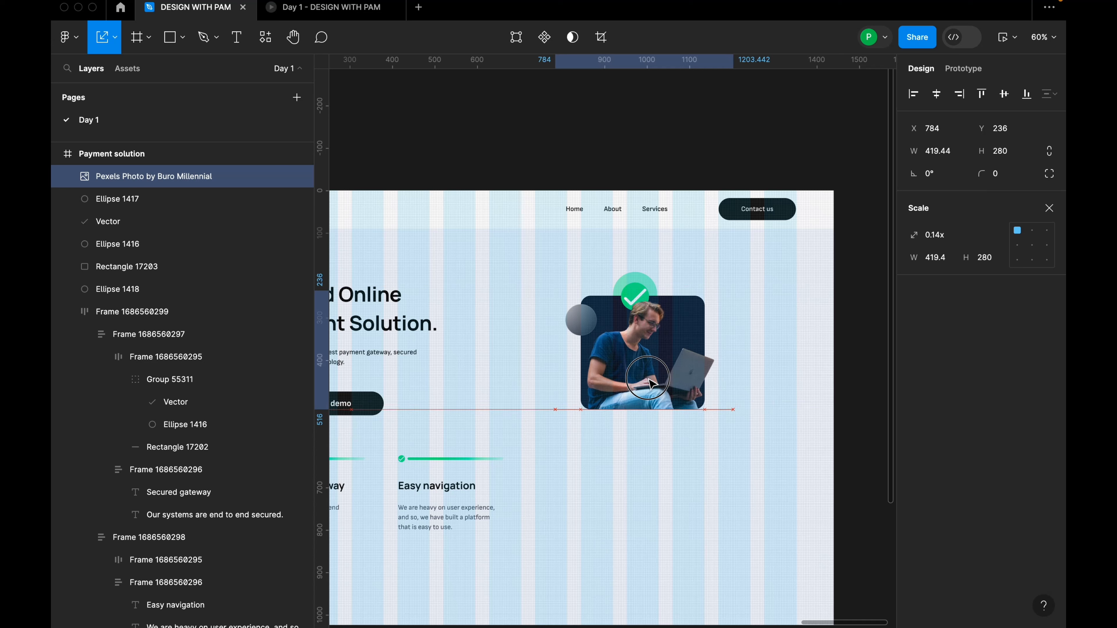
pyautogui.moveTo(732, 409); pyautogui.dragTo(638, 399)
pyautogui.scroll(5, 660, 393)
pyautogui.scroll(-3, 610, 308)
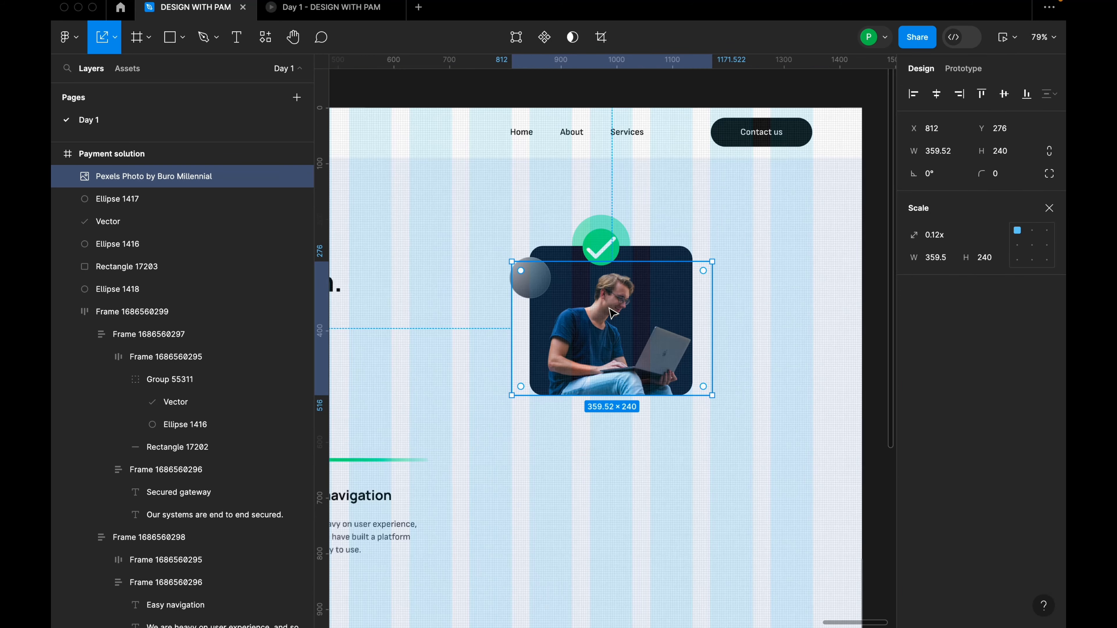
pyautogui.click(788, 414)
pyautogui.scroll(-5, 785, 415)
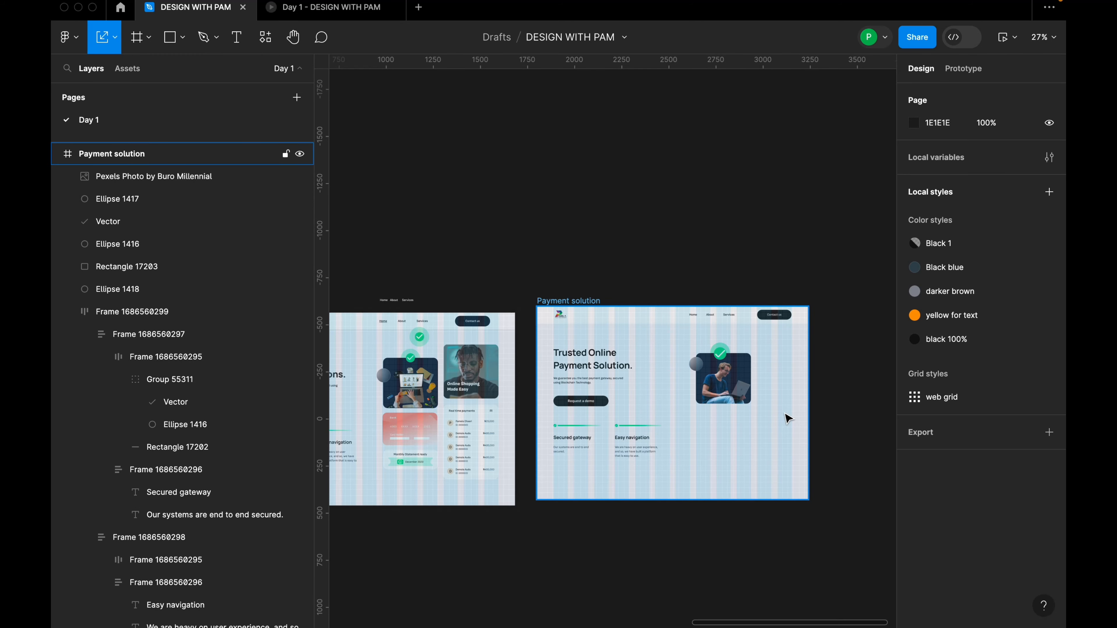
# Select the photo, navy card, grey ball and check badge together and move them left.
pyautogui.scroll(2, 788, 418)
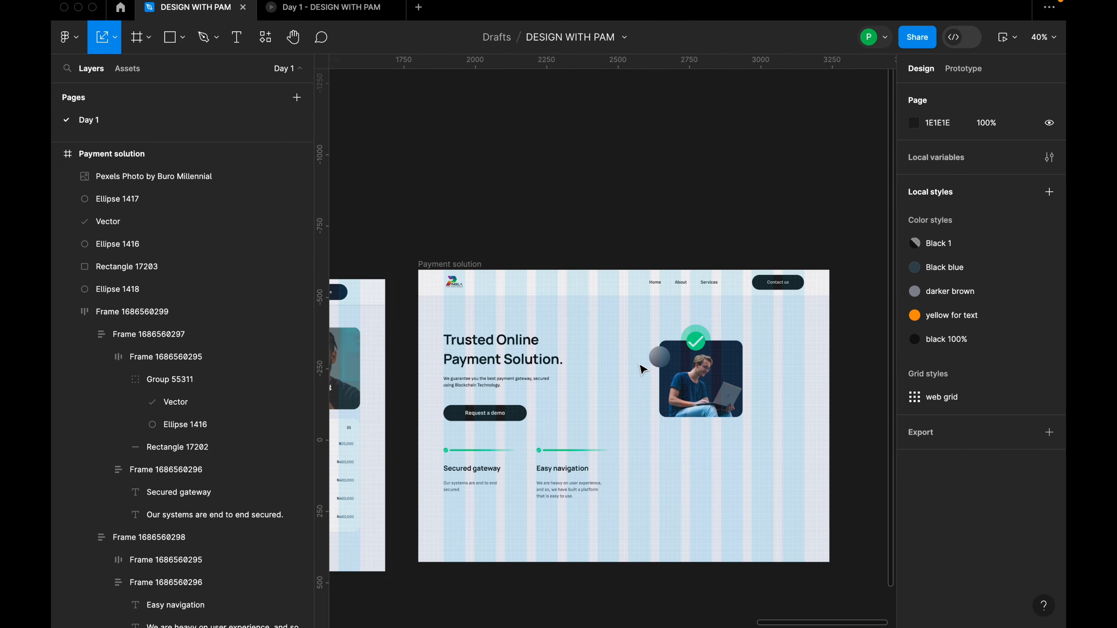
pyautogui.scroll(2, 768, 407)
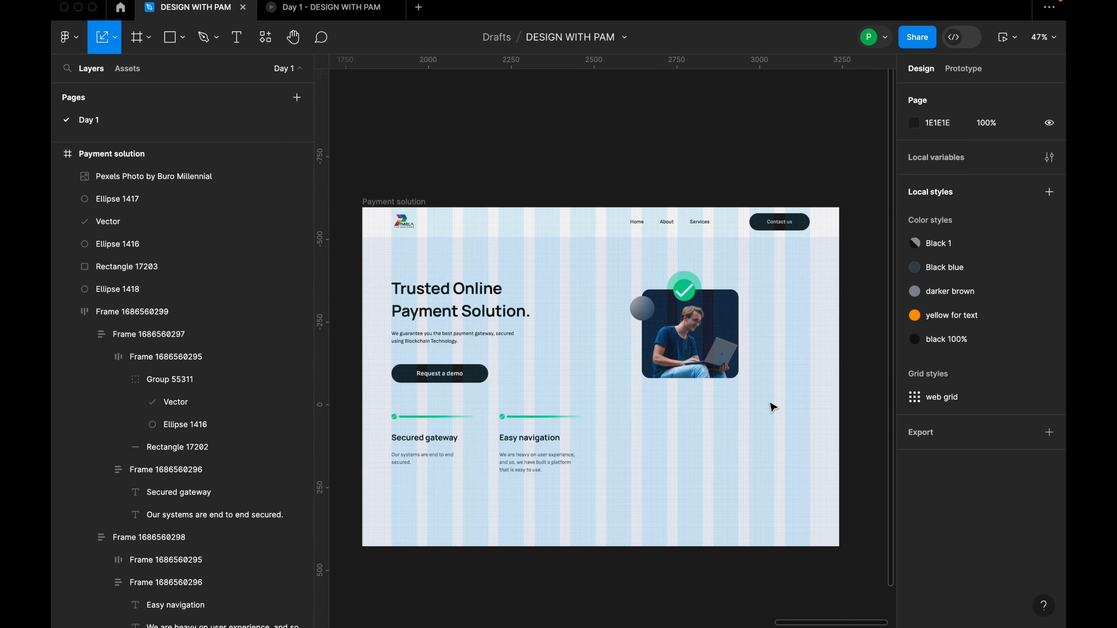
pyautogui.scroll(-2, 768, 396)
pyautogui.scroll(2, 770, 315)
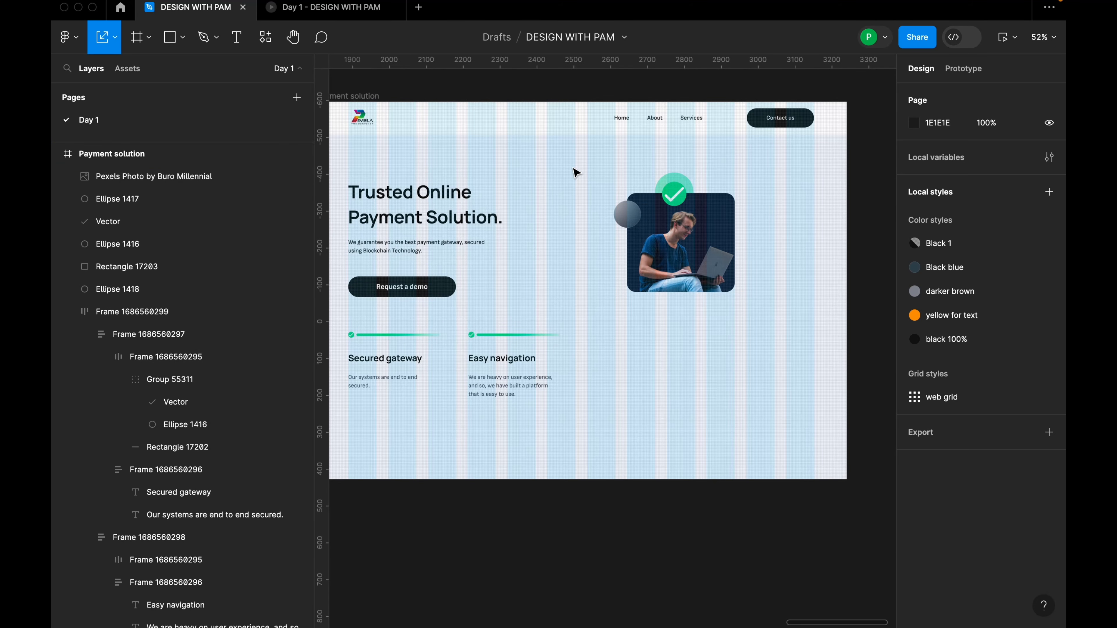
pyautogui.moveTo(567, 161); pyautogui.dragTo(810, 348)
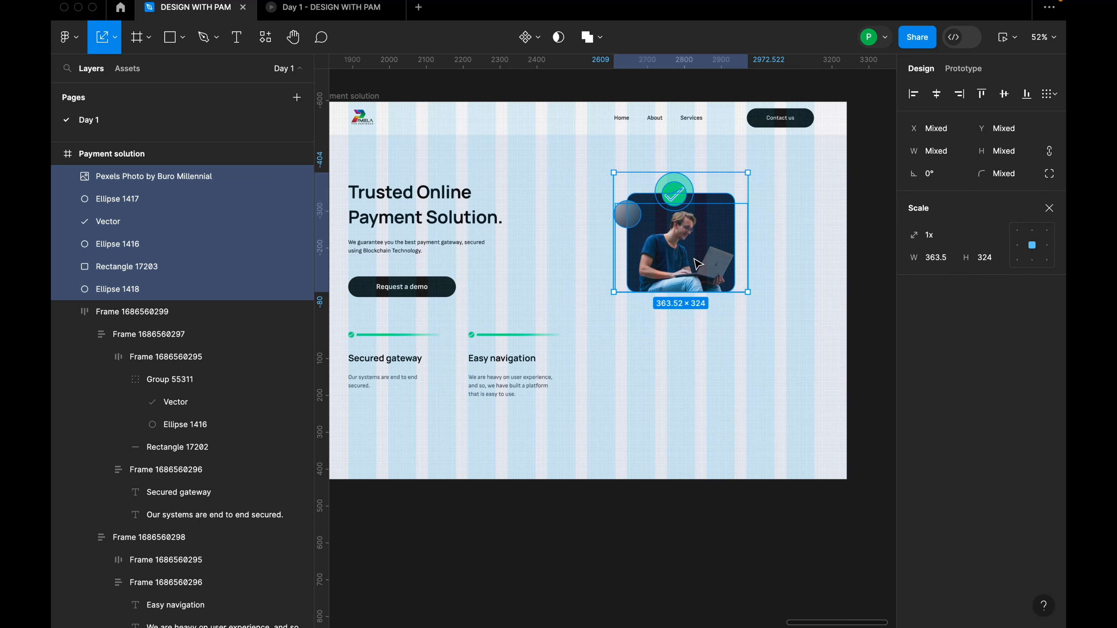
pyautogui.moveTo(686, 252); pyautogui.dragTo(641, 262)
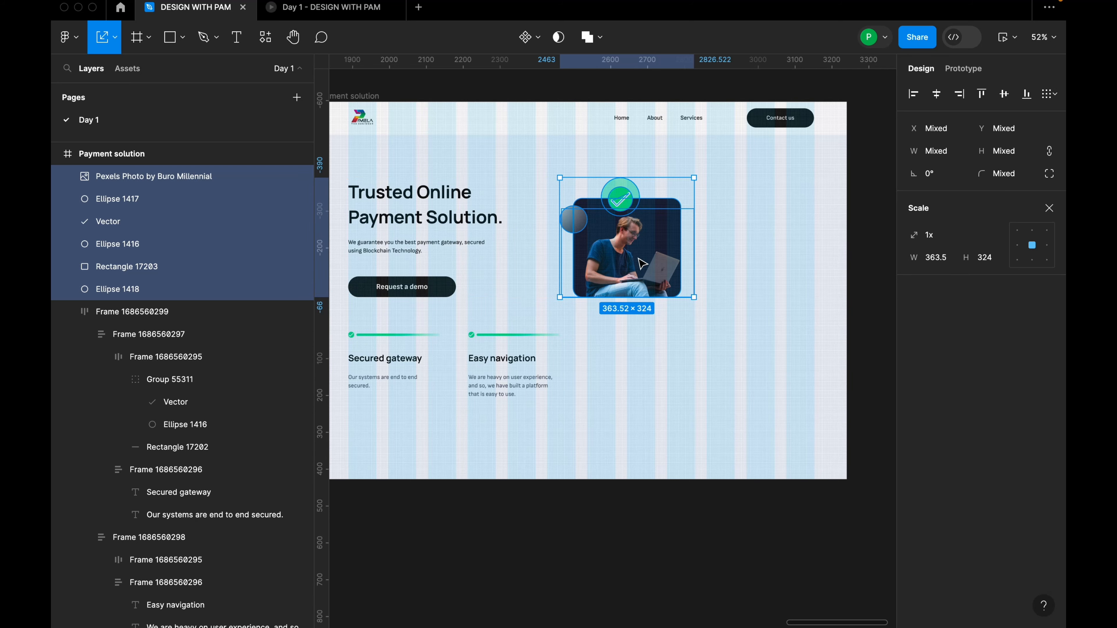
pyautogui.scroll(-5, 642, 263)
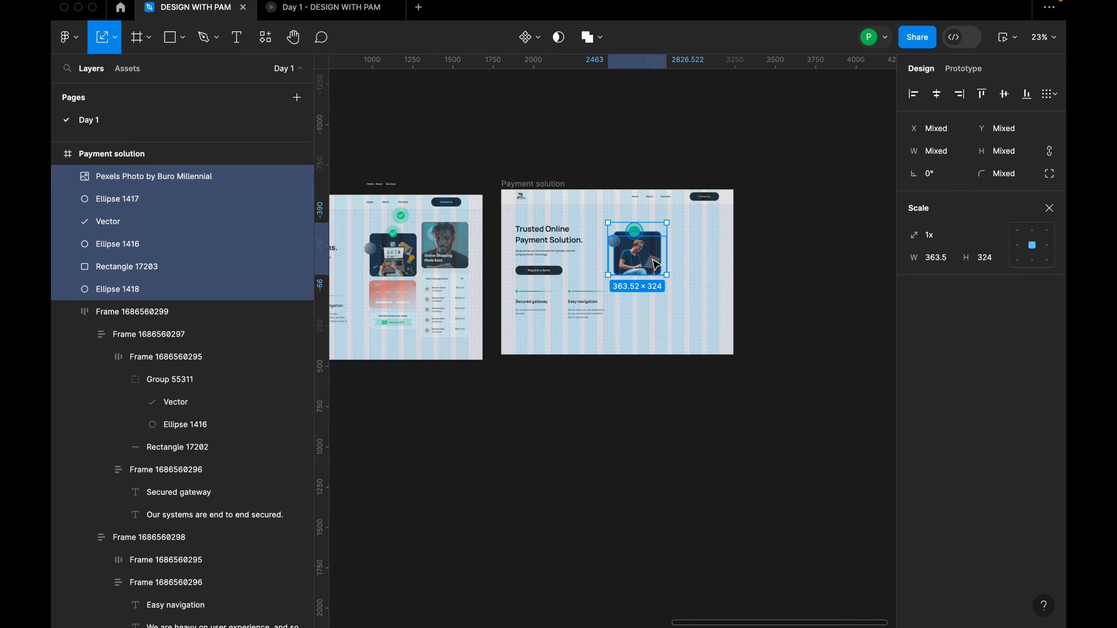
pyautogui.click(709, 270)
pyautogui.scroll(2, 696, 257)
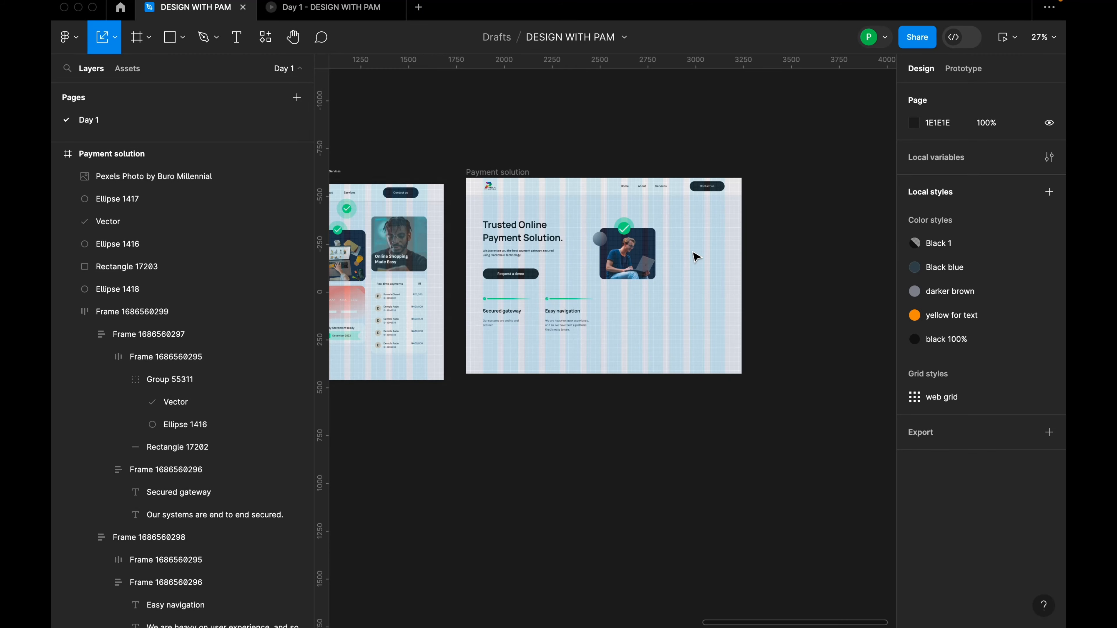
# Draw a new rectangle right of the photo card and size it 294×288.
pyautogui.press('r')
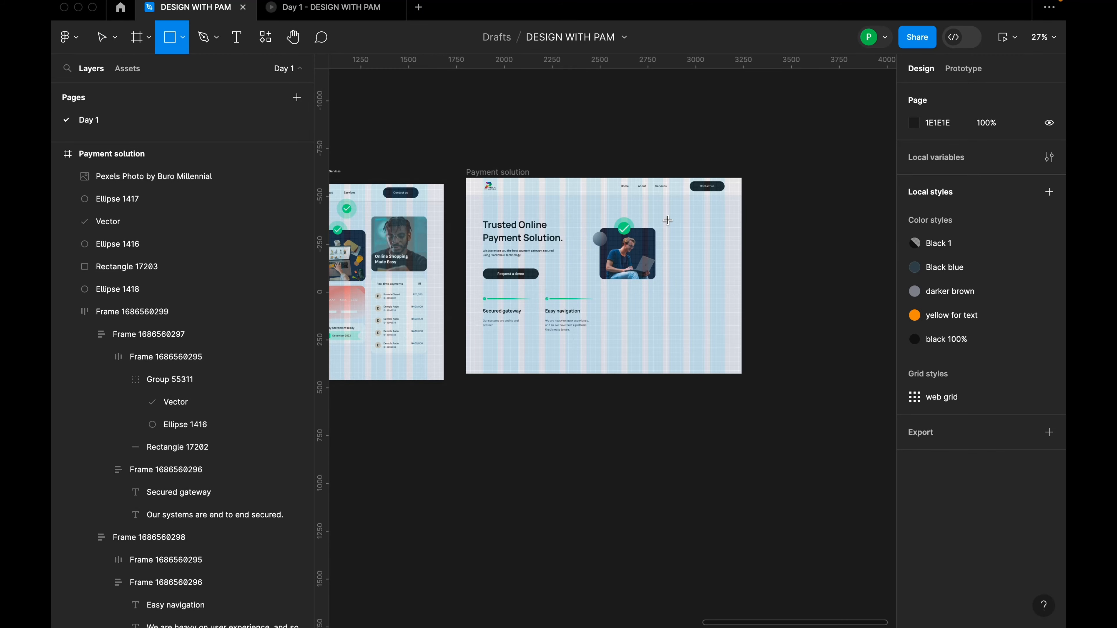
pyautogui.moveTo(667, 219); pyautogui.dragTo(724, 284)
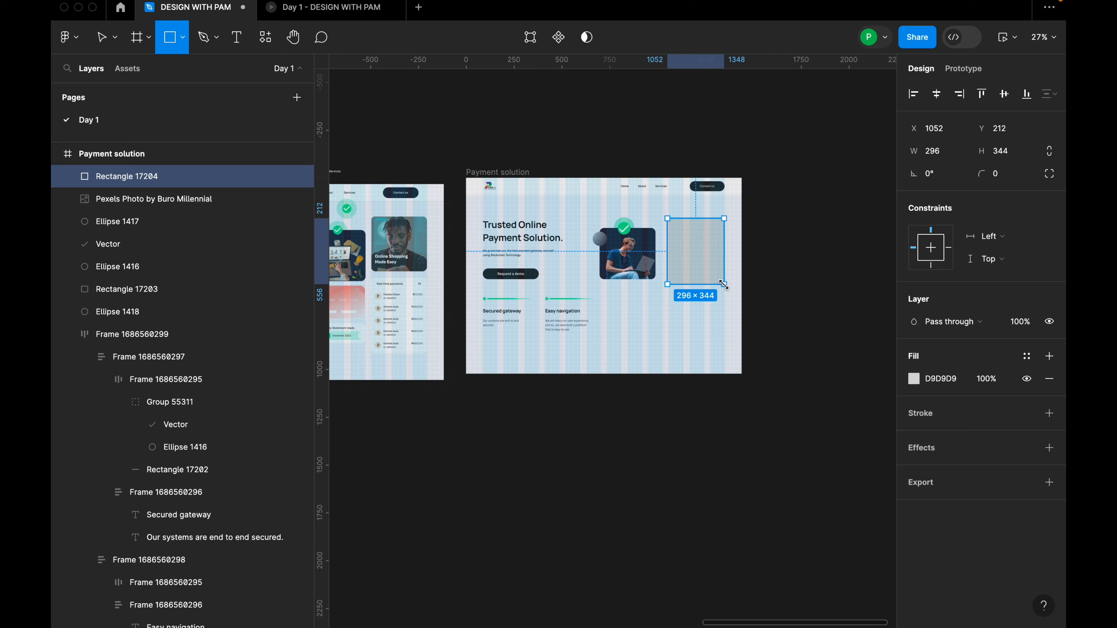
pyautogui.click(947, 160)
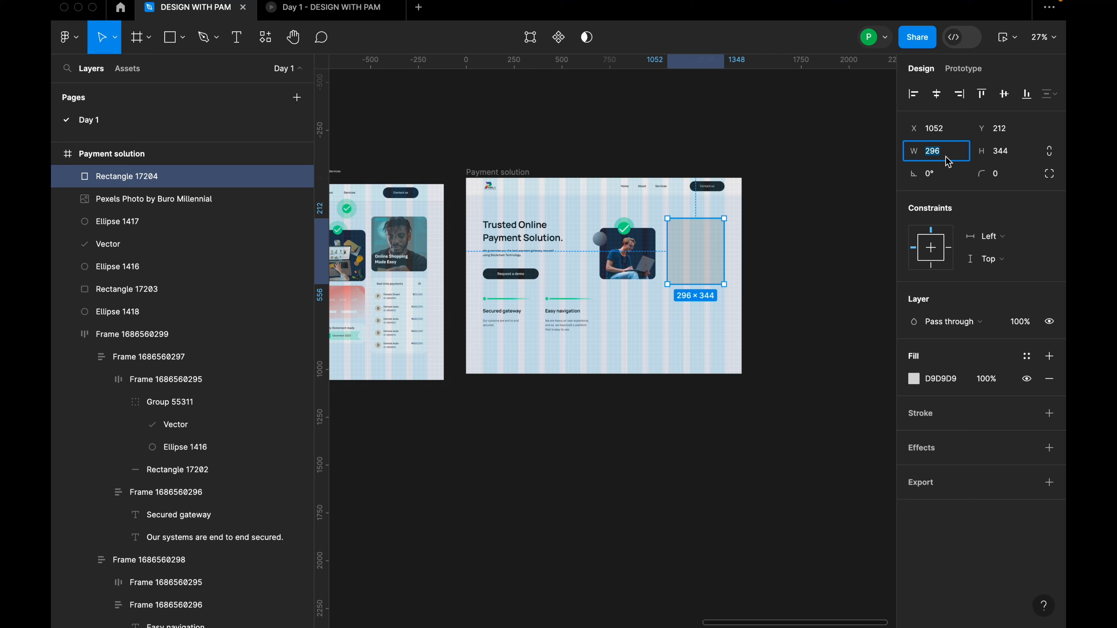
pyautogui.write('294')
pyautogui.press('Return')
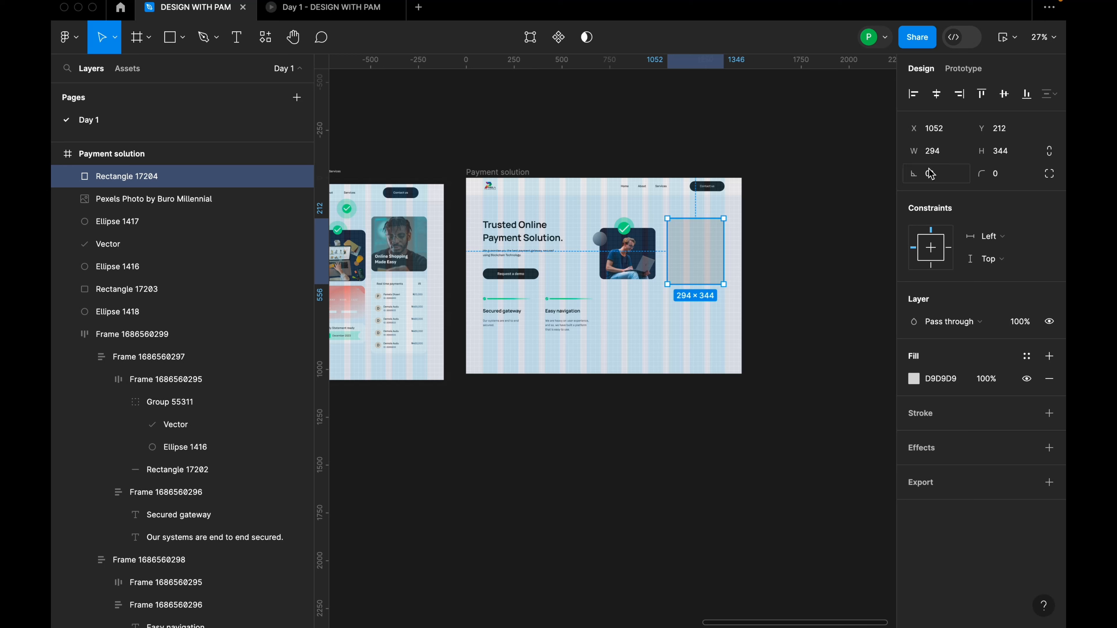
pyautogui.click(1015, 157)
pyautogui.write('288')
pyautogui.press('Return')
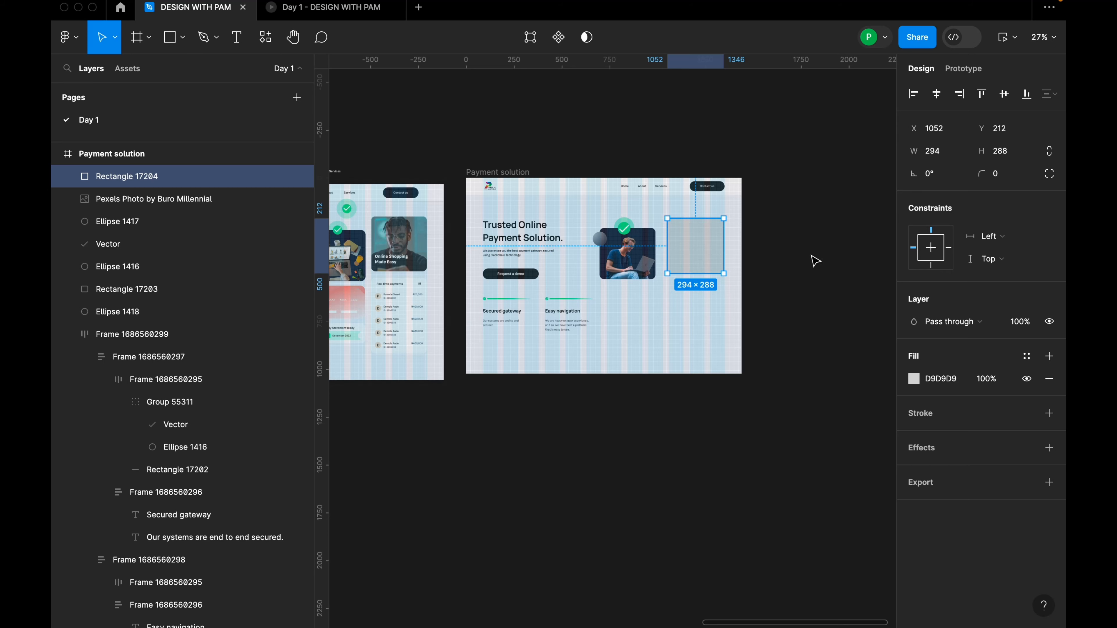
# Align the new rectangle beside the photo card, then select the photo card cluster.
pyautogui.scroll(3, 710, 273)
pyautogui.moveTo(710, 232); pyautogui.dragTo(708, 229)
pyautogui.scroll(-3, 724, 235)
pyautogui.scroll(3, 711, 245)
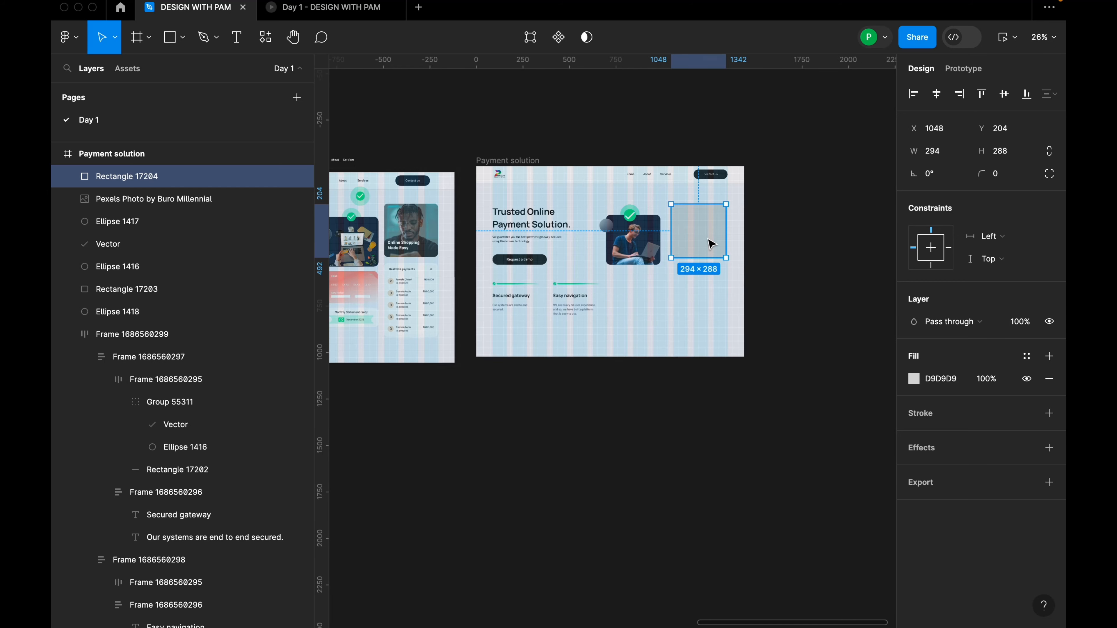
pyautogui.moveTo(703, 231); pyautogui.dragTo(705, 236)
pyautogui.scroll(-3, 705, 238)
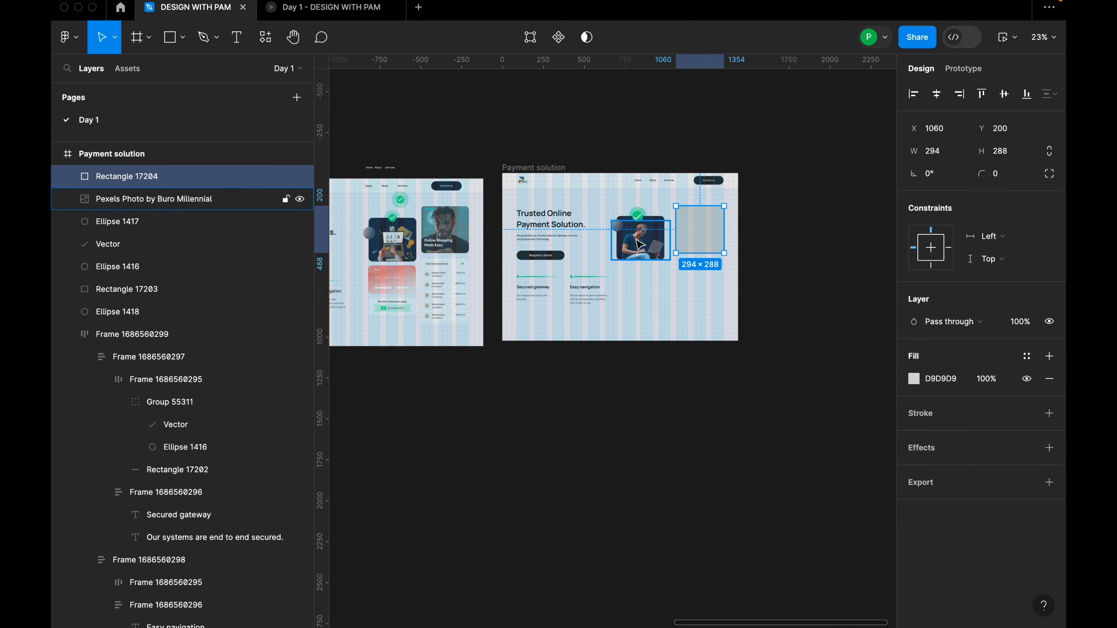
pyautogui.moveTo(600, 205); pyautogui.dragTo(661, 236)
# Nudge the photo card group slightly right until it snaps, then select the grey rectangle.
pyautogui.scroll(5, 664, 242)
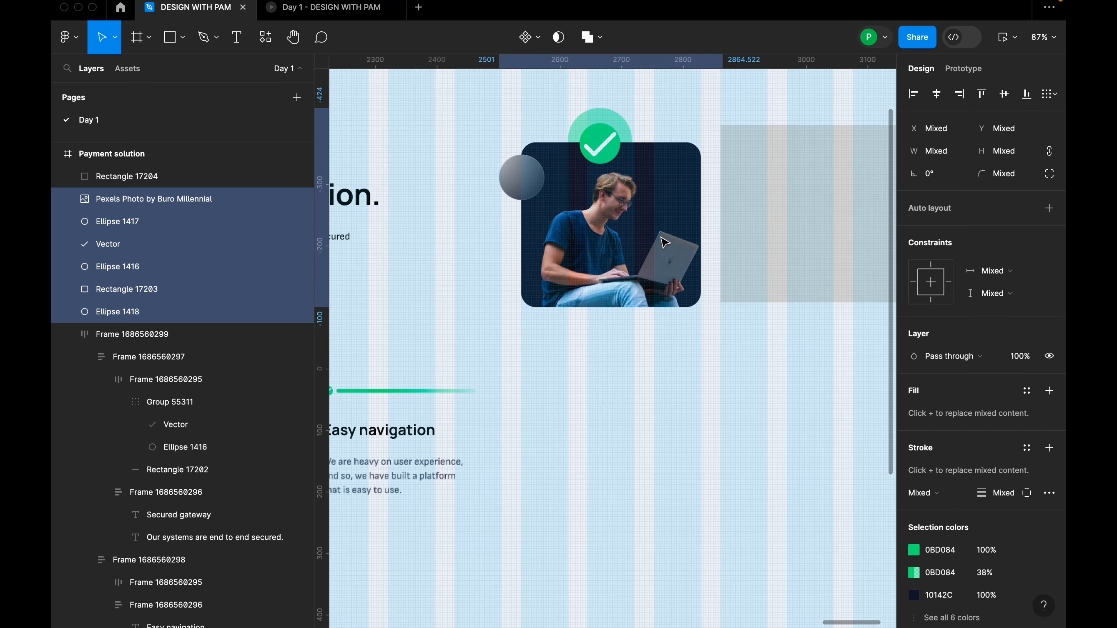
pyautogui.click(656, 197)
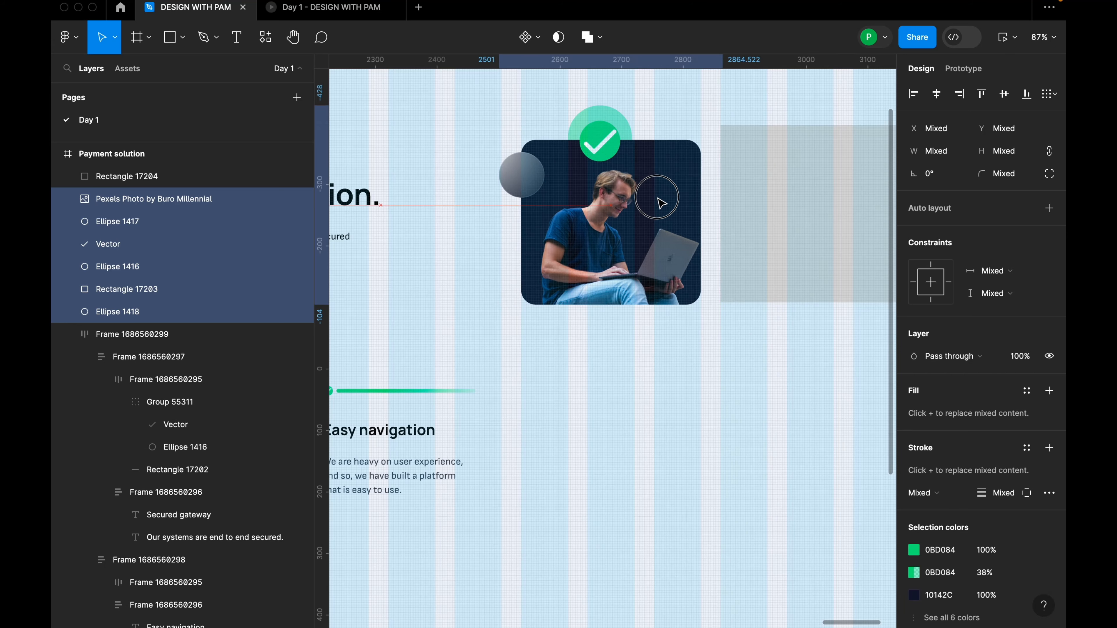
pyautogui.moveTo(658, 198); pyautogui.dragTo(660, 198)
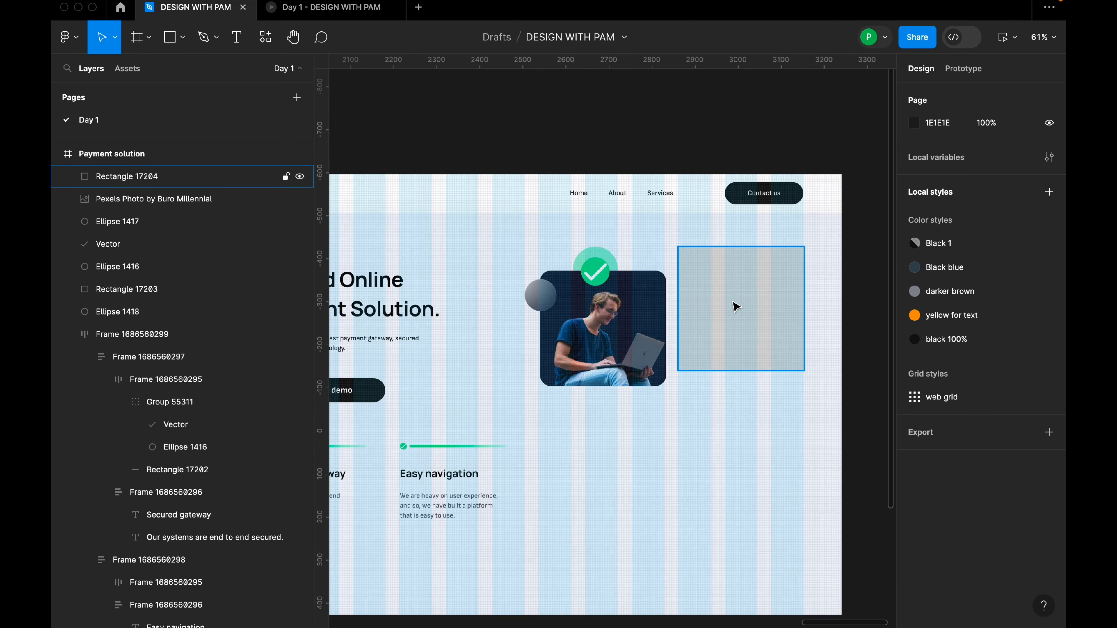
pyautogui.click(739, 274)
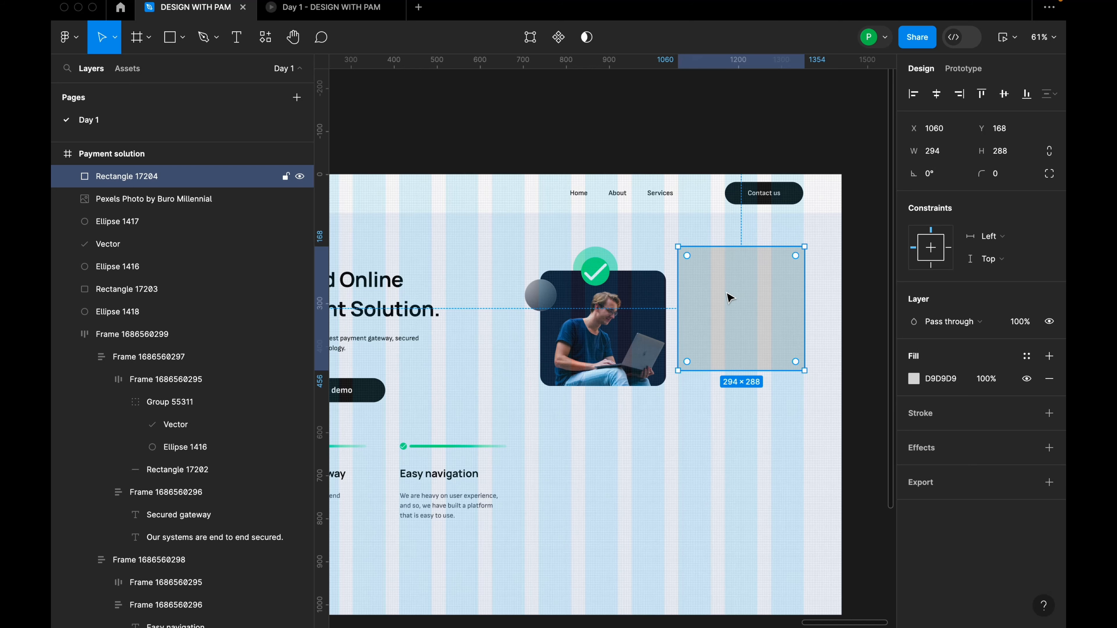
# Select Rectangle 17204 on its own and give it a 24 corner radius.
pyautogui.keyDown('shift'); pyautogui.click(715, 212); pyautogui.keyUp('shift')
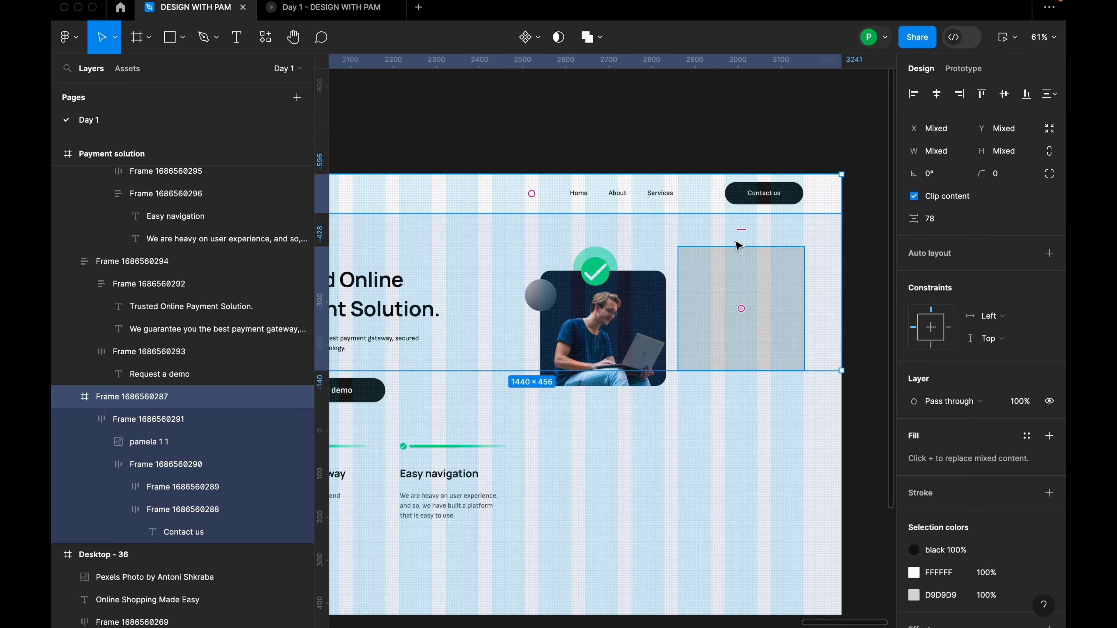
pyautogui.click(855, 263)
pyautogui.click(817, 207)
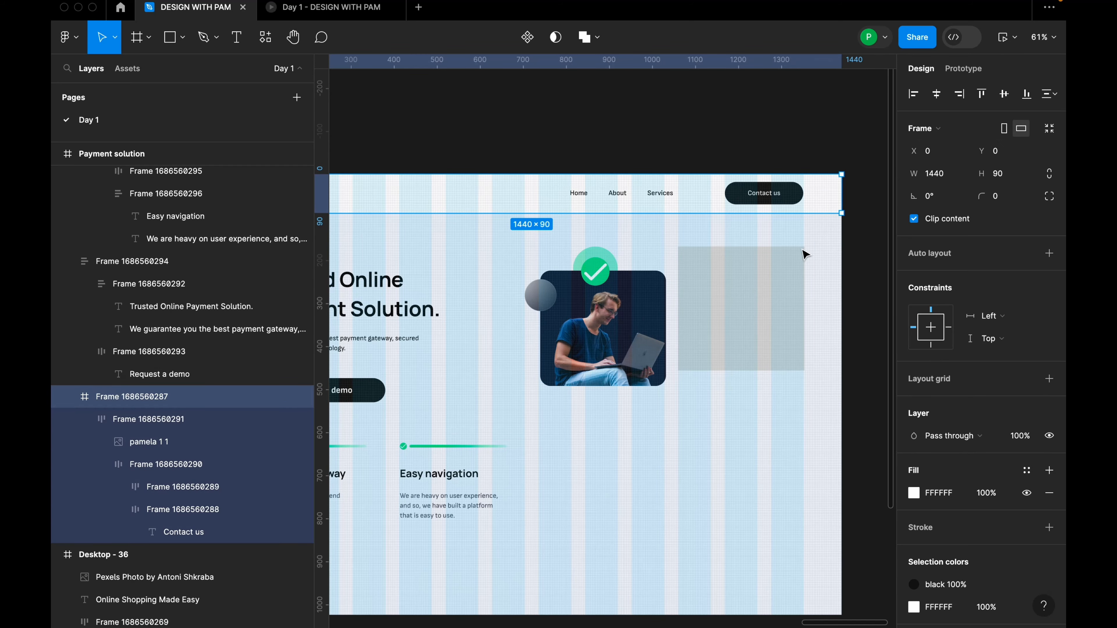
pyautogui.keyDown('shift'); pyautogui.click(755, 296); pyautogui.keyUp('shift')
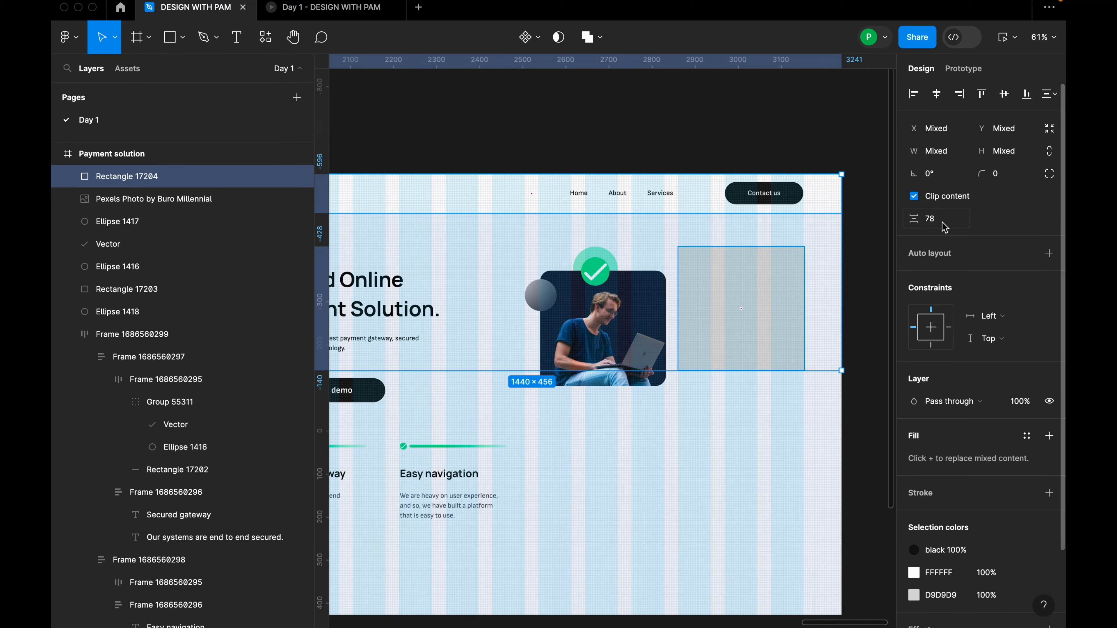
pyautogui.click(778, 317)
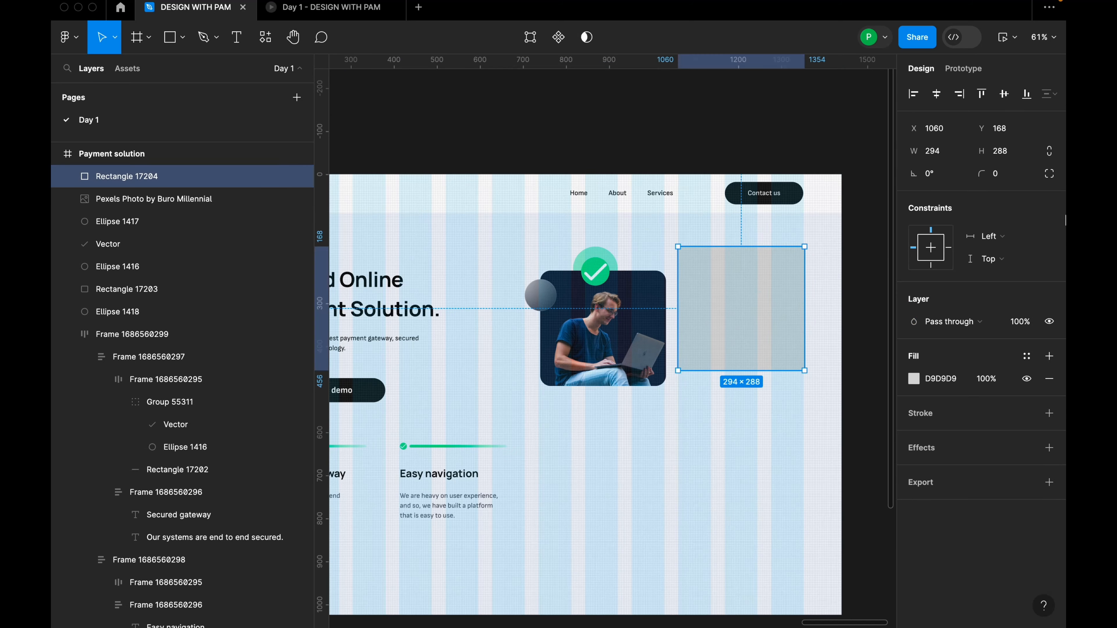
pyautogui.click(1001, 175)
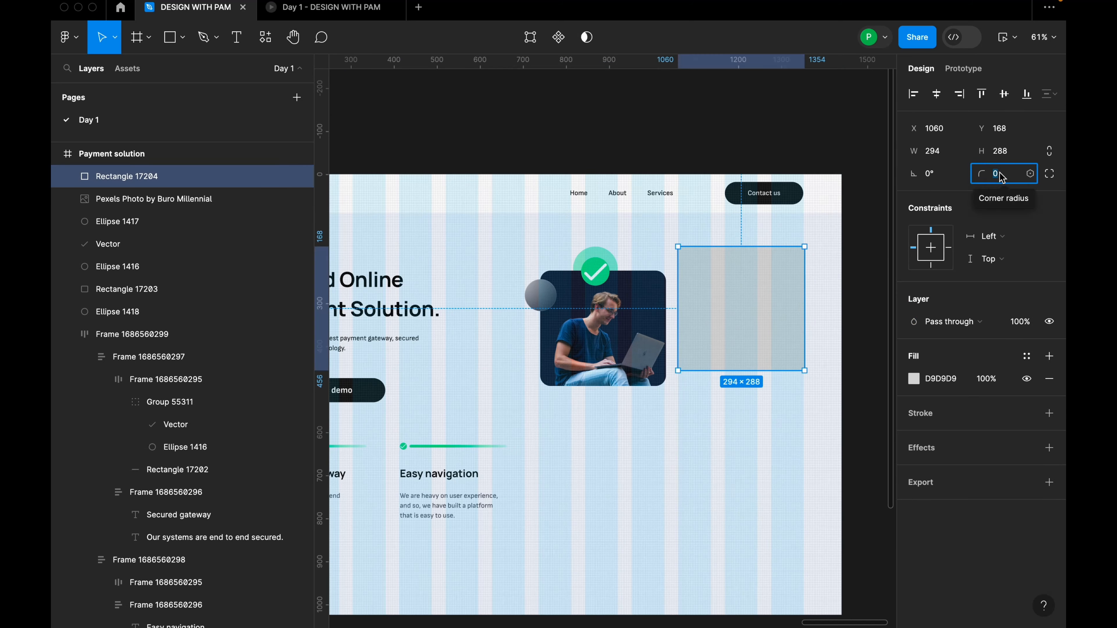
pyautogui.write('24')
pyautogui.press('Return')
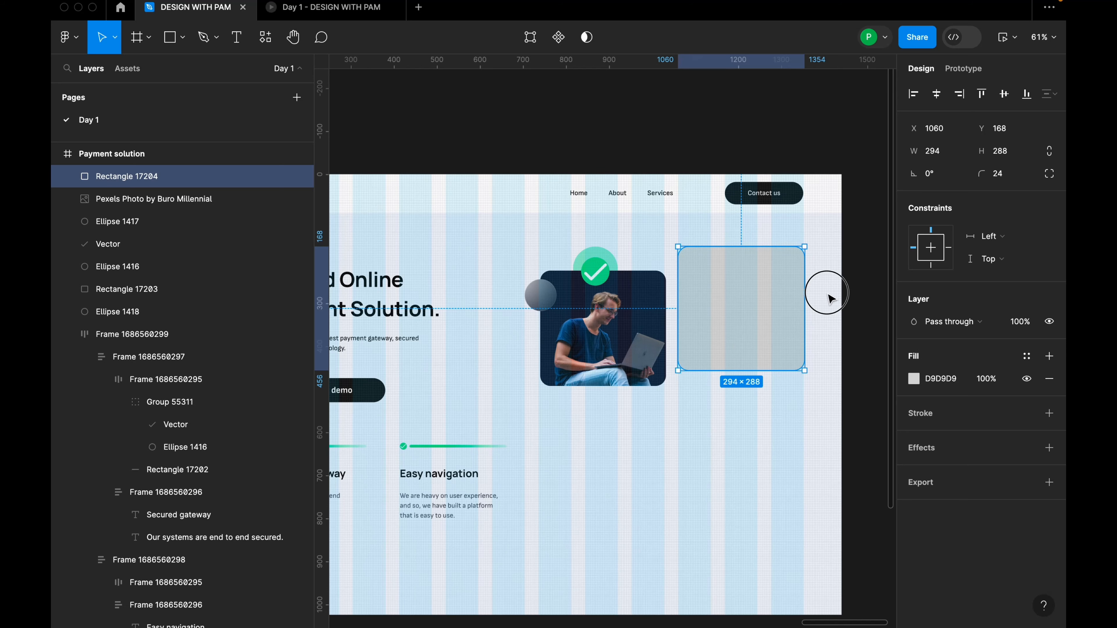
pyautogui.click(819, 289)
pyautogui.scroll(-5, 819, 288)
# Launch the Pexels plugin from the grey placeholder rectangle's context menu.
pyautogui.click(790, 297)
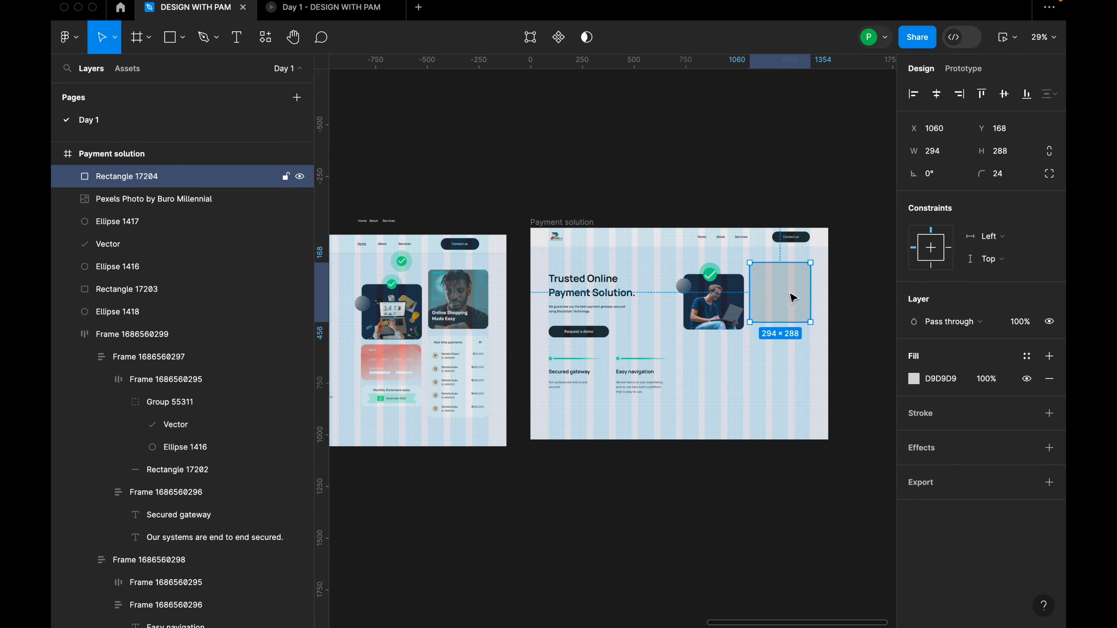
pyautogui.rightClick(789, 295)
pyautogui.moveTo(826, 500)
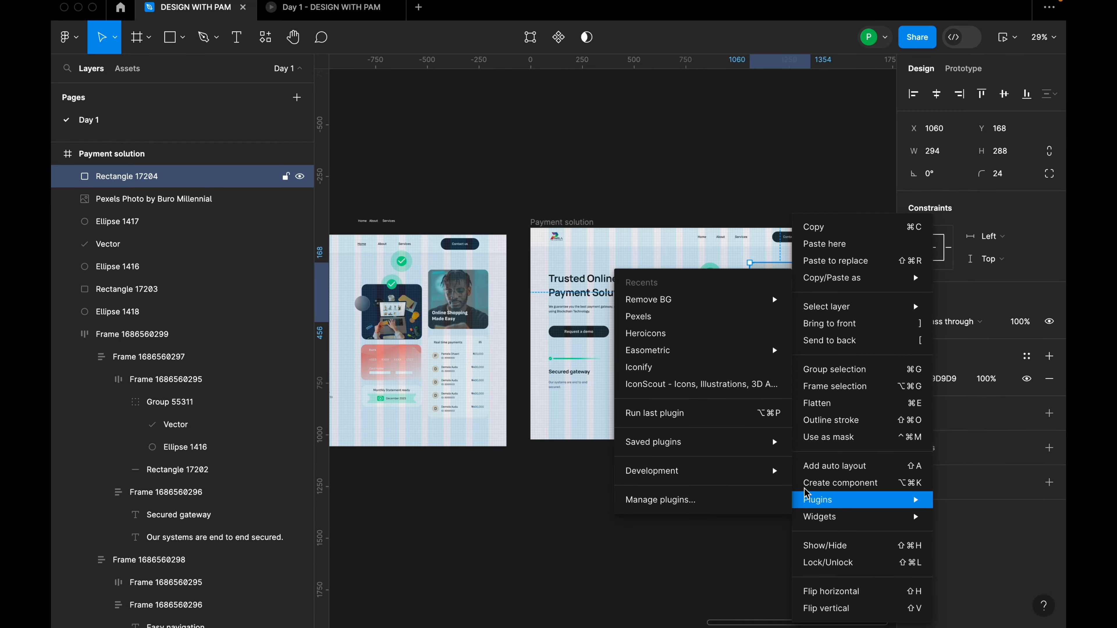
pyautogui.moveTo(704, 442)
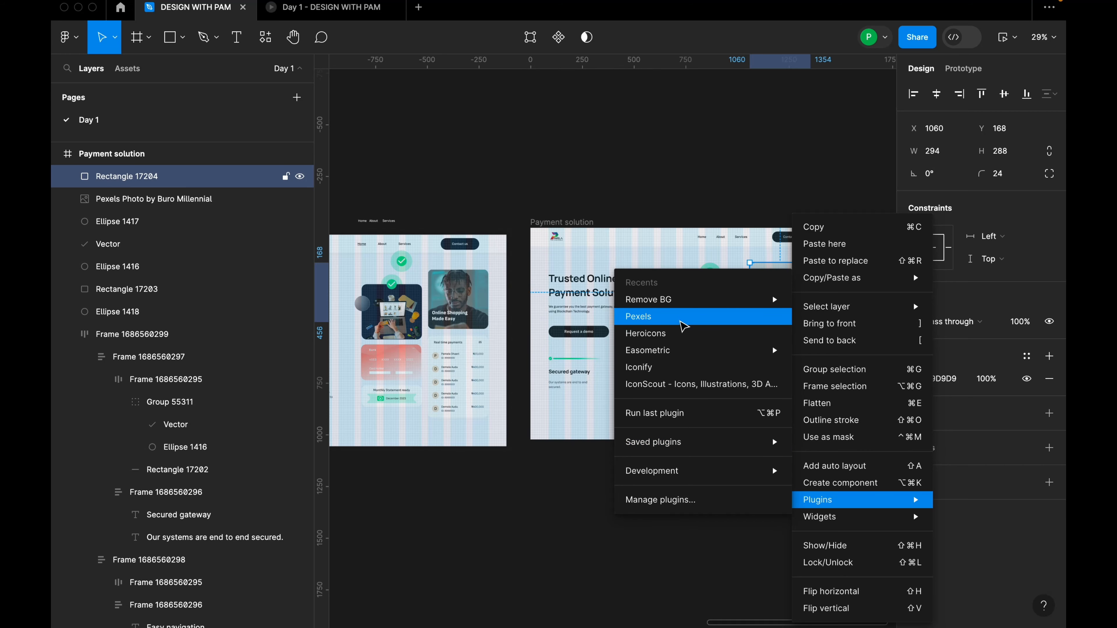
pyautogui.click(681, 326)
pyautogui.scroll(-5, 235, 488)
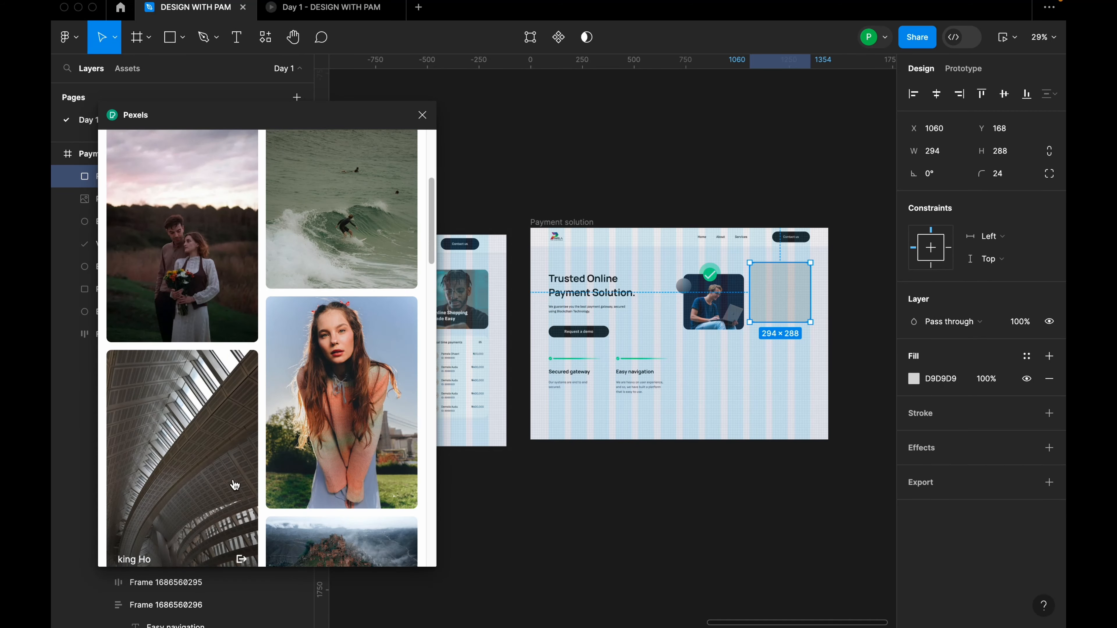
pyautogui.scroll(-5, 237, 485)
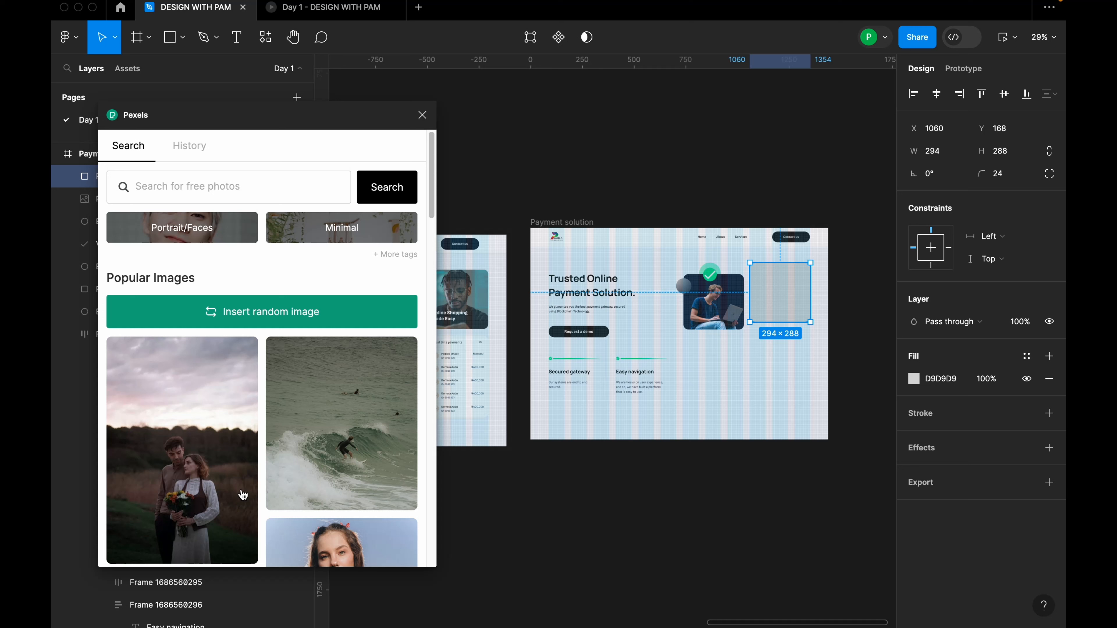
# Search Pexels for 'payment solution' photos.
pyautogui.click(221, 197)
pyautogui.write('pay')
pyautogui.press('BackSpace')
pyautogui.press('BackSpace')
pyautogui.press('BackSpace')
pyautogui.write('e')
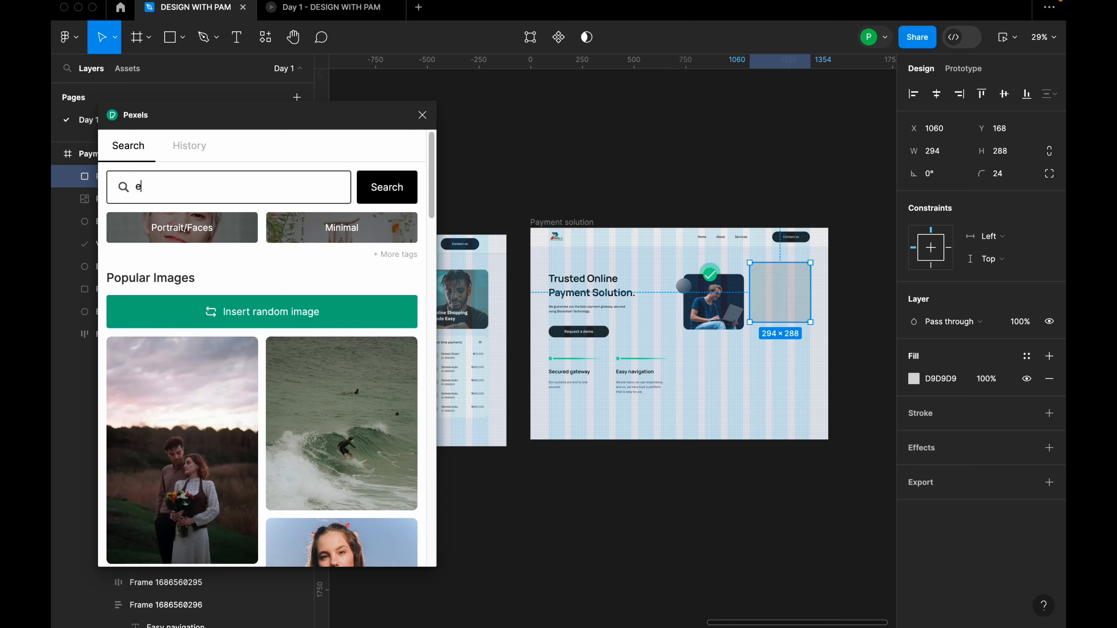
pyautogui.press('BackSpace')
pyautogui.write('pa')
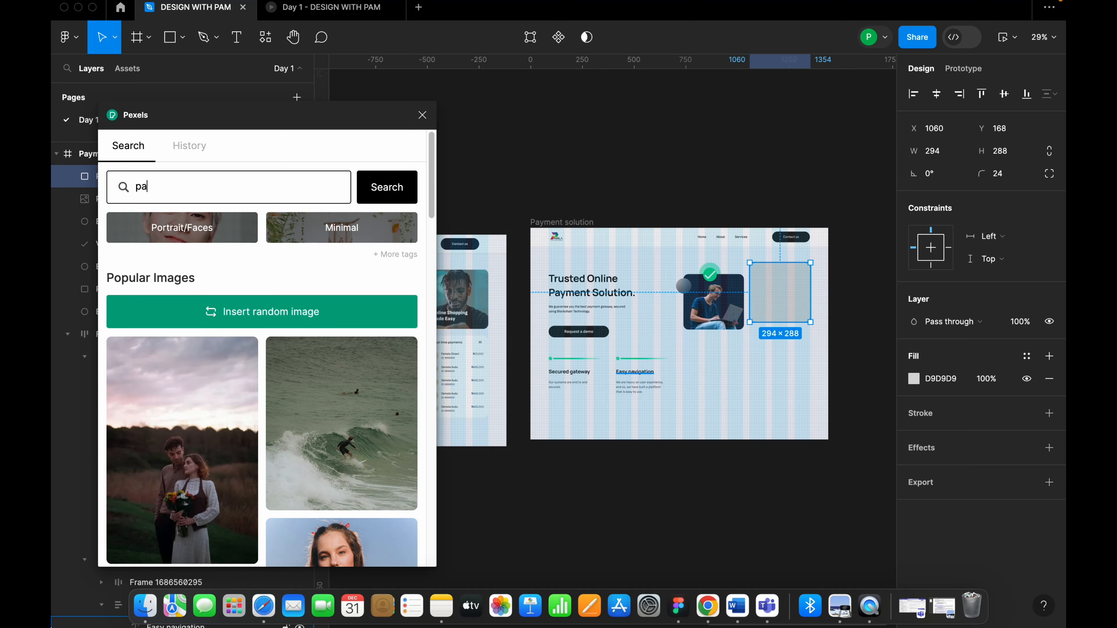
pyautogui.write('yment solution')
pyautogui.press('Return')
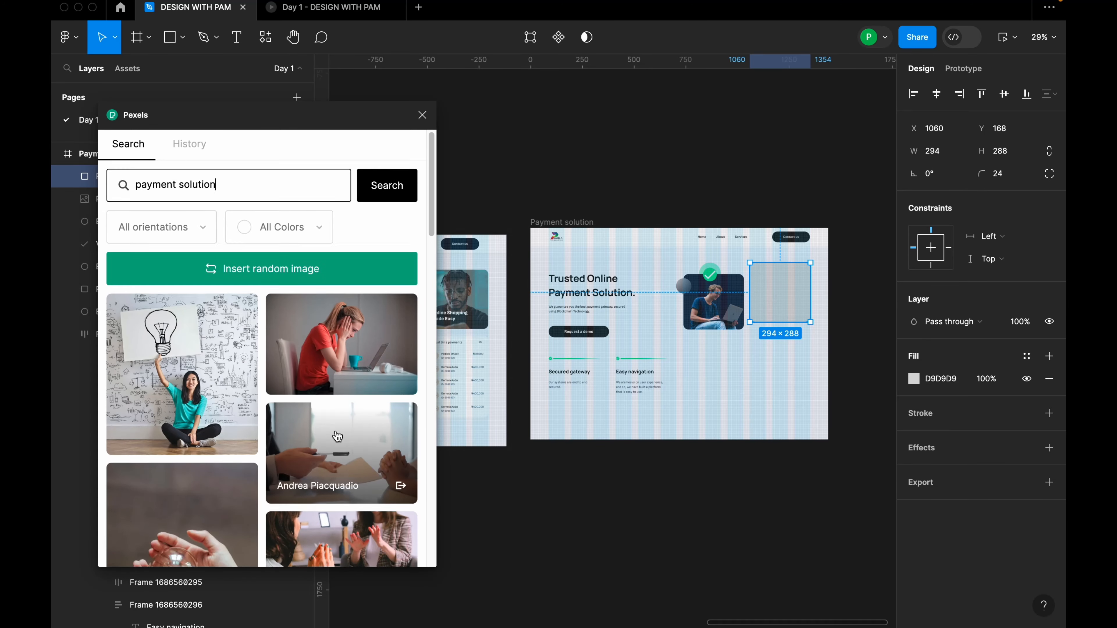
# Fill the rectangle with the card-payment-at-terminal photo and close the plugin.
pyautogui.scroll(-10, 367, 410)
pyautogui.scroll(-8, 335, 434)
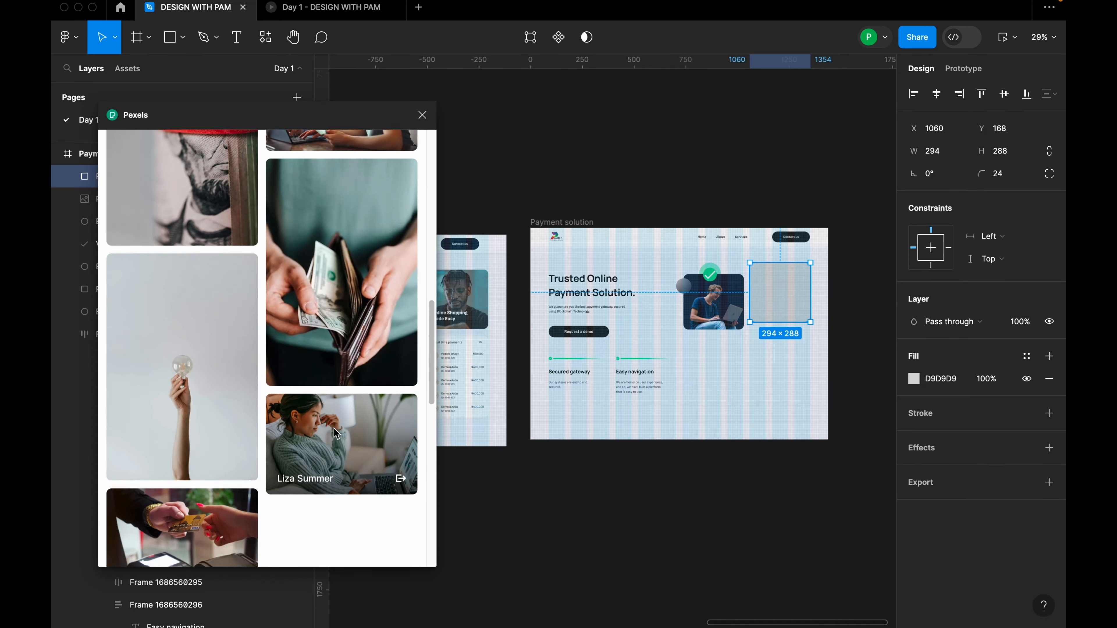
pyautogui.scroll(-5, 334, 429)
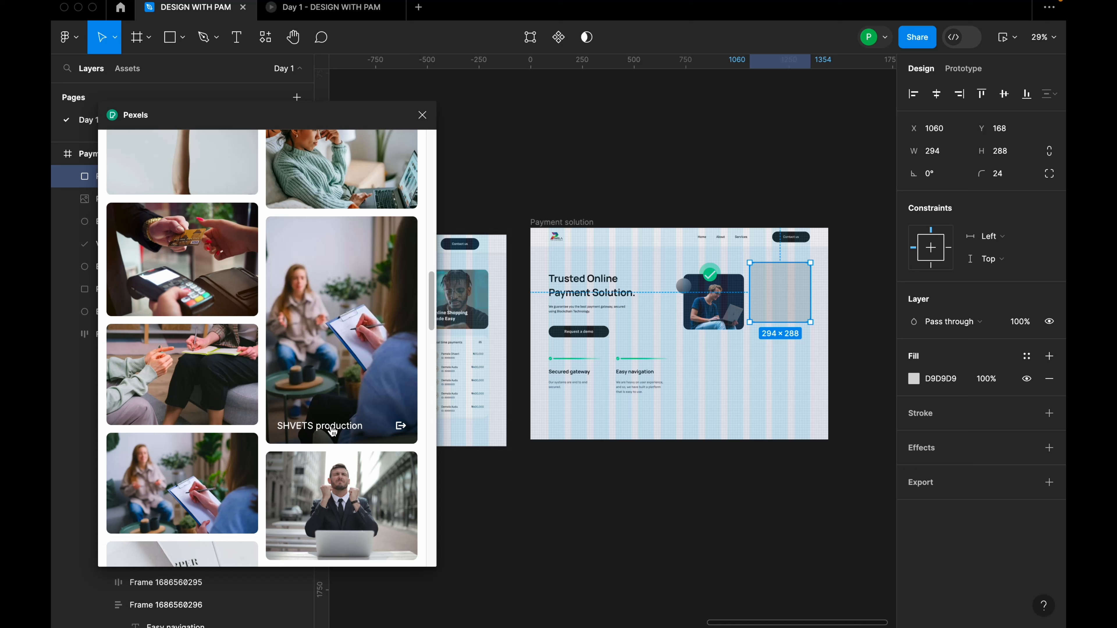
pyautogui.click(204, 260)
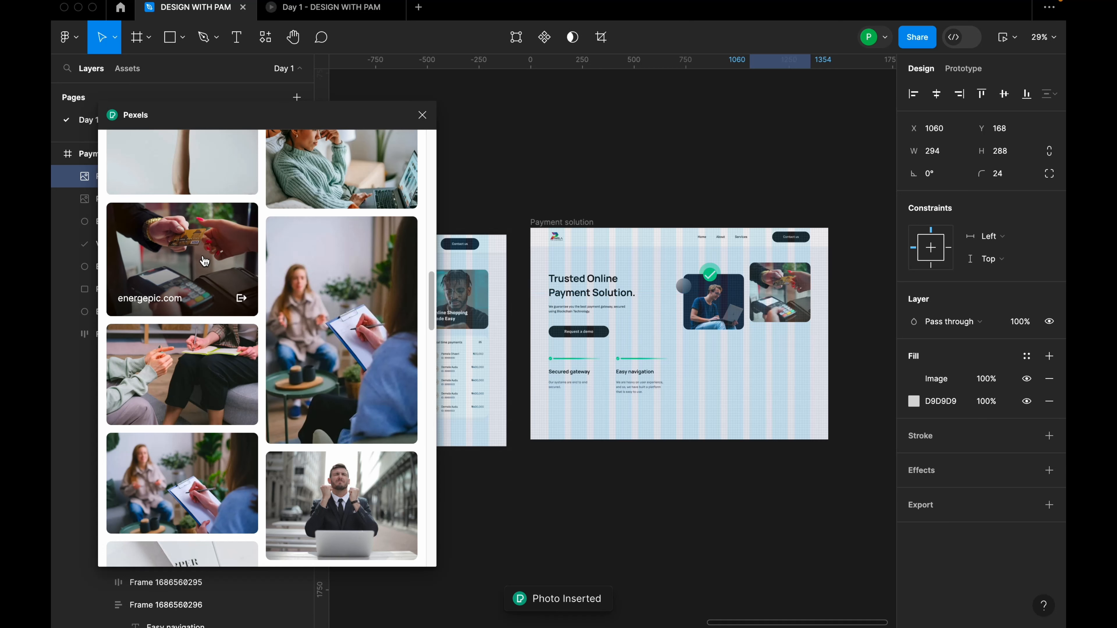
pyautogui.click(421, 116)
pyautogui.click(846, 338)
pyautogui.click(799, 301)
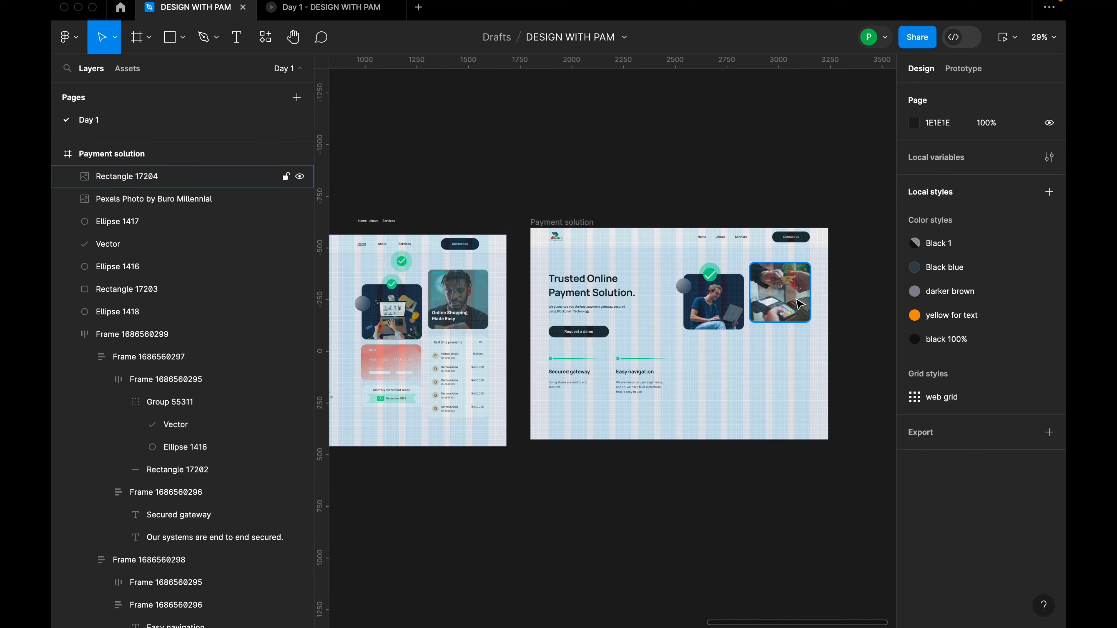
pyautogui.scroll(5, 756, 294)
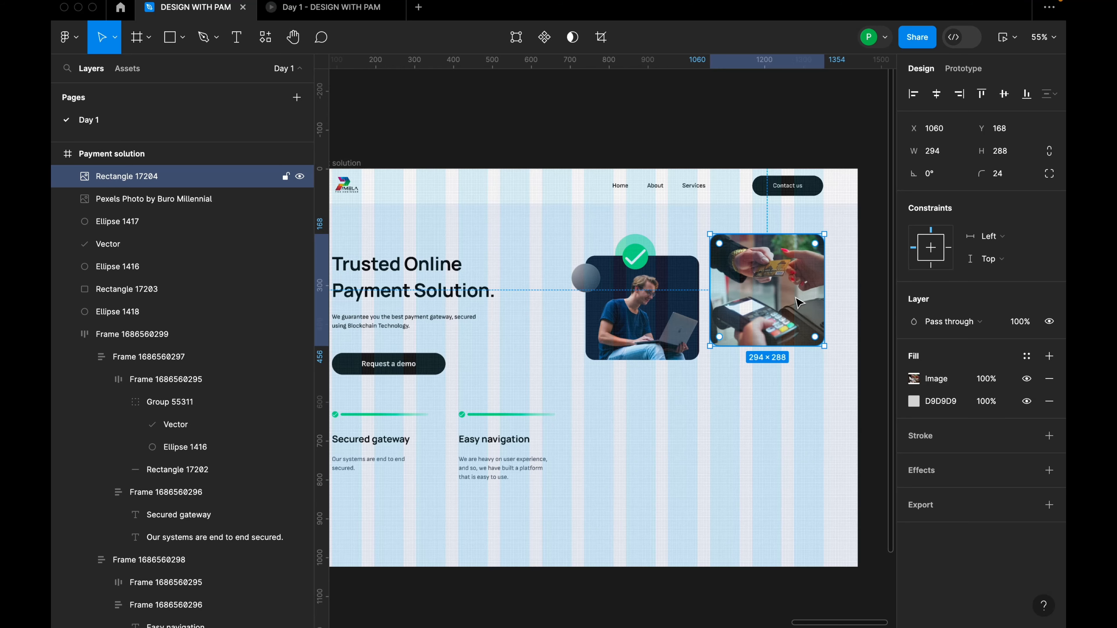
pyautogui.click(572, 149)
pyautogui.scroll(3, 846, 317)
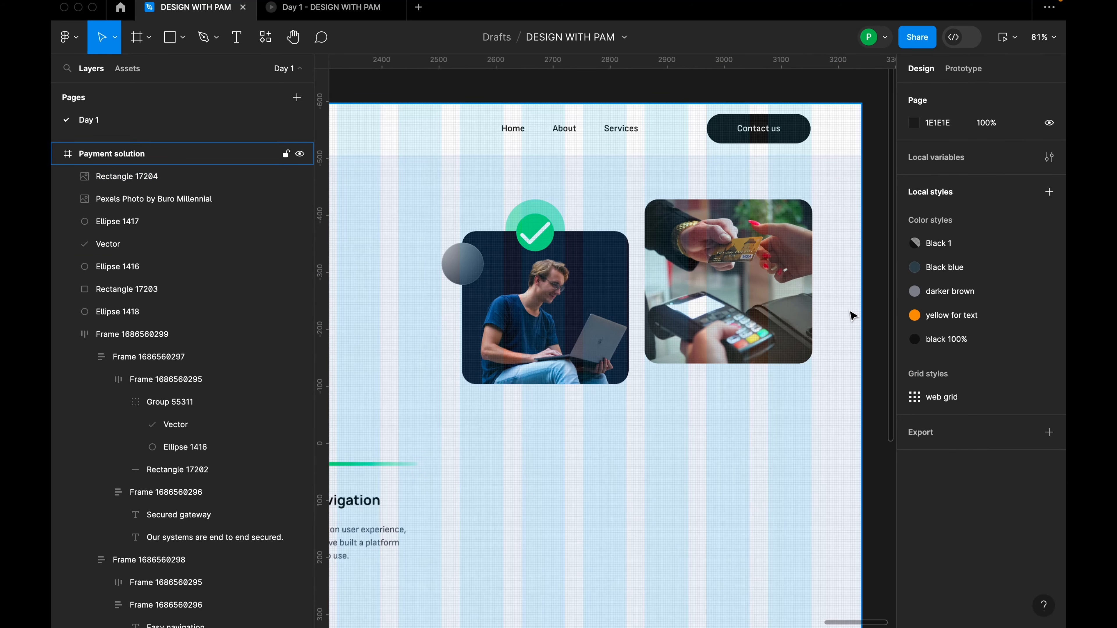
pyautogui.scroll(-2, 835, 324)
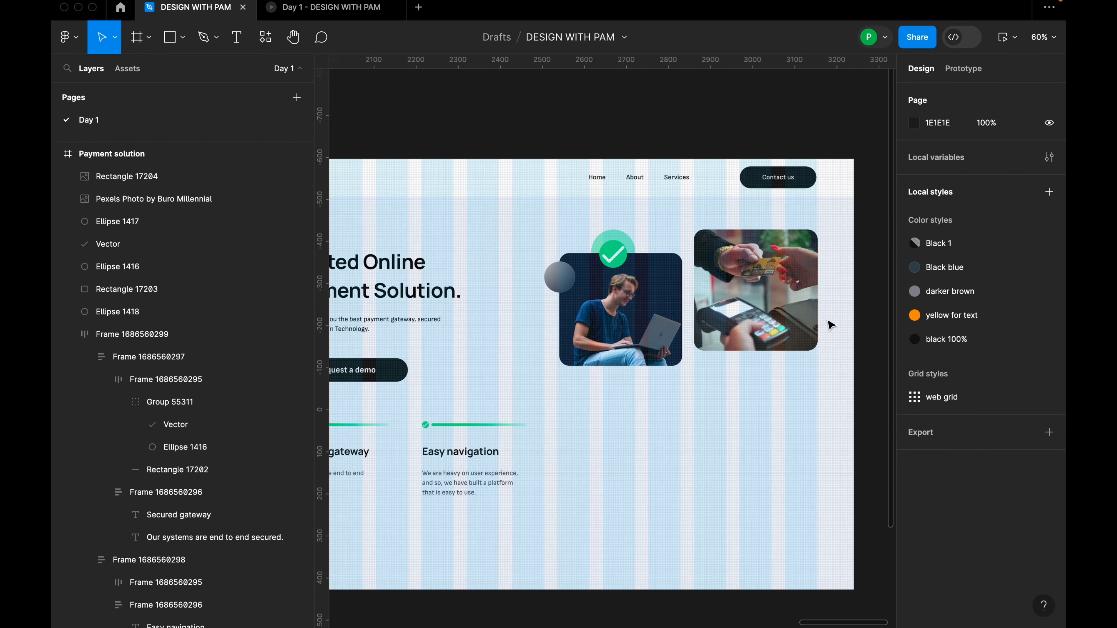
pyautogui.scroll(-3, 832, 325)
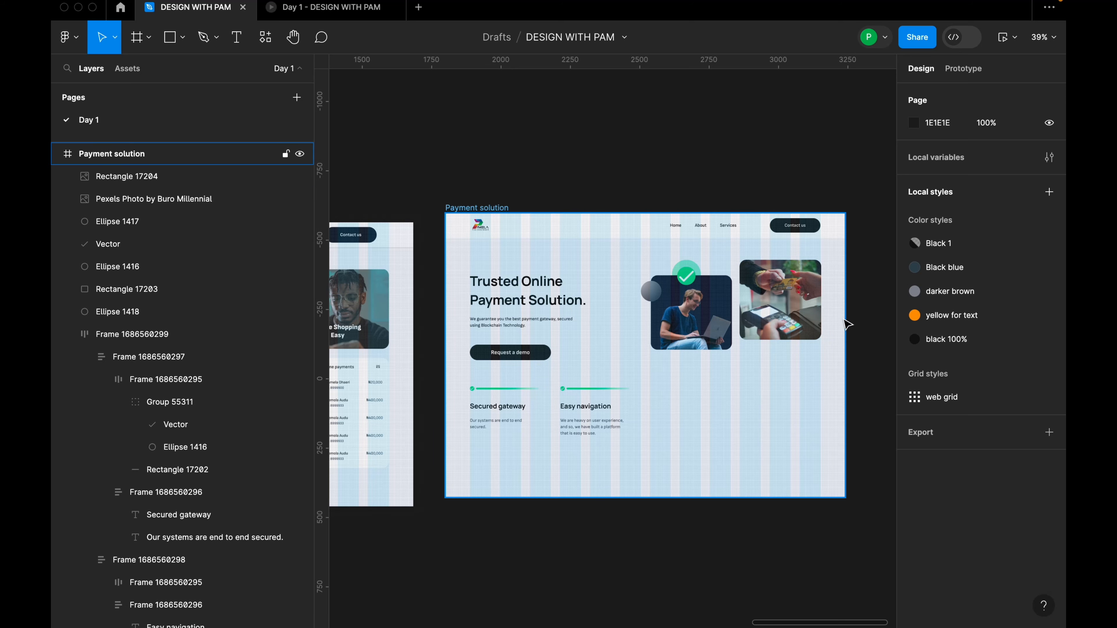
pyautogui.scroll(5, 835, 319)
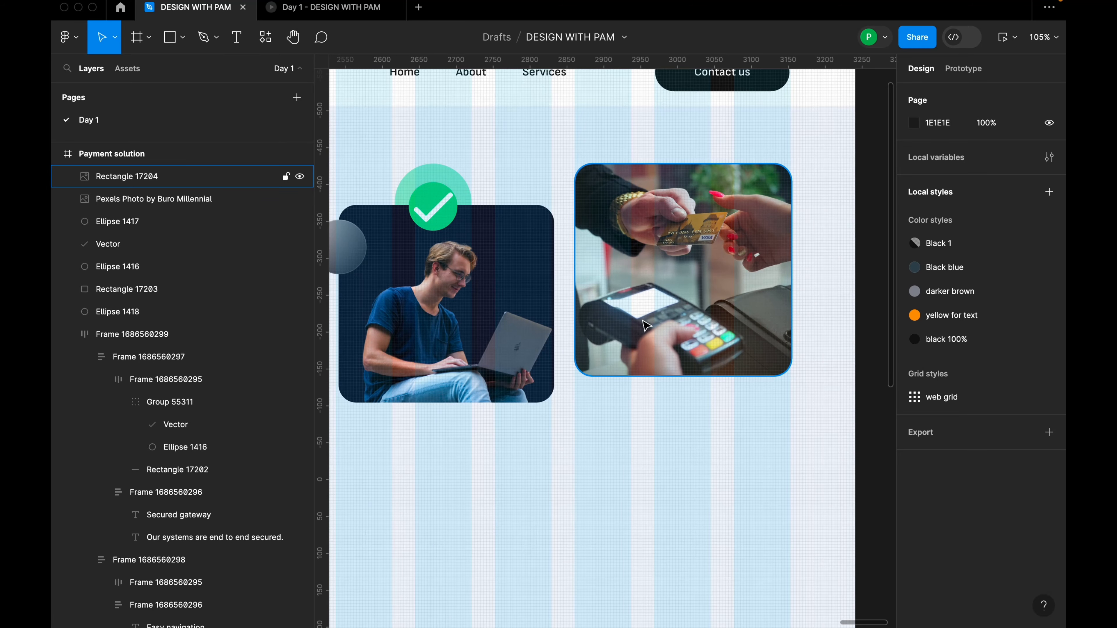
# Add the caption 'Online shopping made easy' at the photo's lower left.
pyautogui.press('t')
pyautogui.click(614, 322)
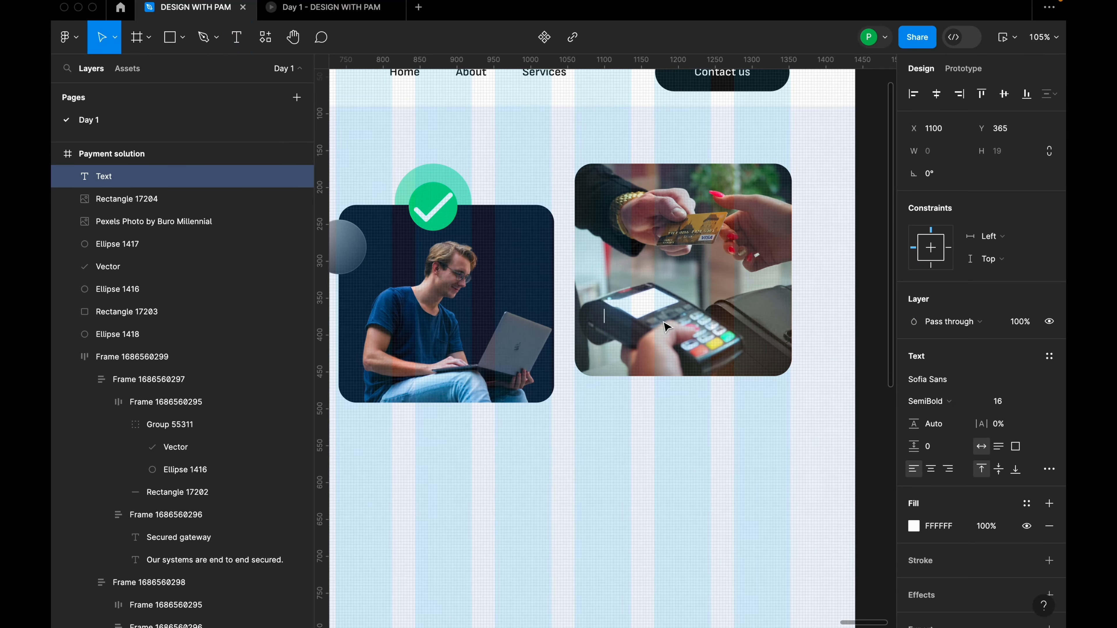
pyautogui.scroll(-8, 668, 328)
pyautogui.scroll(4, 685, 330)
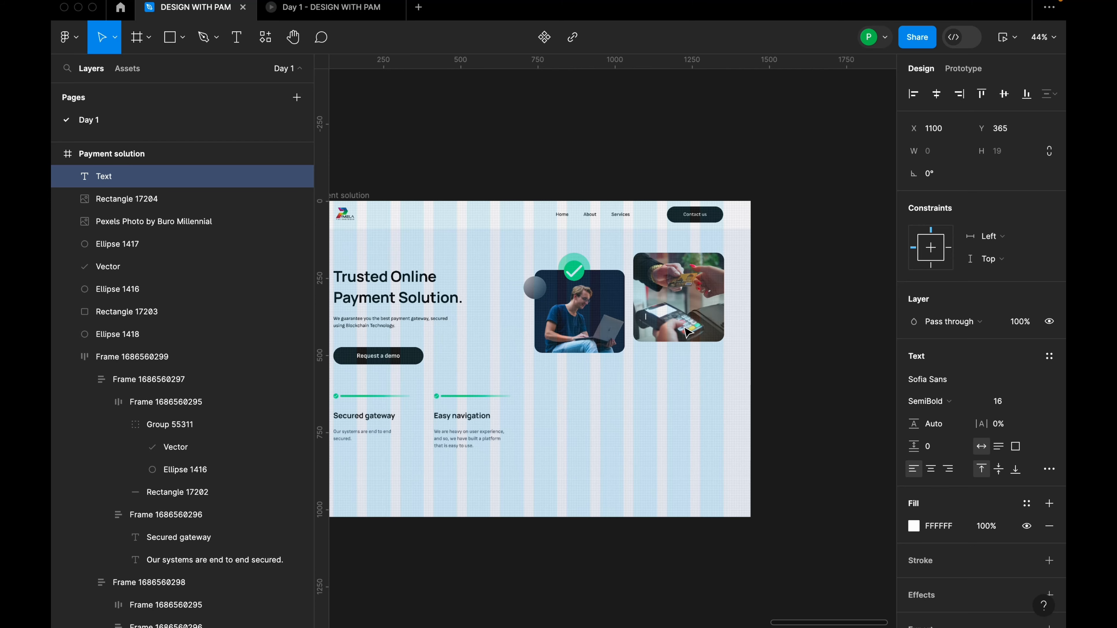
pyautogui.scroll(-3, 686, 331)
pyautogui.scroll(5, 689, 333)
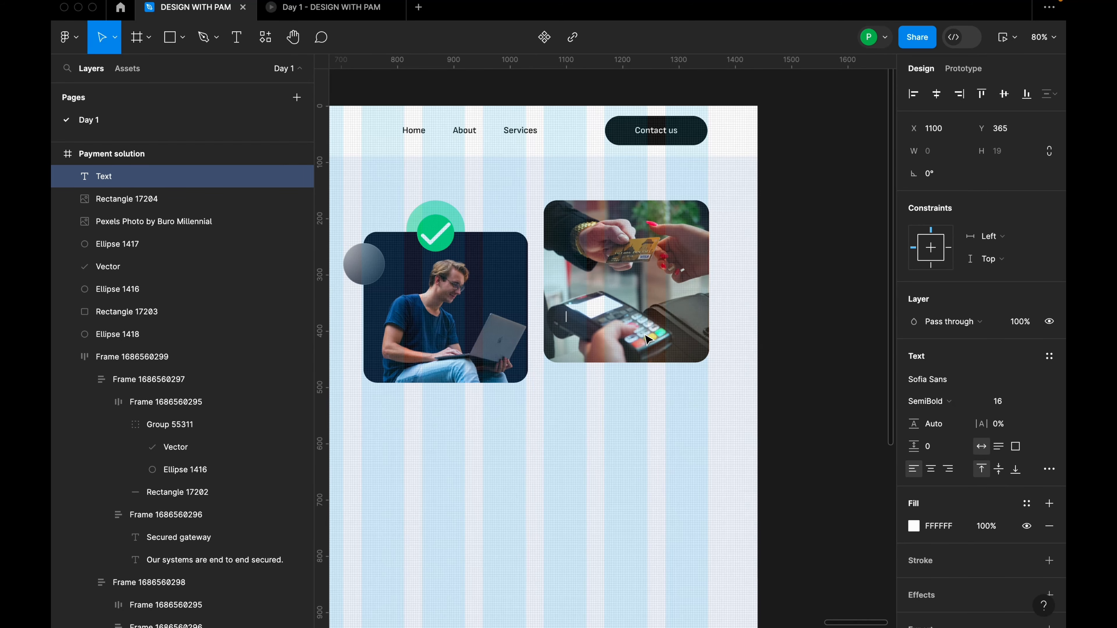
pyautogui.write('Onlin')
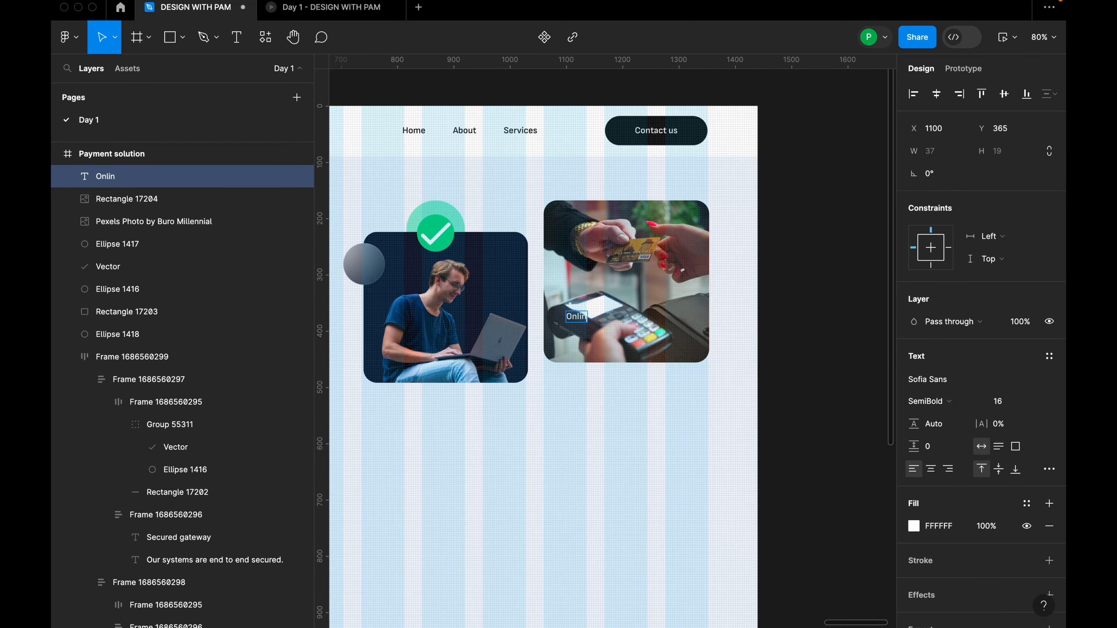
pyautogui.write('e shopping made easy')
pyautogui.press('Escape')
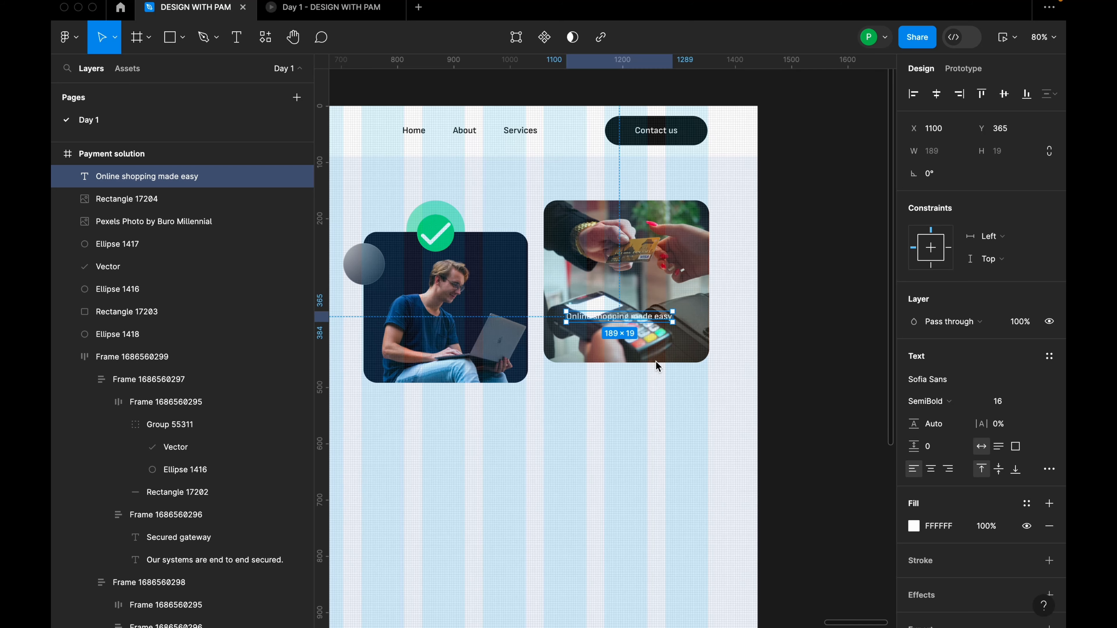
pyautogui.scroll(2, 590, 325)
pyautogui.moveTo(592, 315); pyautogui.dragTo(596, 320)
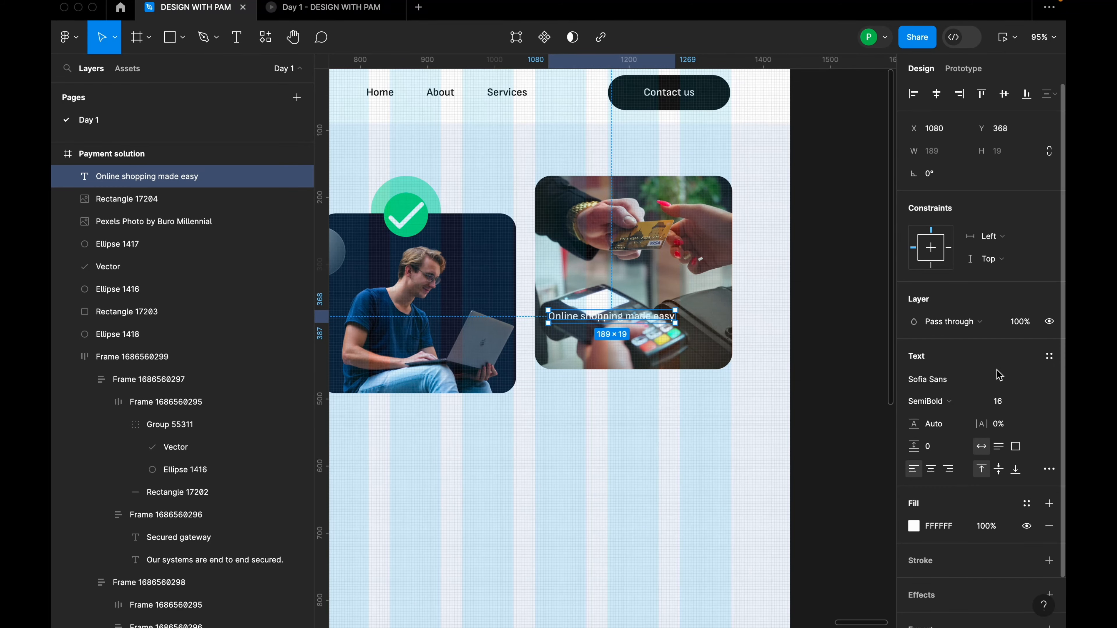
# Set the caption to size 24 ExtraBold, wrapped onto two lines, nudged slightly higher.
pyautogui.click(1028, 402)
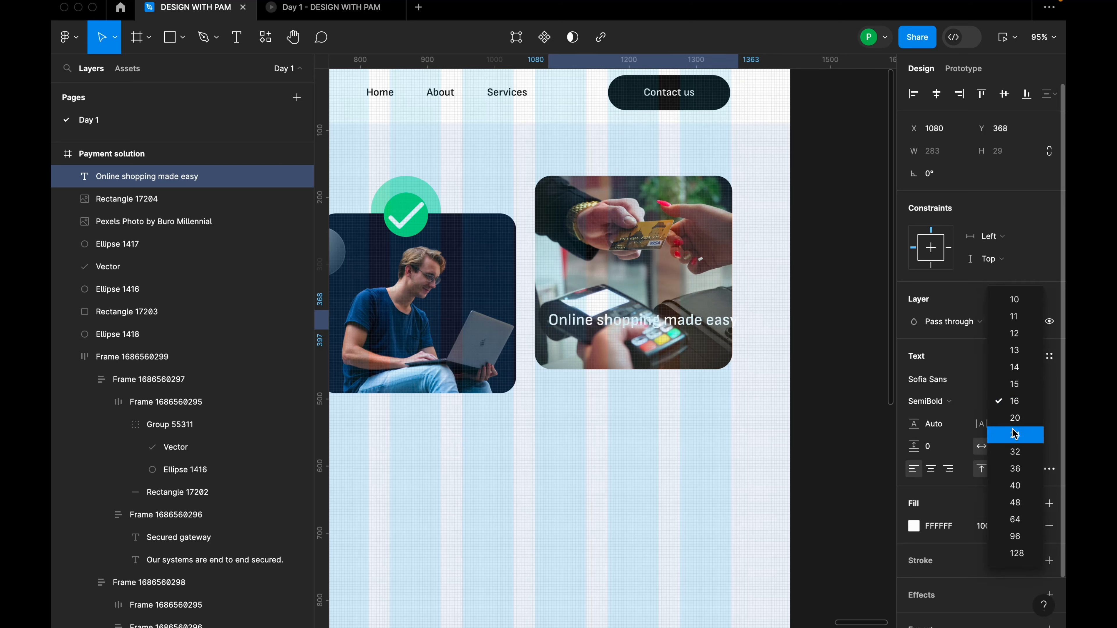
pyautogui.click(1027, 436)
pyautogui.moveTo(736, 320); pyautogui.dragTo(618, 336)
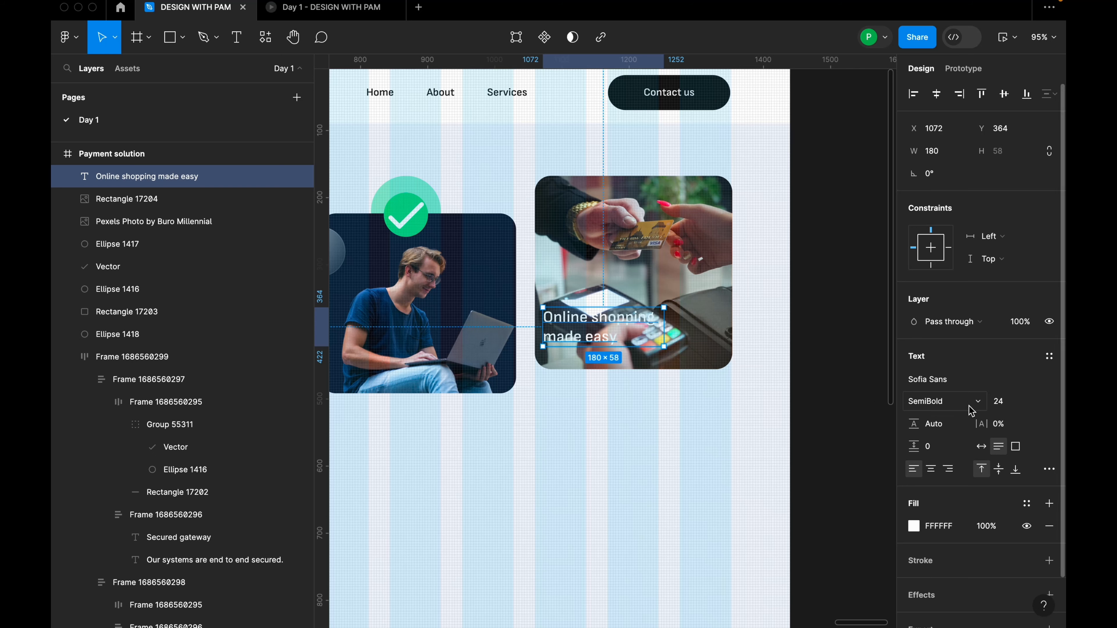
pyautogui.click(941, 402)
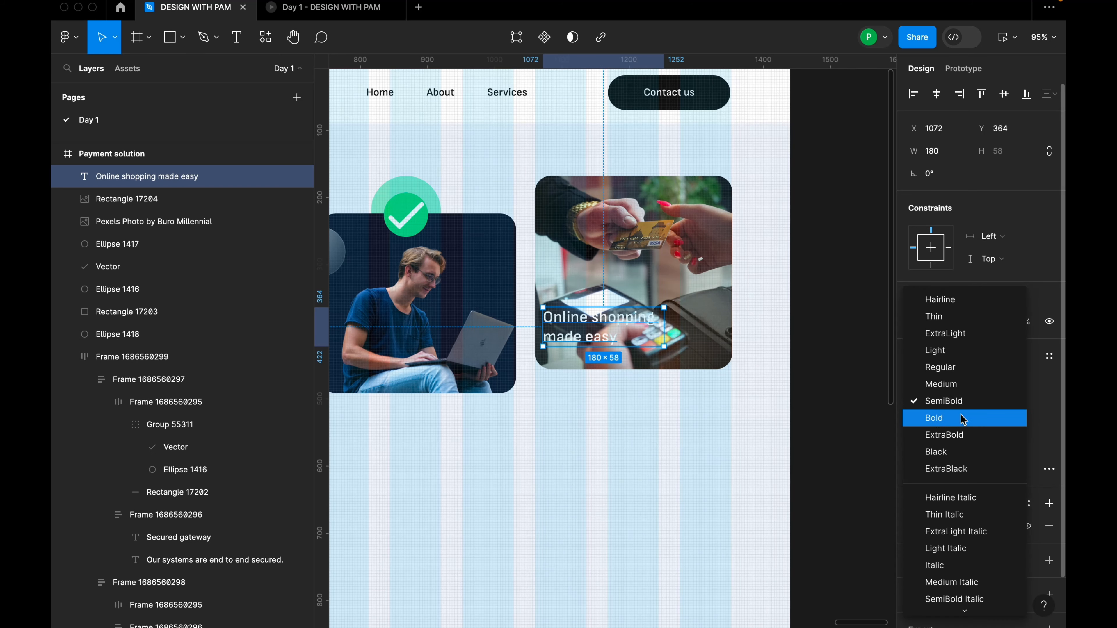
pyautogui.click(959, 435)
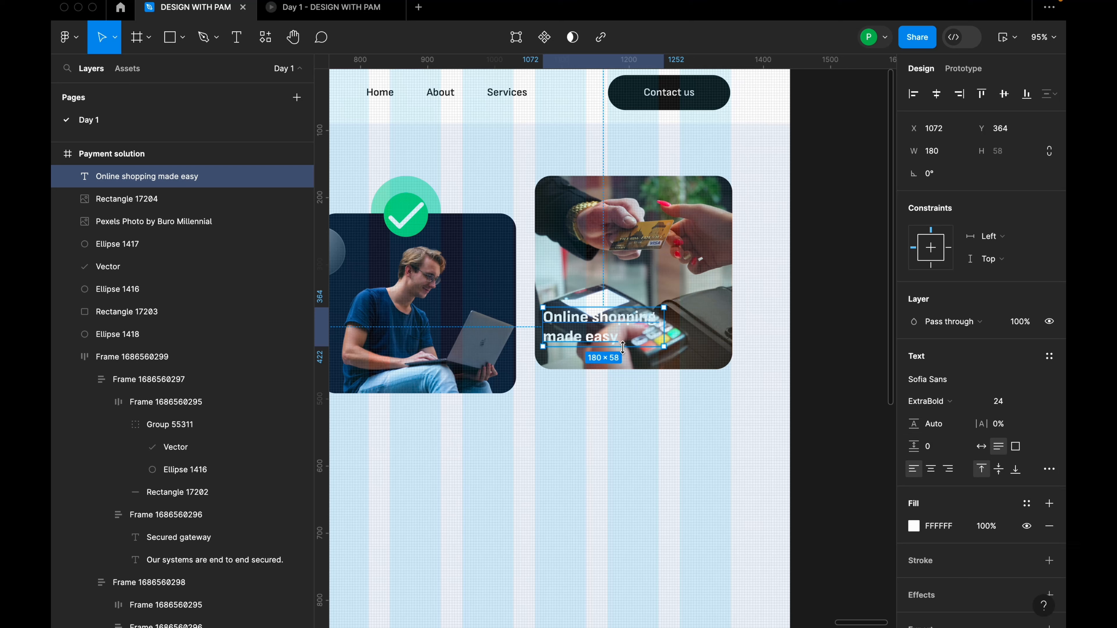
pyautogui.moveTo(613, 323); pyautogui.dragTo(613, 315)
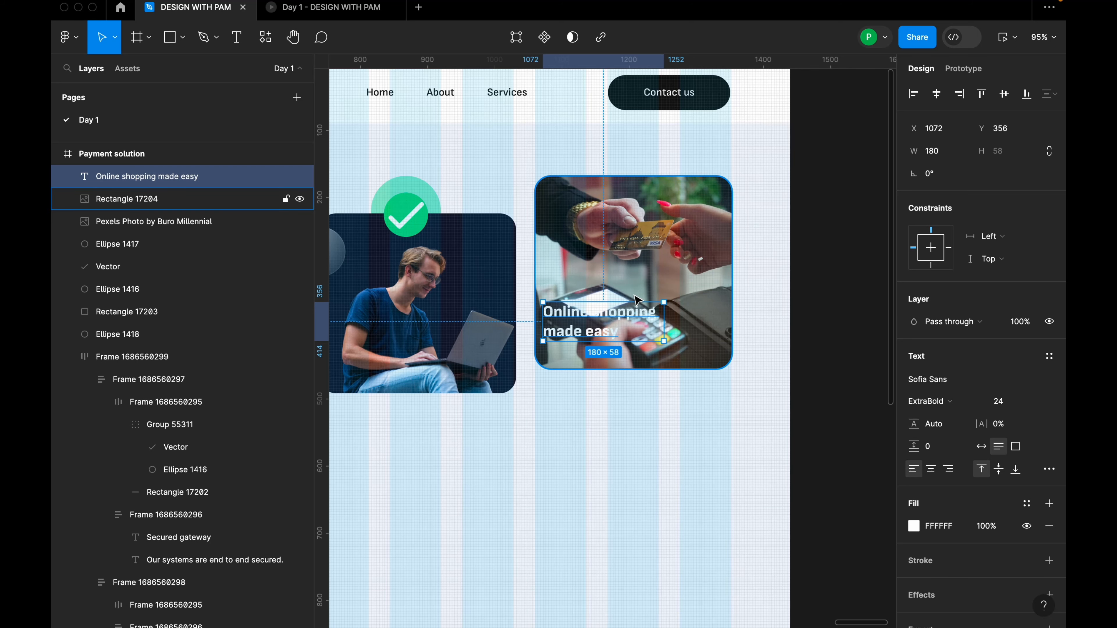
# Move the caption below the card-payment photo.
pyautogui.scroll(-5, 618, 342)
pyautogui.moveTo(609, 338); pyautogui.dragTo(598, 385)
pyautogui.scroll(3, 683, 315)
pyautogui.scroll(2, 572, 286)
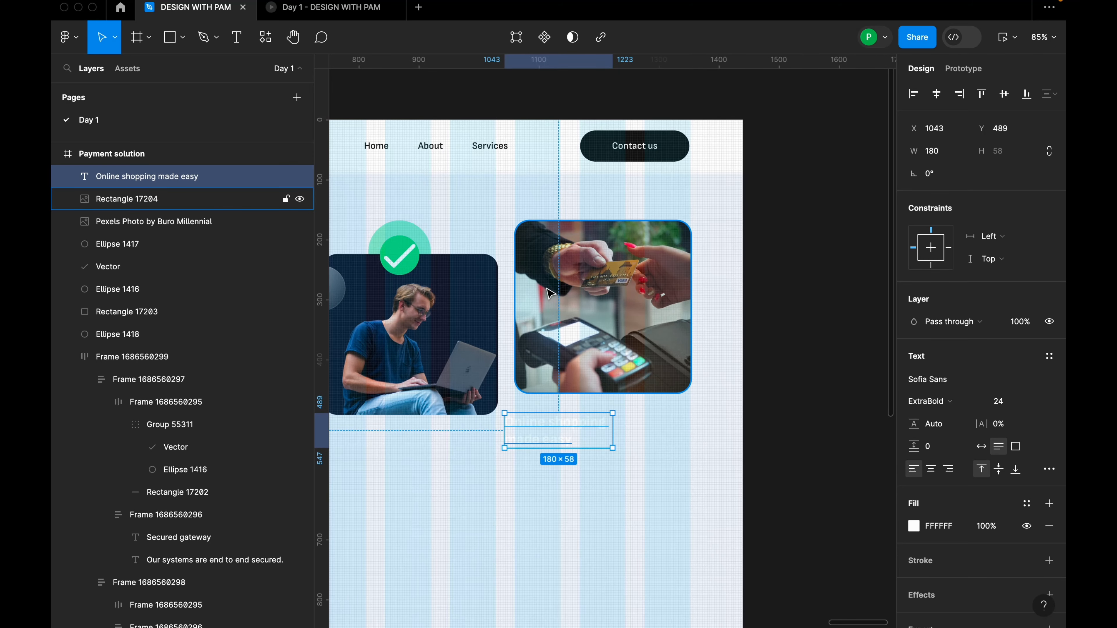
# Draw a new grey rectangle over the card photo.
pyautogui.press('r')
pyautogui.moveTo(518, 235)
pyautogui.mouseDown()
pyautogui.moveTo(594, 389)
pyautogui.moveTo(688, 394)
pyautogui.mouseUp()
pyautogui.moveTo(633, 337); pyautogui.dragTo(630, 331)
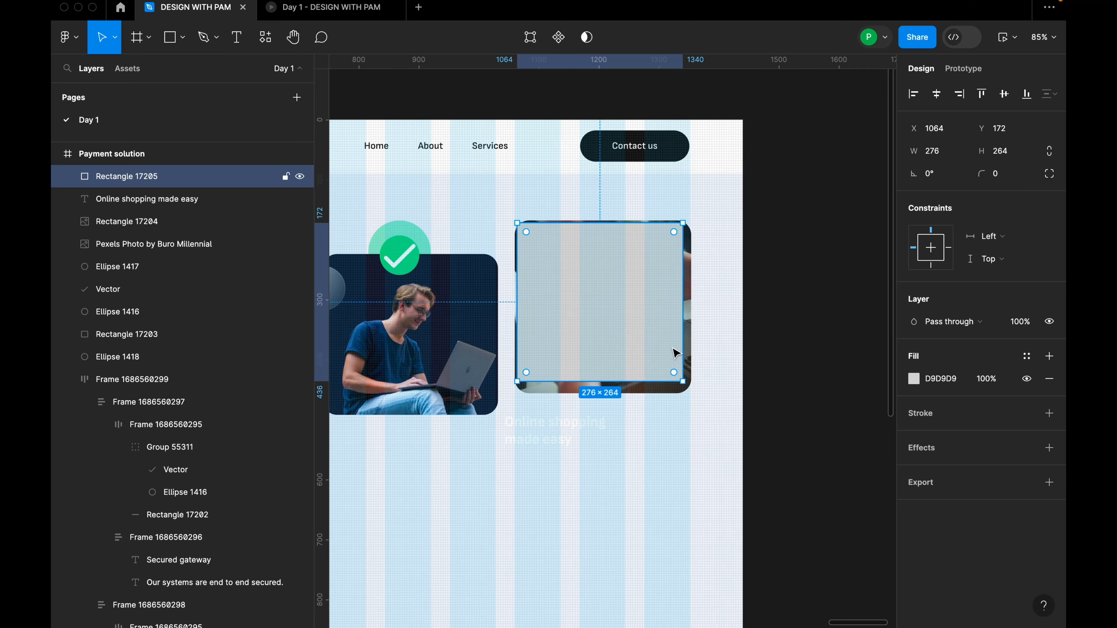
pyautogui.click(694, 309)
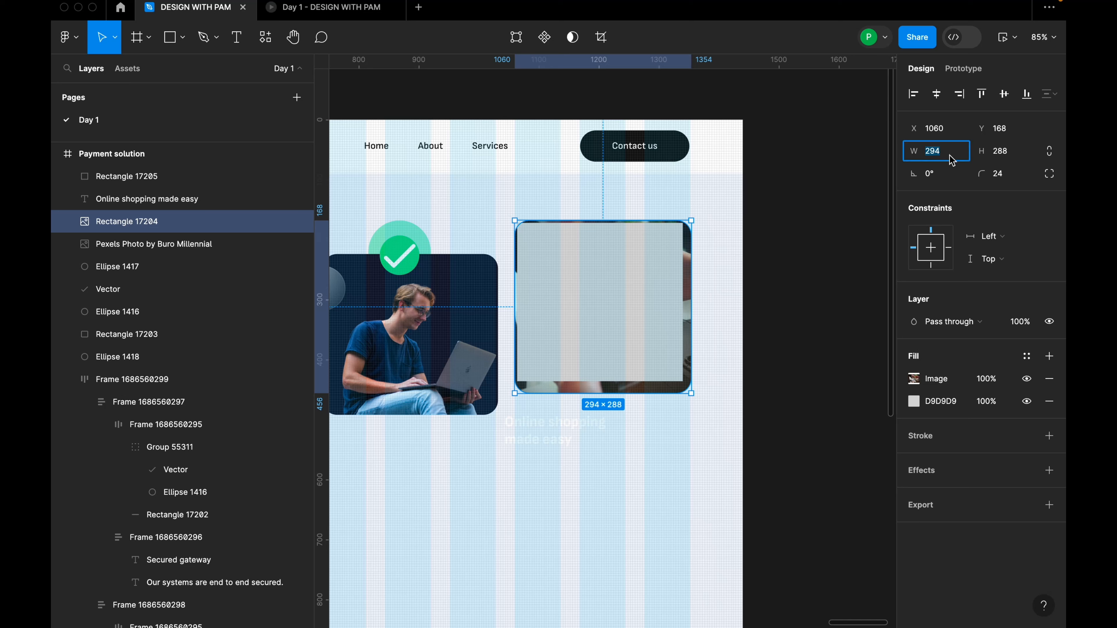
pyautogui.click(682, 241)
# Resize the grey rectangle to 294 wide by 288 high, matching the photo card.
pyautogui.click(945, 151)
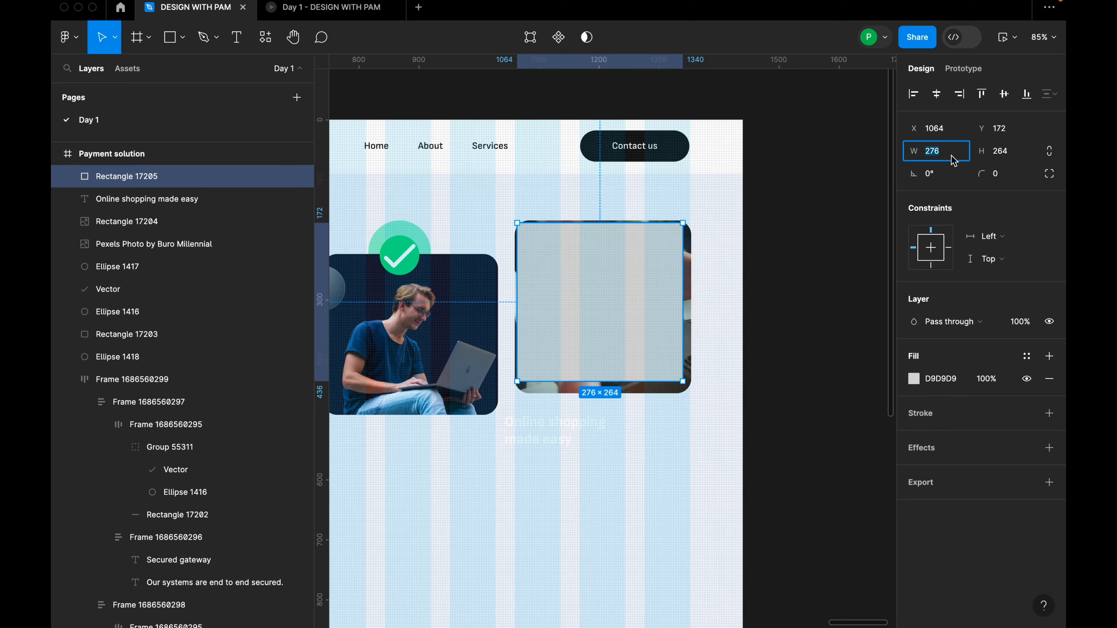
pyautogui.write('294')
pyautogui.press('Return')
pyautogui.click(691, 308)
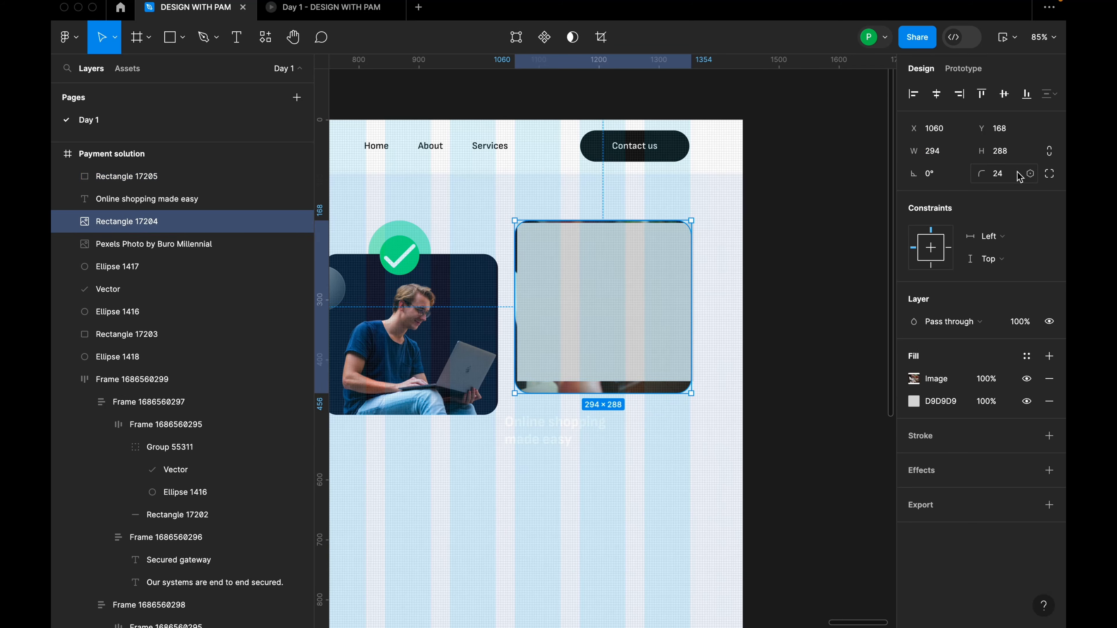
pyautogui.click(1011, 151)
pyautogui.click(618, 277)
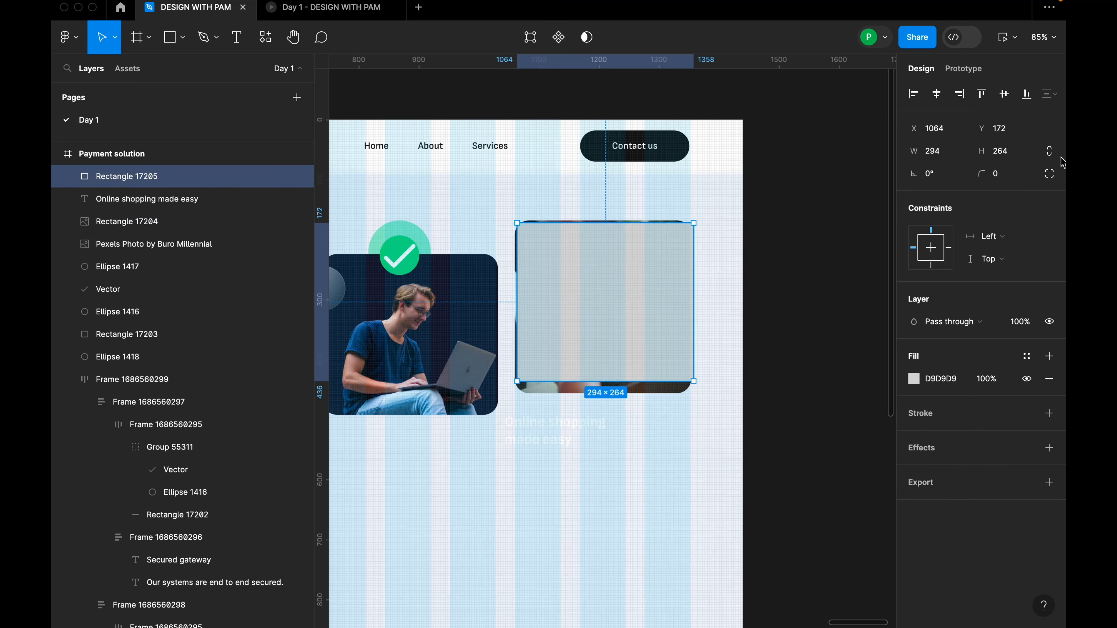
pyautogui.click(1021, 152)
pyautogui.write('288')
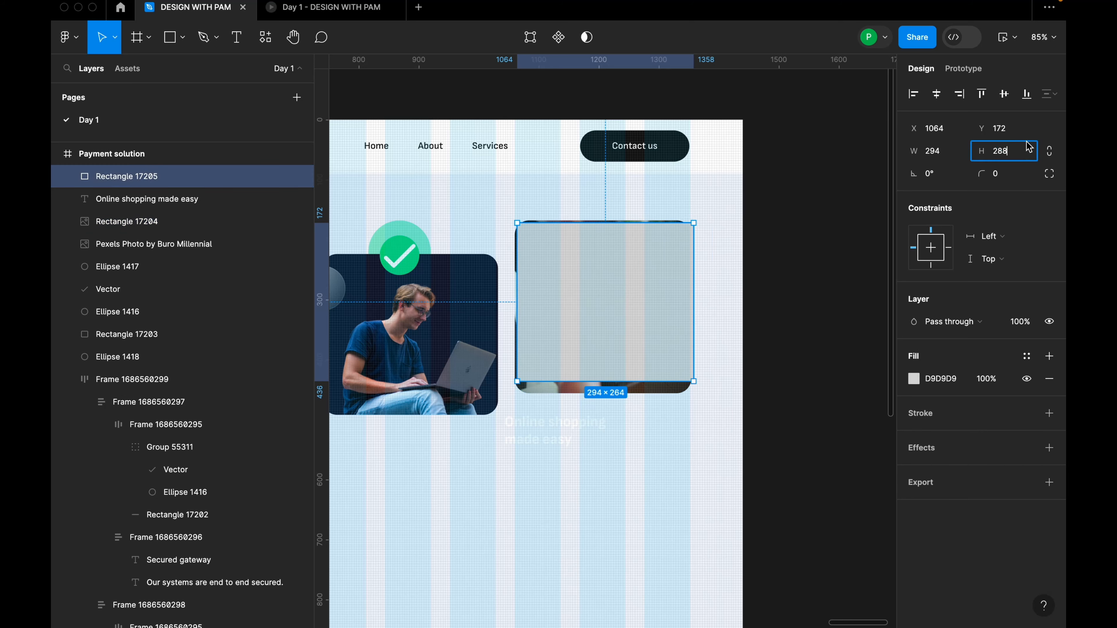
pyautogui.press('Return')
# Align the rectangle exactly over the photo card at X 1060, Y 168 with 24 corner radius.
pyautogui.moveTo(632, 272); pyautogui.dragTo(630, 270)
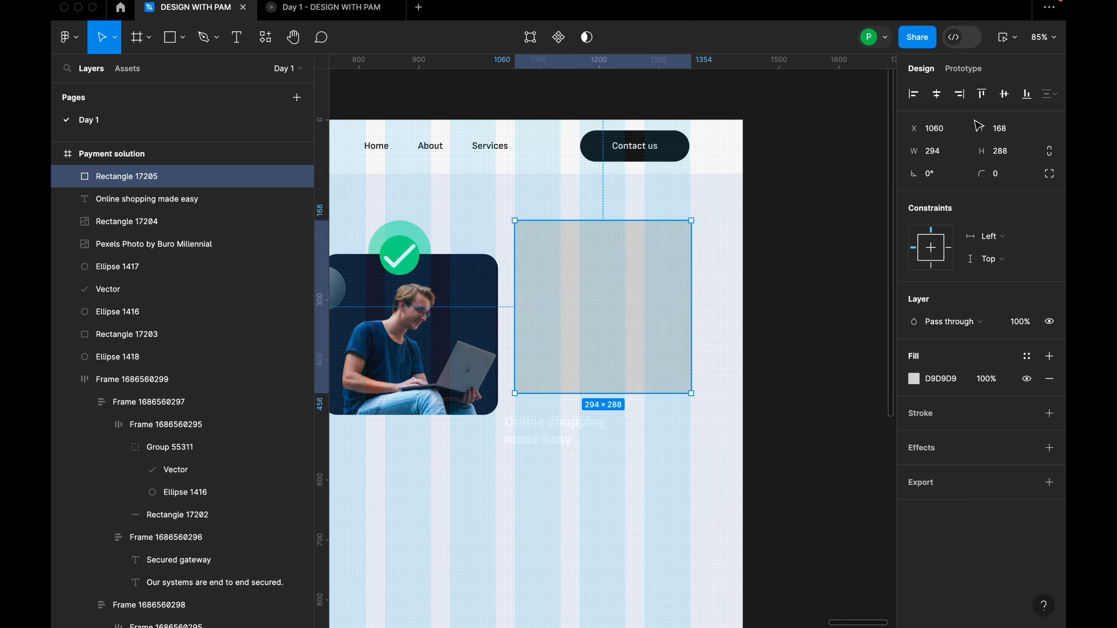
pyautogui.click(1020, 155)
pyautogui.click(1010, 173)
pyautogui.write('24')
pyautogui.press('Return')
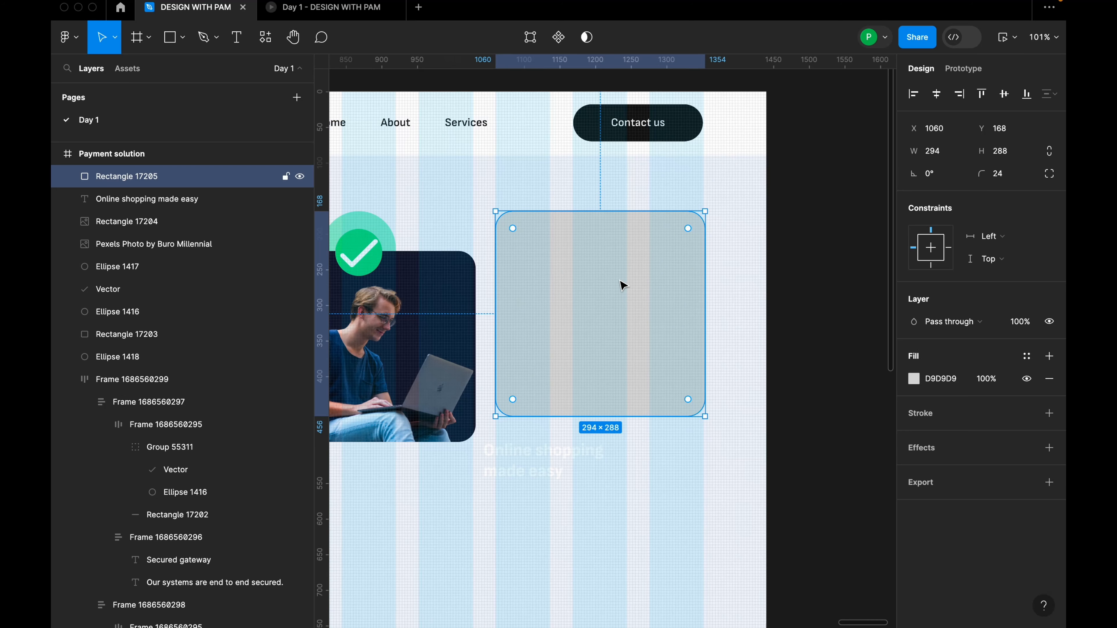
pyautogui.scroll(3, 623, 282)
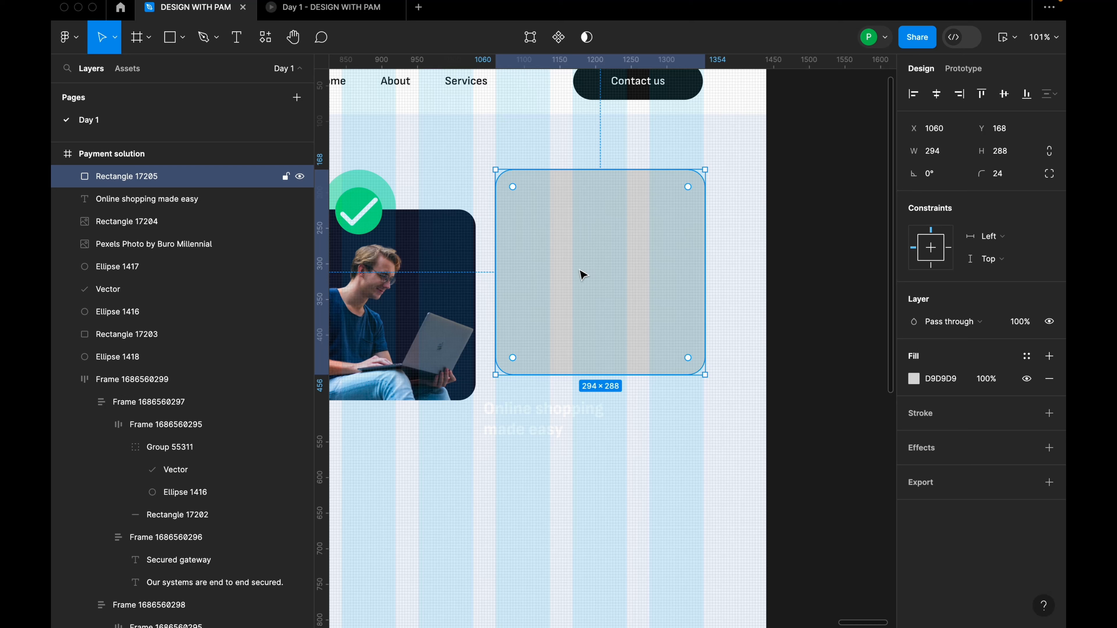
# Change the rectangle's fill to semi-transparent black to darken the photo.
pyautogui.click(913, 379)
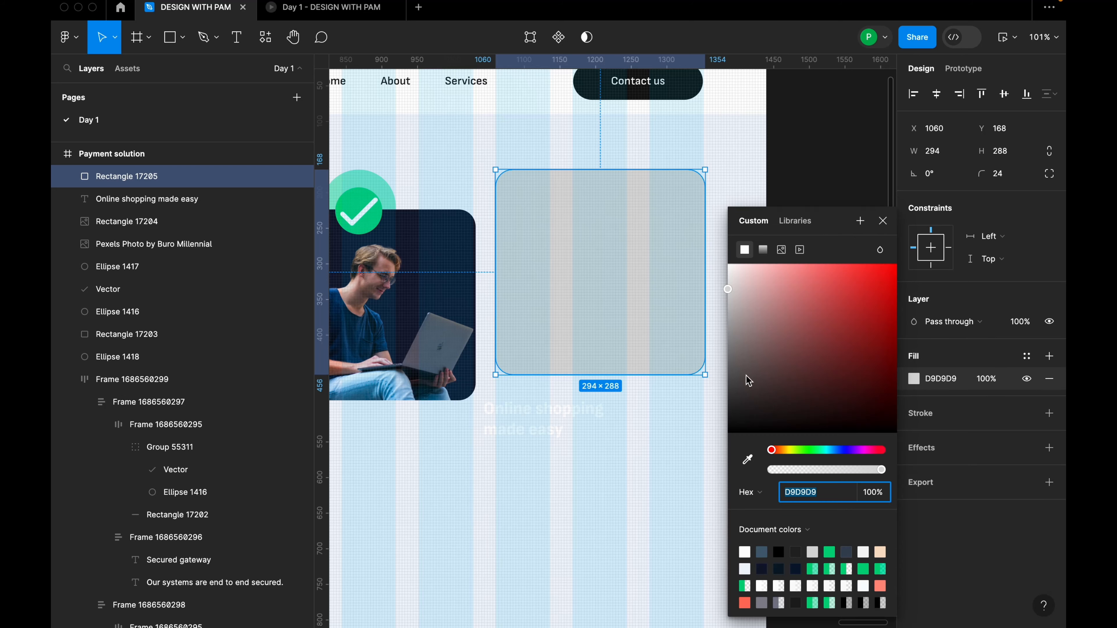
pyautogui.moveTo(742, 420); pyautogui.dragTo(726, 442)
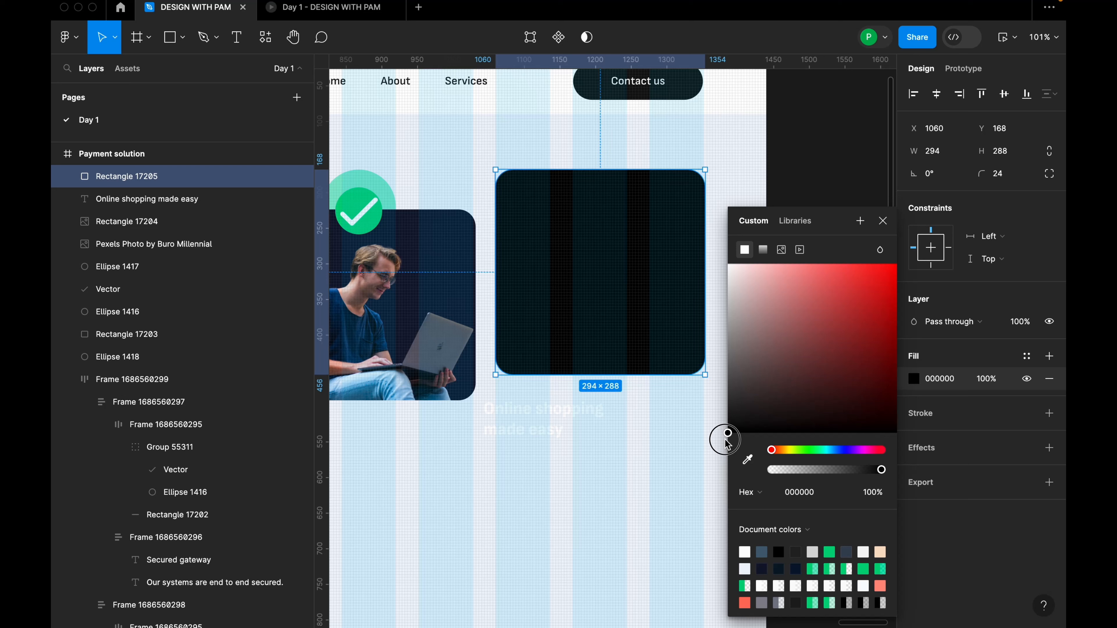
pyautogui.moveTo(881, 470); pyautogui.dragTo(837, 476)
pyautogui.click(580, 436)
# Place the caption on the card, layered above the dark overlay in Layers.
pyautogui.moveTo(580, 435); pyautogui.dragTo(615, 346)
pyautogui.scroll(-2, 643, 331)
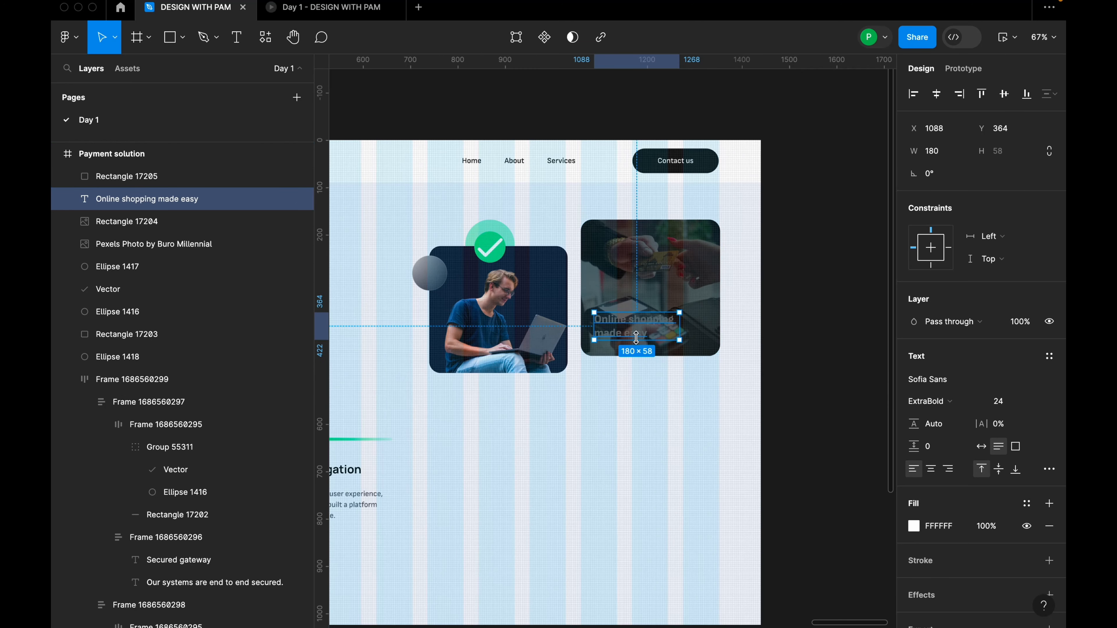
pyautogui.scroll(2, 633, 326)
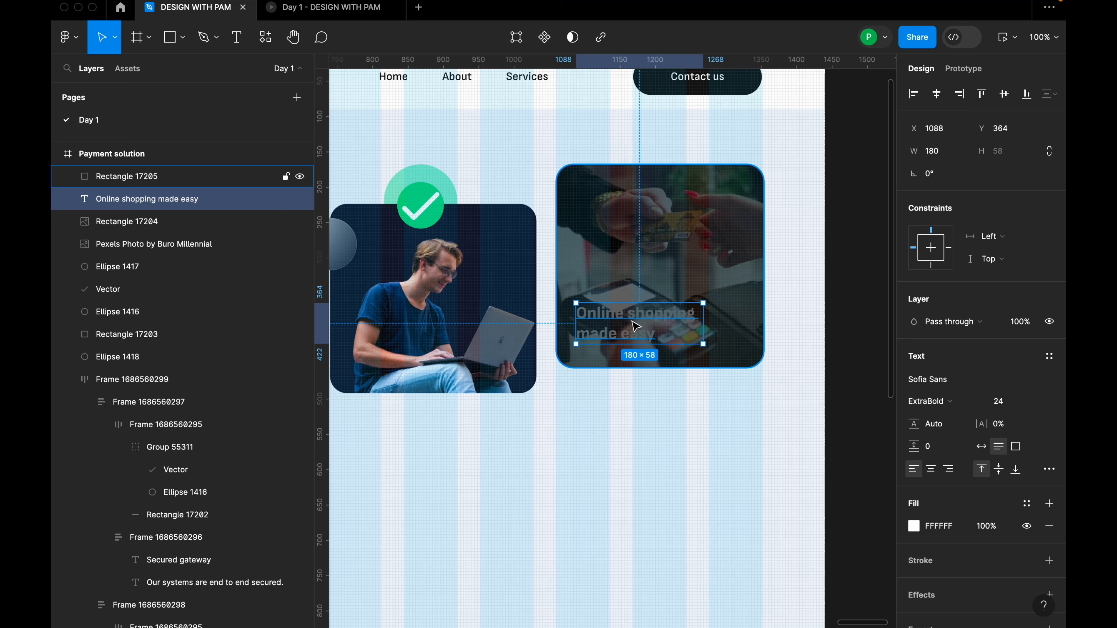
pyautogui.scroll(2, 125, 223)
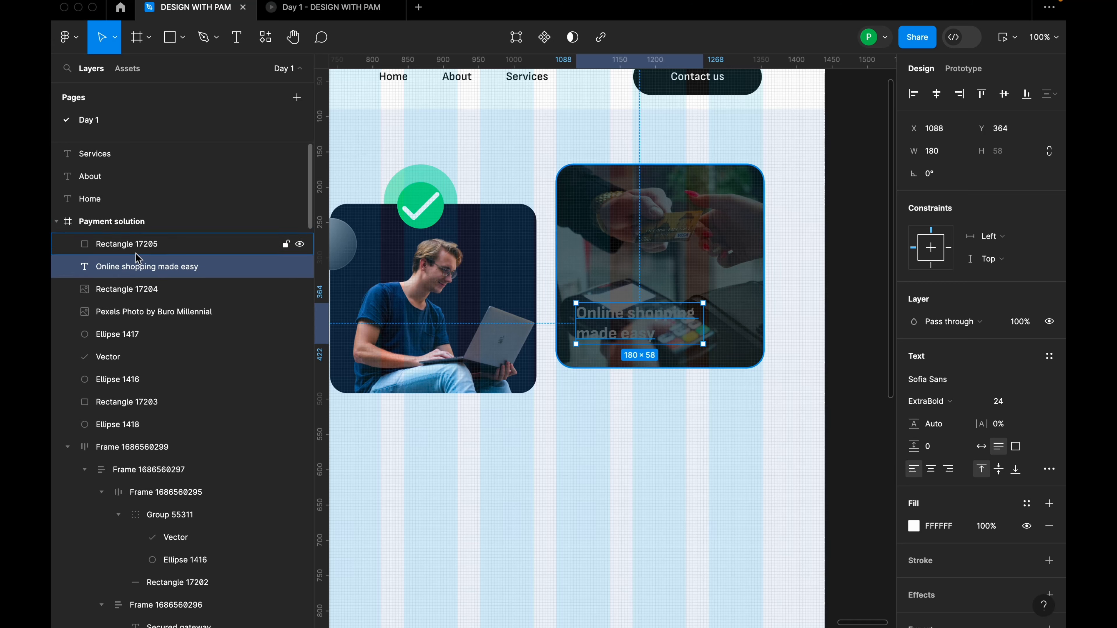
pyautogui.click(144, 249)
pyautogui.click(143, 267)
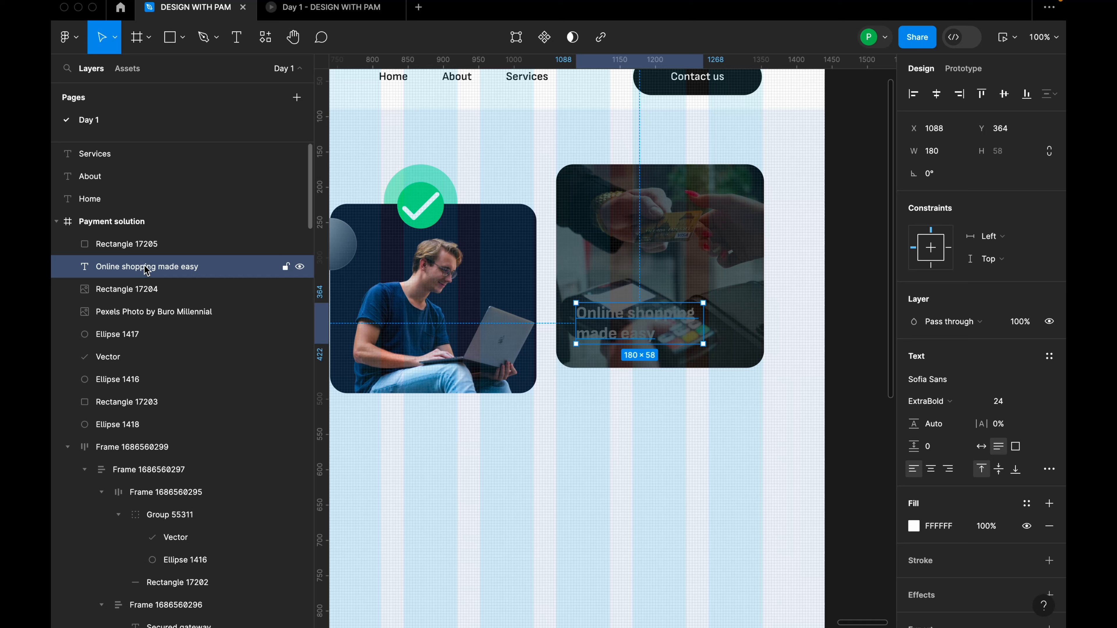
pyautogui.moveTo(144, 267); pyautogui.dragTo(144, 233)
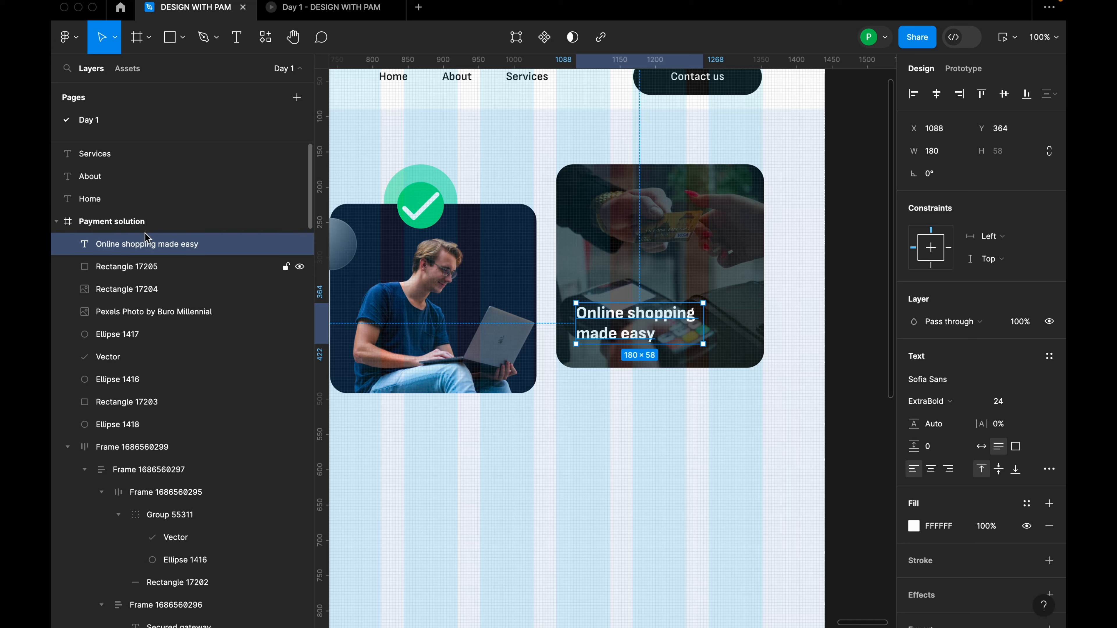
pyautogui.moveTo(626, 321); pyautogui.dragTo(619, 308)
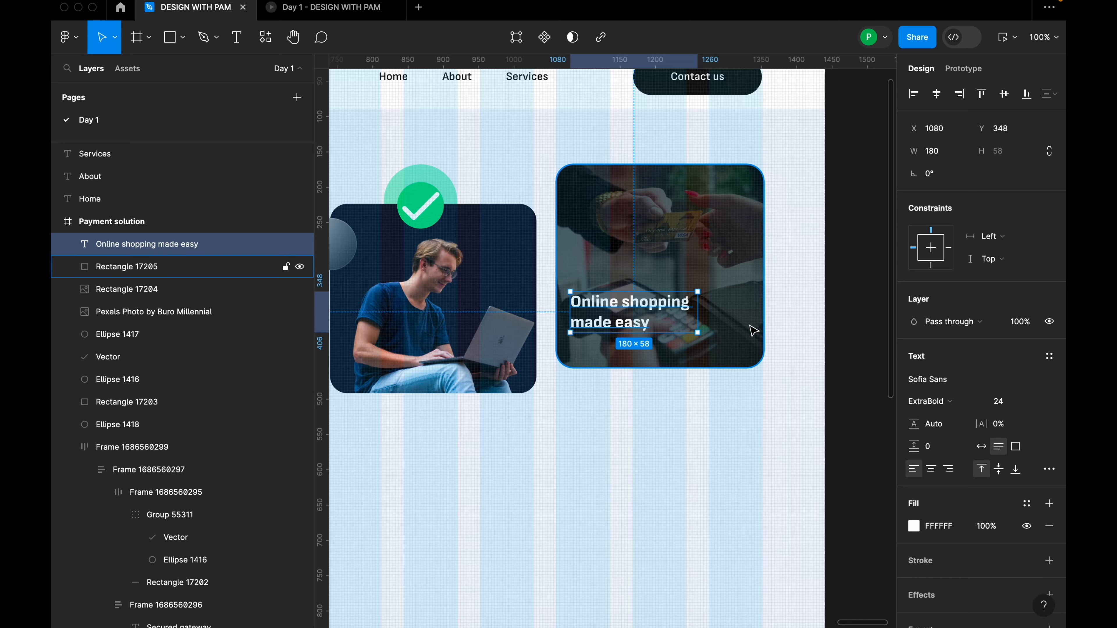
pyautogui.scroll(-10, 749, 327)
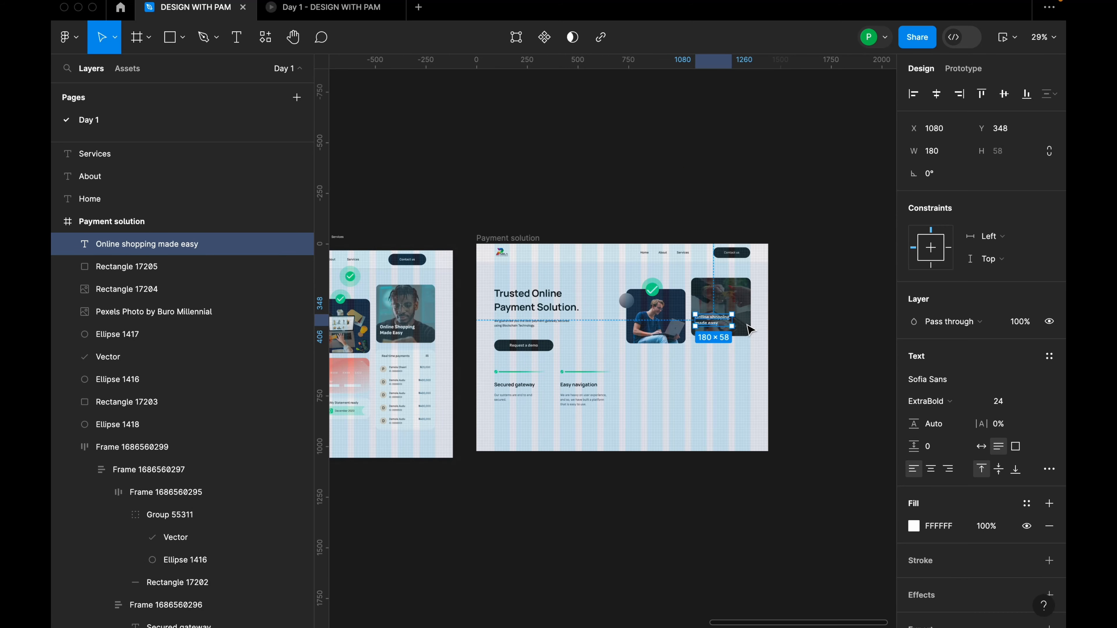
# Nudge the caption 4 px right to X 1084, inset 24 from the card's left edge.
pyautogui.scroll(2, 748, 326)
pyautogui.click(783, 326)
pyautogui.scroll(-2, 806, 338)
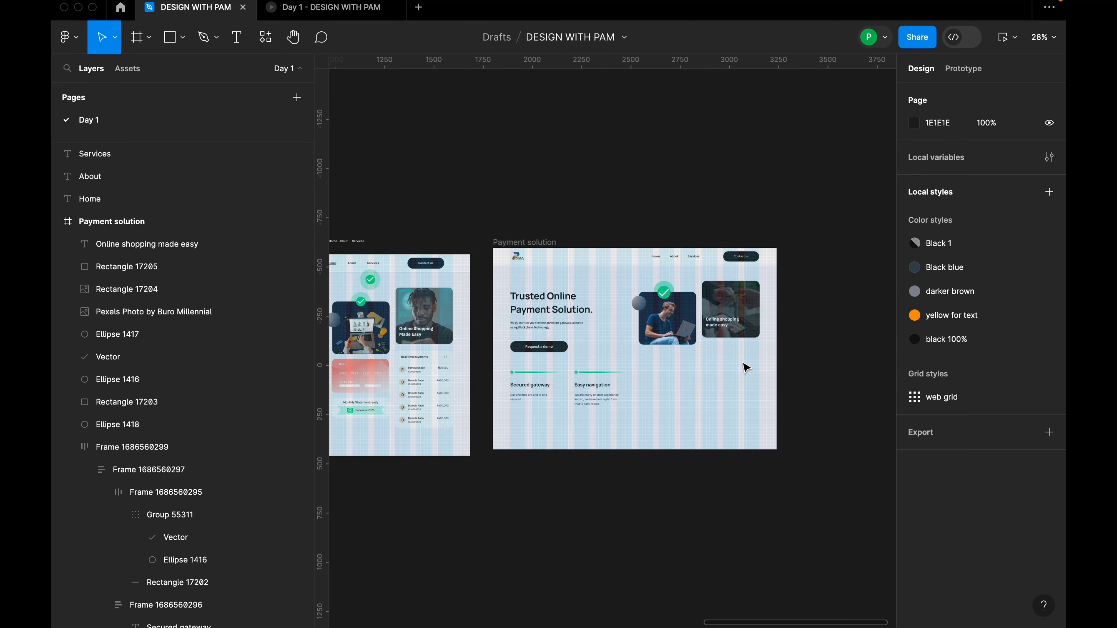
pyautogui.scroll(2, 732, 332)
pyautogui.click(730, 324)
pyautogui.scroll(6, 730, 323)
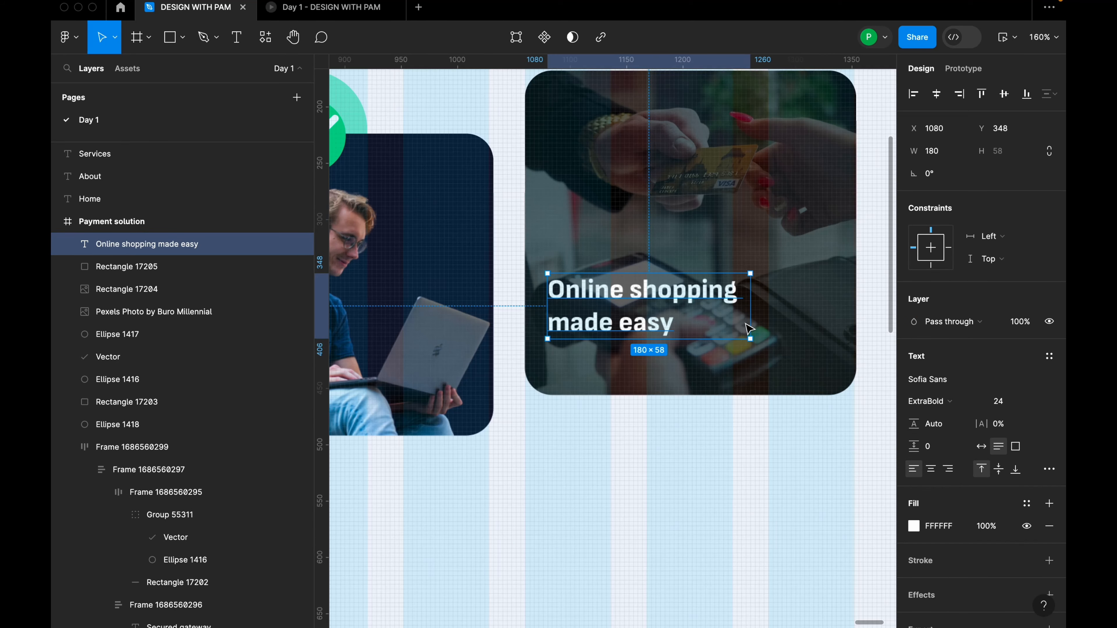
pyautogui.press('alt')
pyautogui.click(694, 365)
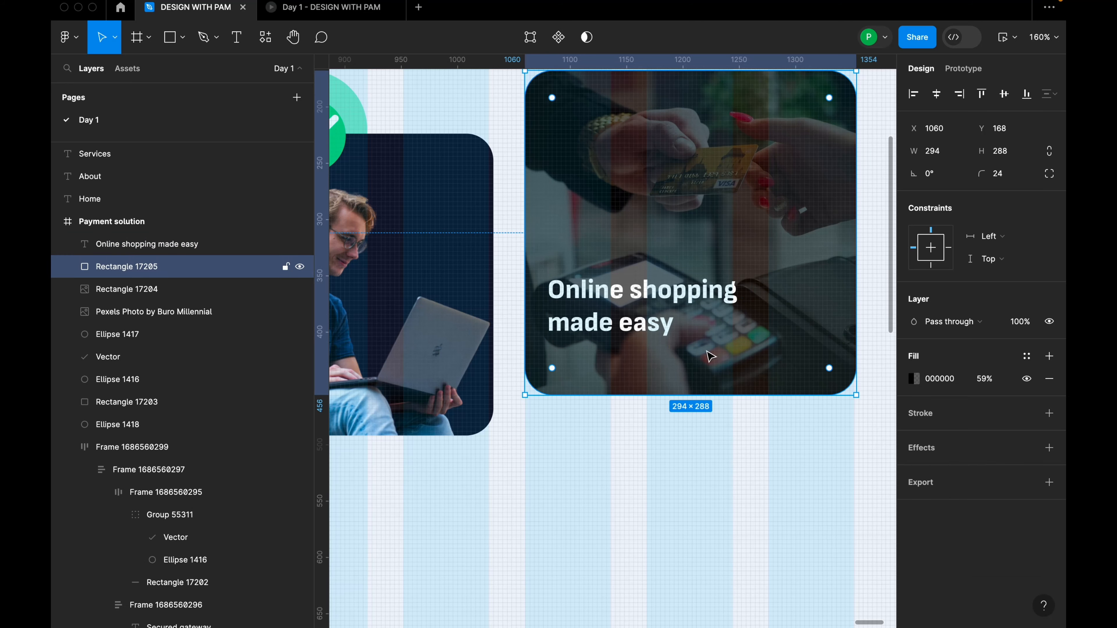
pyautogui.scroll(2, 706, 354)
pyautogui.click(670, 296)
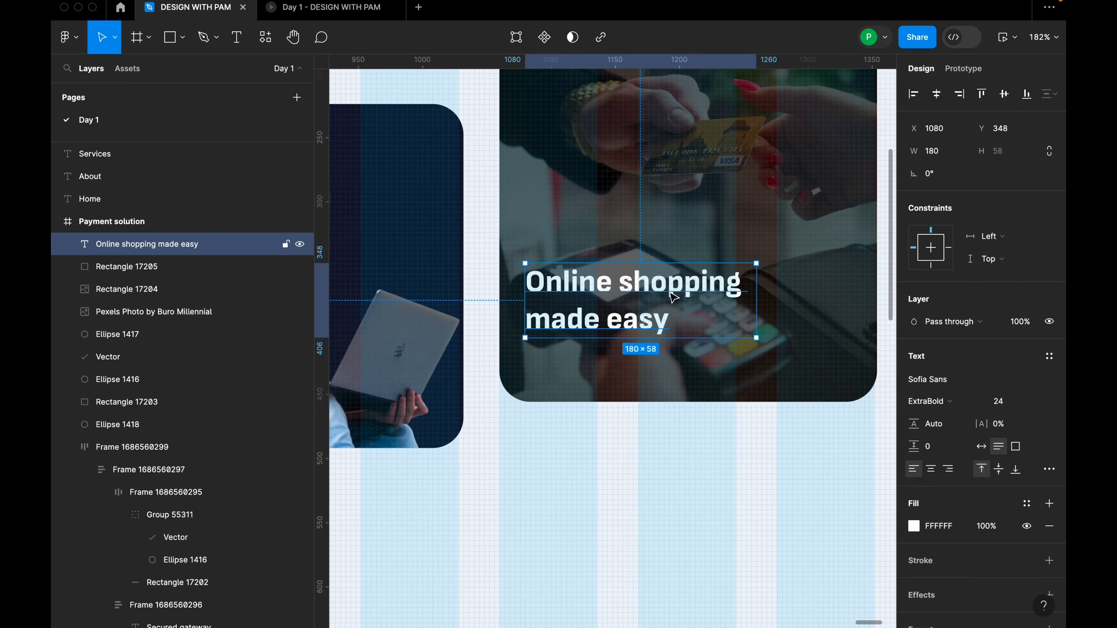
pyautogui.scroll(2, 687, 337)
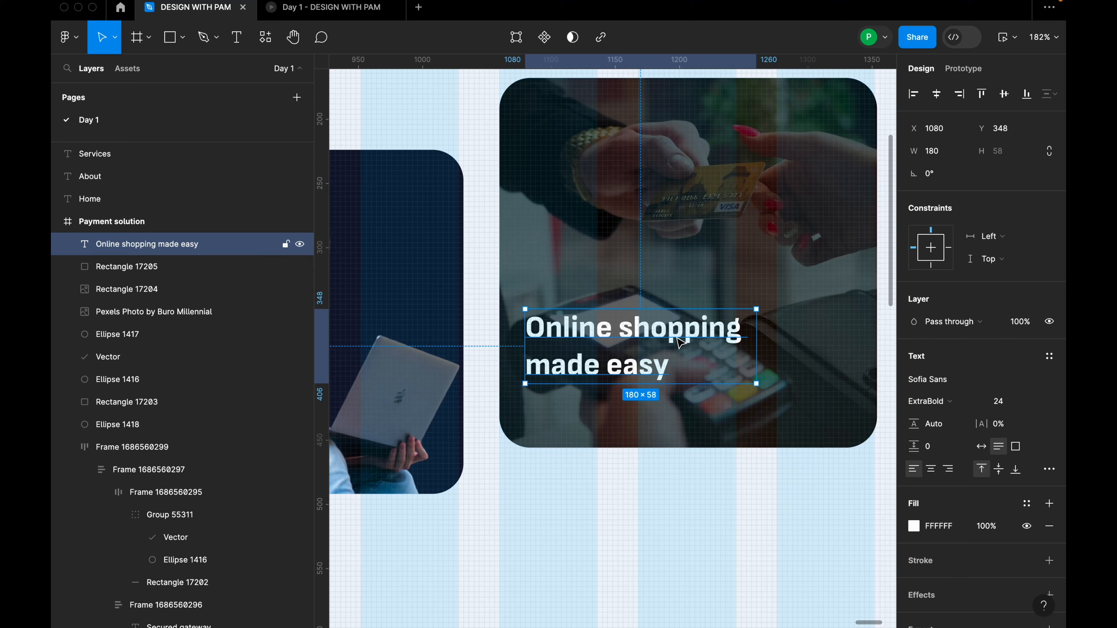
pyautogui.press('alt')
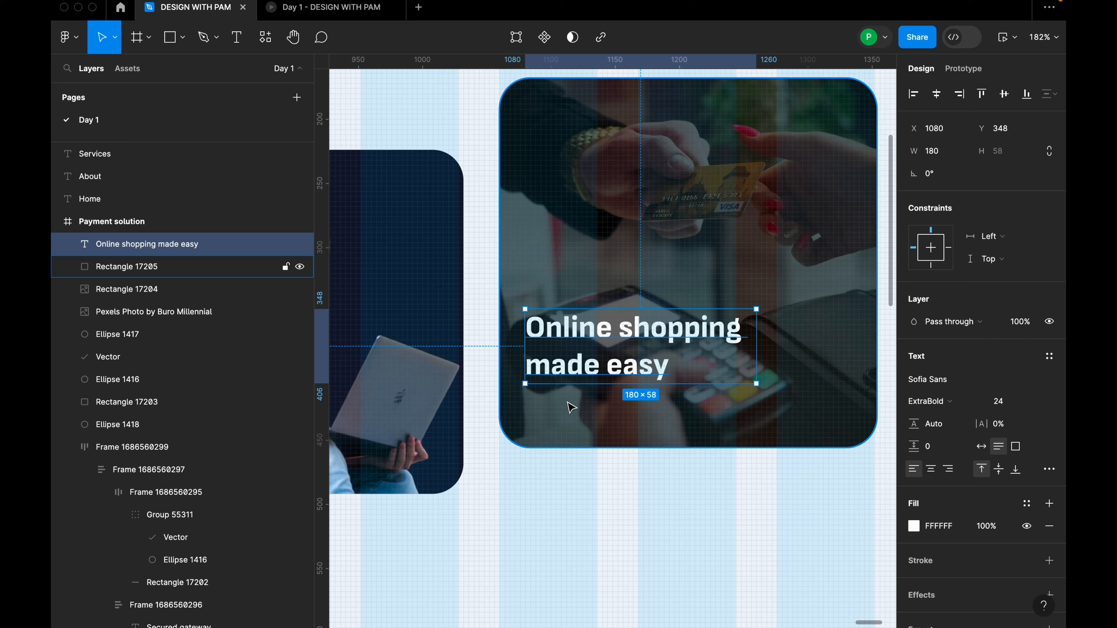
pyautogui.press('Right')
pyautogui.press('Right')
pyautogui.press('Right')
pyautogui.press('Right')
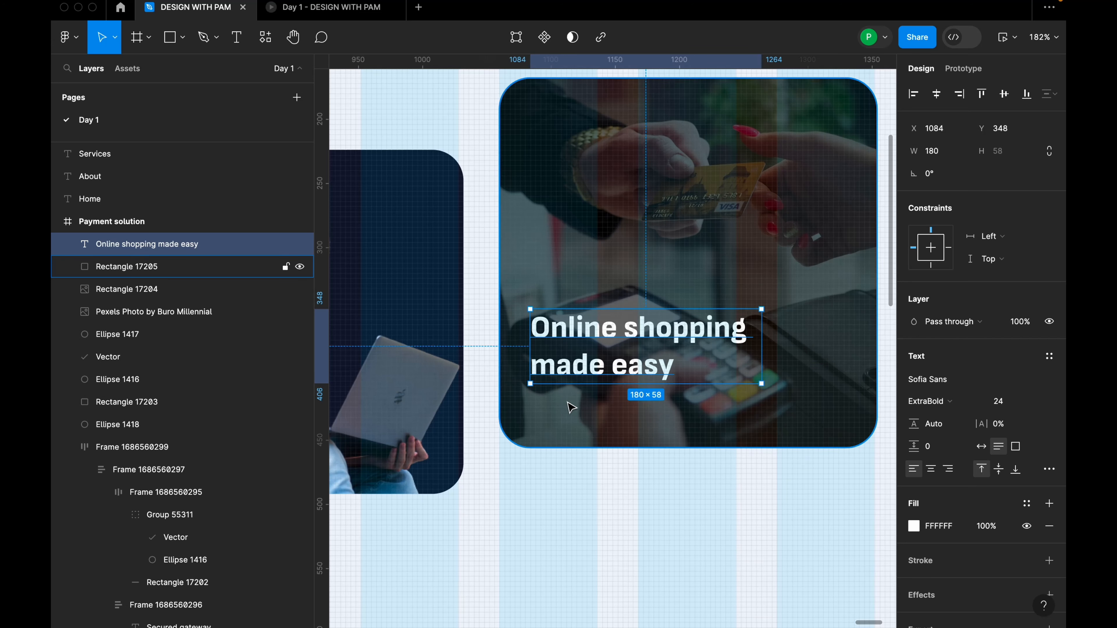
pyautogui.press('alt')
# Select the Payment solution frame and hide the layout grids with Ctrl+G.
pyautogui.click(746, 466)
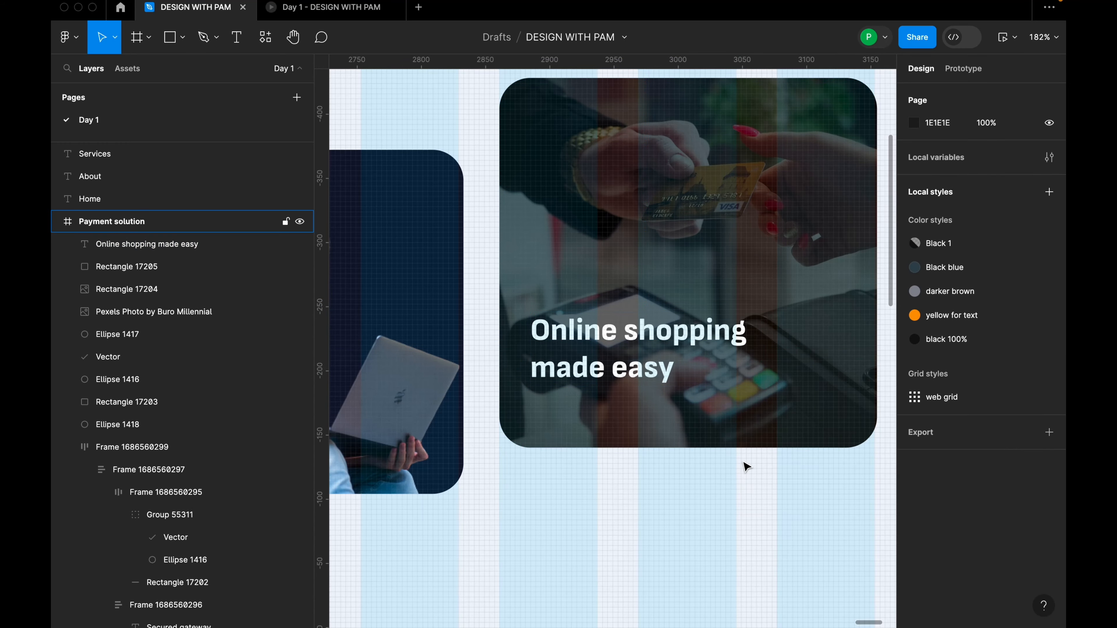
pyautogui.scroll(-10, 746, 466)
pyautogui.scroll(-1, 726, 376)
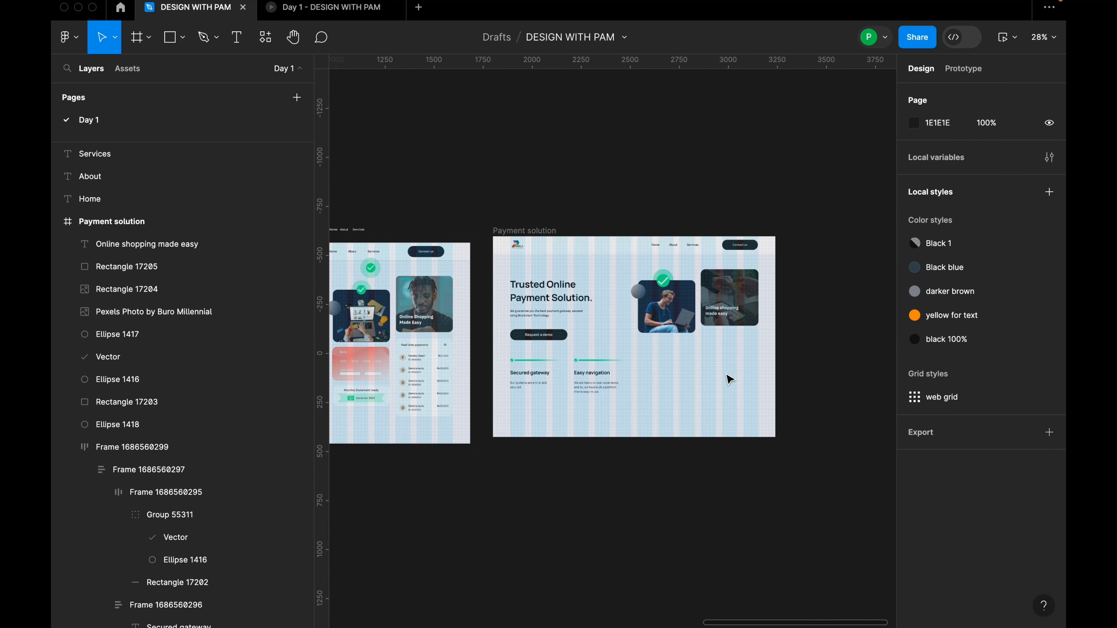
pyautogui.scroll(-3, 727, 377)
pyautogui.scroll(6, 459, 392)
pyautogui.scroll(3, 557, 341)
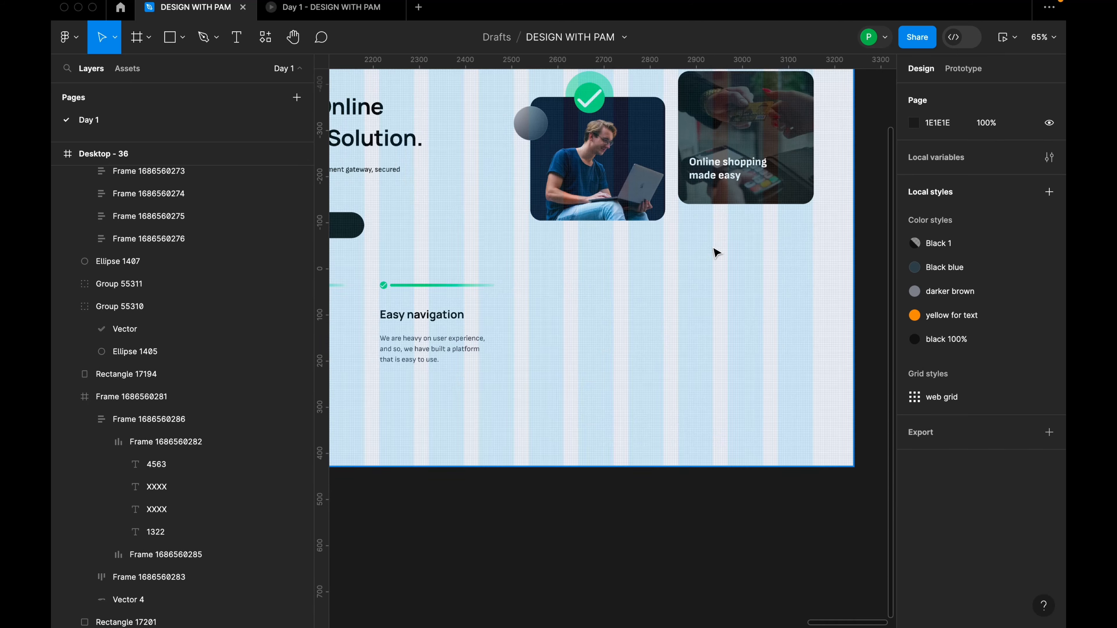
pyautogui.scroll(1, 704, 318)
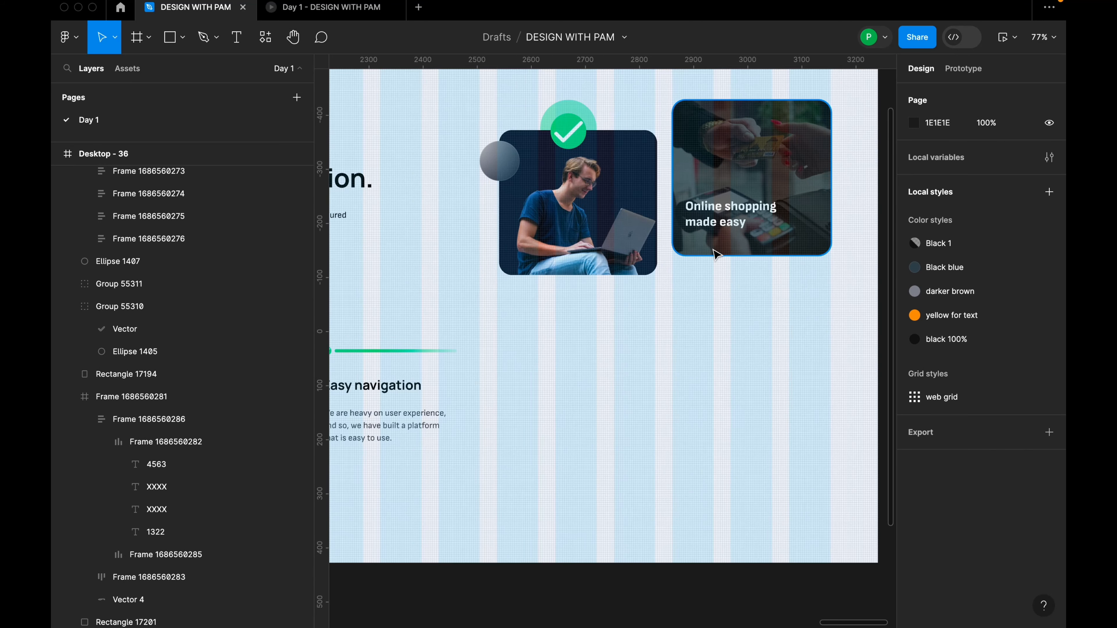
pyautogui.scroll(-8, 735, 318)
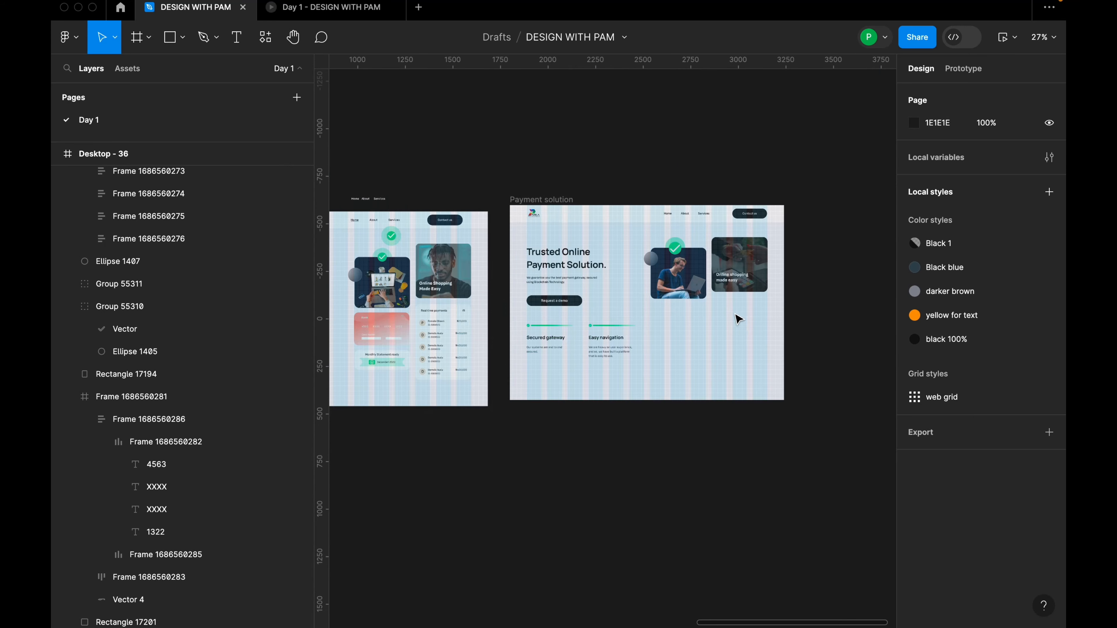
pyautogui.scroll(5, 496, 313)
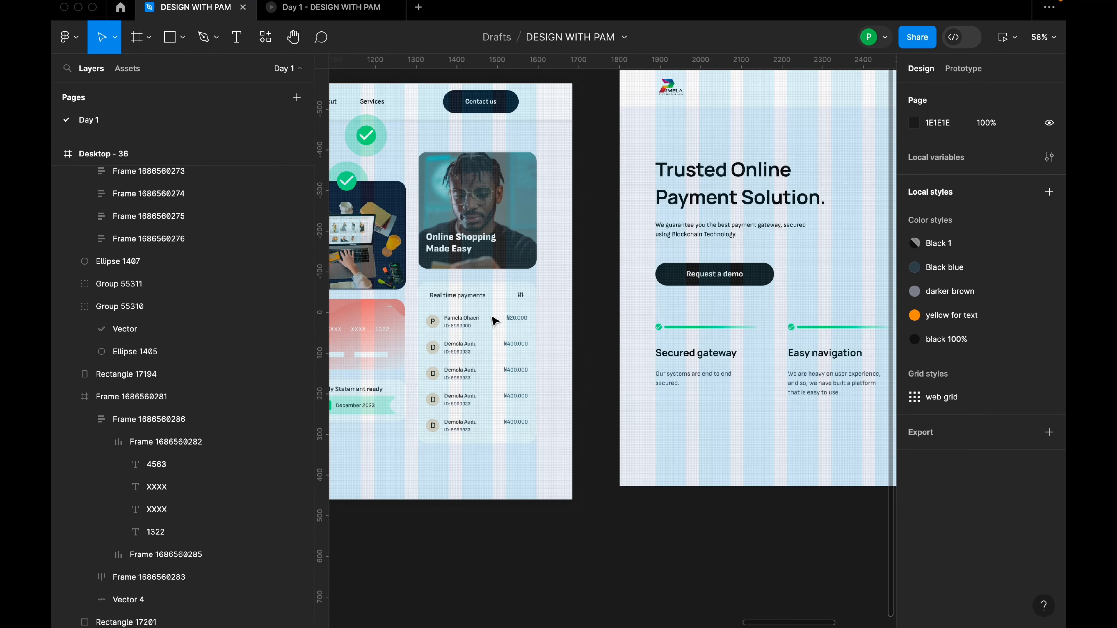
pyautogui.scroll(-4, 499, 316)
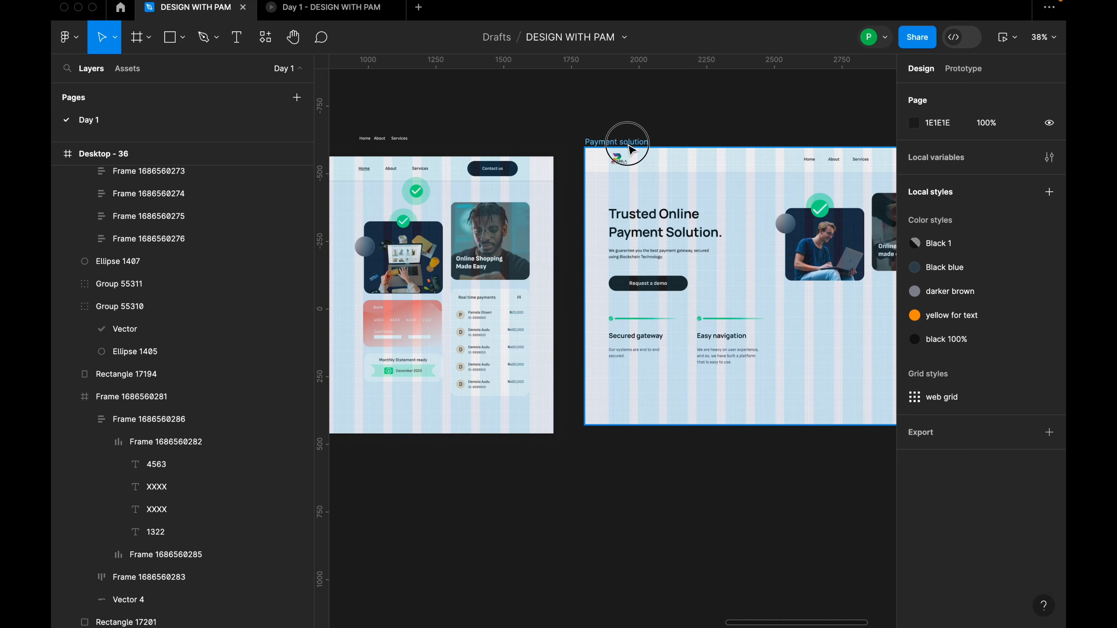
pyautogui.click(617, 143)
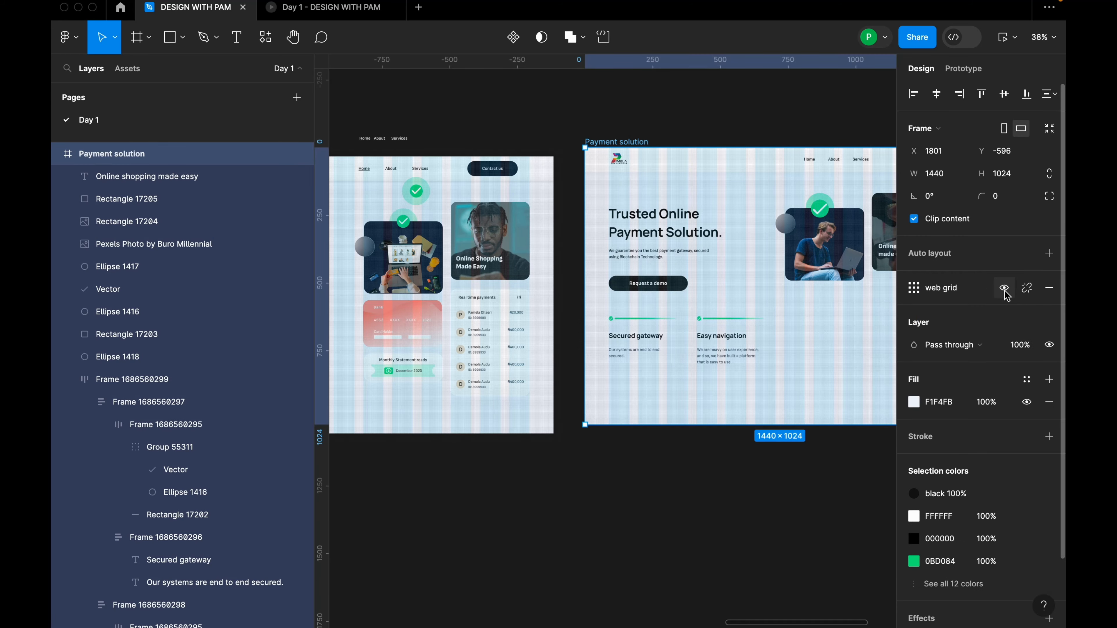
pyautogui.hotkey('ctrl', 'g')
pyautogui.scroll(-3, 618, 293)
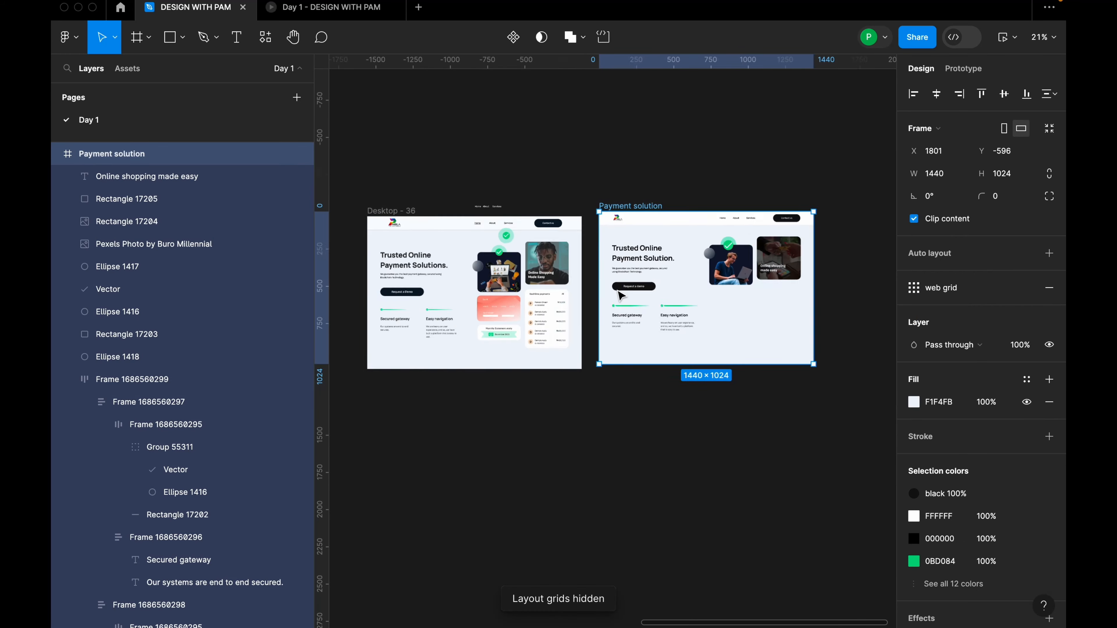
# Hide the interface panels and toolbars via Show/Hide UI.
pyautogui.scroll(2, 512, 402)
pyautogui.rightClick(515, 399)
pyautogui.click(656, 435)
# Draw a 314×456 grey rectangle beneath the card-payment photo.
pyautogui.scroll(3, 704, 442)
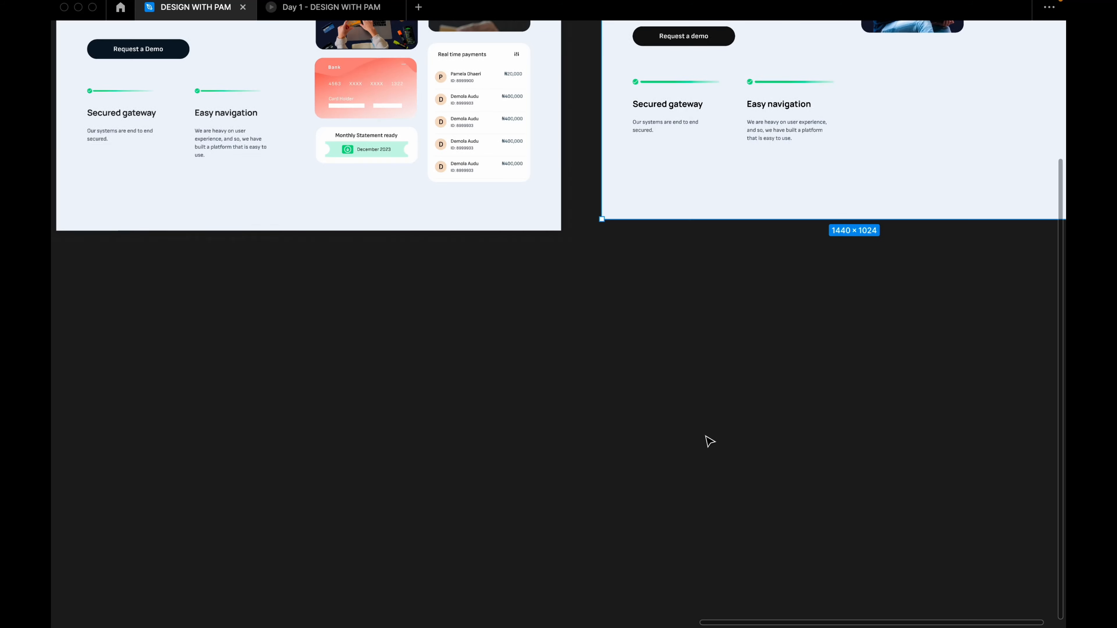
pyautogui.scroll(5, 700, 444)
pyautogui.scroll(-2, 616, 450)
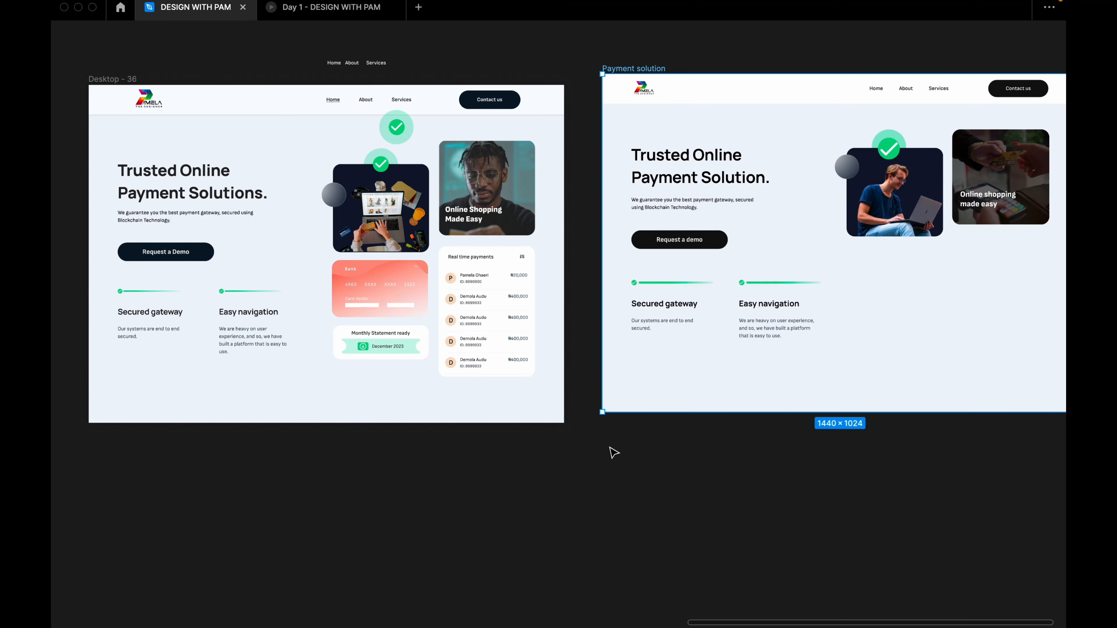
pyautogui.scroll(-2, 609, 451)
pyautogui.moveTo(825, 486); pyautogui.dragTo(630, 492)
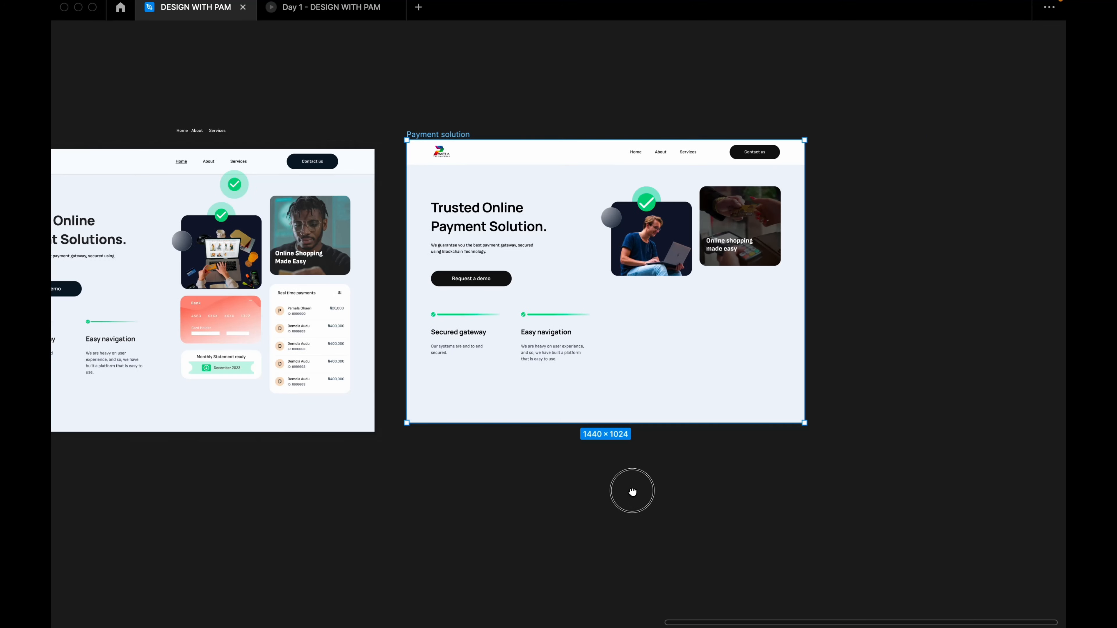
pyautogui.scroll(2, 743, 332)
pyautogui.moveTo(843, 253); pyautogui.dragTo(900, 272)
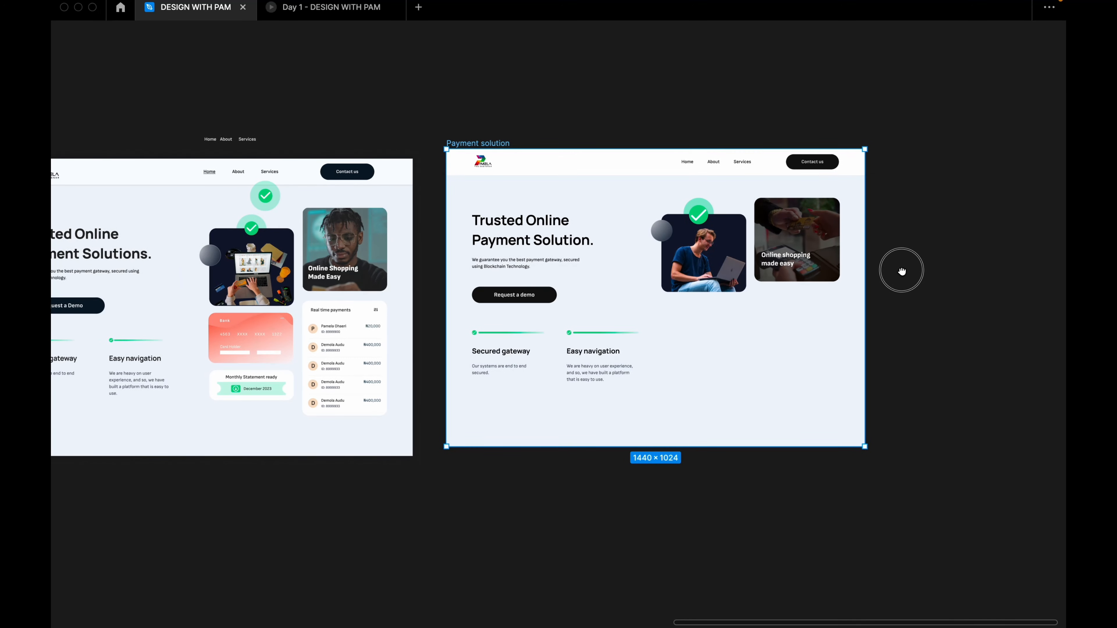
pyautogui.scroll(1, 896, 317)
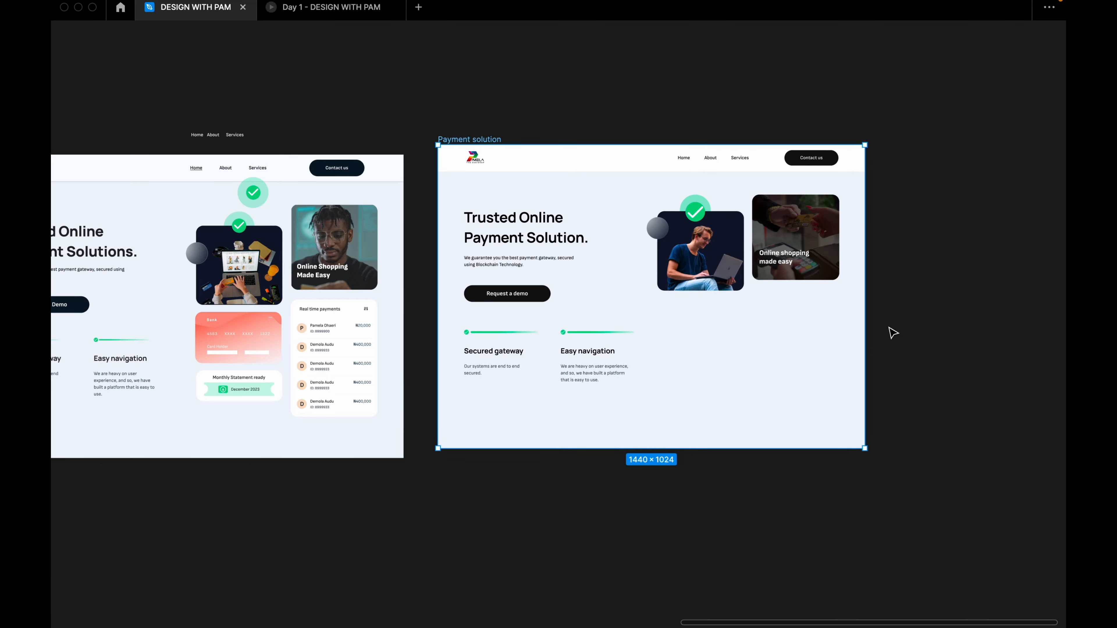
pyautogui.moveTo(766, 290)
pyautogui.mouseDown()
pyautogui.moveTo(813, 424)
pyautogui.moveTo(844, 429)
pyautogui.moveTo(833, 425)
pyautogui.mouseUp()
pyautogui.moveTo(833, 351)
pyautogui.mouseDown()
pyautogui.moveTo(850, 351)
pyautogui.moveTo(816, 348)
pyautogui.mouseUp()
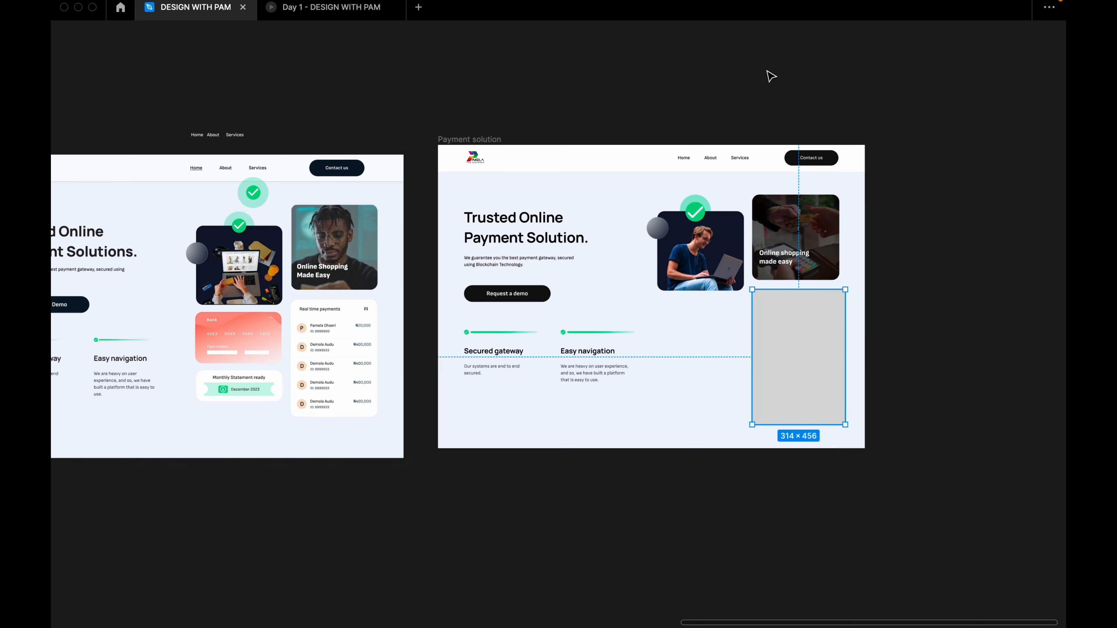
# Drag the grey rectangle into line under the image card.
pyautogui.click(764, 56)
pyautogui.moveTo(773, 318); pyautogui.dragTo(788, 332)
pyautogui.press('super+space')
pyautogui.scroll(5, 778, 316)
pyautogui.click(784, 319)
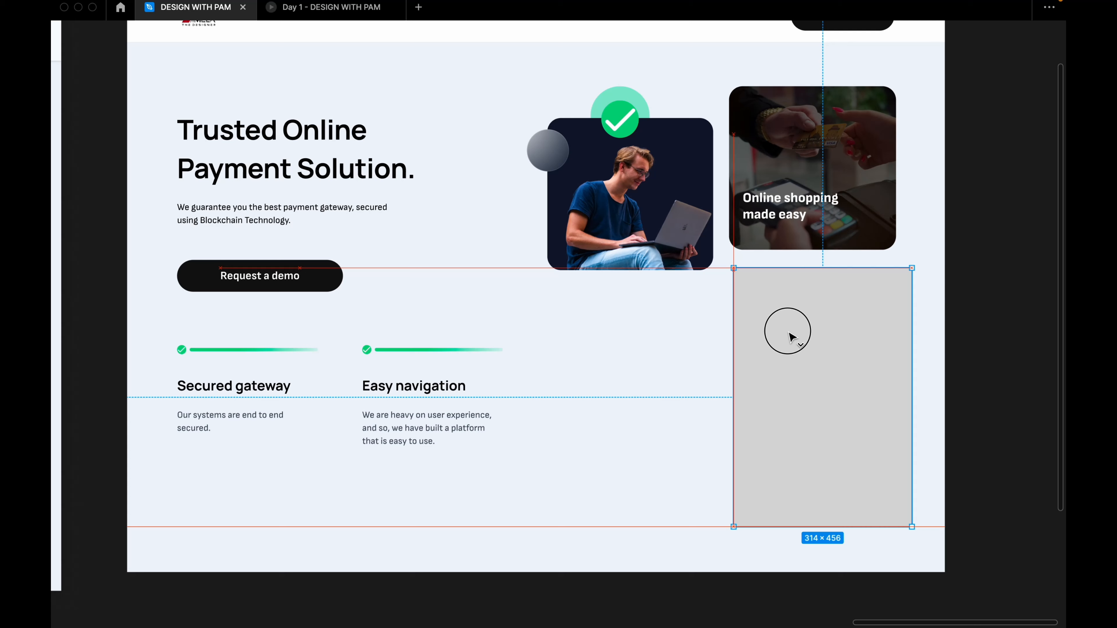
# Settle Rectangle 17206 at X 1060, Y 488 and restore the interface panels.
pyautogui.moveTo(788, 331); pyautogui.dragTo(783, 337)
pyautogui.scroll(-5, 783, 336)
pyautogui.rightClick(867, 182)
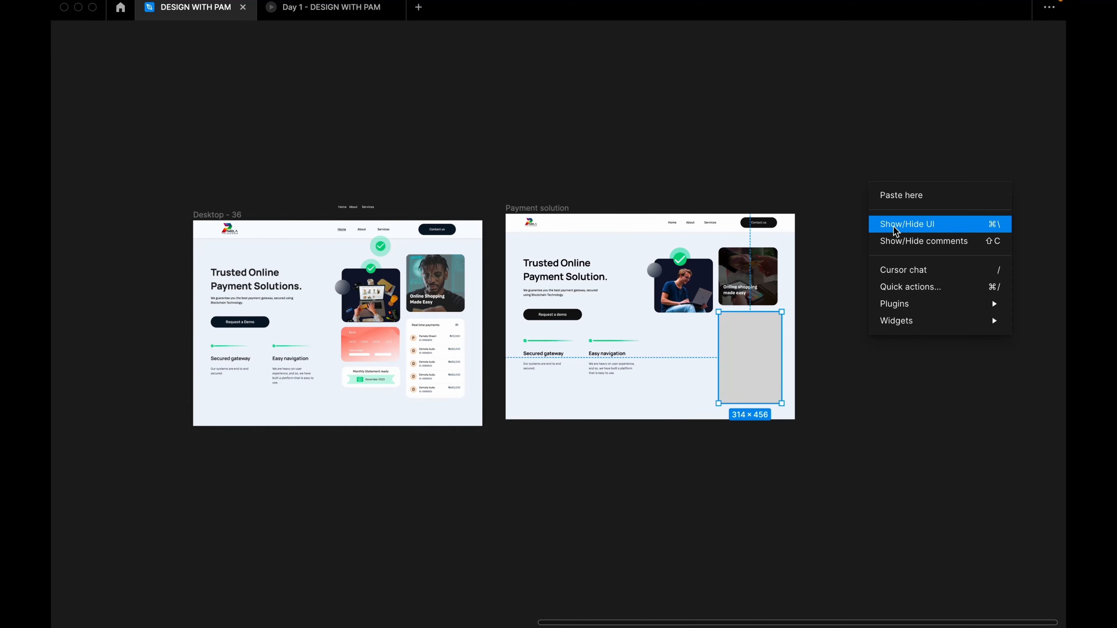
pyautogui.click(895, 228)
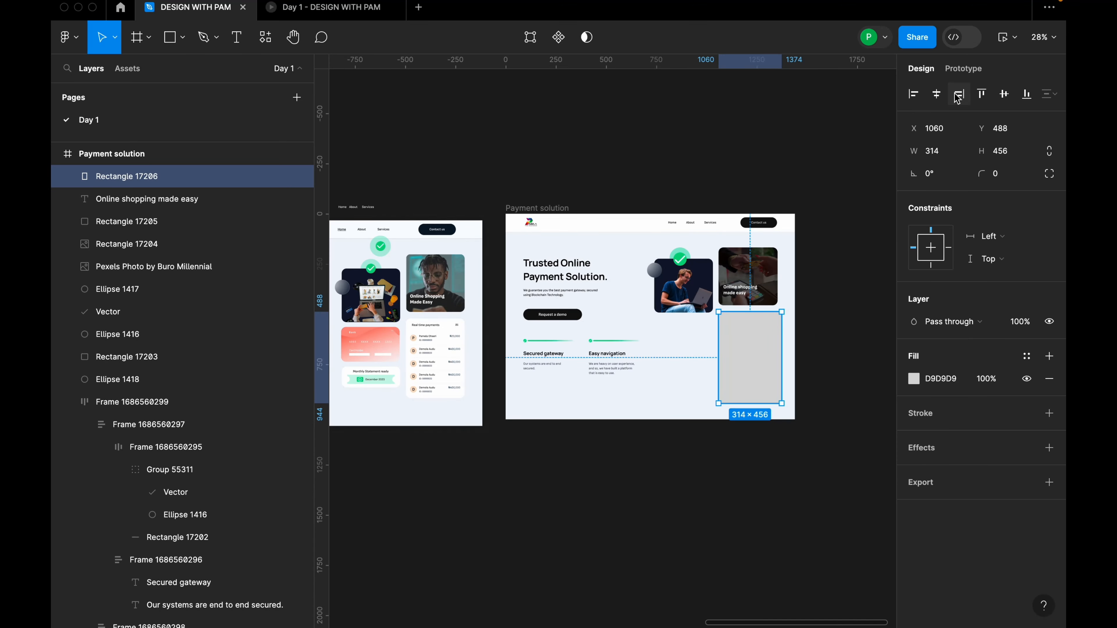
# Turn on the layout grids of the Payment solution frame.
pyautogui.click(542, 207)
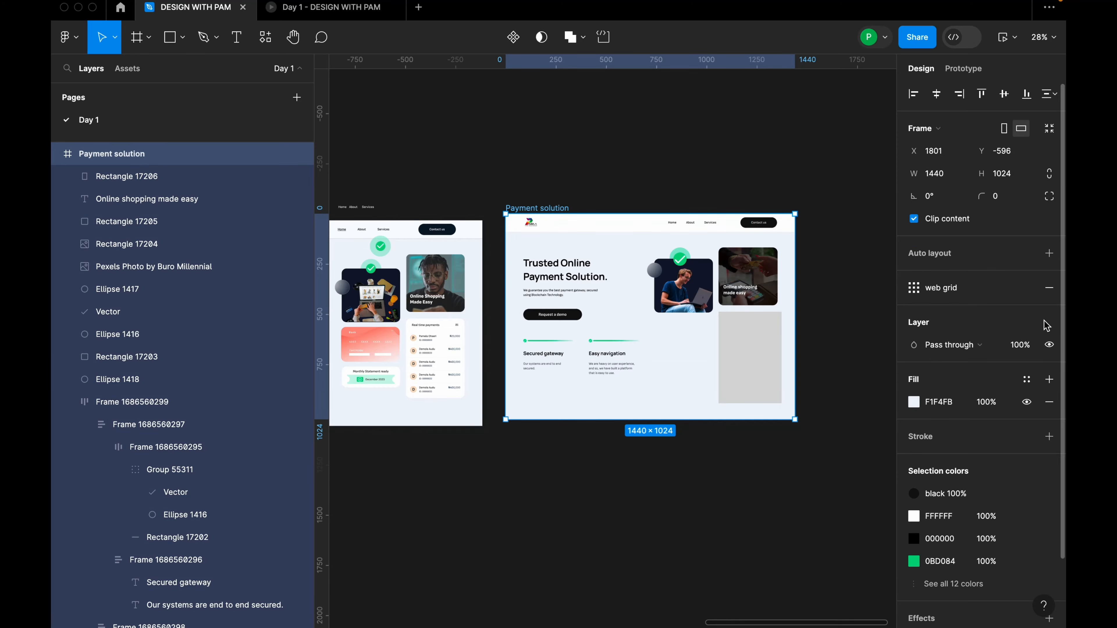
pyautogui.click(1005, 288)
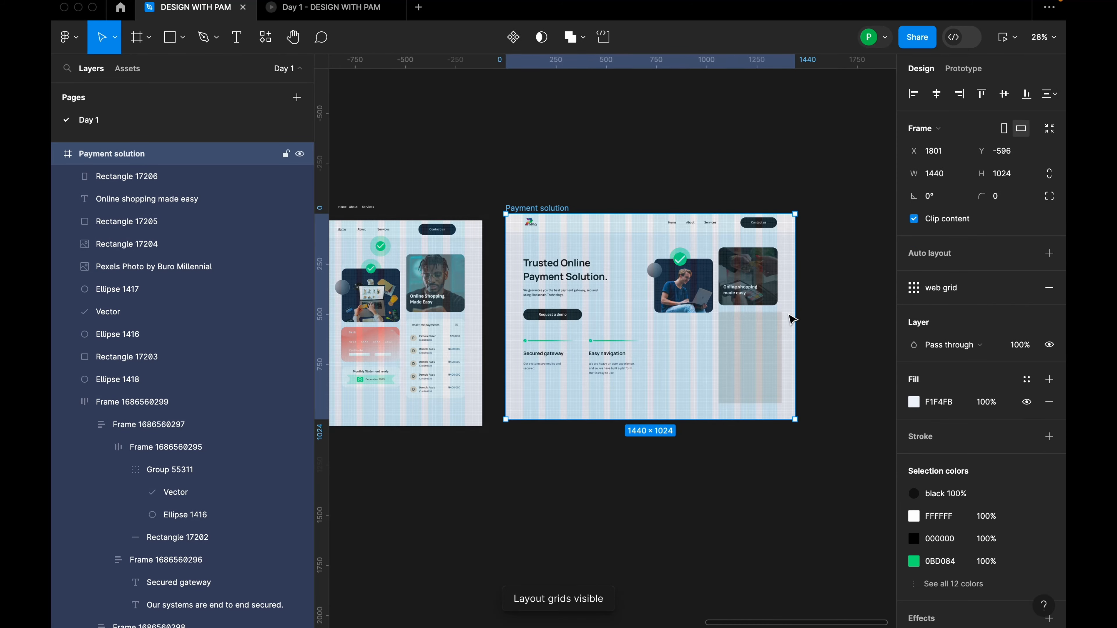
pyautogui.scroll(10, 764, 321)
# Resize the grey rectangle to a width of 293.
pyautogui.click(736, 343)
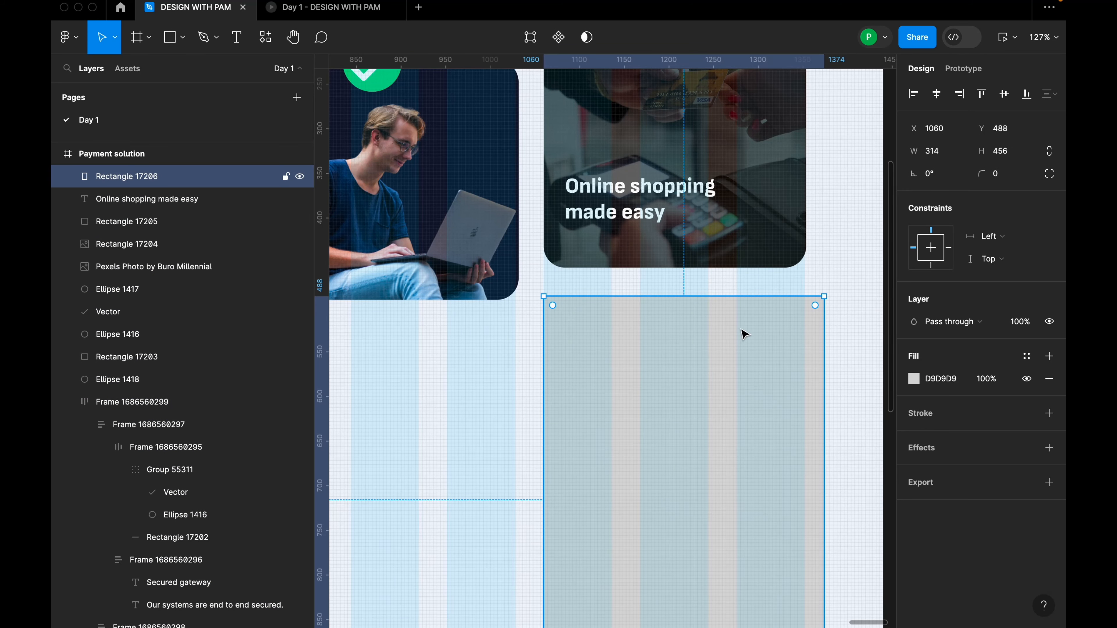
pyautogui.click(944, 159)
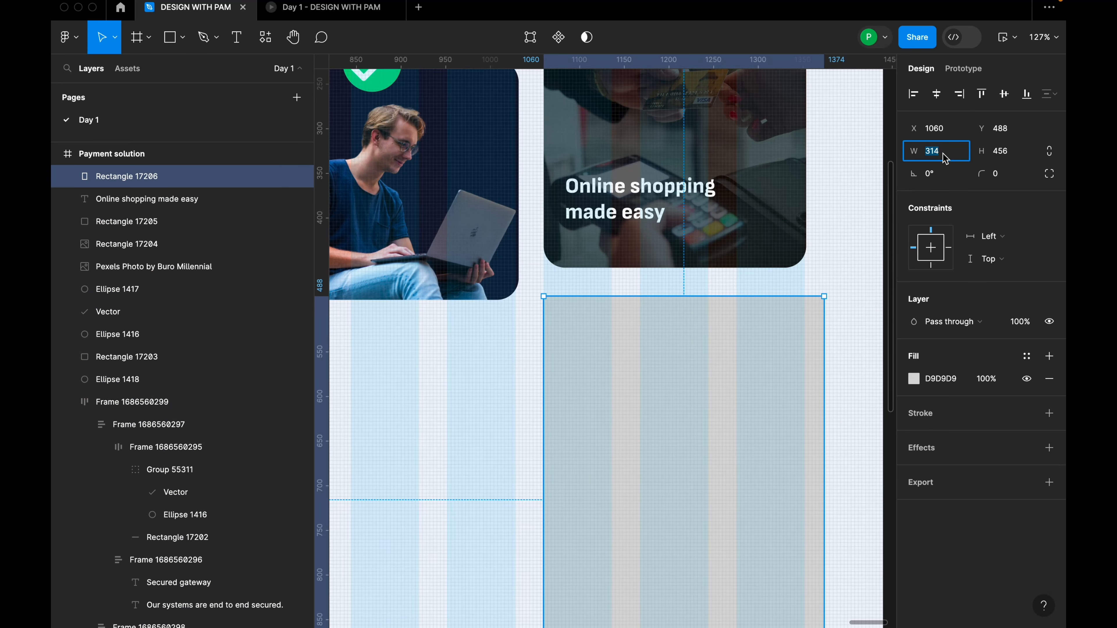
pyautogui.write('294')
pyautogui.press('Return')
pyautogui.scroll(5, 696, 432)
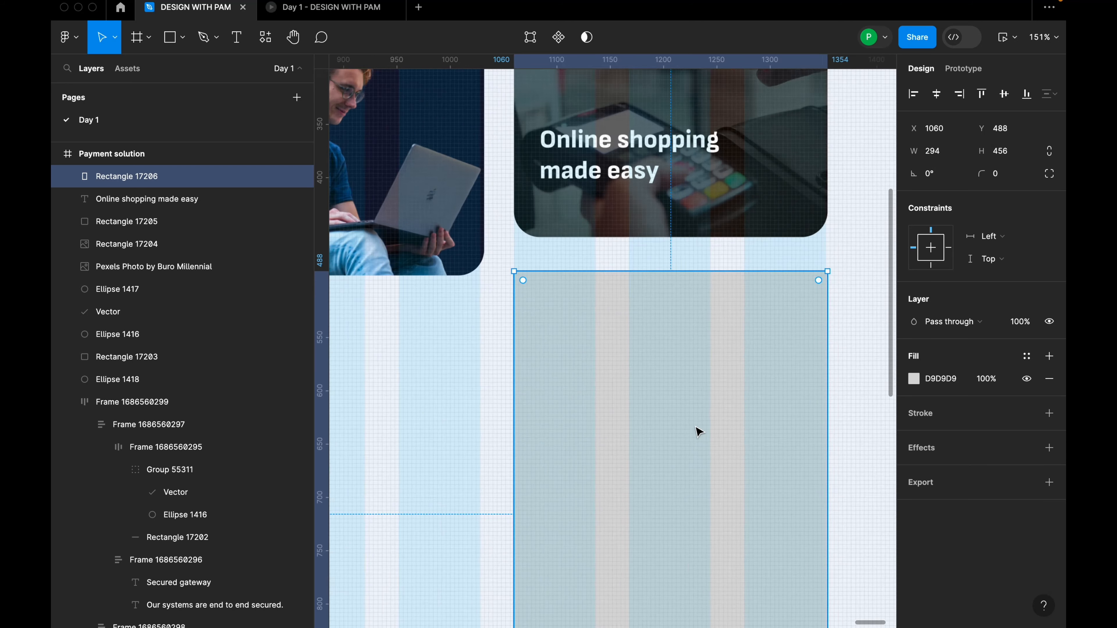
pyautogui.scroll(-2, 437, 280)
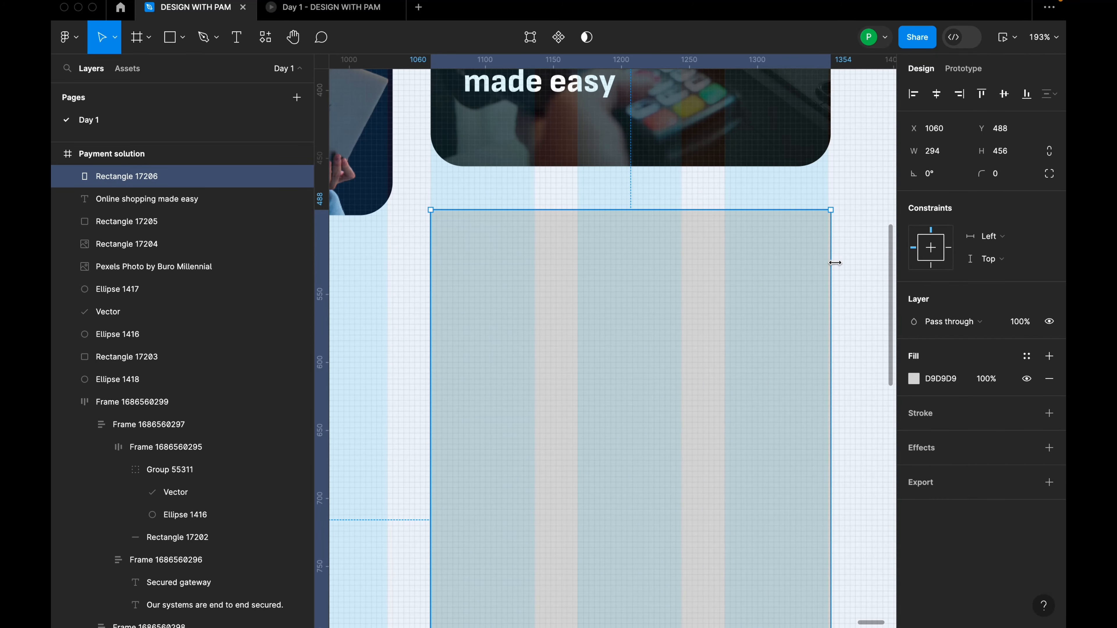
pyautogui.moveTo(834, 262); pyautogui.dragTo(828, 262)
pyautogui.scroll(5, 429, 260)
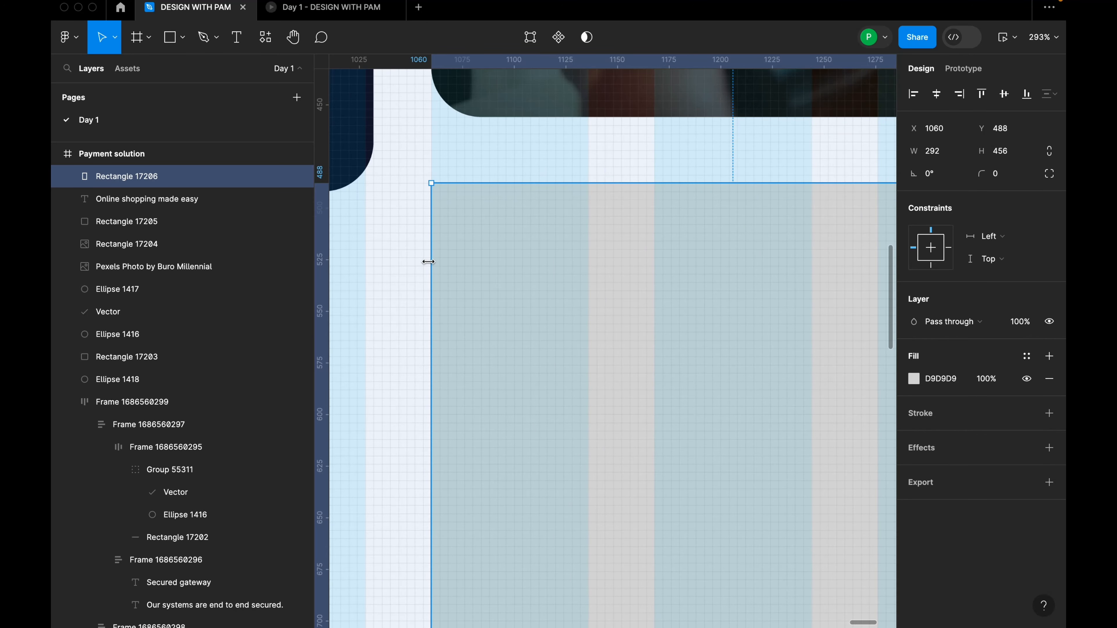
pyautogui.scroll(-1, 435, 268)
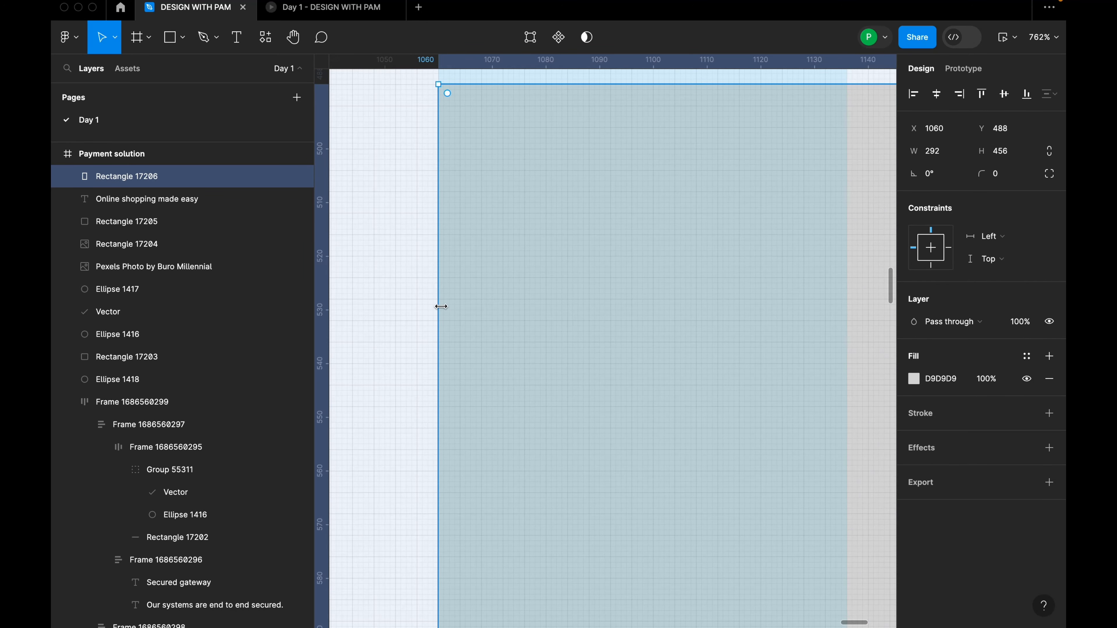
pyautogui.moveTo(443, 300); pyautogui.dragTo(438, 300)
pyautogui.scroll(-3, 421, 314)
pyautogui.scroll(-5, 421, 314)
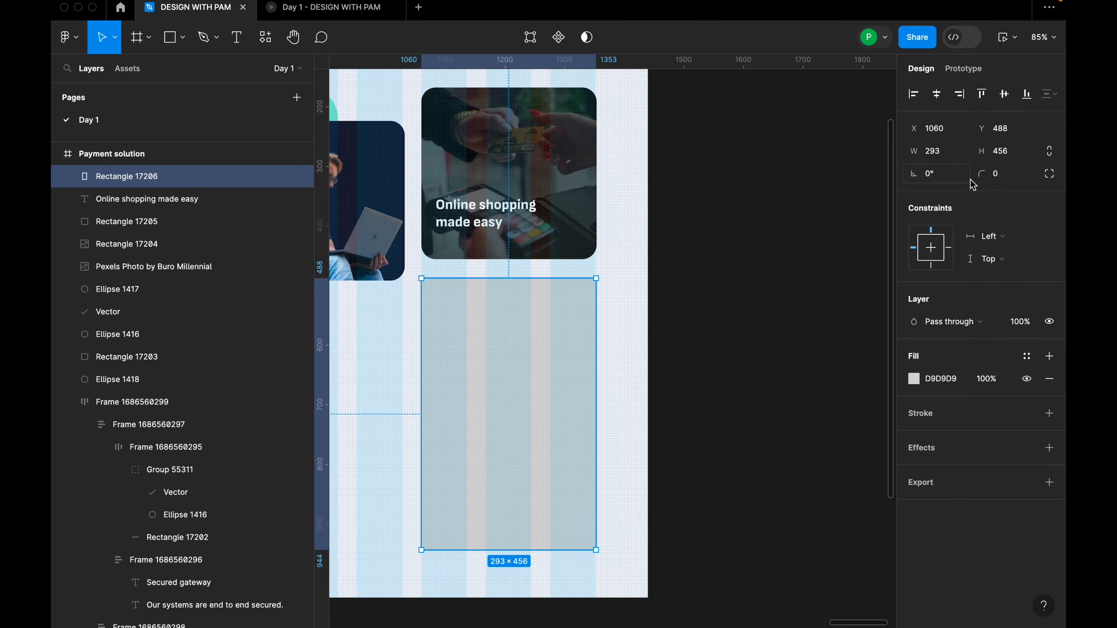
# Set the rectangle's height to 396 and its corner radius to 24.
pyautogui.click(1010, 155)
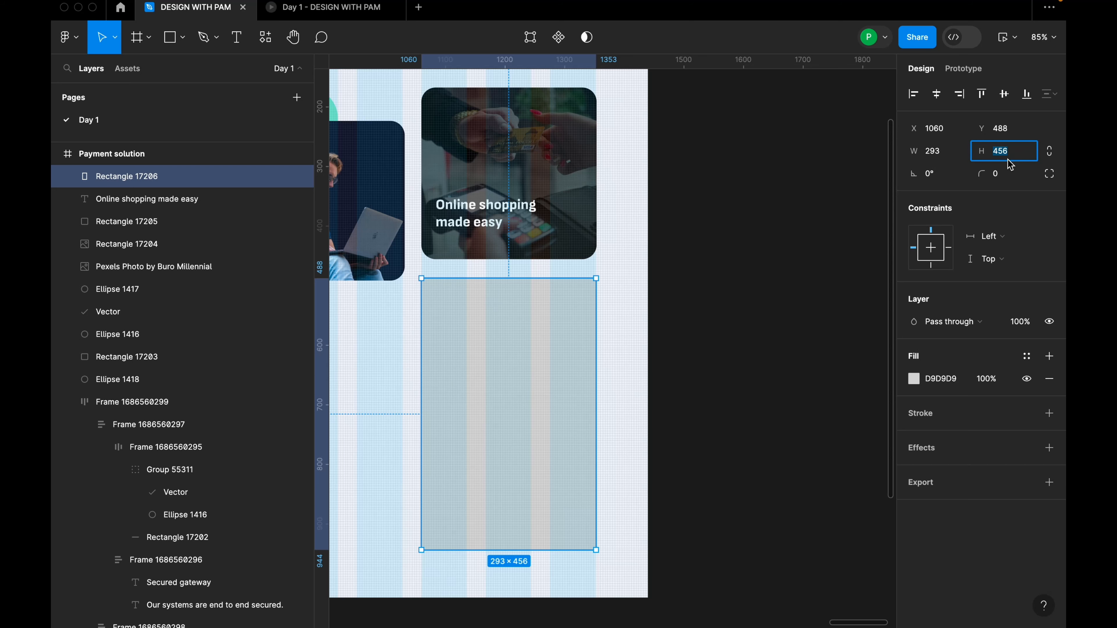
pyautogui.write('396')
pyautogui.press('Return')
pyautogui.scroll(-3, 713, 244)
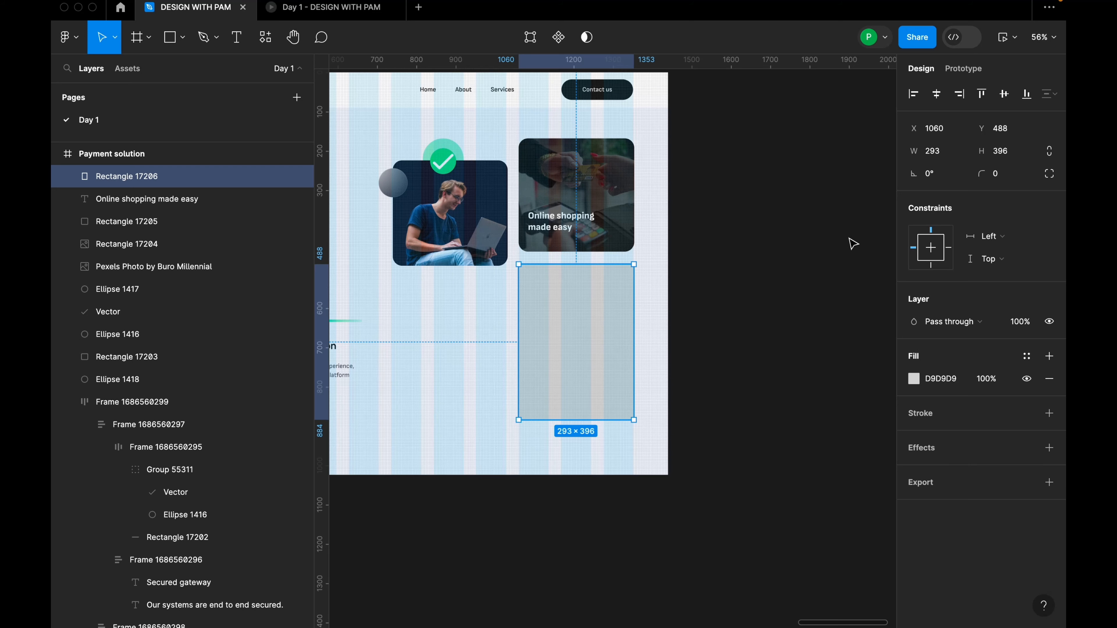
pyautogui.click(1004, 180)
pyautogui.press('Return')
# Hide the Payment solution frame's layout grids with Ctrl+G and zoom toward the Real time payments card.
pyautogui.click(760, 317)
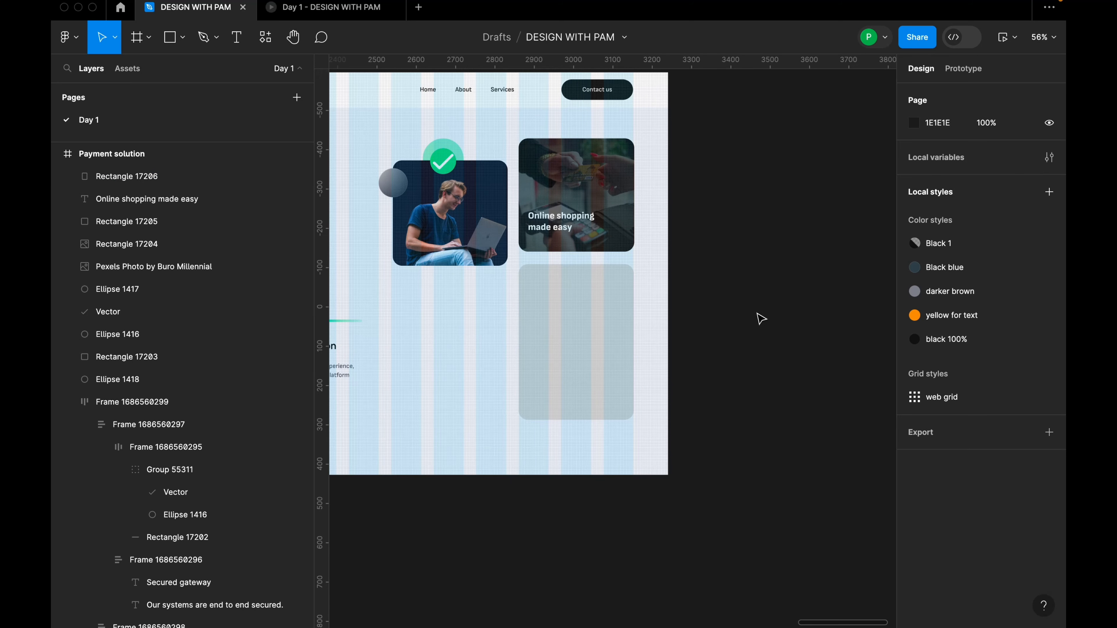
pyautogui.scroll(-4, 830, 324)
pyautogui.scroll(-4, 717, 349)
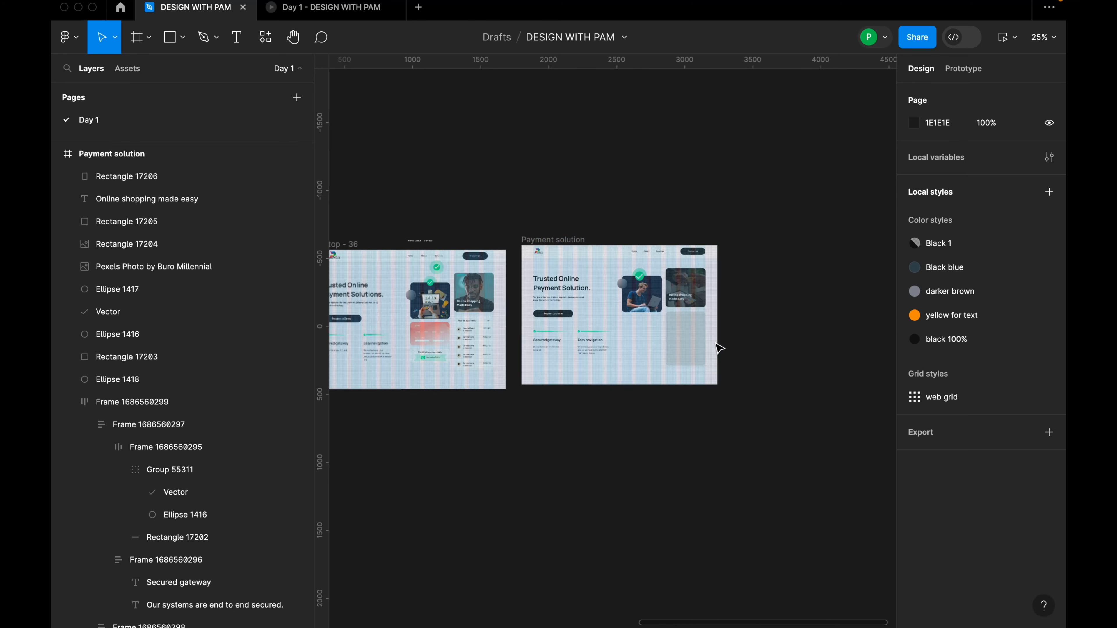
pyautogui.scroll(6, 469, 352)
pyautogui.scroll(-5, 477, 355)
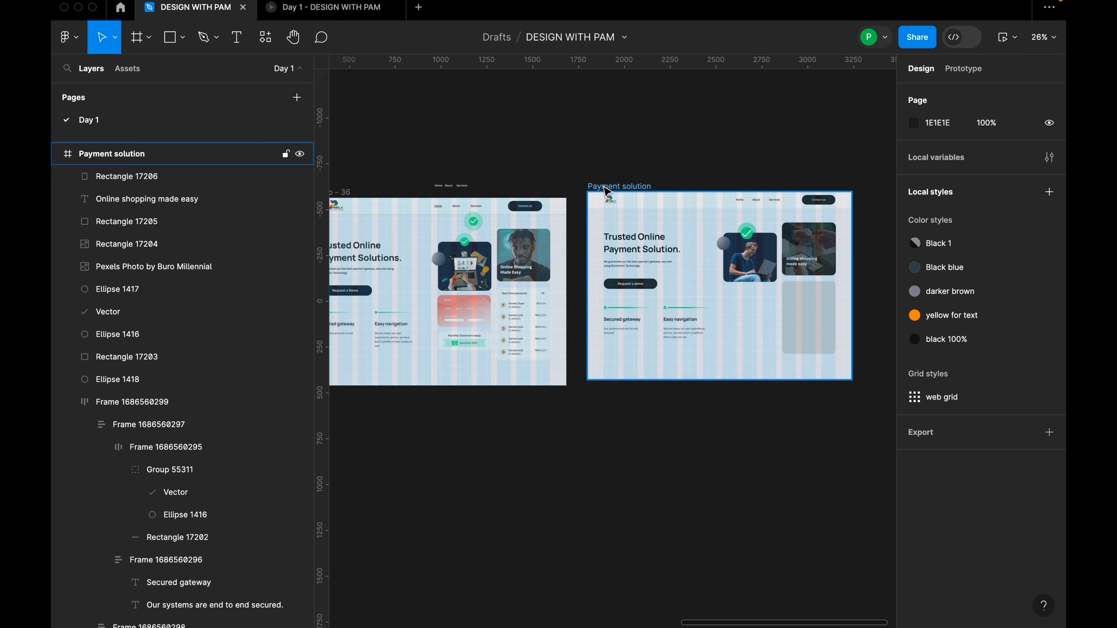
pyautogui.click(641, 193)
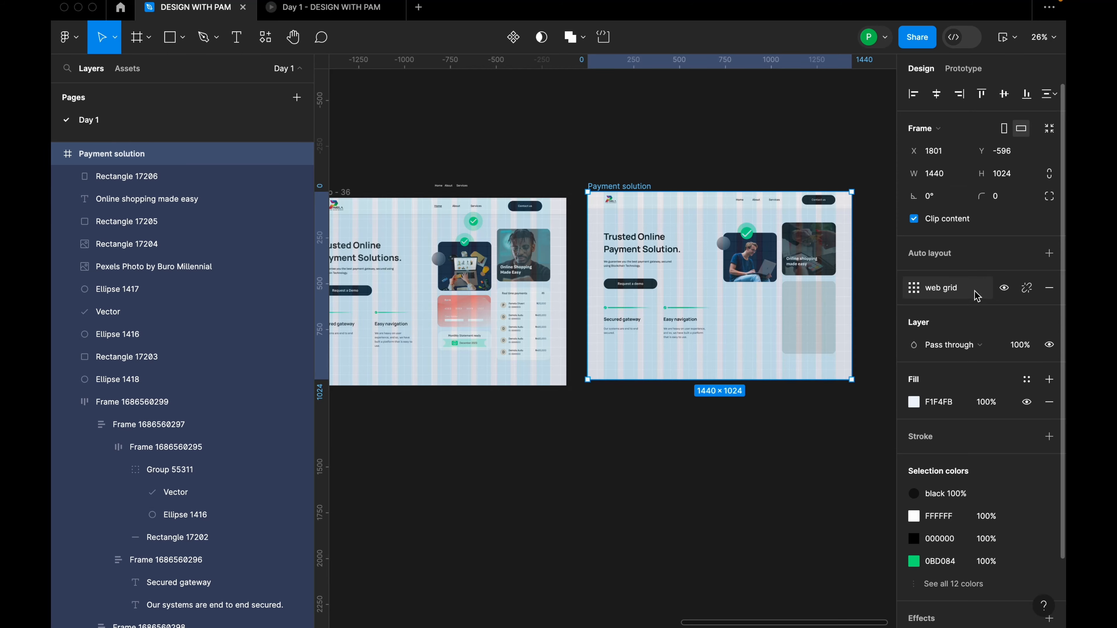
pyautogui.hotkey('ctrl', 'g')
pyautogui.scroll(10, 483, 383)
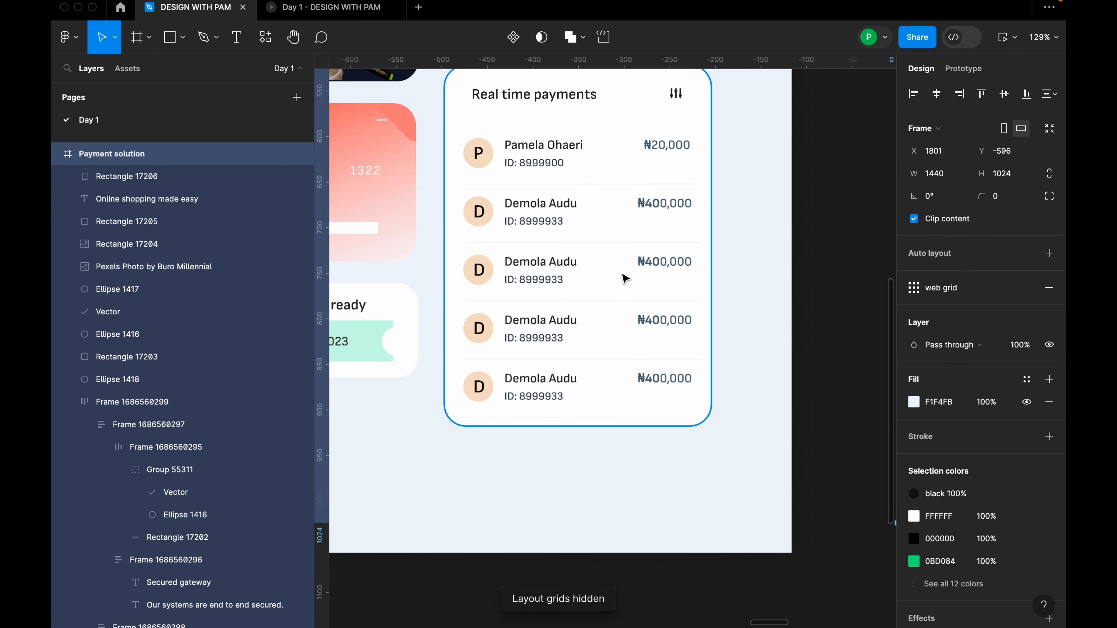
pyautogui.scroll(3, 682, 277)
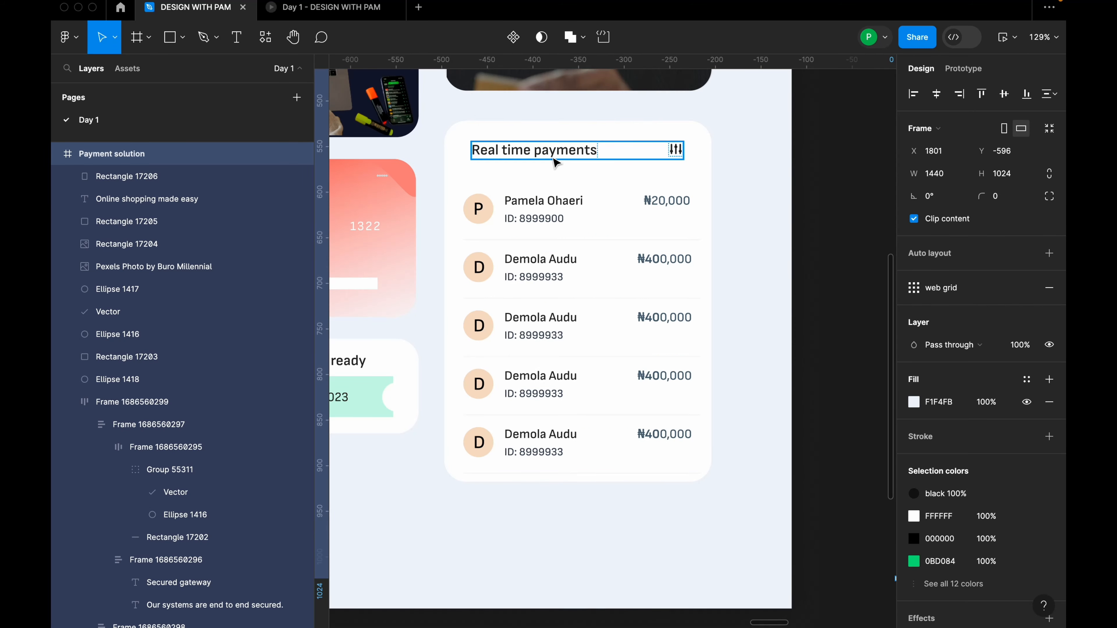
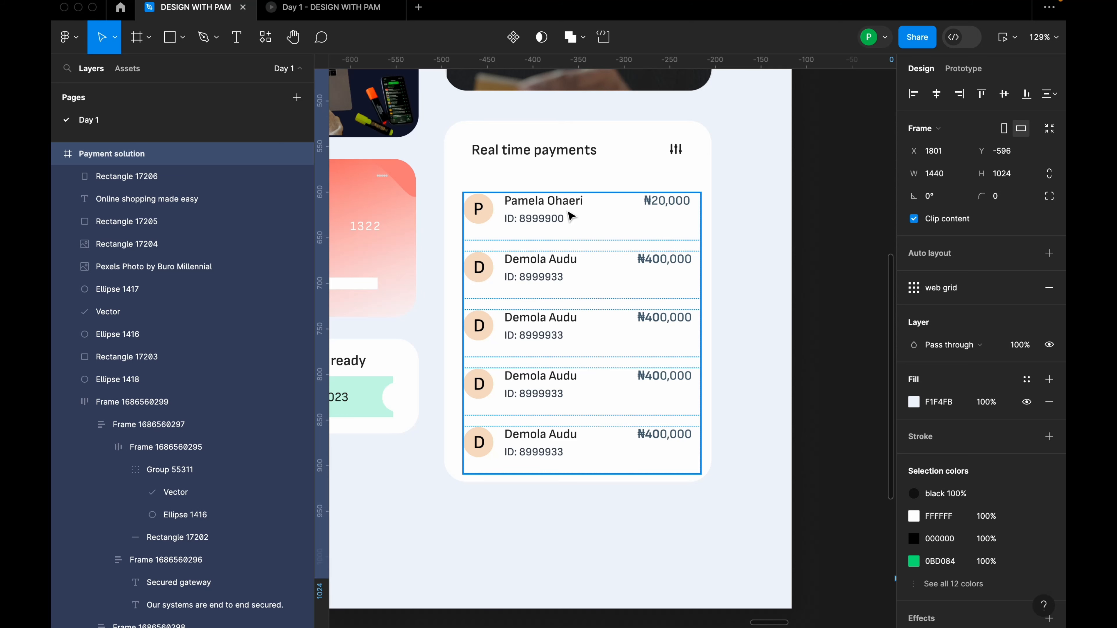
# Select the empty grey card, Rectangle 17206, beside the Online shopping made easy image.
pyautogui.click(571, 217)
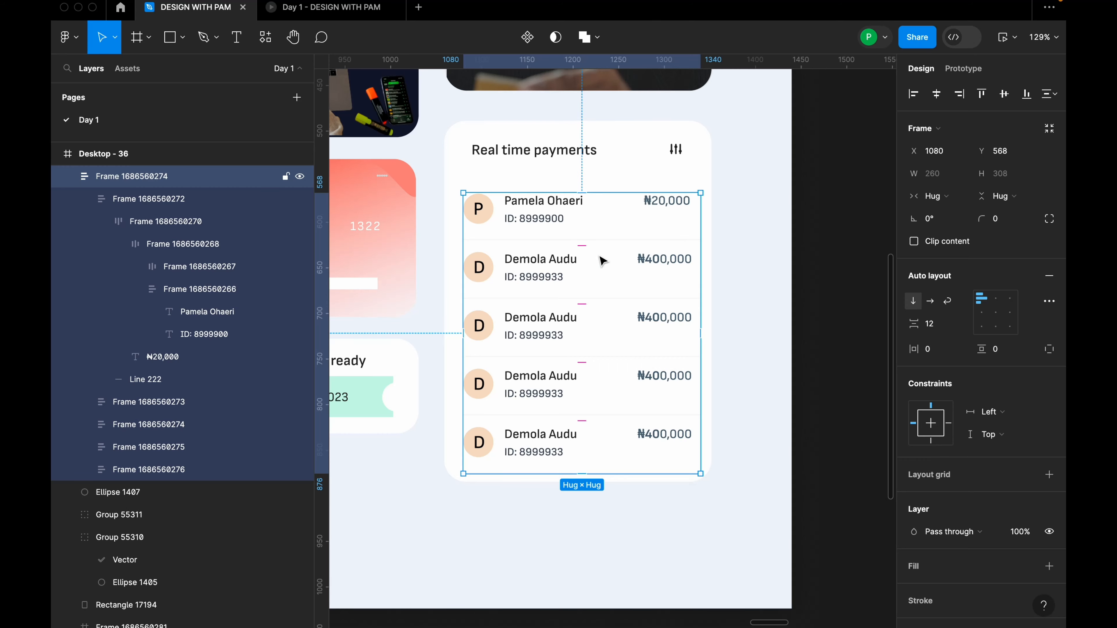
pyautogui.scroll(-5, 580, 269)
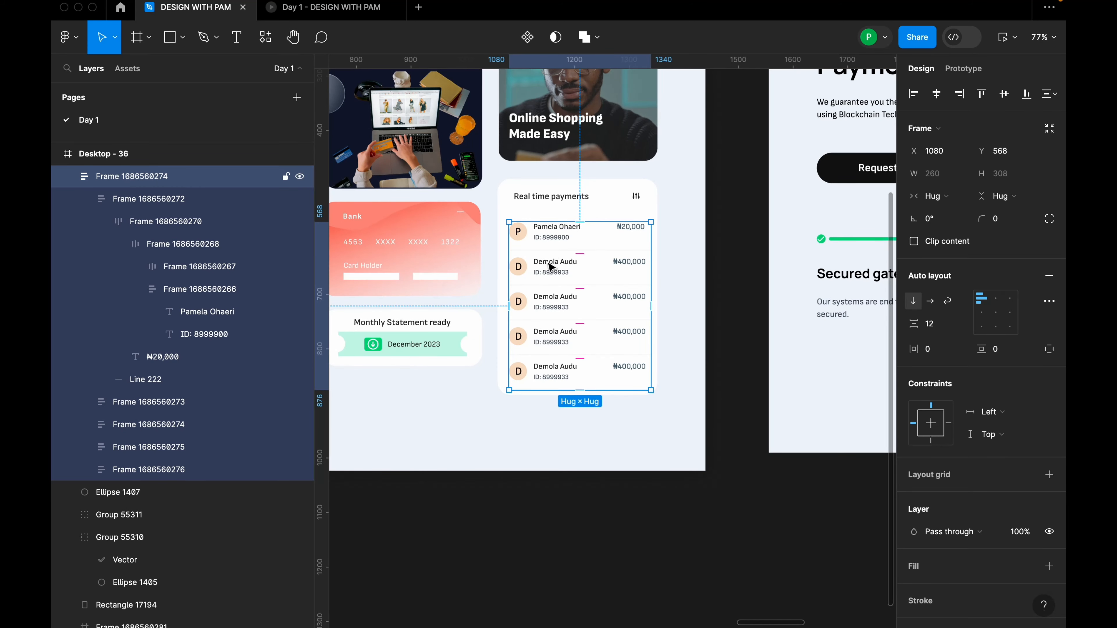
pyautogui.scroll(-5, 584, 248)
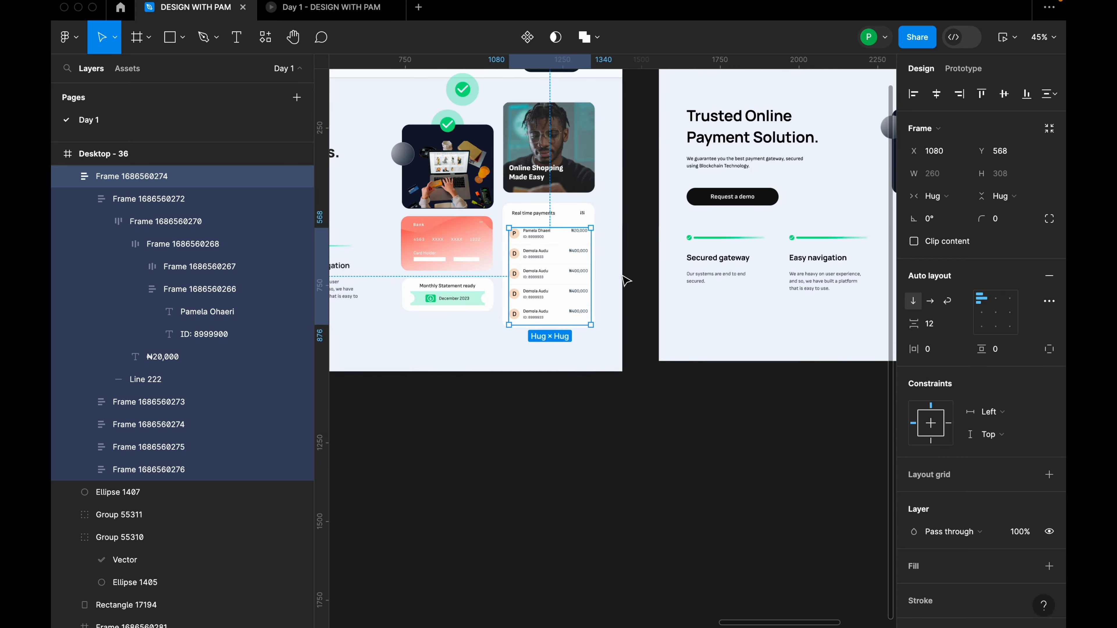
pyautogui.scroll(5, 559, 246)
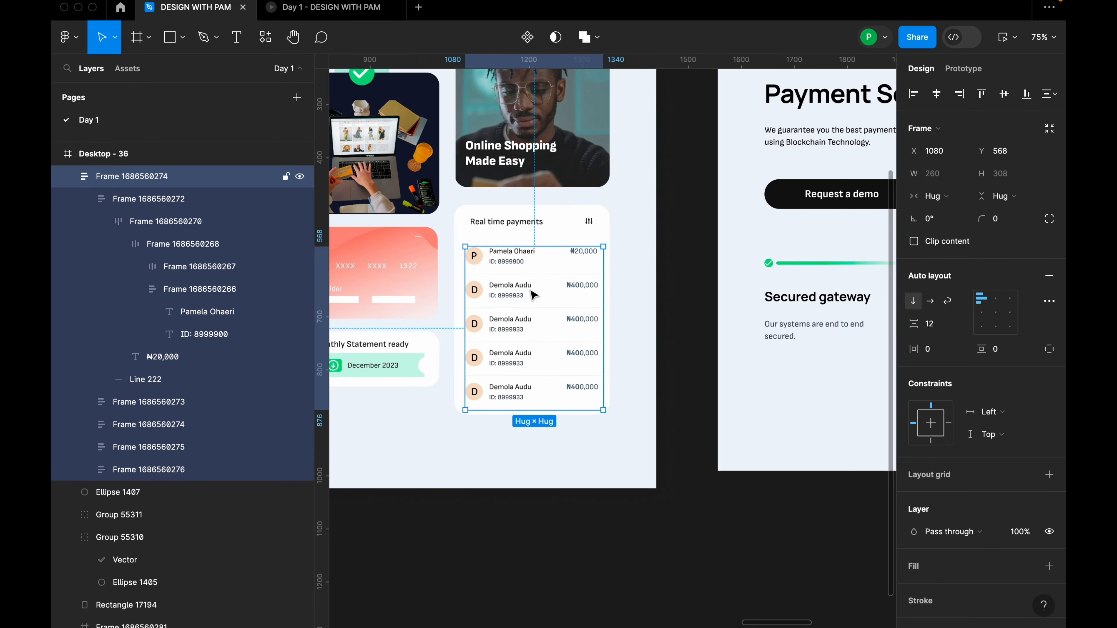
pyautogui.scroll(-1, 473, 287)
pyautogui.scroll(-3, 473, 287)
pyautogui.hscroll(5, 780, 295)
pyautogui.scroll(4, 755, 287)
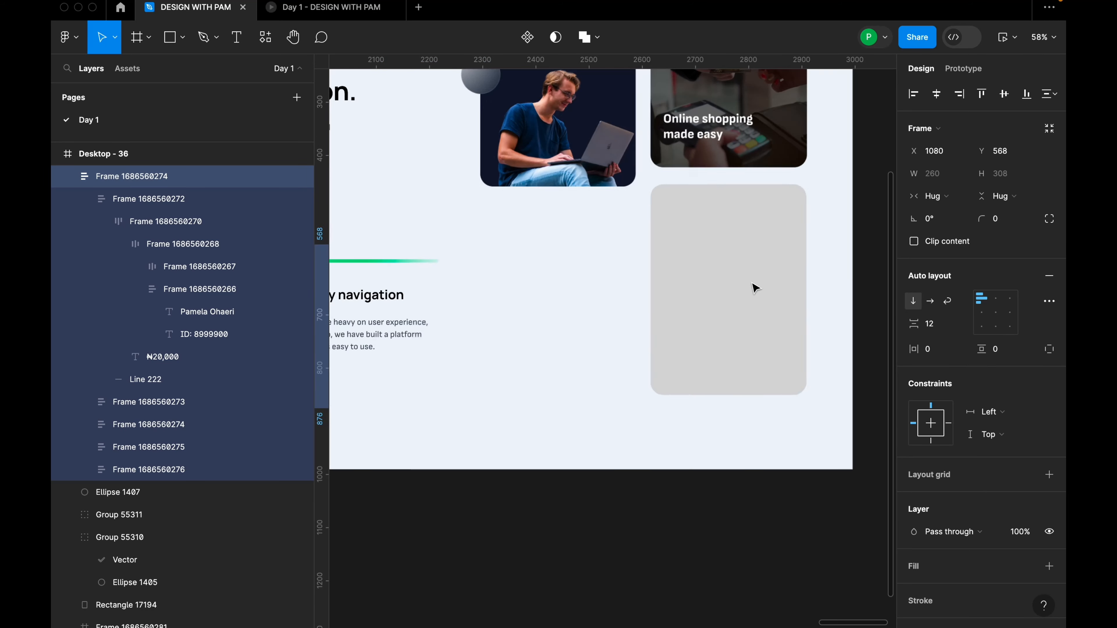
pyautogui.click(756, 286)
pyautogui.scroll(-3, 743, 295)
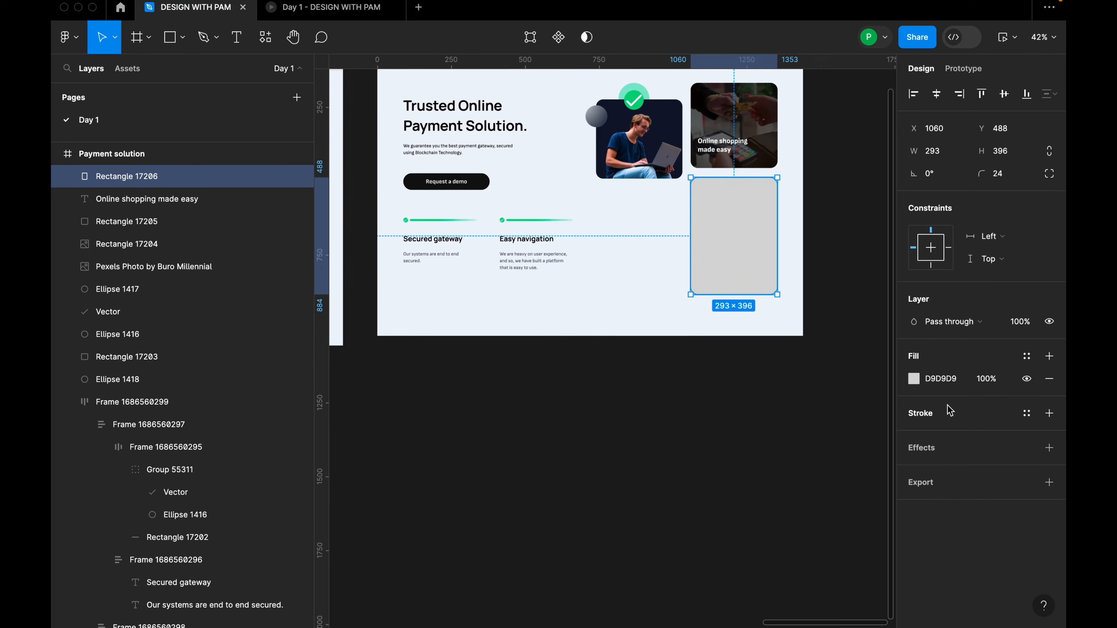
# Change the card's fill from grey D9D9D9 to white FFFFFF.
pyautogui.click(914, 379)
pyautogui.moveTo(749, 274); pyautogui.dragTo(716, 257)
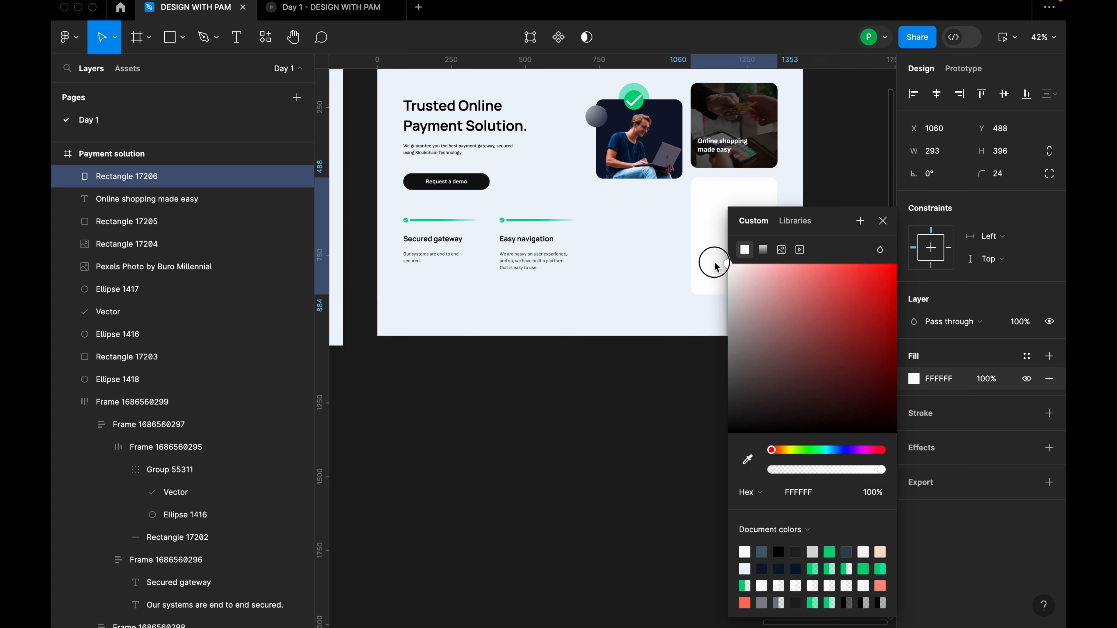
pyautogui.click(883, 220)
pyautogui.click(860, 224)
pyautogui.scroll(5, 860, 224)
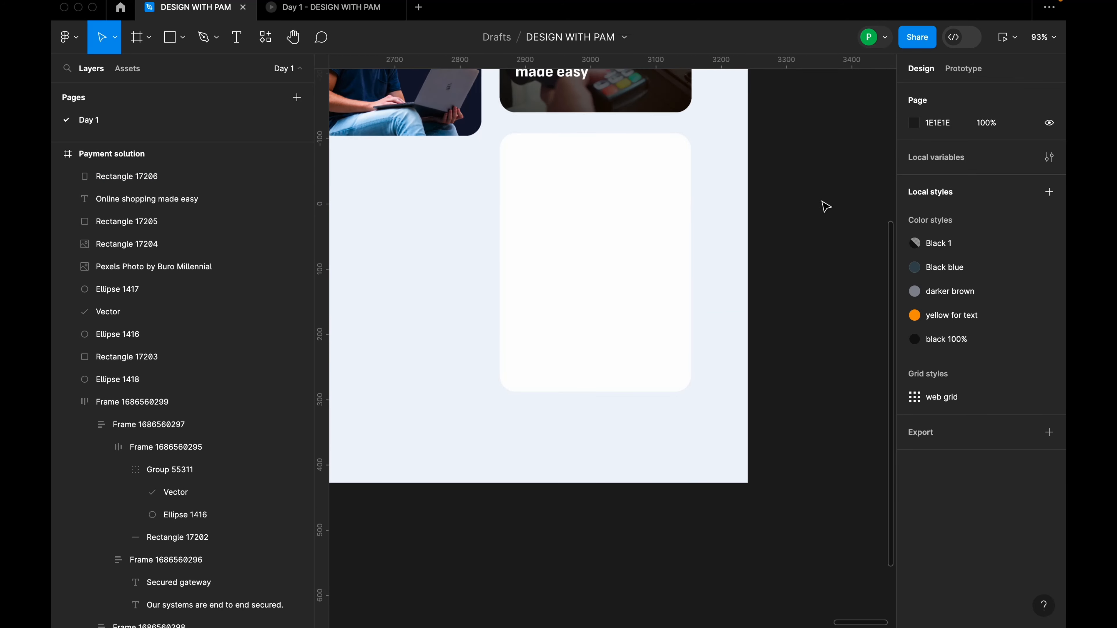
# Type the heading 'Real time payment' on the card and move it to the top-left.
pyautogui.scroll(2, 553, 195)
pyautogui.press('t')
pyautogui.click(537, 169)
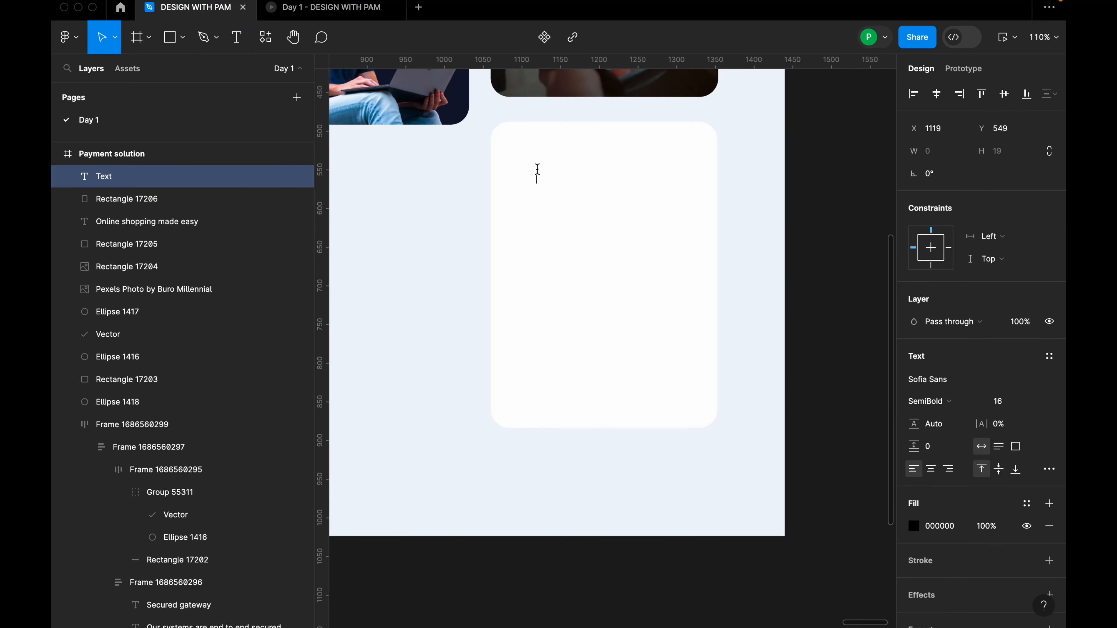
pyautogui.write('Realm')
pyautogui.press('BackSpace')
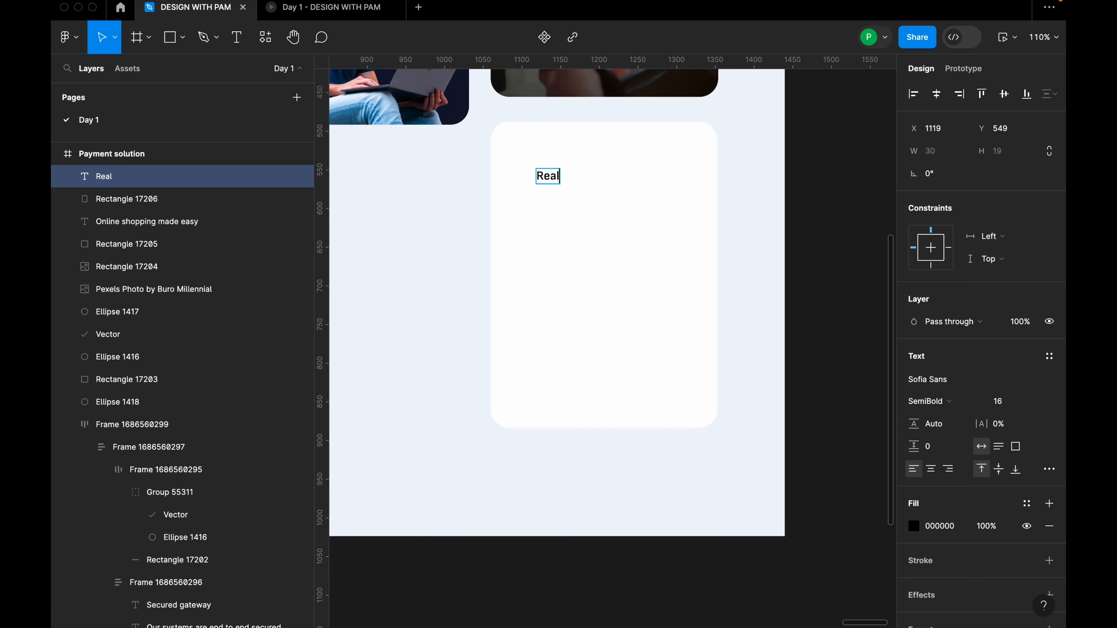
pyautogui.write('time payment')
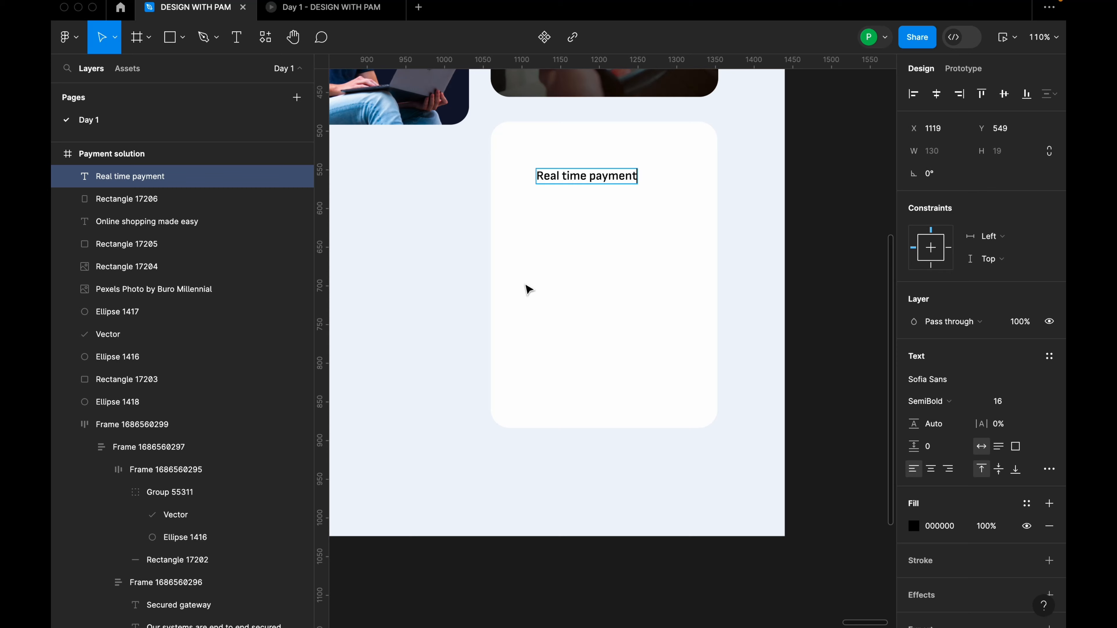
pyautogui.press('Escape')
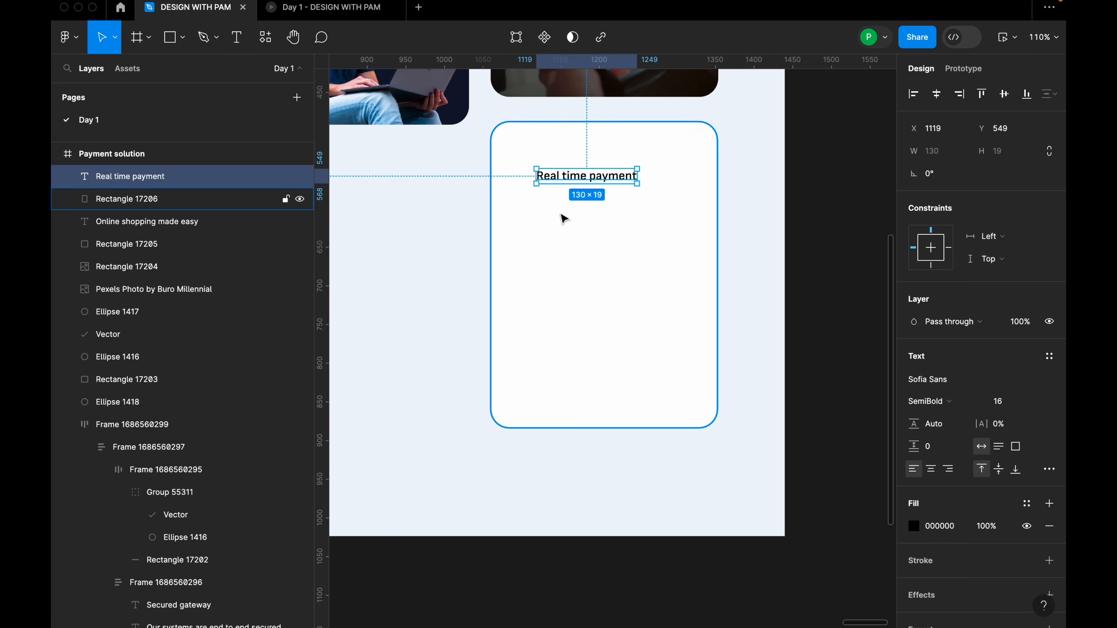
pyautogui.moveTo(583, 180); pyautogui.dragTo(556, 160)
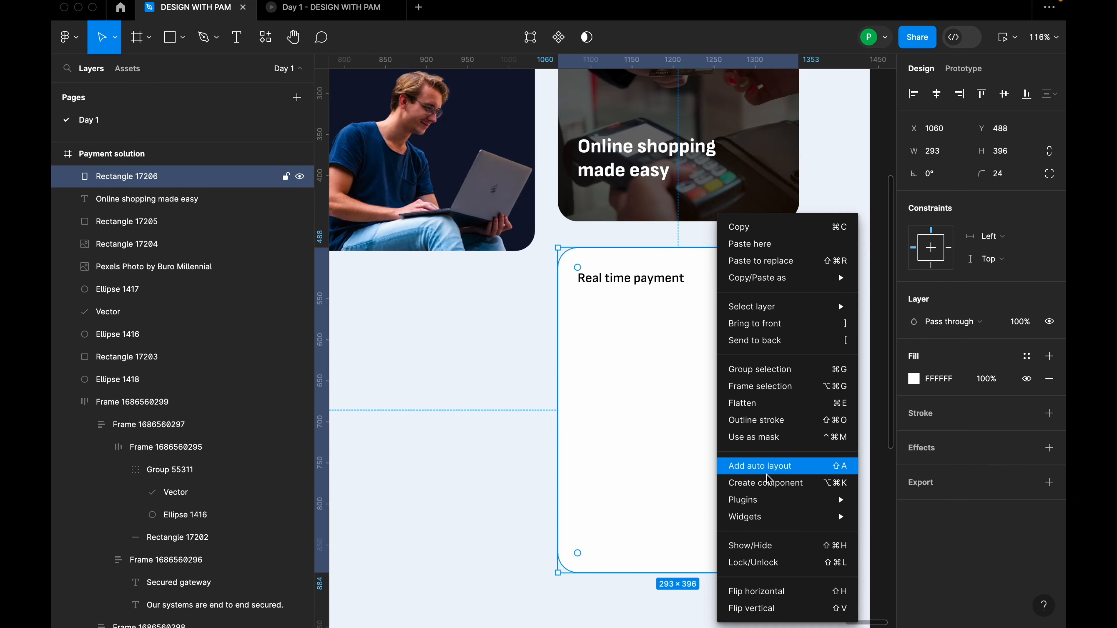
# Insert the Heroicons adjustments slider icon and drag it to the card's top-right corner.
pyautogui.moveTo(787, 500)
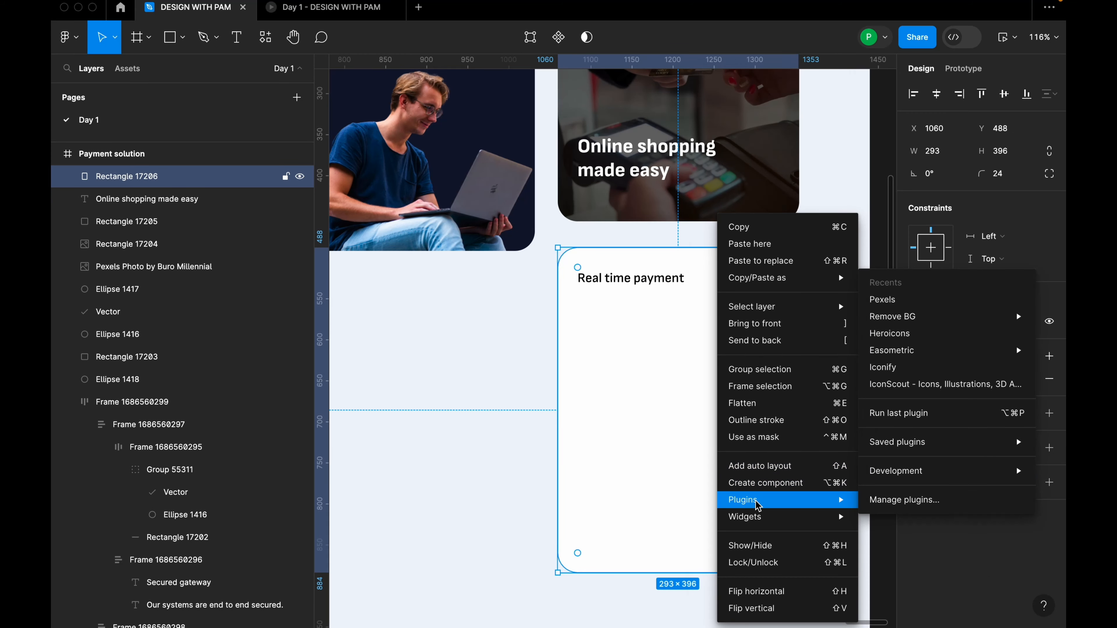
pyautogui.click(888, 333)
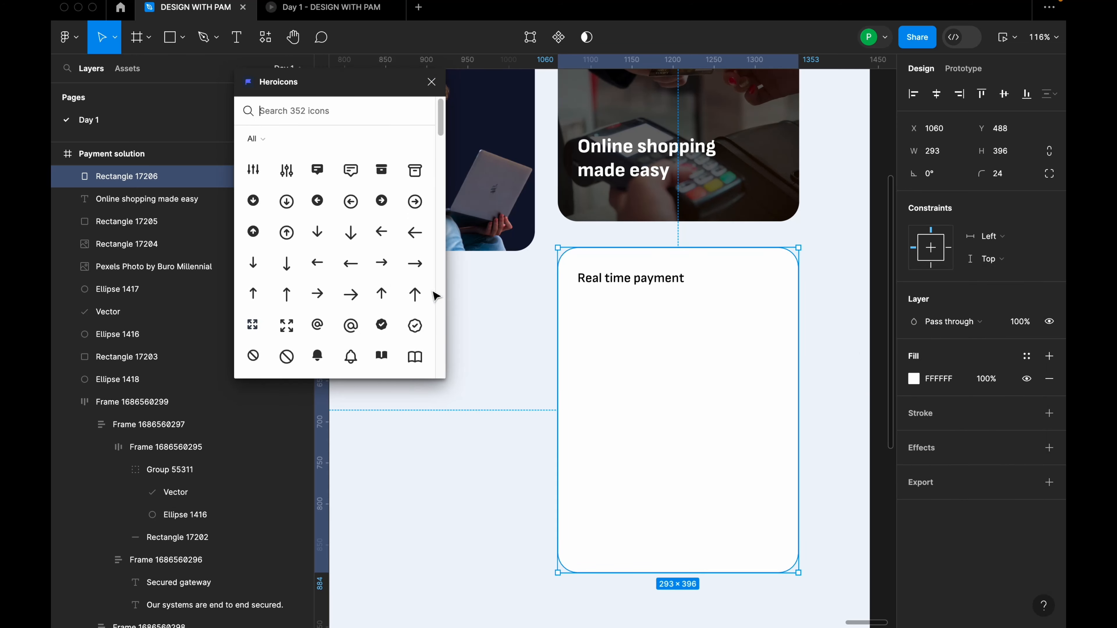
pyautogui.scroll(-1, 308, 246)
pyautogui.click(254, 170)
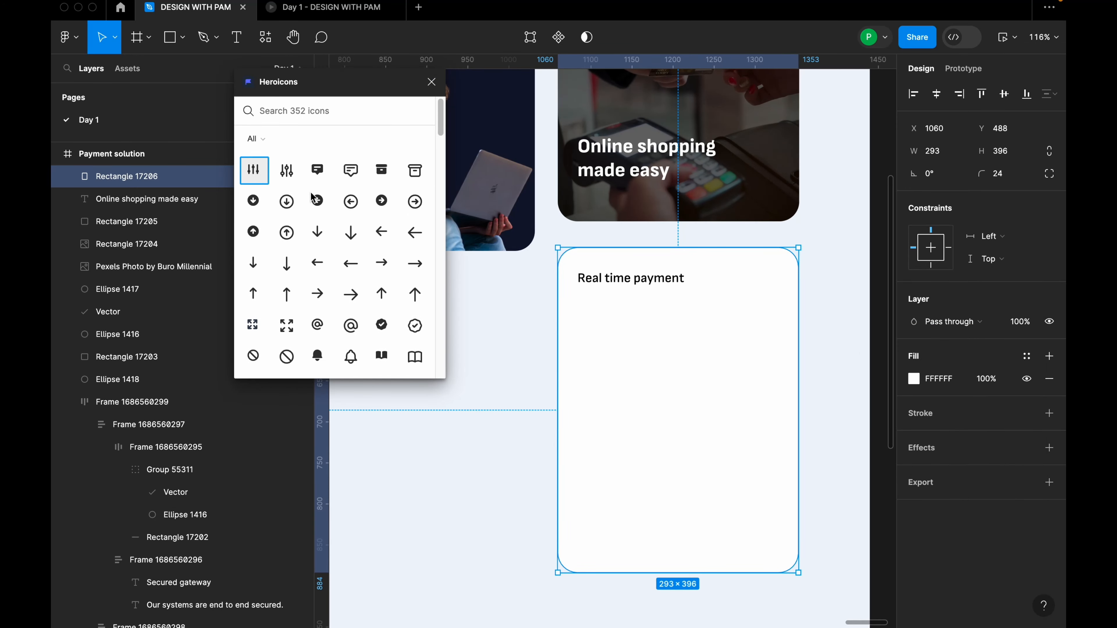
pyautogui.moveTo(600, 342); pyautogui.dragTo(761, 281)
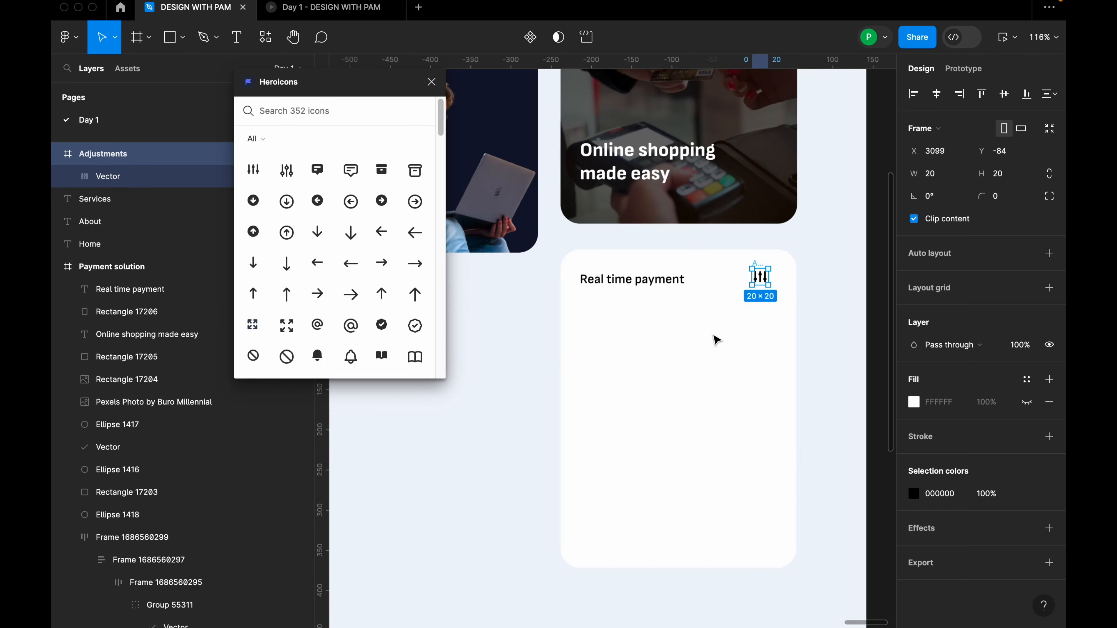
# Close the Heroicons plugin panel and review the card.
pyautogui.scroll(-3, 719, 337)
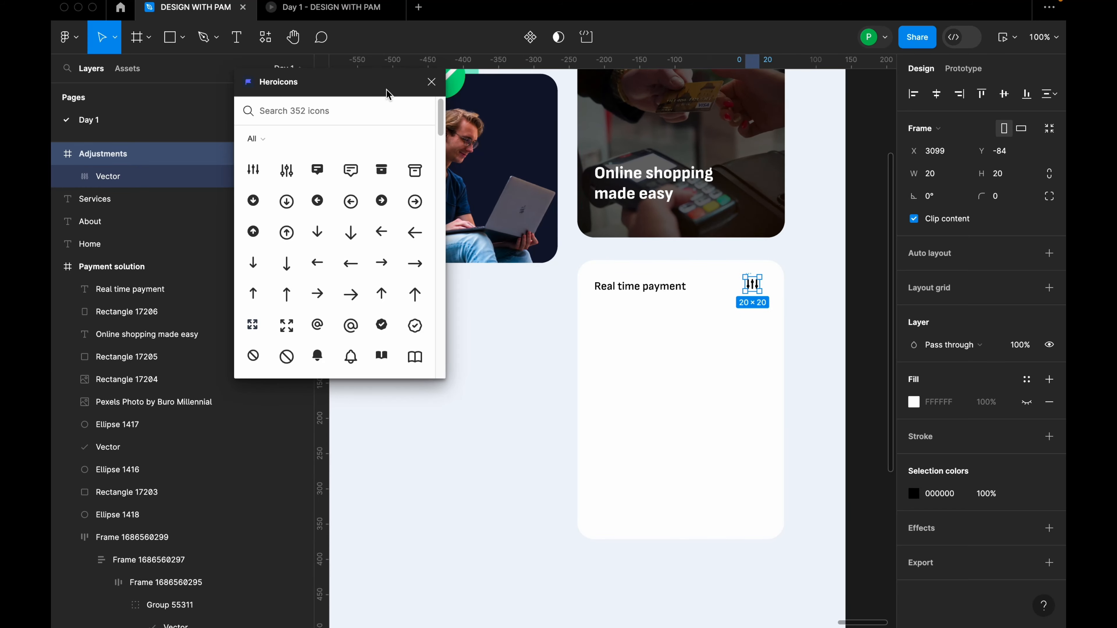
pyautogui.click(431, 82)
pyautogui.scroll(5, 795, 313)
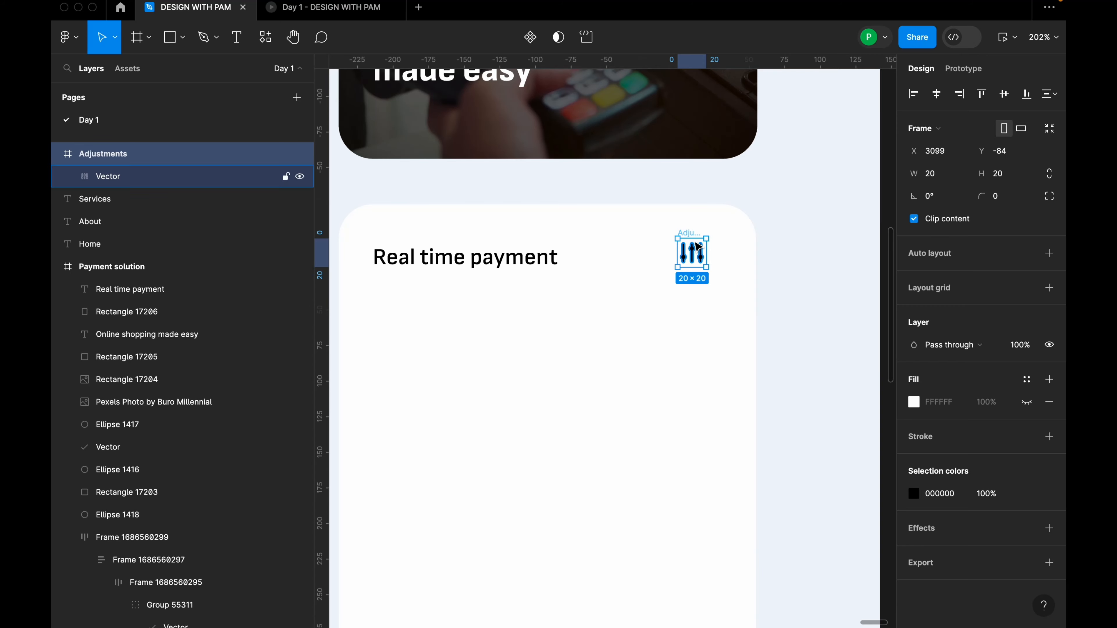
pyautogui.scroll(5, 693, 252)
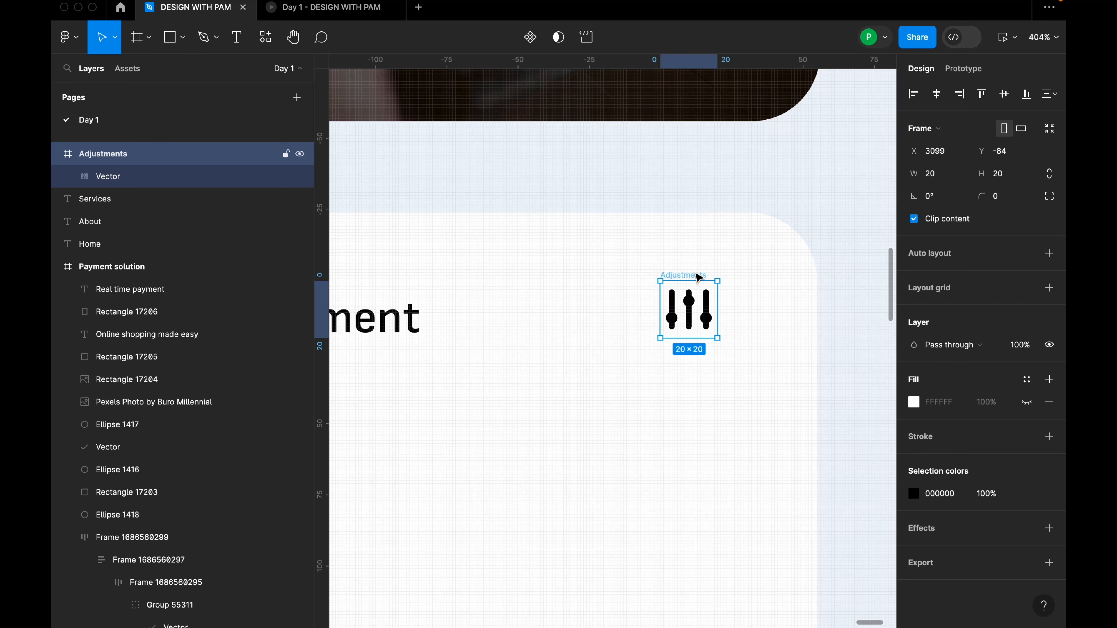
pyautogui.scroll(-3, 694, 320)
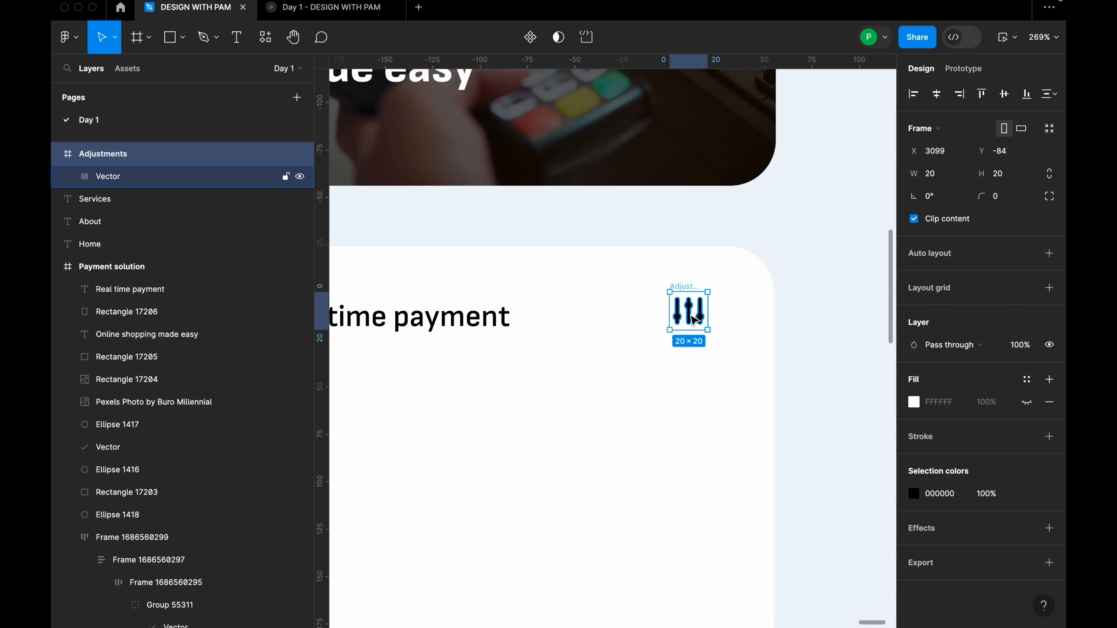
pyautogui.scroll(-5, 694, 320)
pyautogui.scroll(7, 694, 320)
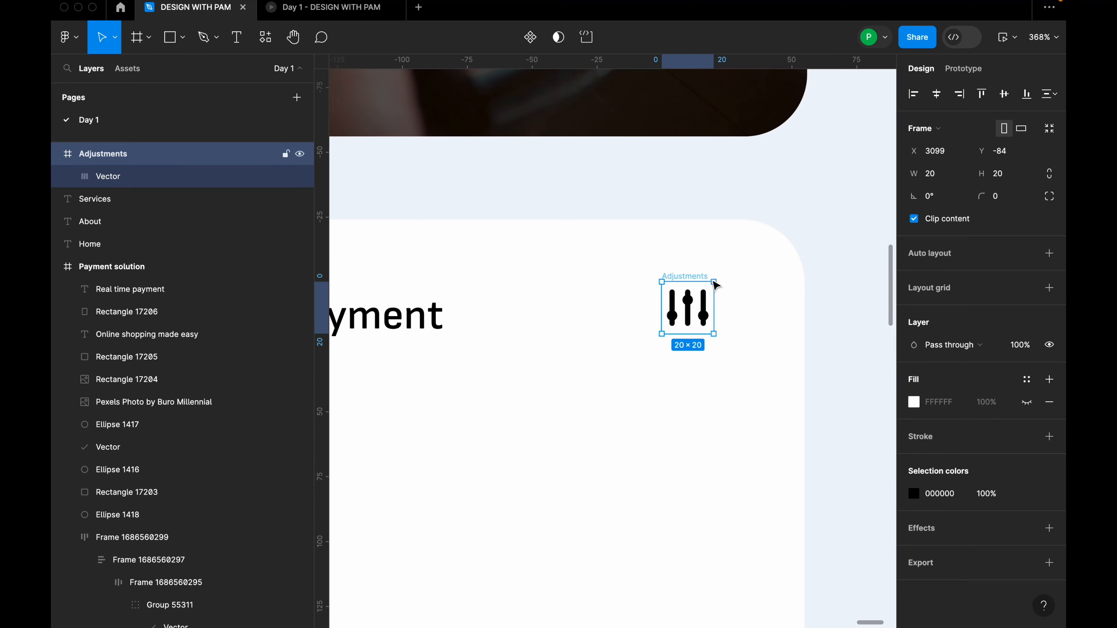
pyautogui.scroll(-10, 715, 285)
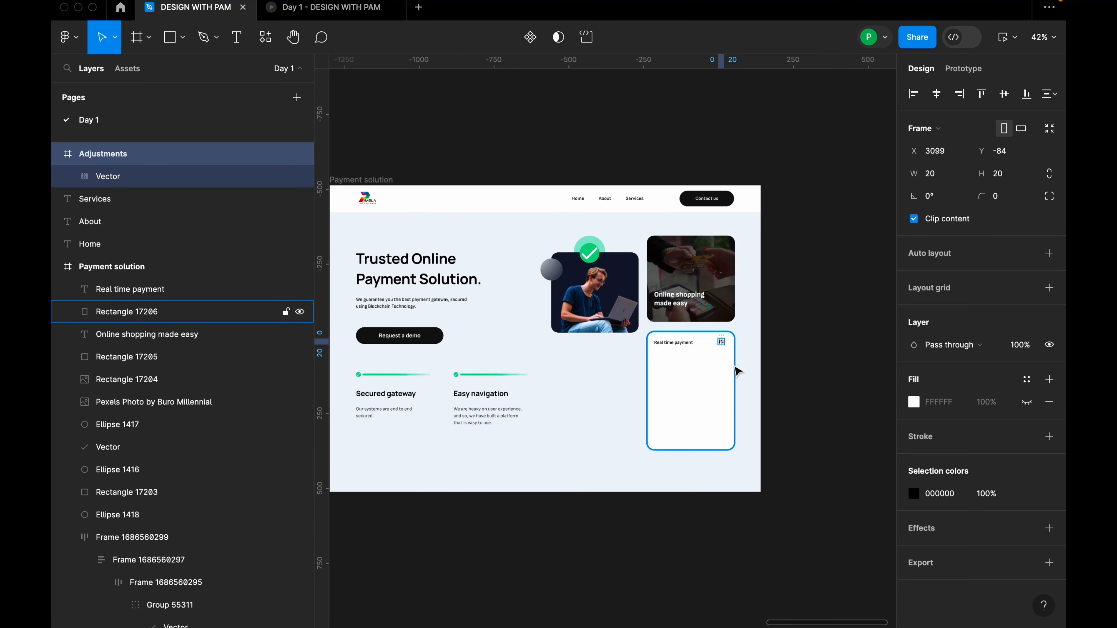
pyautogui.scroll(-2, 737, 371)
# Hide the Payment solution frame briefly, then make it visible again.
pyautogui.click(476, 232)
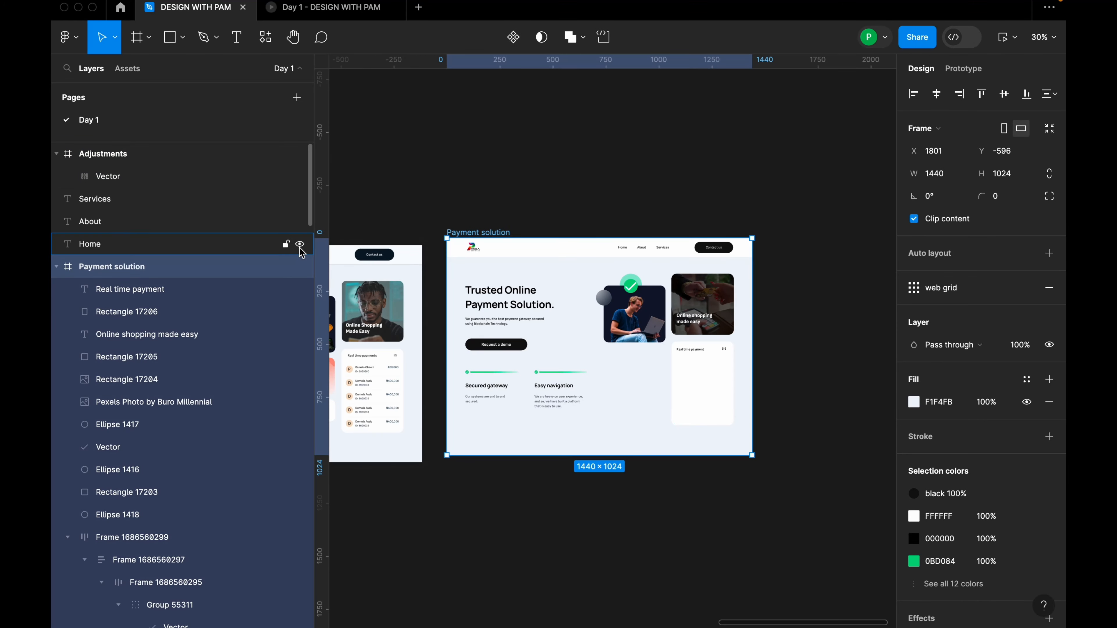
pyautogui.click(300, 266)
pyautogui.scroll(12, 735, 375)
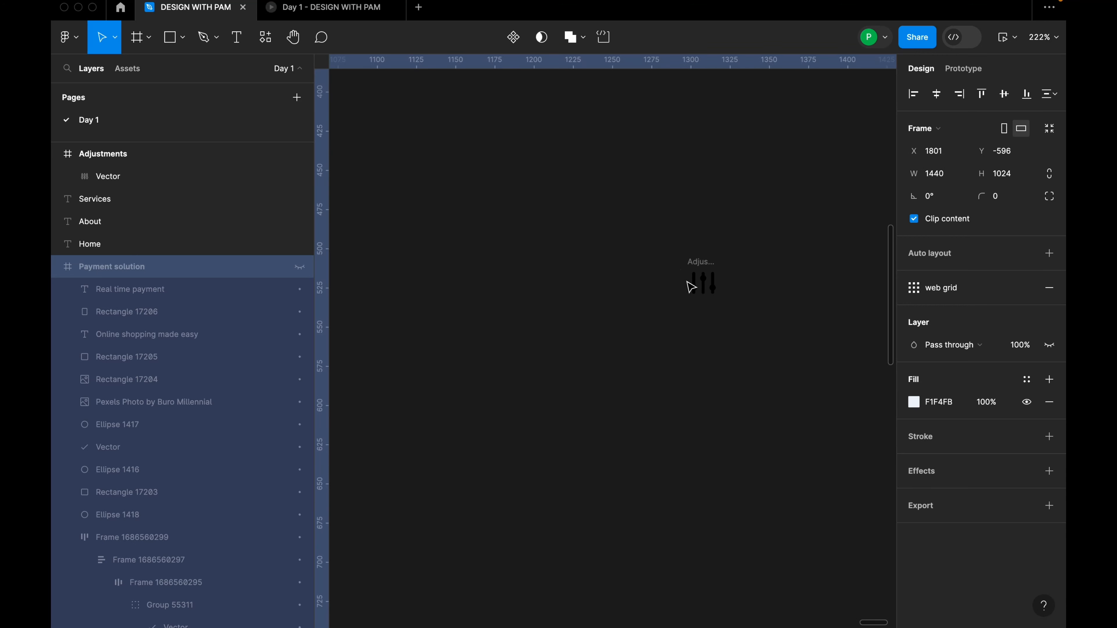
pyautogui.scroll(-3, 735, 293)
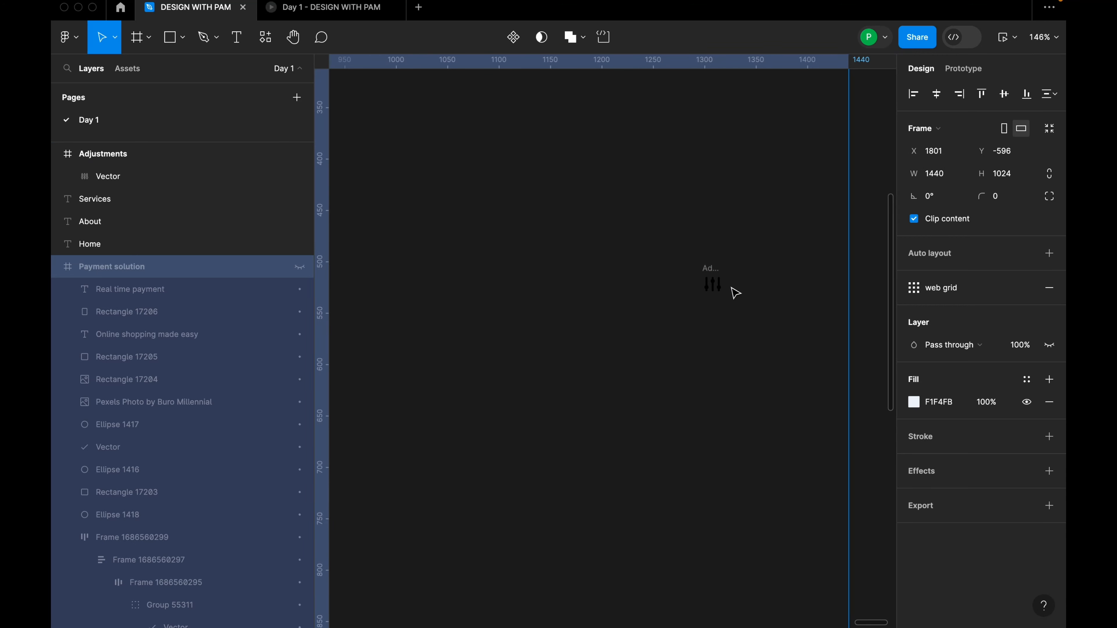
pyautogui.press('super+shift+h')
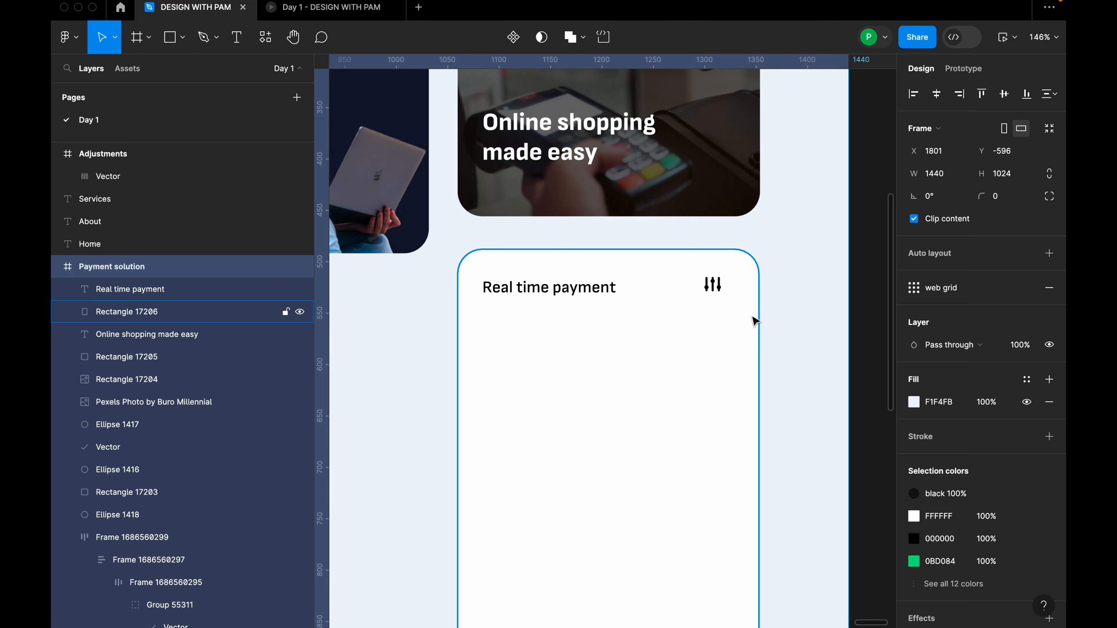
pyautogui.scroll(-3, 750, 316)
# Nest the Adjustments icon frame inside Payment solution at X 1298, Y 512.
pyautogui.click(723, 294)
pyautogui.scroll(6, 726, 292)
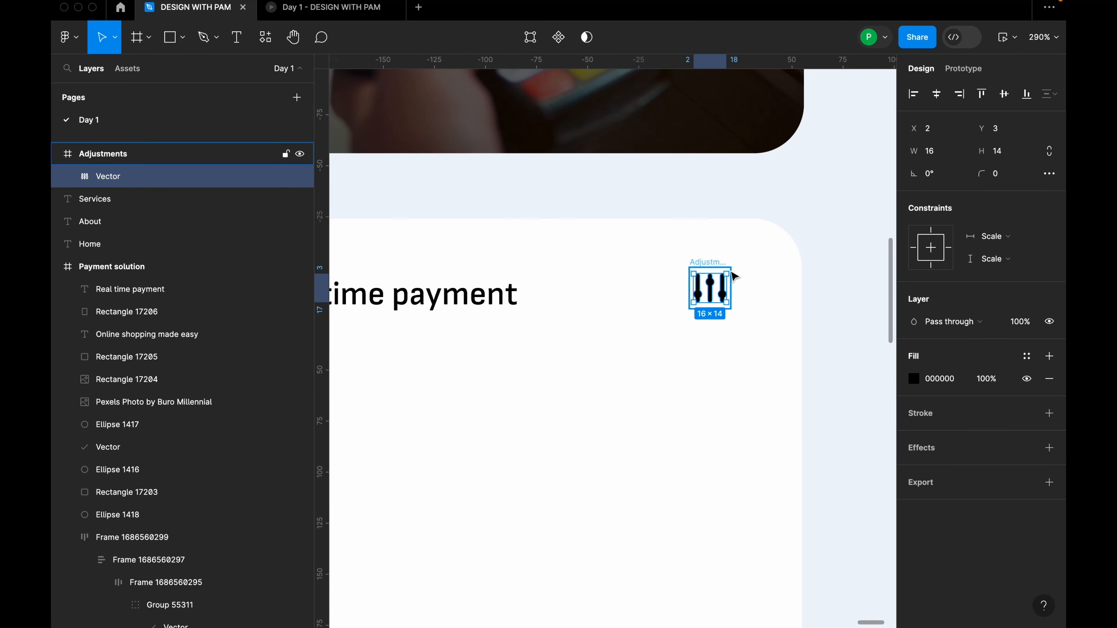
pyautogui.hotkey('shift', 'Return')
pyautogui.click(58, 154)
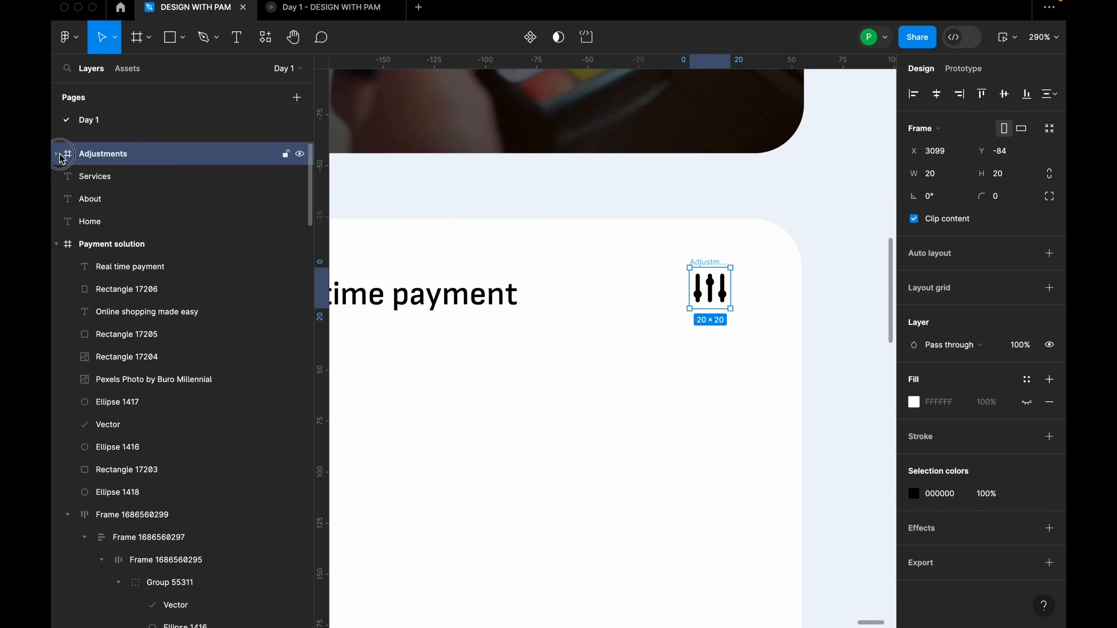
pyautogui.scroll(-5, 563, 367)
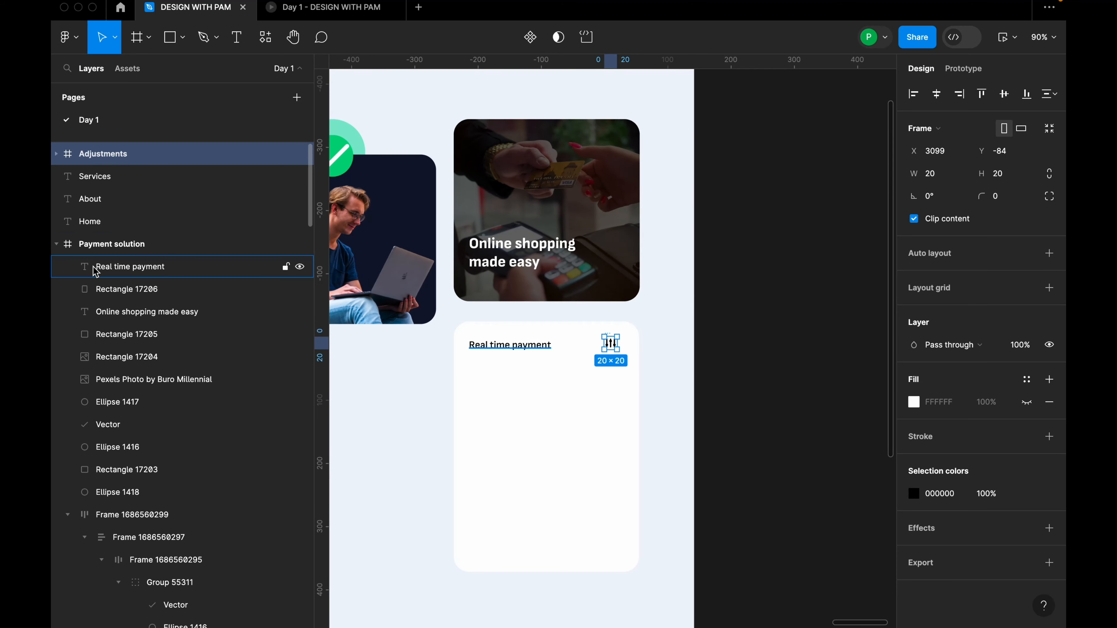
pyautogui.moveTo(95, 163); pyautogui.dragTo(122, 268)
pyautogui.hotkey('shift', '2')
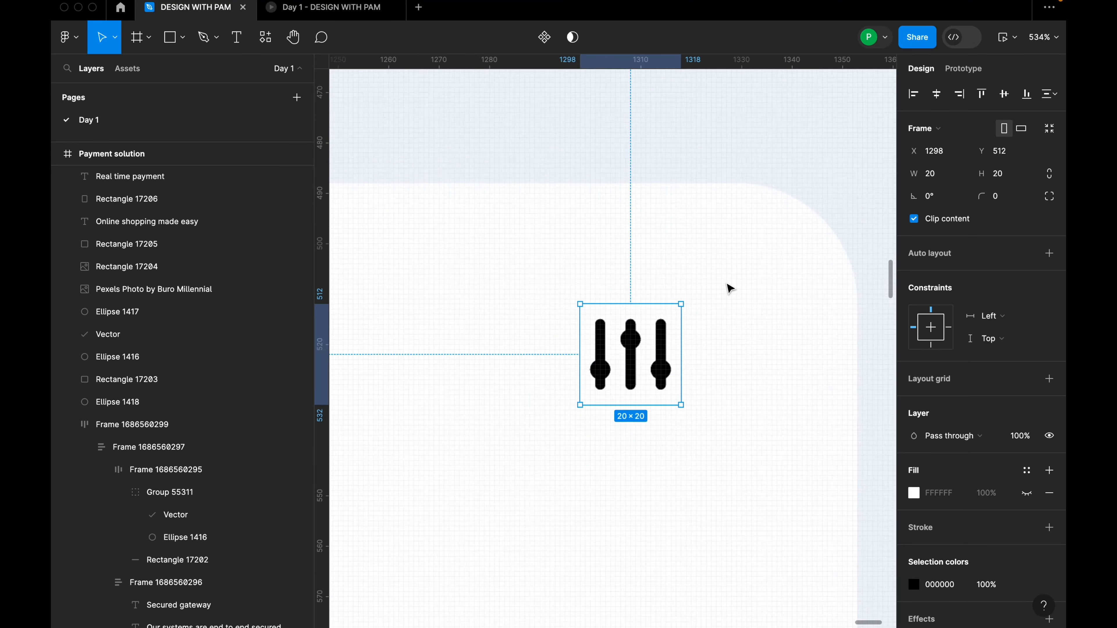
pyautogui.scroll(3, 675, 326)
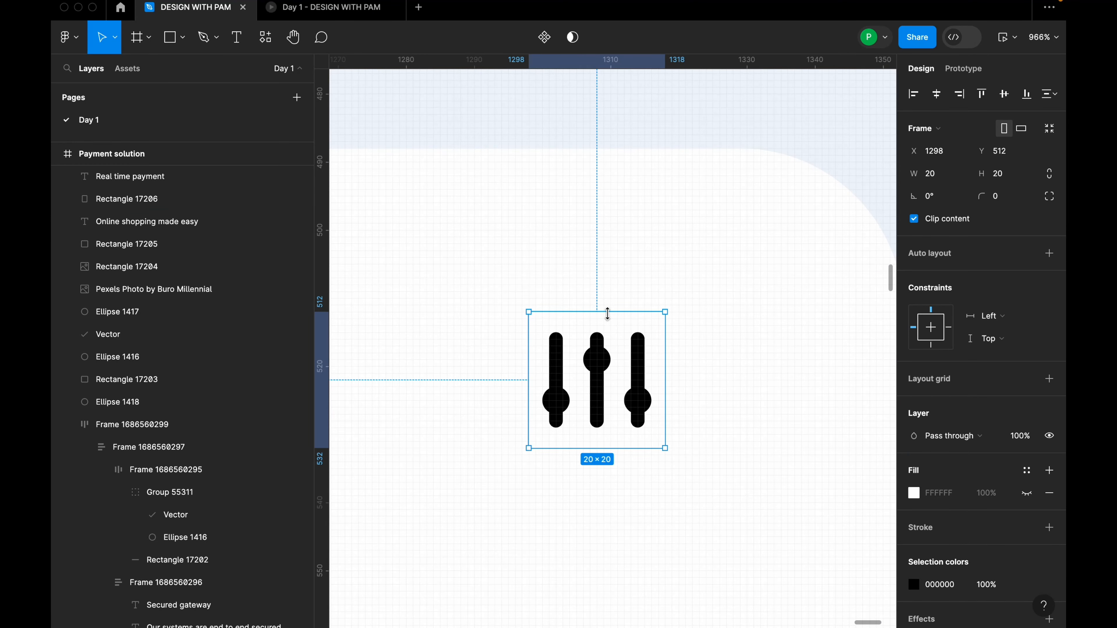
pyautogui.scroll(-10, 574, 306)
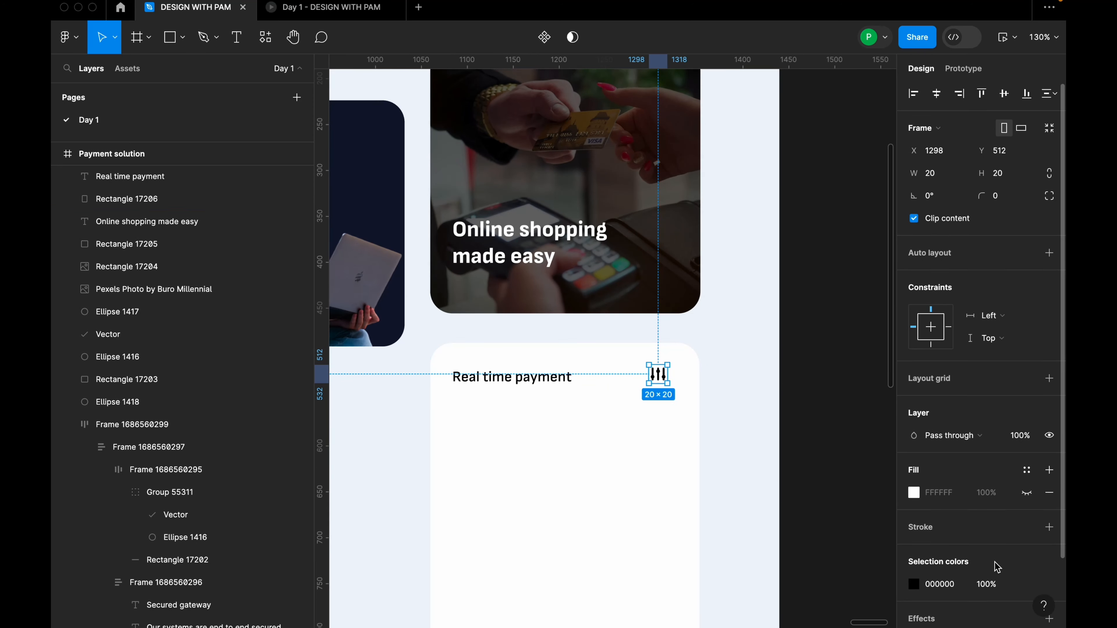
pyautogui.scroll(-2, 1011, 506)
# Colour the Adjustments icon with the Black blue style, then select it with the heading.
pyautogui.click(1025, 507)
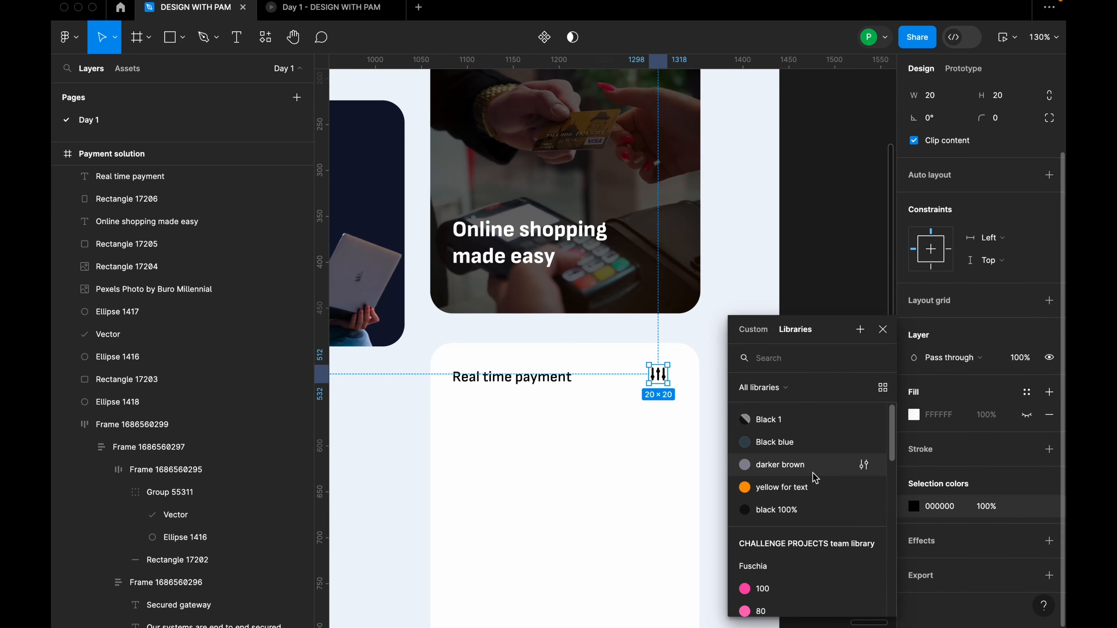
pyautogui.click(776, 510)
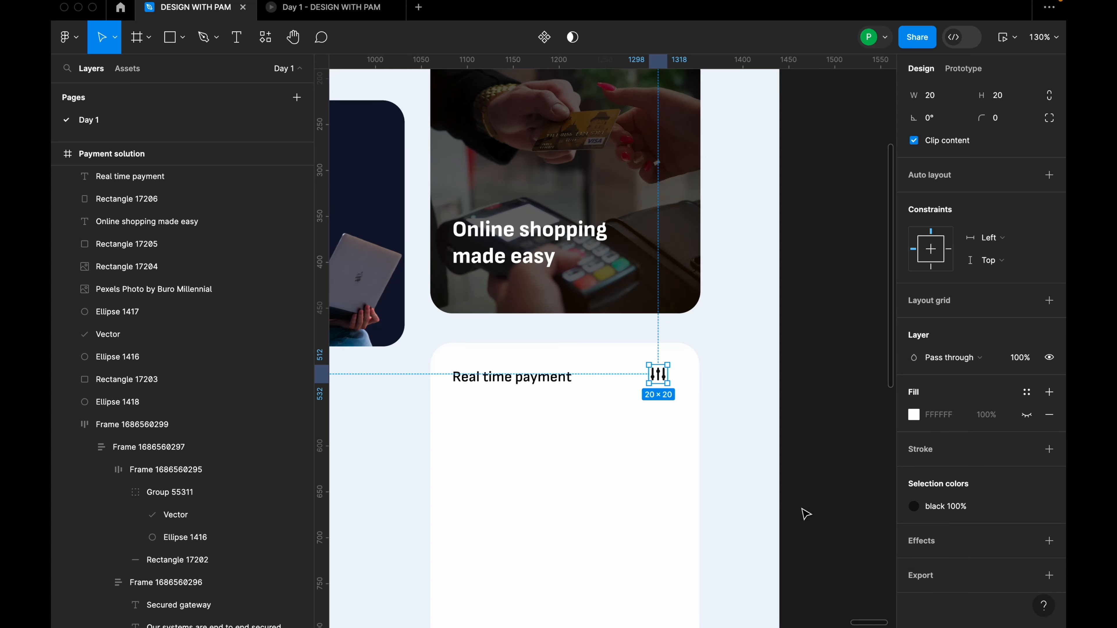
pyautogui.click(631, 419)
pyautogui.click(666, 374)
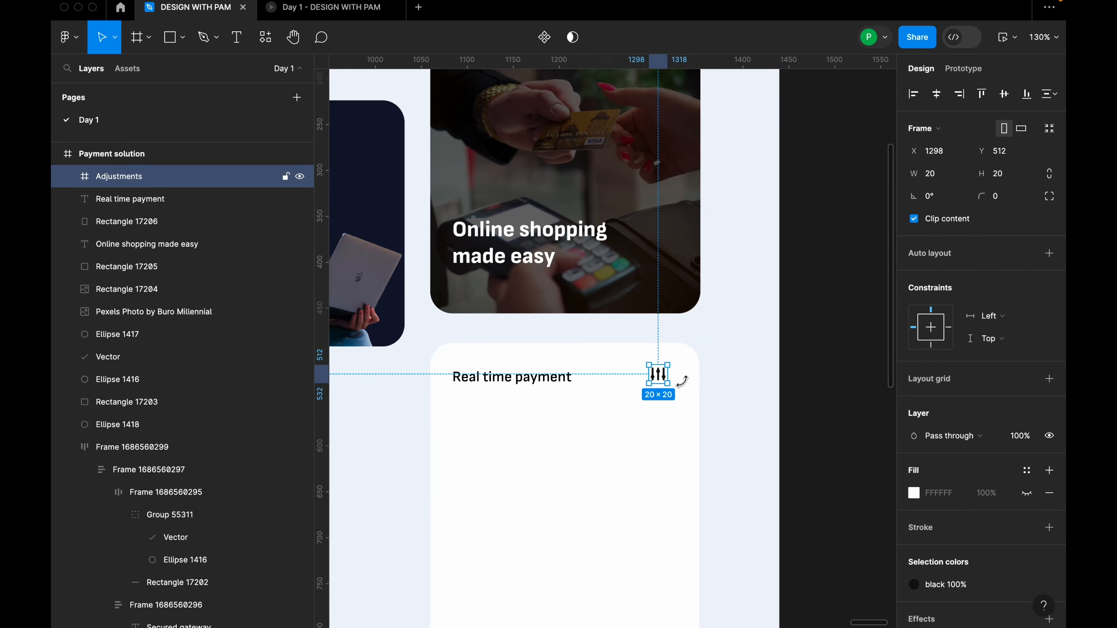
pyautogui.scroll(-1, 1027, 563)
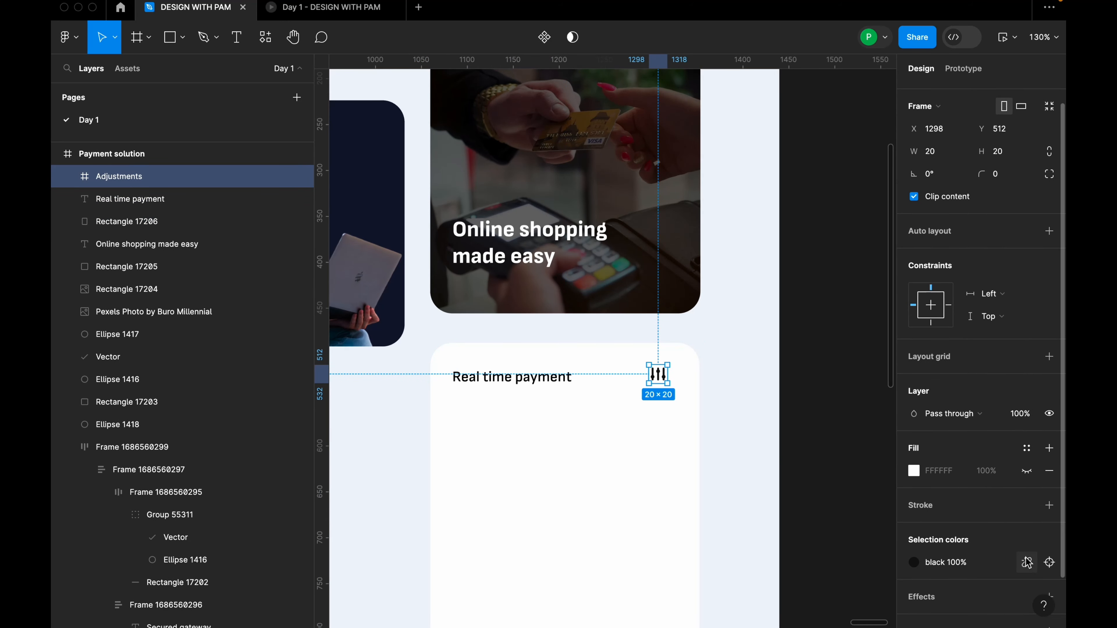
pyautogui.click(1026, 564)
pyautogui.click(1027, 567)
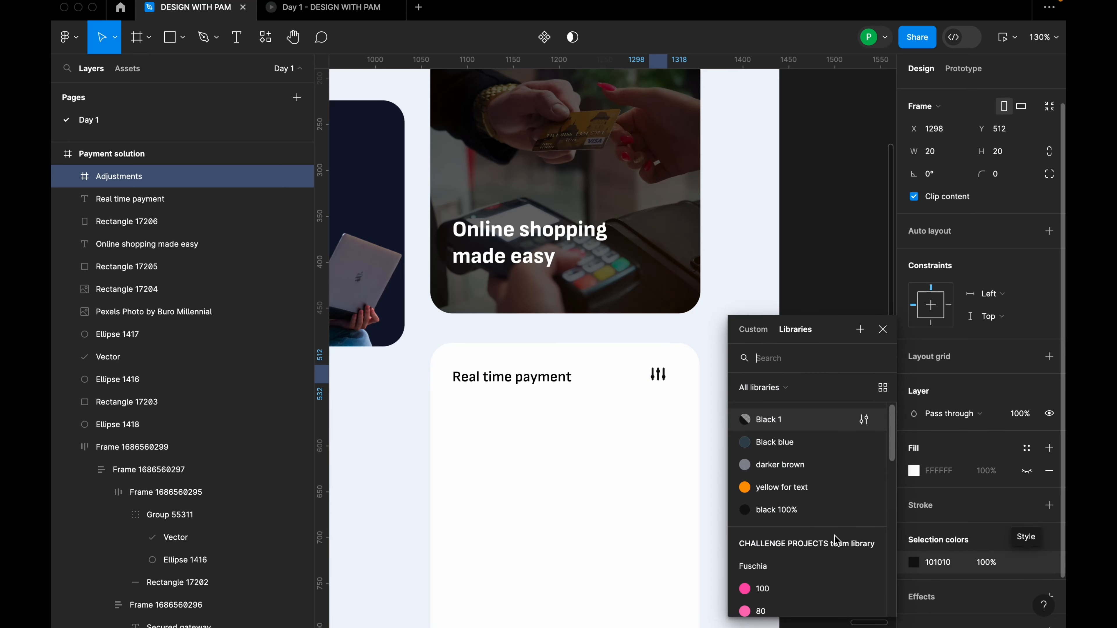
pyautogui.click(794, 443)
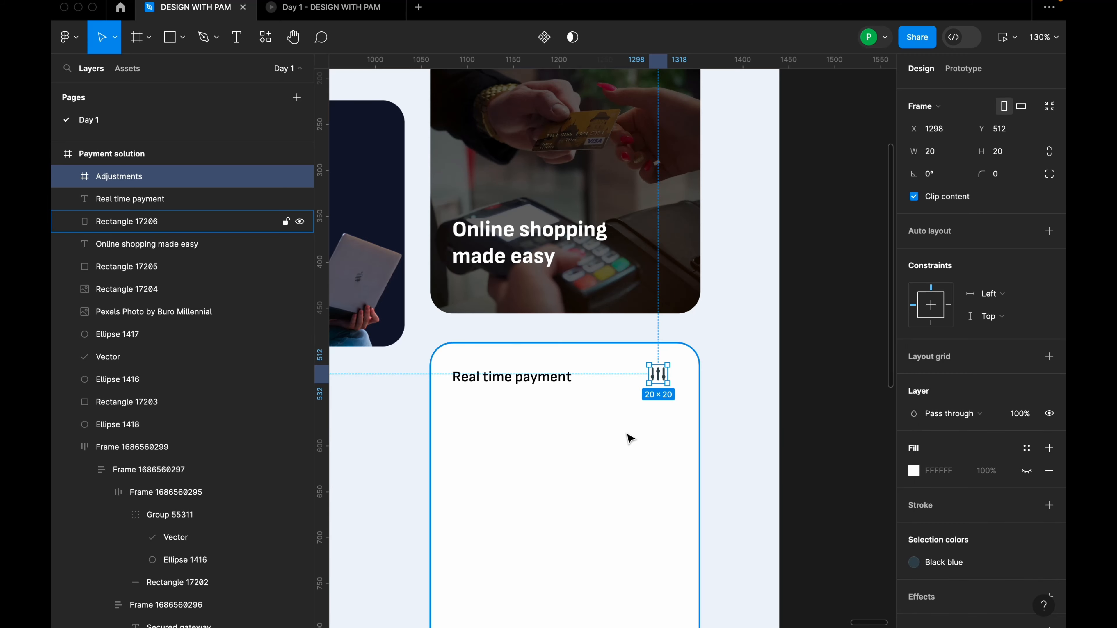
pyautogui.scroll(5, 636, 399)
pyautogui.scroll(-3, 731, 404)
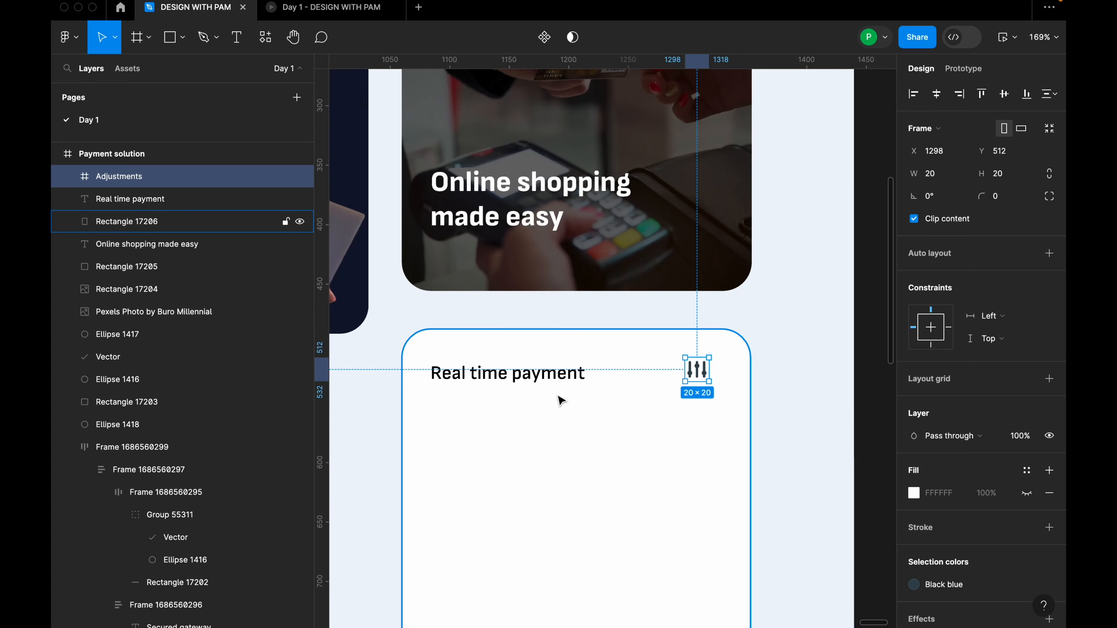
pyautogui.keyDown('shift'); pyautogui.click(548, 372); pyautogui.keyUp('shift')
# Wrap the heading and icon in an auto-layout row and centre it horizontally on the card.
pyautogui.hotkey('shift', 'a')
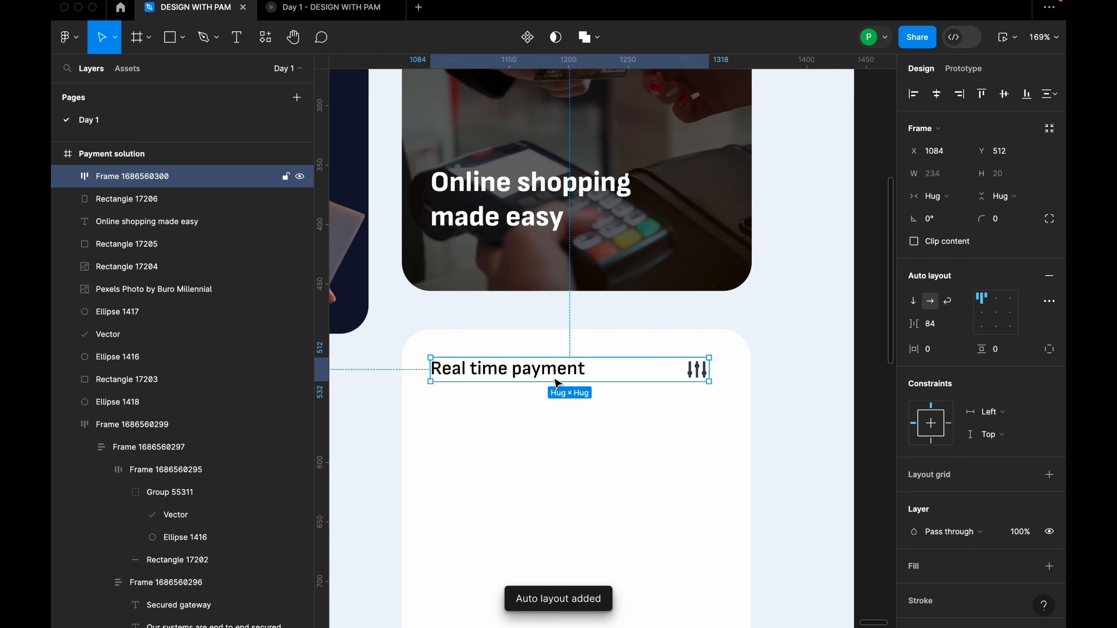
pyautogui.click(937, 95)
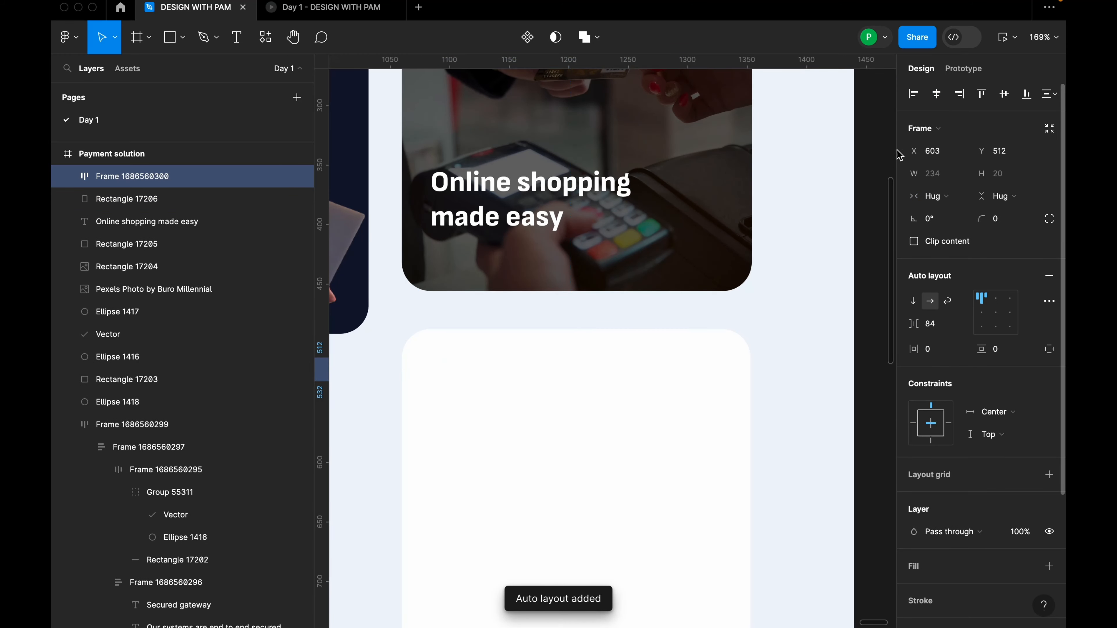
pyautogui.press('super+z')
pyautogui.scroll(-5, 739, 351)
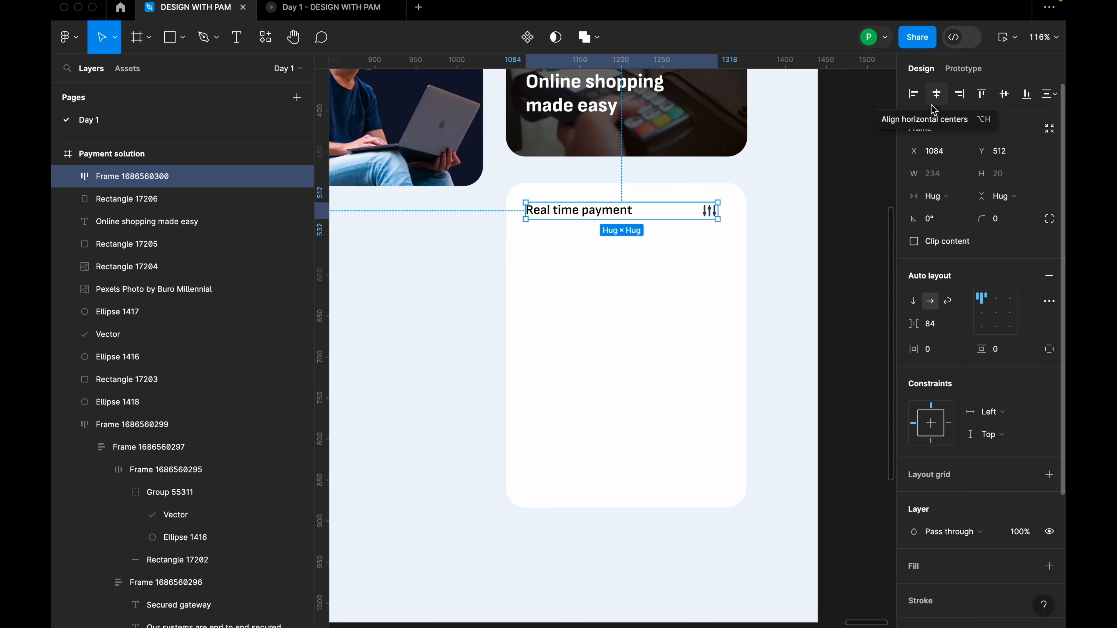
pyautogui.scroll(-10, 731, 297)
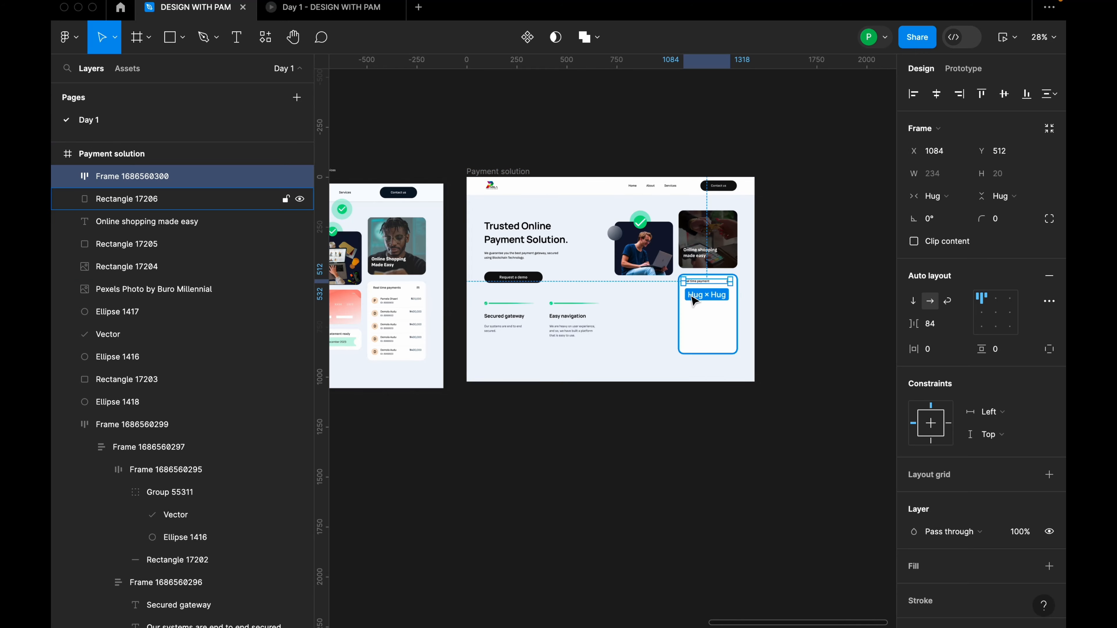
pyautogui.scroll(8, 747, 308)
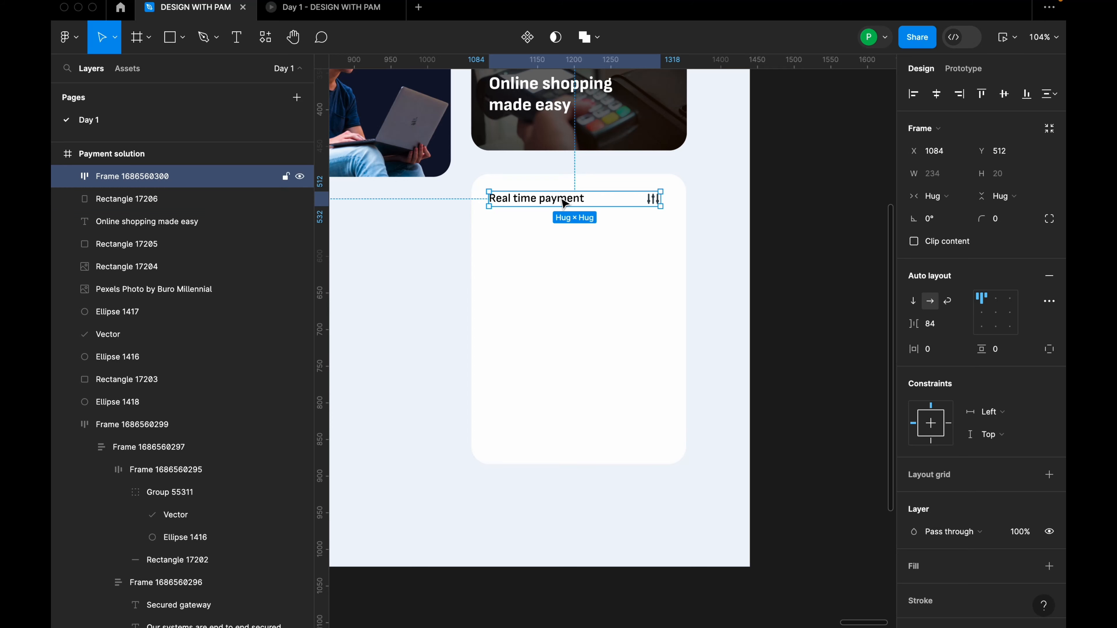
pyautogui.keyDown('shift'); pyautogui.click(589, 260); pyautogui.keyUp('shift')
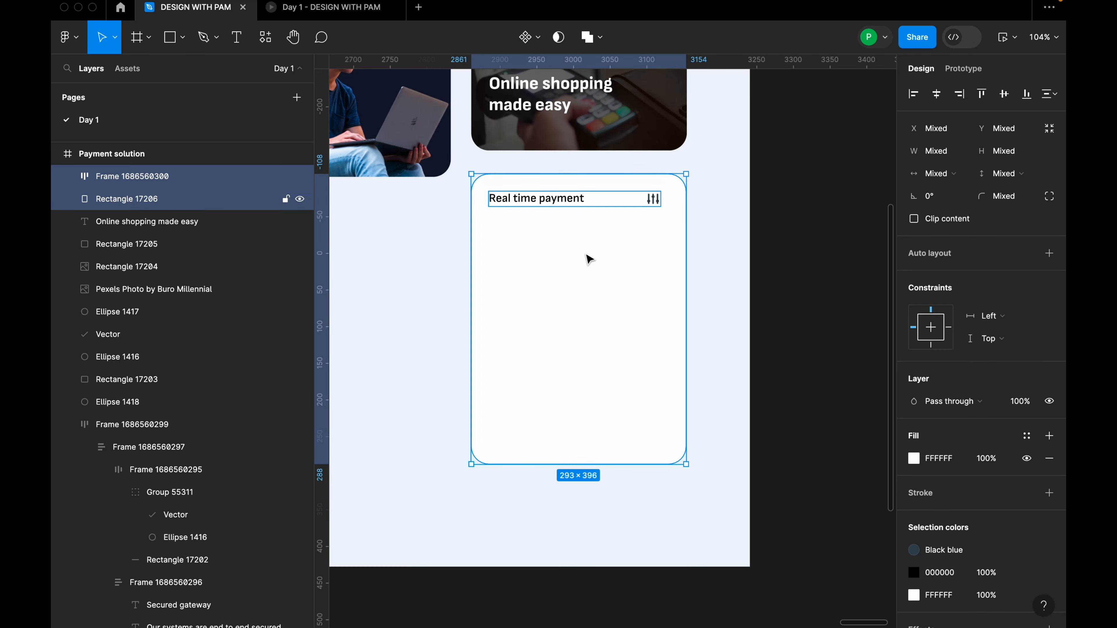
pyautogui.click(939, 93)
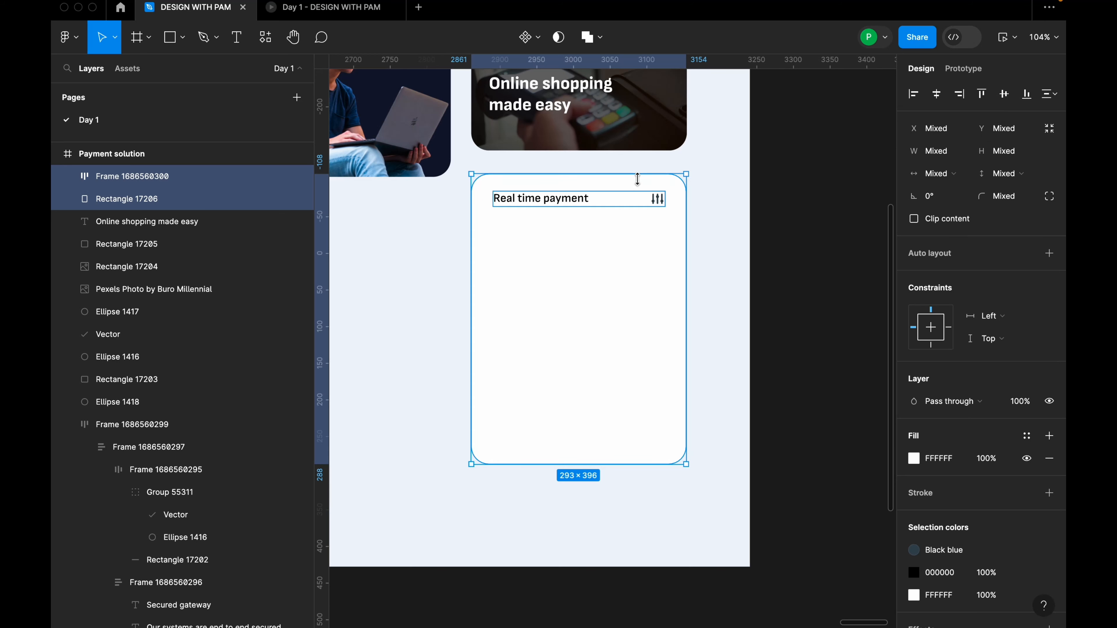
pyautogui.scroll(3, 585, 207)
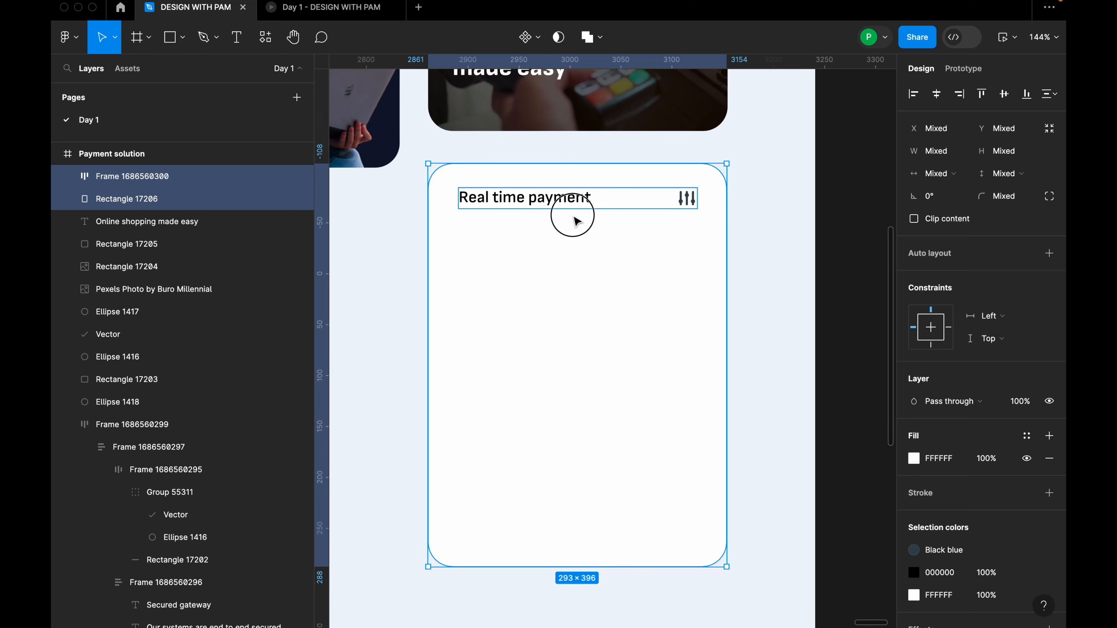
# Set the row's heading-to-icon spacing to 83, leaving even 30 px side margins.
pyautogui.click(578, 206)
pyautogui.press('alt')
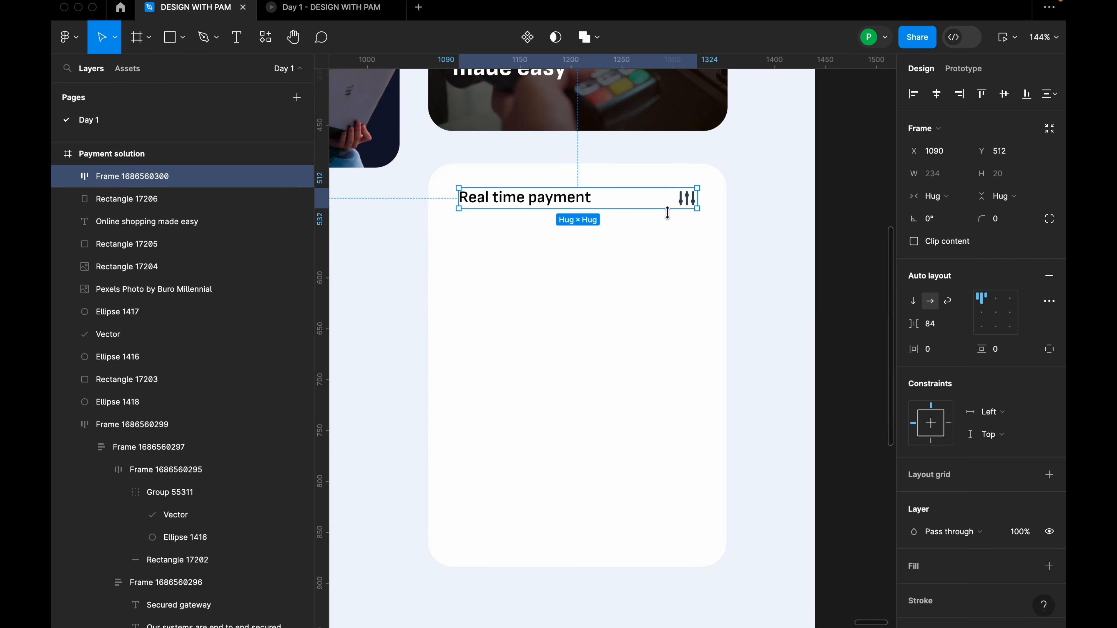
pyautogui.click(942, 329)
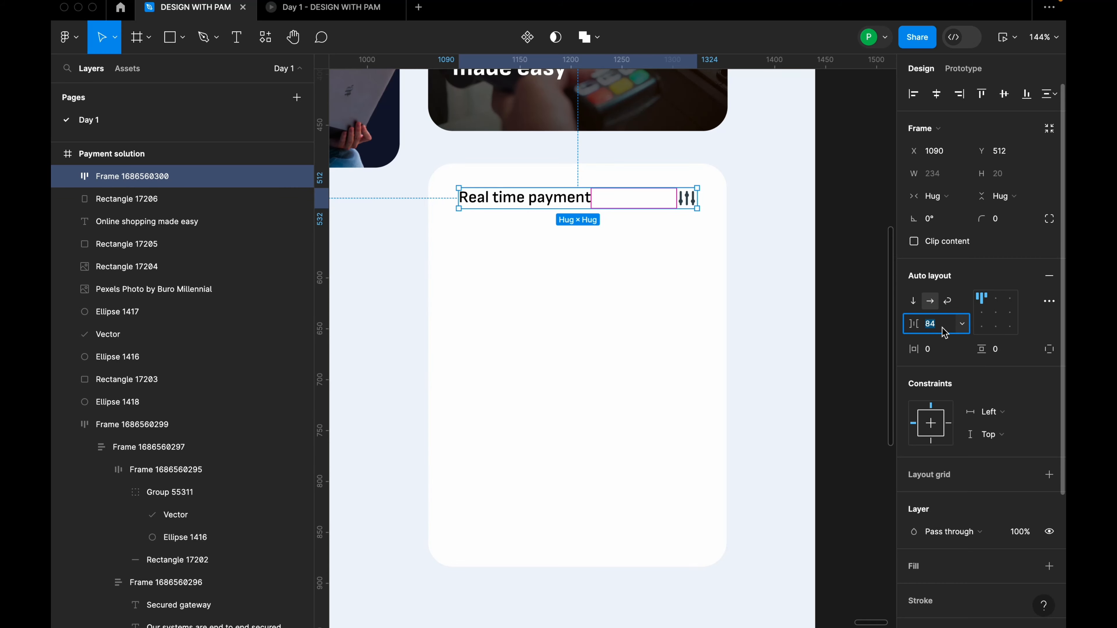
pyautogui.write('8')
pyautogui.press('Return')
pyautogui.press('alt')
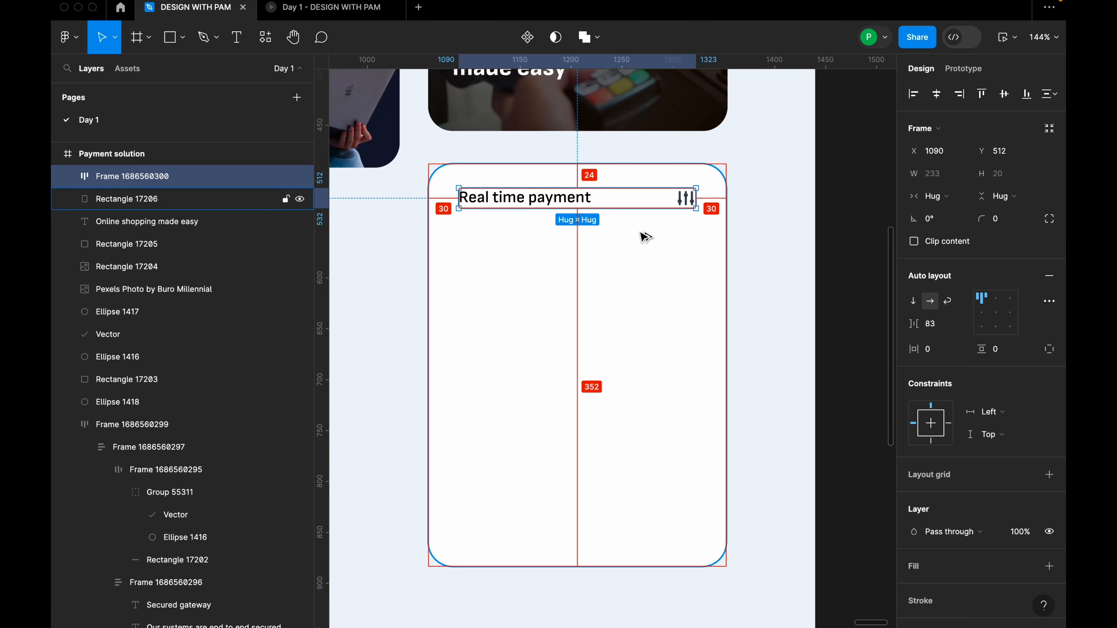
pyautogui.click(643, 230)
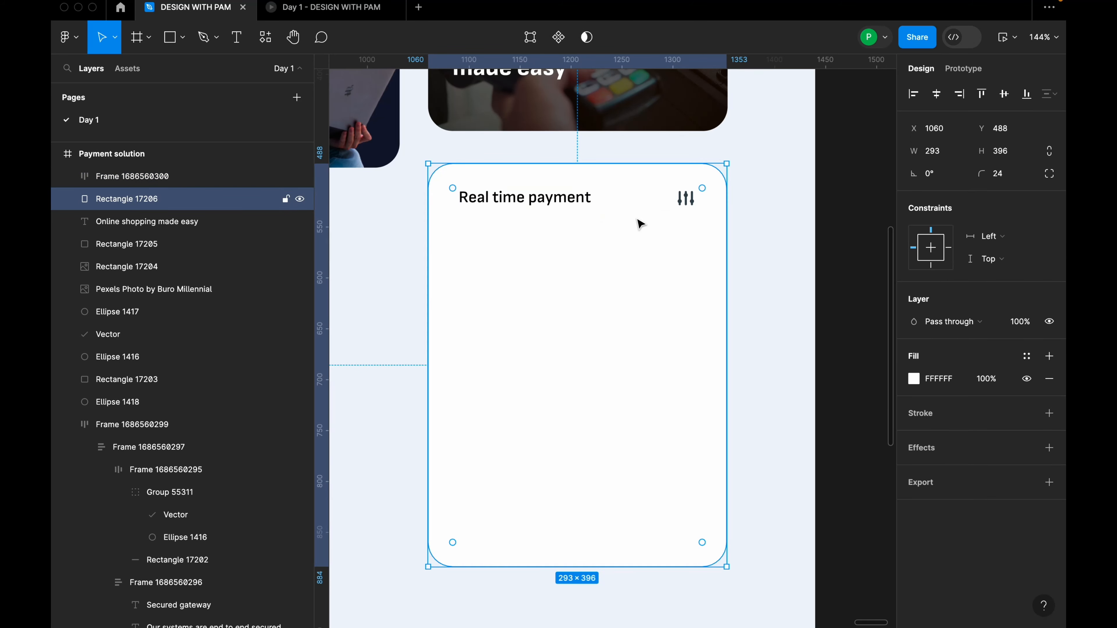
# Zoom to the whole white card, undoing a stray rectangle drawn on it.
pyautogui.click(641, 206)
pyautogui.click(650, 251)
pyautogui.hotkey('shift', '2')
pyautogui.press('r')
pyautogui.click(565, 253)
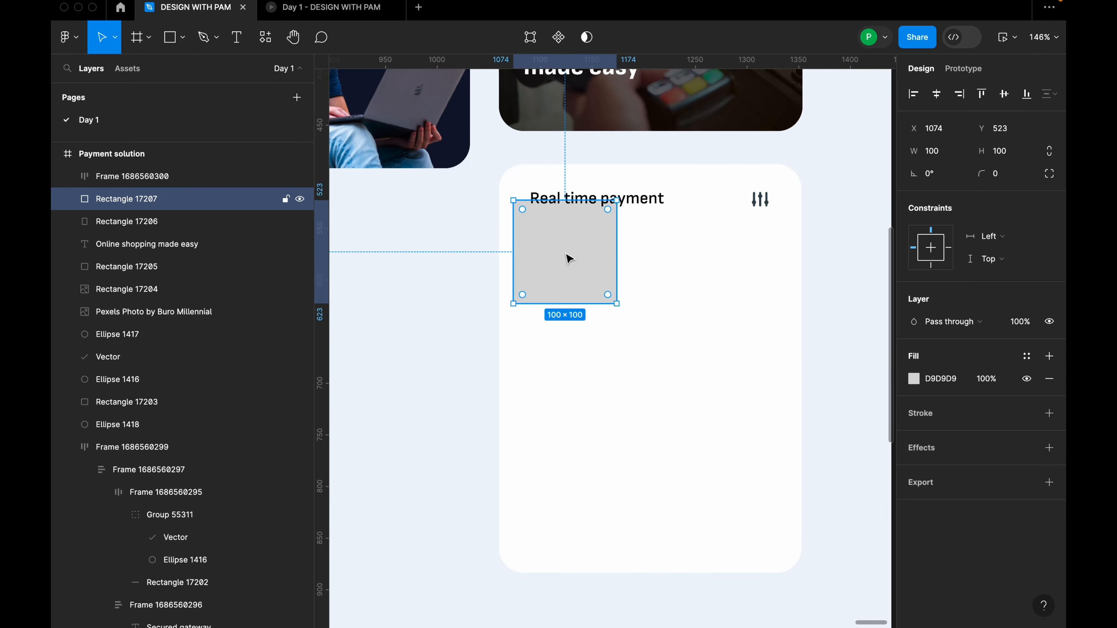
pyautogui.hotkey('ctrl', 'z')
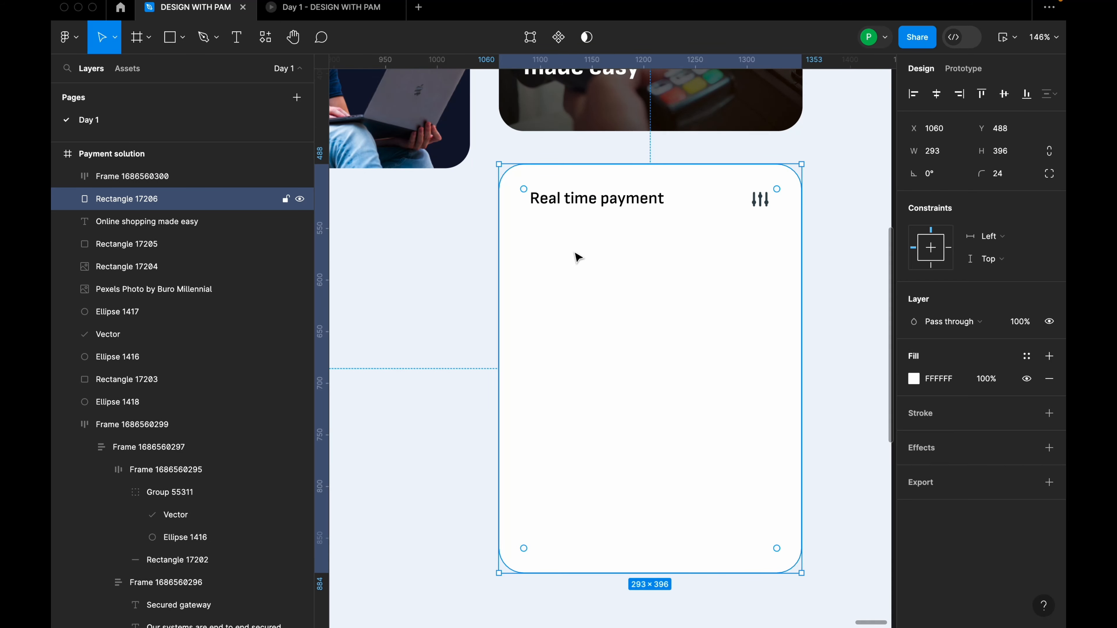
# Add the cardholder's name as a text line aligned under the heading's left edge.
pyautogui.press('t')
pyautogui.click(566, 249)
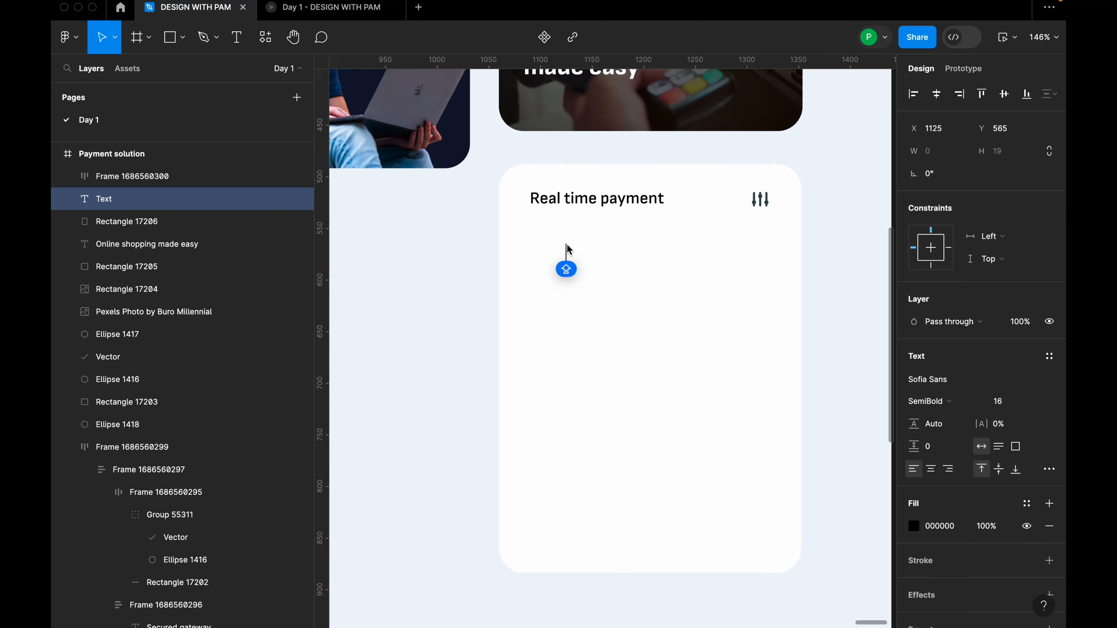
pyautogui.write('Pm')
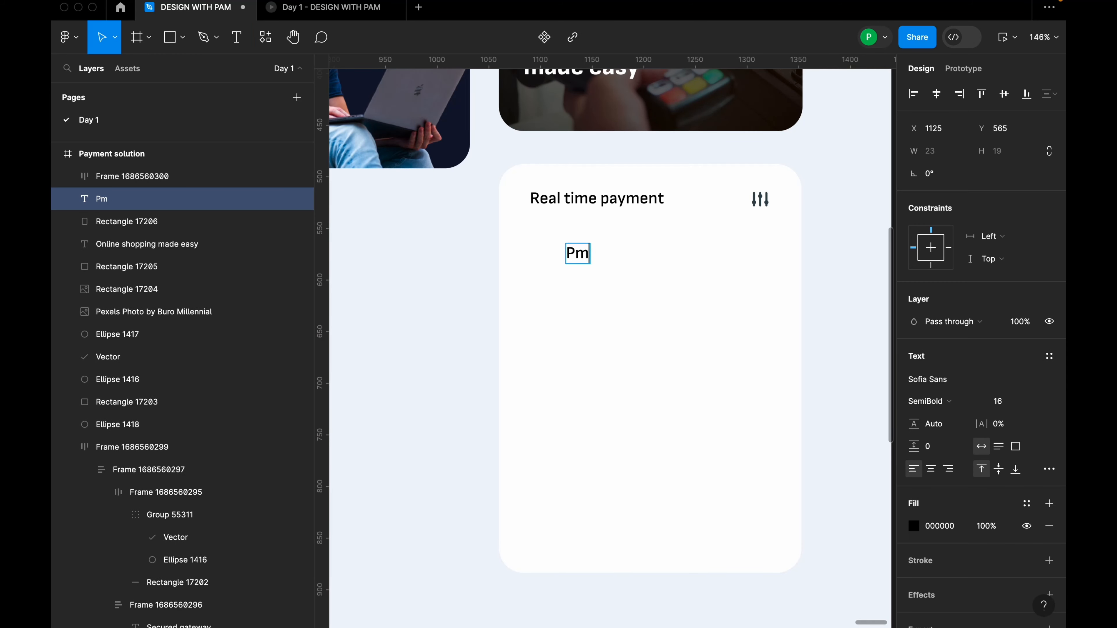
pyautogui.press('BackSpace')
pyautogui.write('amela Ohaeri')
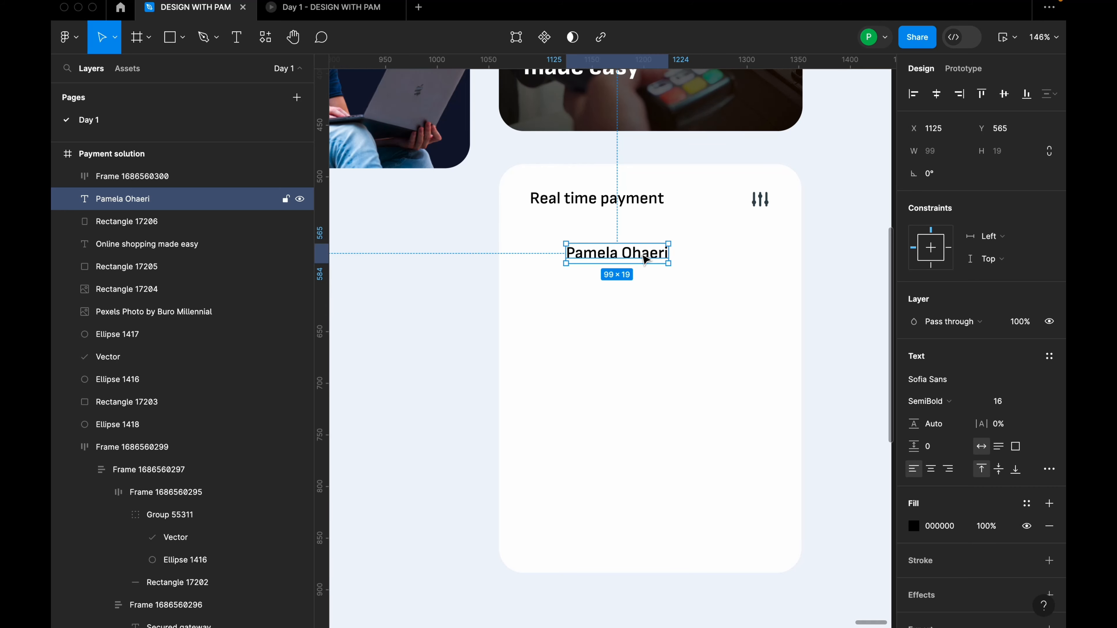
pyautogui.moveTo(642, 255); pyautogui.dragTo(607, 247)
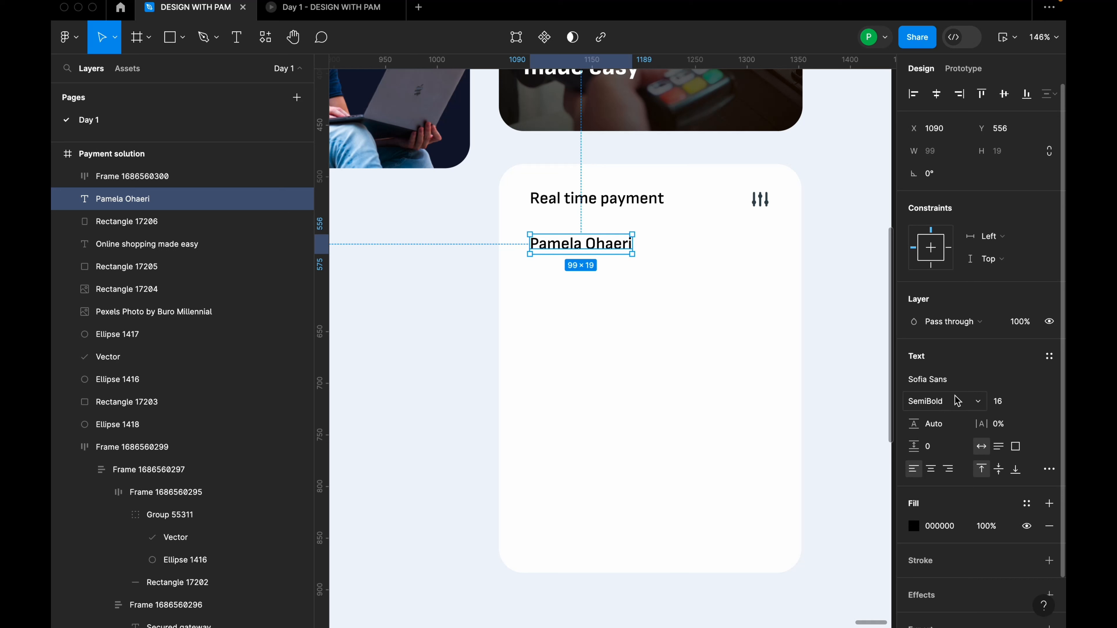
# Set the name text to size 14 and Medium weight.
pyautogui.click(1029, 403)
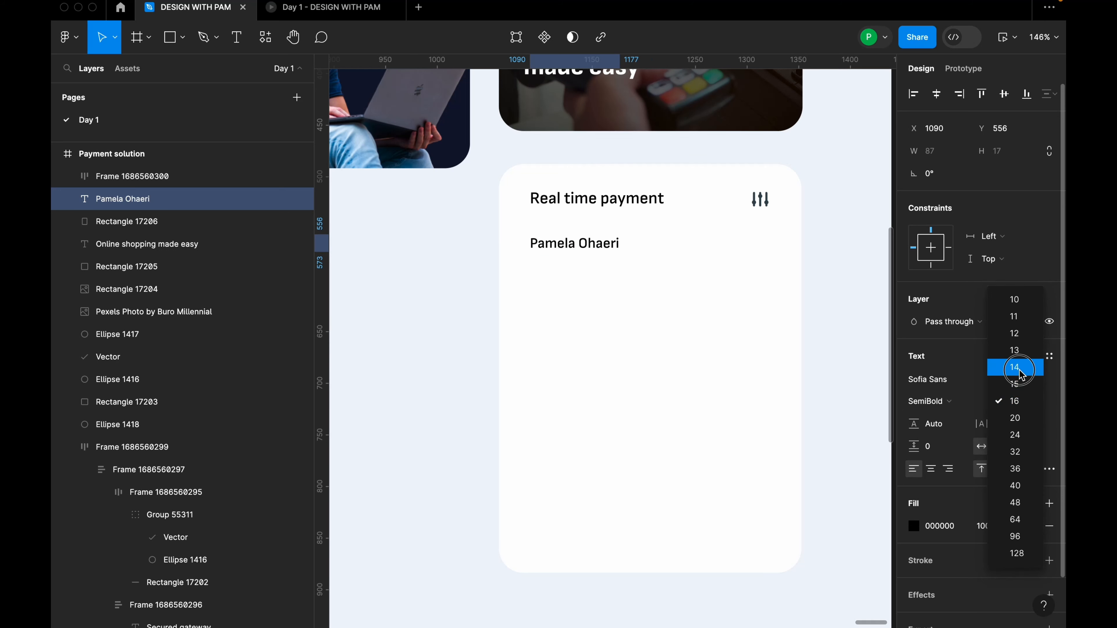
pyautogui.click(1025, 364)
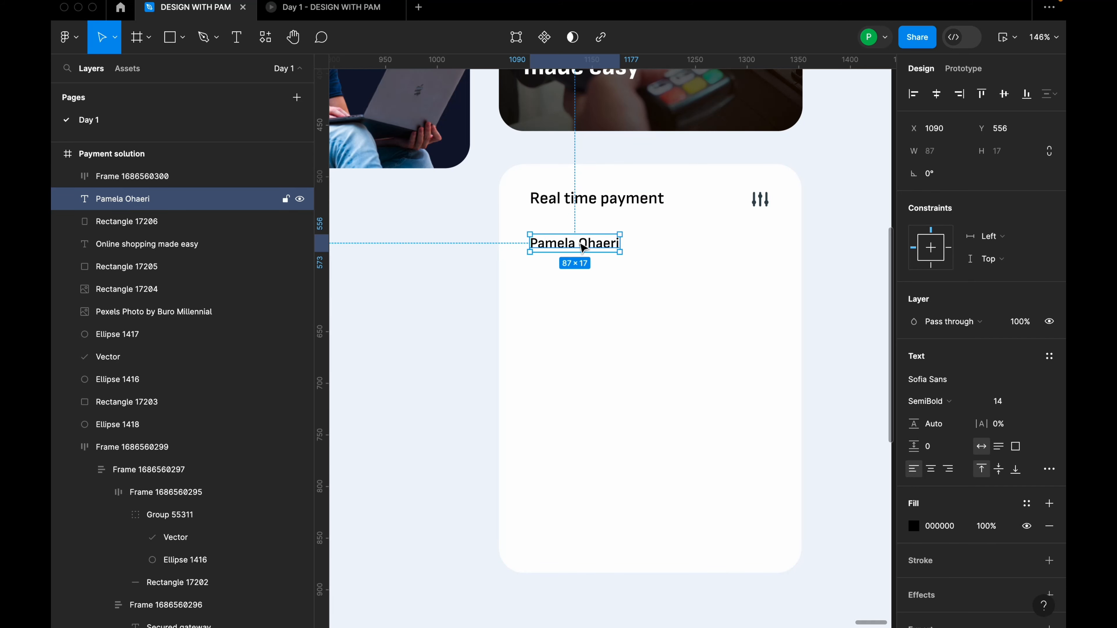
pyautogui.click(941, 401)
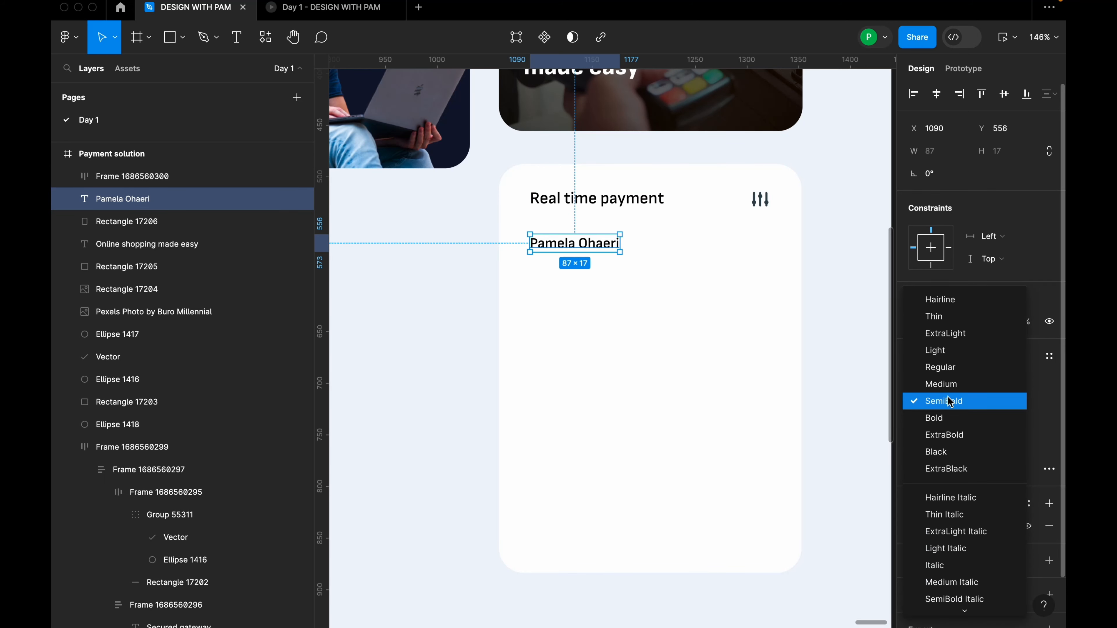
pyautogui.click(949, 389)
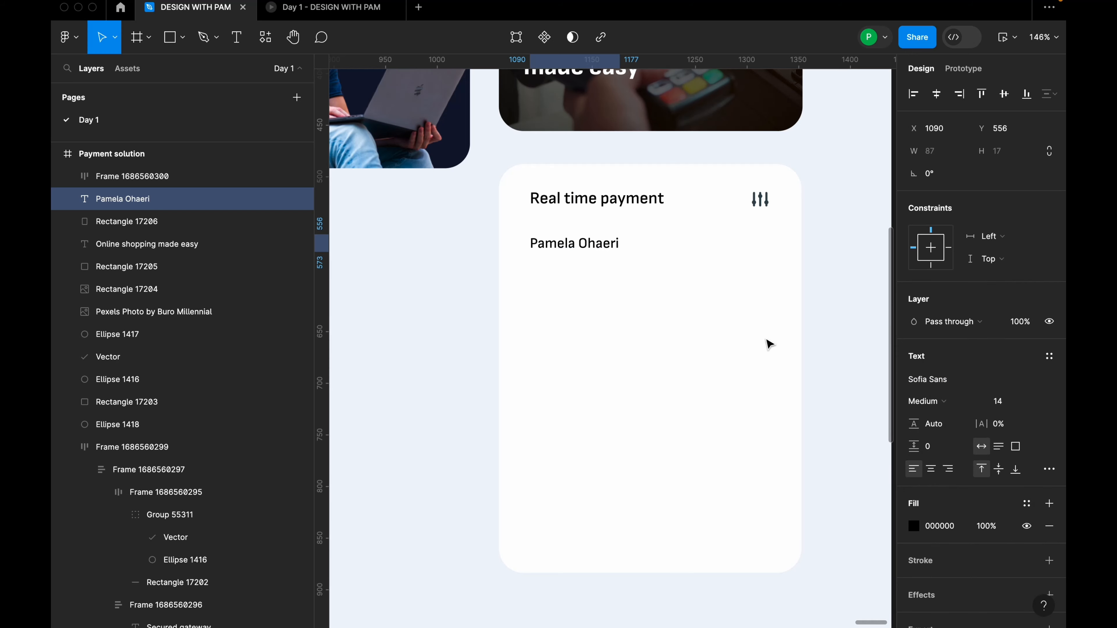
pyautogui.click(593, 254)
pyautogui.click(584, 314)
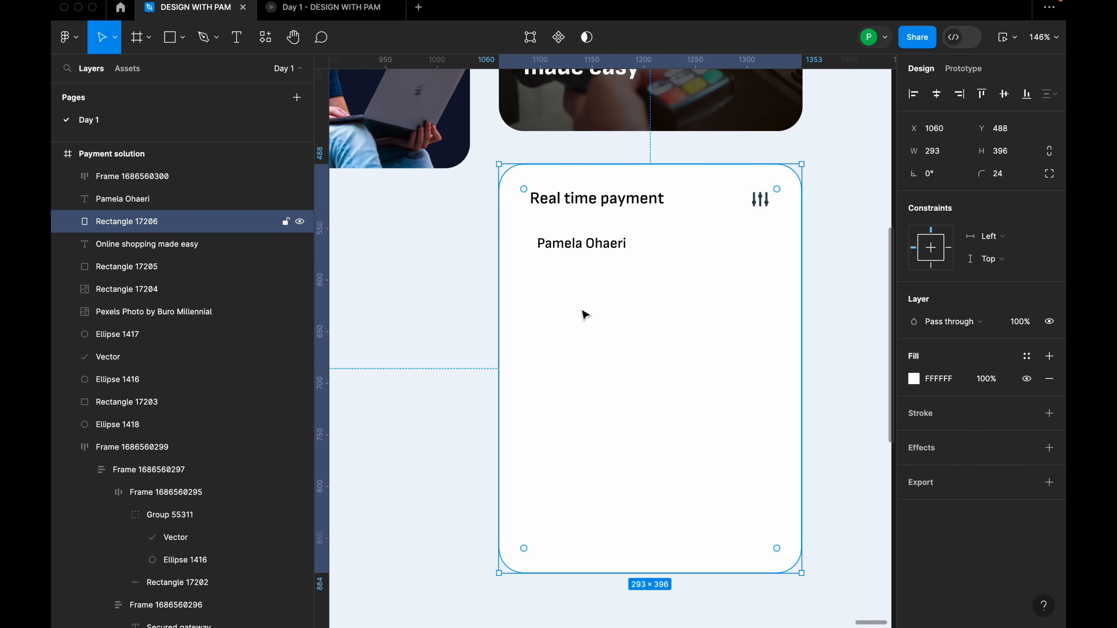
pyautogui.scroll(2, 581, 303)
# Draw a 28×28 grey circle and place a 'P' text copy on it.
pyautogui.press('o')
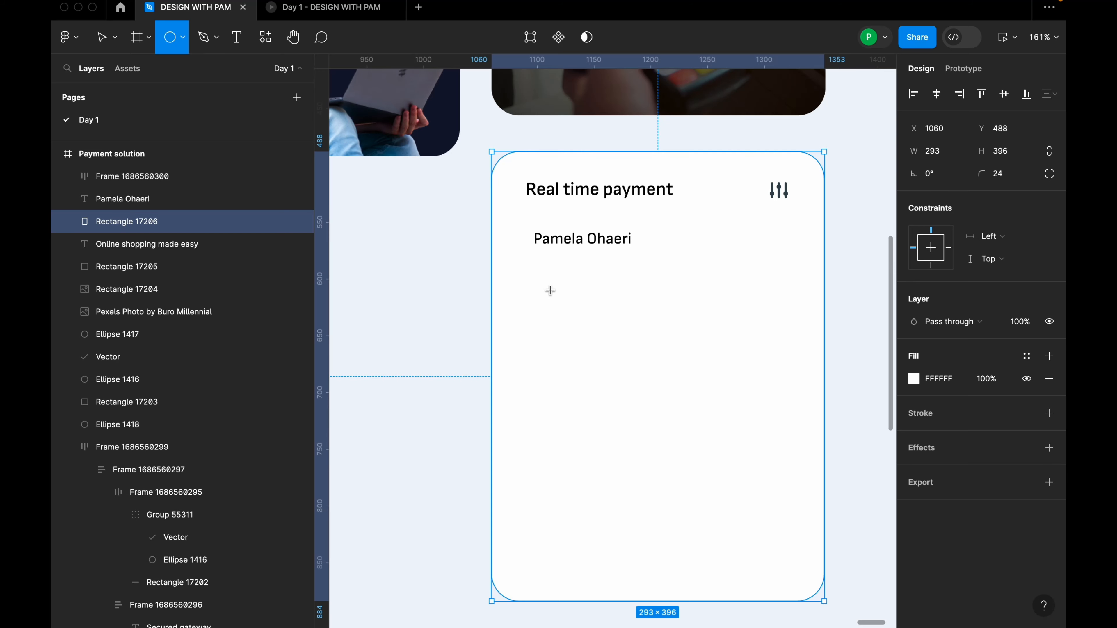
pyautogui.moveTo(533, 272)
pyautogui.mouseDown()
pyautogui.moveTo(571, 312)
pyautogui.moveTo(534, 278)
pyautogui.mouseUp()
pyautogui.moveTo(599, 242); pyautogui.dragTo(611, 337)
pyautogui.scroll(5, 615, 276)
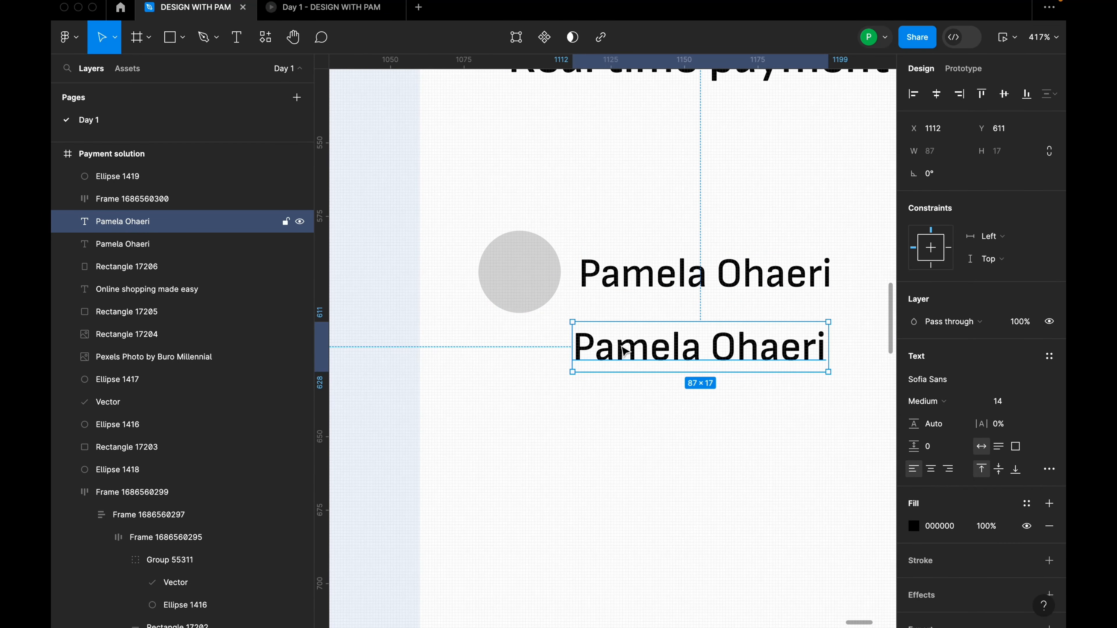
pyautogui.doubleClick(611, 336)
pyautogui.write('P')
pyautogui.press('Escape')
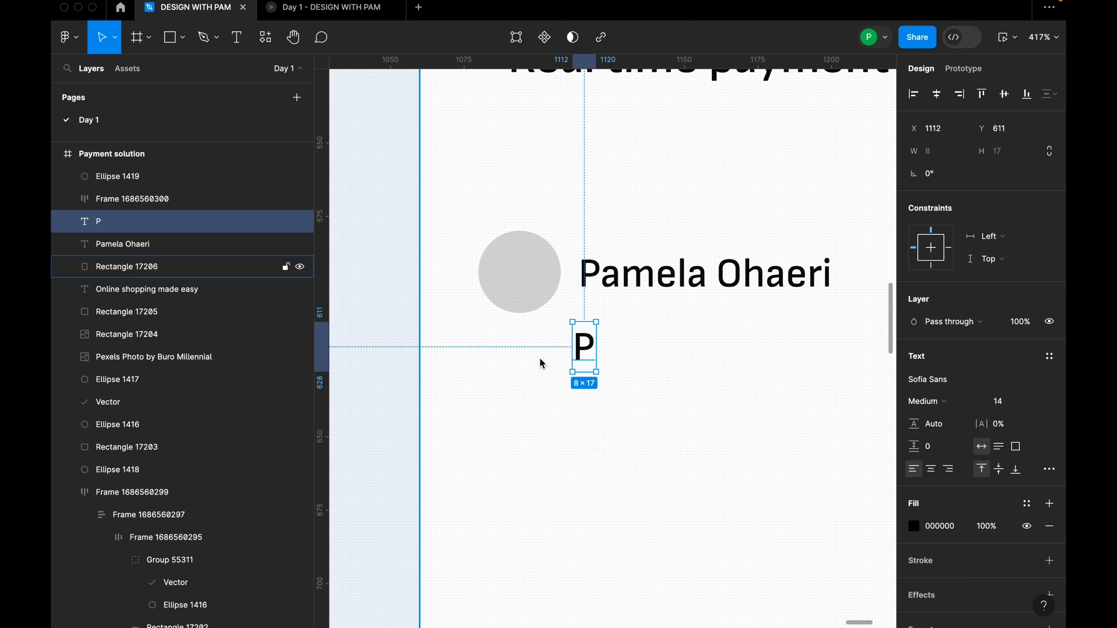
pyautogui.moveTo(585, 347); pyautogui.dragTo(524, 275)
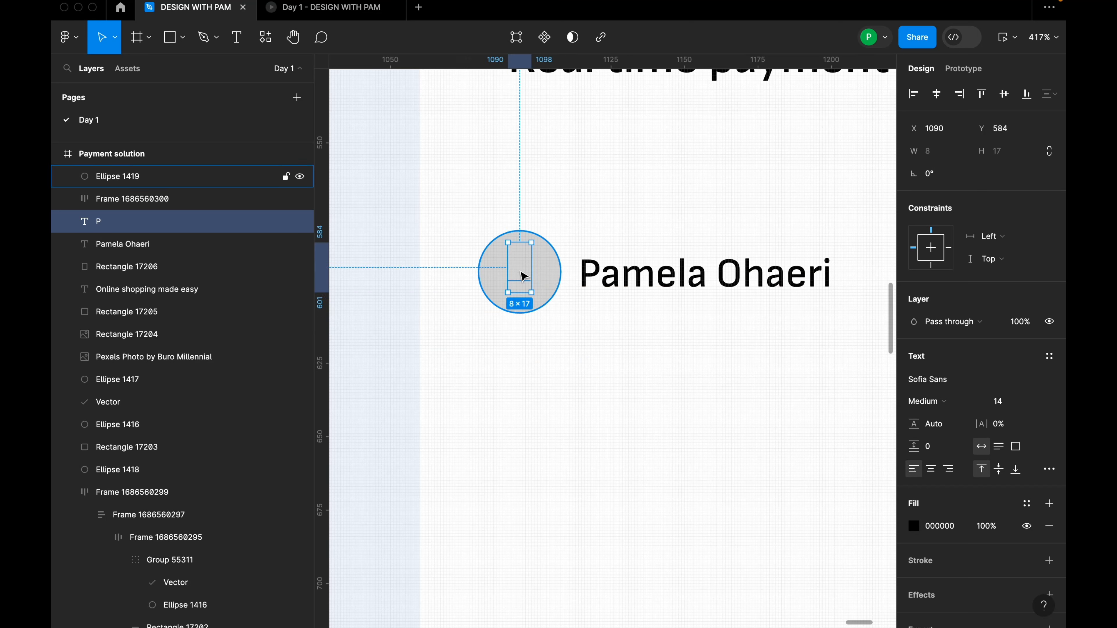
# Bring the P in front of the circle, centre it, and group them as the avatar.
pyautogui.rightClick(519, 274)
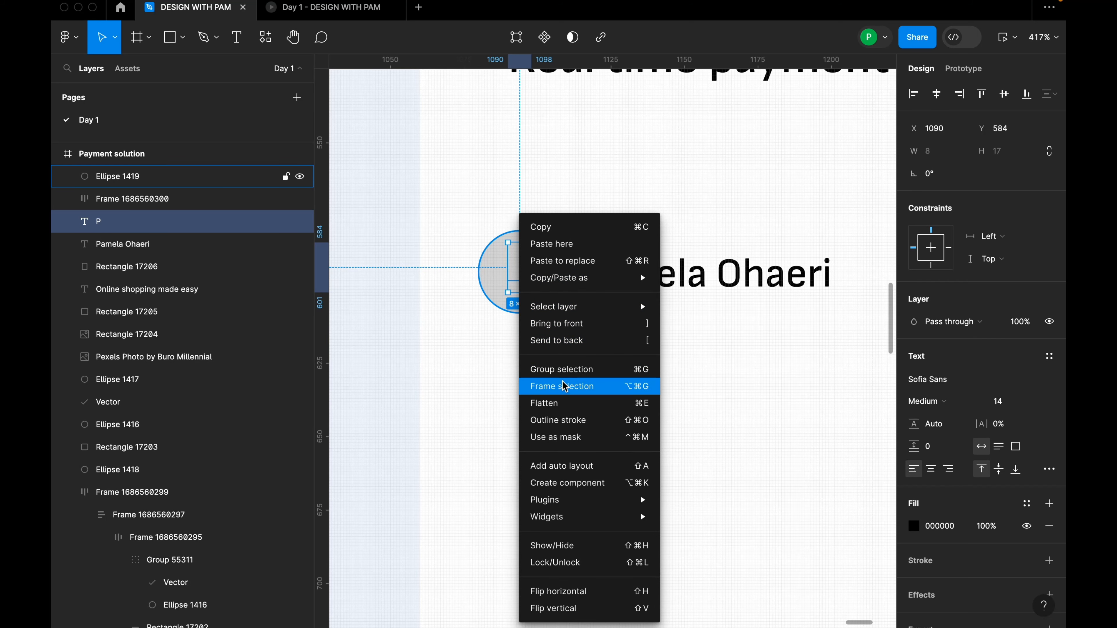
pyautogui.click(556, 324)
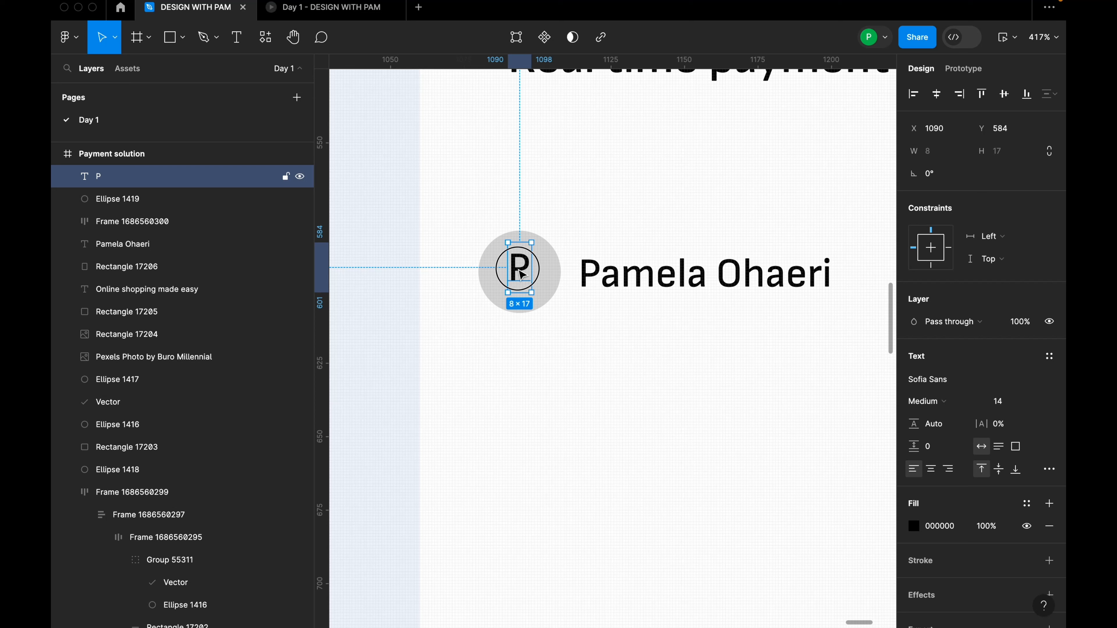
pyautogui.moveTo(520, 271); pyautogui.dragTo(523, 276)
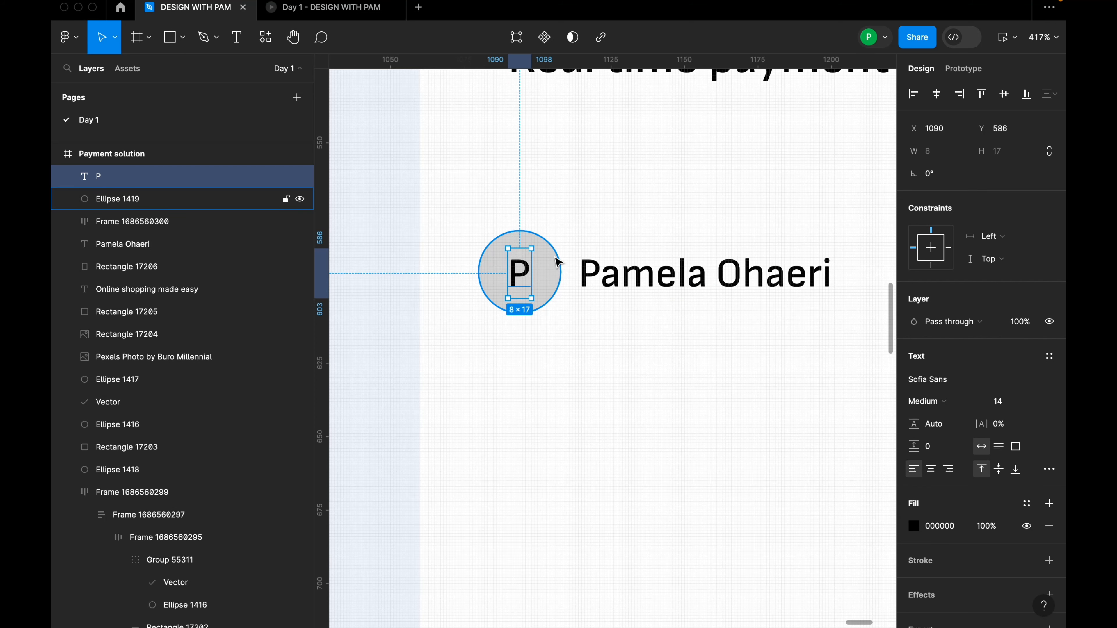
pyautogui.keyDown('shift'); pyautogui.click(549, 260); pyautogui.keyUp('shift')
pyautogui.rightClick(533, 268)
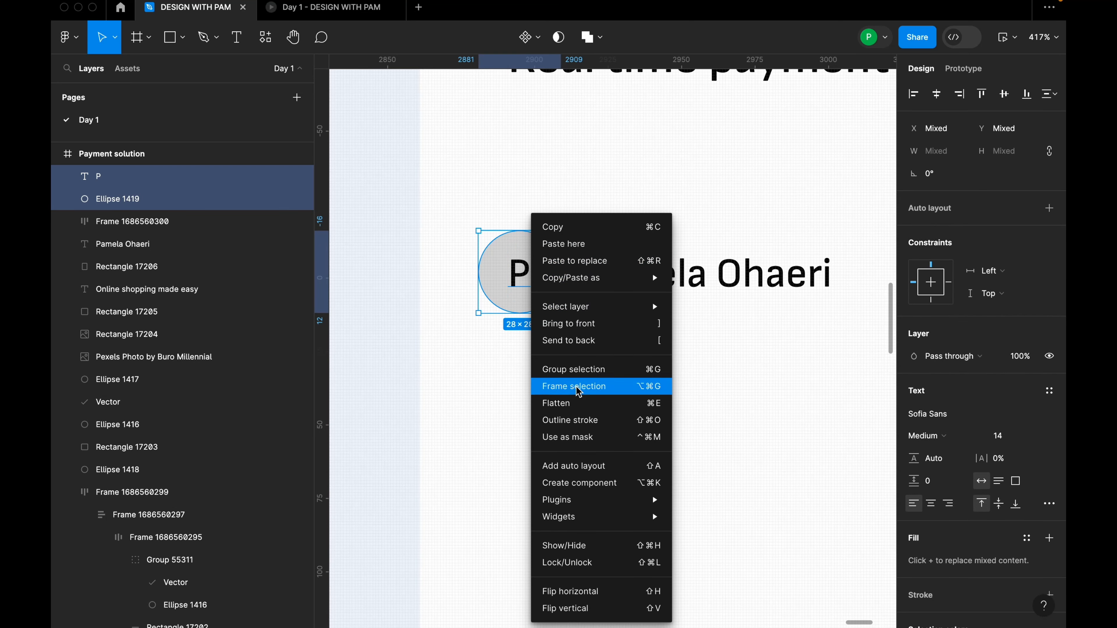
pyautogui.click(574, 369)
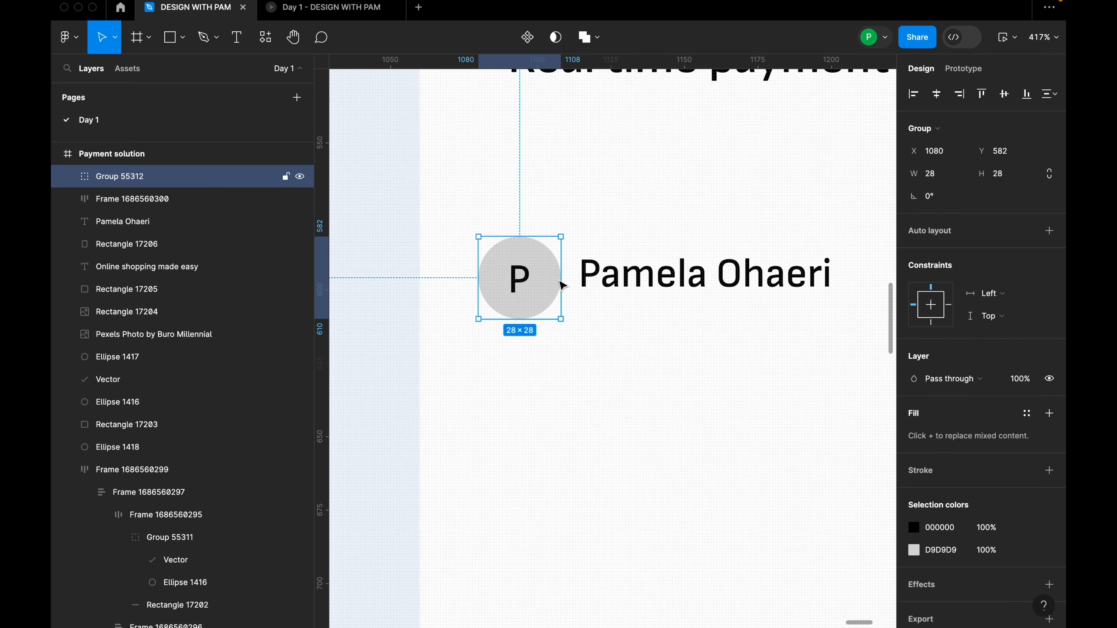
# Use the eyedropper to fill the grey avatar circle with the list avatars' peach F4DFC8.
pyautogui.scroll(-2, 924, 480)
pyautogui.click(913, 506)
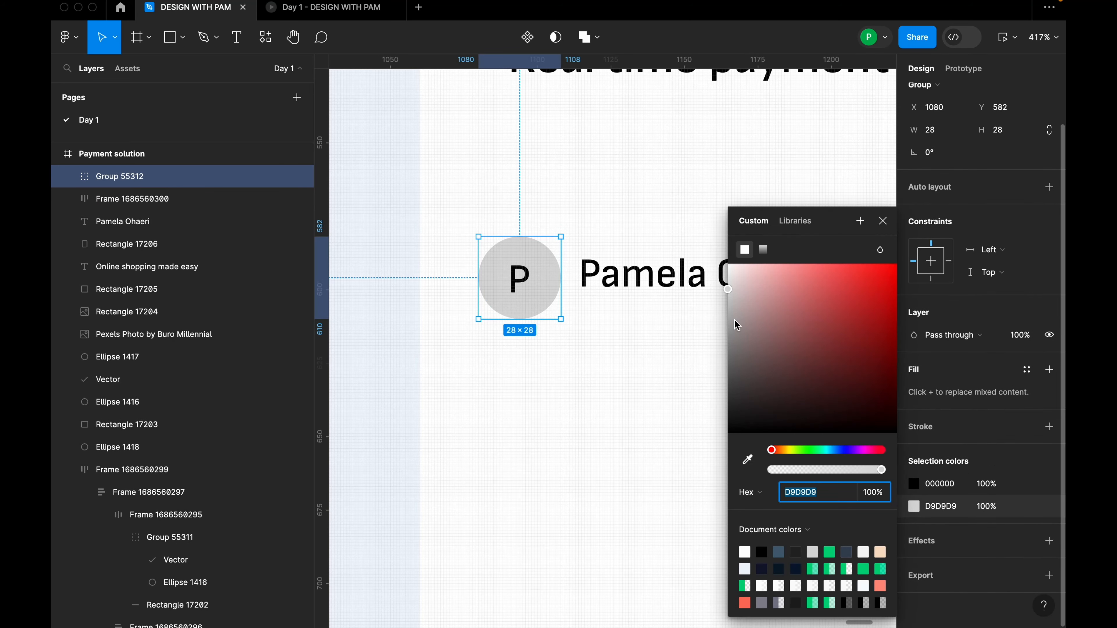
pyautogui.click(748, 460)
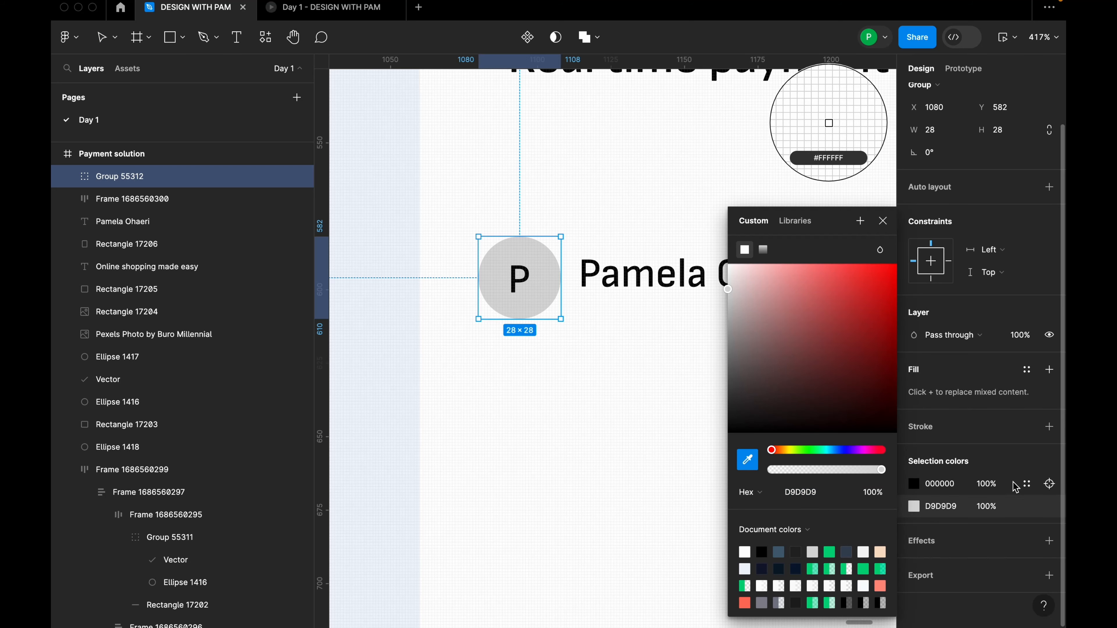
pyautogui.click(1026, 509)
pyautogui.click(1027, 509)
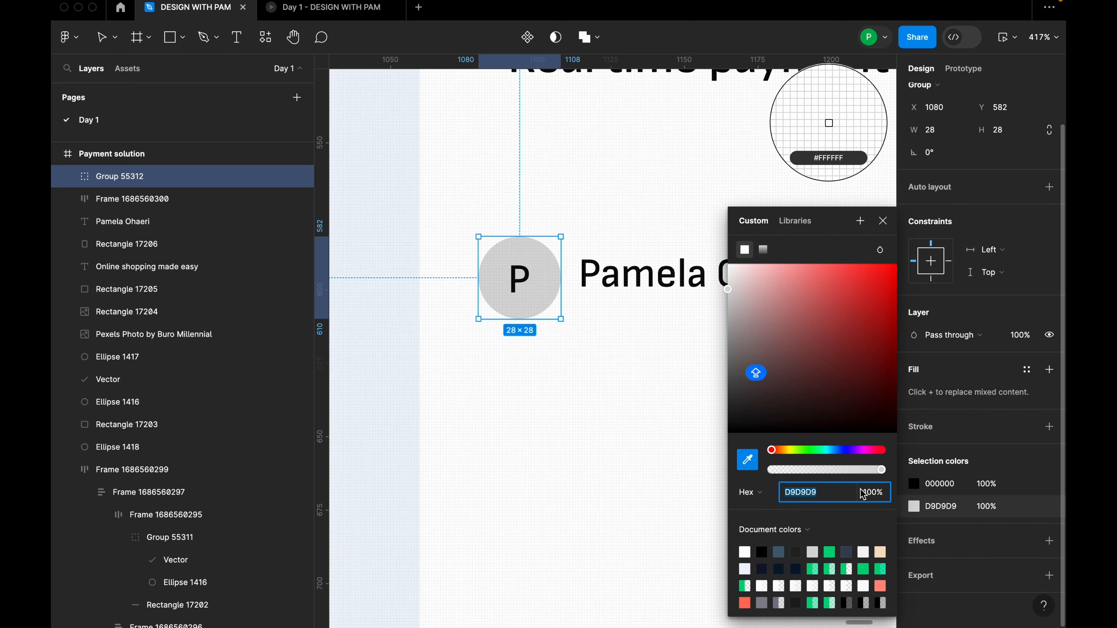
pyautogui.click(1026, 509)
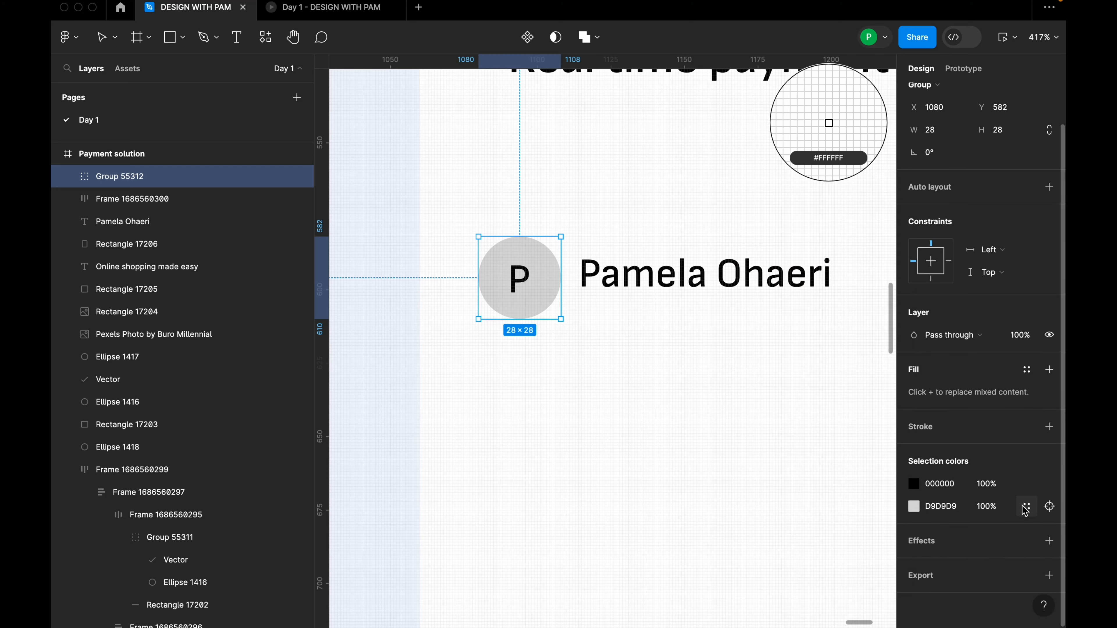
pyautogui.click(924, 508)
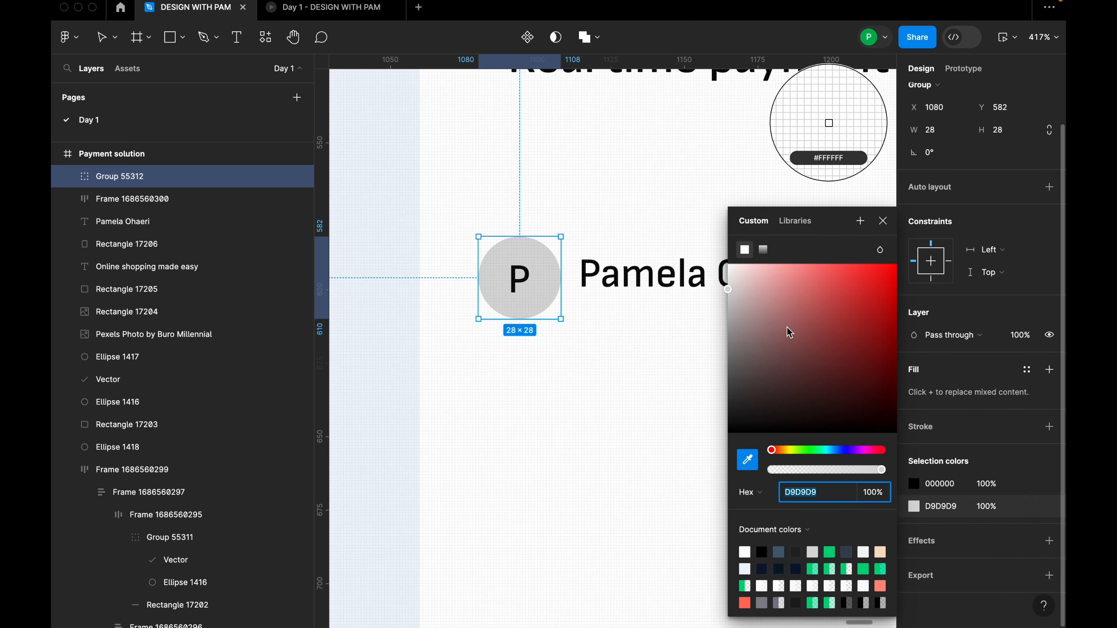
pyautogui.scroll(-1, 787, 570)
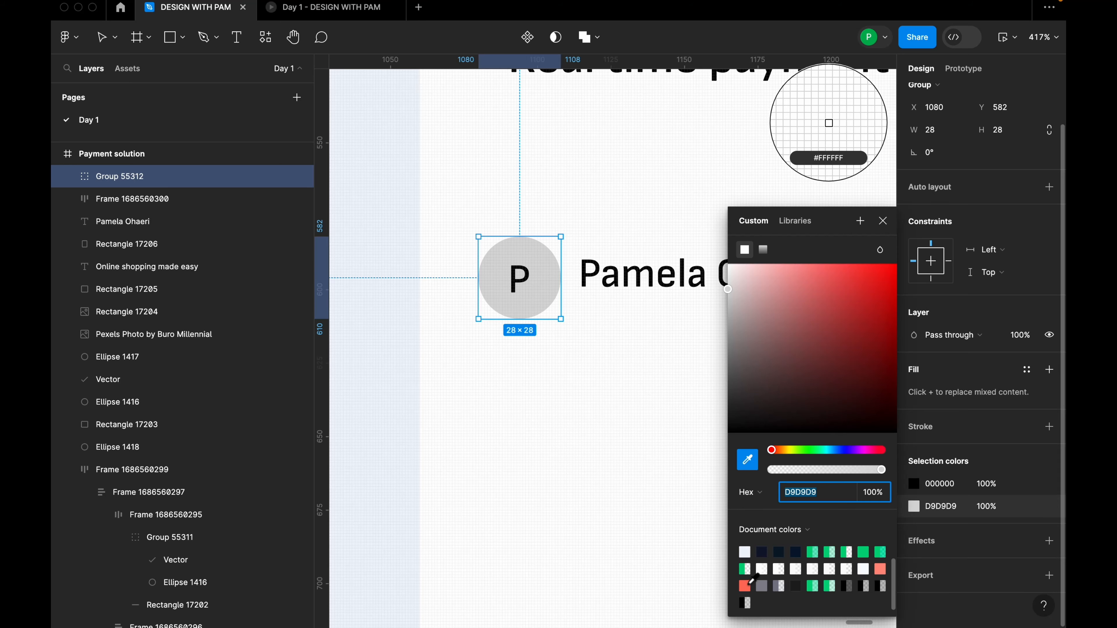
pyautogui.click(751, 581)
pyautogui.click(883, 221)
pyautogui.hscroll(3, 836, 313)
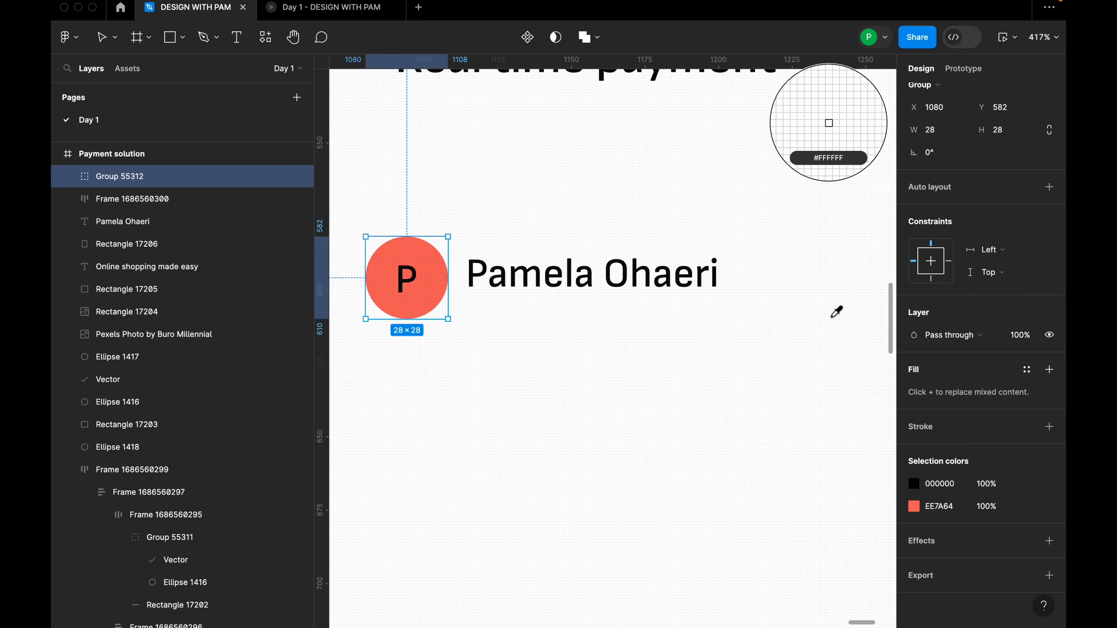
pyautogui.scroll(-10, 835, 313)
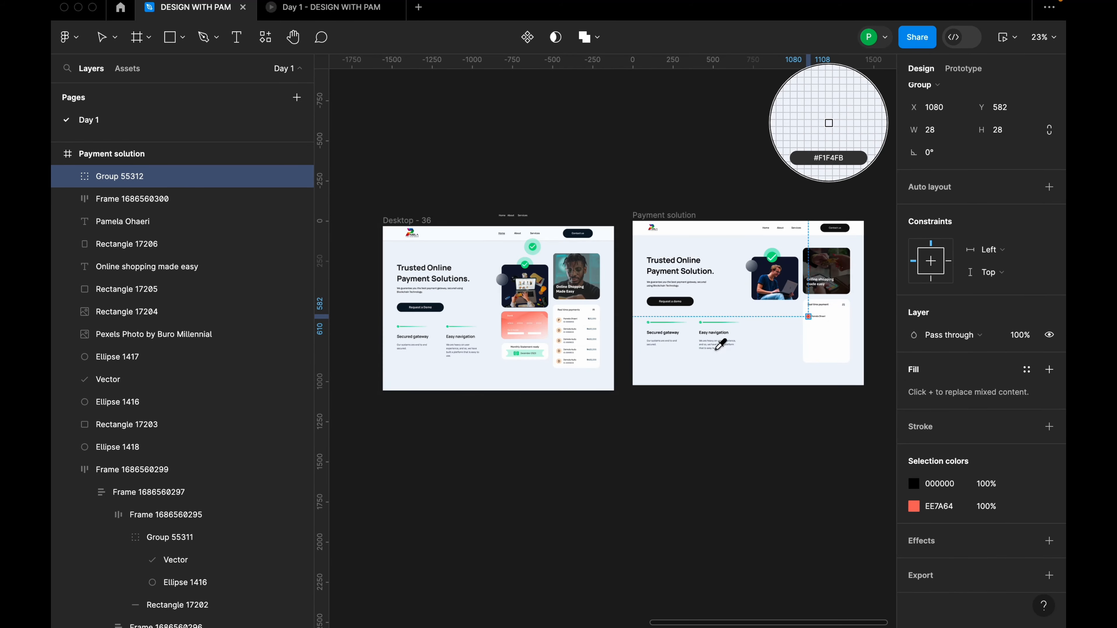
pyautogui.scroll(10, 561, 330)
pyautogui.click(567, 330)
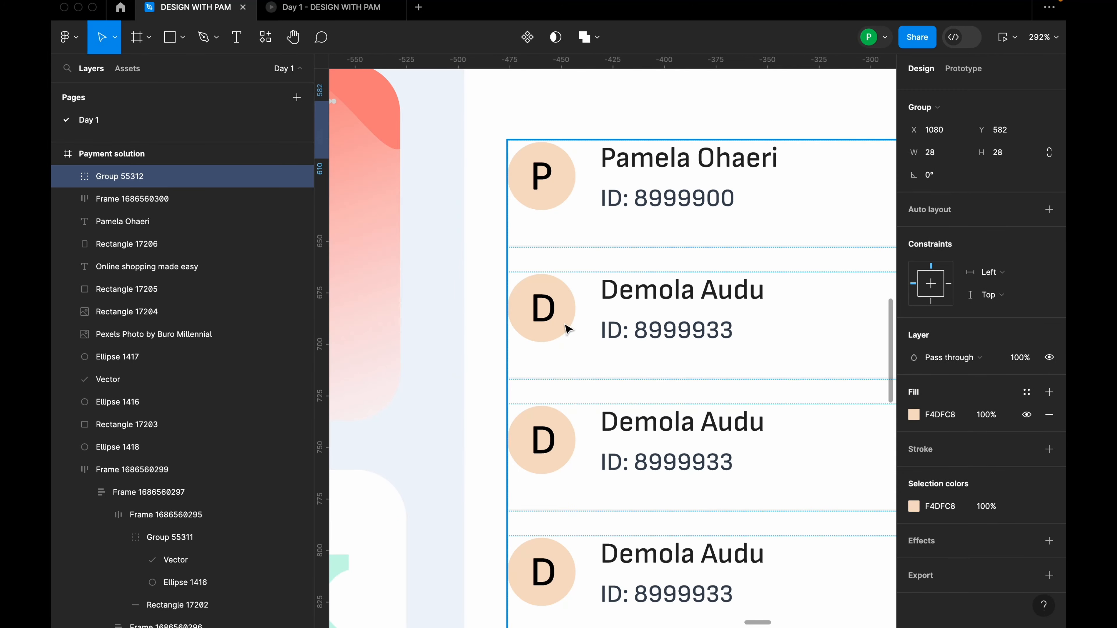
pyautogui.scroll(-10, 568, 330)
pyautogui.scroll(5, 877, 348)
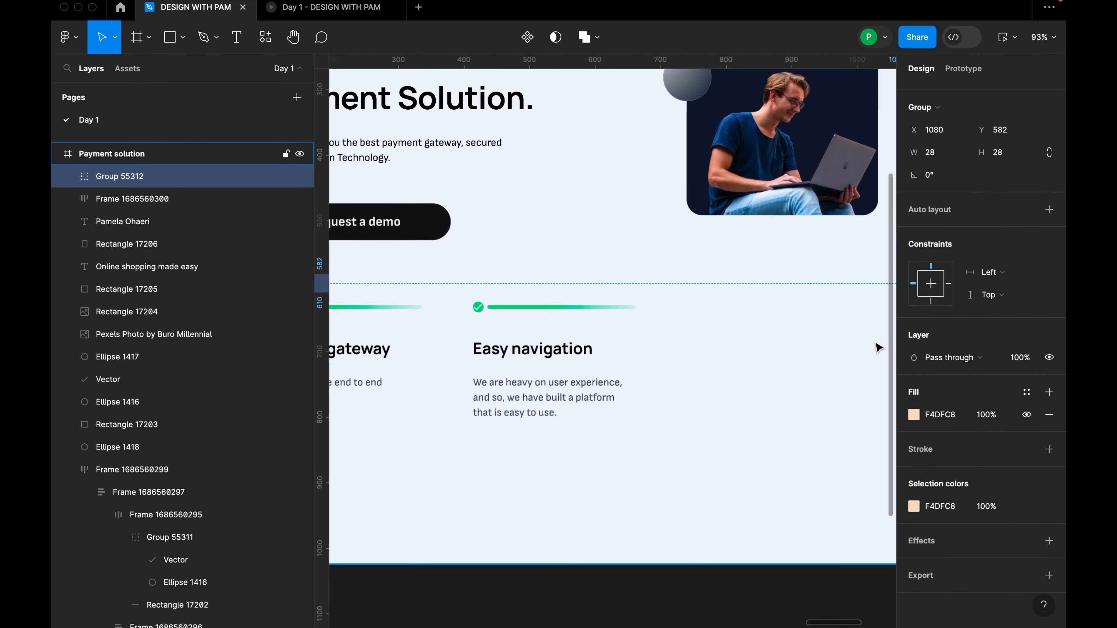
pyautogui.scroll(-5, 877, 348)
pyautogui.scroll(3, 752, 290)
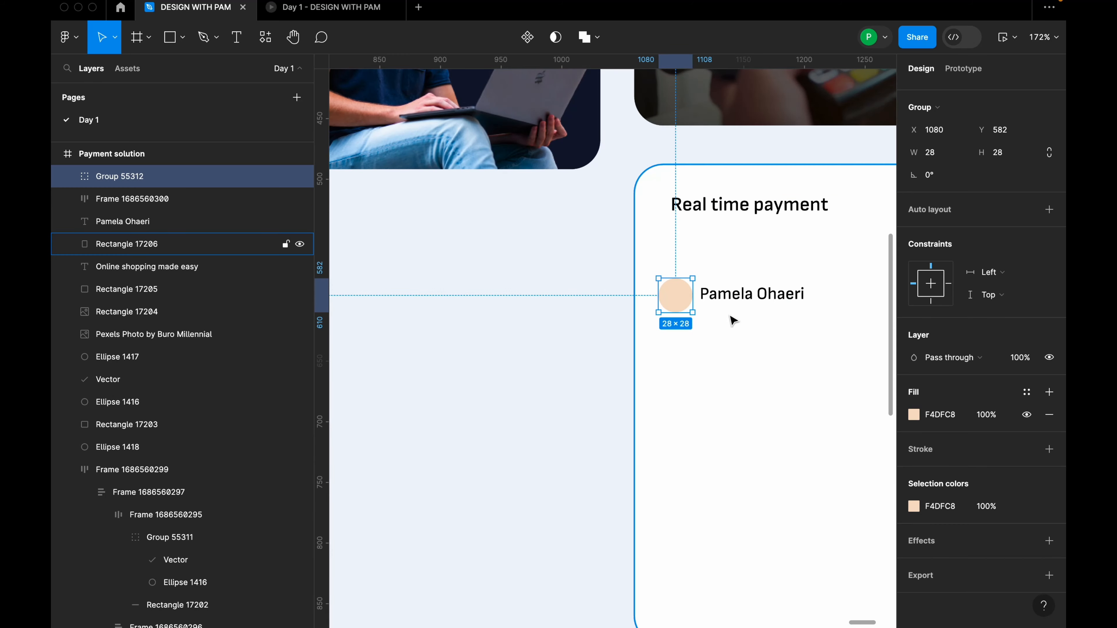
pyautogui.scroll(3, 809, 352)
pyautogui.scroll(5, 605, 291)
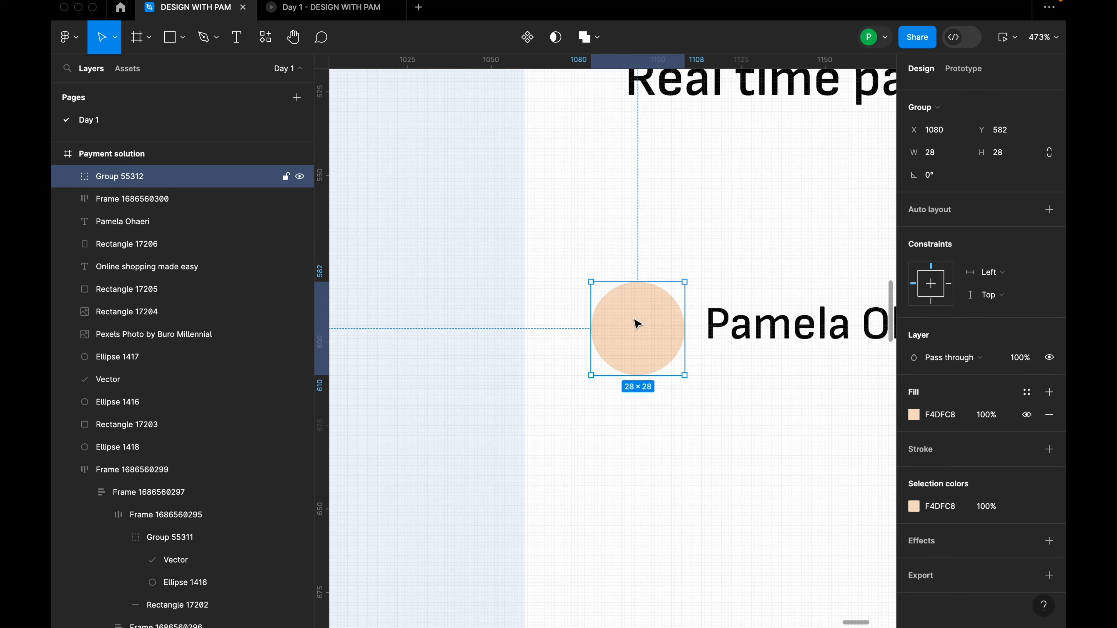
# Apply the 'black 100%' colour style to the avatar's P initial.
pyautogui.doubleClick(638, 322)
pyautogui.click(914, 505)
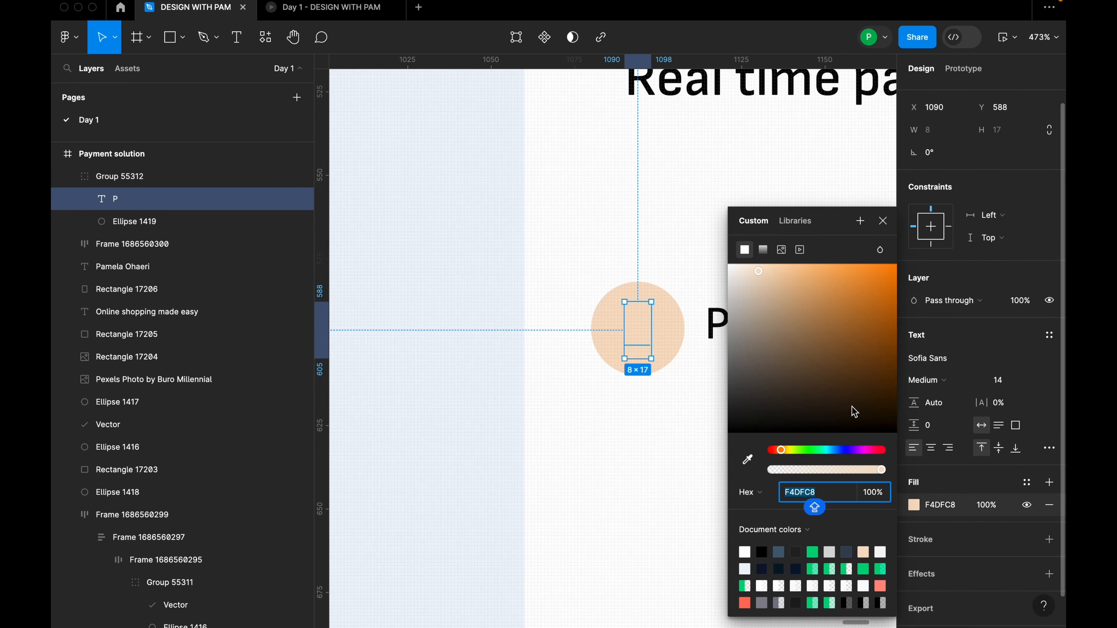
pyautogui.click(1027, 482)
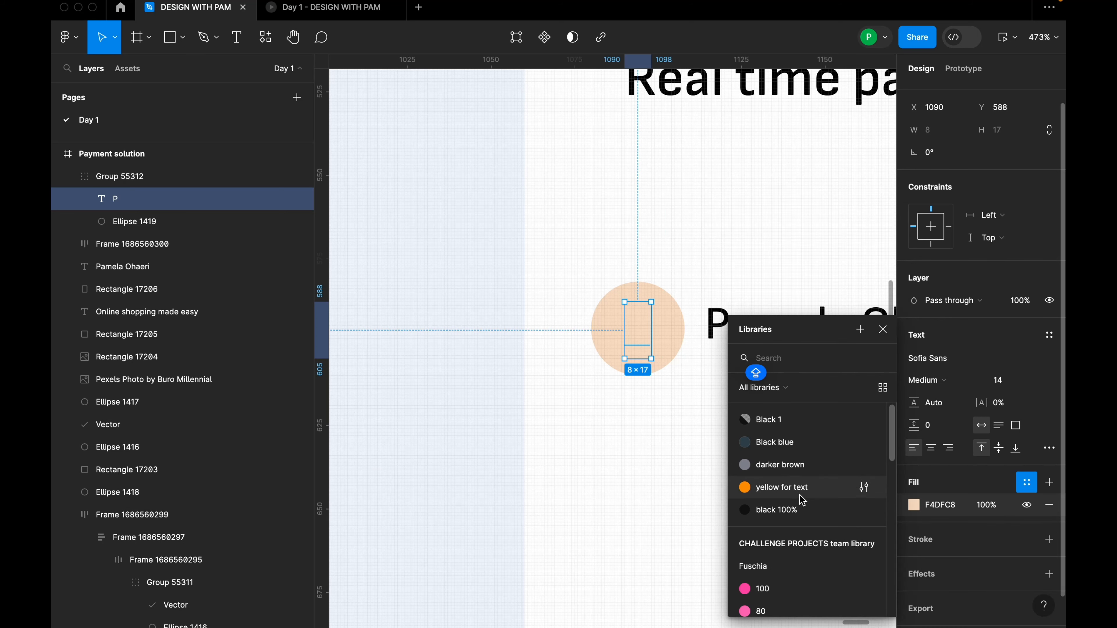
pyautogui.click(805, 510)
# Try wrapping the avatar and name text in auto layout, then undo it.
pyautogui.click(678, 399)
pyautogui.scroll(-5, 602, 331)
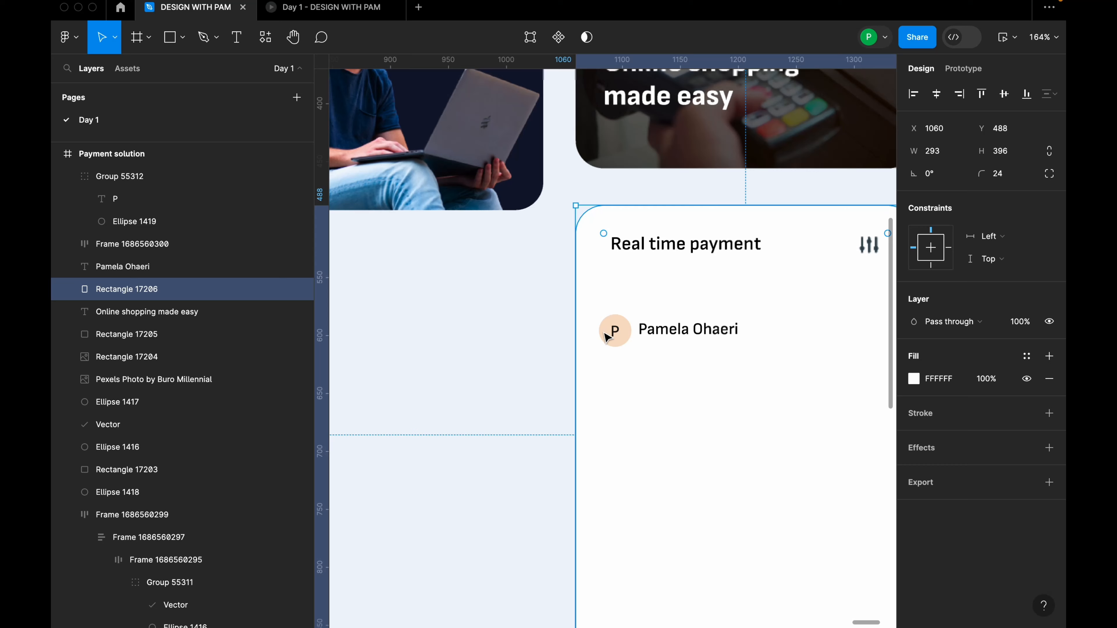
pyautogui.click(705, 335)
pyautogui.scroll(5, 706, 338)
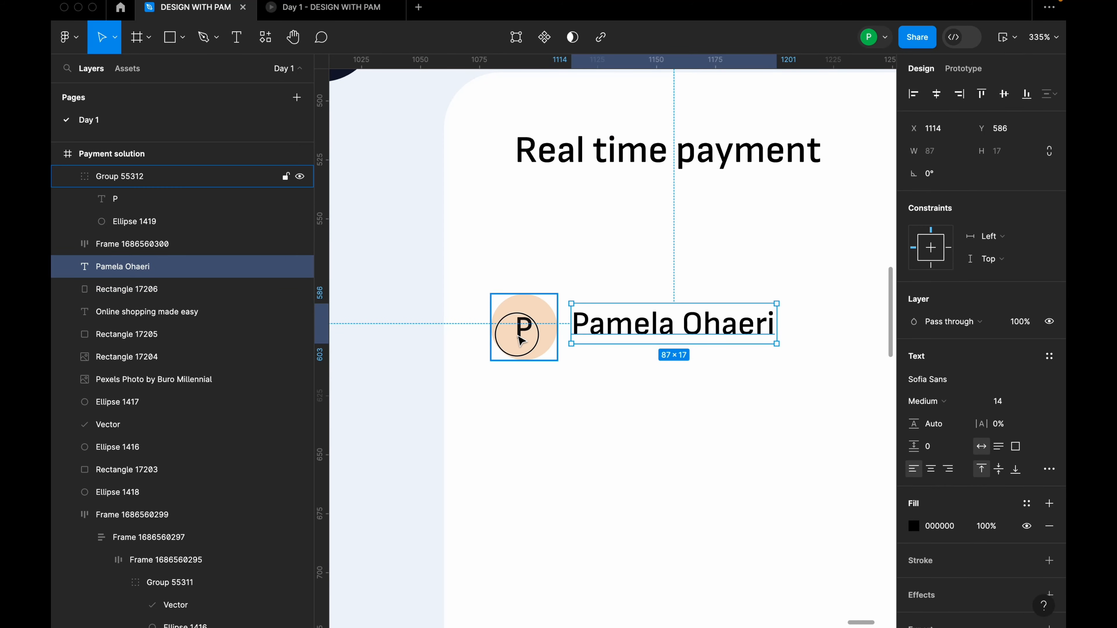
pyautogui.keyDown('shift'); pyautogui.click(518, 341); pyautogui.keyUp('shift')
pyautogui.hotkey('shift', 'a')
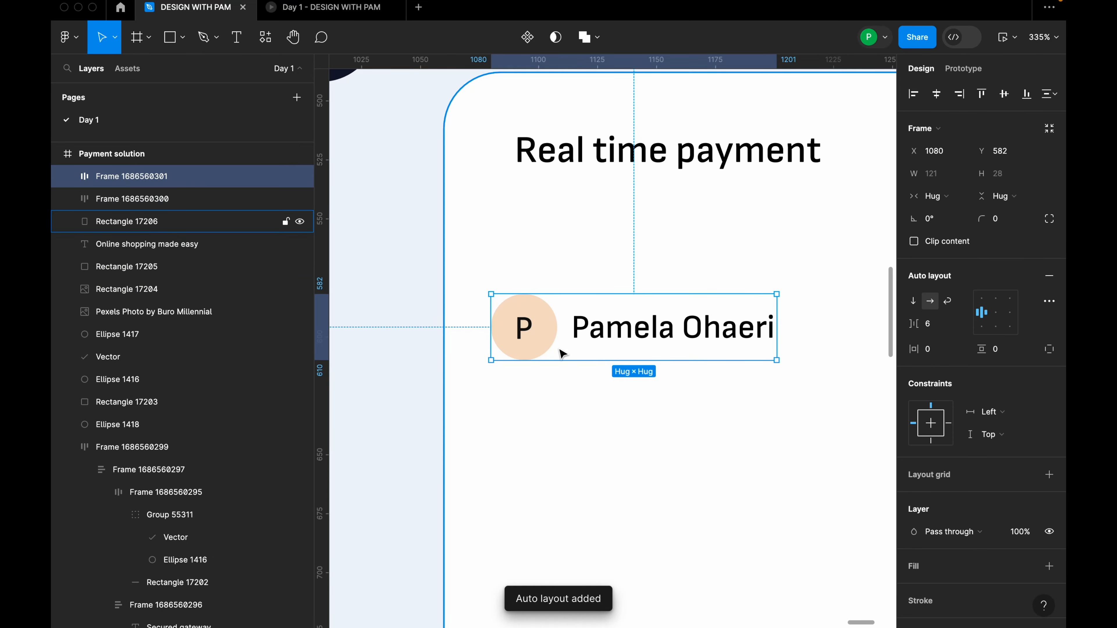
pyautogui.press('super+z')
# Duplicate the name text just below it and change the copy to 'ID: 888899'.
pyautogui.click(711, 356)
pyautogui.click(711, 327)
pyautogui.moveTo(712, 326); pyautogui.dragTo(714, 360)
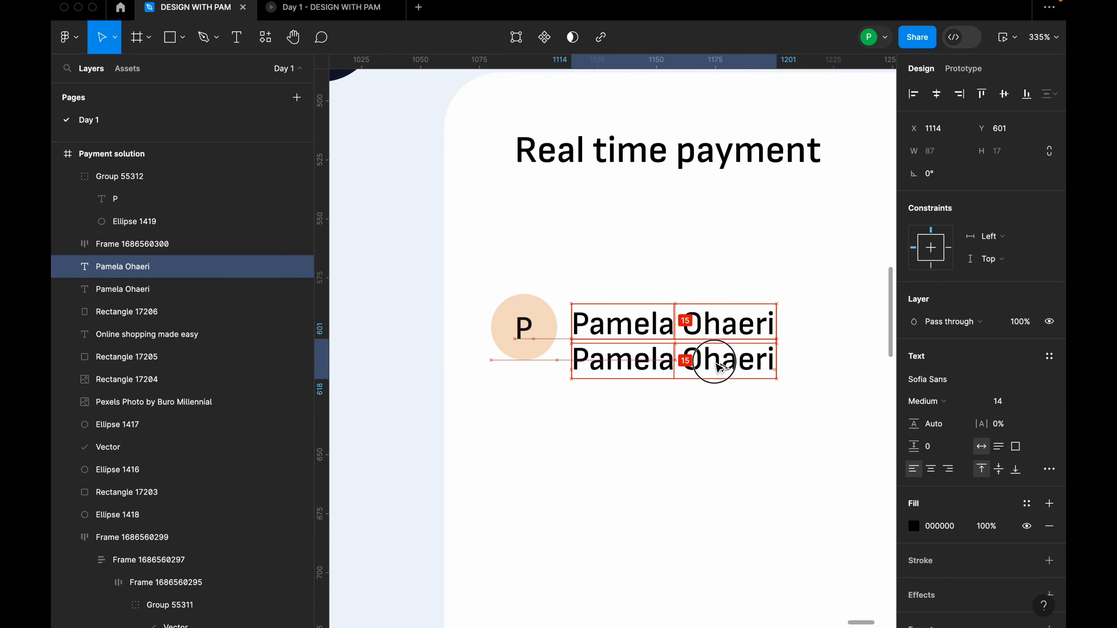
pyautogui.doubleClick(715, 361)
pyautogui.write('i')
pyautogui.press('BackSpace')
pyautogui.write('O')
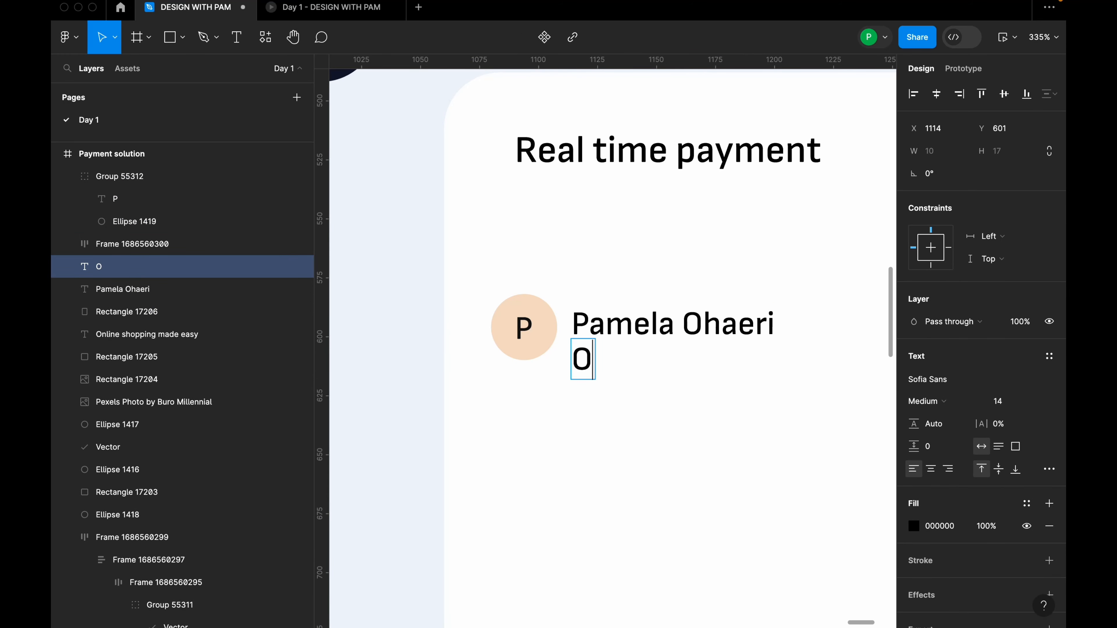
pyautogui.press('BackSpace')
pyautogui.press('capslock')
pyautogui.write('ID')
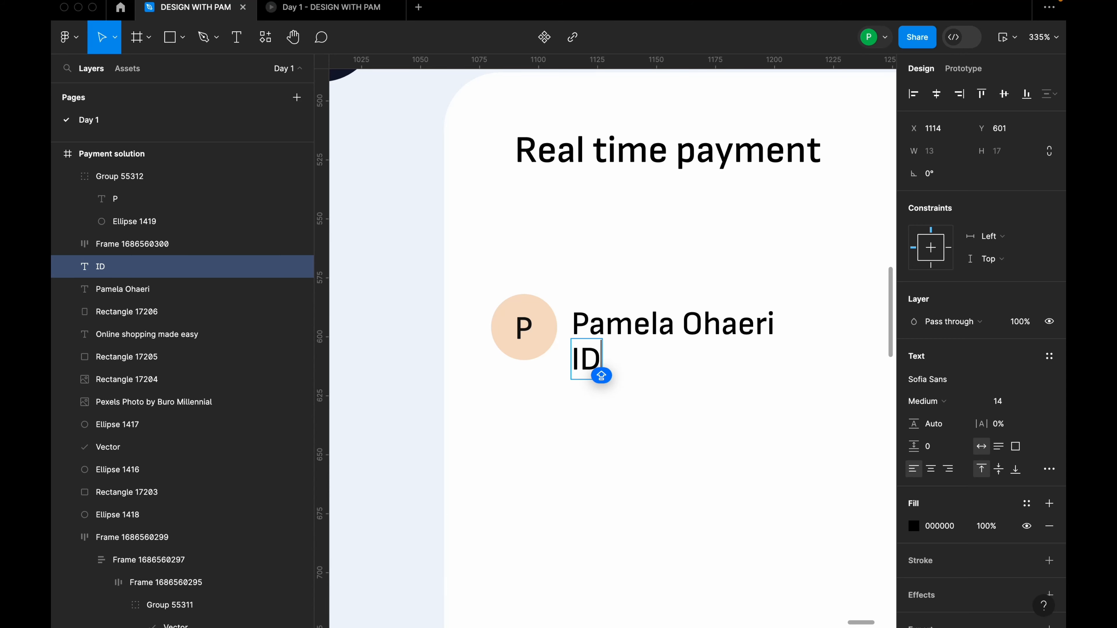
pyautogui.write(': 8888')
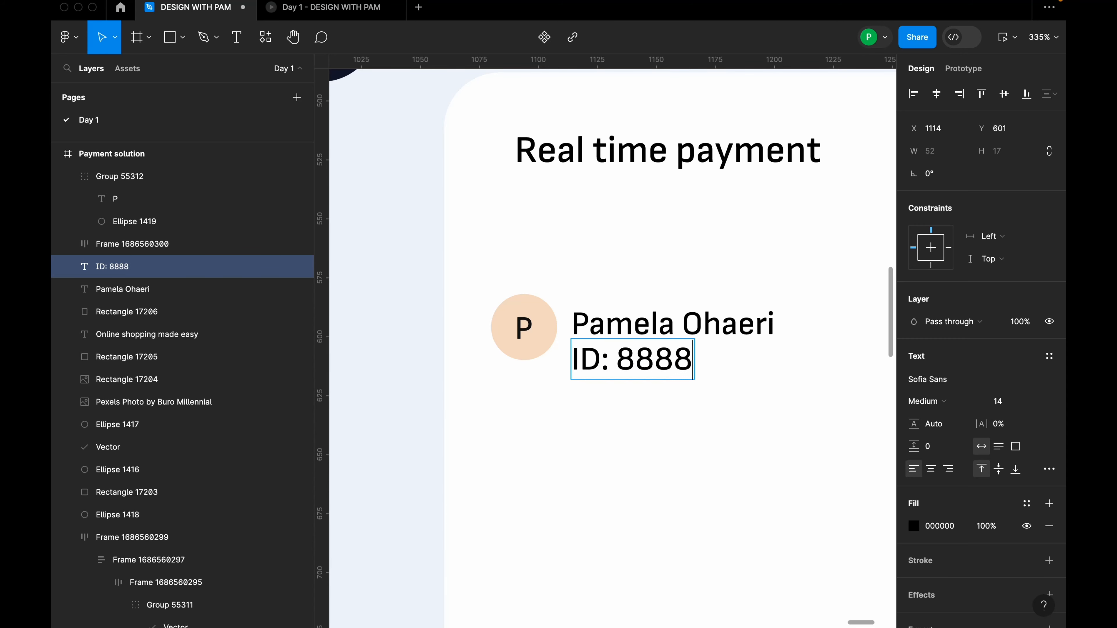
pyautogui.write('99')
pyautogui.press('Escape')
# Nudge the name label up slightly and check its spacing above the ID line.
pyautogui.scroll(-5, 606, 361)
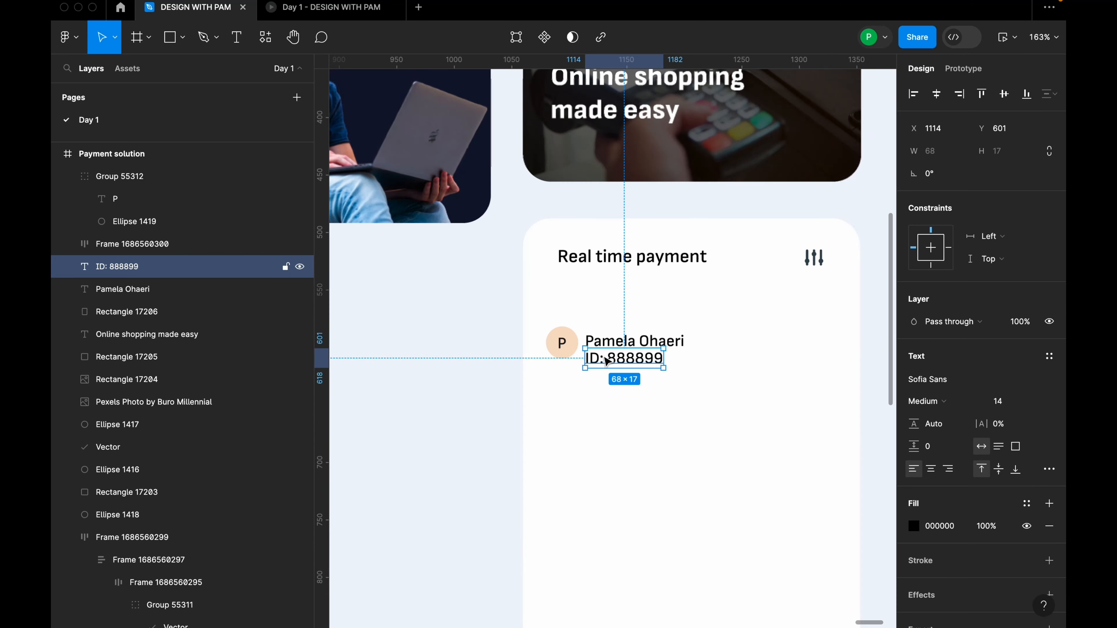
pyautogui.click(665, 346)
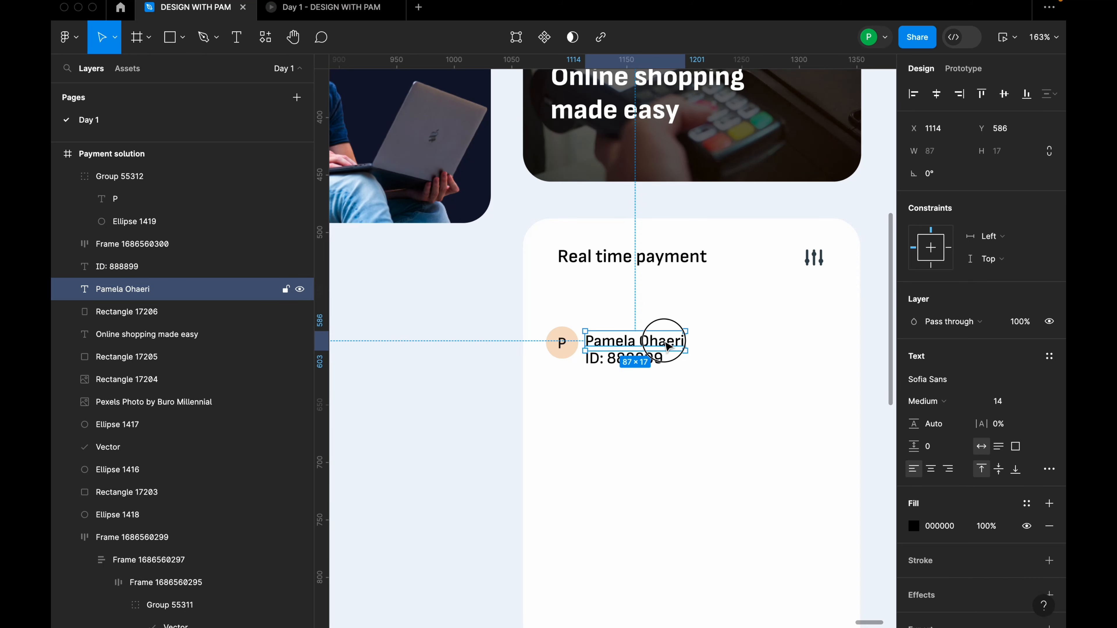
pyautogui.moveTo(666, 346); pyautogui.dragTo(665, 343)
pyautogui.scroll(3, 666, 344)
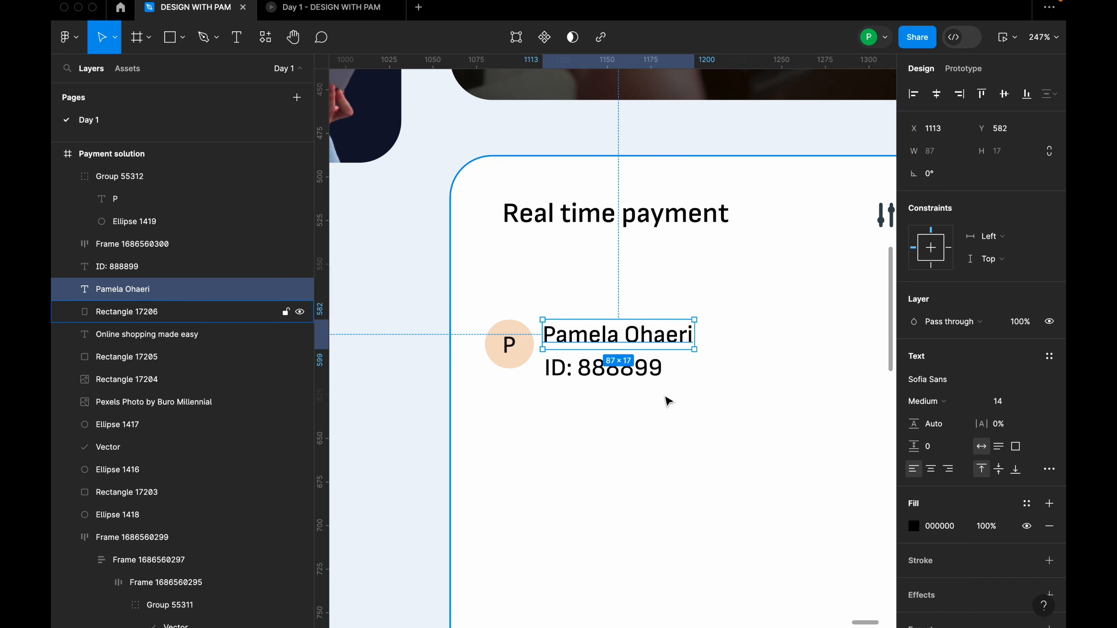
pyautogui.scroll(-5, 586, 355)
pyautogui.scroll(5, 572, 359)
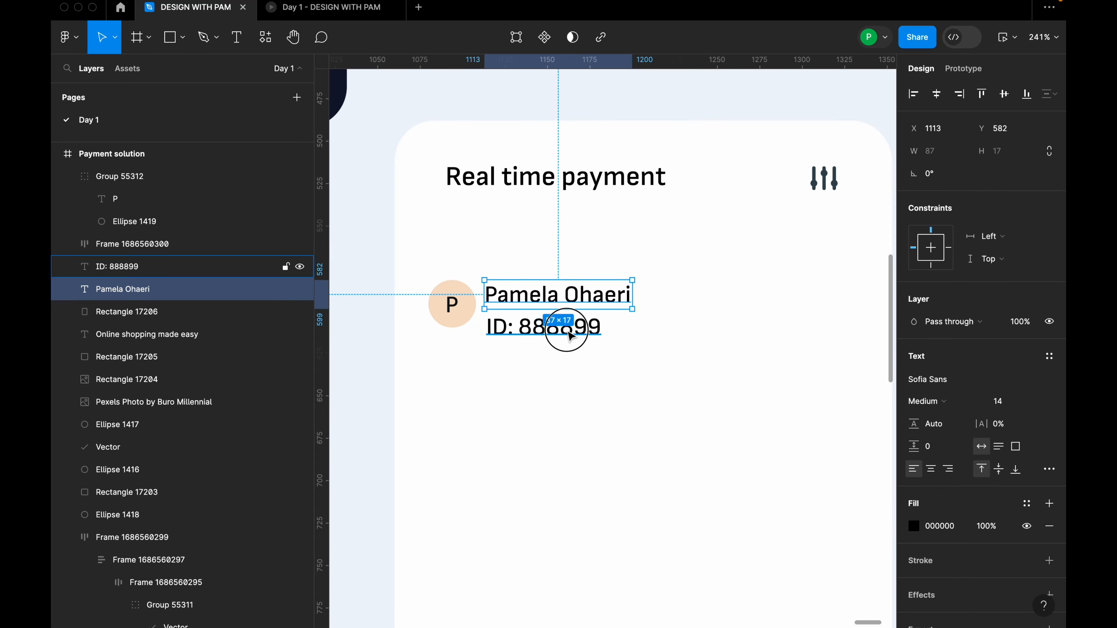
pyautogui.click(554, 330)
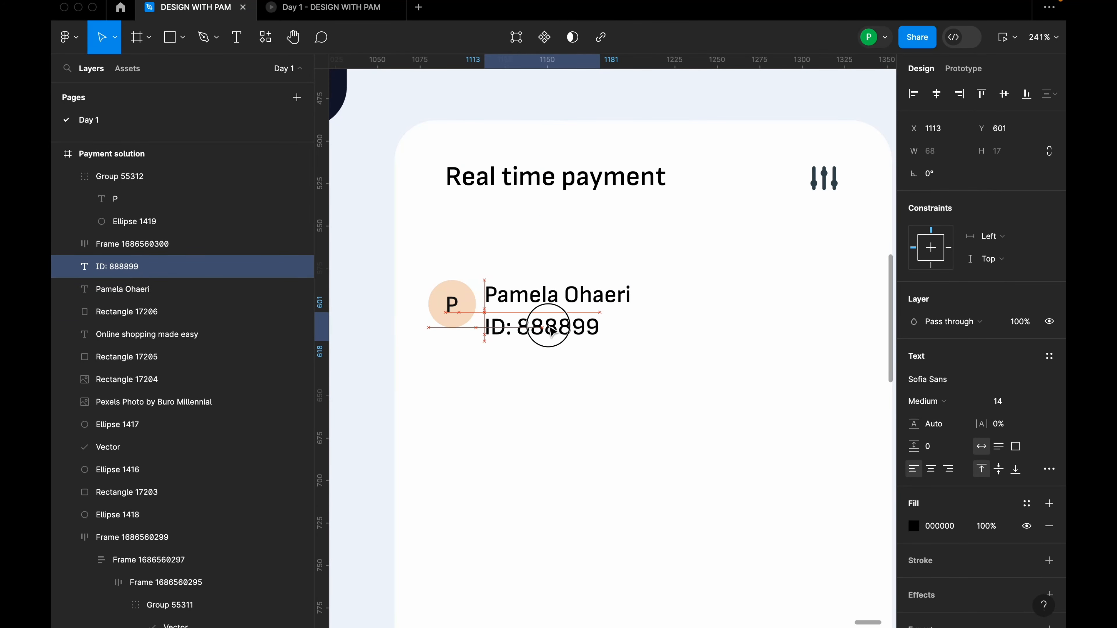
pyautogui.click(550, 295)
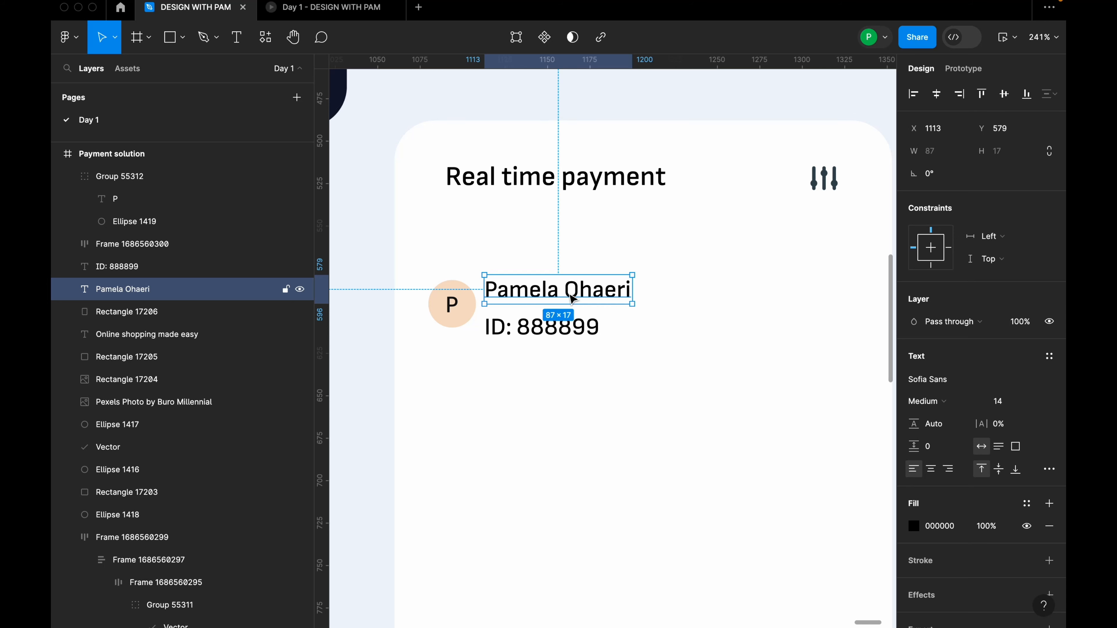
pyautogui.click(563, 330)
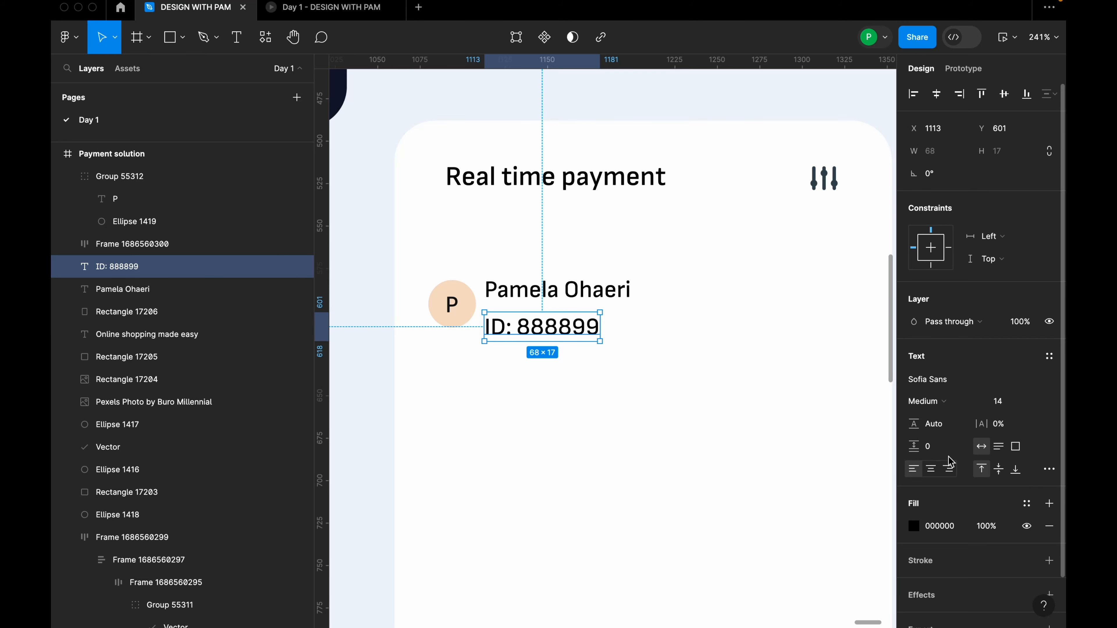
# Set the ID text to Regular weight with the 'darker brown' fill style.
pyautogui.click(959, 401)
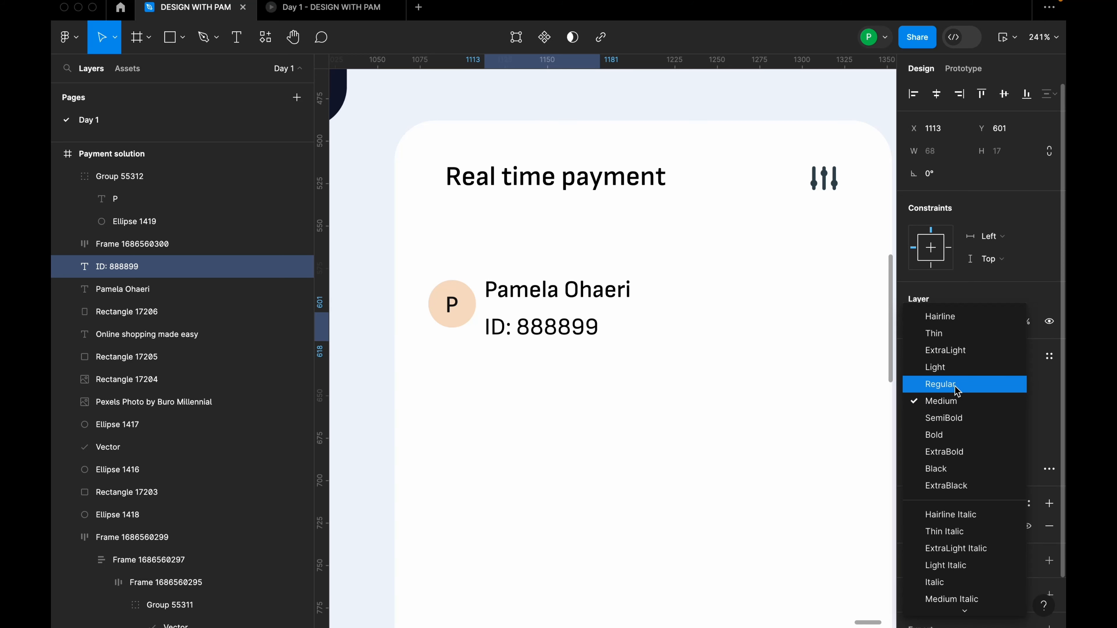
pyautogui.click(955, 387)
pyautogui.click(952, 527)
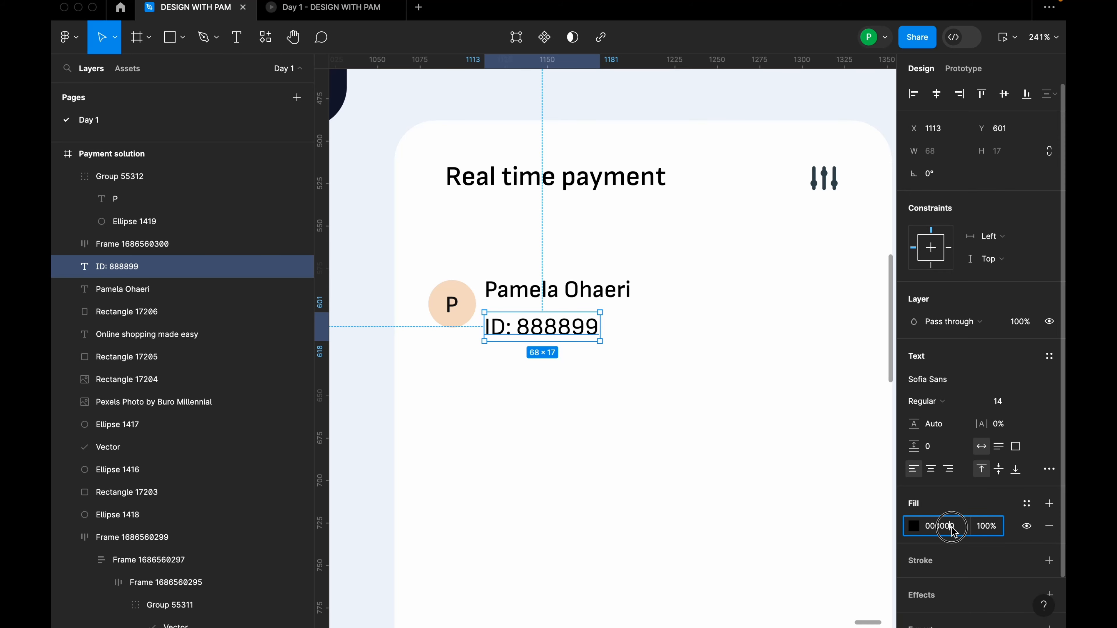
pyautogui.write('3')
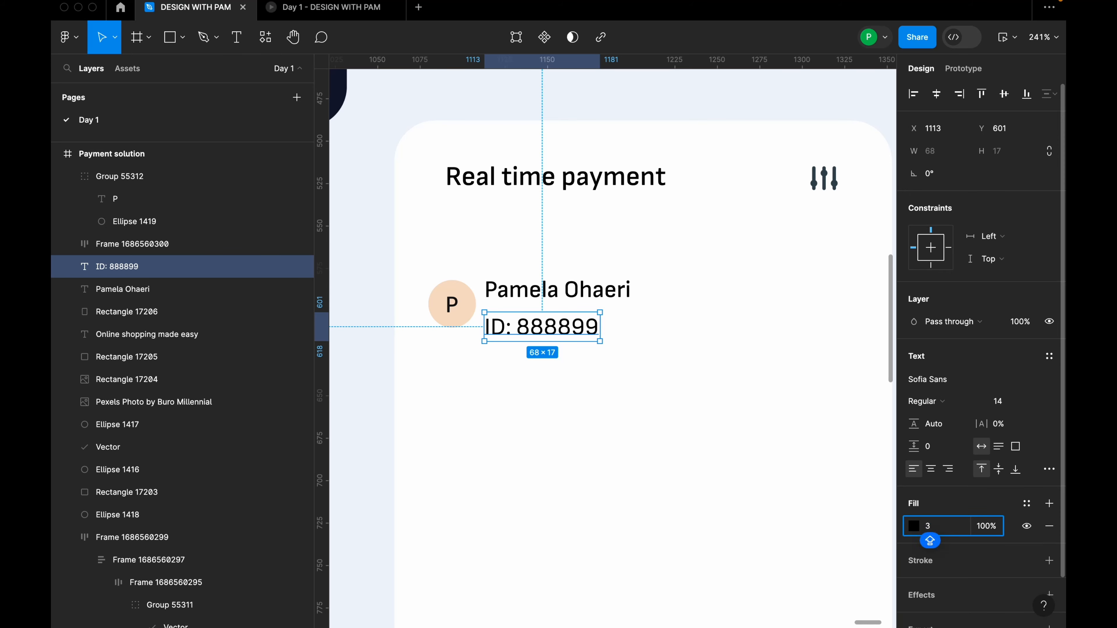
pyautogui.click(1027, 504)
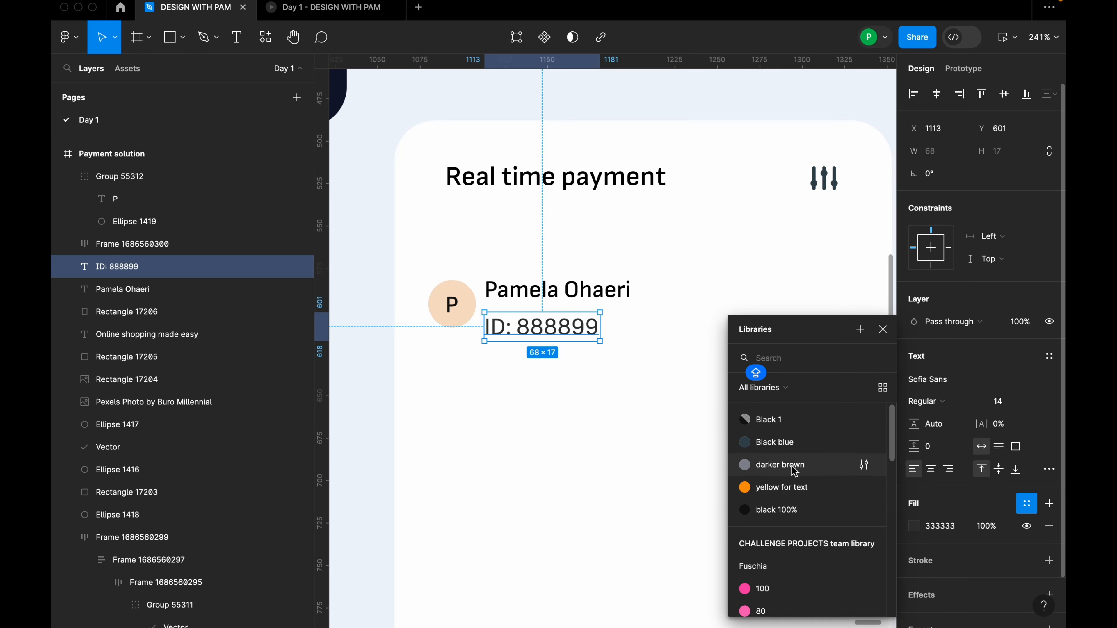
pyautogui.click(780, 465)
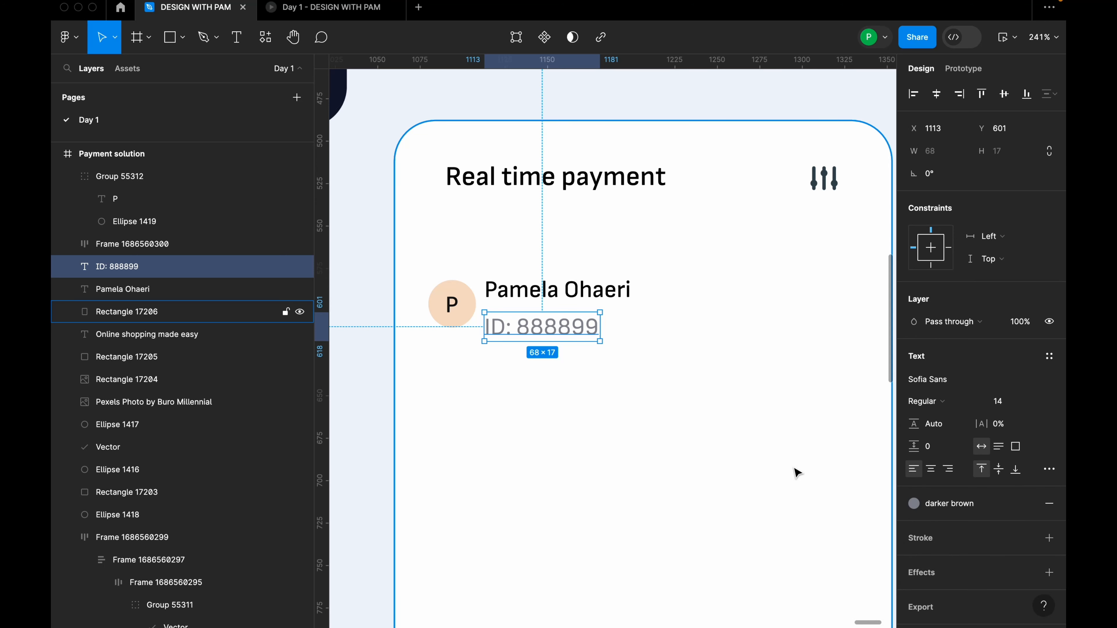
# Give the name text the 'Black blue' style and set the ID font size to 12.
pyautogui.click(615, 294)
pyautogui.click(1026, 503)
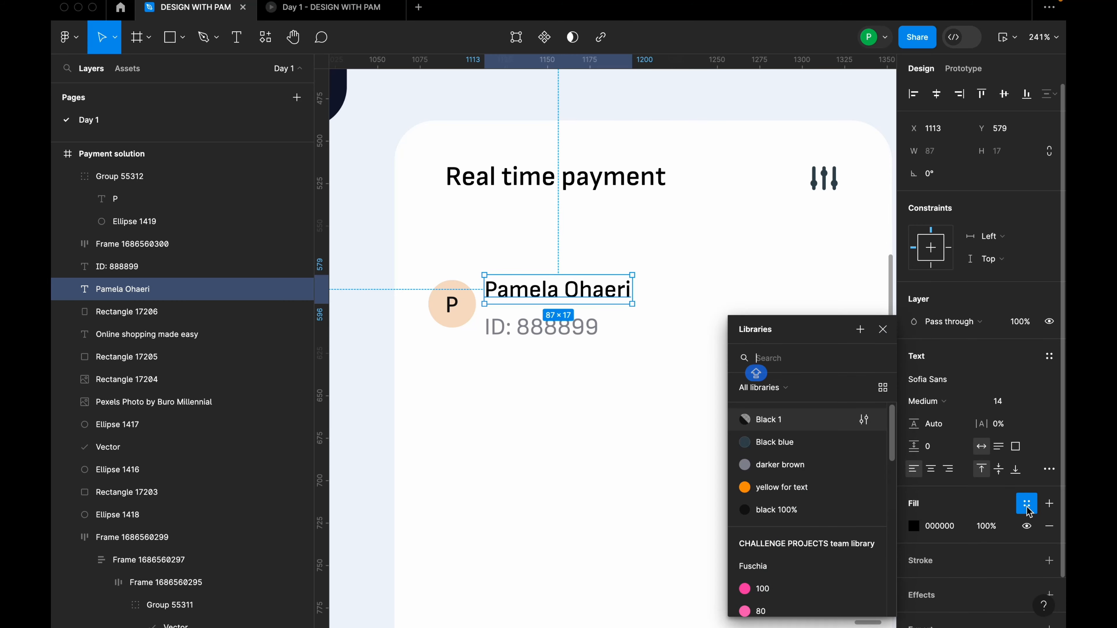
pyautogui.click(788, 443)
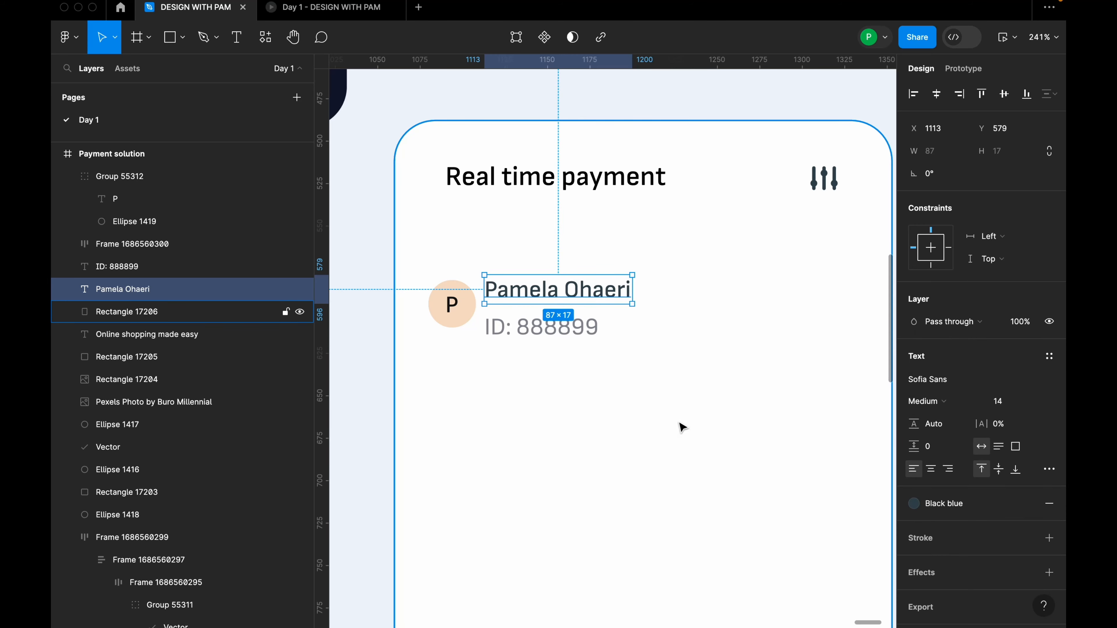
pyautogui.click(578, 382)
pyautogui.scroll(-5, 554, 360)
pyautogui.click(553, 339)
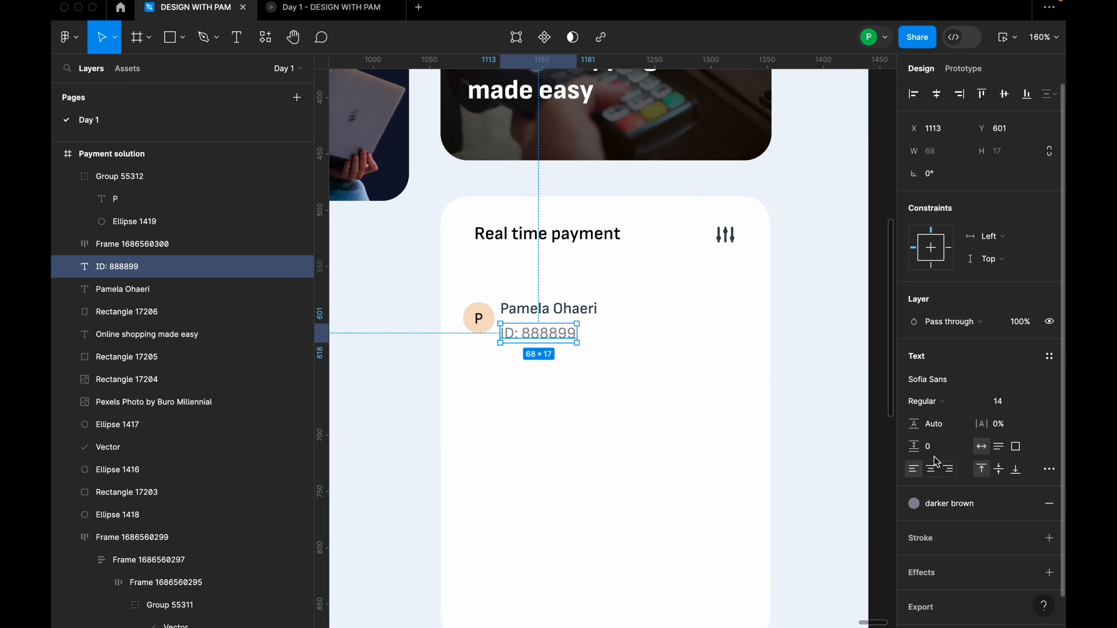
pyautogui.click(1039, 401)
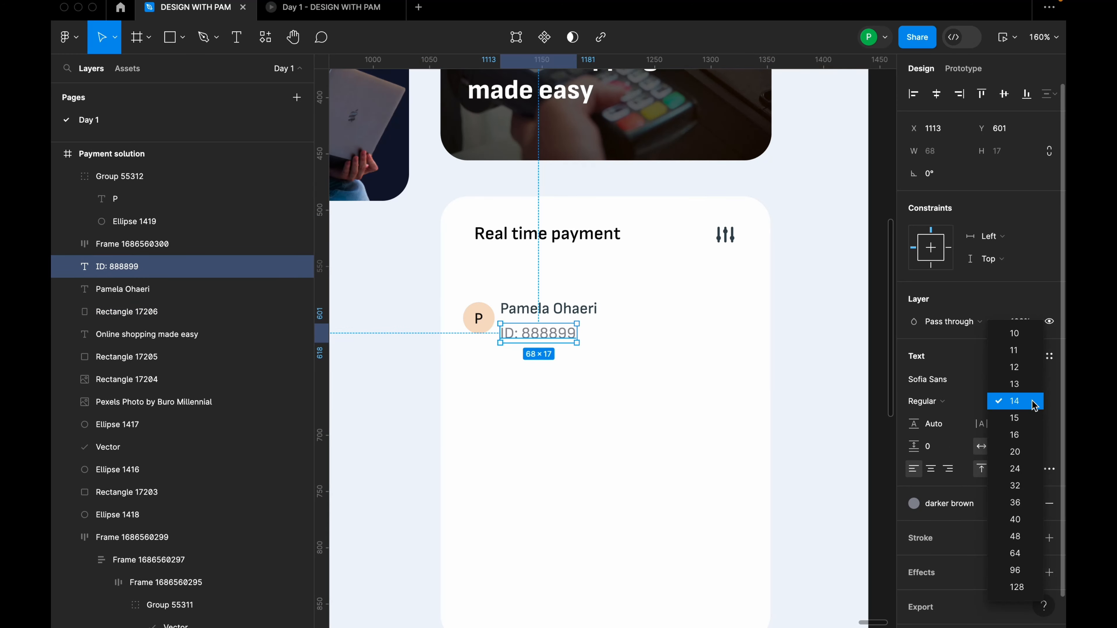
pyautogui.click(1018, 369)
# Stack the name and ID in a vertical auto-layout column with a 4 px gap.
pyautogui.click(586, 383)
pyautogui.scroll(6, 557, 341)
pyautogui.click(555, 327)
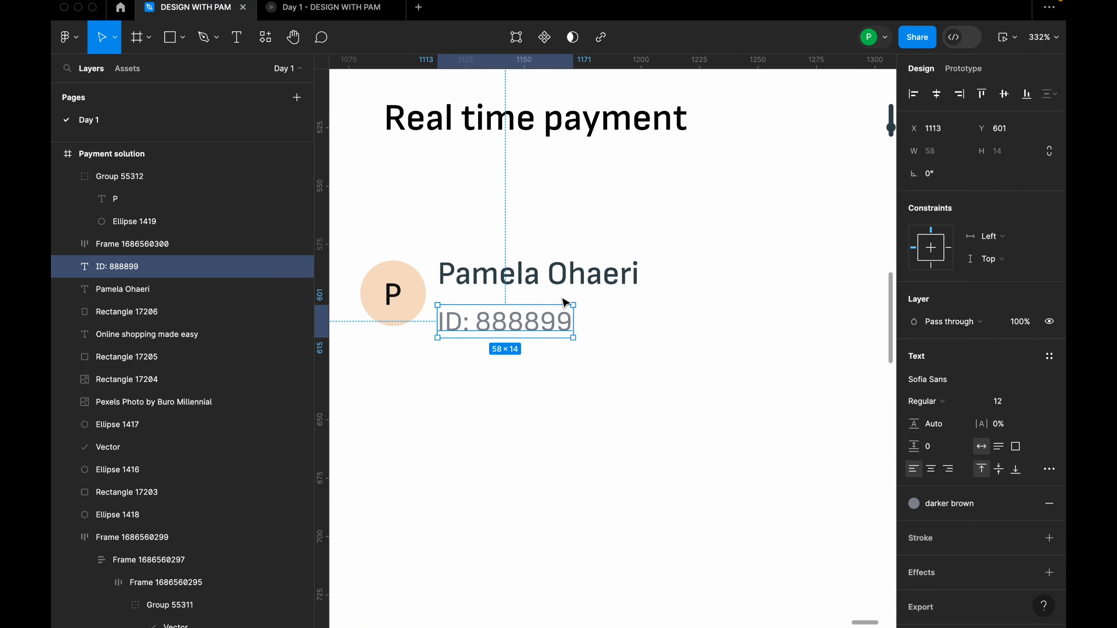
pyautogui.keyDown('shift'); pyautogui.click(572, 286); pyautogui.keyUp('shift')
pyautogui.hotkey('shift', 'a')
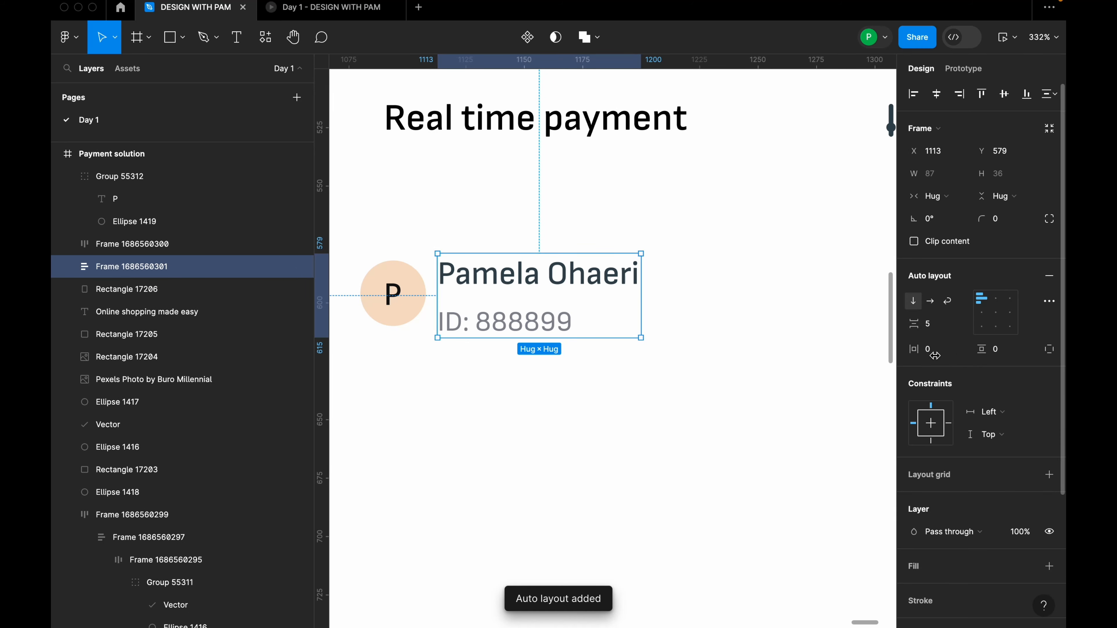
pyautogui.click(927, 325)
pyautogui.write('2')
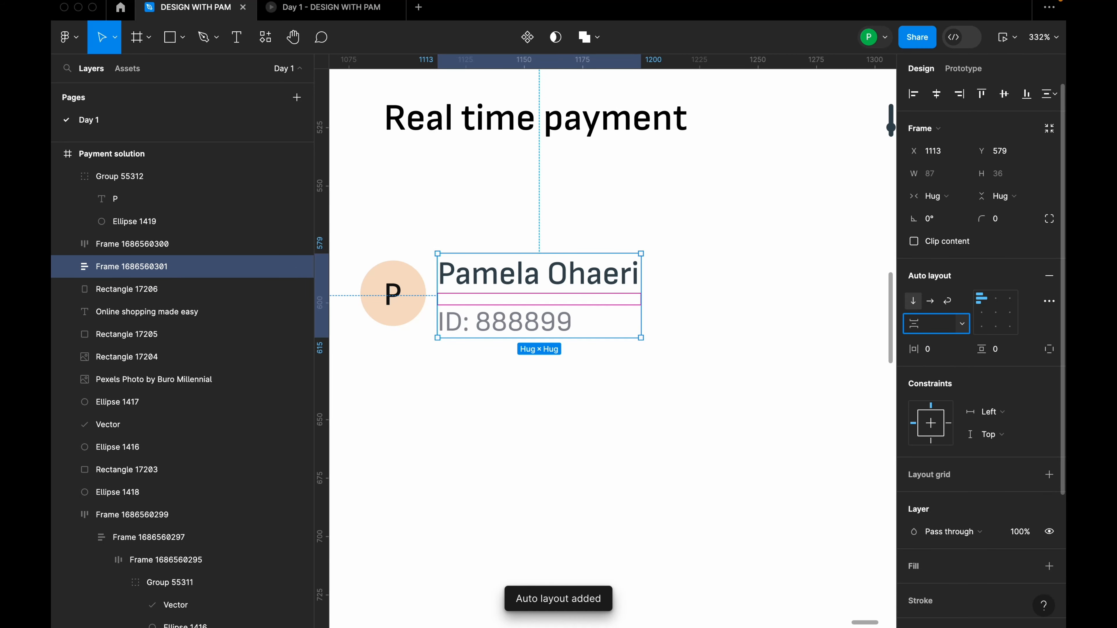
pyautogui.write('4')
pyautogui.press('Return')
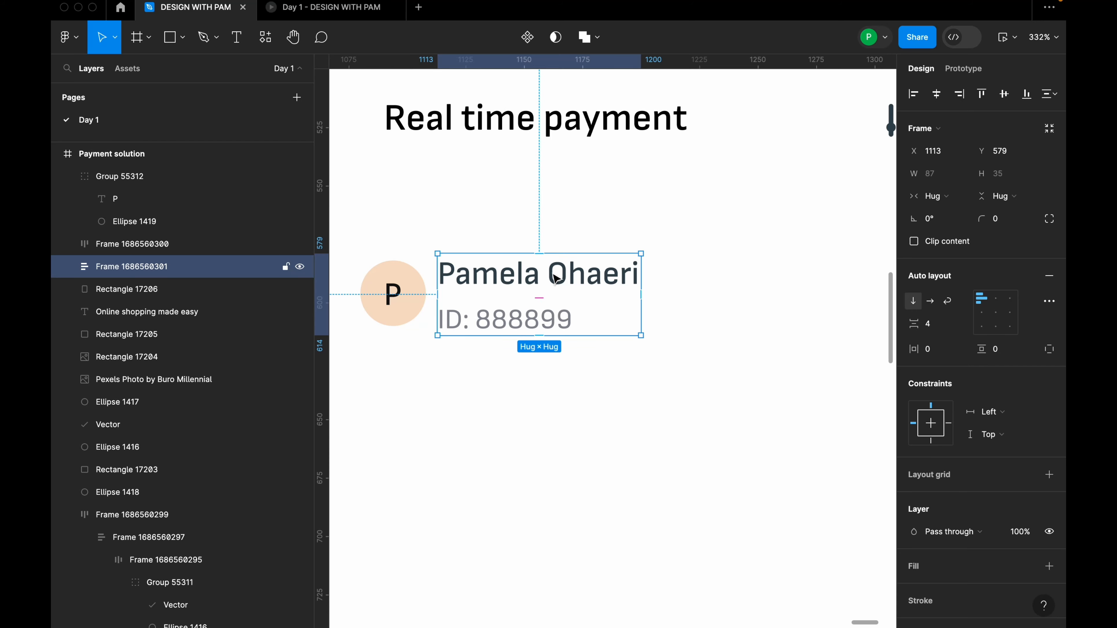
# Wrap the avatar and name-ID column in a horizontal auto-layout row, moved slightly up.
pyautogui.keyDown('shift'); pyautogui.click(392, 304); pyautogui.keyUp('shift')
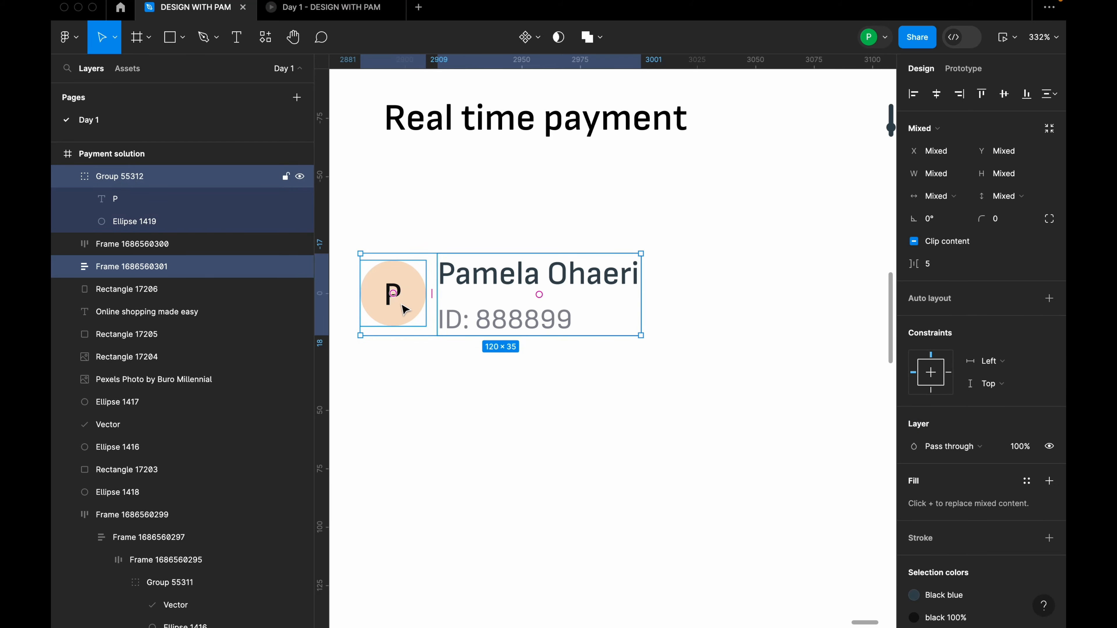
pyautogui.hotkey('shift', 'a')
pyautogui.scroll(-5, 685, 334)
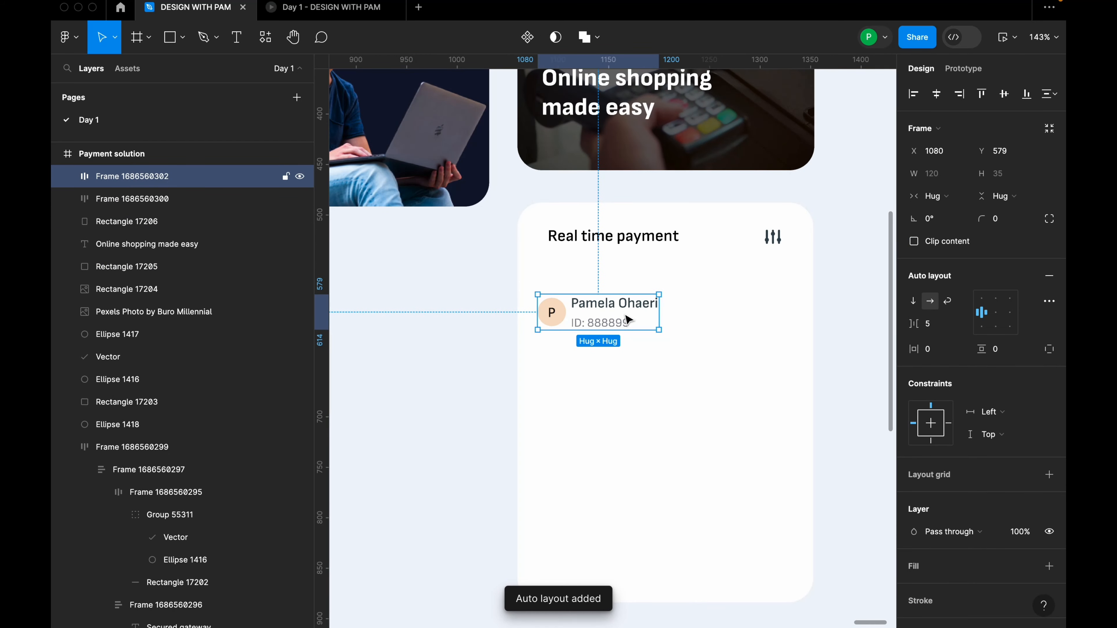
pyautogui.moveTo(633, 316); pyautogui.dragTo(630, 310)
pyautogui.scroll(-10, 651, 339)
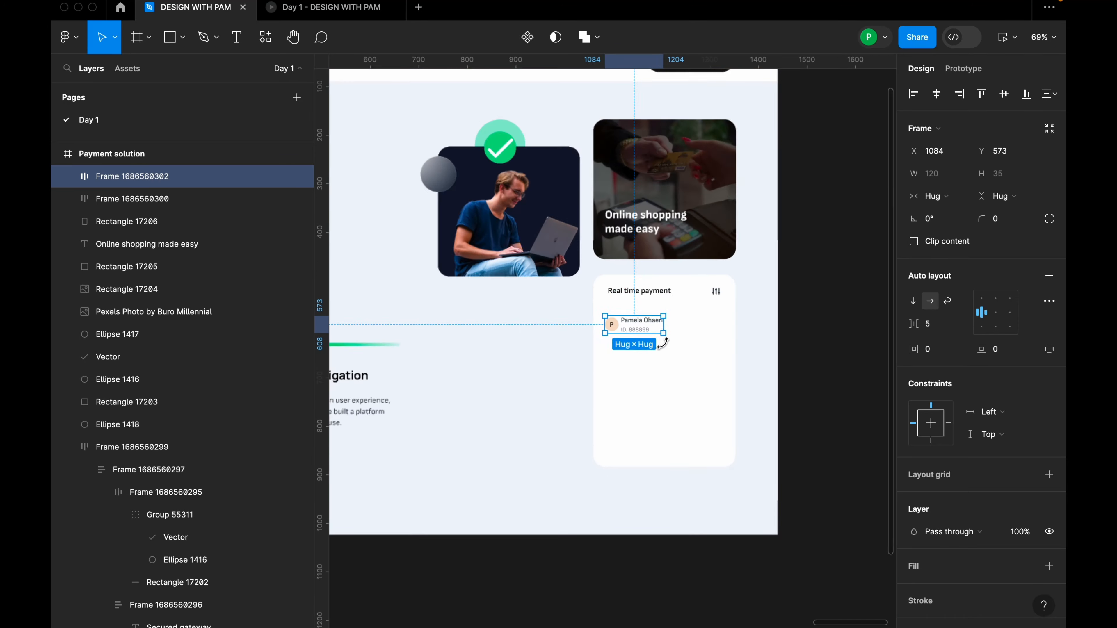
pyautogui.scroll(6, 437, 345)
pyautogui.scroll(-6, 402, 351)
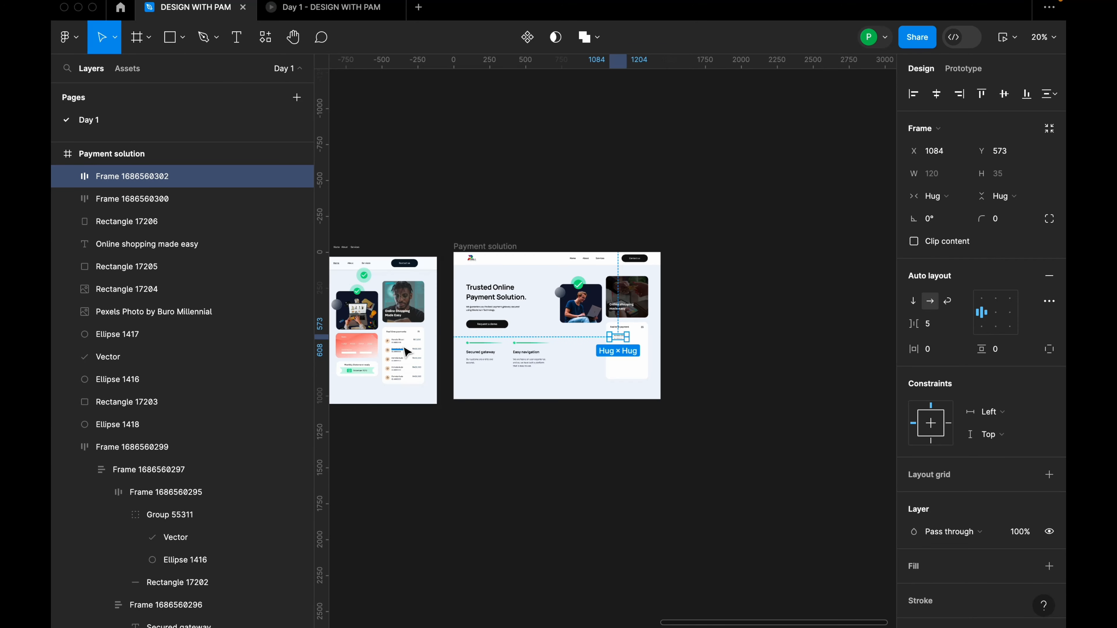
pyautogui.scroll(10, 397, 347)
# Drill into the reference payments list to reach its ₦20,000 amount text.
pyautogui.click(501, 328)
pyautogui.doubleClick(501, 326)
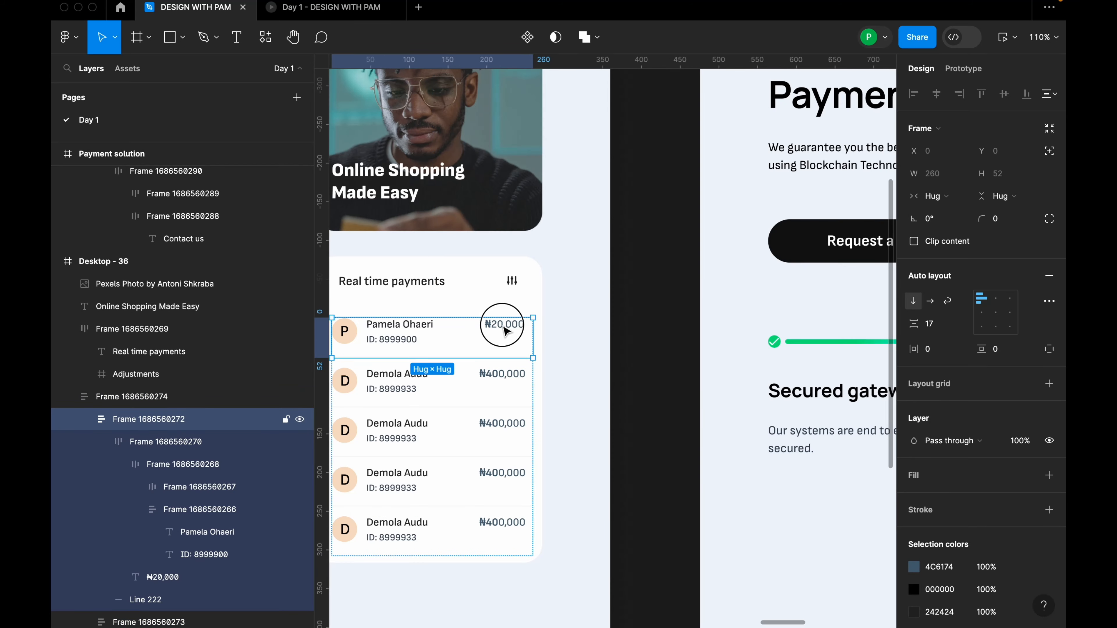
pyautogui.doubleClick(502, 325)
pyautogui.doubleClick(502, 325)
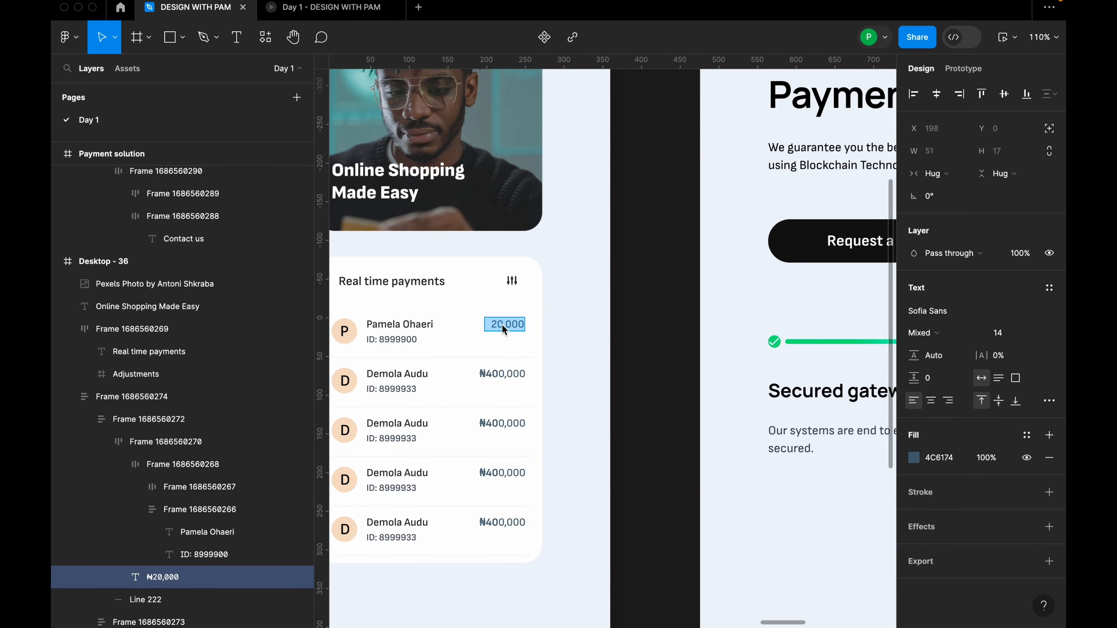
pyautogui.press('Escape')
pyautogui.scroll(-5, 404, 357)
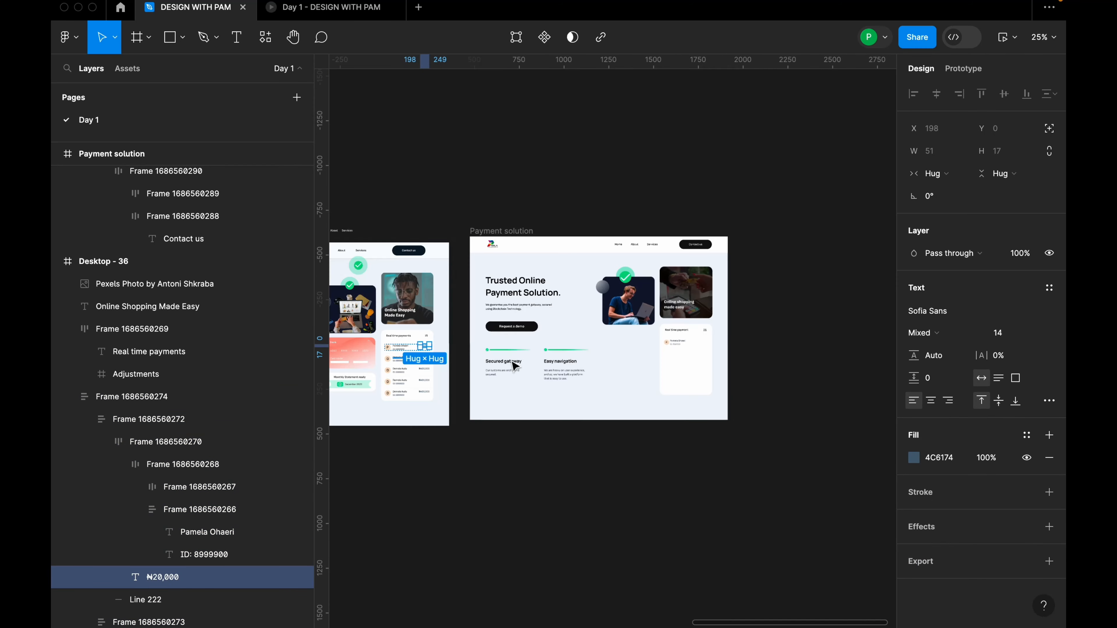
pyautogui.scroll(8, 738, 361)
# Duplicate the name text to the card's right side and replace it with ₦20,000.
pyautogui.click(498, 292)
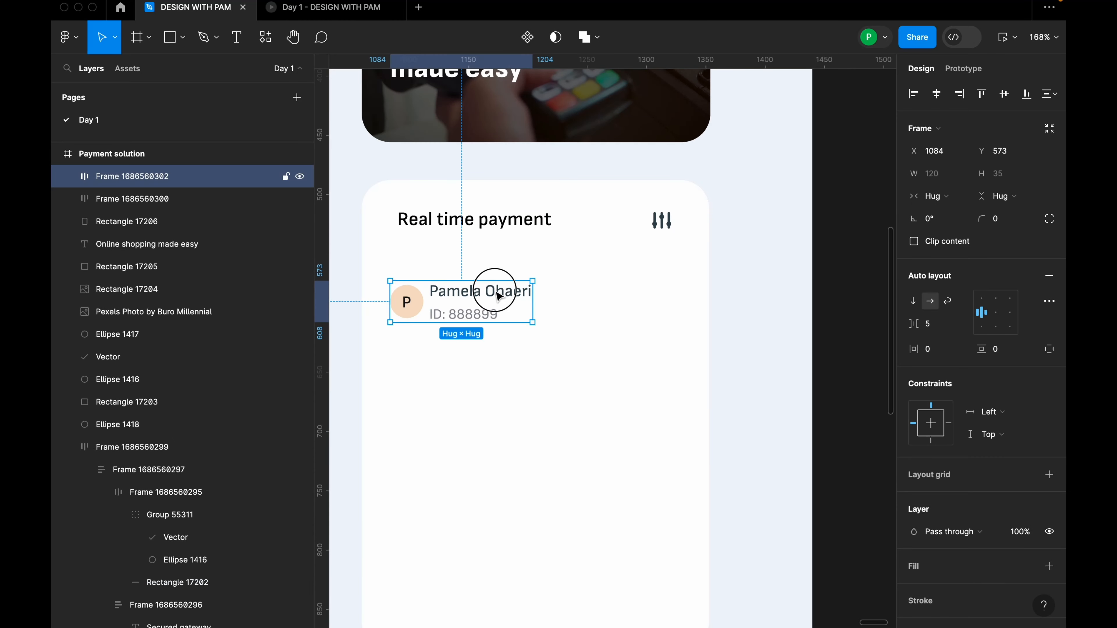
pyautogui.doubleClick(497, 290)
pyautogui.moveTo(494, 289); pyautogui.dragTo(659, 297)
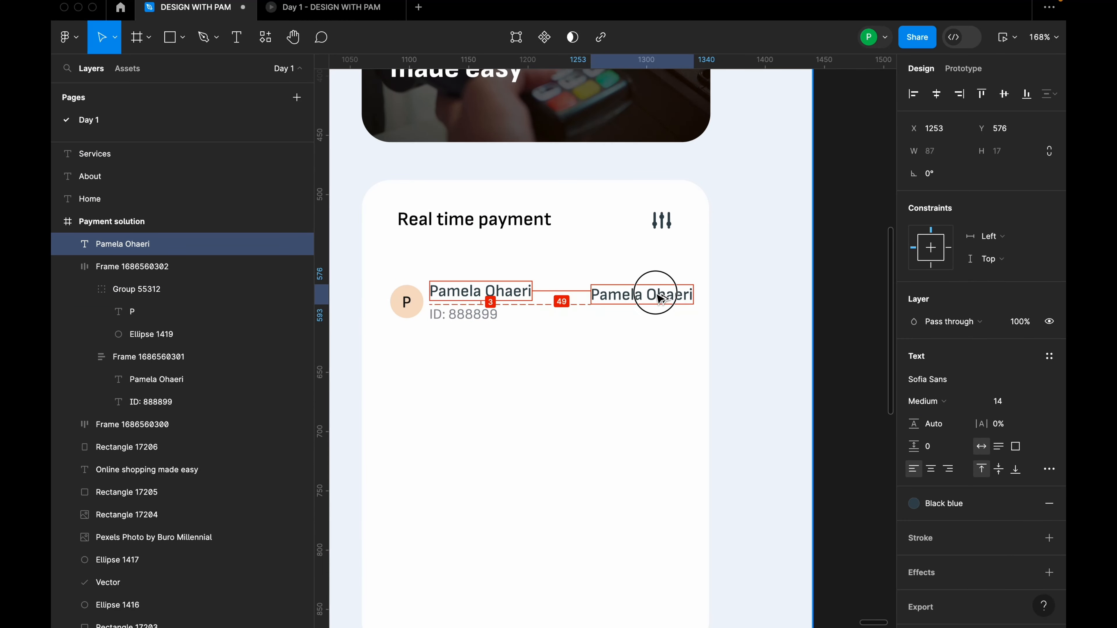
pyautogui.doubleClick(658, 295)
pyautogui.write('₦20,000')
pyautogui.press('Escape')
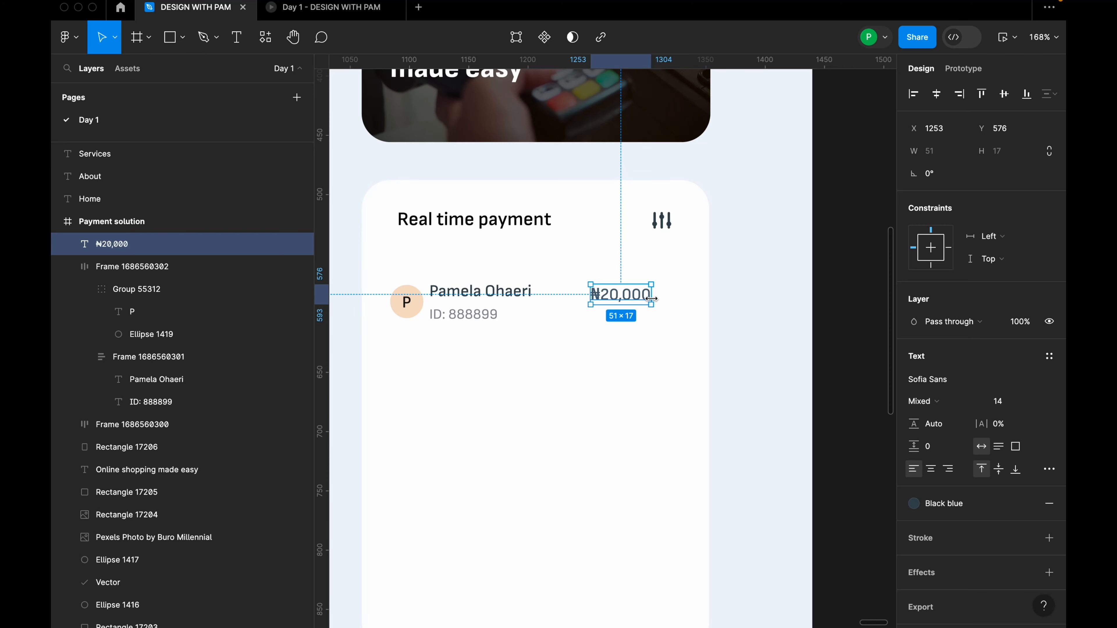
# Shift the ₦20,000 amount further right and set its weight to Sofia Sans ExtraBold.
pyautogui.moveTo(625, 294)
pyautogui.mouseDown()
pyautogui.moveTo(653, 299)
pyautogui.moveTo(643, 295)
pyautogui.mouseUp()
pyautogui.scroll(3, 664, 302)
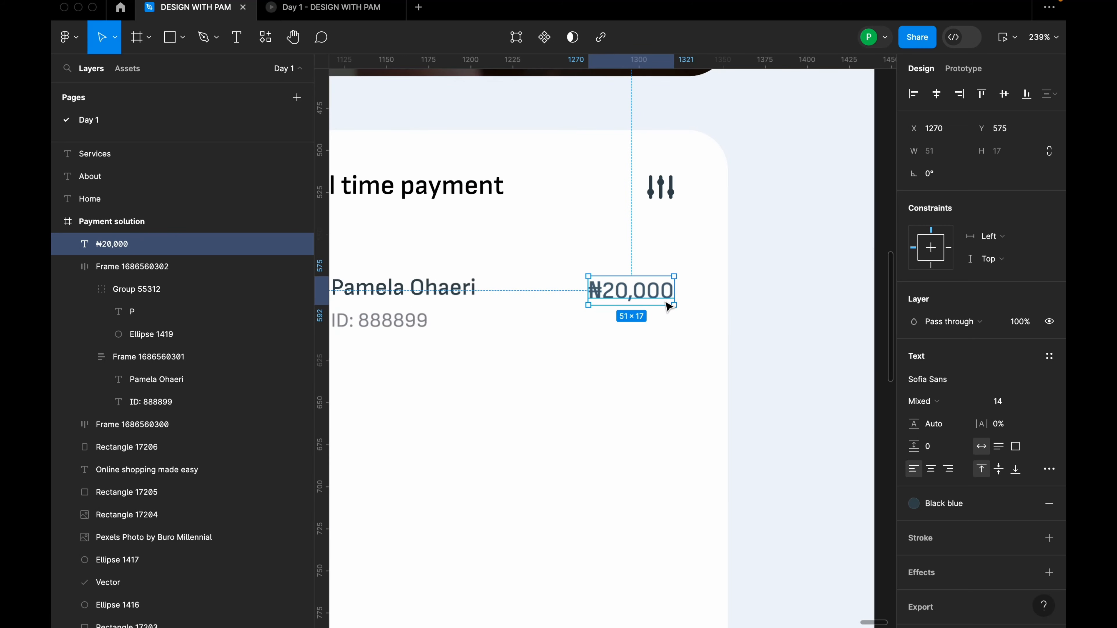
pyautogui.click(951, 407)
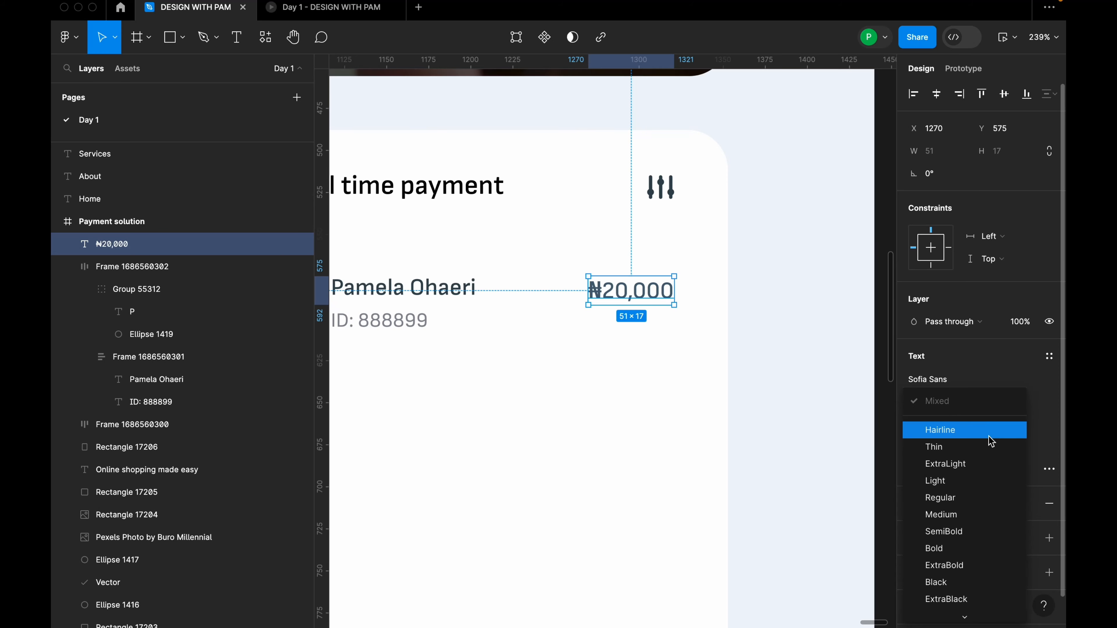
pyautogui.click(944, 566)
pyautogui.scroll(-5, 569, 362)
pyautogui.click(569, 361)
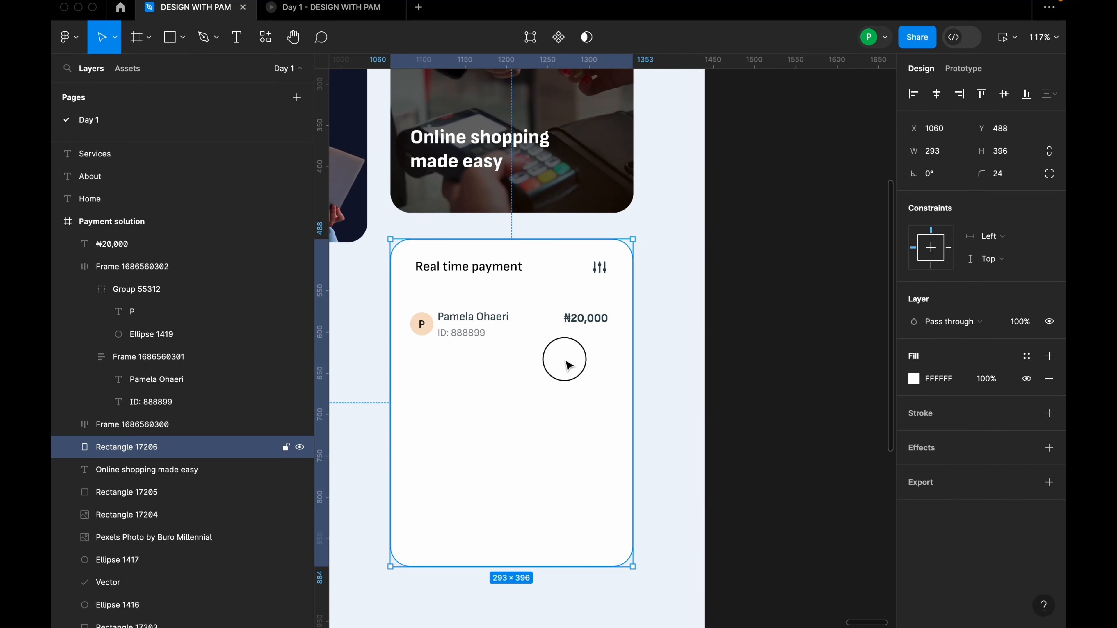
pyautogui.click(603, 324)
pyautogui.click(930, 401)
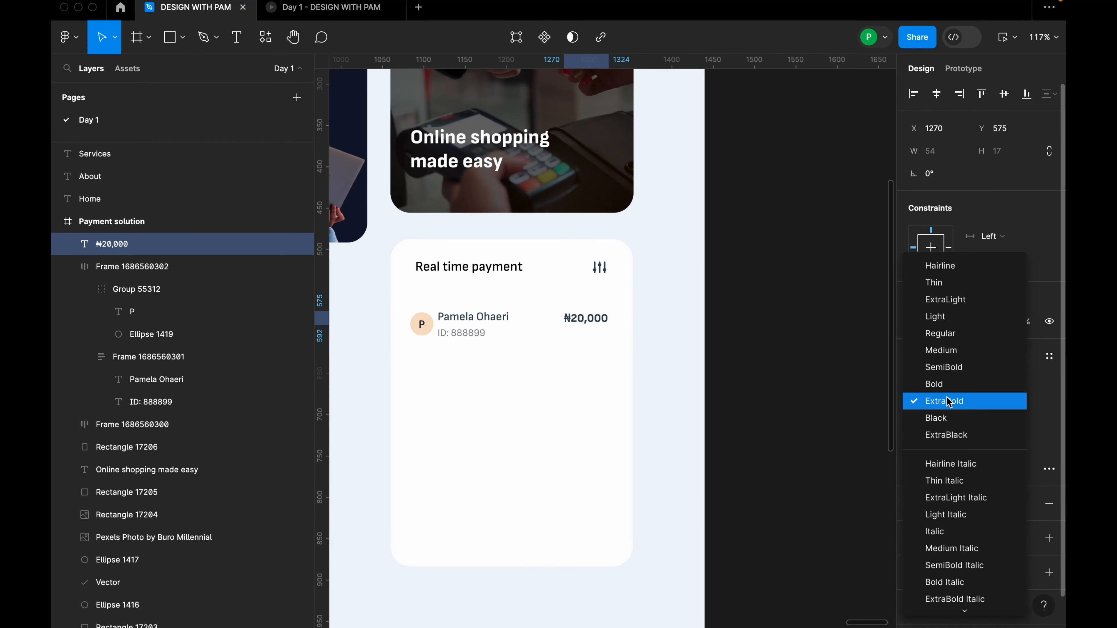
pyautogui.click(944, 401)
pyautogui.click(474, 336)
# Wrap the payment row and ₦20,000 amount in one auto-layout frame aligned top right.
pyautogui.keyDown('shift'); pyautogui.click(582, 326); pyautogui.keyUp('shift')
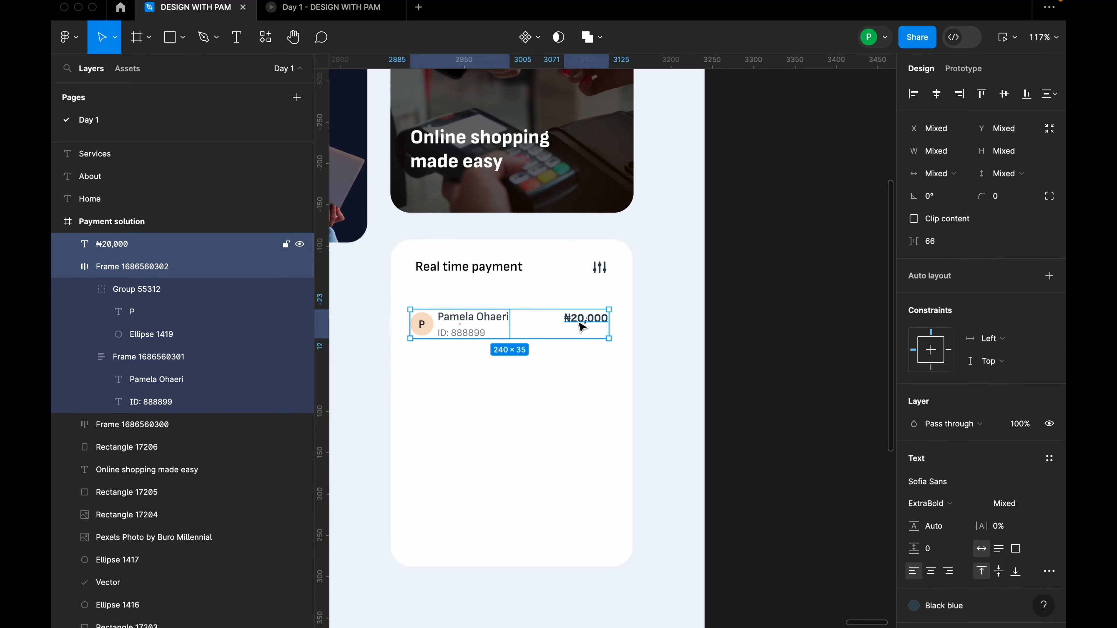
pyautogui.hotkey('shift', 'a')
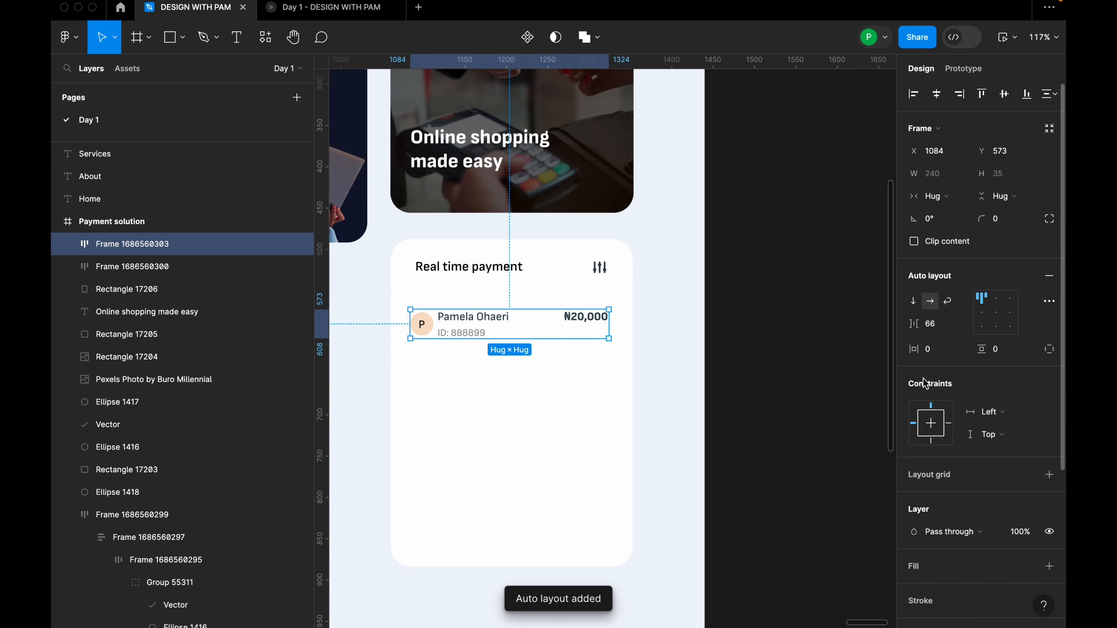
pyautogui.click(1010, 299)
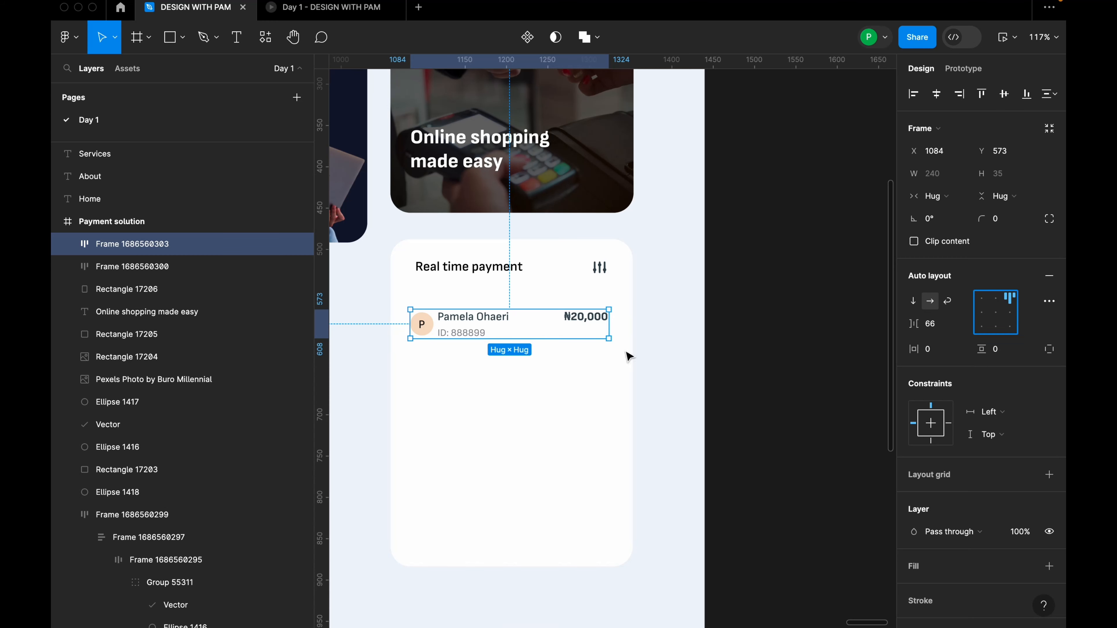
pyautogui.click(516, 359)
pyautogui.click(510, 328)
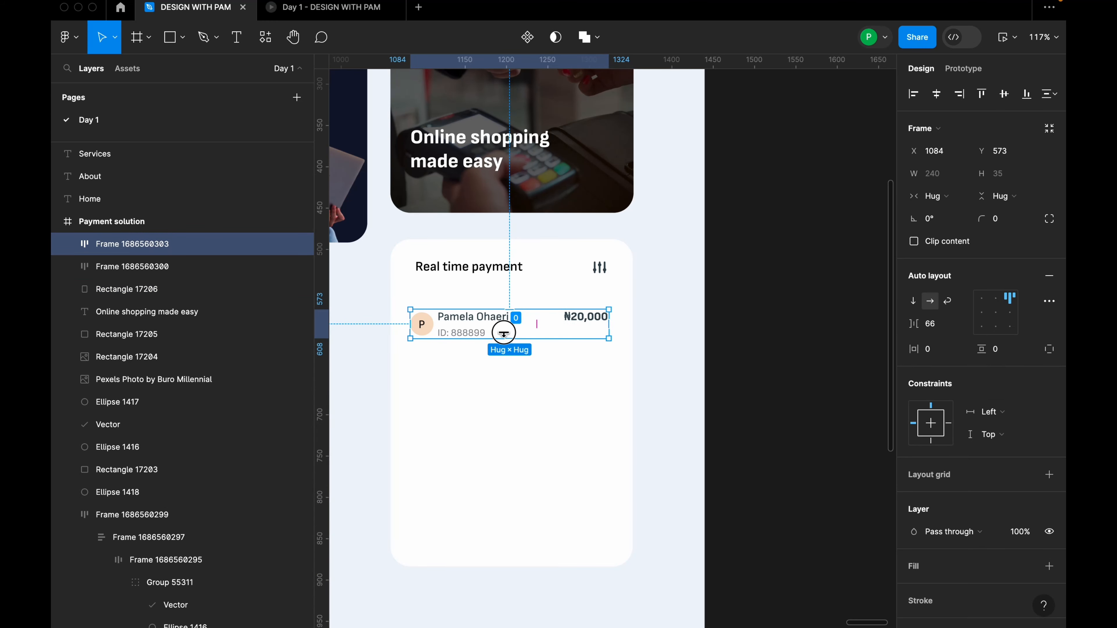
pyautogui.click(505, 337)
# Duplicate the payment row into six rows stacked in a vertical auto-layout list, 16 px apart.
pyautogui.keyDown('alt'); pyautogui.moveTo(480, 325); pyautogui.dragTo(485, 368); pyautogui.keyUp('alt')
pyautogui.keyDown('shift'); pyautogui.click(482, 325); pyautogui.keyUp('shift')
pyautogui.hotkey('shift', 'a')
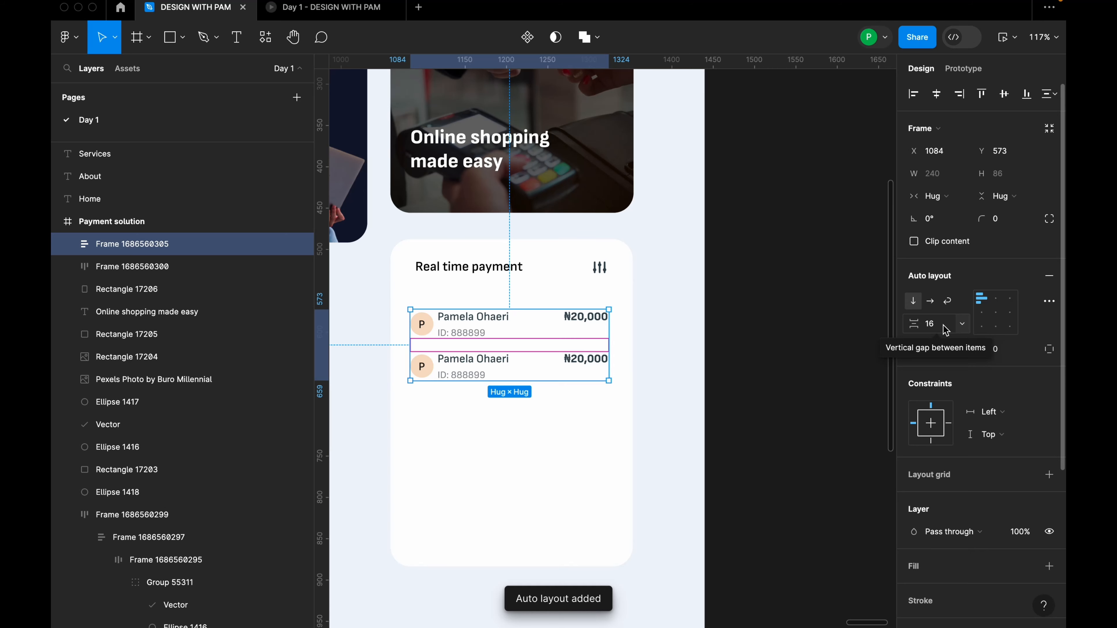
pyautogui.click(531, 404)
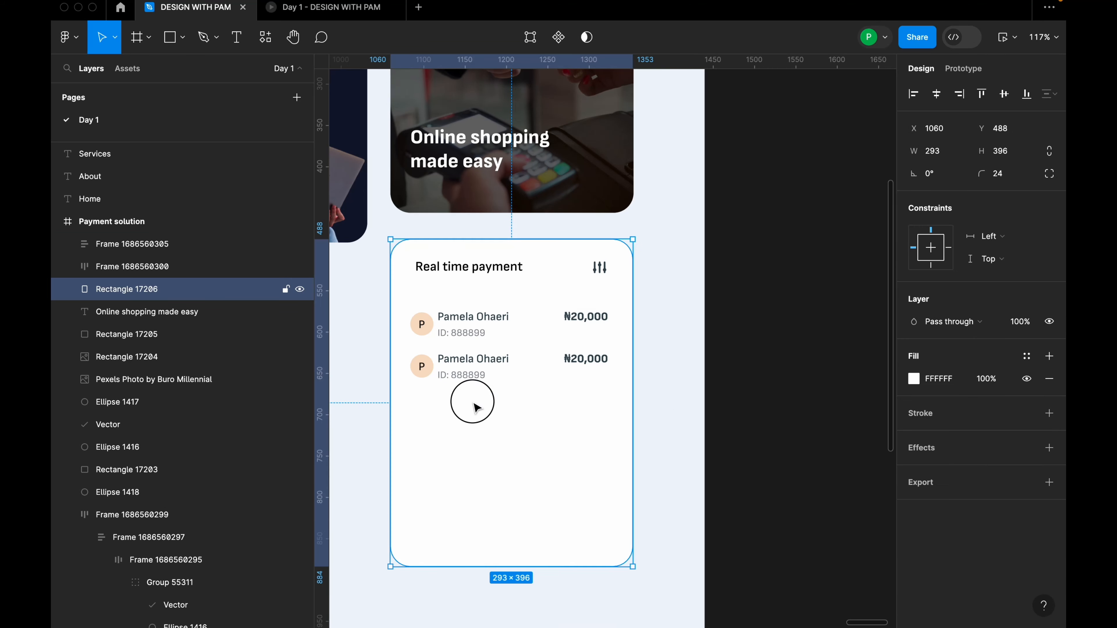
pyautogui.doubleClick(487, 377)
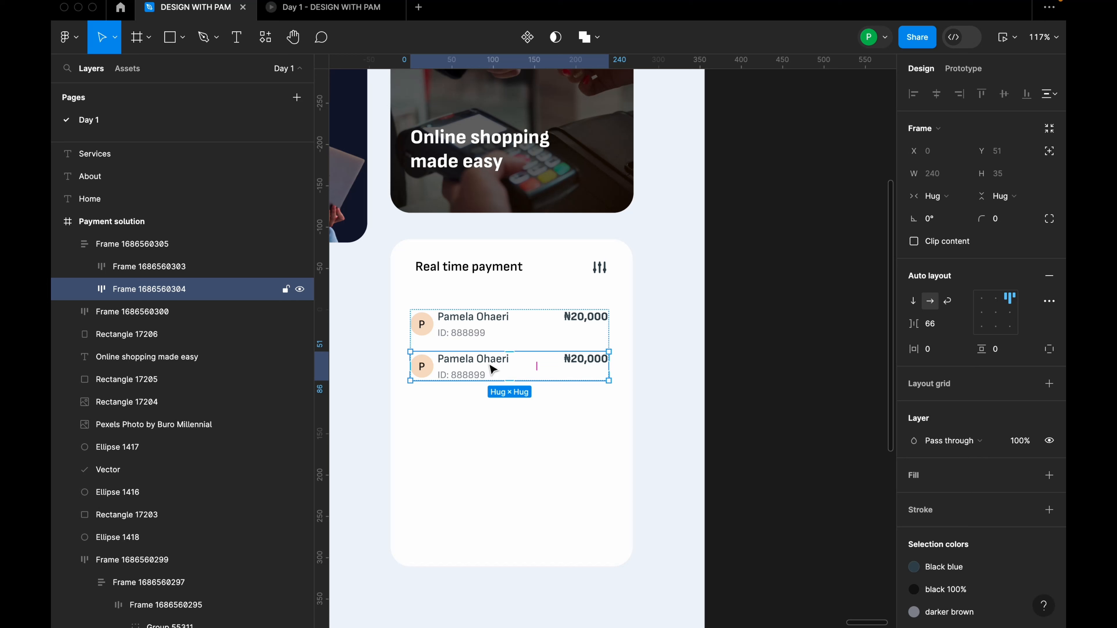
pyautogui.press('super+d')
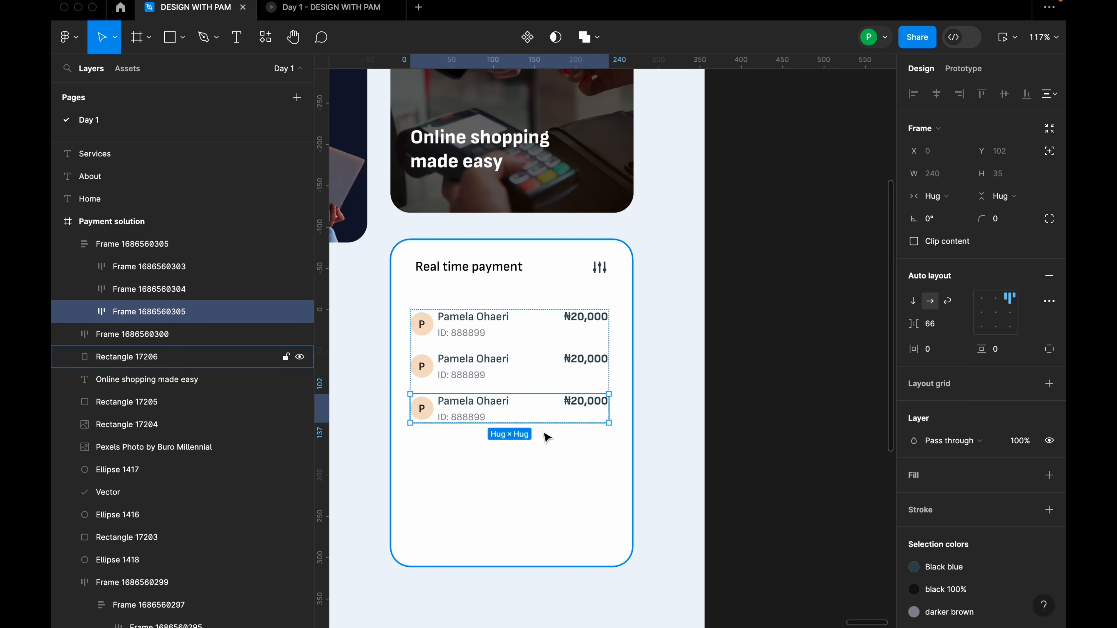
pyautogui.hotkey('ctrl', 'd')
pyautogui.hotkey('ctrl', 'd')
pyautogui.hotkey('ctrl', 'd')
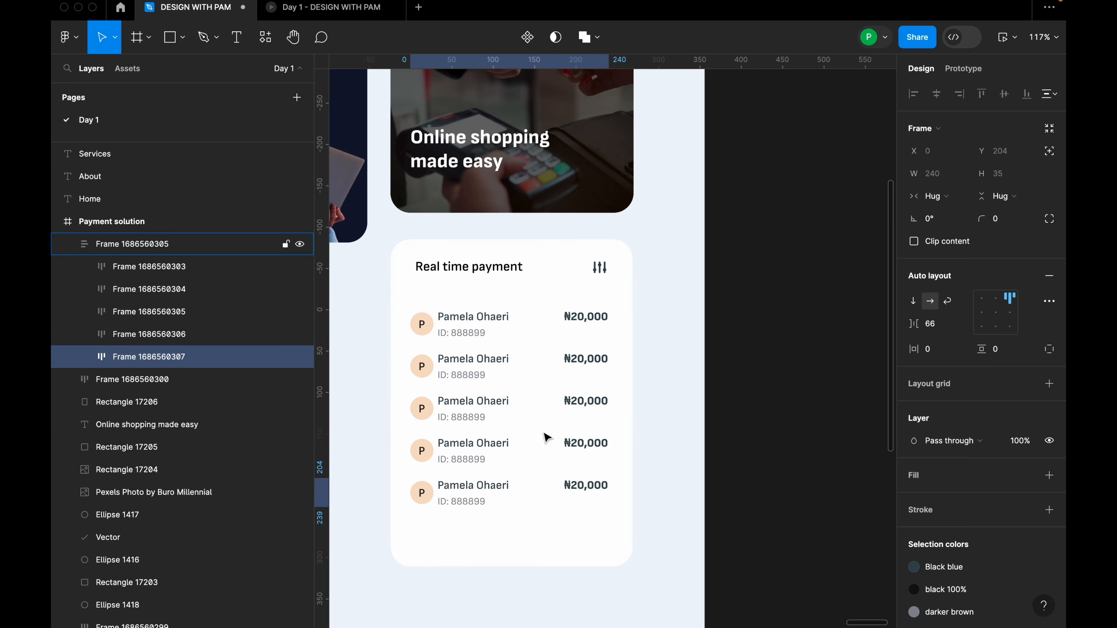
pyautogui.click(579, 418)
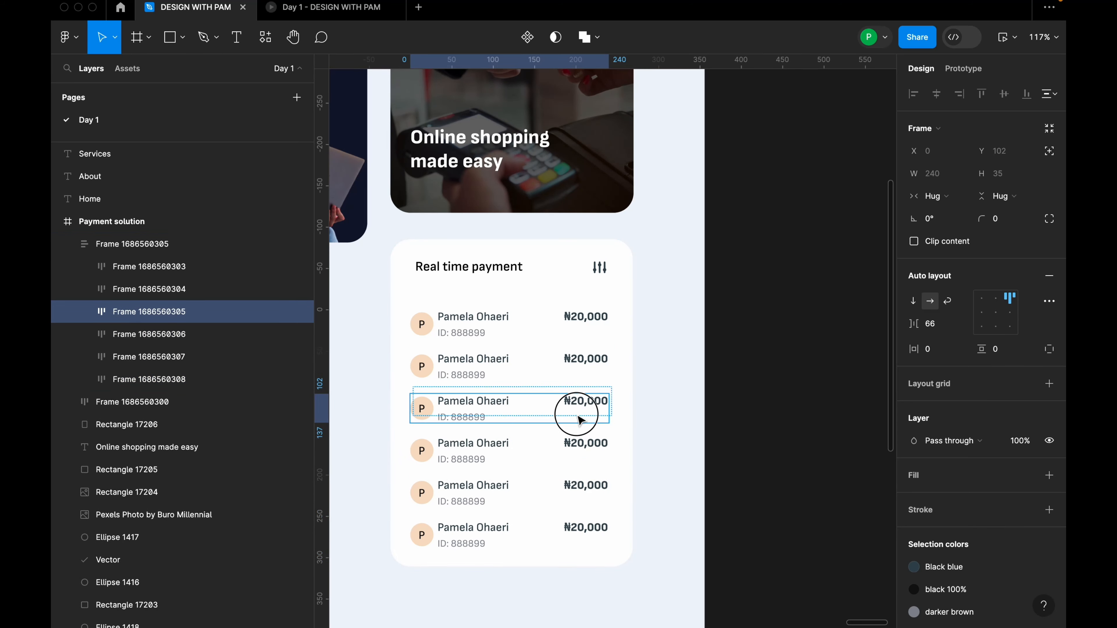
pyautogui.click(735, 442)
pyautogui.click(579, 417)
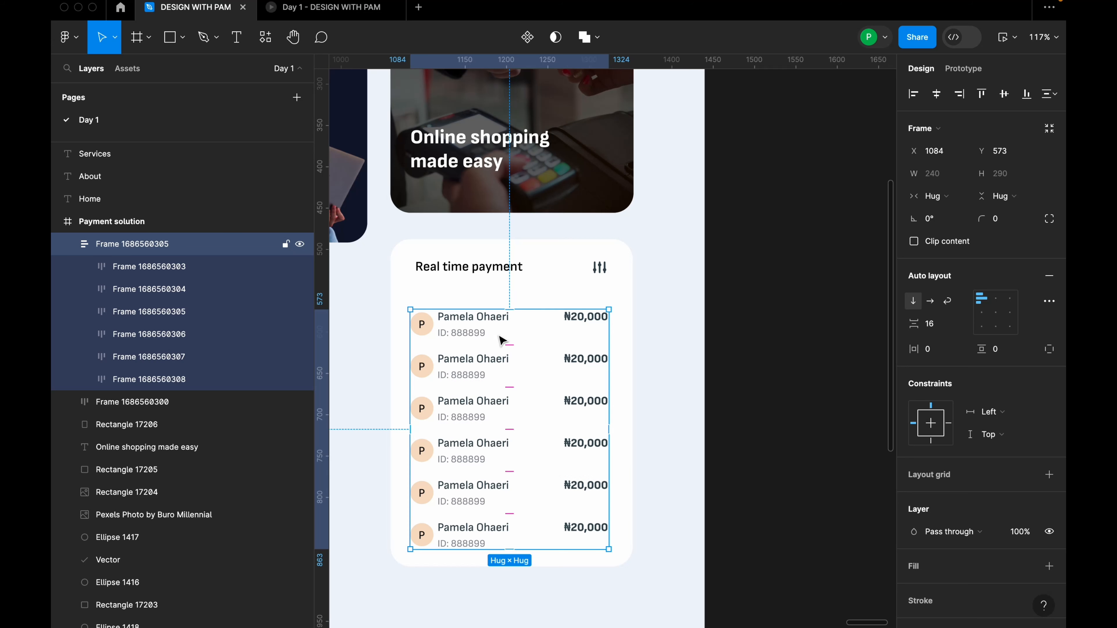
# Wrap the Real time payment heading and the rows list in auto layout with a 24 px gap.
pyautogui.keyDown('shift'); pyautogui.click(518, 272); pyautogui.keyUp('shift')
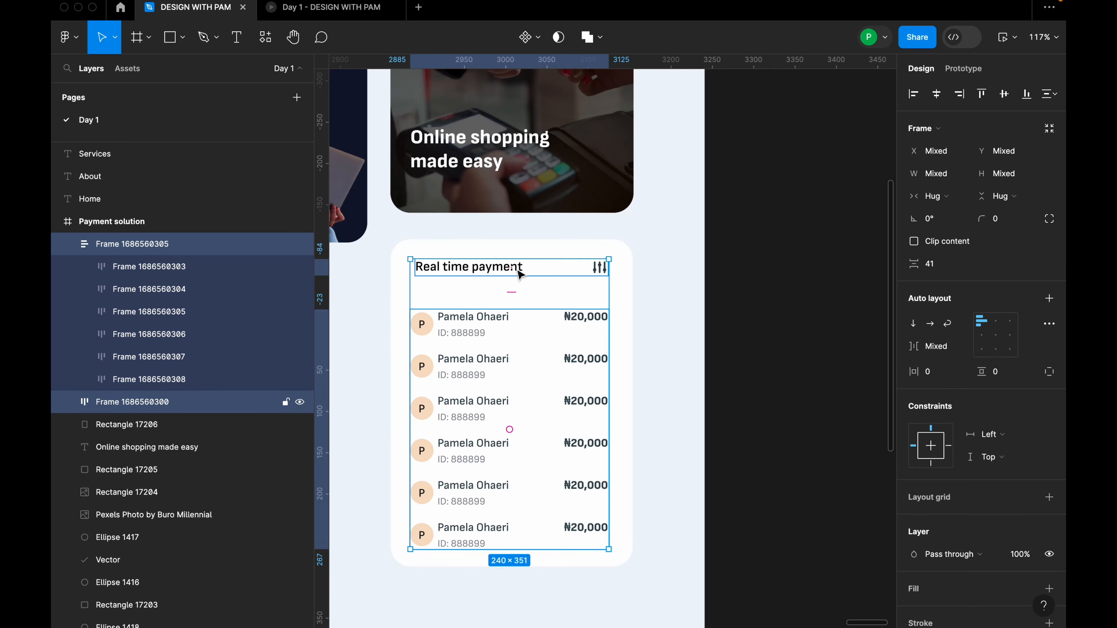
pyautogui.hotkey('shift', 'a')
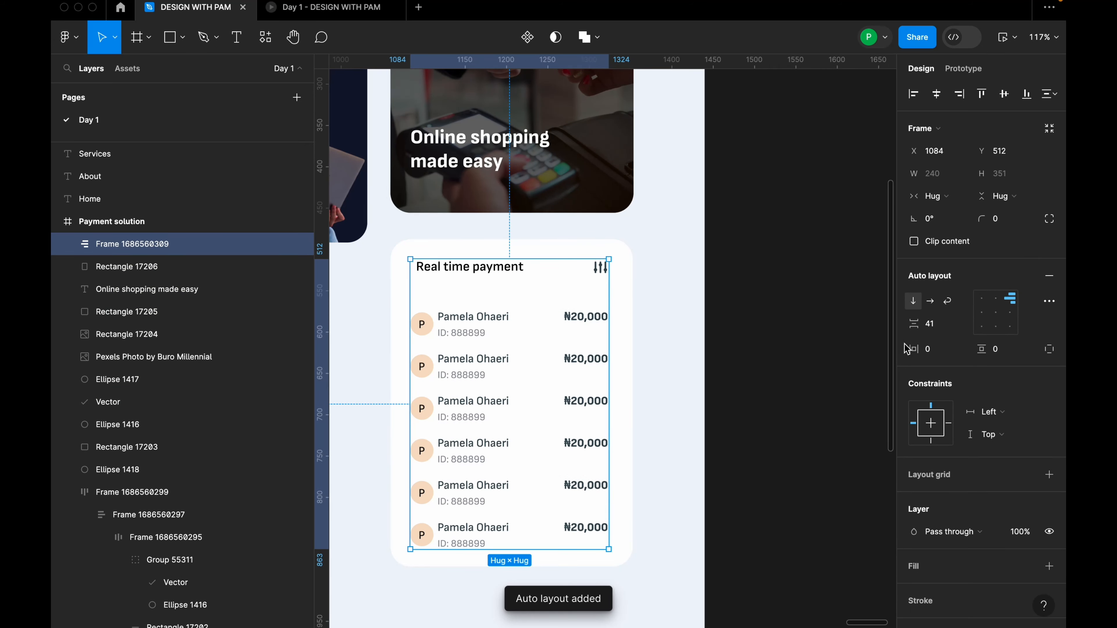
pyautogui.click(937, 326)
pyautogui.write('24')
pyautogui.press('Return')
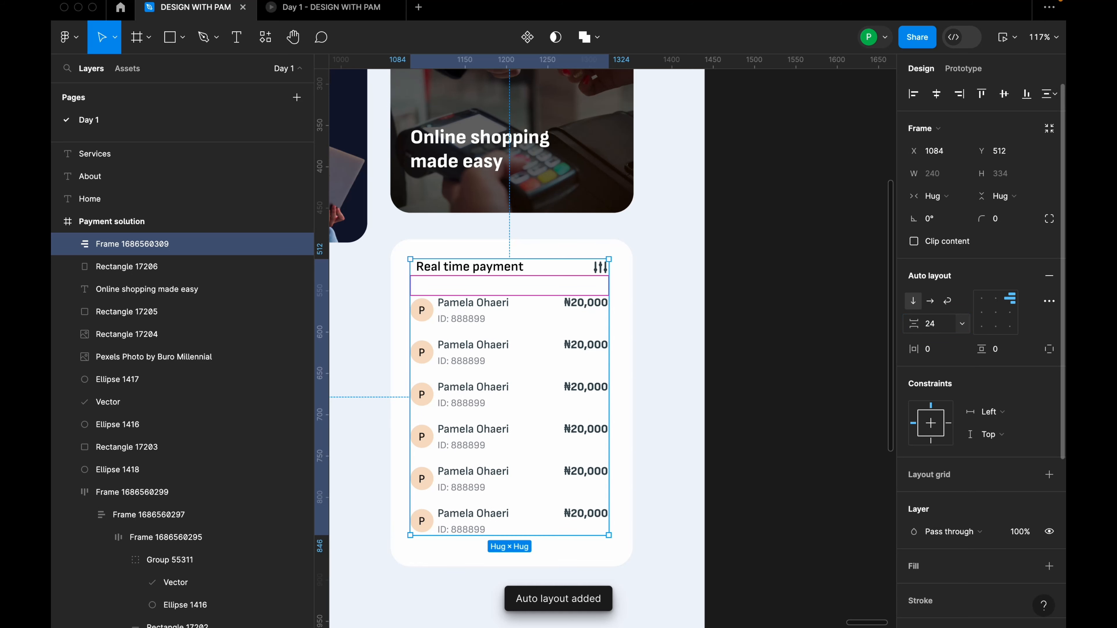
# Centre the heading-and-list group horizontally within the white card.
pyautogui.click(652, 398)
pyautogui.click(598, 378)
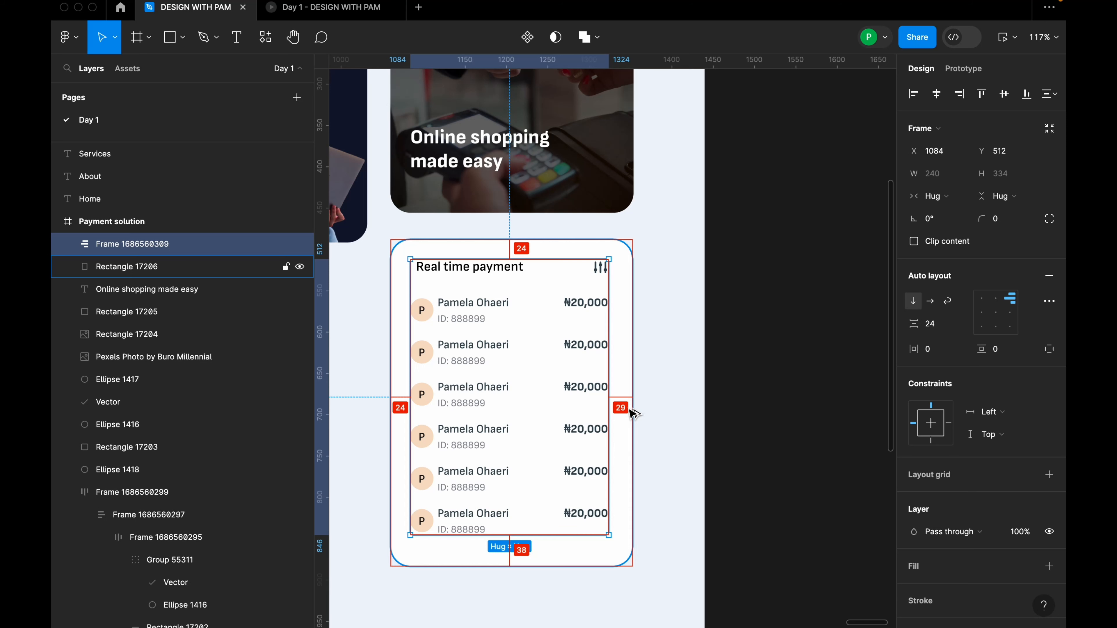
pyautogui.click(937, 94)
pyautogui.press('super+z')
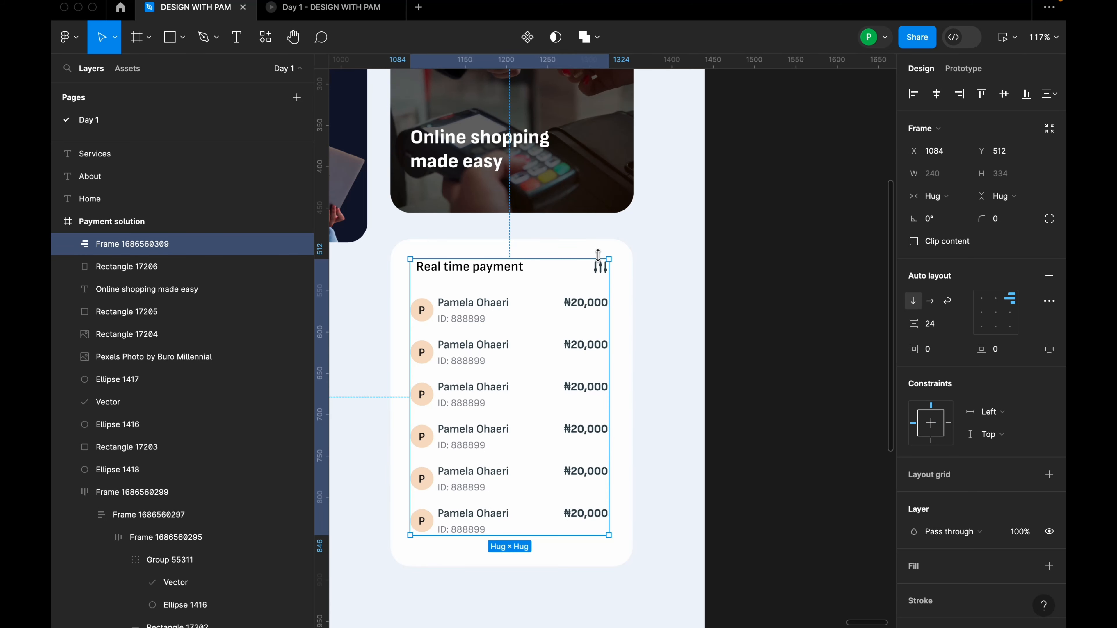
pyautogui.keyDown('shift'); pyautogui.click(599, 244); pyautogui.keyUp('shift')
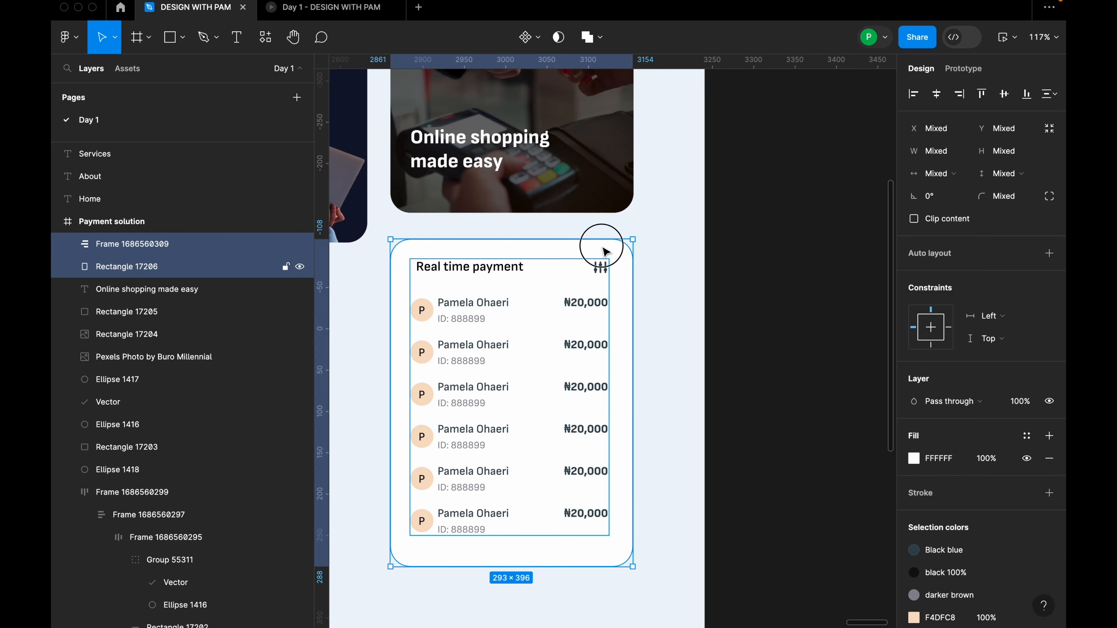
pyautogui.click(940, 96)
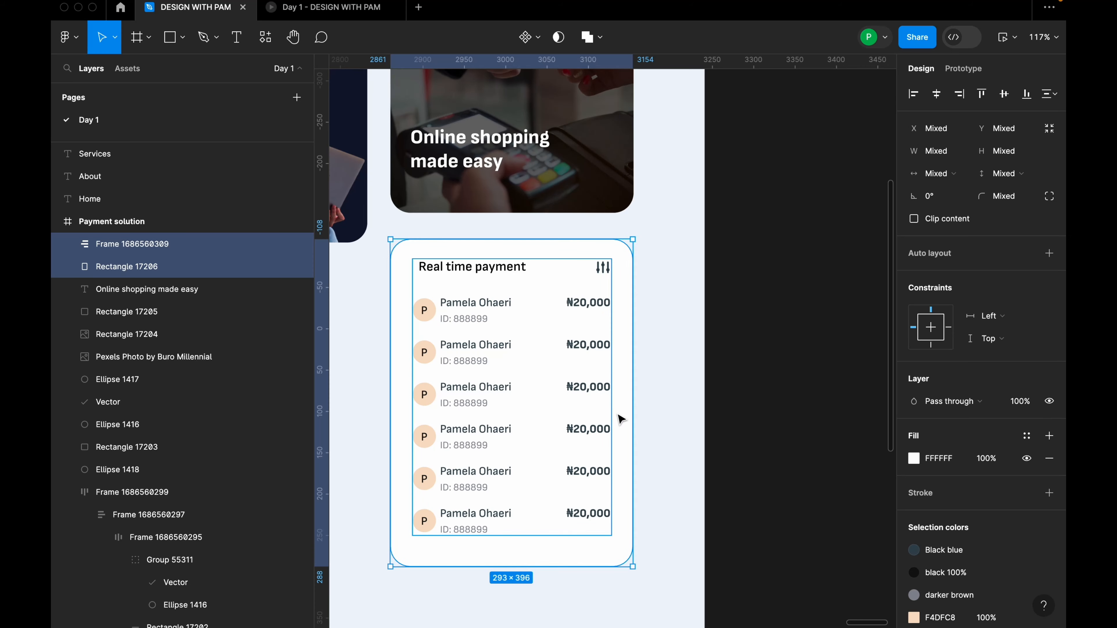
pyautogui.click(731, 381)
# Inspect the red reference bank card in Desktop - 36, then pick the Rectangle tool.
pyautogui.scroll(-5, 807, 370)
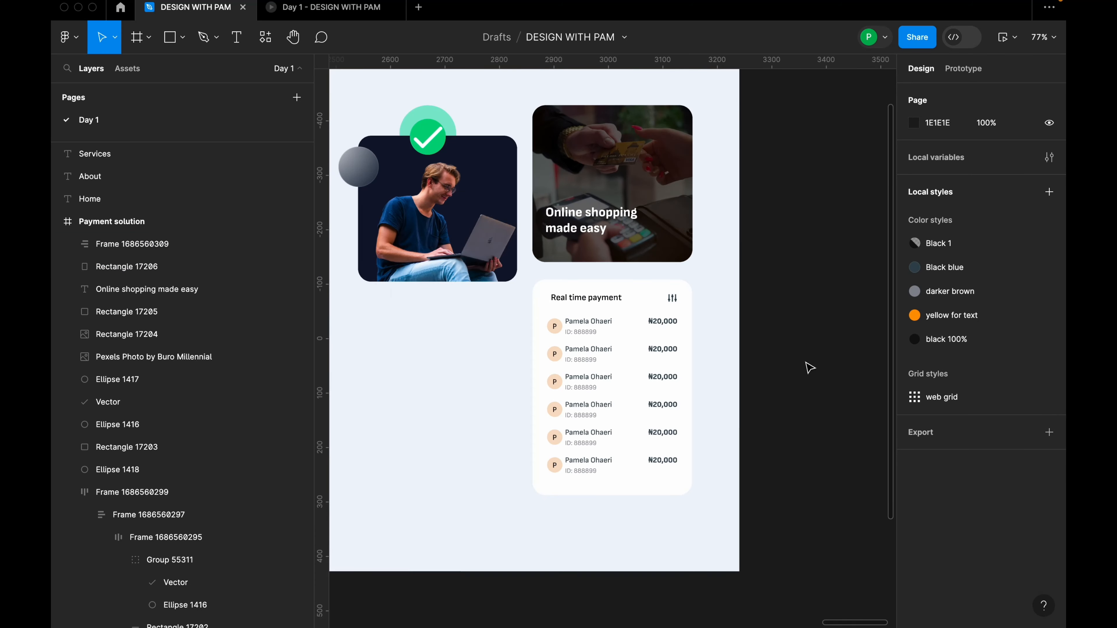
pyautogui.scroll(-3, 809, 372)
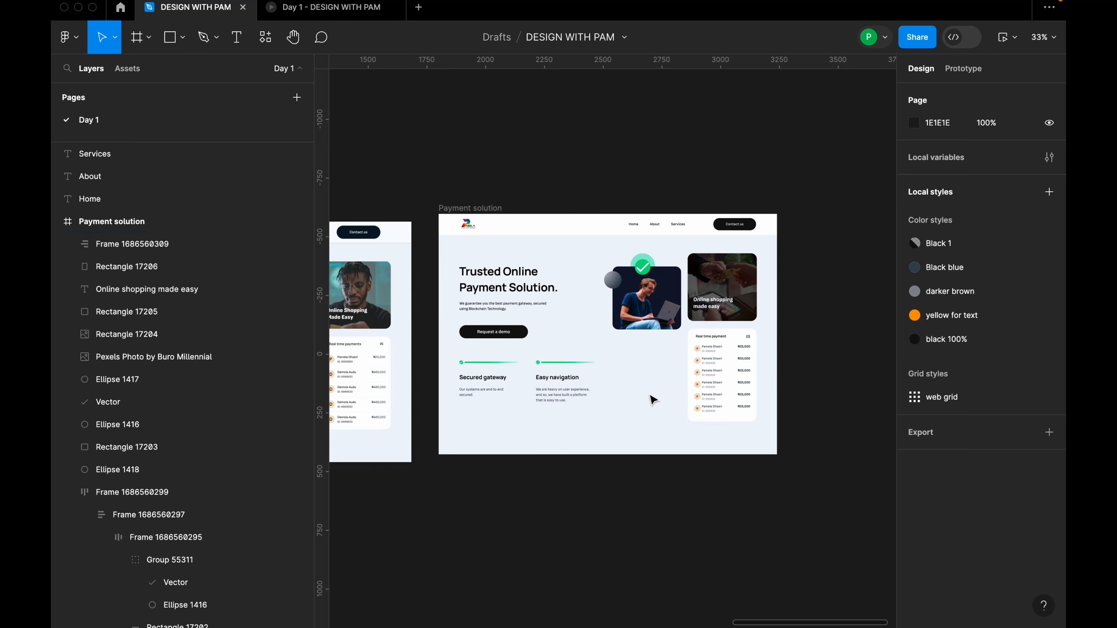
pyautogui.scroll(-3, 656, 396)
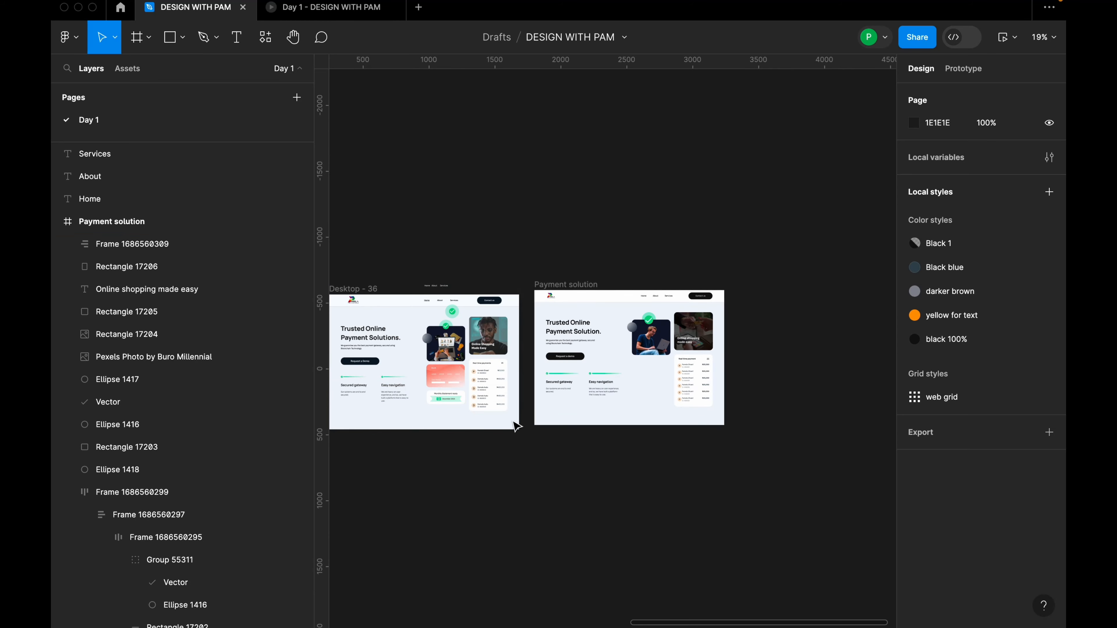
pyautogui.scroll(5, 422, 396)
pyautogui.click(473, 349)
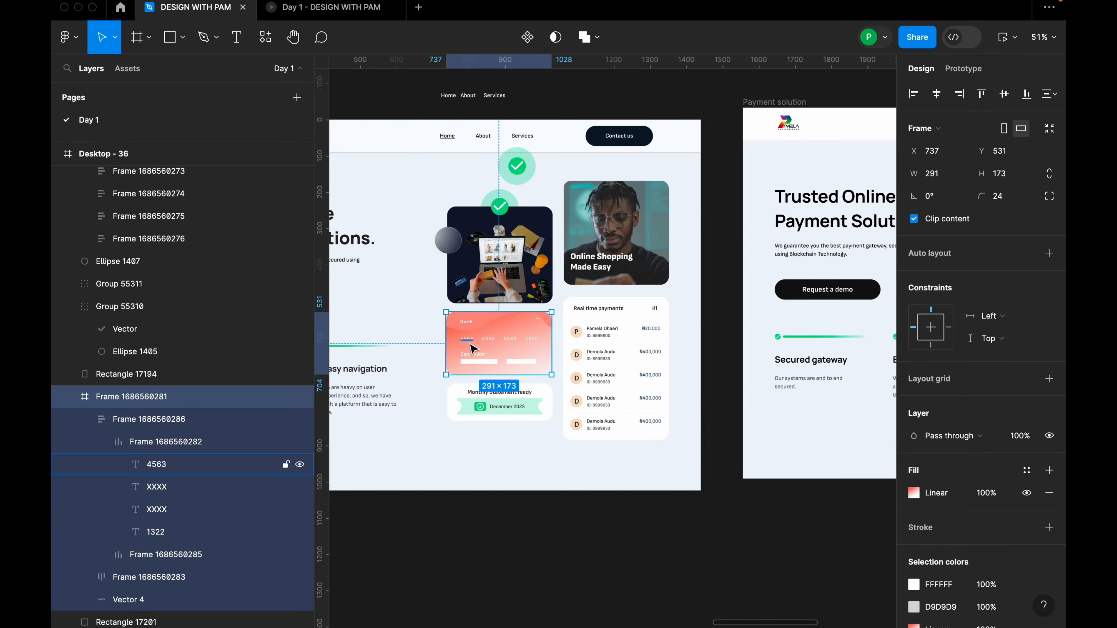
pyautogui.scroll(3, 474, 347)
pyautogui.scroll(-3, 477, 352)
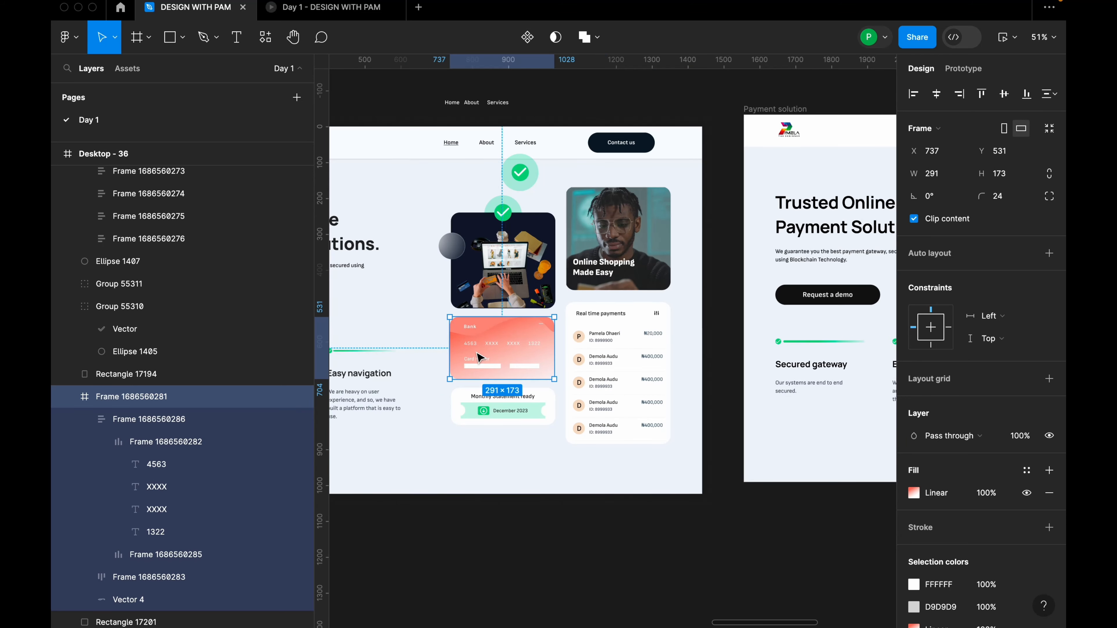
pyautogui.press('r')
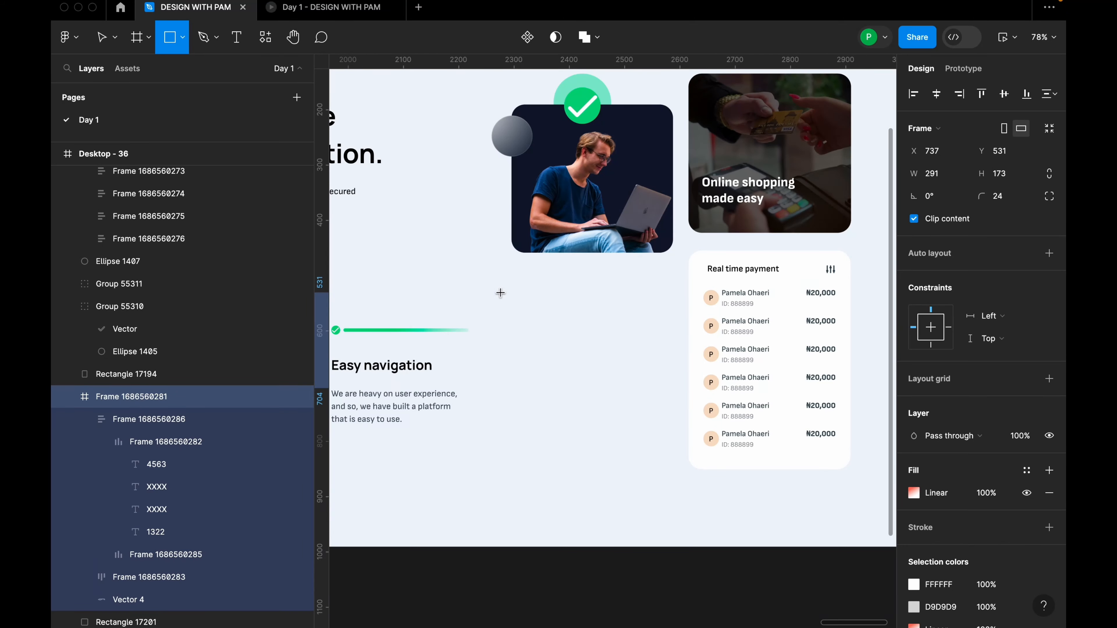
# Draw a grey rectangle below the photo card and set its width to 292.
pyautogui.moveTo(507, 284)
pyautogui.mouseDown()
pyautogui.moveTo(593, 383)
pyautogui.moveTo(686, 386)
pyautogui.mouseUp()
pyautogui.moveTo(616, 356); pyautogui.dragTo(615, 354)
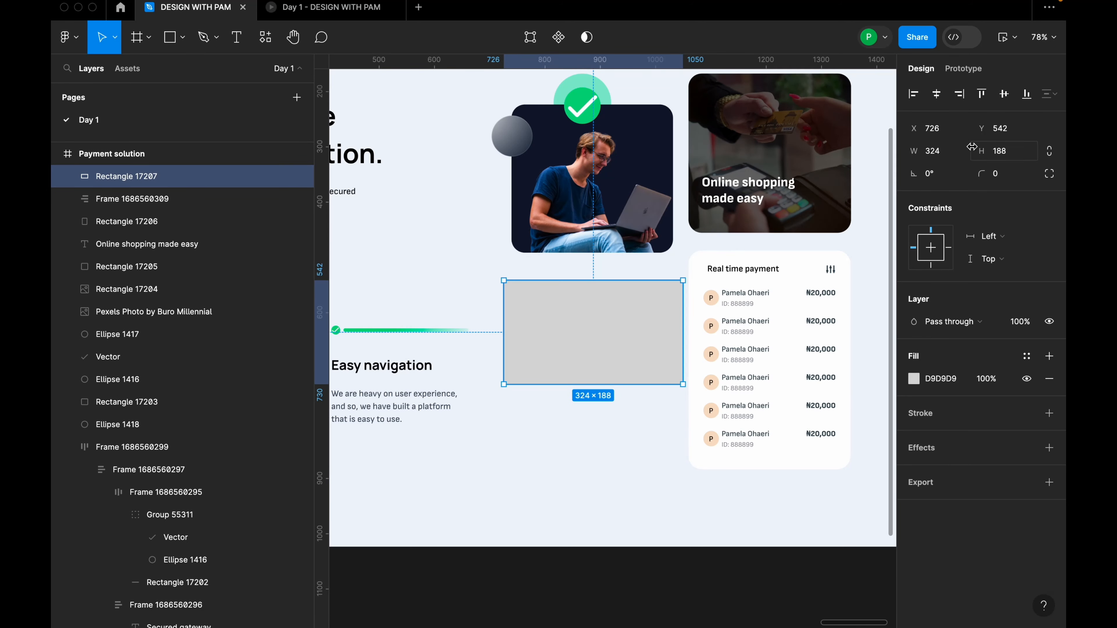
pyautogui.click(950, 155)
pyautogui.write('291')
pyautogui.press('Return')
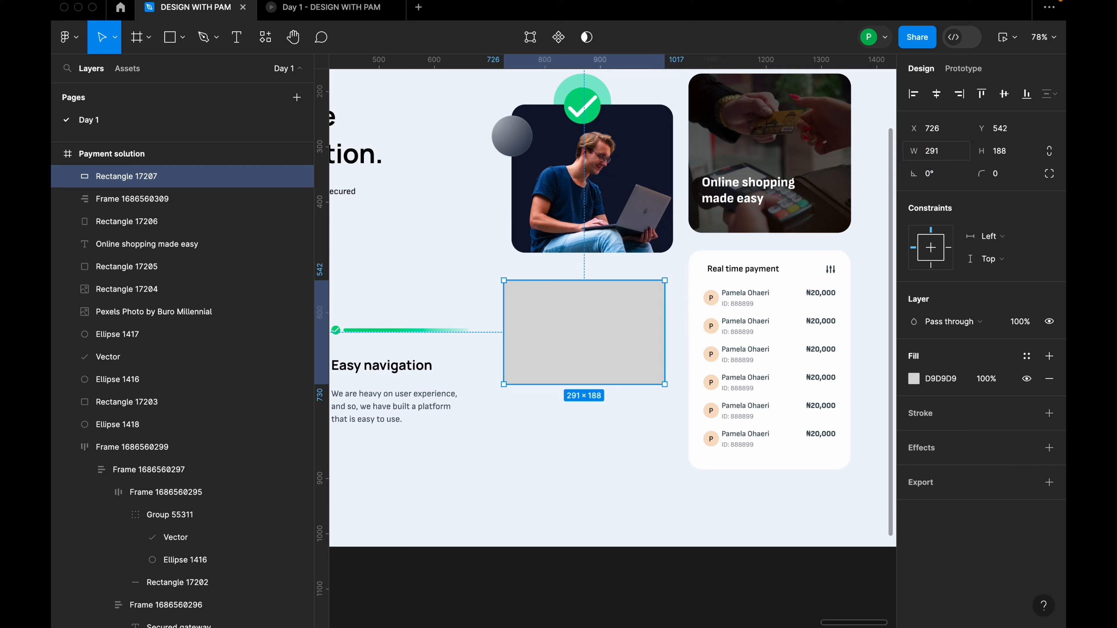
pyautogui.click(951, 158)
pyautogui.write('292')
pyautogui.press('Return')
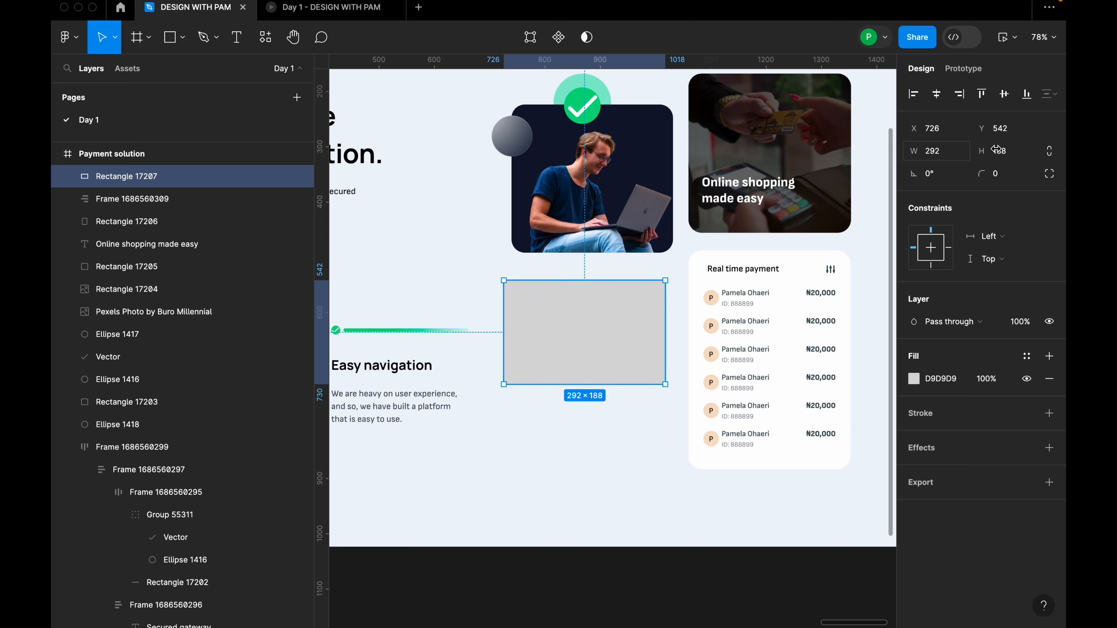
# Give the rectangle 174 px height and 24 px corner radius, and place it under the photo.
pyautogui.click(1011, 152)
pyautogui.write('174')
pyautogui.press('Return')
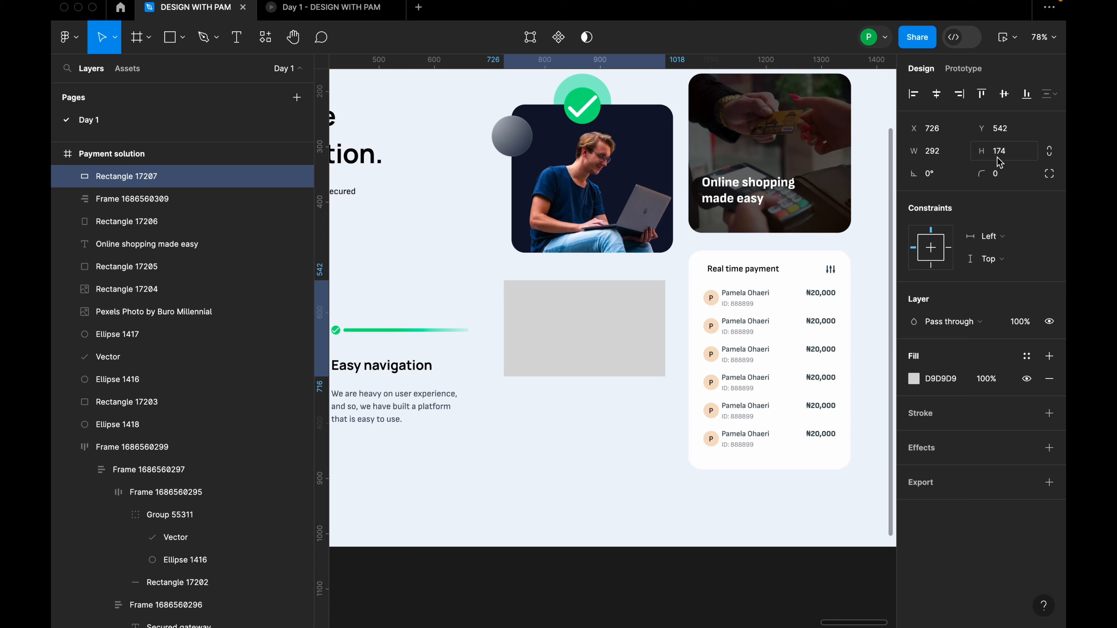
pyautogui.click(998, 173)
pyautogui.write('24')
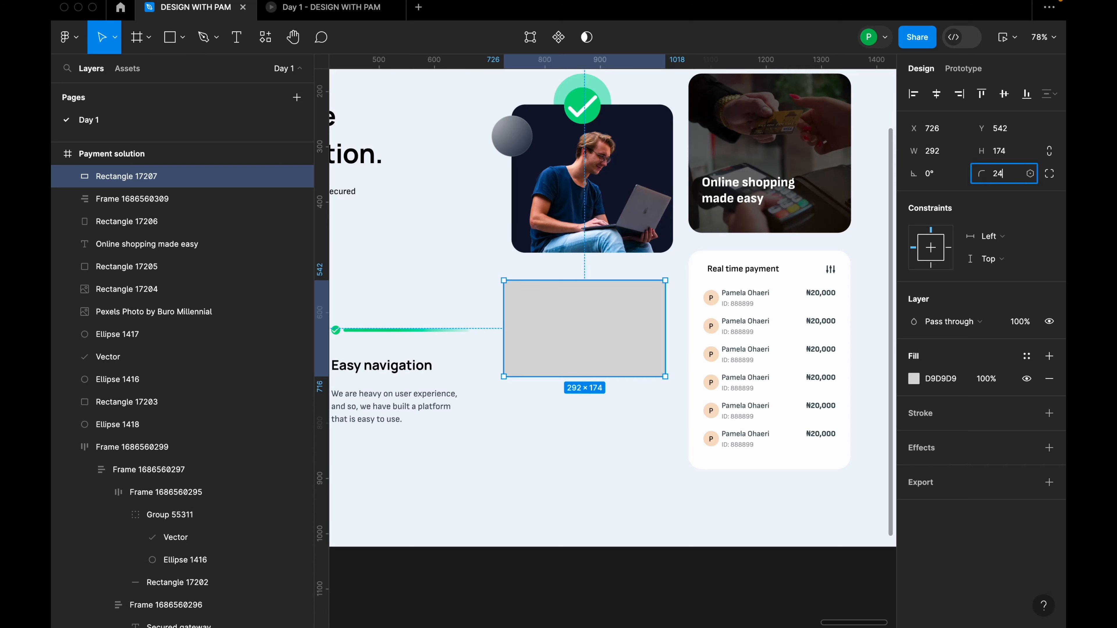
pyautogui.press('Return')
pyautogui.moveTo(605, 311); pyautogui.dragTo(614, 310)
pyautogui.scroll(3, 564, 333)
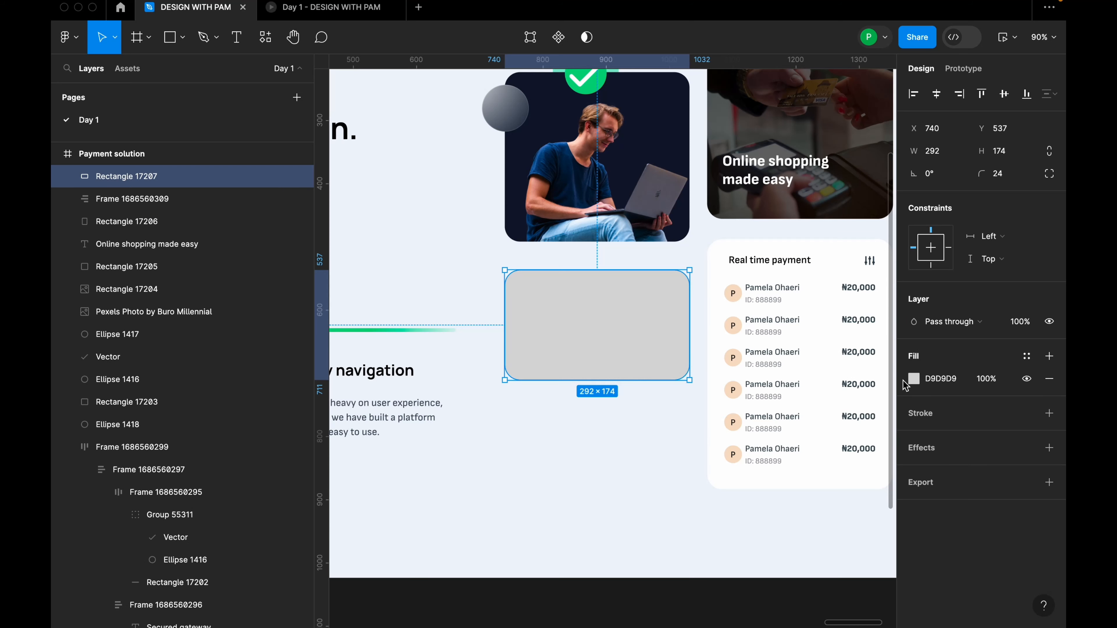
# Fill the rectangle with coral EE7A64 as a linear gradient and add a white middle stop.
pyautogui.click(914, 379)
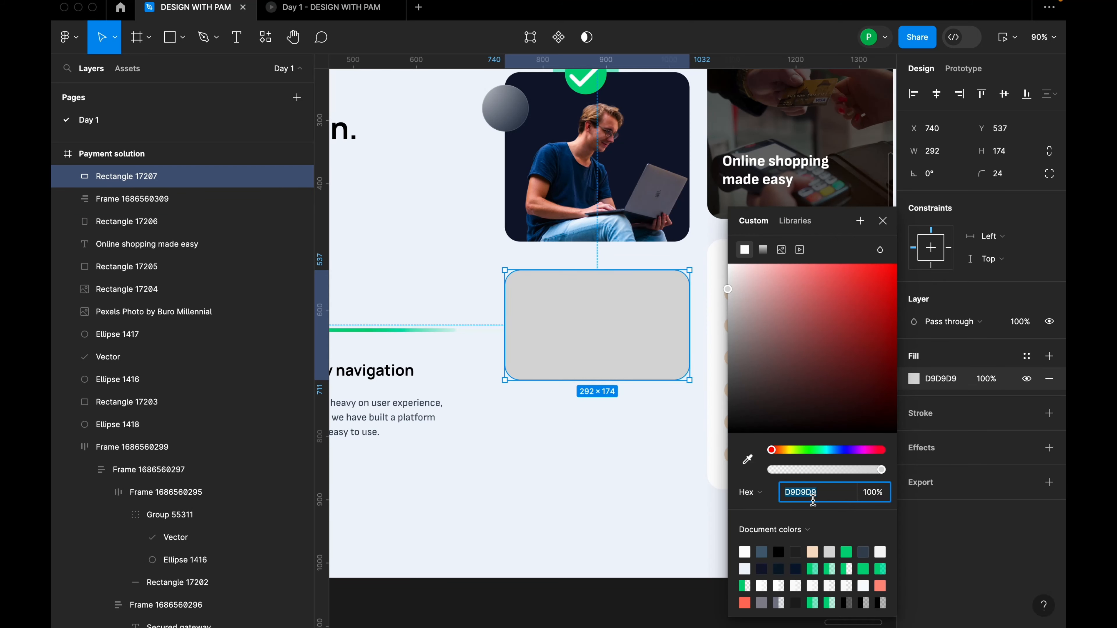
pyautogui.write('EE7A64')
pyautogui.press('Return')
pyautogui.click(763, 250)
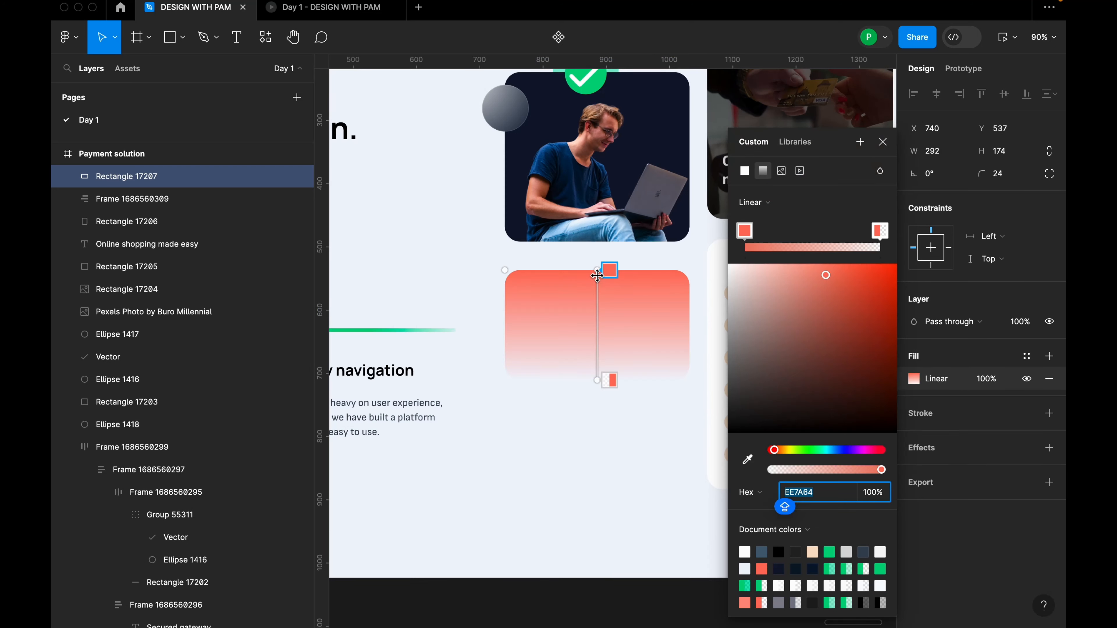
pyautogui.moveTo(597, 275); pyautogui.dragTo(518, 281)
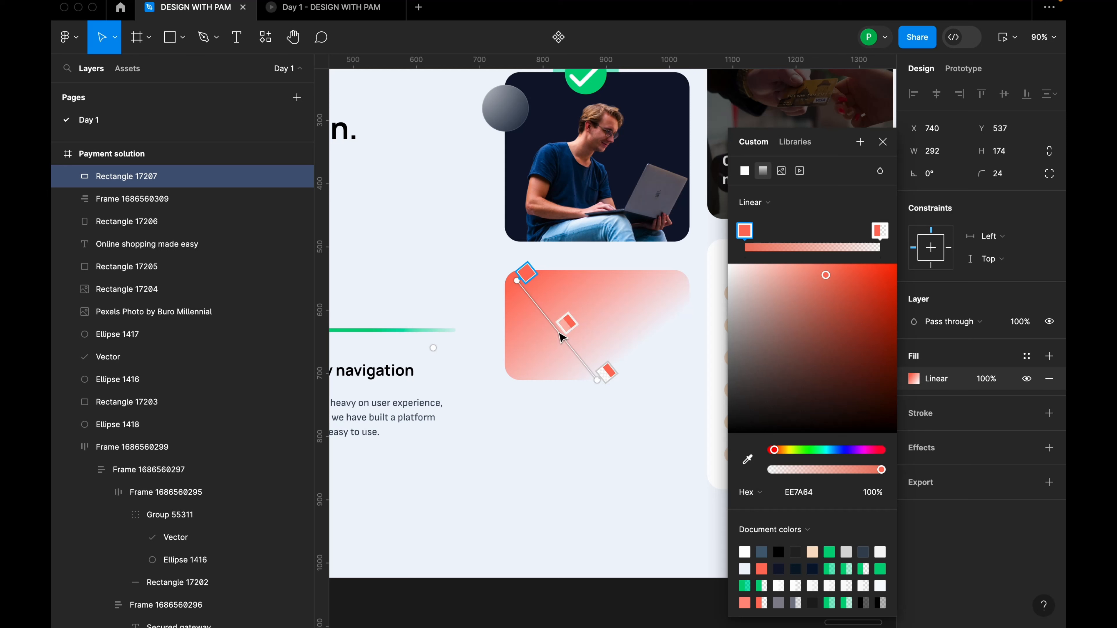
pyautogui.click(567, 329)
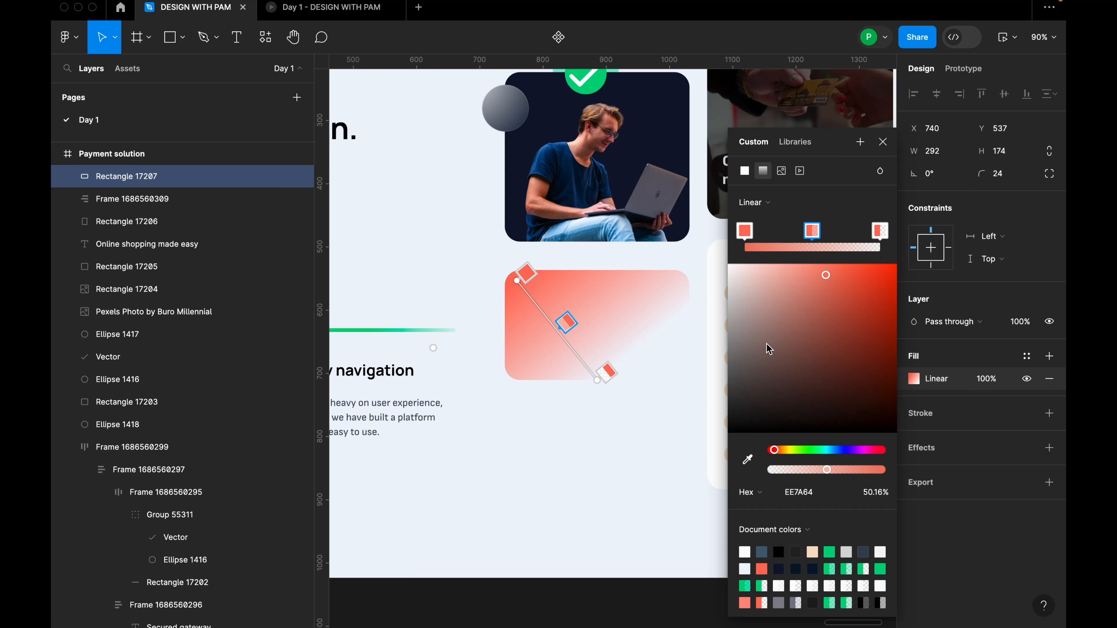
pyautogui.moveTo(748, 266); pyautogui.dragTo(708, 252)
pyautogui.moveTo(570, 321); pyautogui.dragTo(591, 354)
# Extend the gradient past the bottom-right, make the middle stop transparent and the end stop white.
pyautogui.click(606, 374)
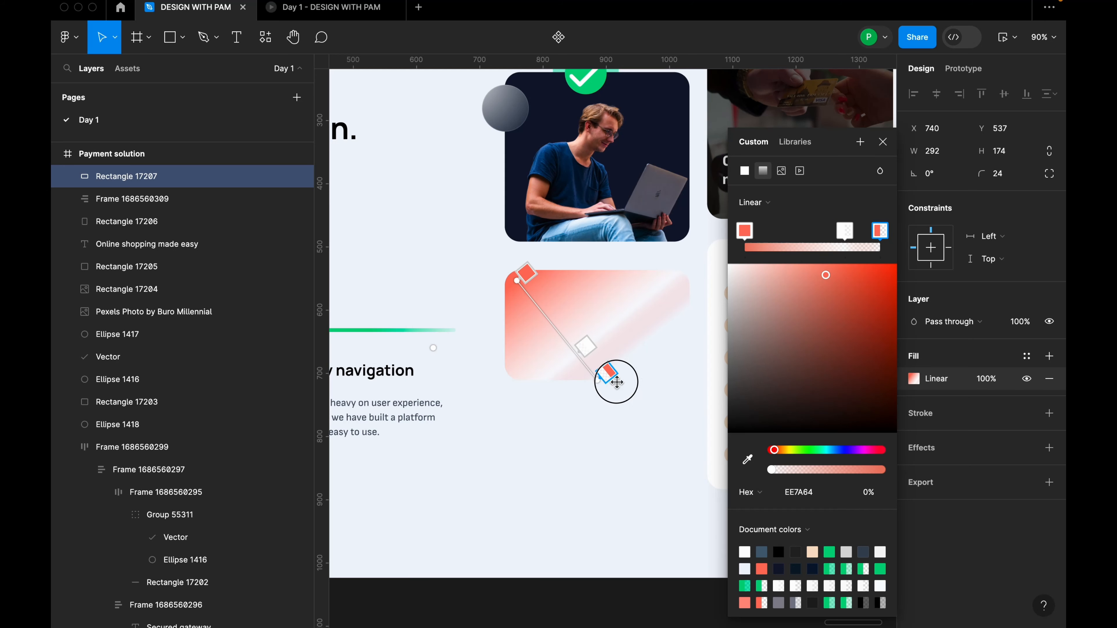
pyautogui.moveTo(594, 380); pyautogui.dragTo(699, 387)
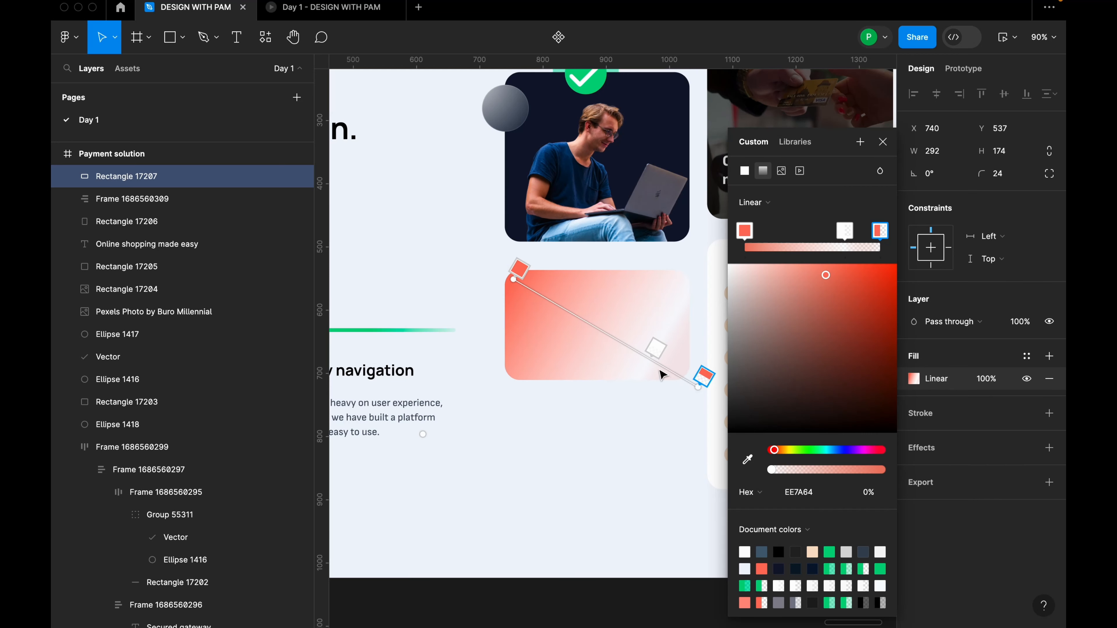
pyautogui.click(652, 363)
pyautogui.moveTo(660, 355); pyautogui.dragTo(654, 351)
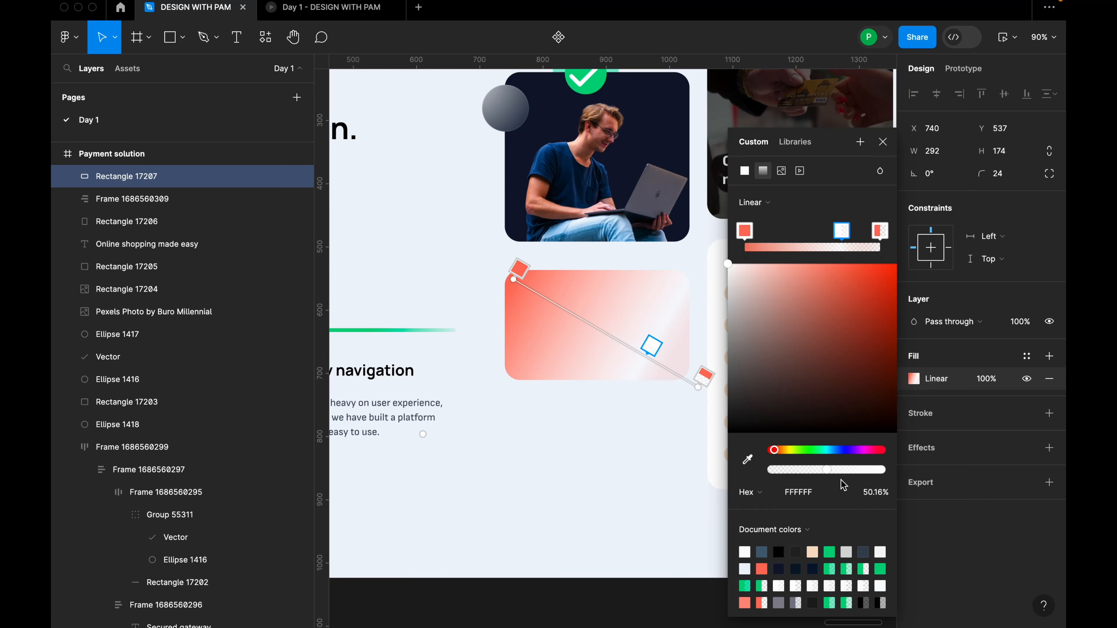
pyautogui.moveTo(828, 470); pyautogui.dragTo(748, 467)
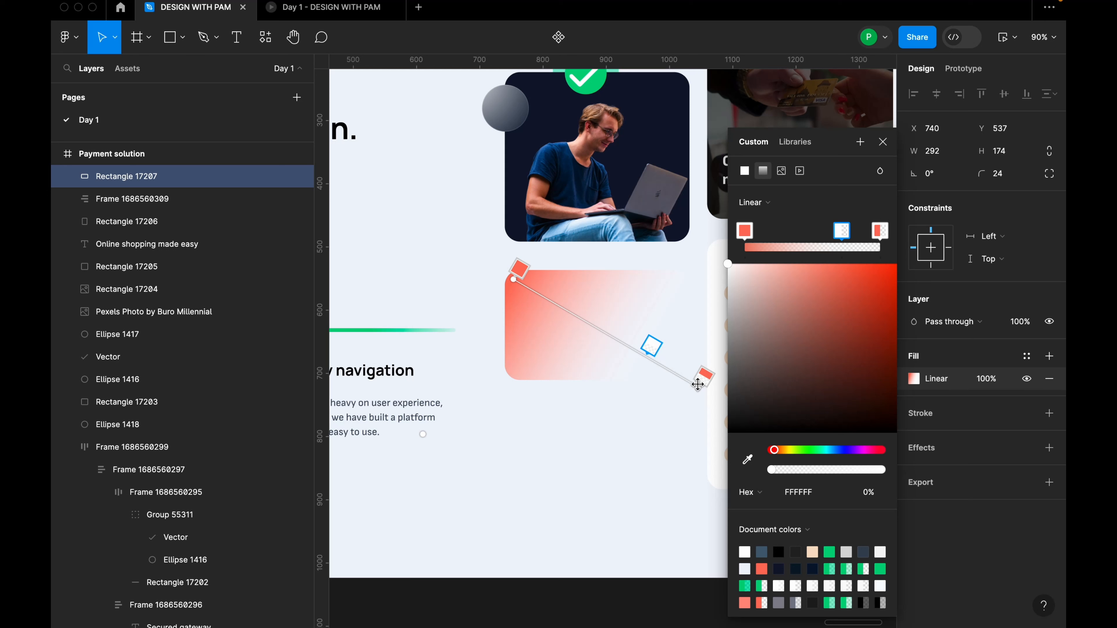
pyautogui.moveTo(698, 384); pyautogui.dragTo(704, 387)
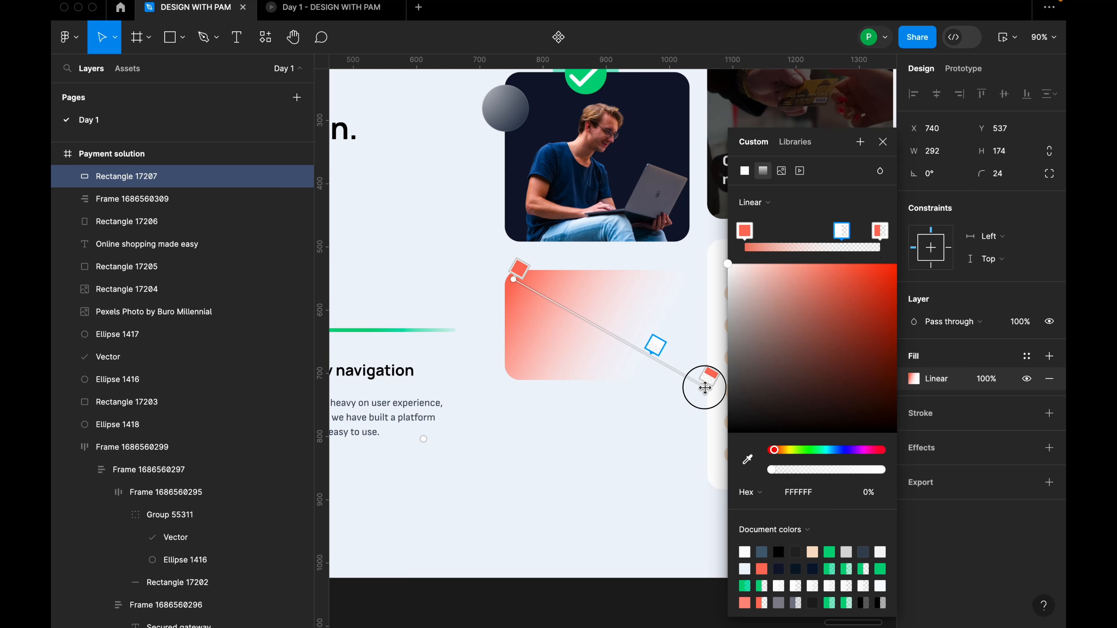
pyautogui.click(880, 231)
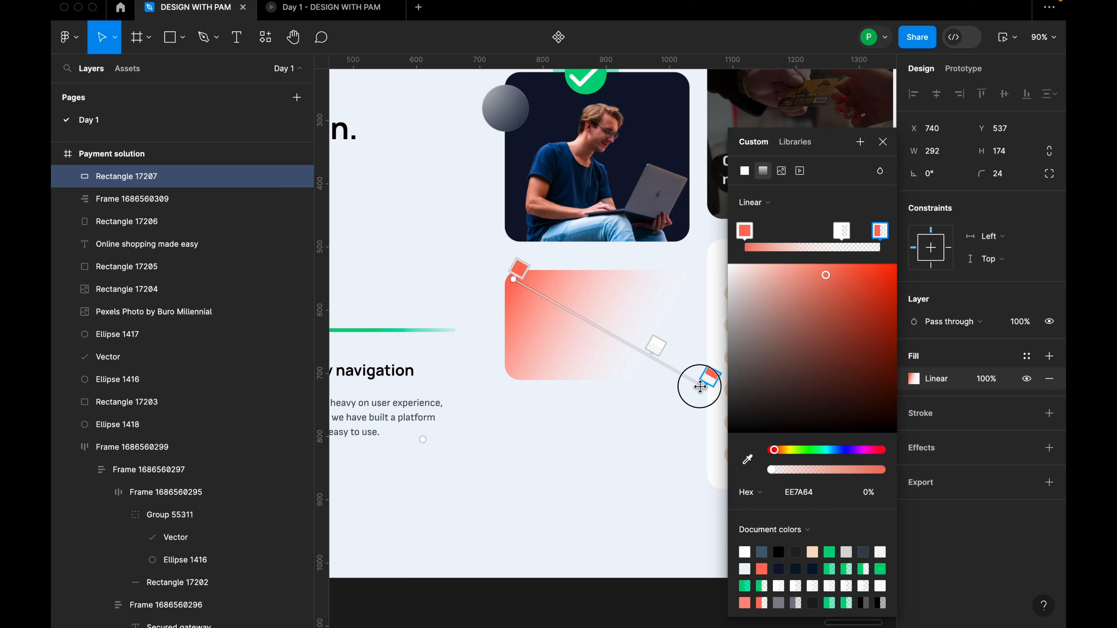
pyautogui.moveTo(835, 270); pyautogui.dragTo(710, 257)
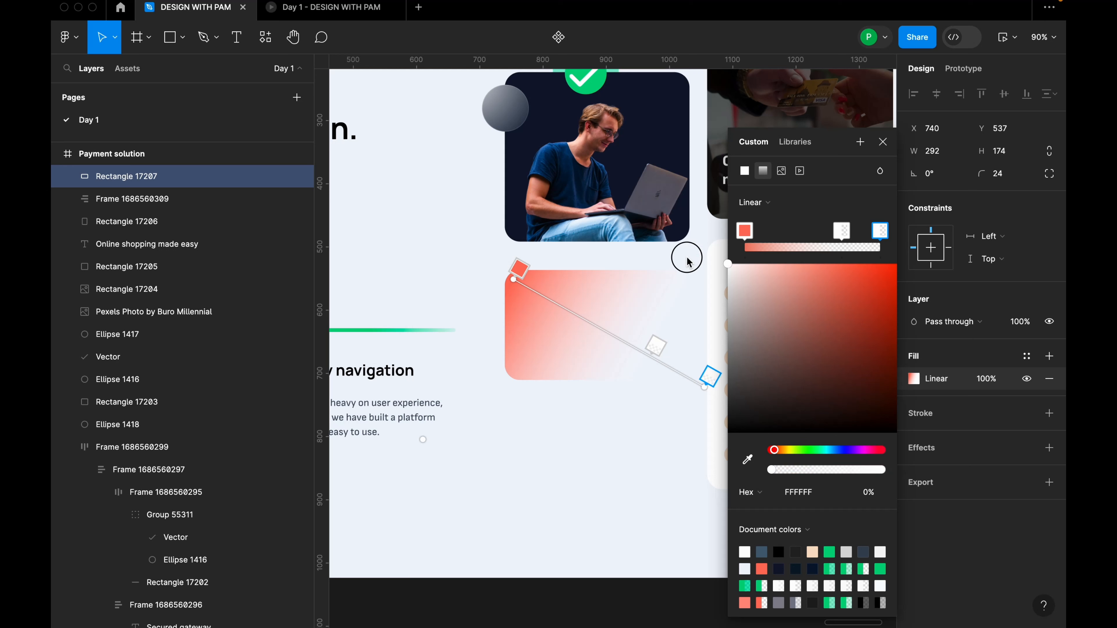
# Angle the gradient diagonally from top-left to lower-right and verify each stop's colour.
pyautogui.moveTo(708, 387); pyautogui.dragTo(727, 510)
pyautogui.moveTo(672, 444)
pyautogui.mouseDown()
pyautogui.moveTo(618, 369)
pyautogui.moveTo(711, 481)
pyautogui.moveTo(682, 457)
pyautogui.mouseUp()
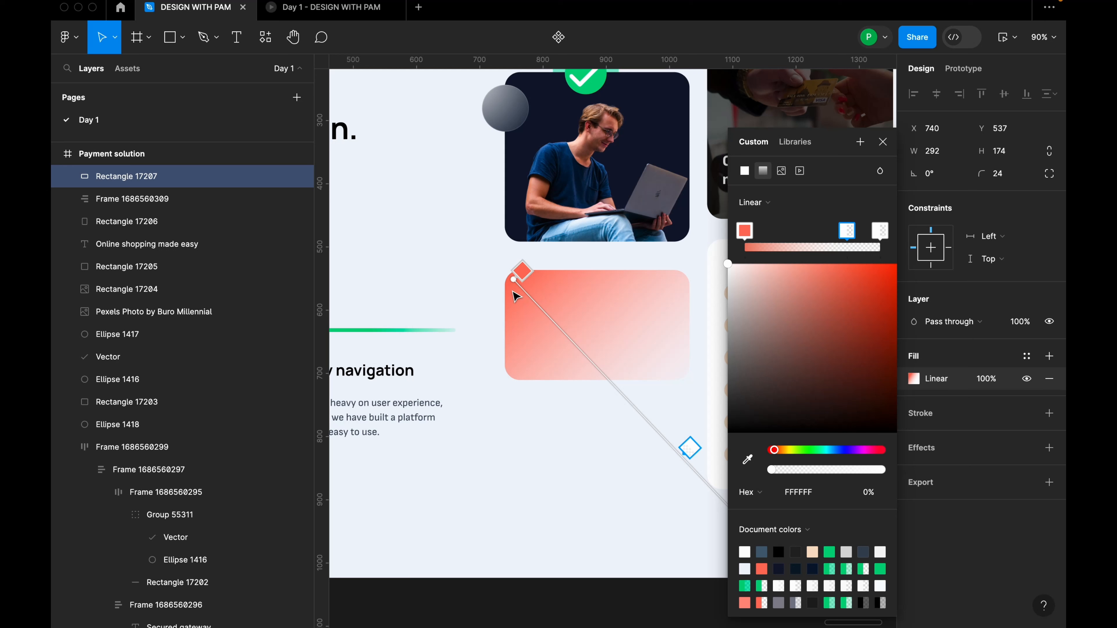
pyautogui.moveTo(513, 279)
pyautogui.mouseDown()
pyautogui.moveTo(491, 244)
pyautogui.moveTo(499, 270)
pyautogui.mouseUp()
pyautogui.moveTo(685, 445); pyautogui.dragTo(689, 449)
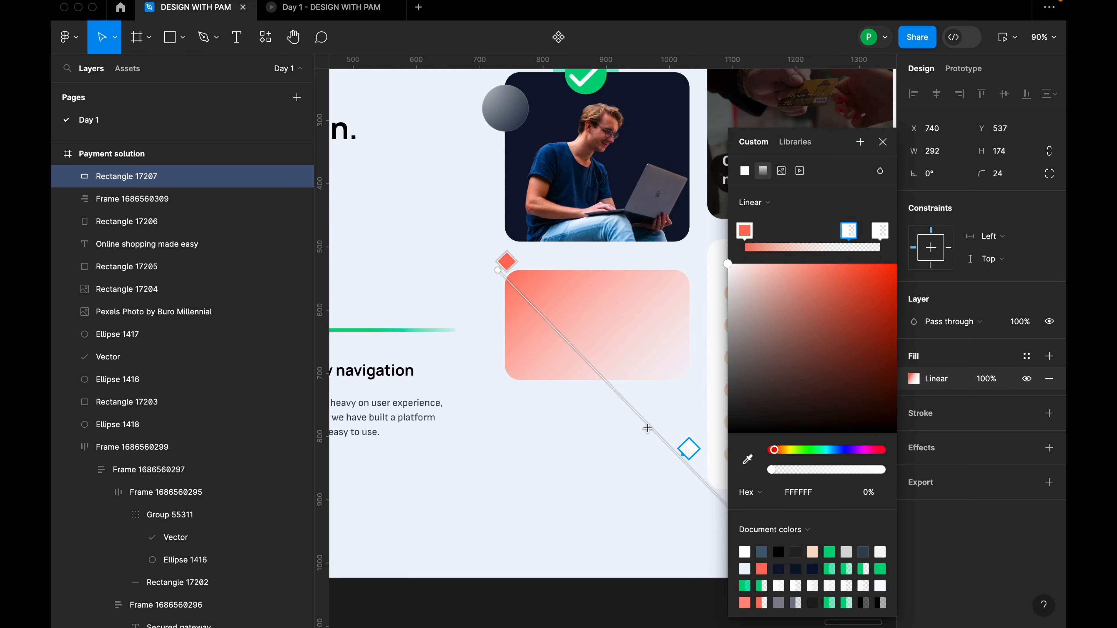
pyautogui.moveTo(828, 159); pyautogui.dragTo(978, 158)
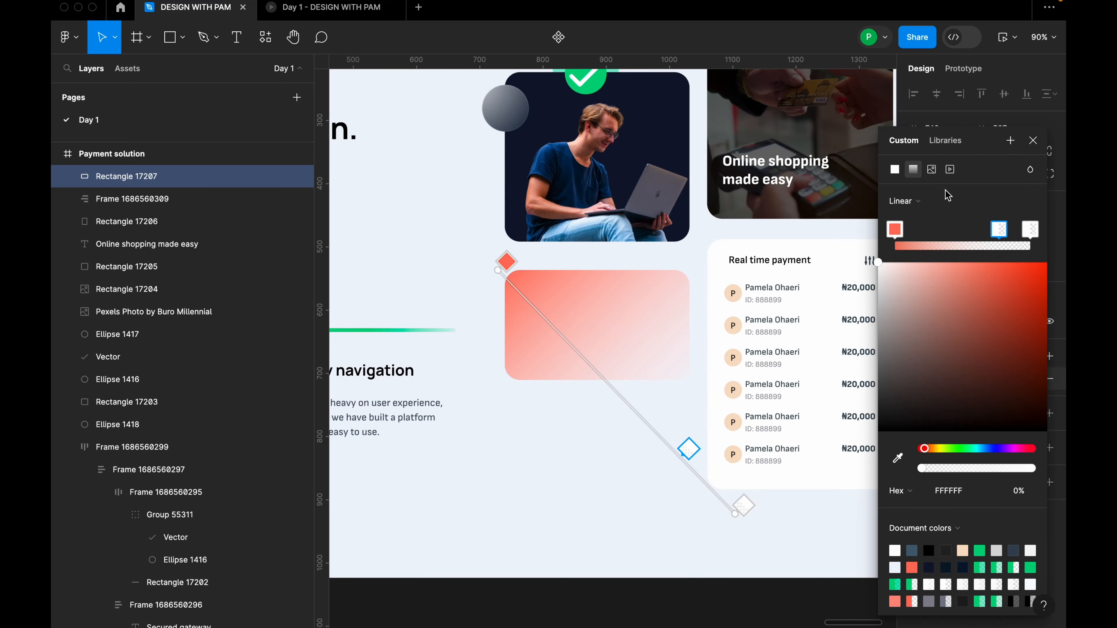
pyautogui.scroll(5, 695, 422)
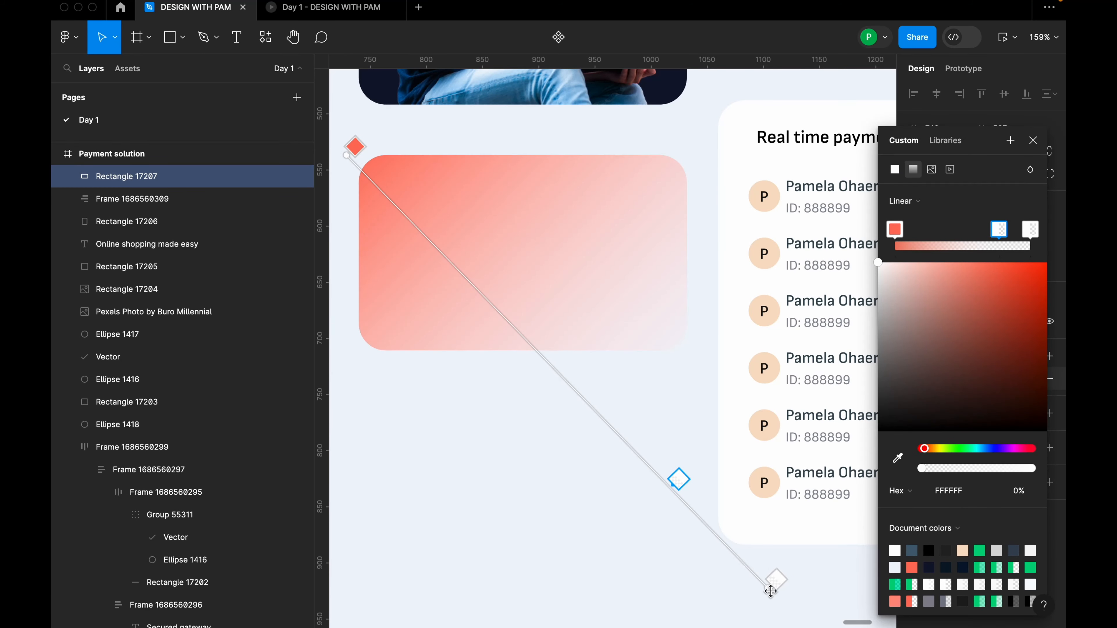
pyautogui.moveTo(772, 590); pyautogui.dragTo(849, 567)
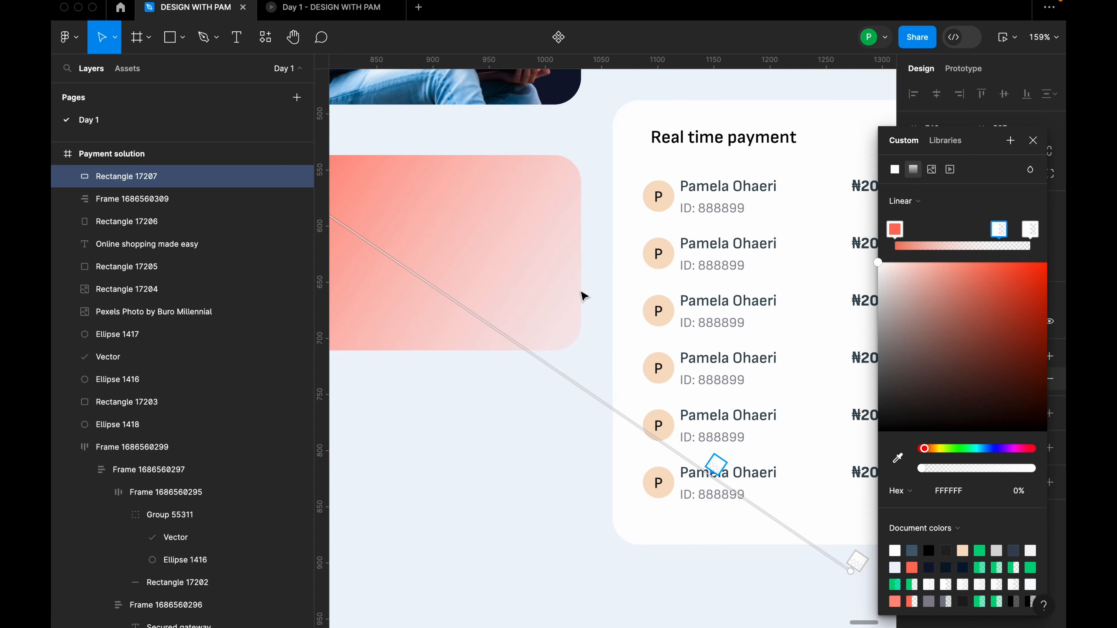
pyautogui.scroll(-3, 581, 294)
pyautogui.scroll(-1, 581, 308)
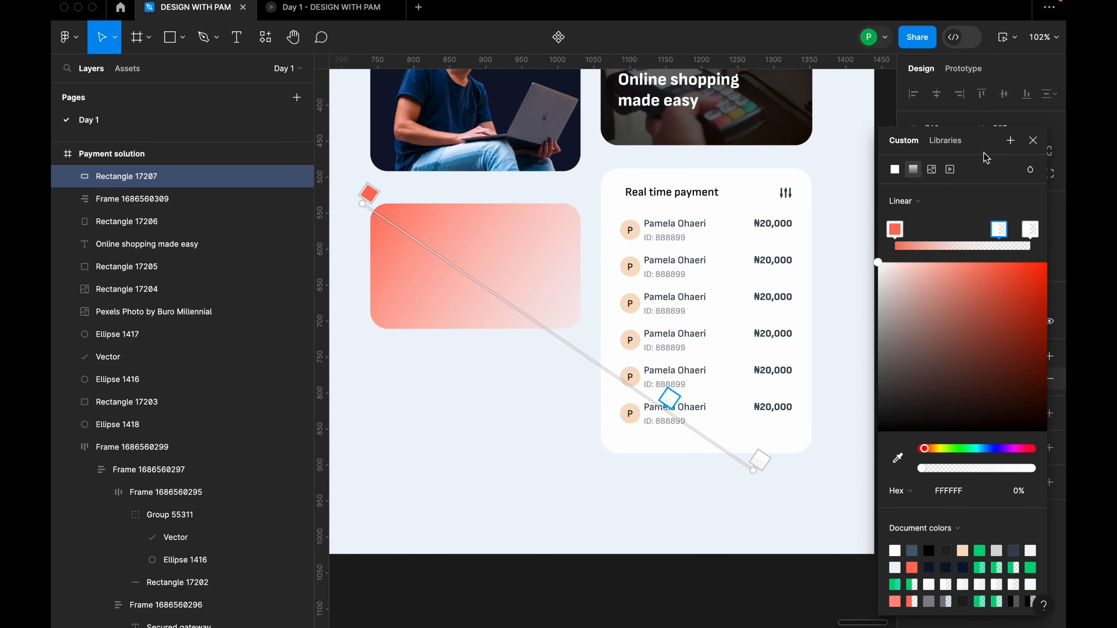
pyautogui.moveTo(985, 158); pyautogui.dragTo(896, 131)
pyautogui.click(806, 203)
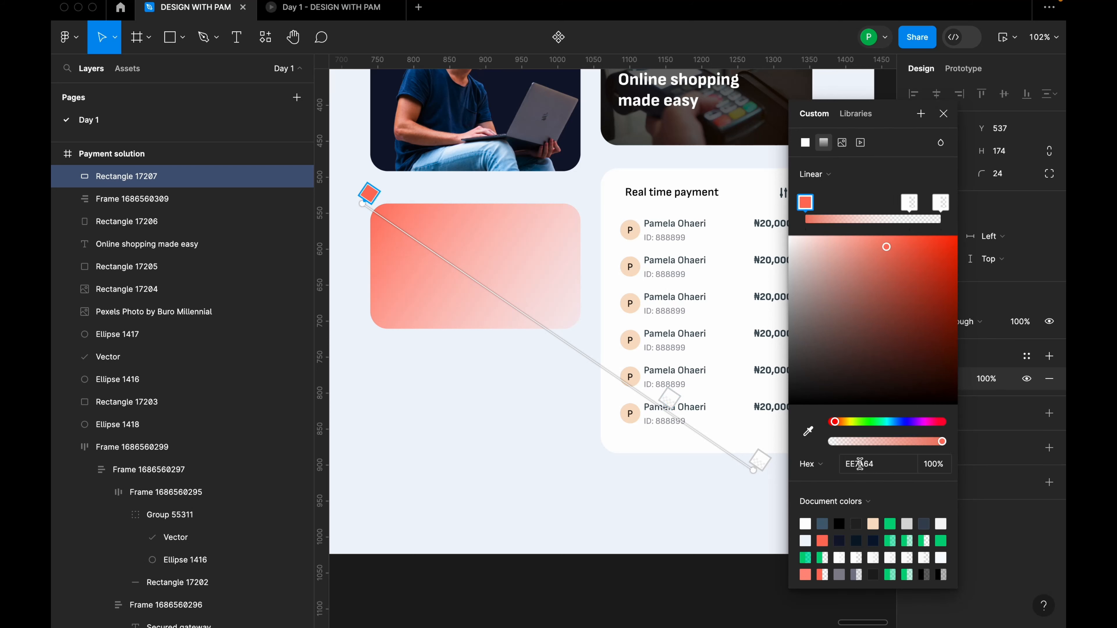
pyautogui.click(909, 203)
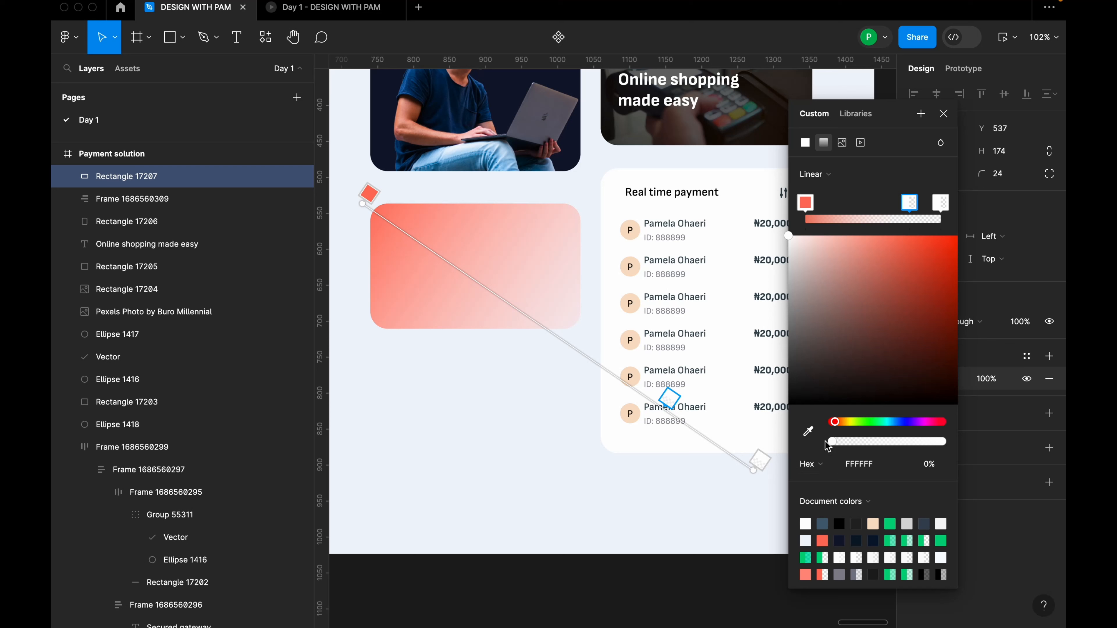
pyautogui.click(941, 204)
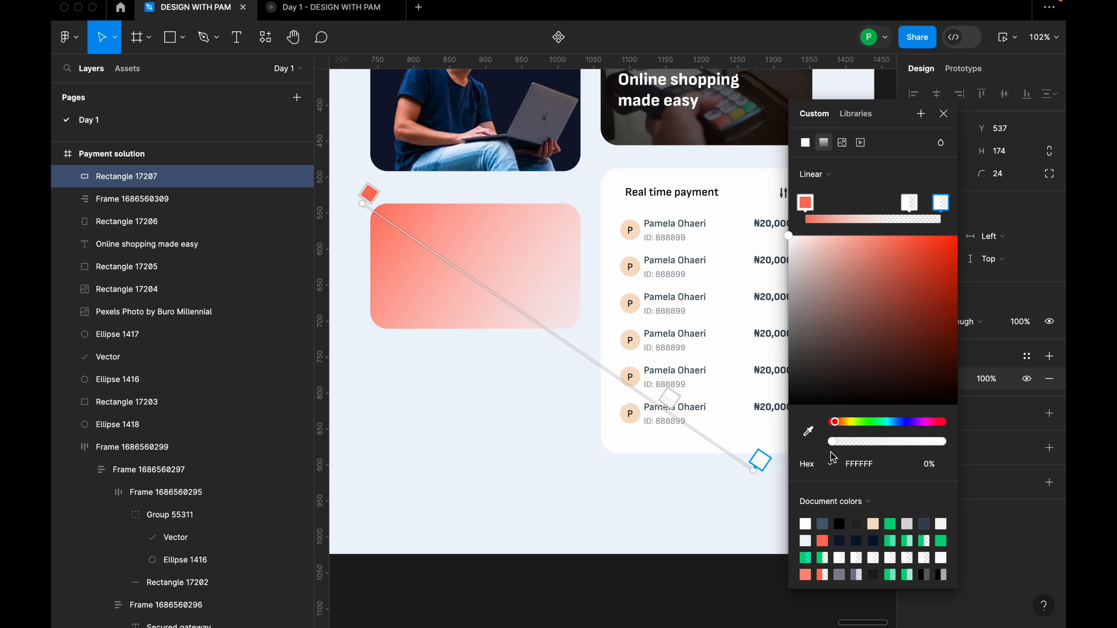
# Close the gradient picker, deselect the card, and zoom out to compare with Desktop - 36.
pyautogui.click(941, 115)
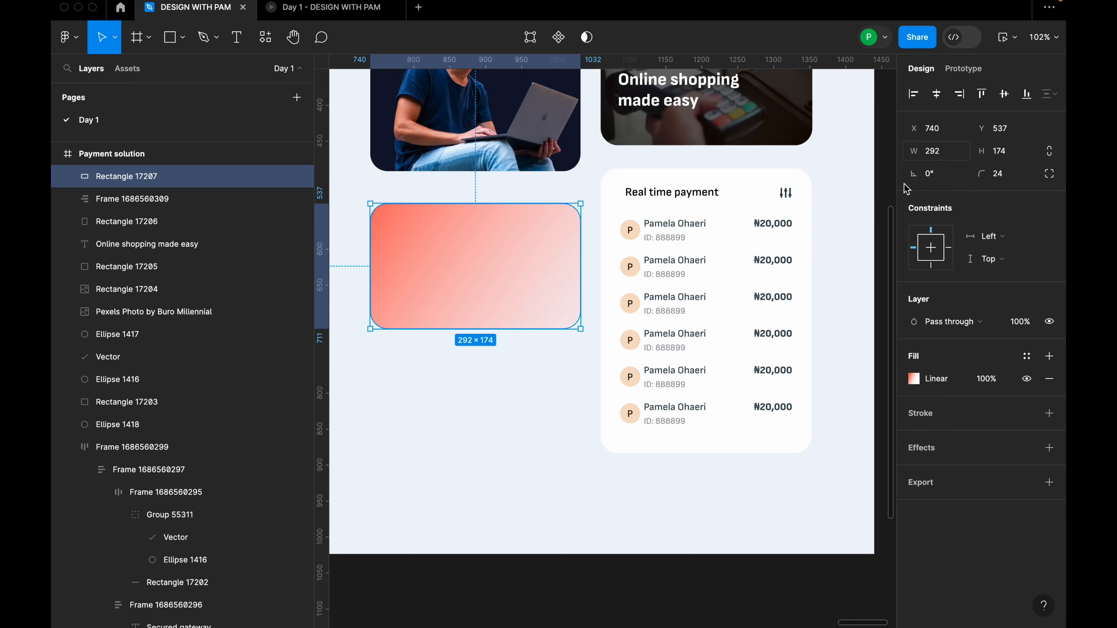
pyautogui.scroll(-5, 830, 359)
pyautogui.click(619, 437)
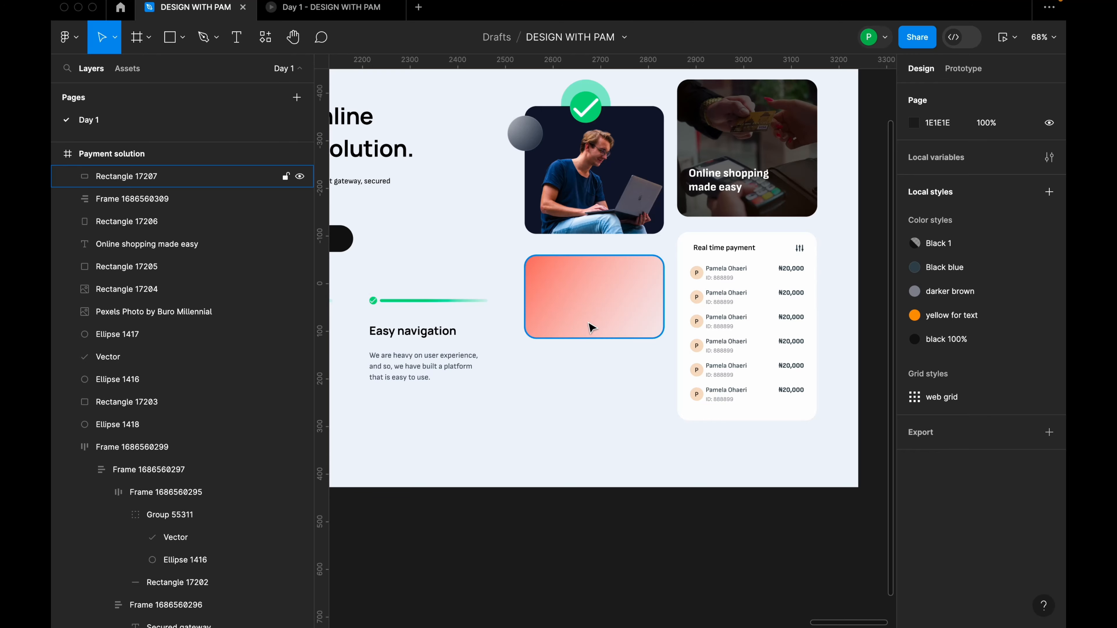
pyautogui.scroll(-5, 592, 328)
pyautogui.scroll(5, 461, 350)
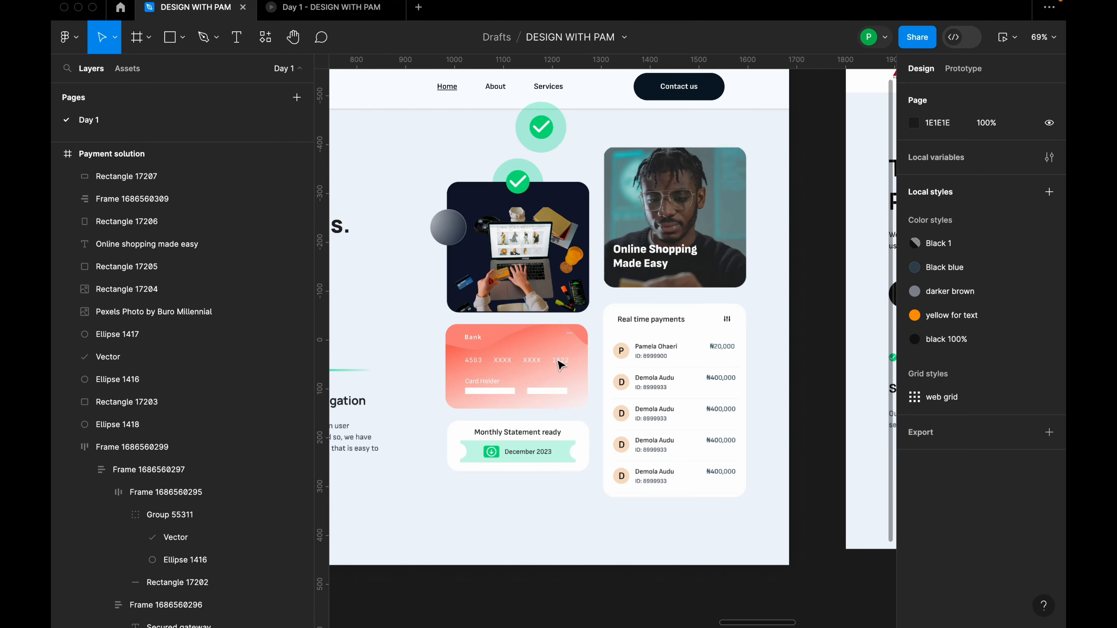
pyautogui.scroll(-10, 433, 379)
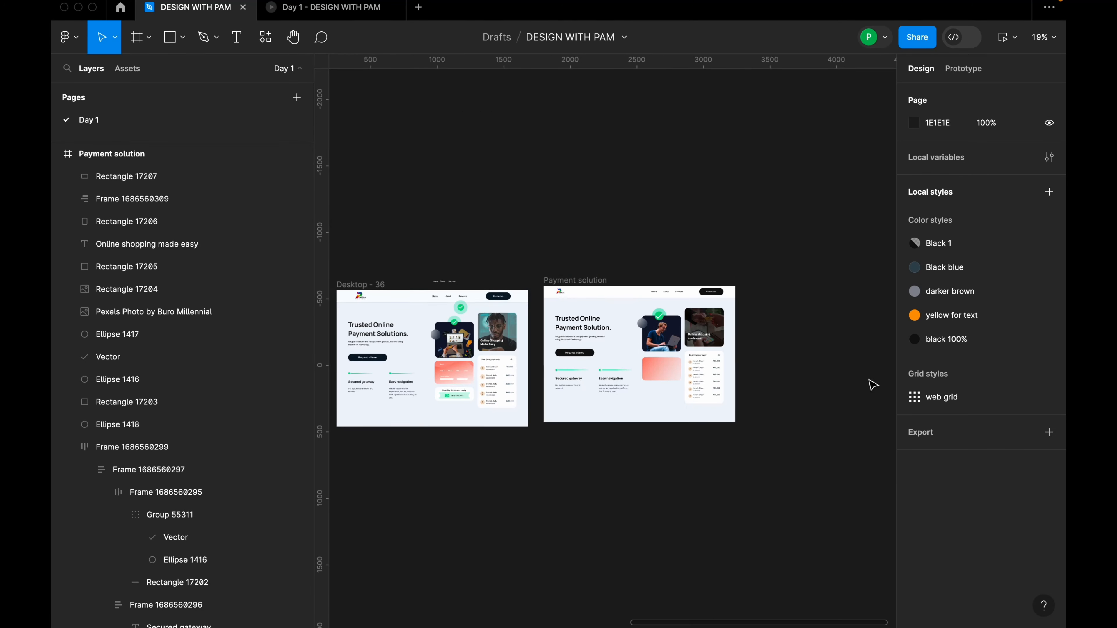
pyautogui.scroll(7, 666, 370)
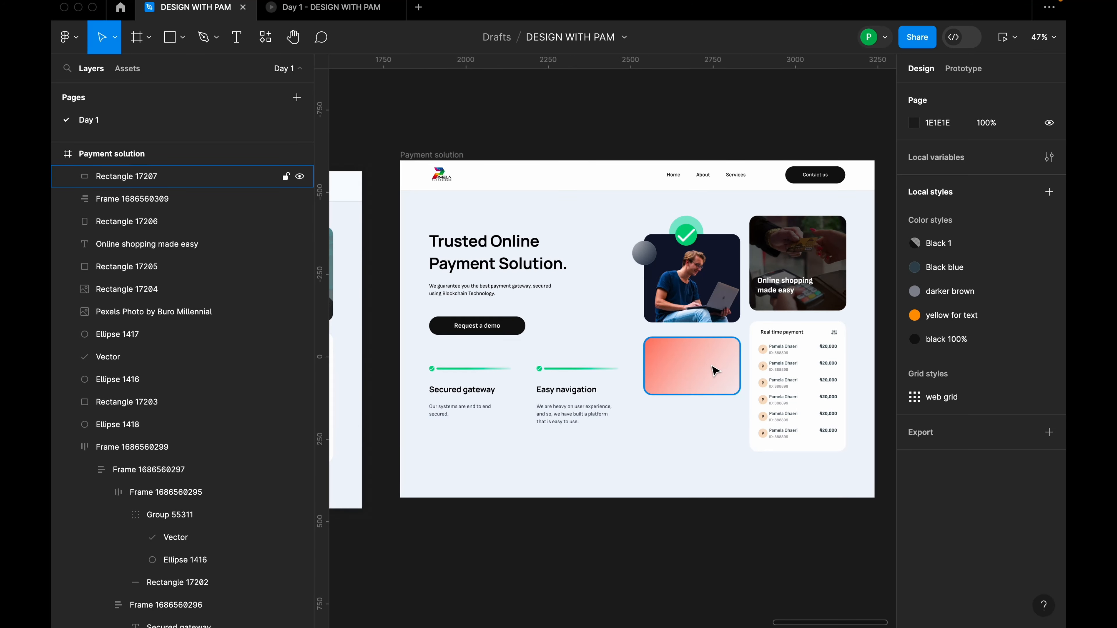
# Add a 'Bank' text label and position it at the coral card's top-left.
pyautogui.scroll(3, 702, 352)
pyautogui.press('t')
pyautogui.click(642, 358)
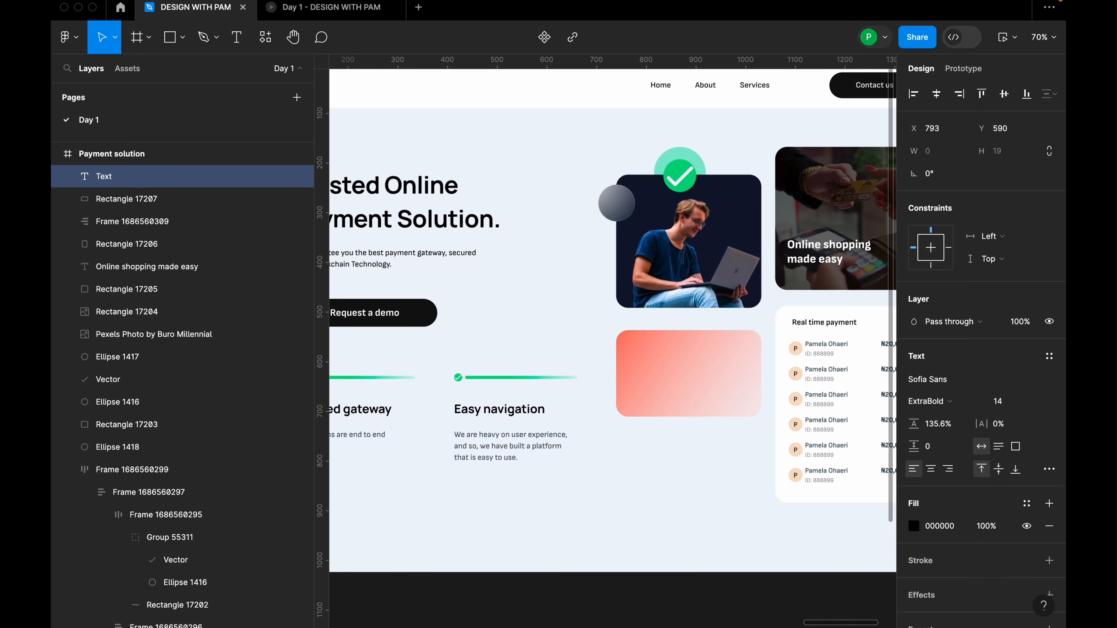
pyautogui.write('Bank')
pyautogui.press('Escape')
pyautogui.scroll(5, 690, 387)
pyautogui.moveTo(579, 333); pyautogui.dragTo(551, 281)
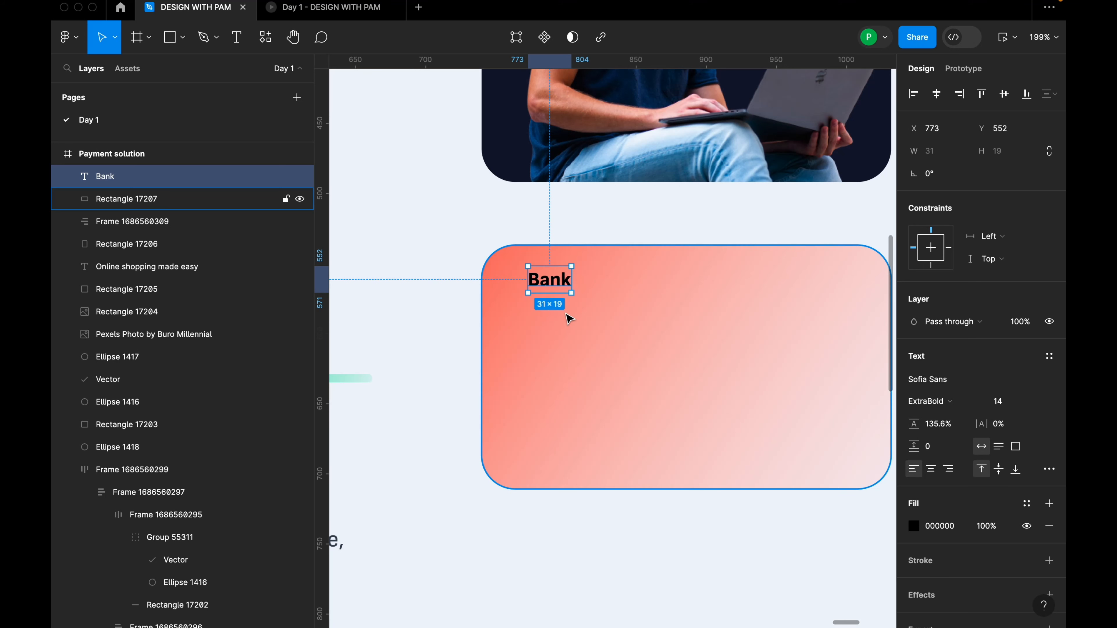
pyautogui.press('Down')
pyautogui.press('Down')
pyautogui.press('Down')
pyautogui.press('Down')
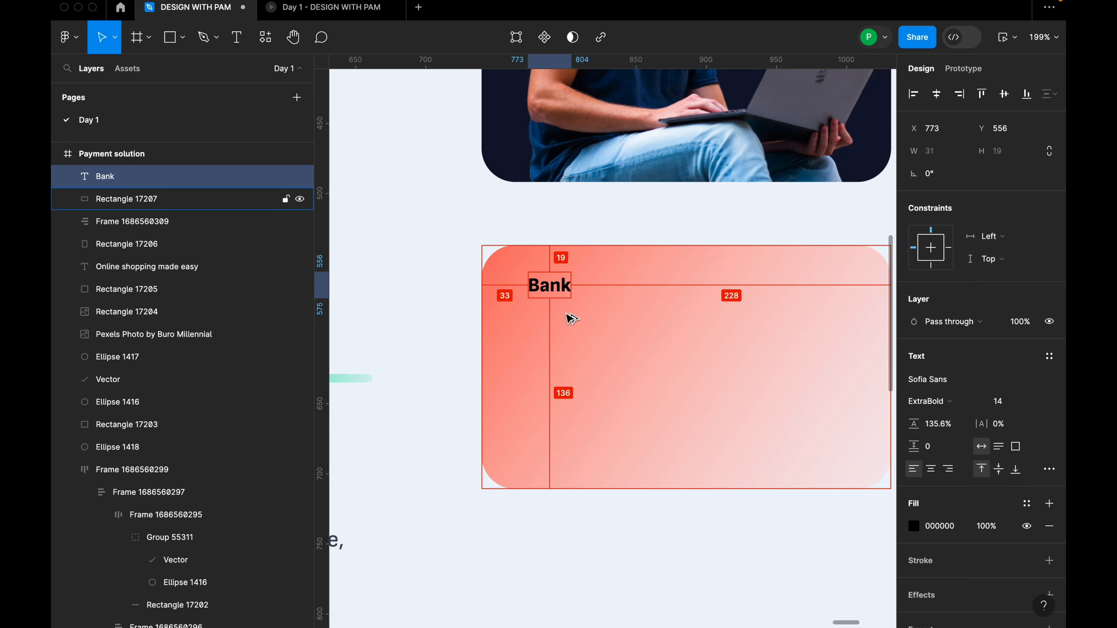
pyautogui.press('Down')
pyautogui.press('Down')
pyautogui.press('Down')
pyautogui.press('Down')
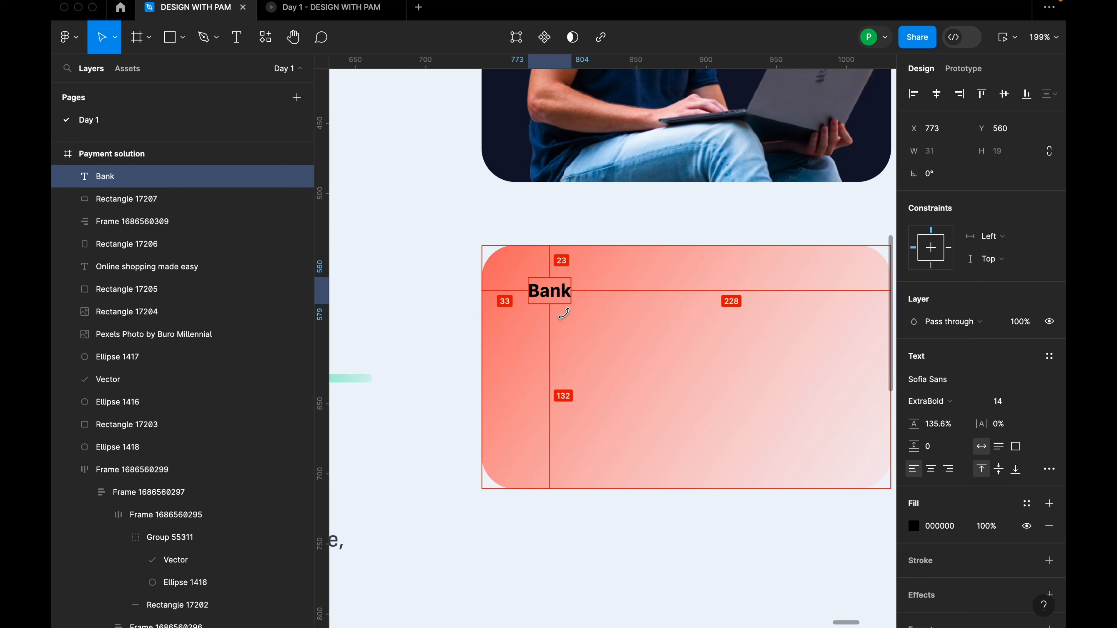
pyautogui.press('Down')
pyautogui.press('Down')
pyautogui.press('Up')
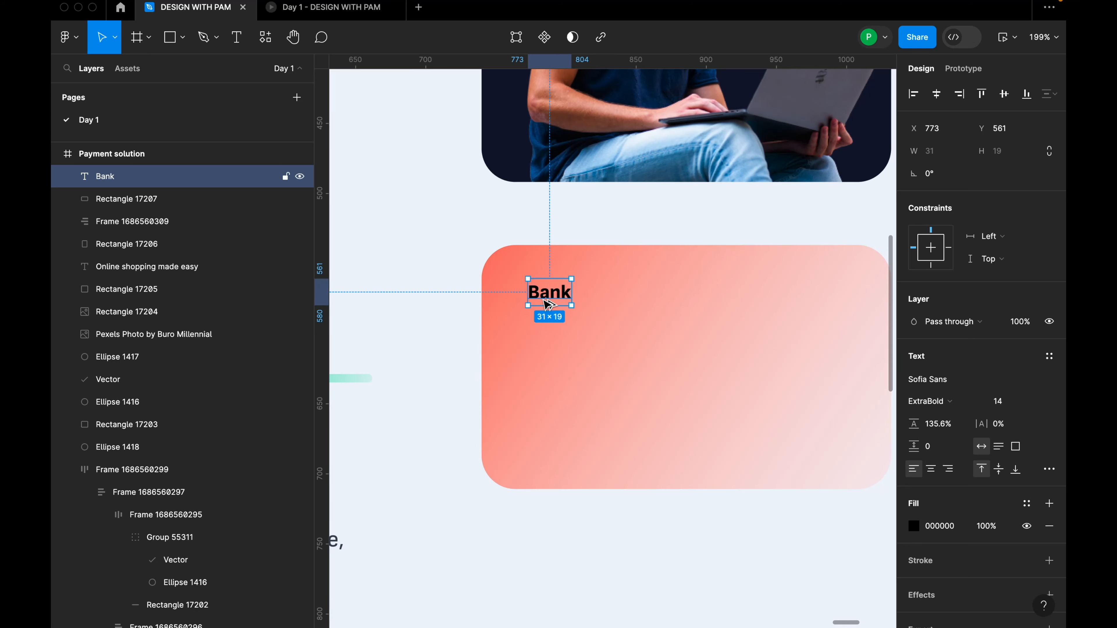
pyautogui.press('Left')
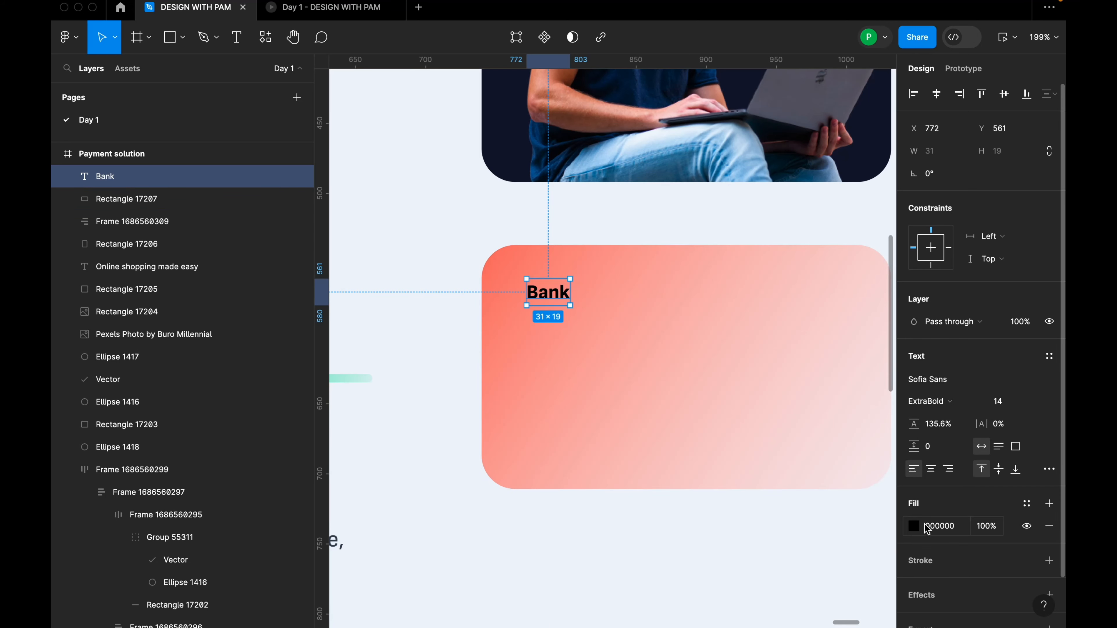
# Make the Bank label white and Bold, then drag a duplicate lower on the card.
pyautogui.click(914, 526)
pyautogui.moveTo(742, 298); pyautogui.dragTo(706, 232)
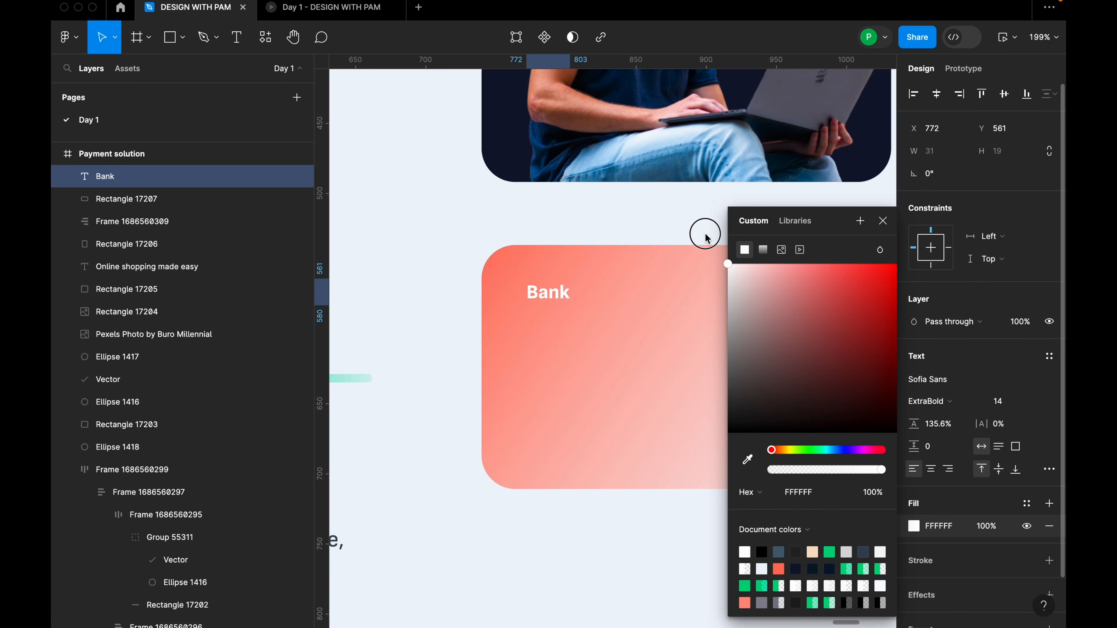
pyautogui.click(952, 403)
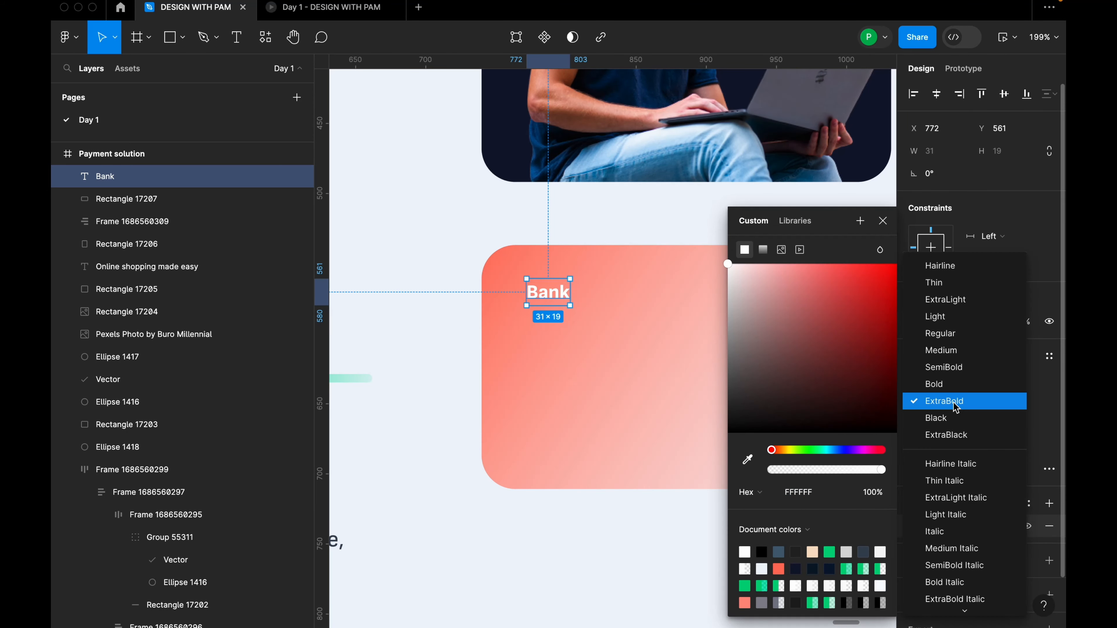
pyautogui.click(954, 385)
pyautogui.click(882, 221)
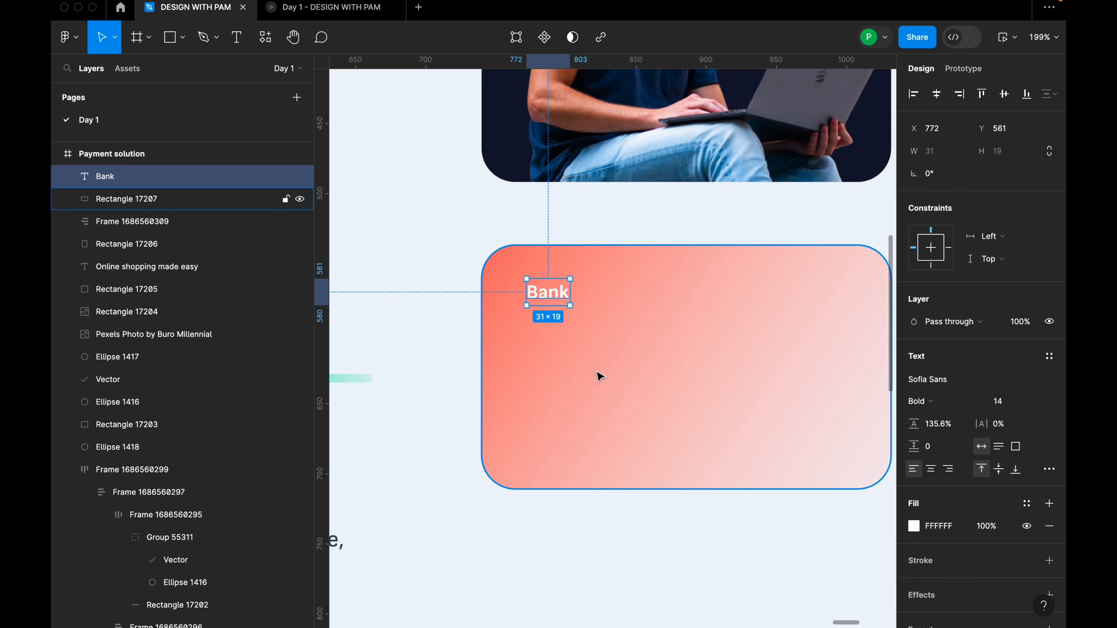
pyautogui.click(573, 336)
pyautogui.click(563, 298)
pyautogui.moveTo(563, 298); pyautogui.dragTo(561, 359)
# Turn the copied label into a number line and set it in Space Mono.
pyautogui.doubleClick(553, 357)
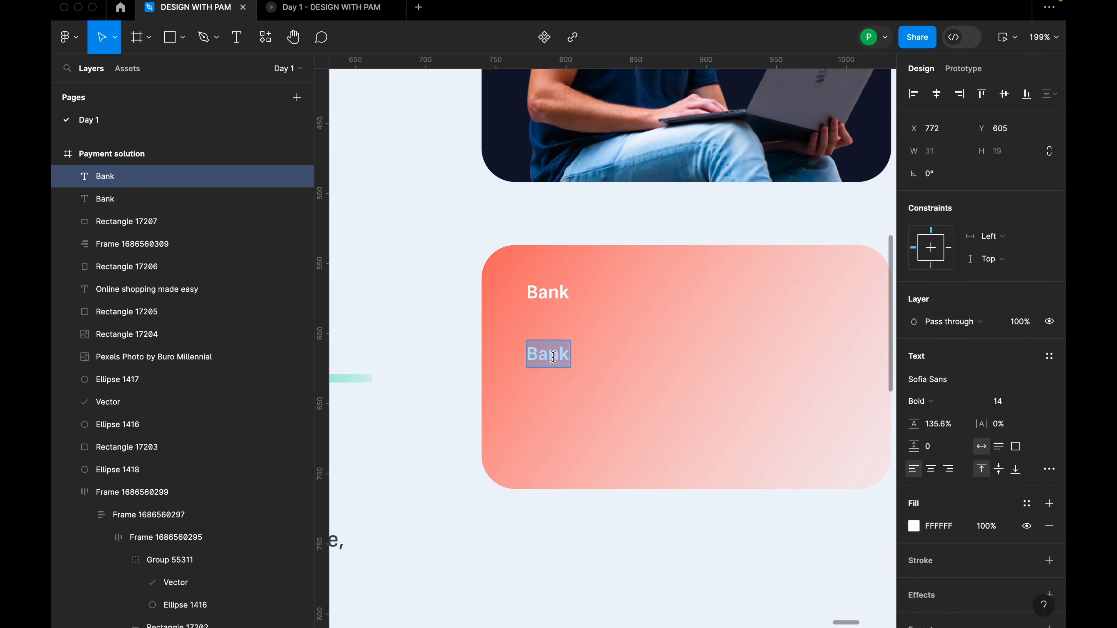
pyautogui.write('4444')
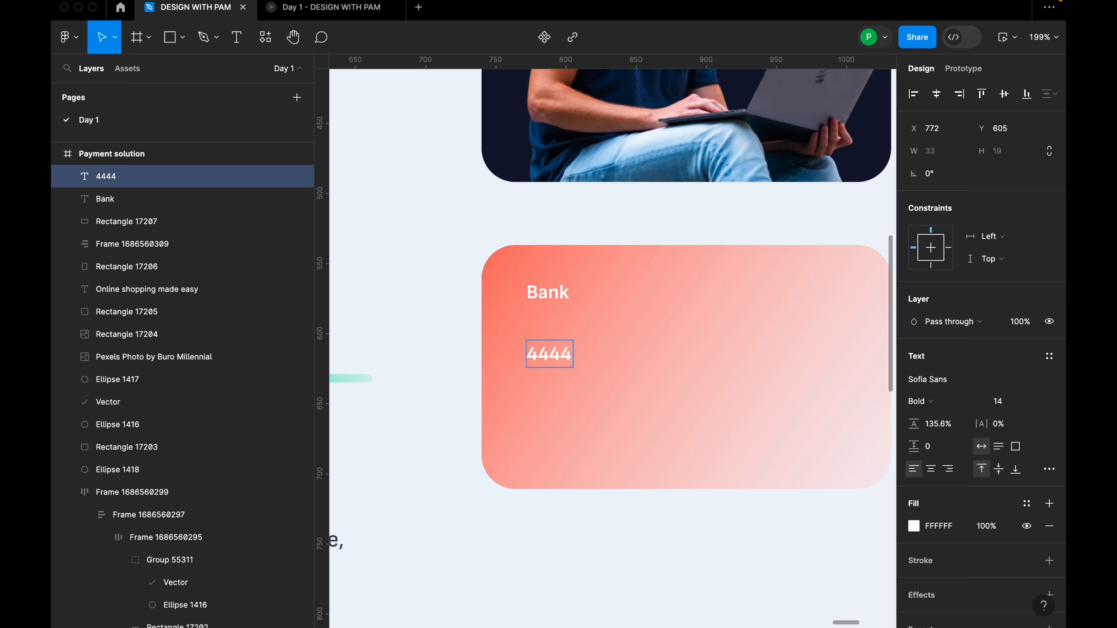
pyautogui.press('Escape')
pyautogui.click(965, 380)
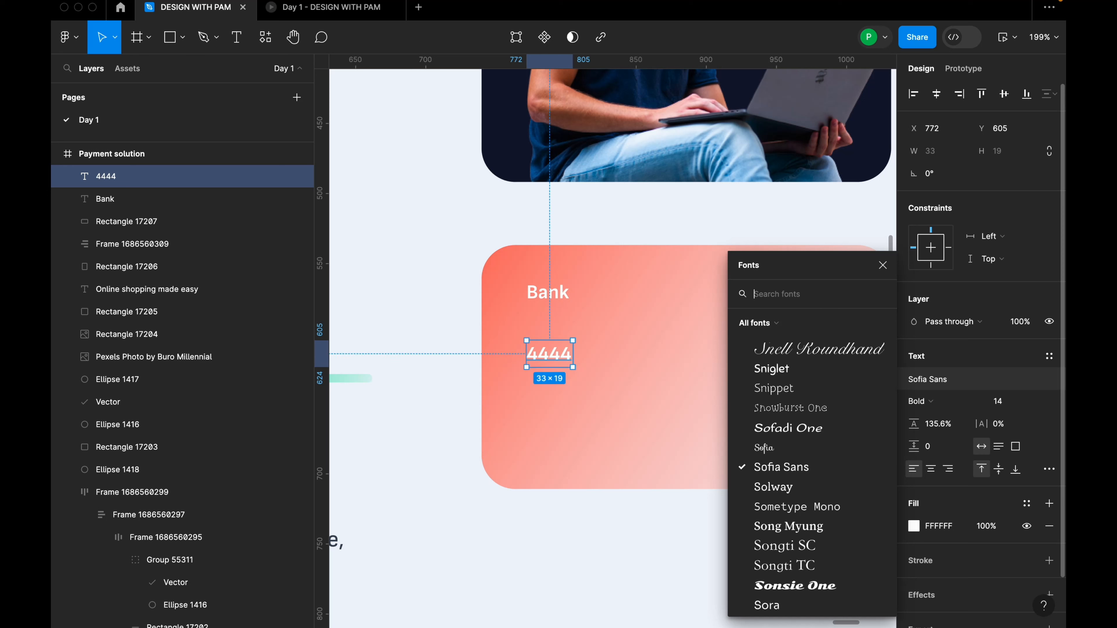
pyautogui.write('spac')
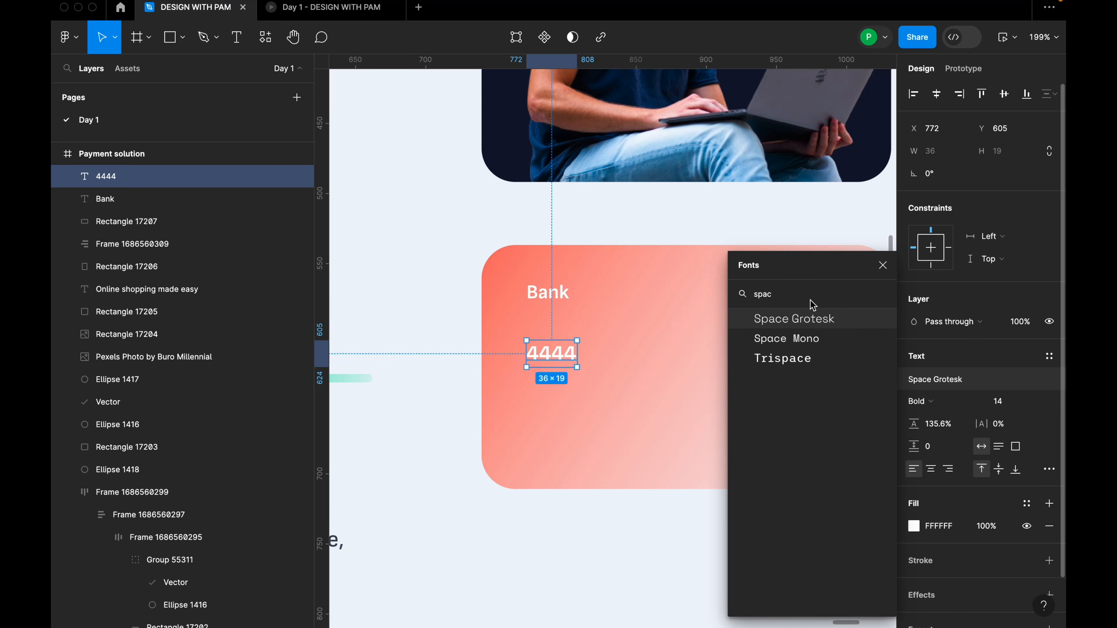
pyautogui.click(790, 345)
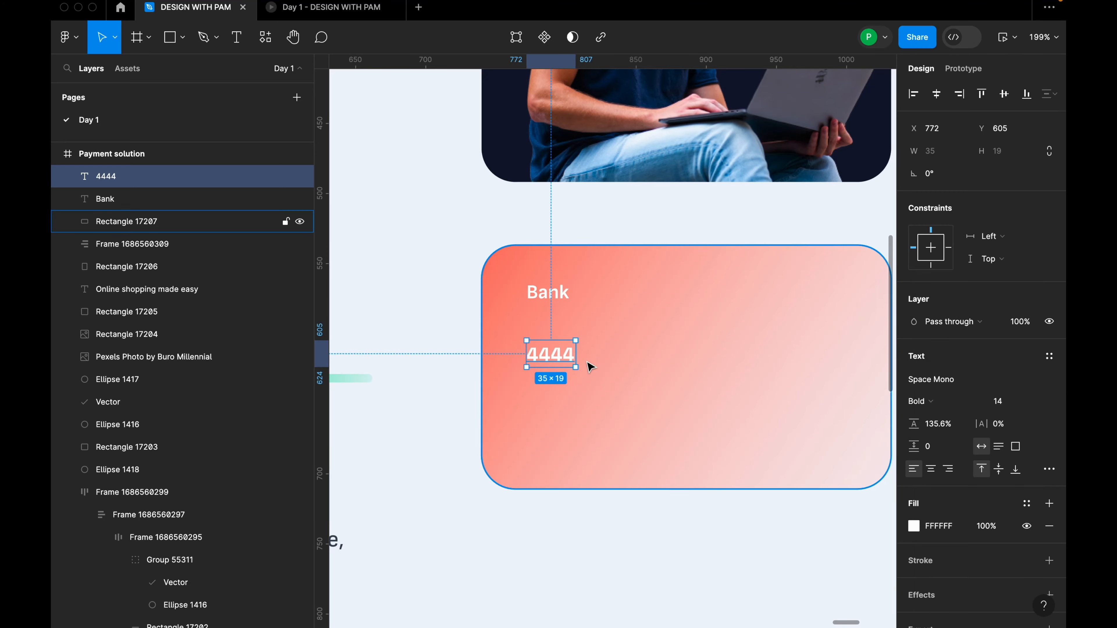
# Replace the digits with the masked 9999 number and place a copy of the line below.
pyautogui.scroll(-2, 588, 366)
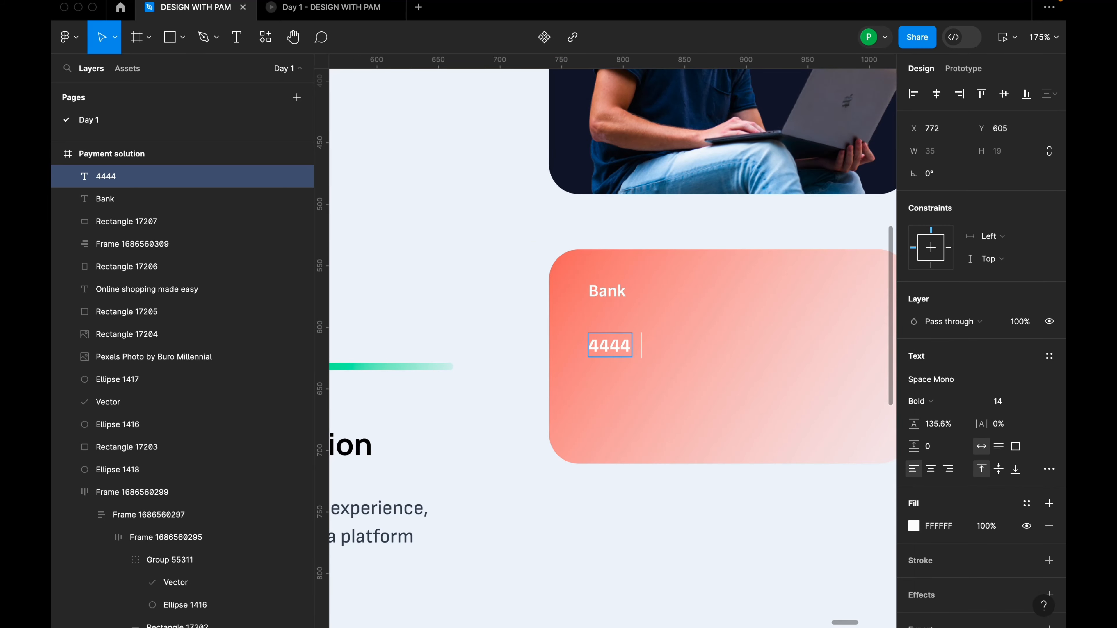
pyautogui.doubleClick(609, 351)
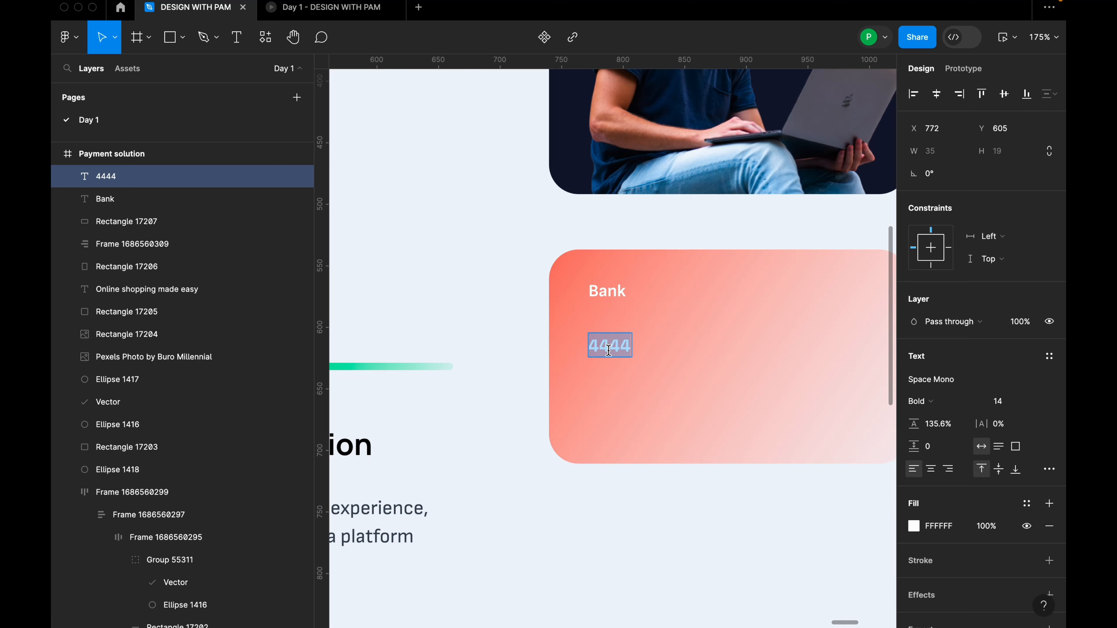
pyautogui.write('9999 ***** 00000 ****')
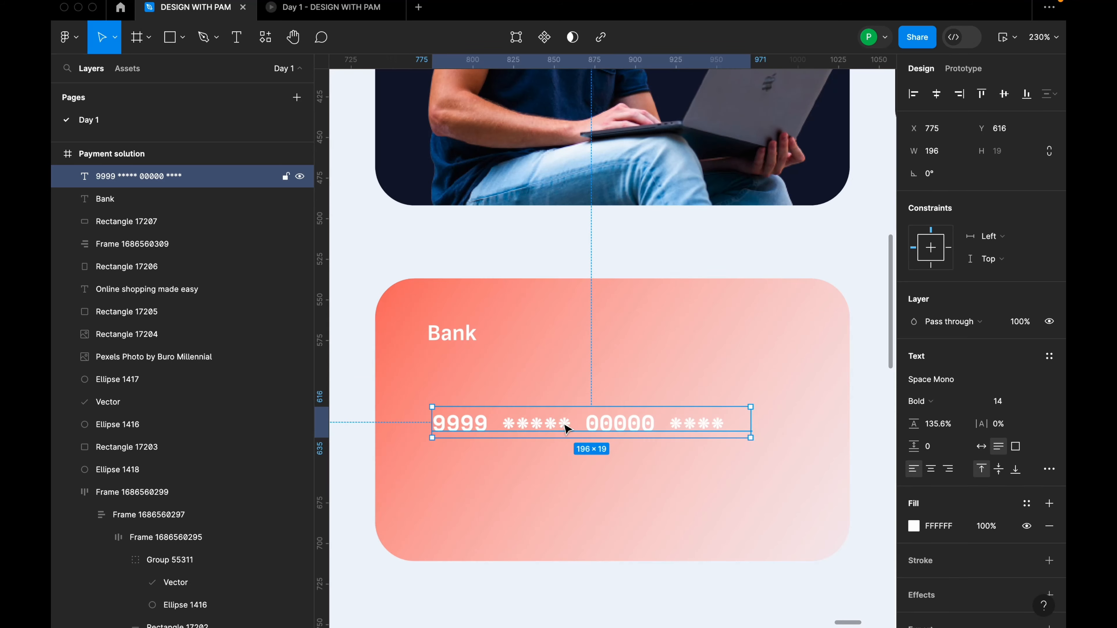
pyautogui.moveTo(567, 427); pyautogui.dragTo(556, 478)
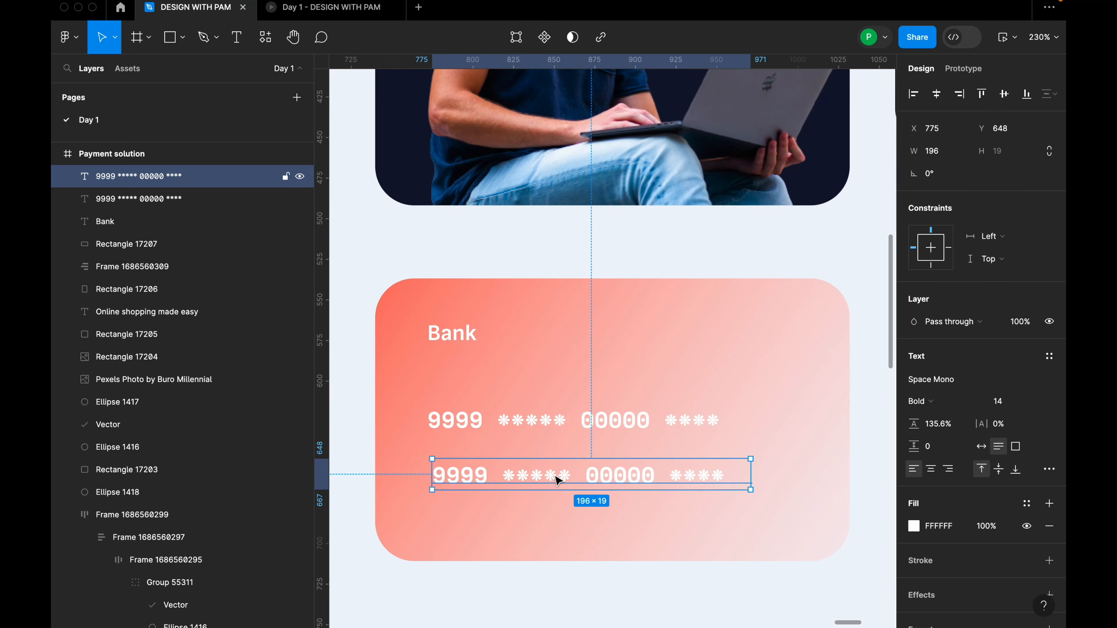
# Change the lower copy to 'Card holders name' in Sofia Sans and fit its box on one line.
pyautogui.doubleClick(555, 472)
pyautogui.write('Card')
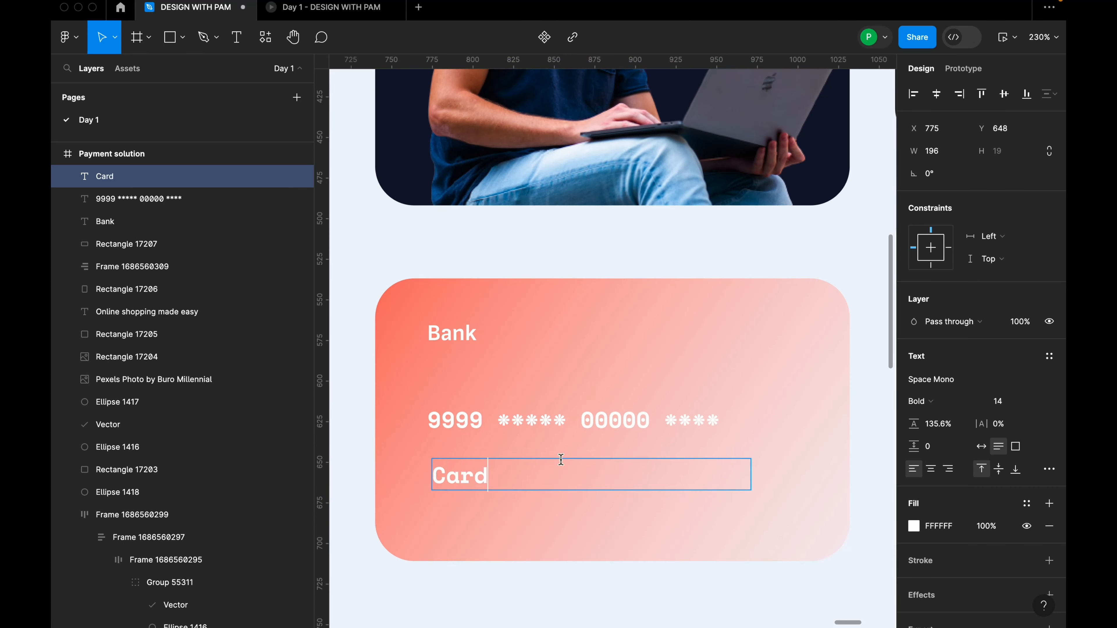
pyautogui.write(' holder')
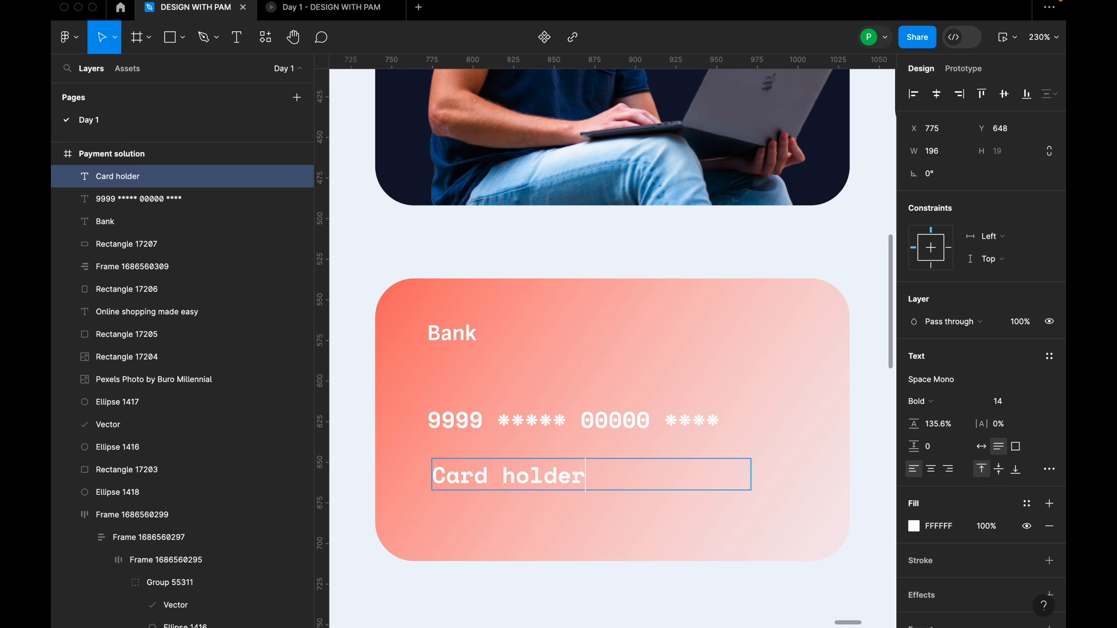
pyautogui.write('s name')
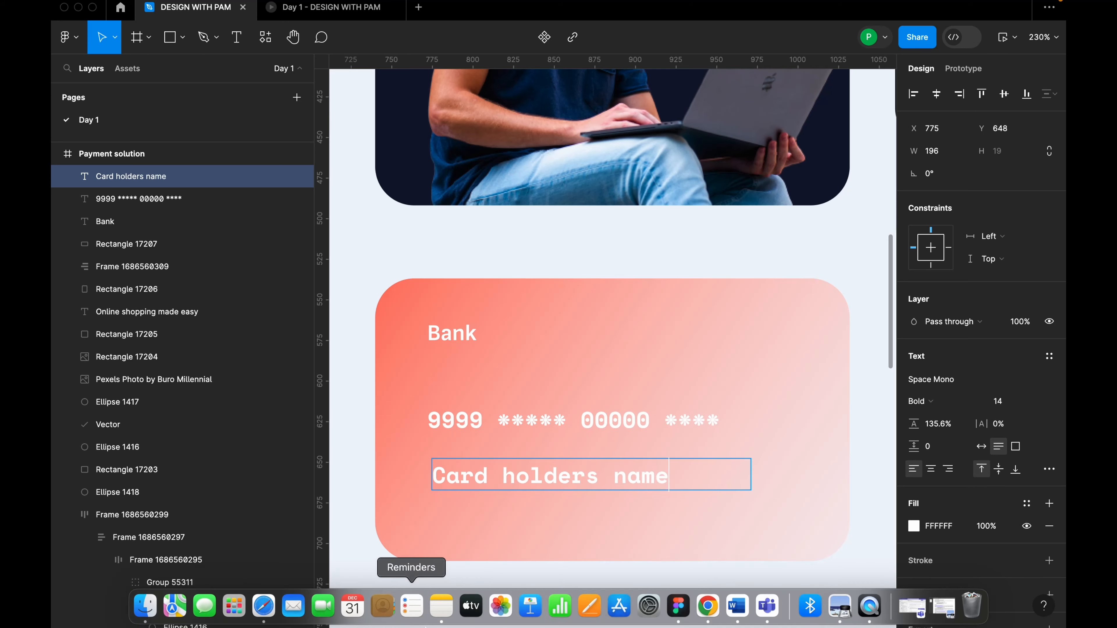
pyautogui.press('Escape')
pyautogui.moveTo(752, 475); pyautogui.dragTo(687, 474)
pyautogui.click(960, 375)
pyautogui.write('sof')
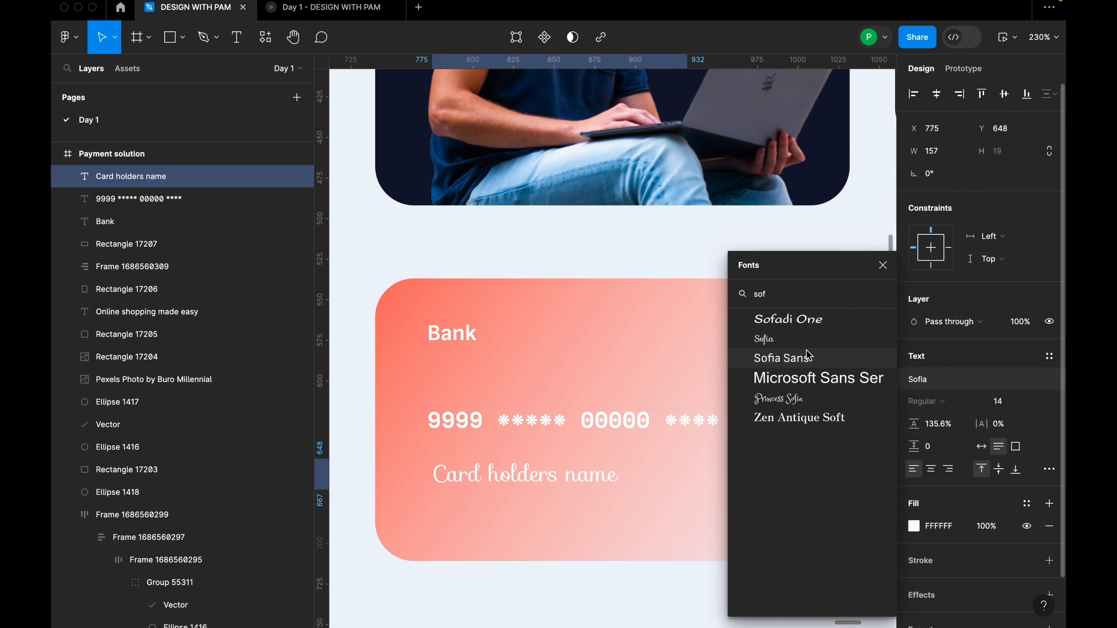
pyautogui.click(781, 358)
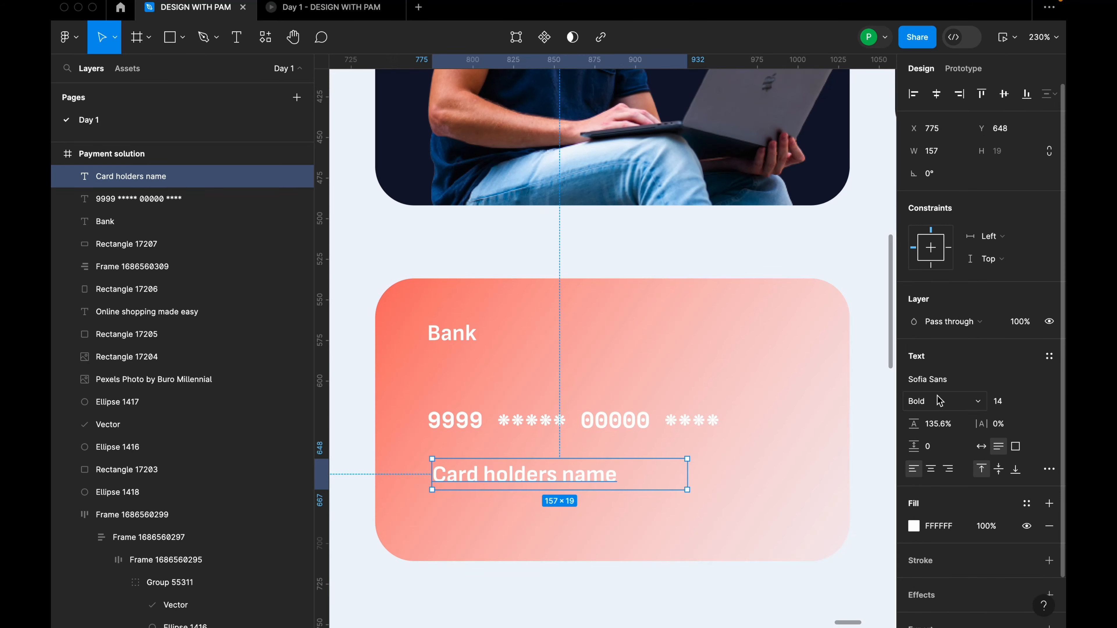
pyautogui.moveTo(612, 470); pyautogui.dragTo(624, 471)
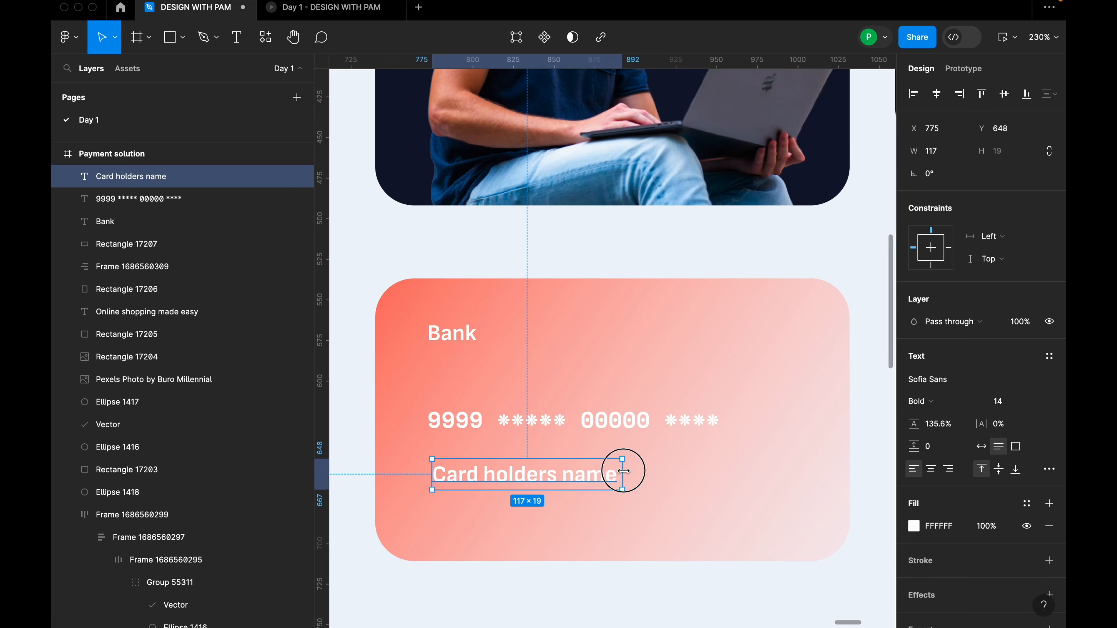
# Delete the word 'name' so the label reads 'Card holders'.
pyautogui.scroll(-10, 760, 462)
pyautogui.scroll(10, 763, 464)
pyautogui.doubleClick(643, 375)
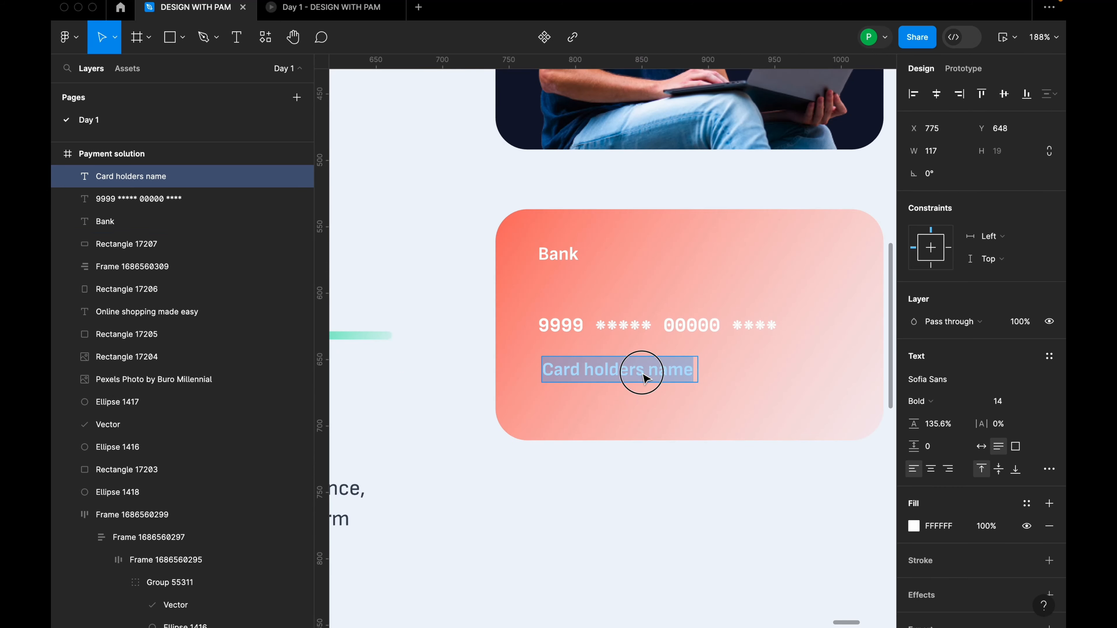
pyautogui.click(655, 373)
pyautogui.moveTo(653, 373)
pyautogui.mouseDown()
pyautogui.moveTo(696, 368)
pyautogui.moveTo(642, 364)
pyautogui.mouseUp()
pyautogui.press('BackSpace')
pyautogui.press('Escape')
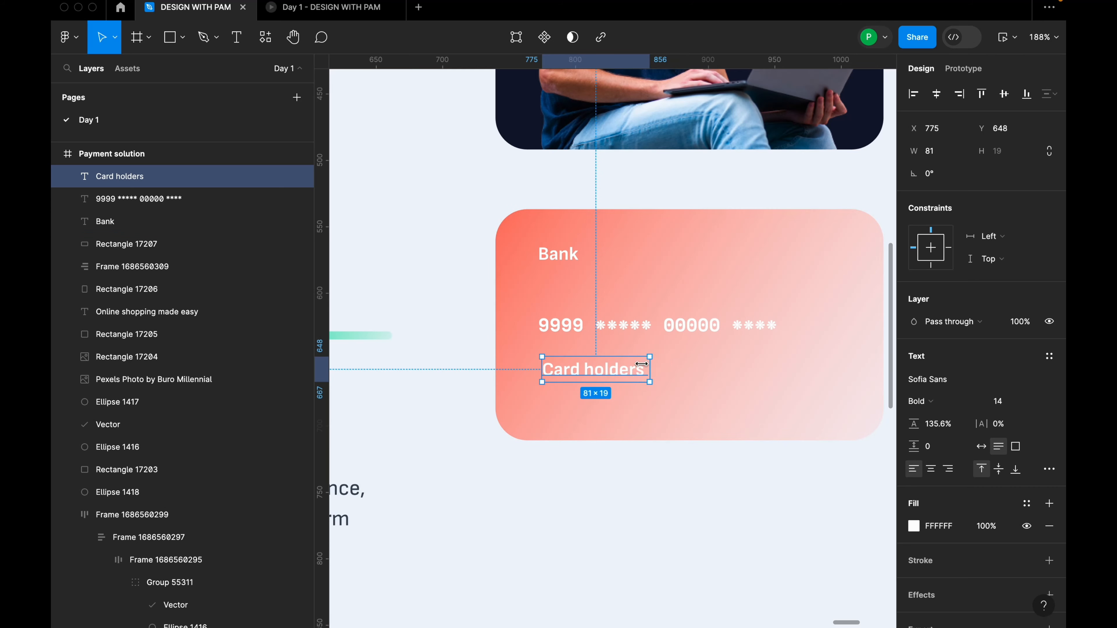
# Draw two placeholder bars beneath the Card holders label.
pyautogui.click(610, 401)
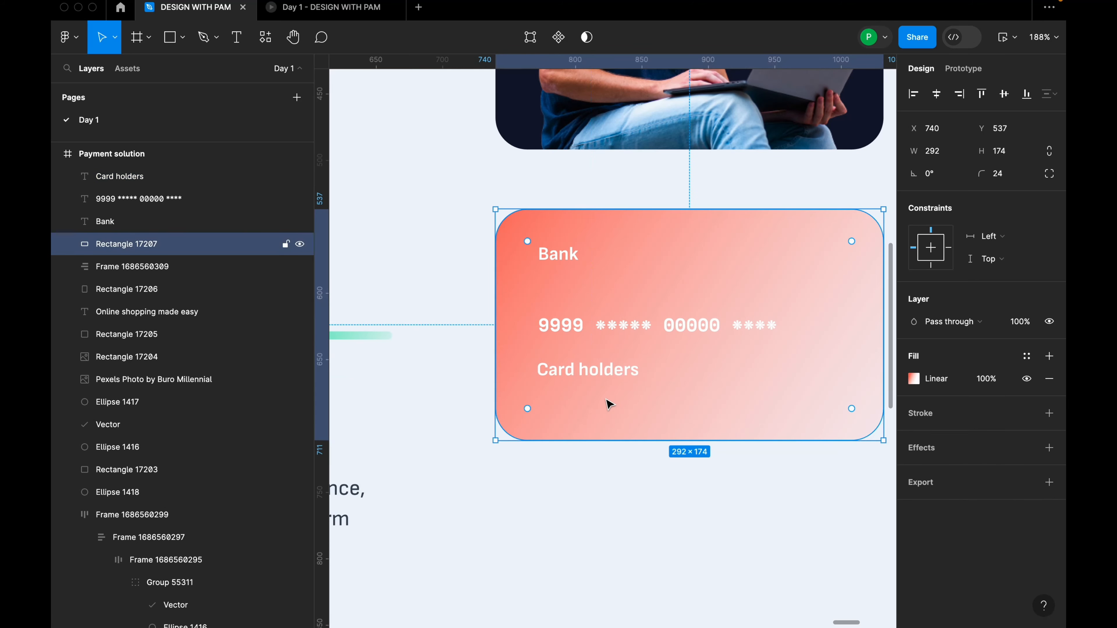
pyautogui.click(182, 37)
pyautogui.click(172, 73)
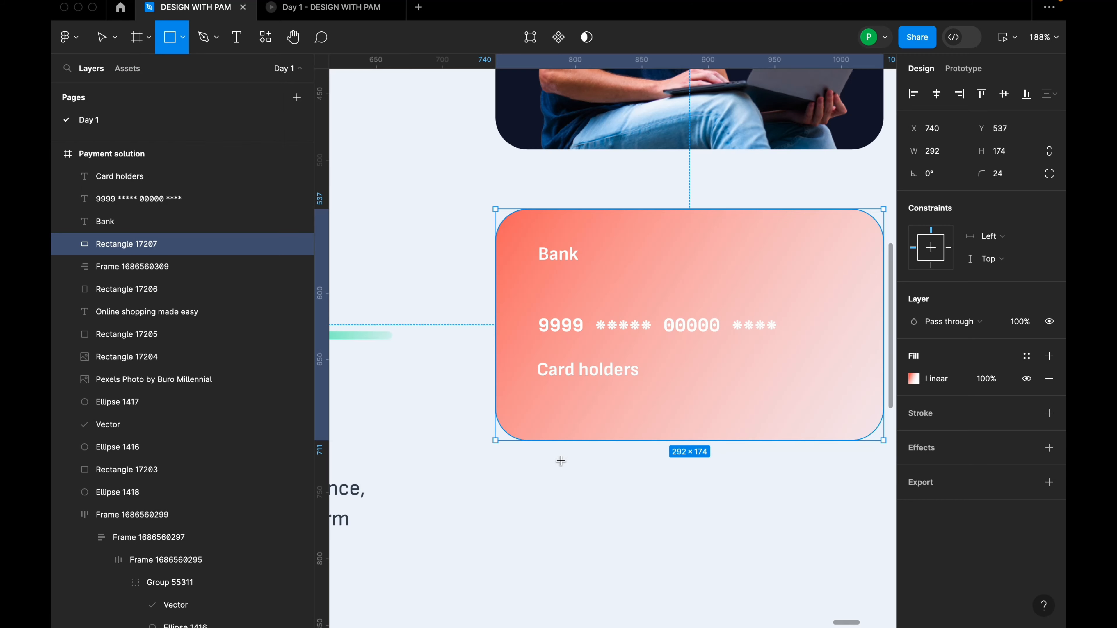
pyautogui.moveTo(544, 389)
pyautogui.mouseDown()
pyautogui.moveTo(676, 420)
pyautogui.moveTo(641, 404)
pyautogui.moveTo(799, 393)
pyautogui.mouseUp()
pyautogui.moveTo(767, 395); pyautogui.dragTo(765, 397)
# Move the card number closer to Bank and wrap both in an auto layout frame.
pyautogui.click(654, 323)
pyautogui.moveTo(654, 323); pyautogui.dragTo(647, 313)
pyautogui.keyDown('shift'); pyautogui.click(569, 250); pyautogui.keyUp('shift')
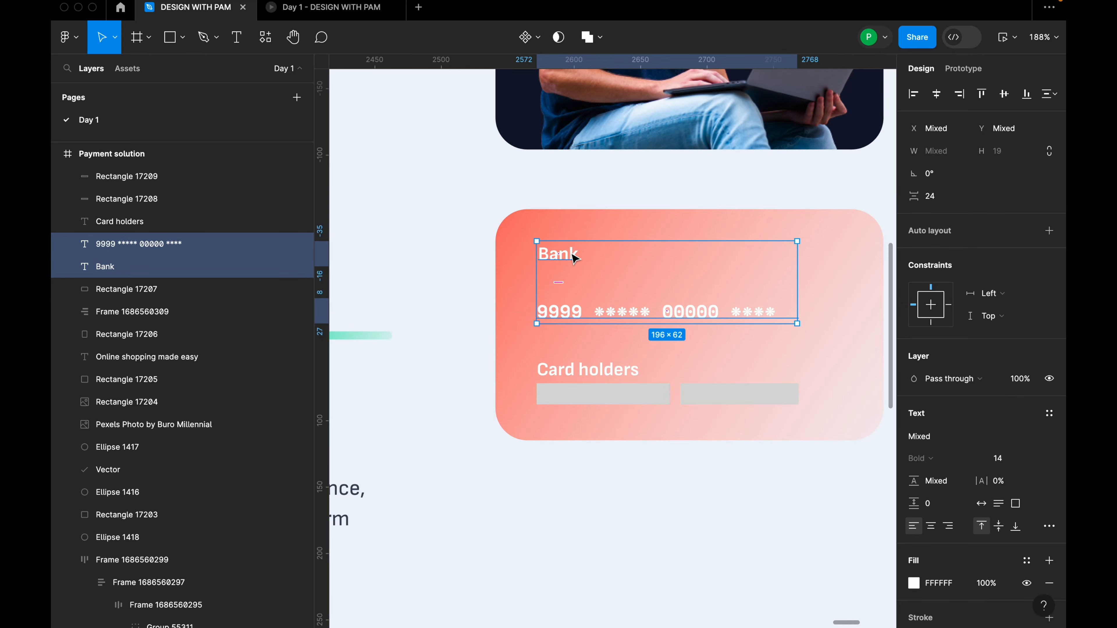
pyautogui.hotkey('shift', 'a')
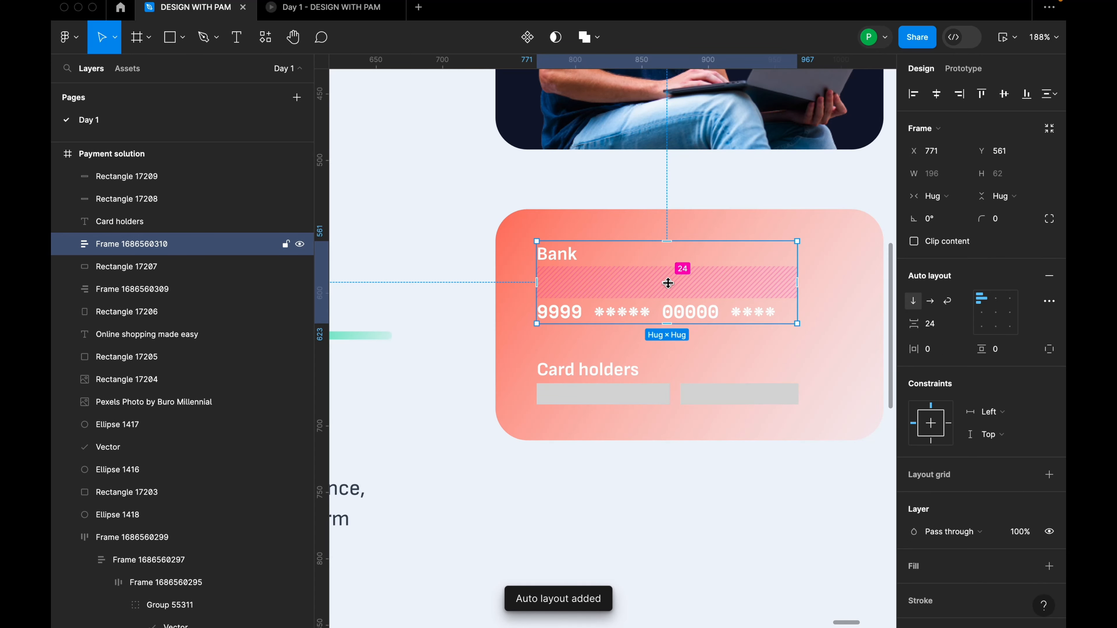
# Wrap Card holders and the first bar in auto layout with a 16 px gap.
pyautogui.click(602, 373)
pyautogui.keyDown('shift'); pyautogui.click(616, 391); pyautogui.keyUp('shift')
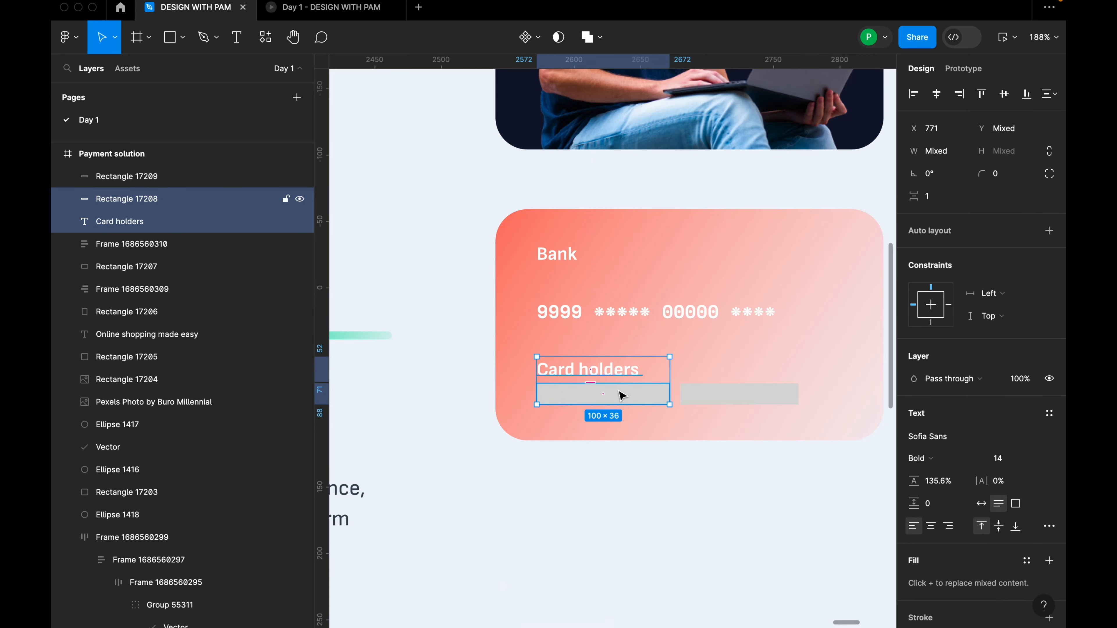
pyautogui.hotkey('shift', 'a')
pyautogui.click(948, 328)
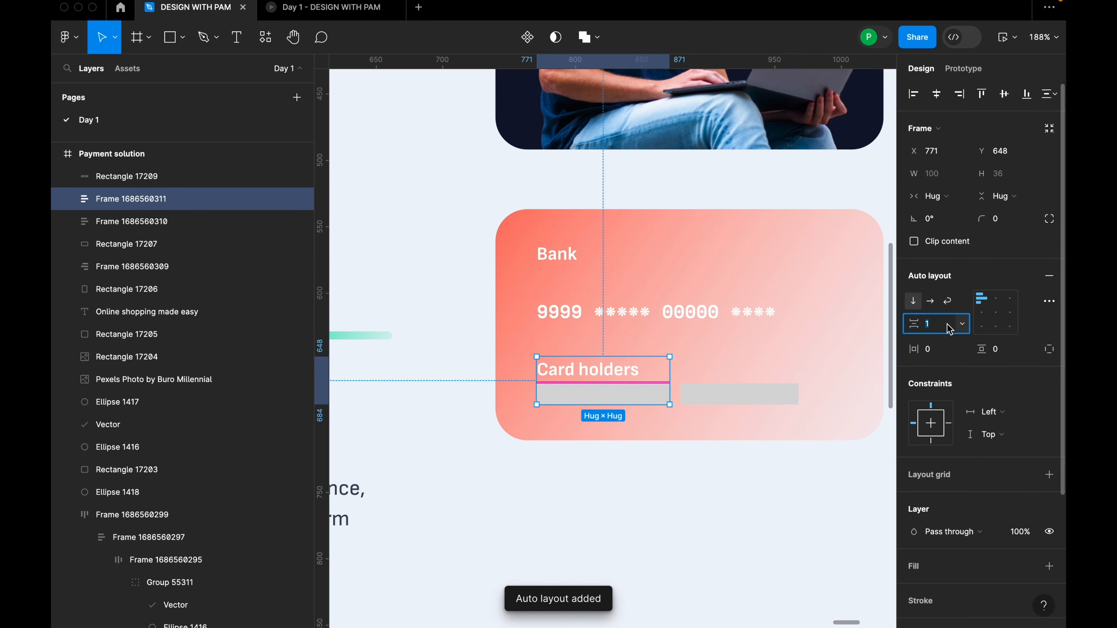
pyautogui.write('16')
pyautogui.press('Return')
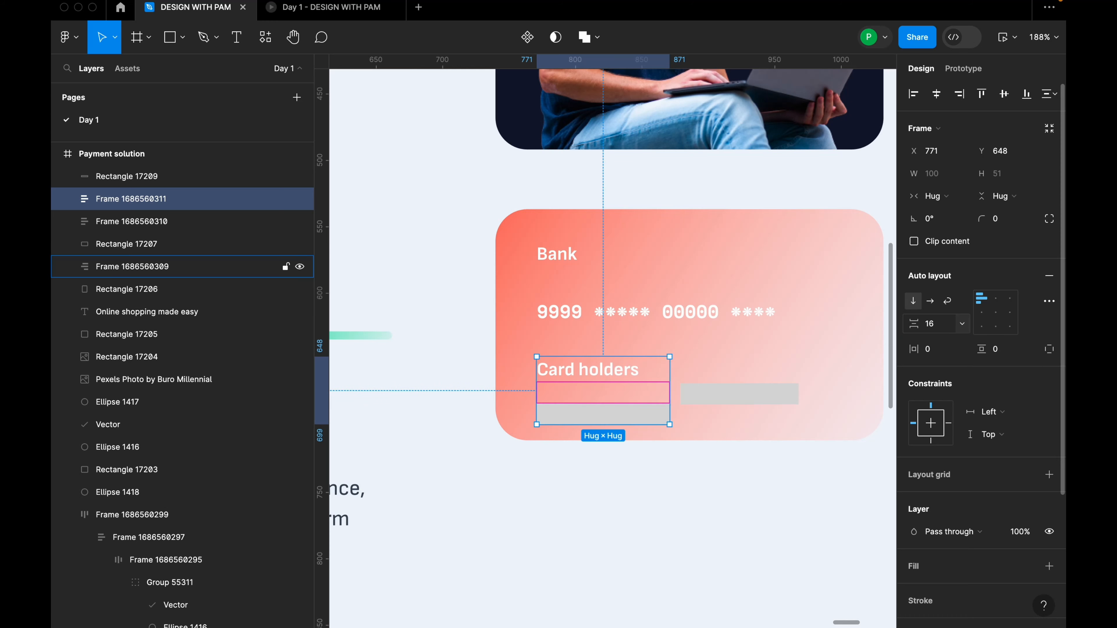
pyautogui.moveTo(642, 388); pyautogui.dragTo(639, 379)
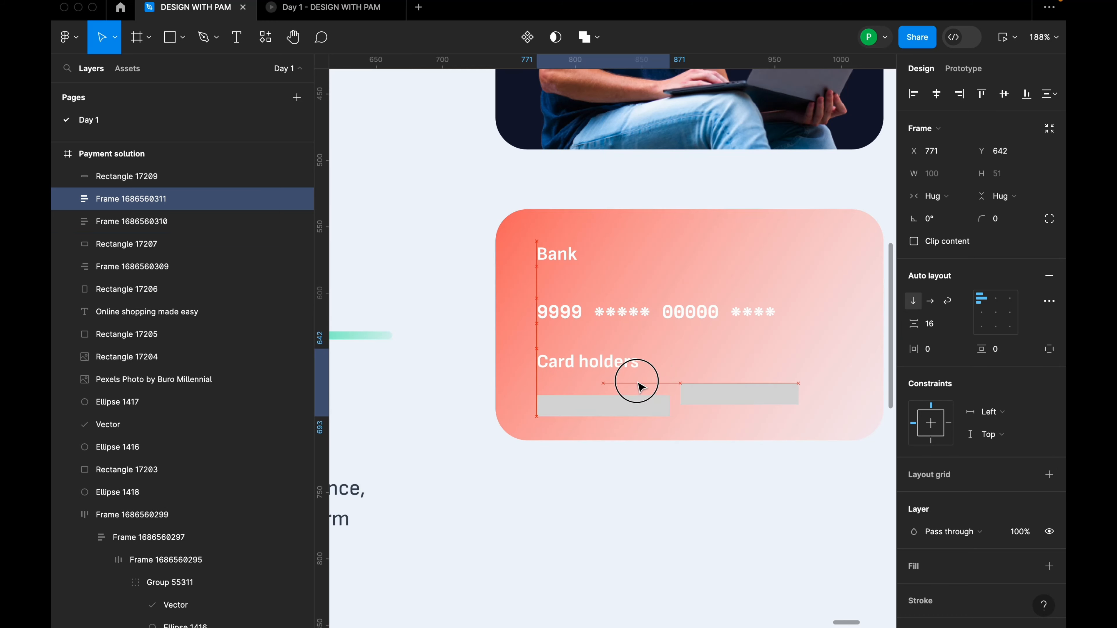
# Level the second bar with the first and fill both bars white (FFFFFF).
pyautogui.click(728, 403)
pyautogui.moveTo(730, 397); pyautogui.dragTo(730, 410)
pyautogui.keyDown('shift'); pyautogui.click(619, 414); pyautogui.keyUp('shift')
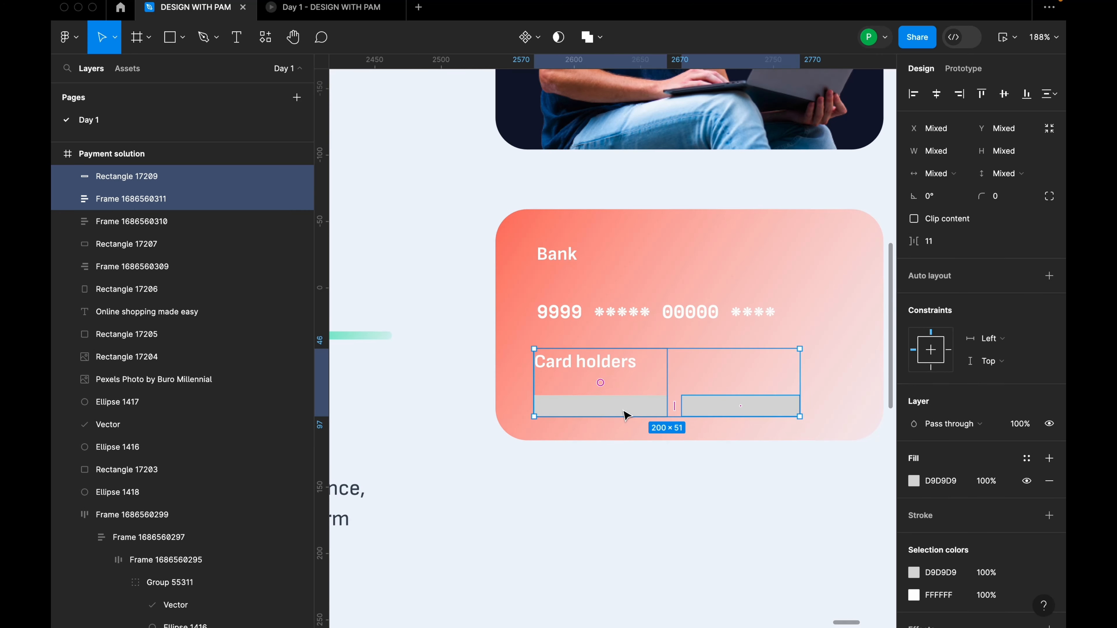
pyautogui.keyDown('shift'); pyautogui.click(623, 408); pyautogui.keyUp('shift')
pyautogui.keyDown('shift'); pyautogui.doubleClick(626, 406); pyautogui.keyUp('shift')
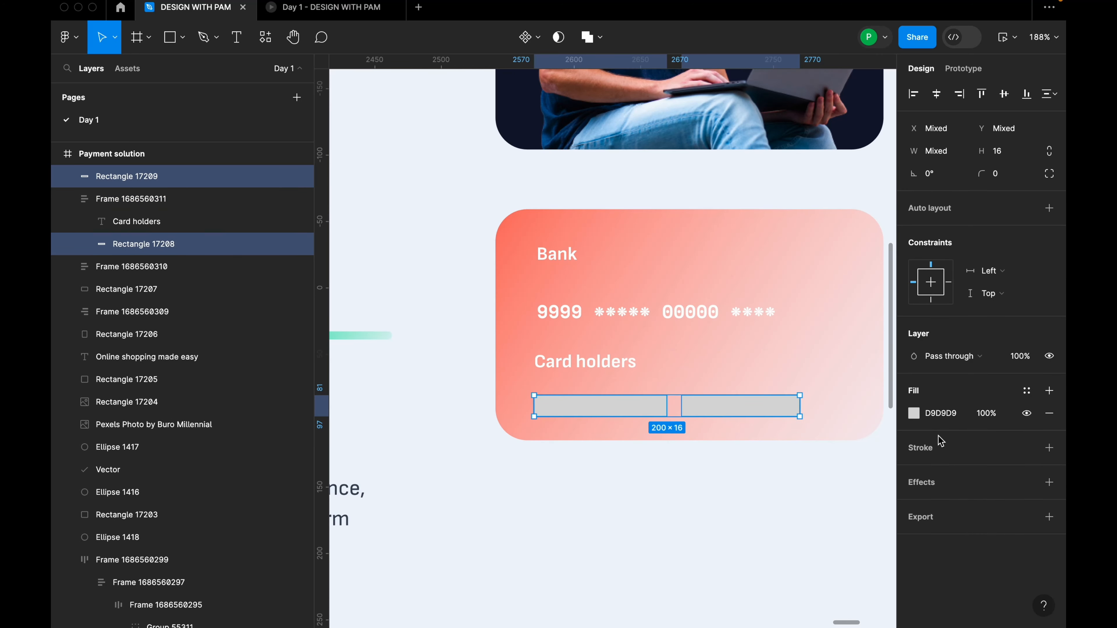
pyautogui.click(914, 413)
pyautogui.moveTo(731, 287); pyautogui.dragTo(688, 229)
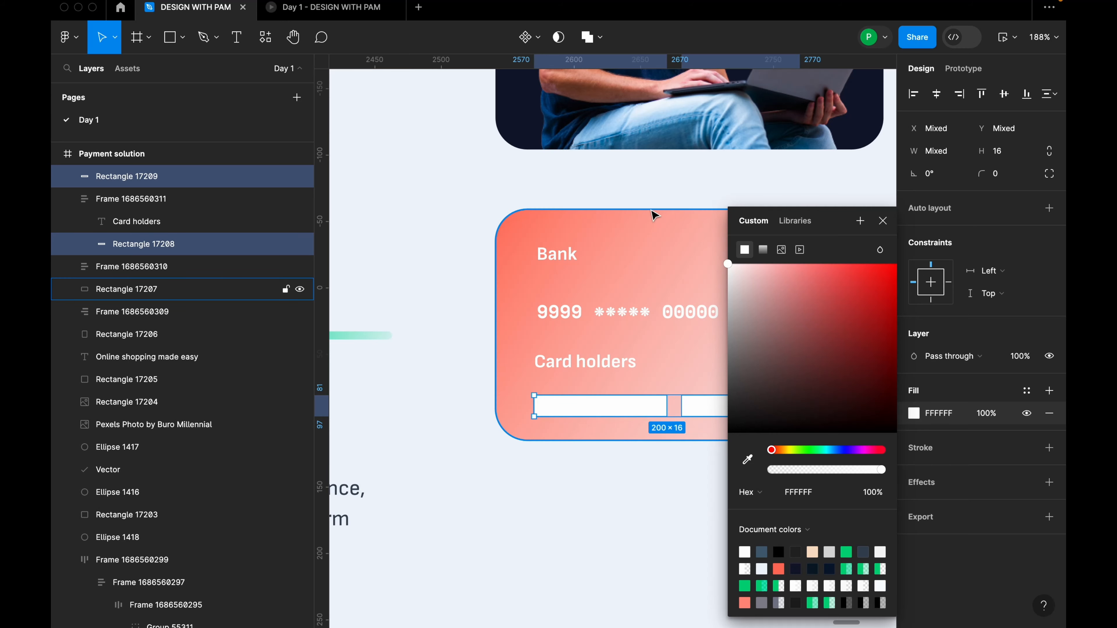
pyautogui.click(655, 215)
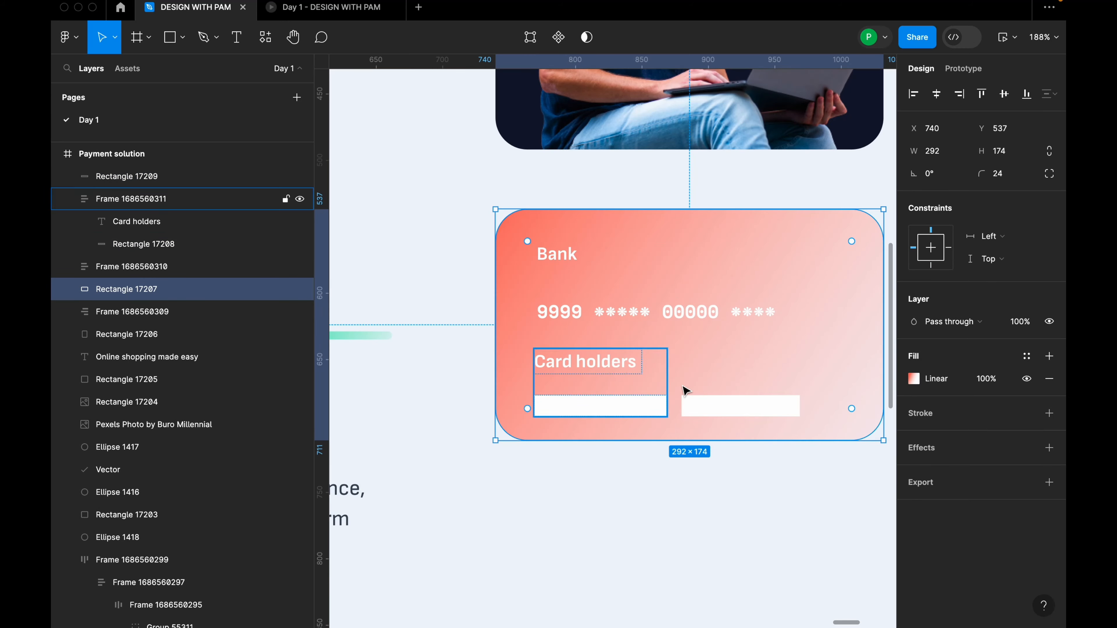
# Select both white bars and open the inline design preview.
pyautogui.keyDown('shift'); pyautogui.click(617, 398); pyautogui.keyUp('shift')
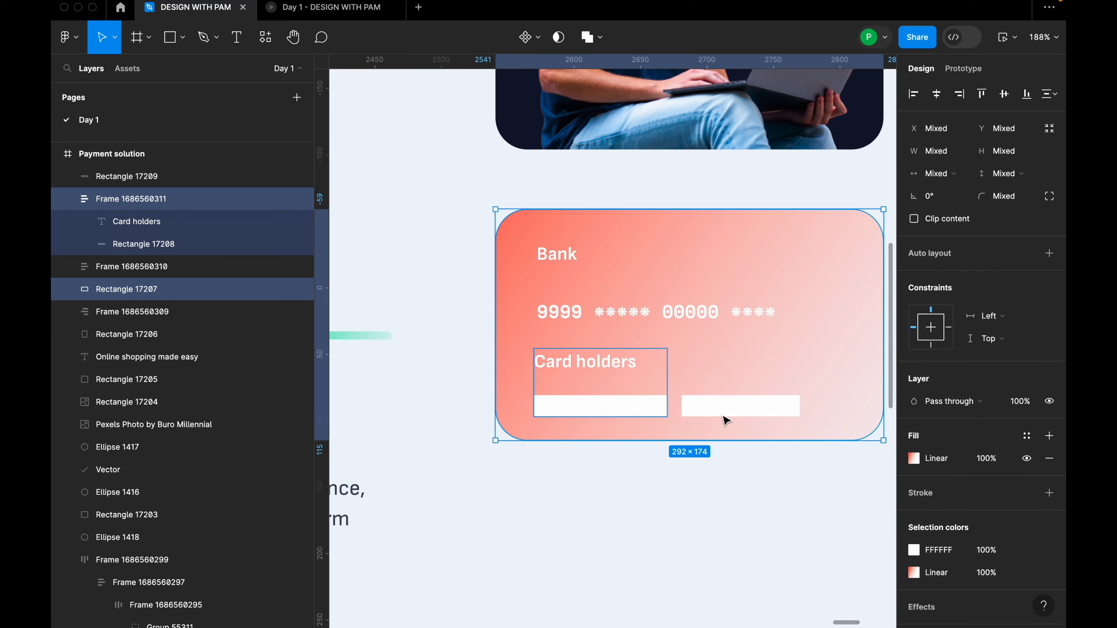
pyautogui.click(738, 539)
pyautogui.click(739, 412)
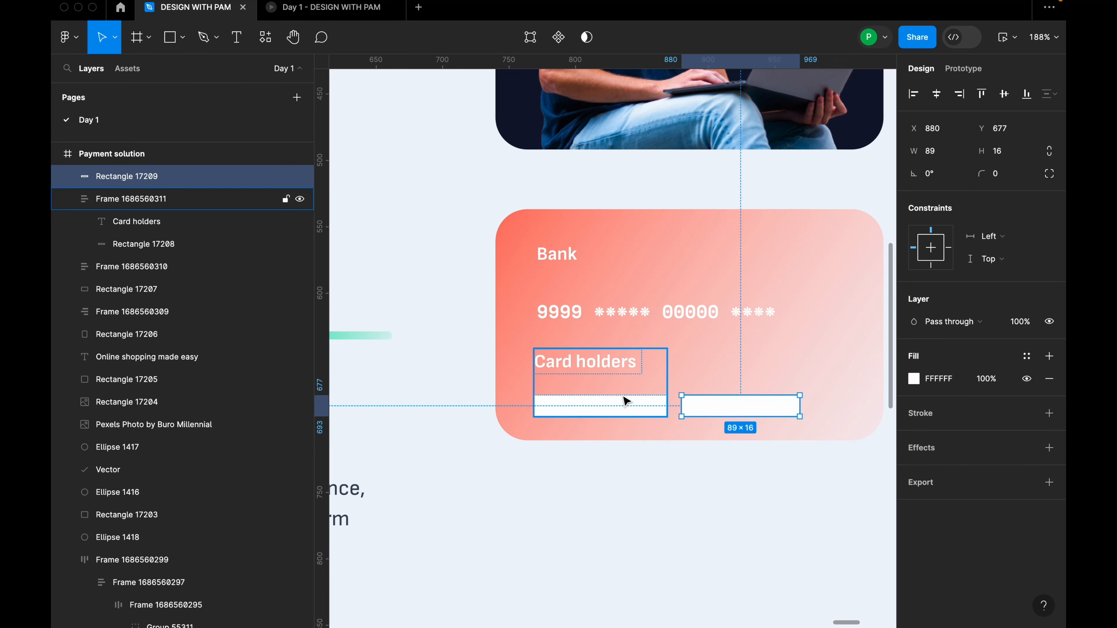
pyautogui.keyDown('shift'); pyautogui.click(624, 400); pyautogui.keyUp('shift')
pyautogui.hotkey('shift', 'space')
pyautogui.click(723, 515)
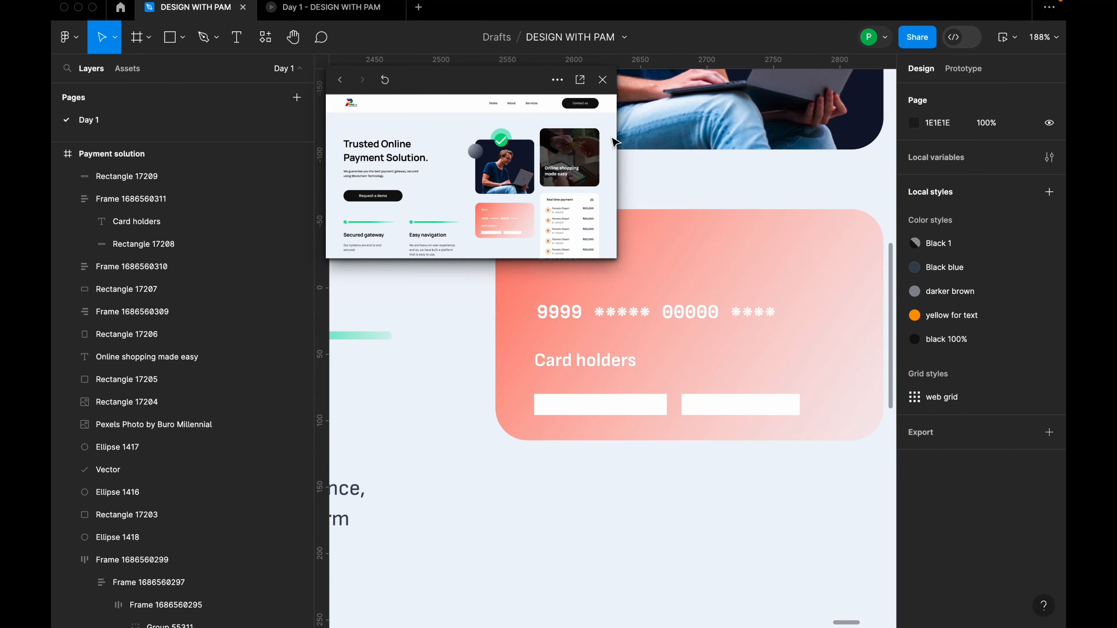
# Close the preview and change the Card holders label from Bold to Regular.
pyautogui.click(603, 80)
pyautogui.scroll(-10, 633, 344)
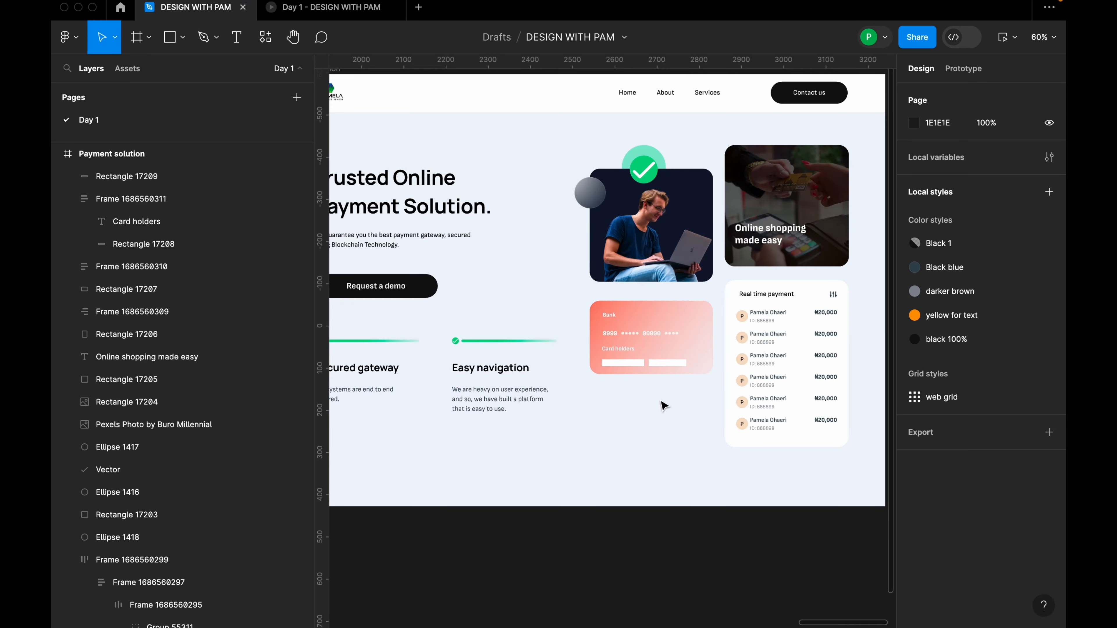
pyautogui.scroll(6, 668, 399)
pyautogui.click(661, 339)
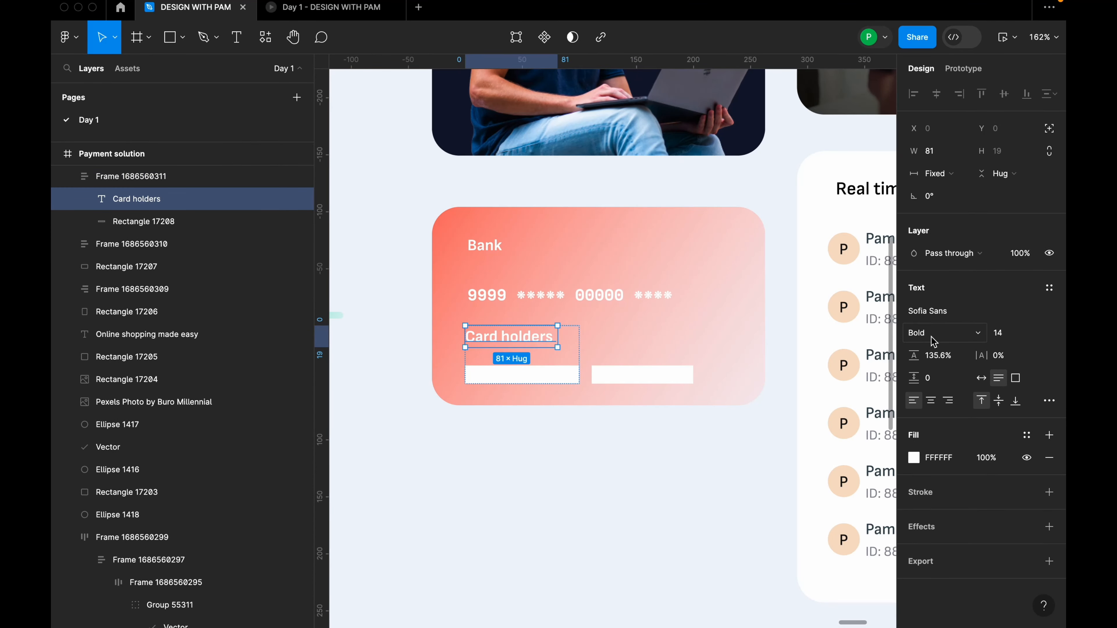
pyautogui.click(941, 333)
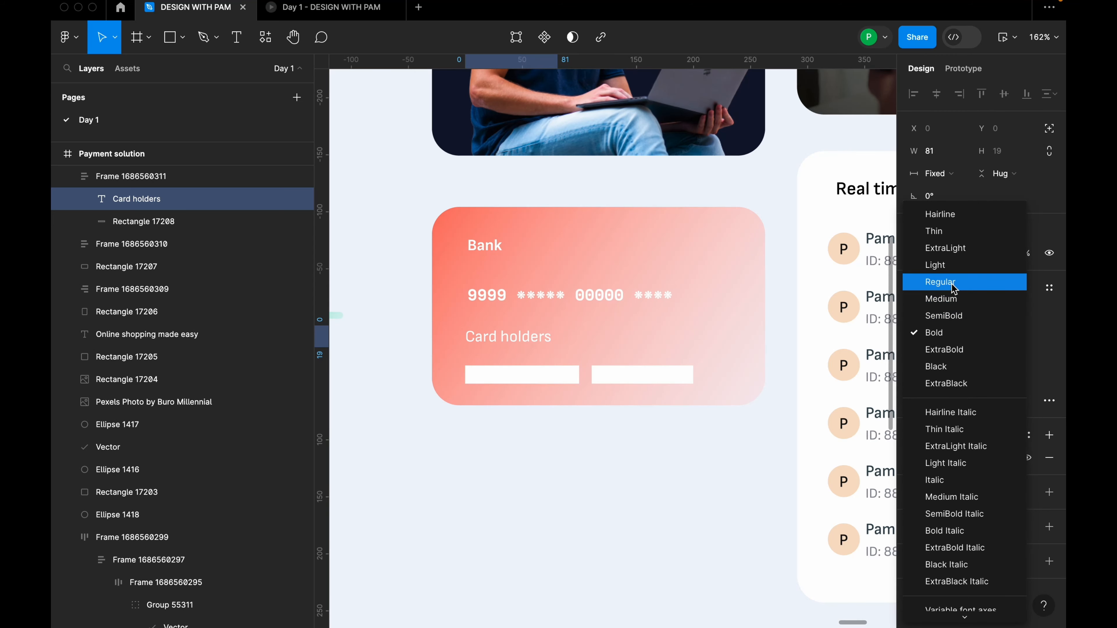
pyautogui.click(941, 281)
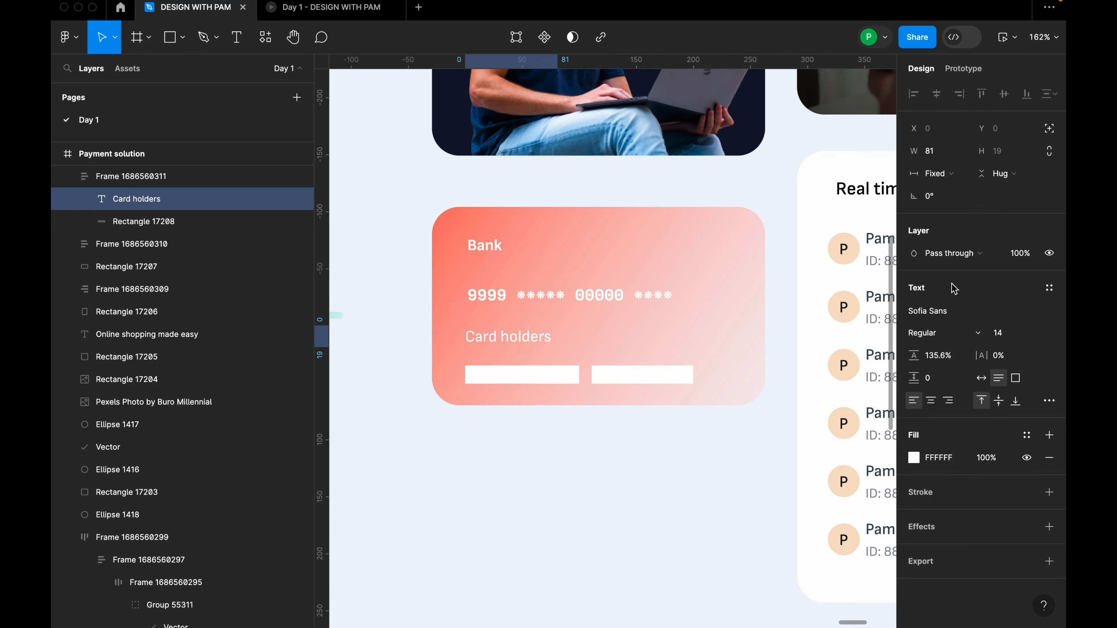
# Move the Card holders label and both white bars slightly up on the card.
pyautogui.click(633, 379)
pyautogui.keyDown('shift'); pyautogui.click(558, 374); pyautogui.keyUp('shift')
pyautogui.moveTo(615, 352); pyautogui.dragTo(616, 352)
pyautogui.click(616, 459)
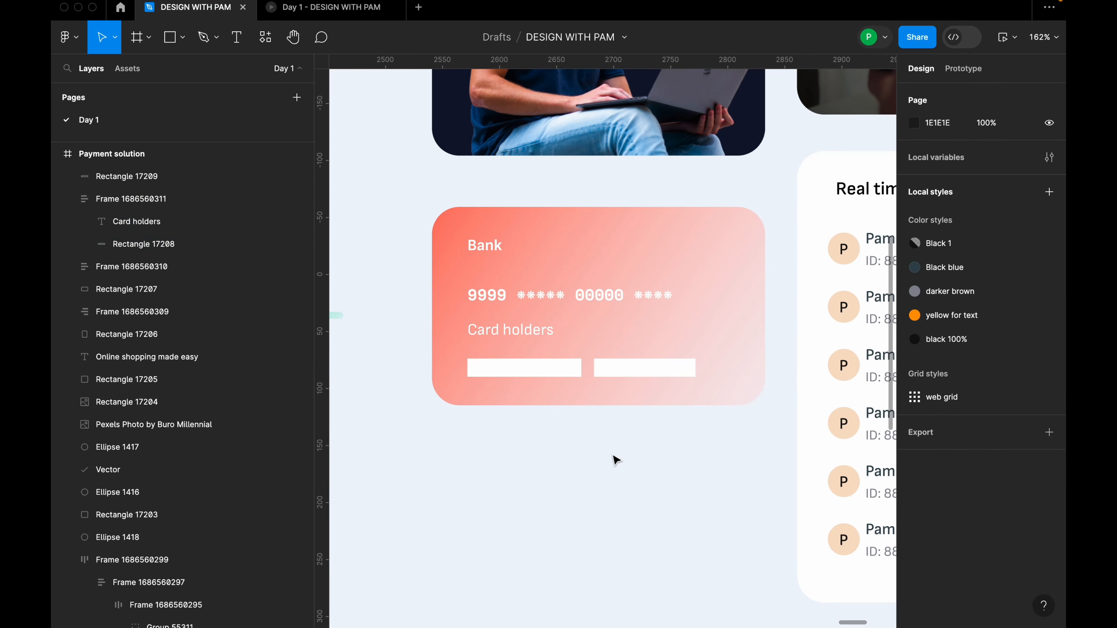
pyautogui.scroll(-5, 690, 392)
pyautogui.scroll(-3, 703, 392)
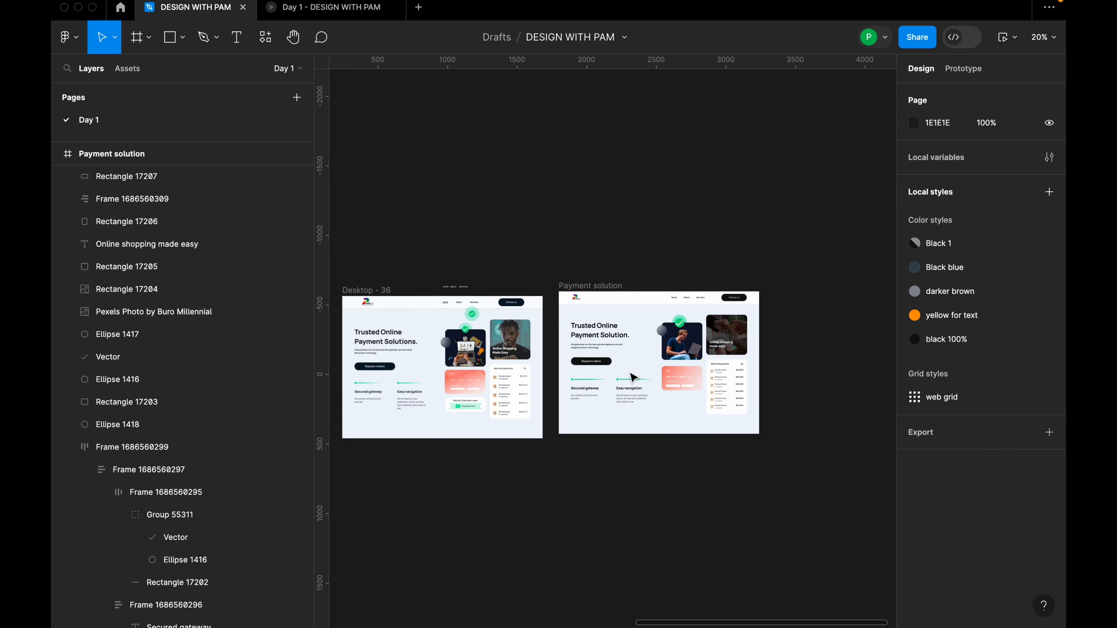
# Zoom in to inspect the finished coral card background in the Payment solution frame.
pyautogui.scroll(5, 640, 384)
pyautogui.click(640, 385)
pyautogui.scroll(4, 615, 383)
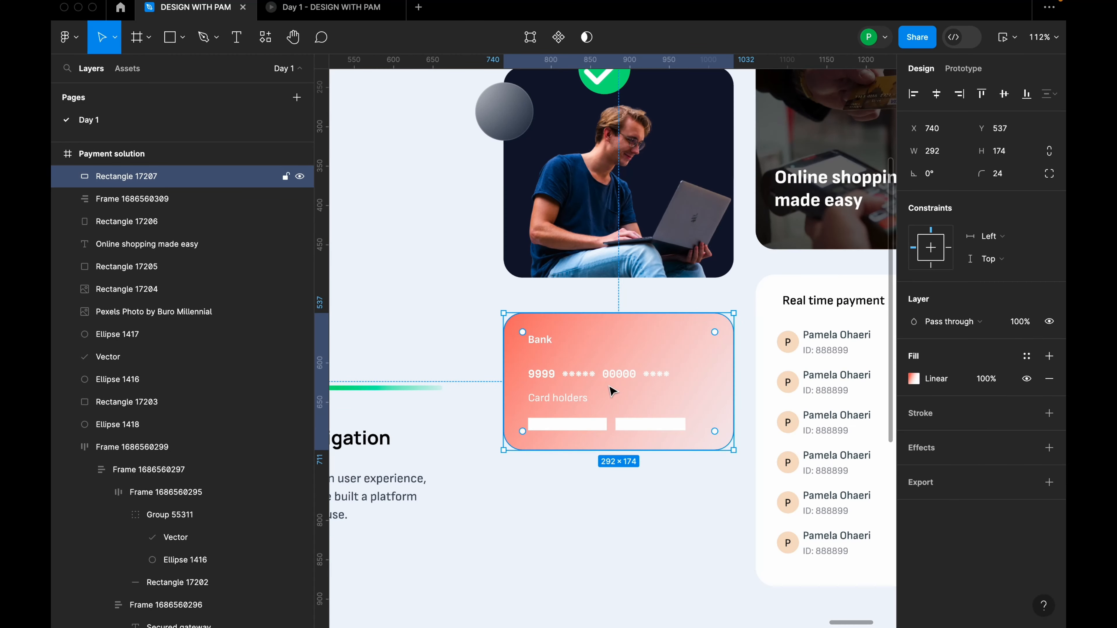
pyautogui.scroll(-6, 688, 402)
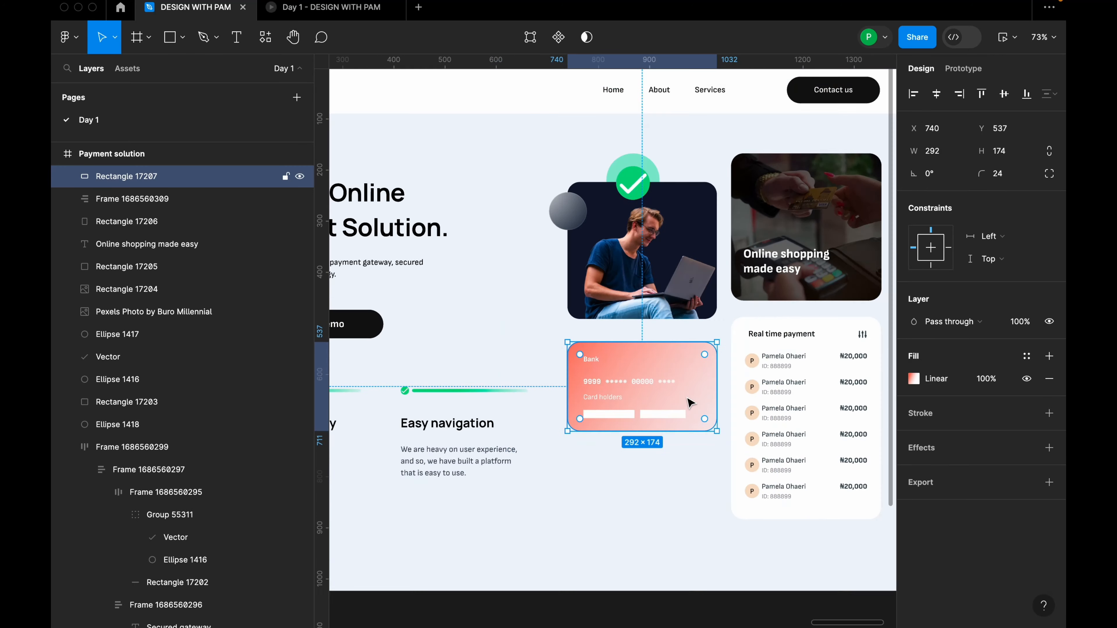
pyautogui.scroll(-4, 785, 389)
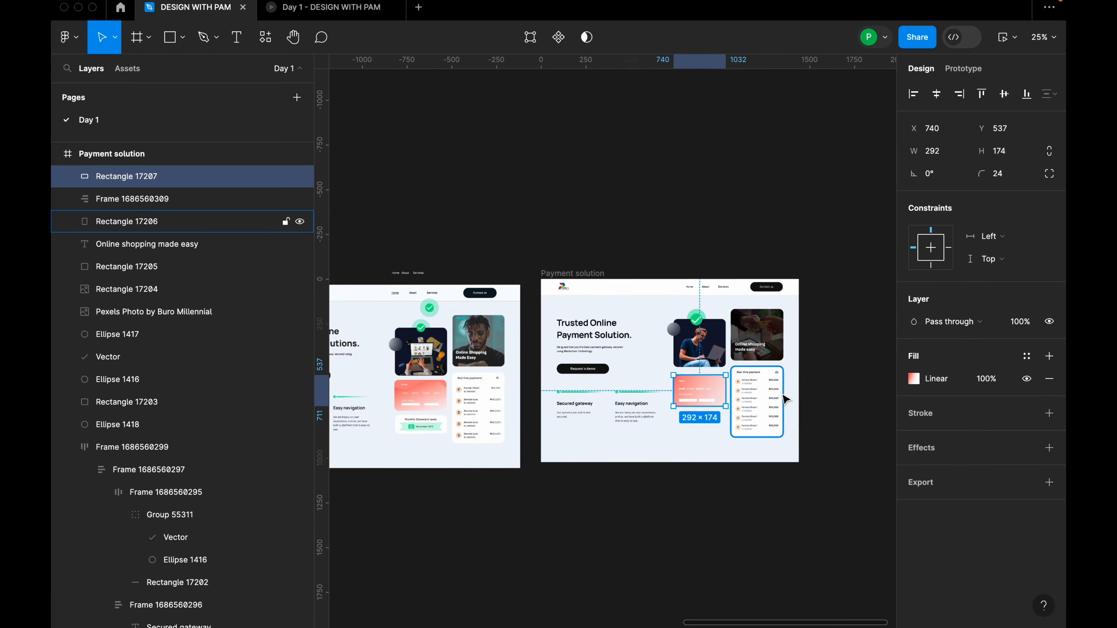
# Select the Desktop - 36 reference frame and hide the Figma interface with Show/Hide UI.
pyautogui.click(422, 304)
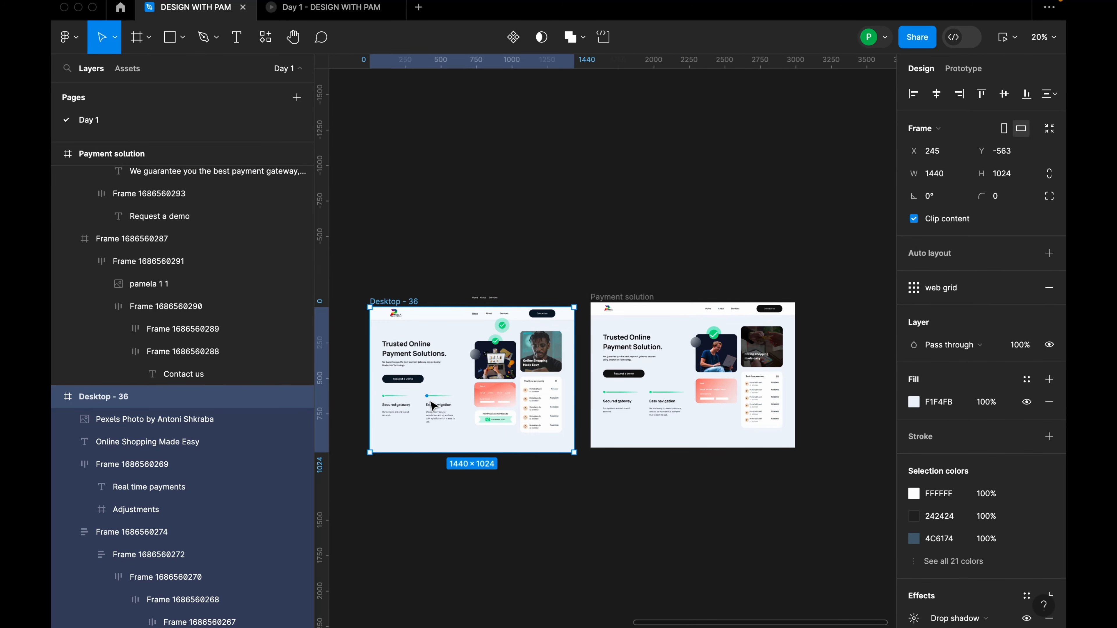
pyautogui.scroll(5, 469, 456)
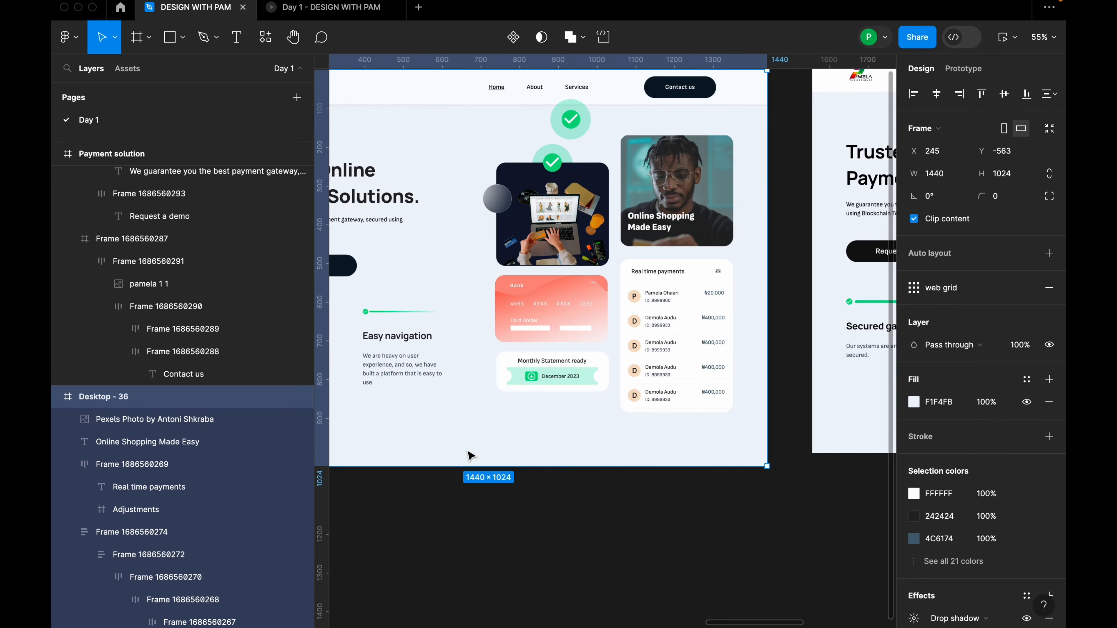
pyautogui.scroll(3, 563, 427)
pyautogui.scroll(-3, 521, 372)
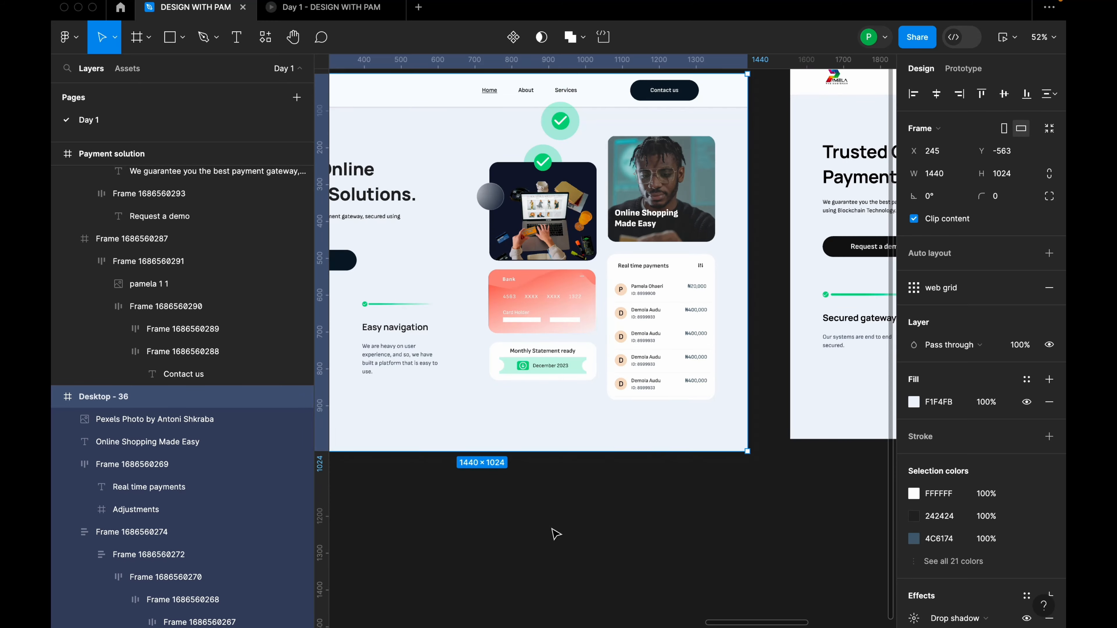
pyautogui.rightClick(561, 532)
pyautogui.click(589, 511)
# Compare against the reference's Monthly Statement card, then clear the selection.
pyautogui.scroll(6, 490, 405)
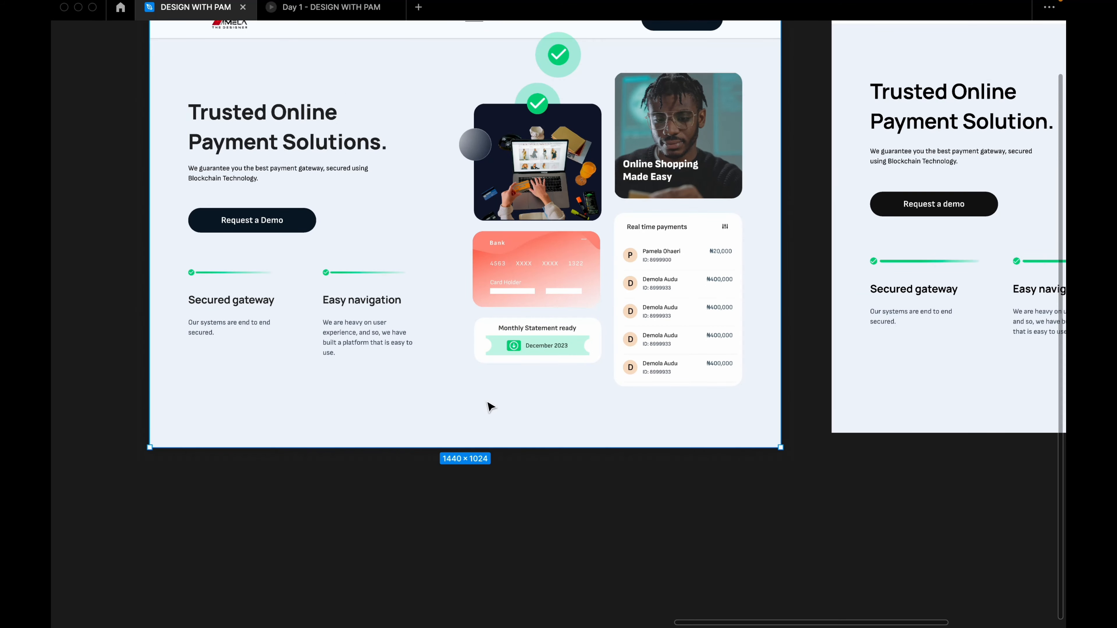
pyautogui.scroll(8, 542, 339)
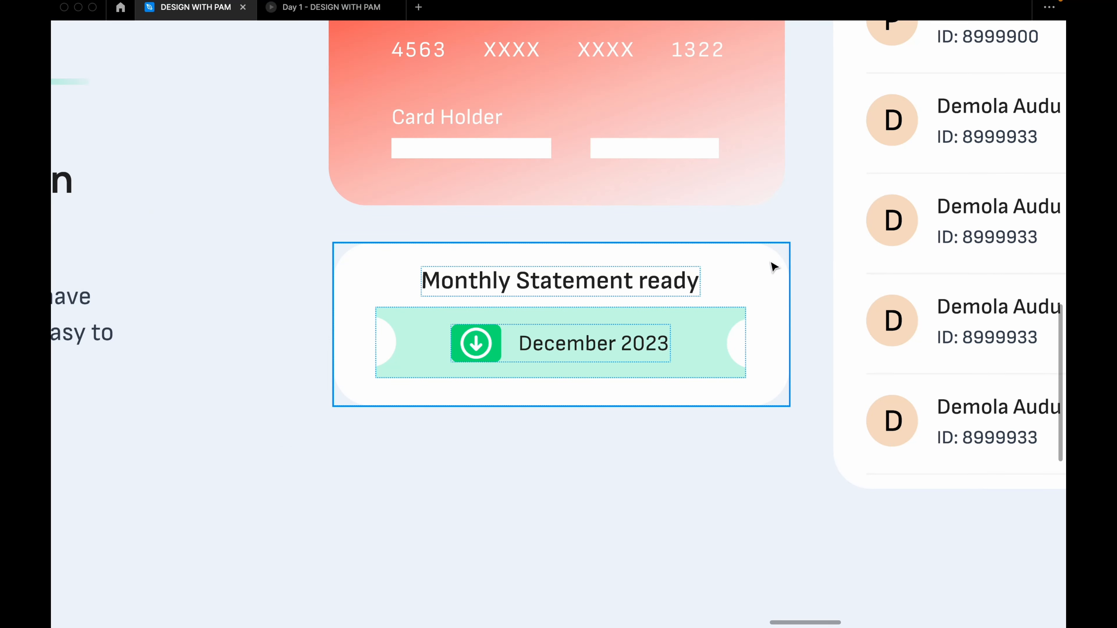
pyautogui.click(773, 266)
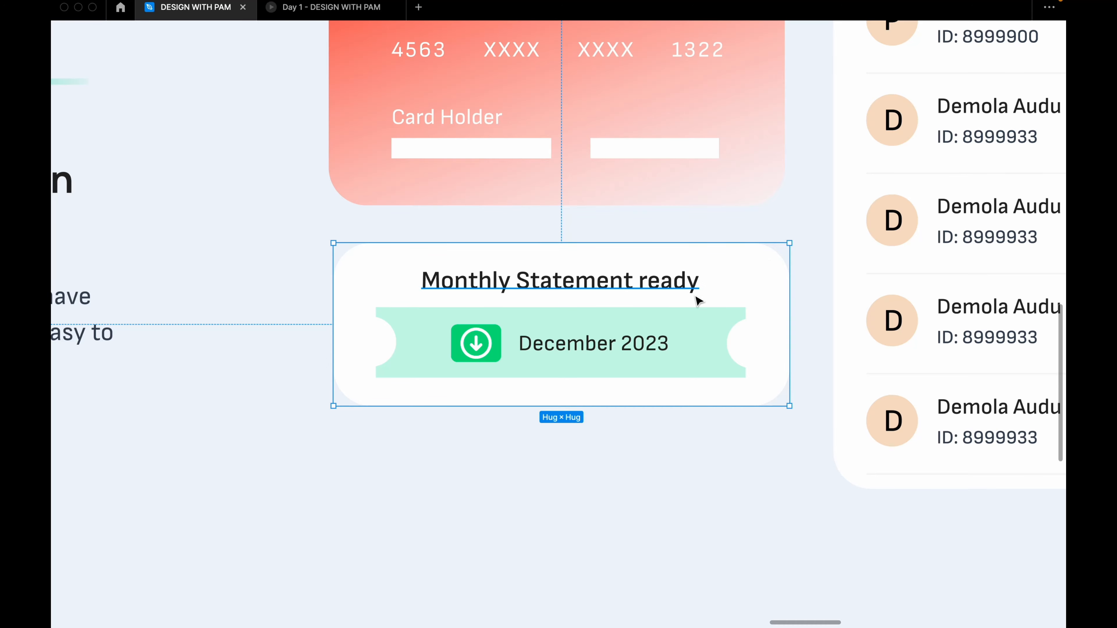
pyautogui.scroll(-10, 698, 297)
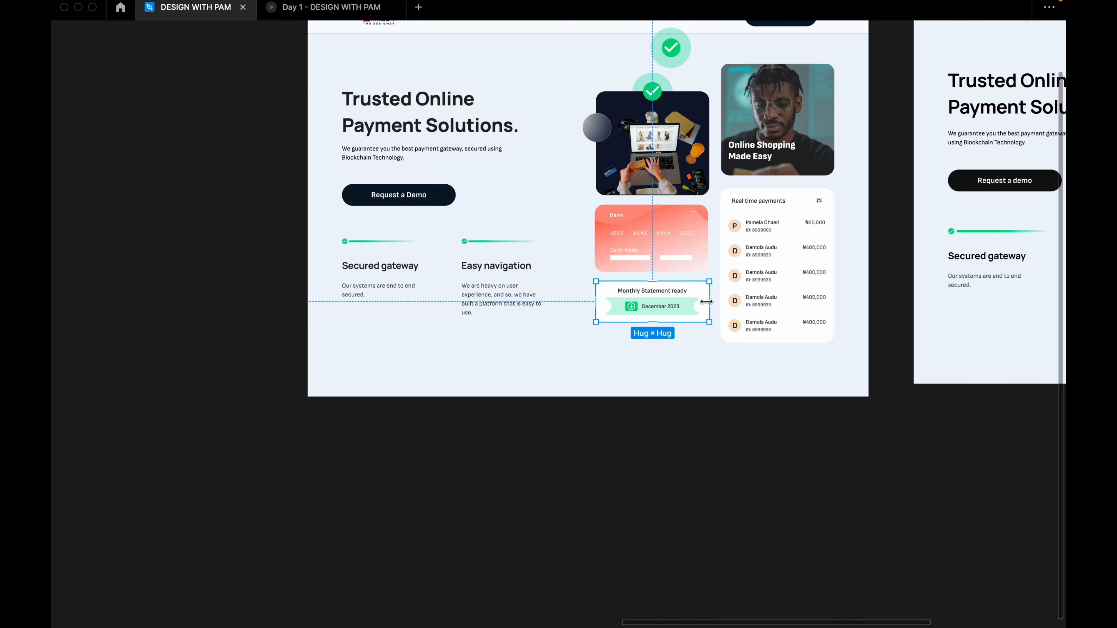
pyautogui.scroll(3, 704, 300)
pyautogui.scroll(-10, 674, 319)
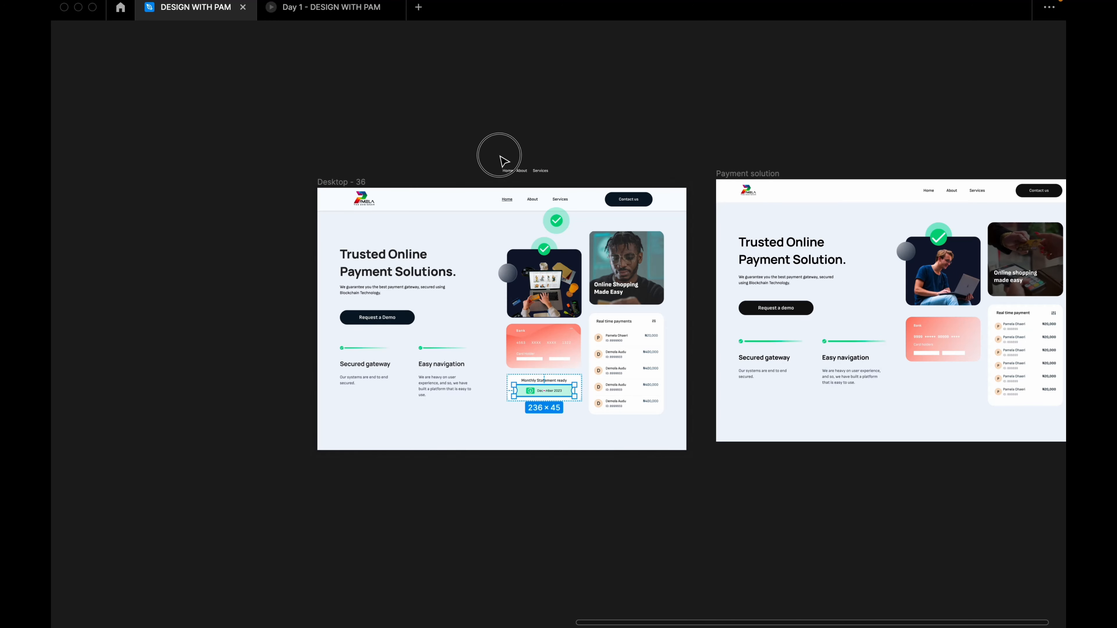
pyautogui.click(499, 155)
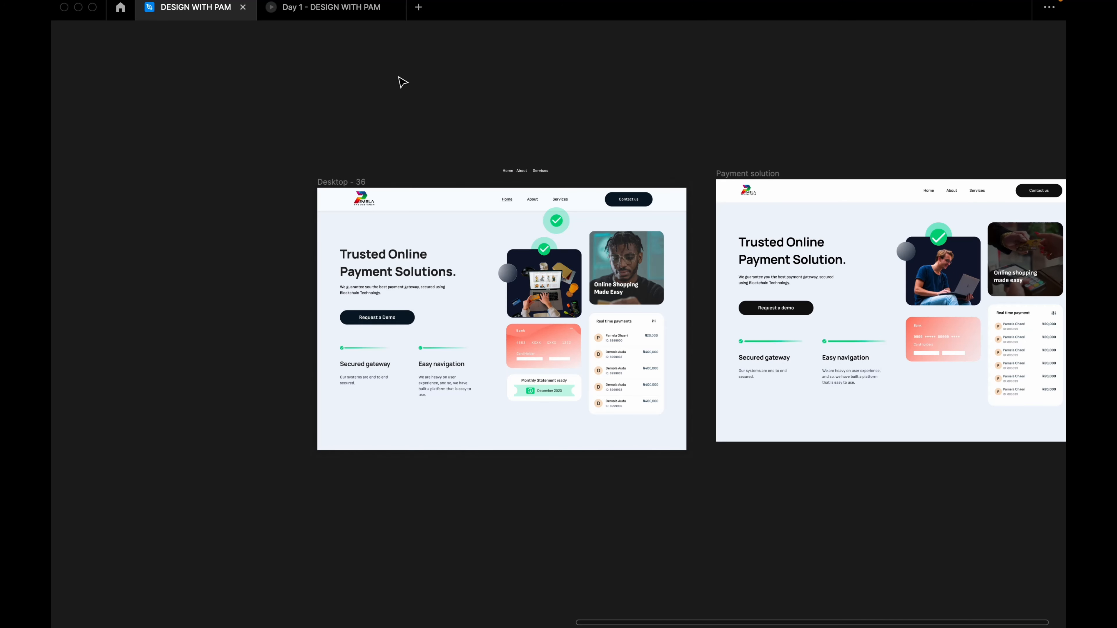